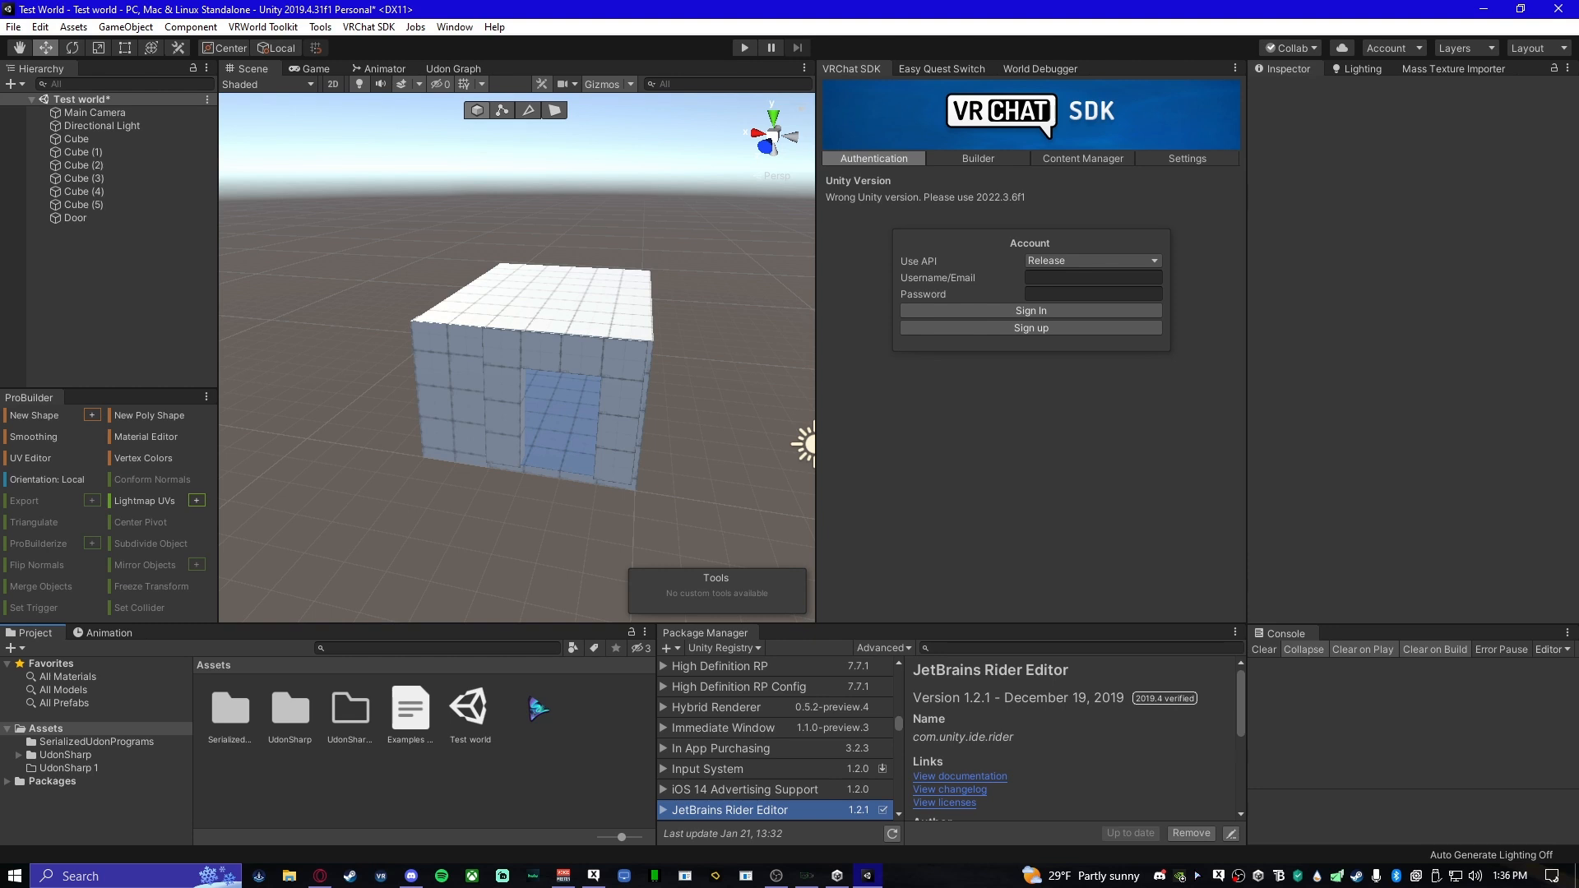
Create a new material in the Assets folder and name it Walls
key(w)
right_drag(535, 446, 584, 478)
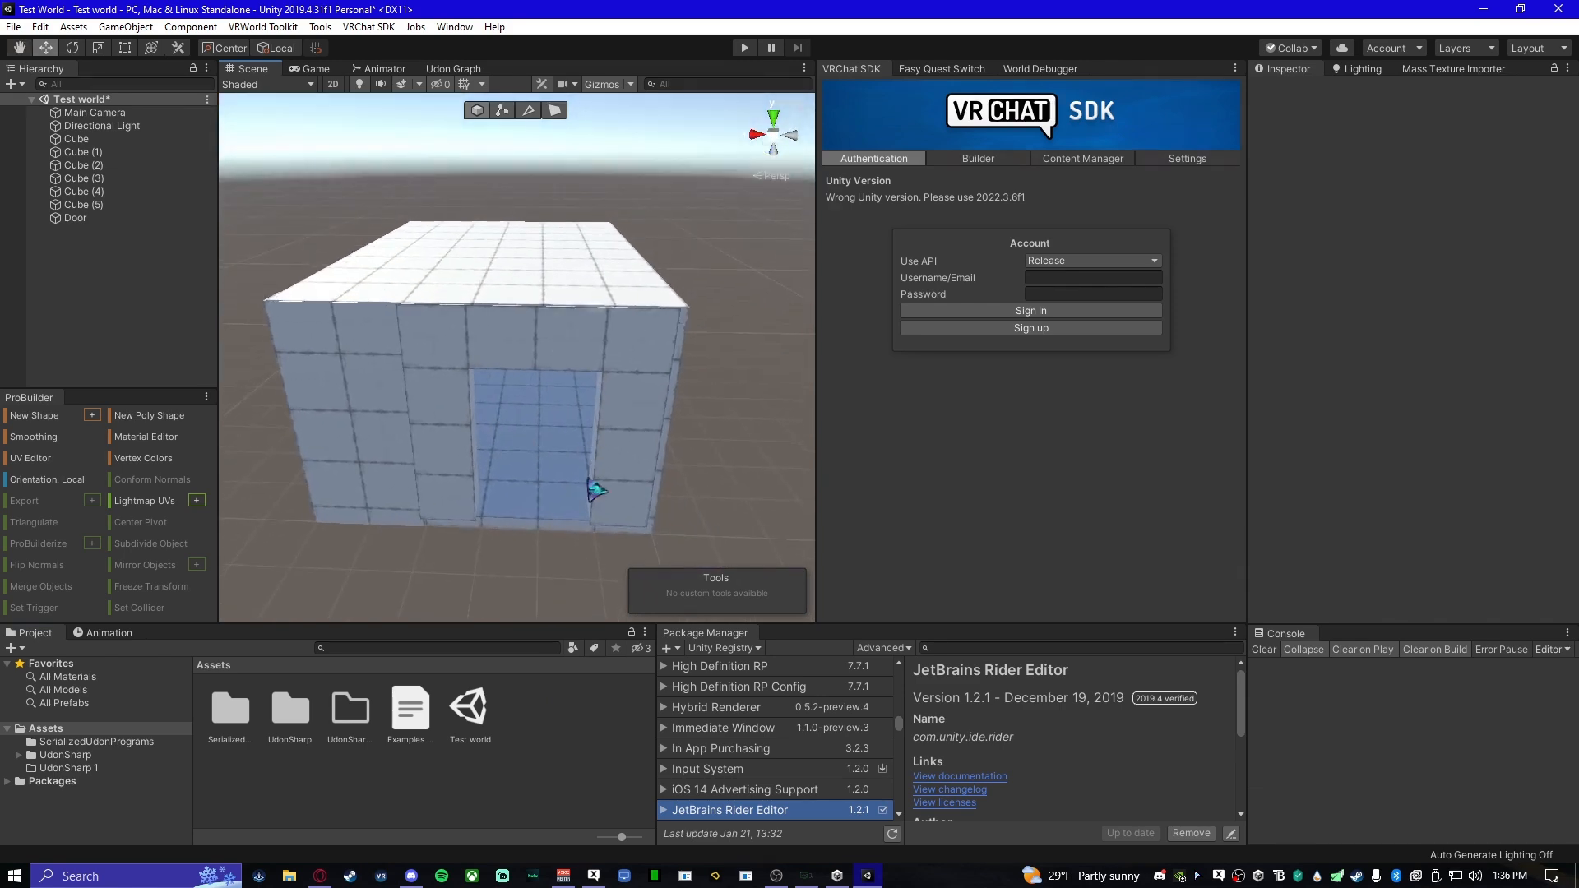
right_click(539, 727)
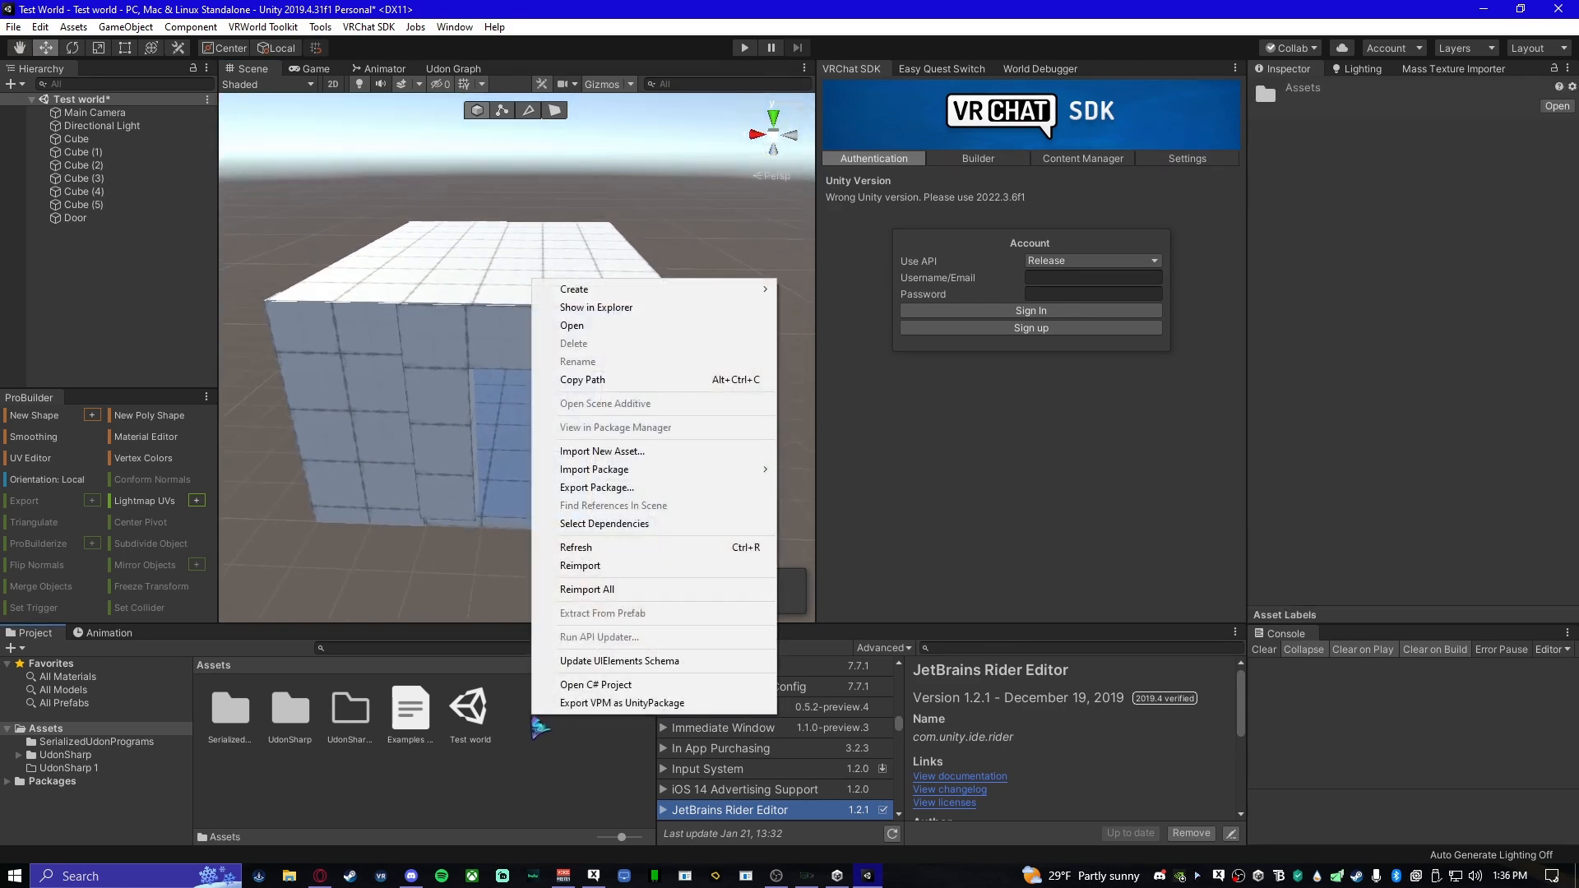
mouse_move(567, 289)
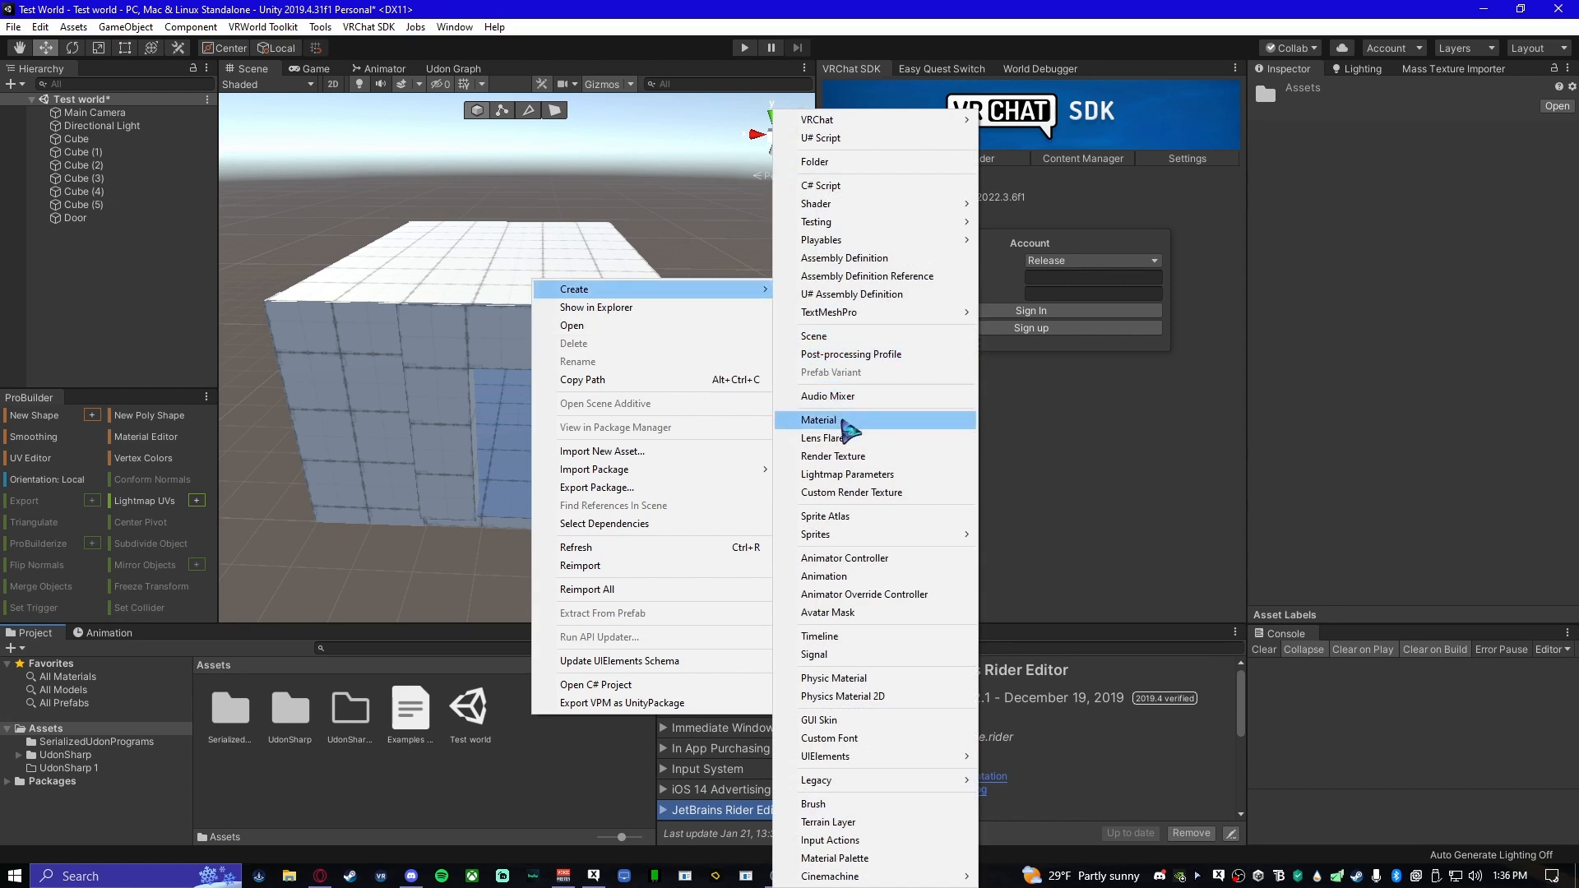
click(844, 422)
key(BackSpace)
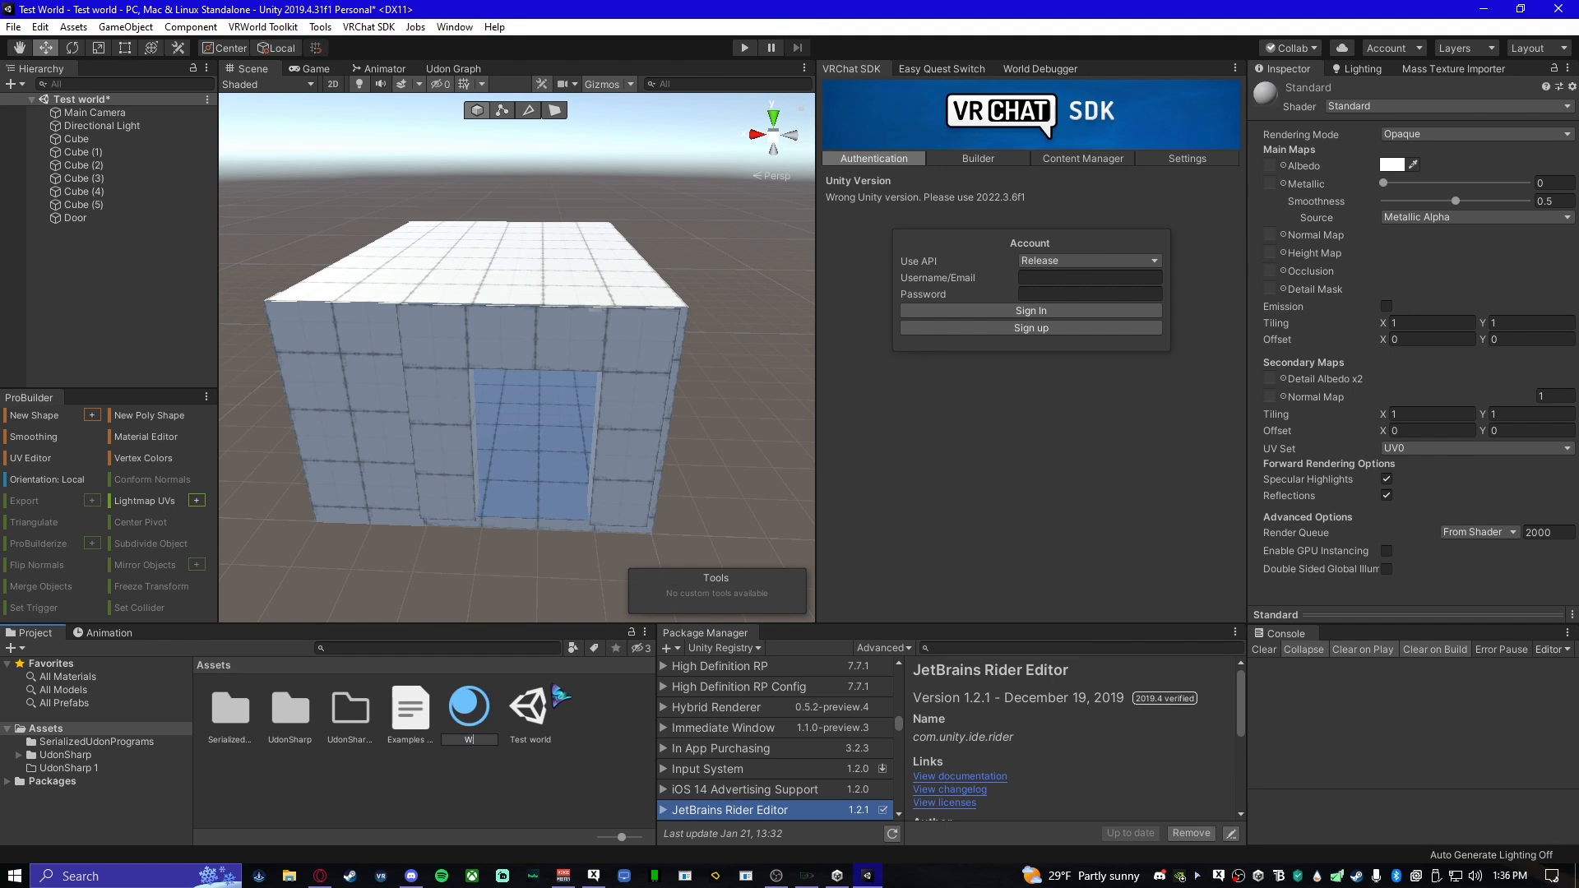
text(Walls)
key(Return)
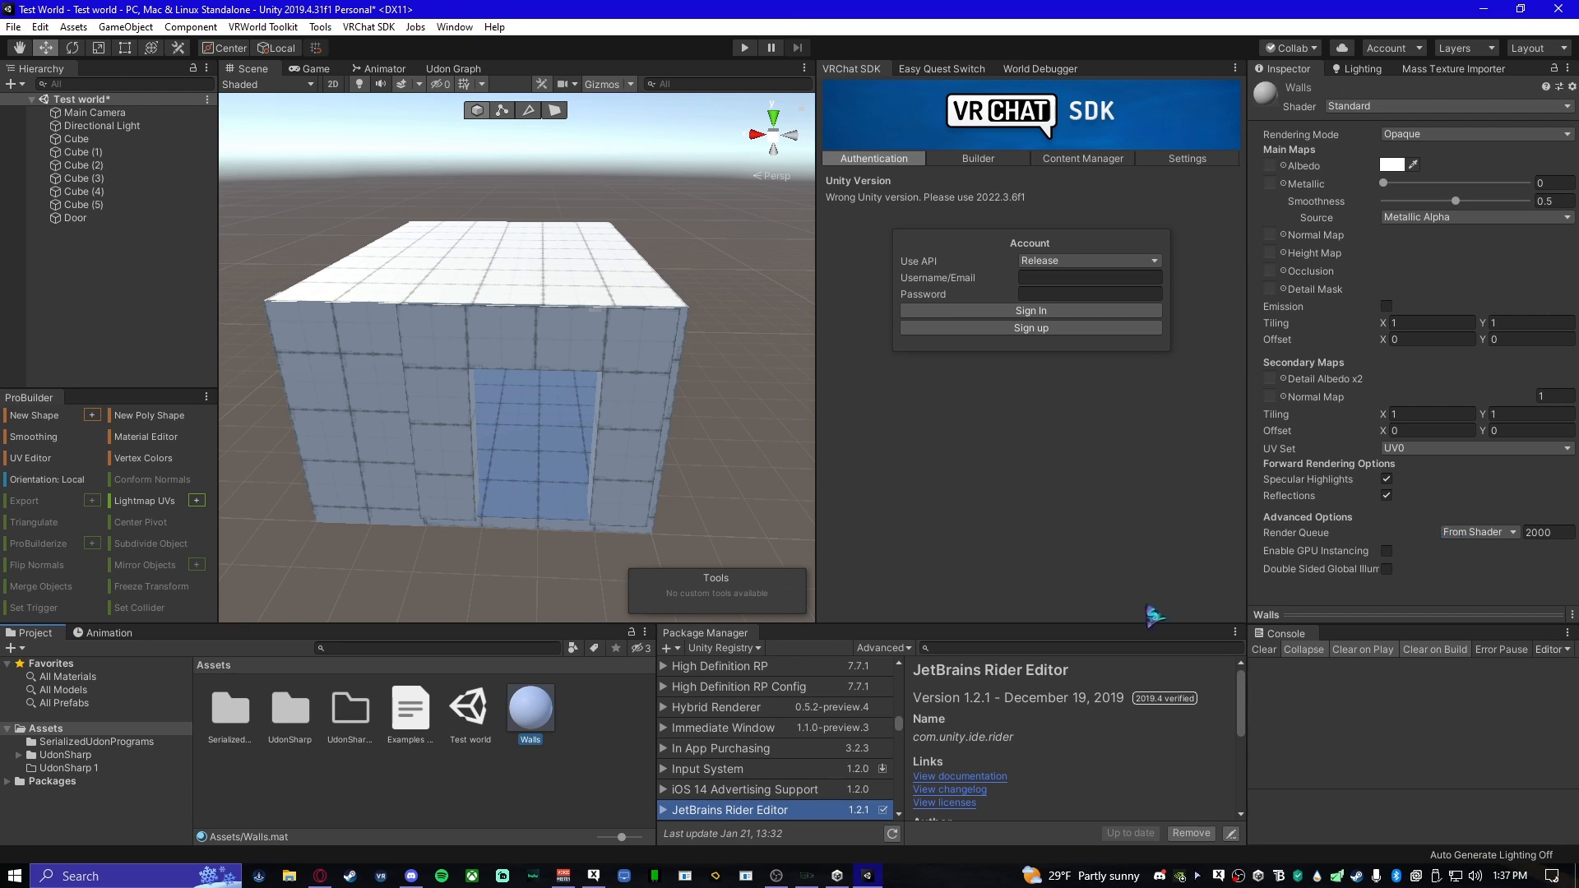
Set the Walls material's albedo colour to brown, hex A28063
mouse_move(531, 709)
mouse_down()
mouse_move(398, 398)
mouse_move(377, 400)
mouse_move(418, 300)
mouse_move(482, 283)
mouse_move(422, 304)
mouse_move(392, 347)
mouse_move(432, 364)
mouse_move(401, 353)
mouse_move(418, 348)
mouse_move(352, 364)
mouse_move(601, 688)
mouse_up()
click(1393, 165)
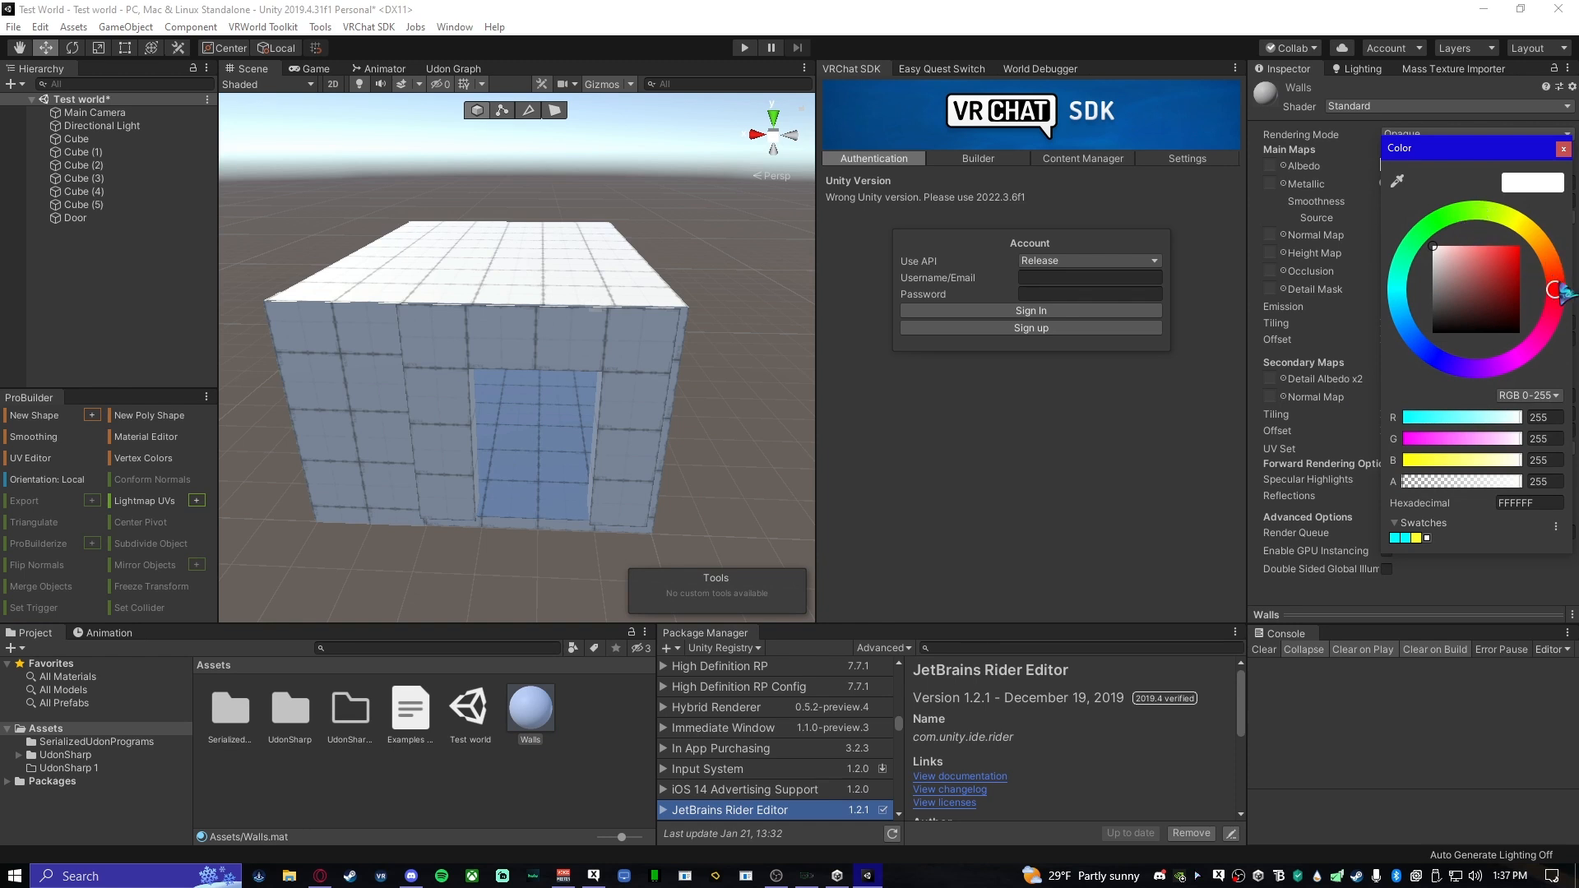
mouse_move(1556, 292)
mouse_down()
mouse_move(1532, 249)
mouse_move(1470, 284)
mouse_move(1491, 283)
mouse_move(1436, 278)
mouse_move(1465, 263)
mouse_up()
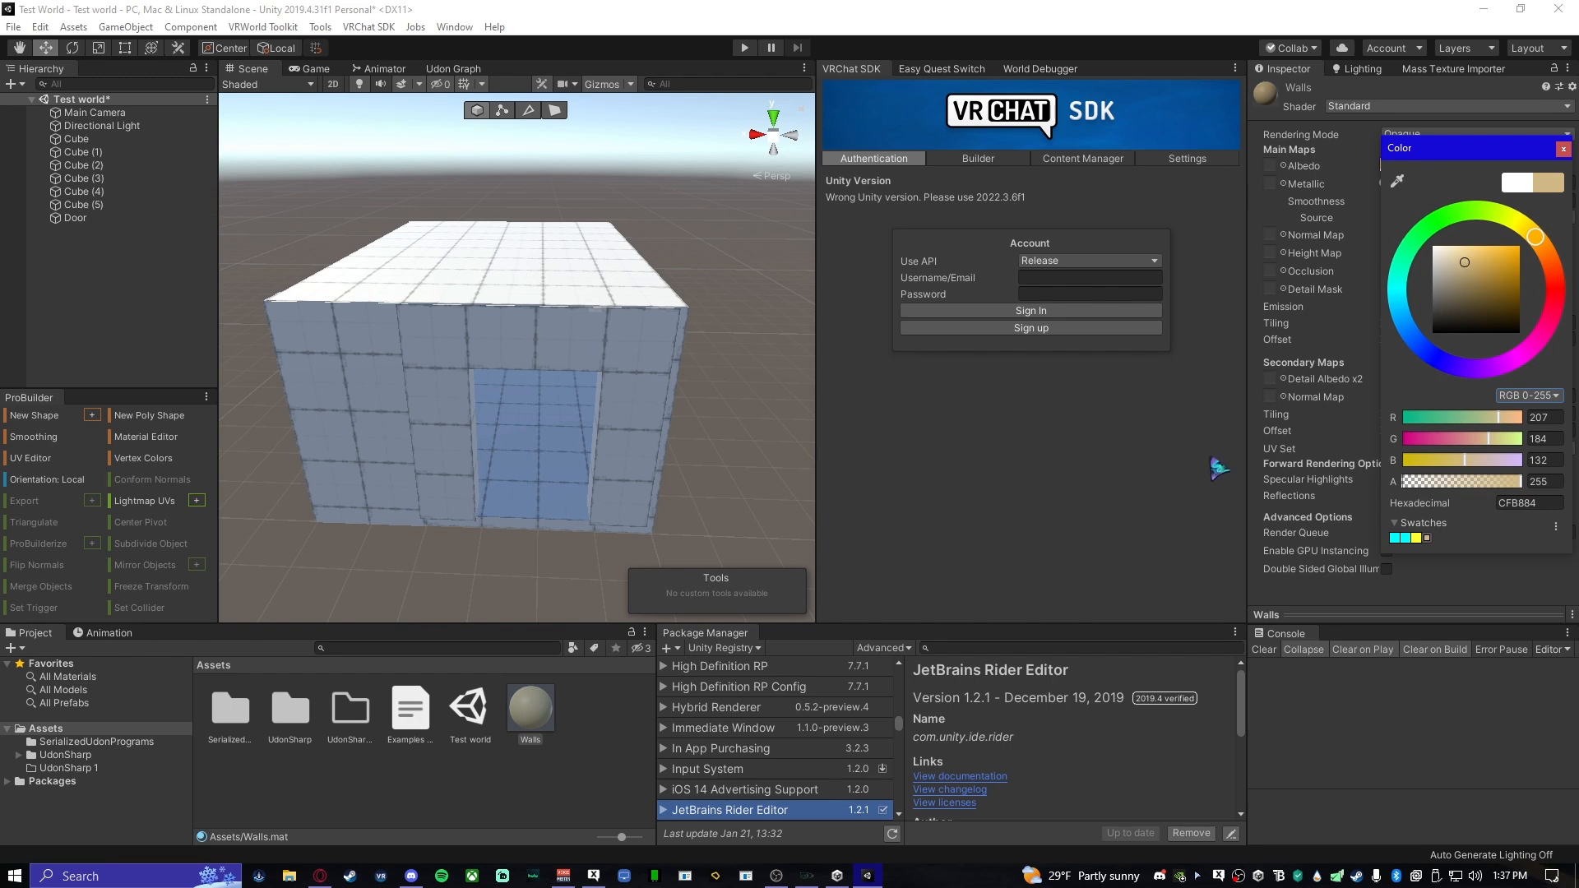
click(1216, 481)
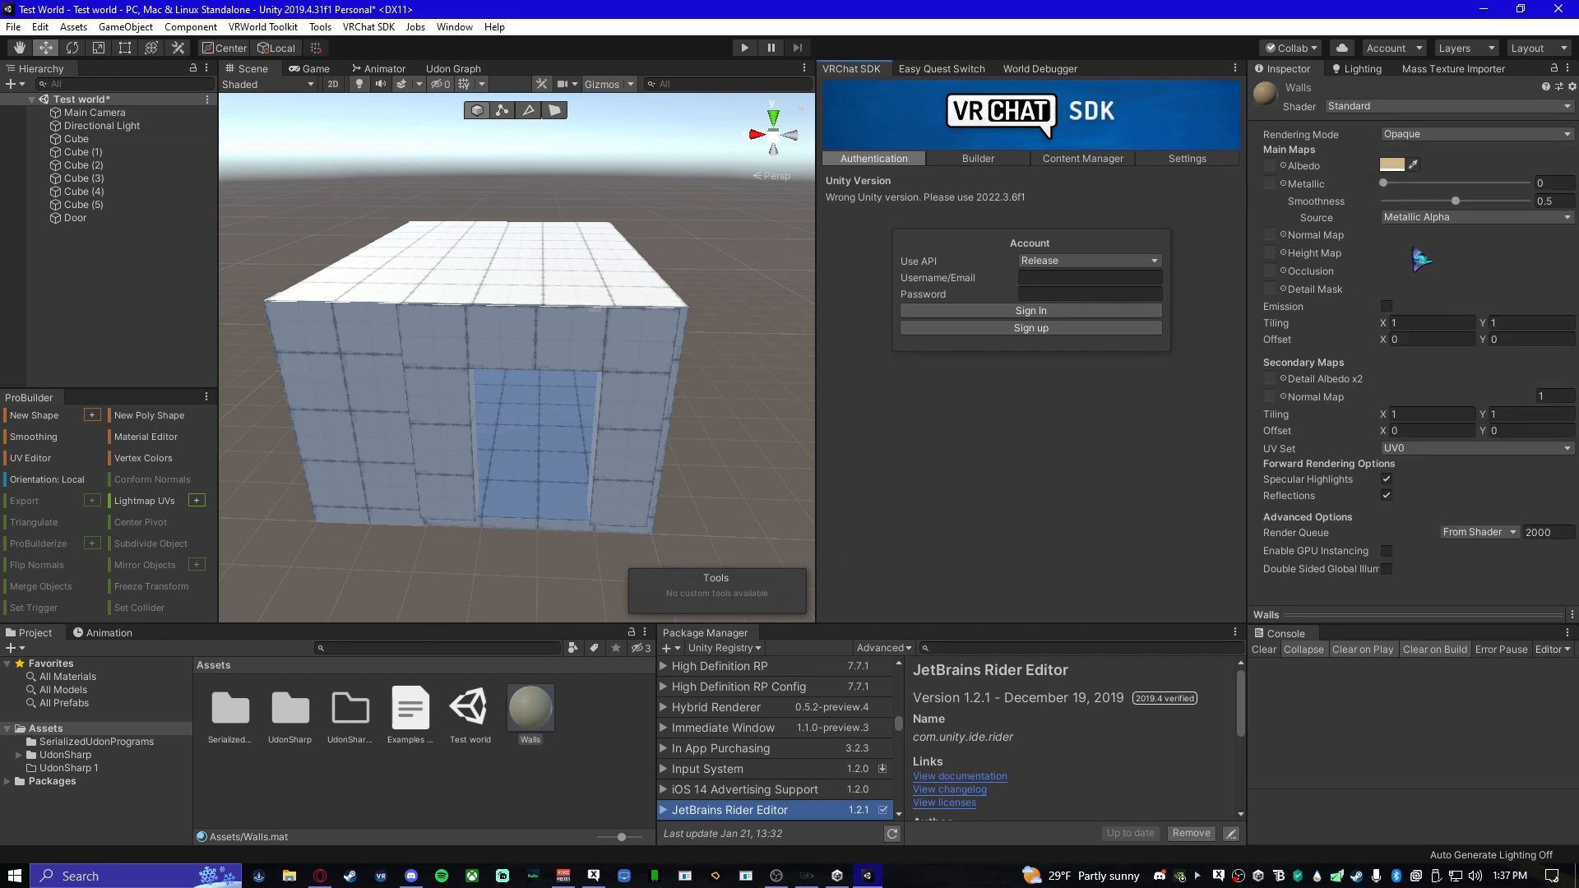
click(1390, 166)
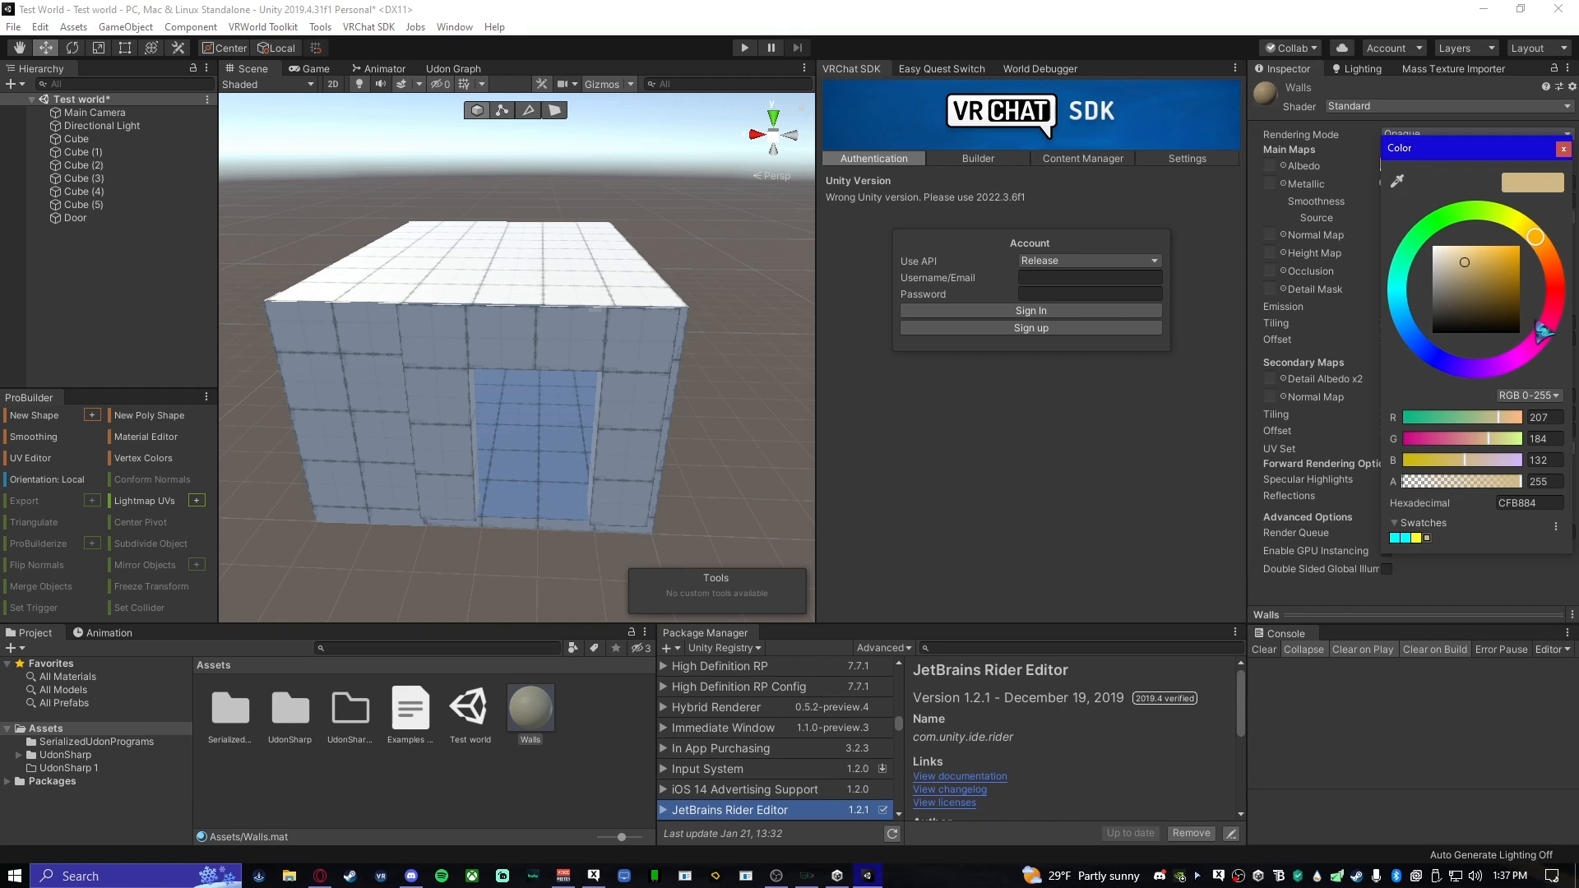
click(1547, 253)
drag(1458, 289, 1466, 279)
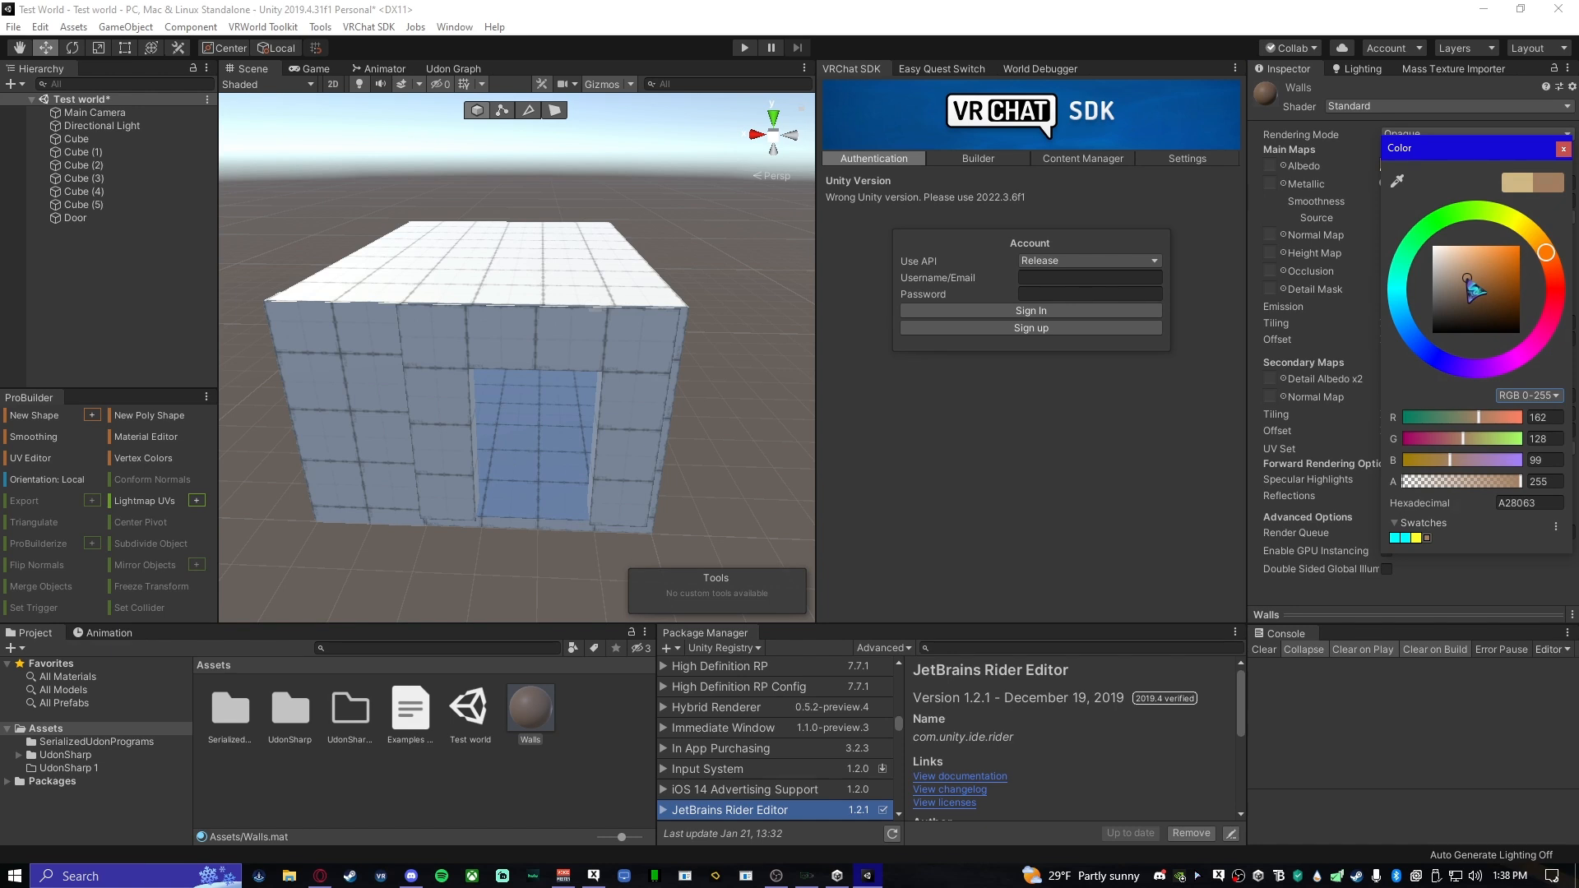
click(1178, 440)
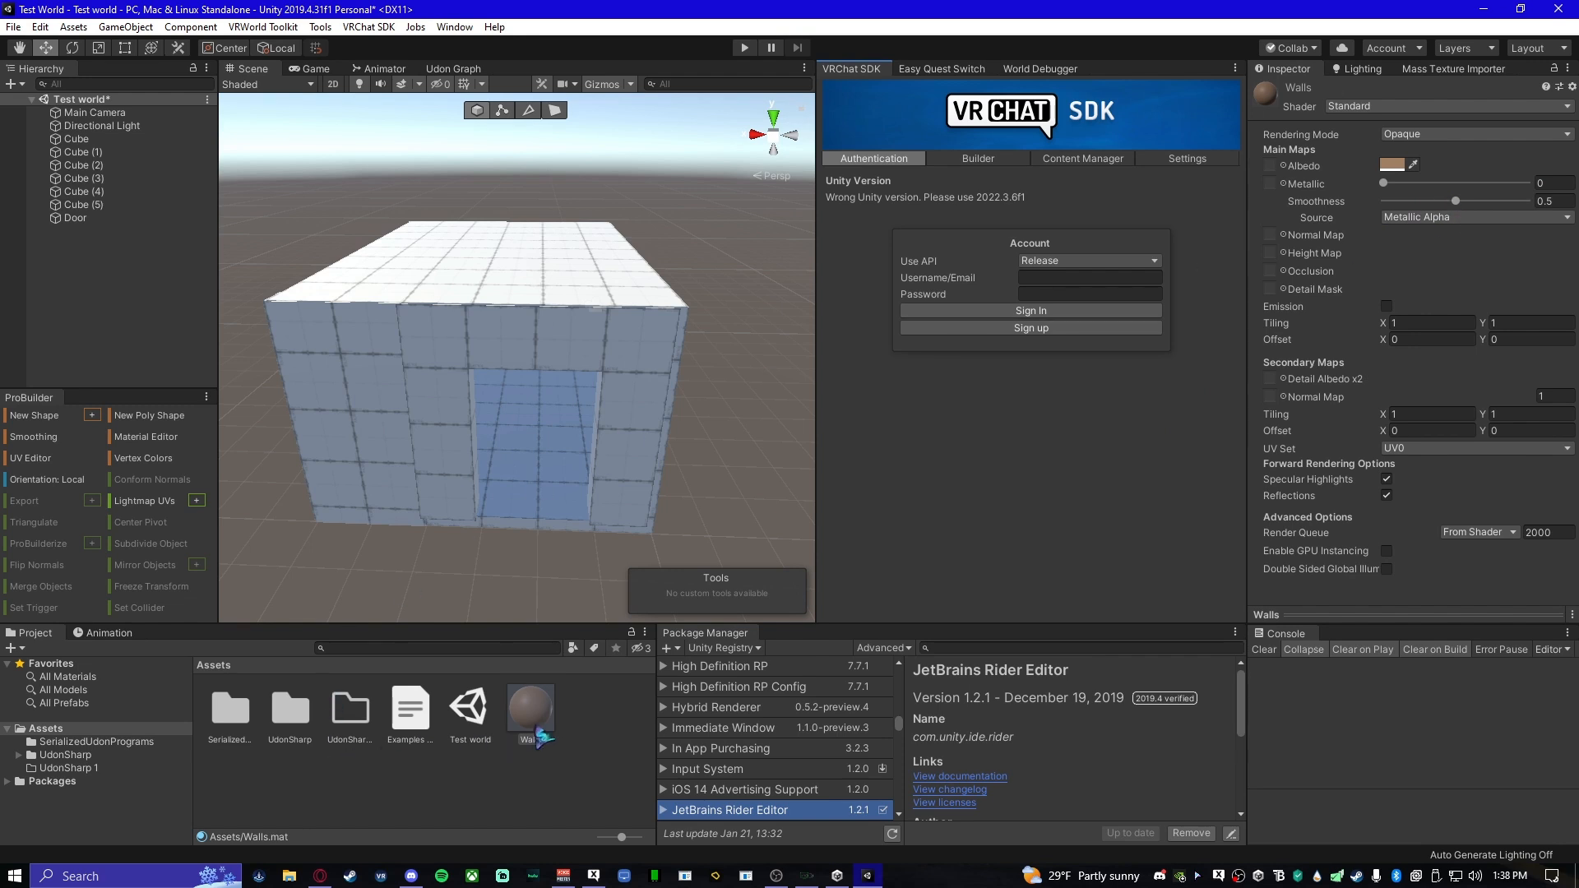
Try the Walls material on the roof of the building
drag(565, 728, 523, 306)
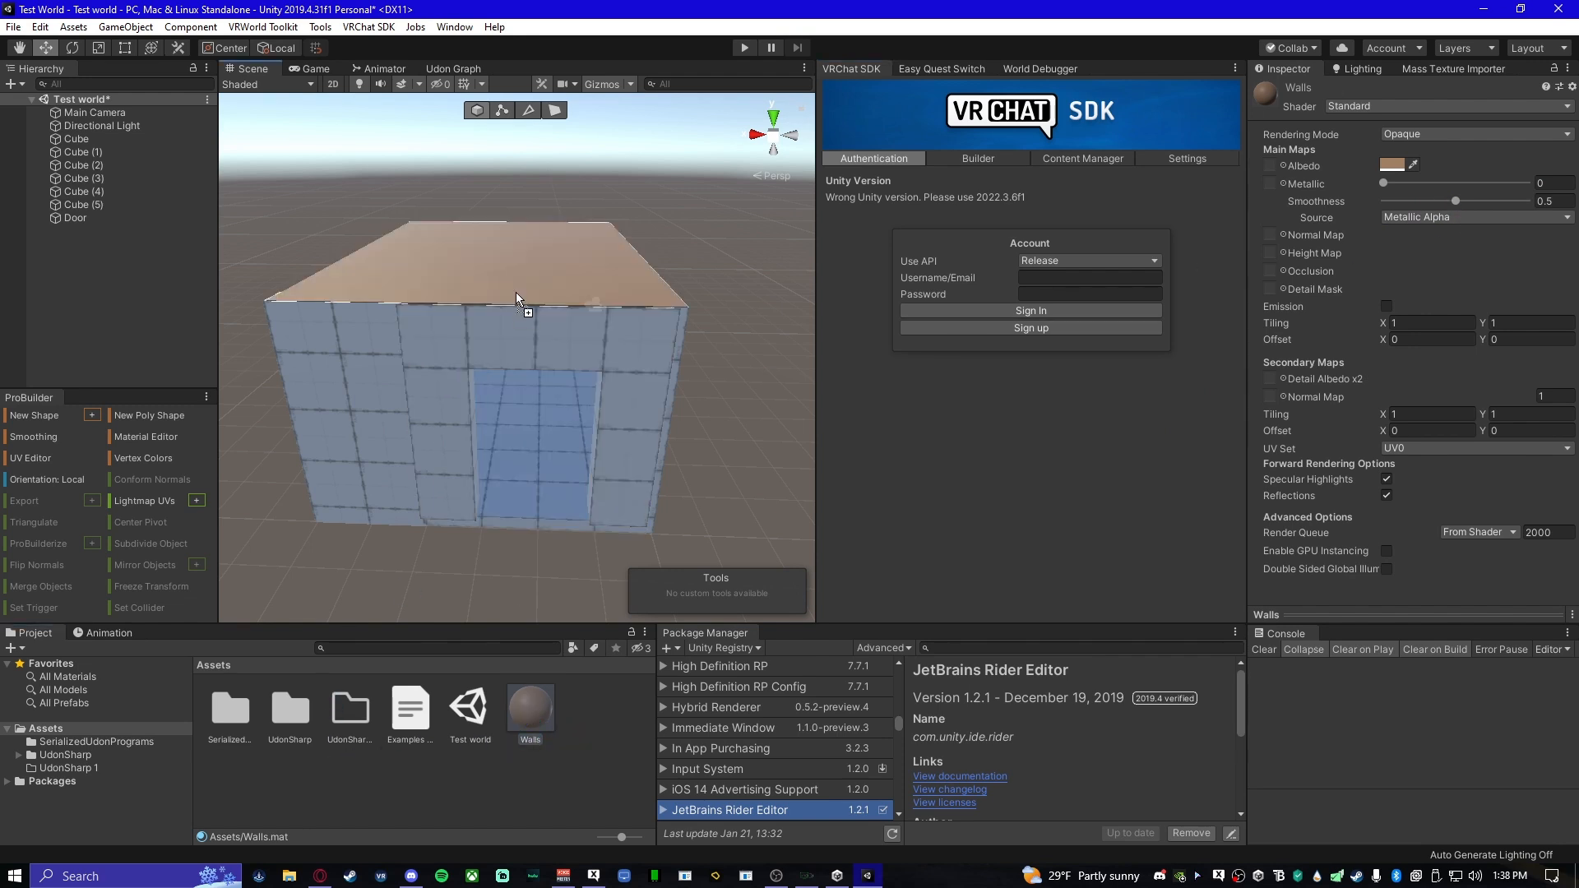
right_drag(471, 402, 362, 387)
right_drag(518, 387, 581, 388)
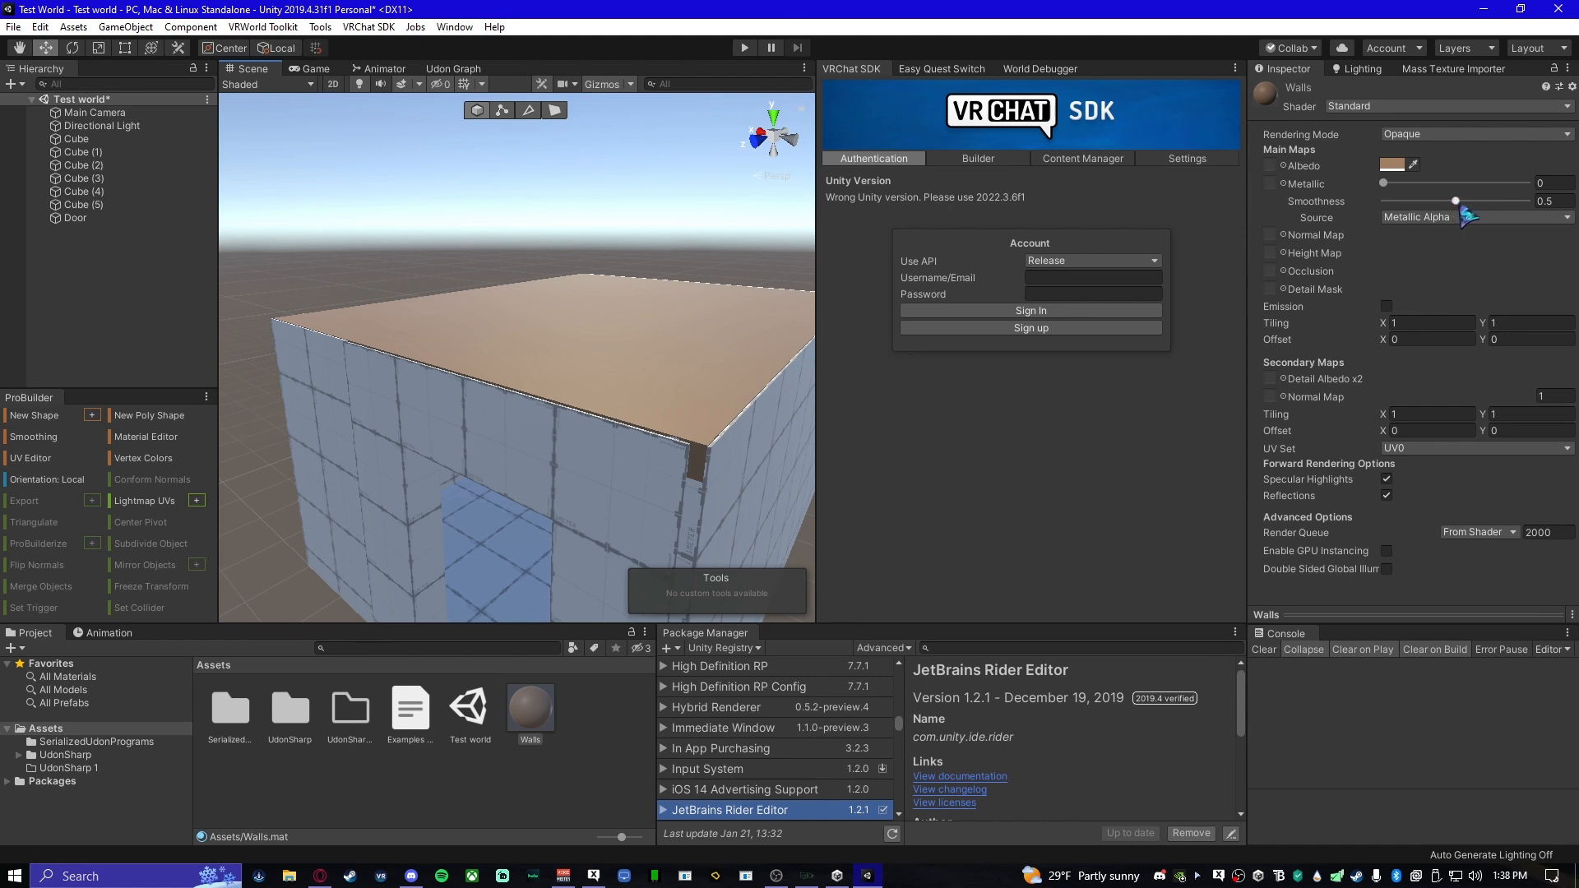
click(1457, 204)
mouse_move(1467, 215)
mouse_down()
mouse_move(1491, 215)
mouse_move(1313, 269)
mouse_move(1563, 247)
mouse_move(1365, 251)
mouse_move(1546, 244)
mouse_move(1382, 206)
mouse_move(1435, 210)
mouse_move(1369, 223)
mouse_move(1550, 220)
mouse_move(1435, 226)
mouse_move(1464, 231)
mouse_up()
alt+drag(554, 416, 598, 588)
click(575, 736)
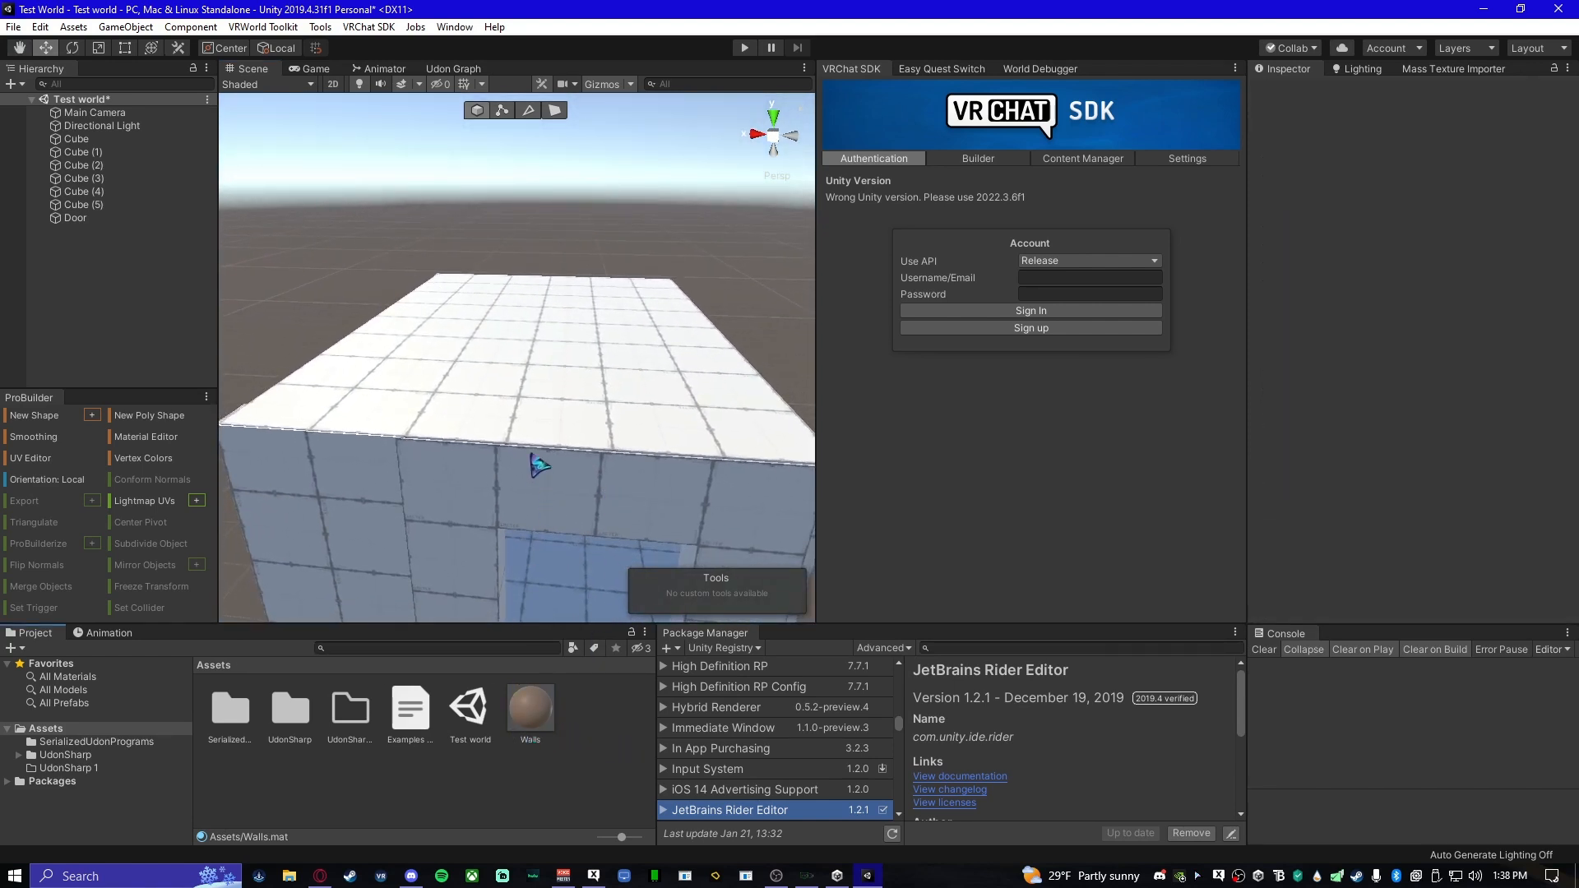
Apply the Walls material to each of the building's walls, including the pieces around the doorway
drag(534, 712, 334, 556)
alt+drag(451, 518, 851, 523)
alt+drag(494, 526, 783, 580)
drag(536, 708, 581, 478)
alt+drag(412, 468, 685, 613)
drag(531, 706, 921, 465)
drag(535, 720, 481, 404)
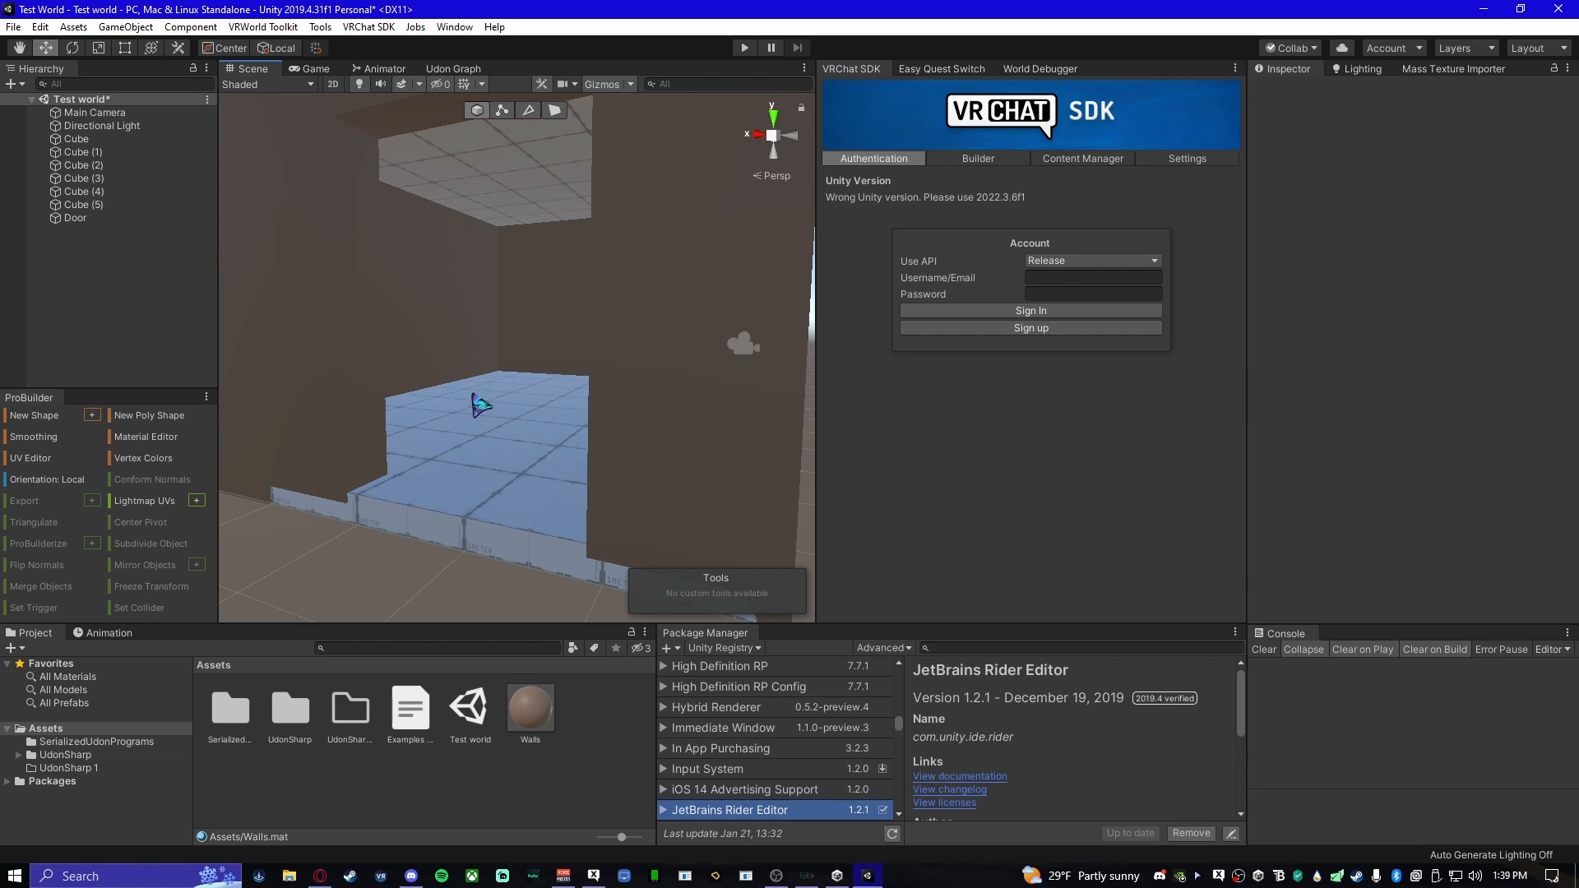
Lower the Walls material's smoothness to 0.14
key(w)
right_drag(499, 411, 769, 510)
click(530, 709)
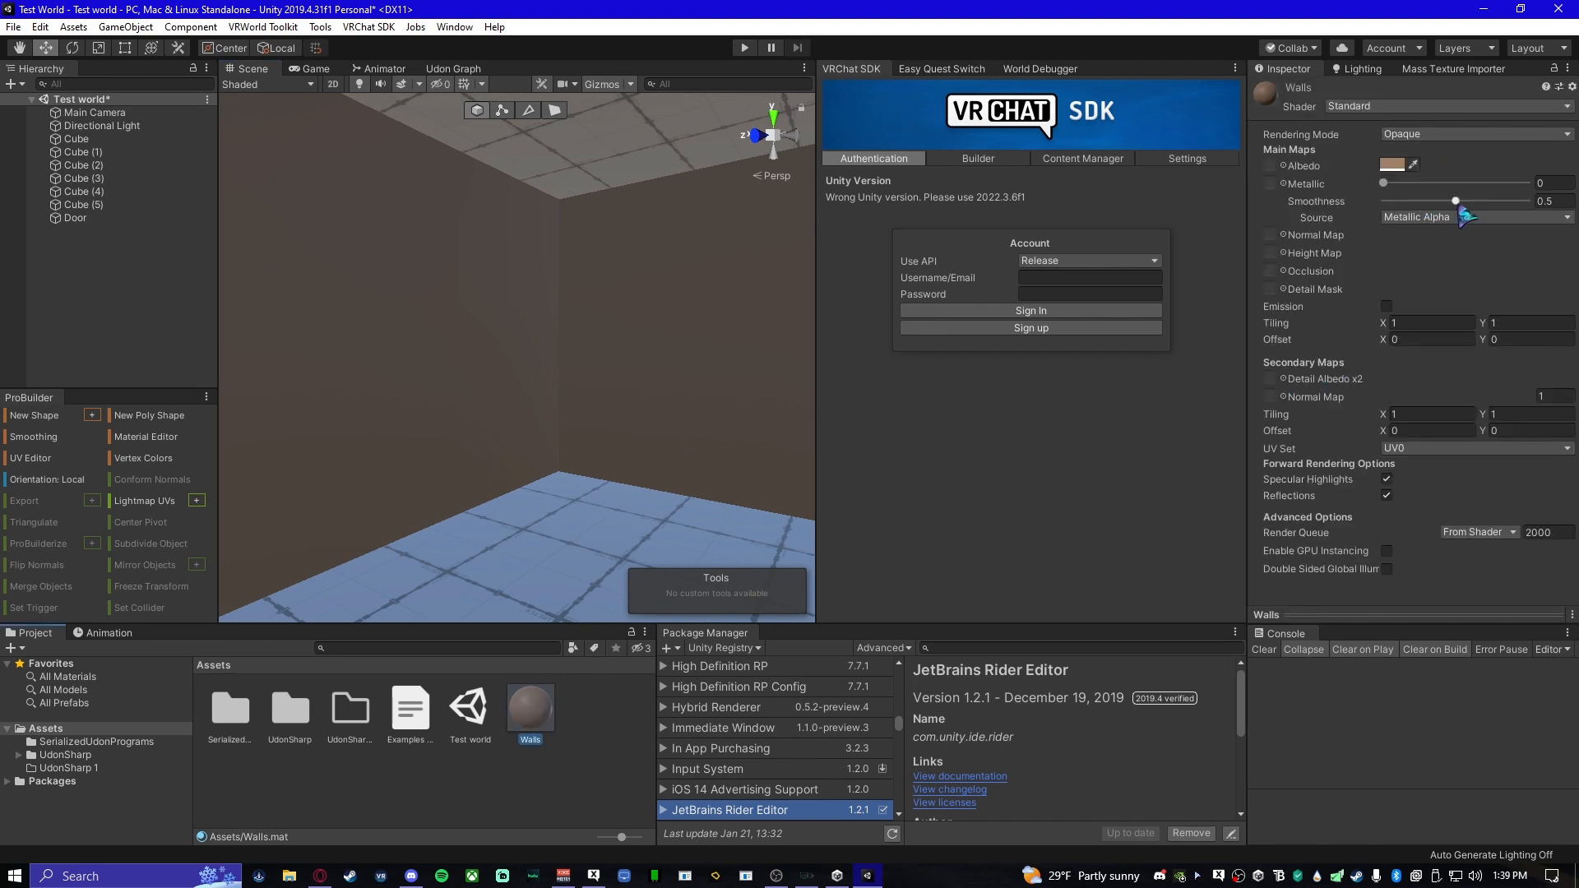
drag(1456, 202, 1411, 202)
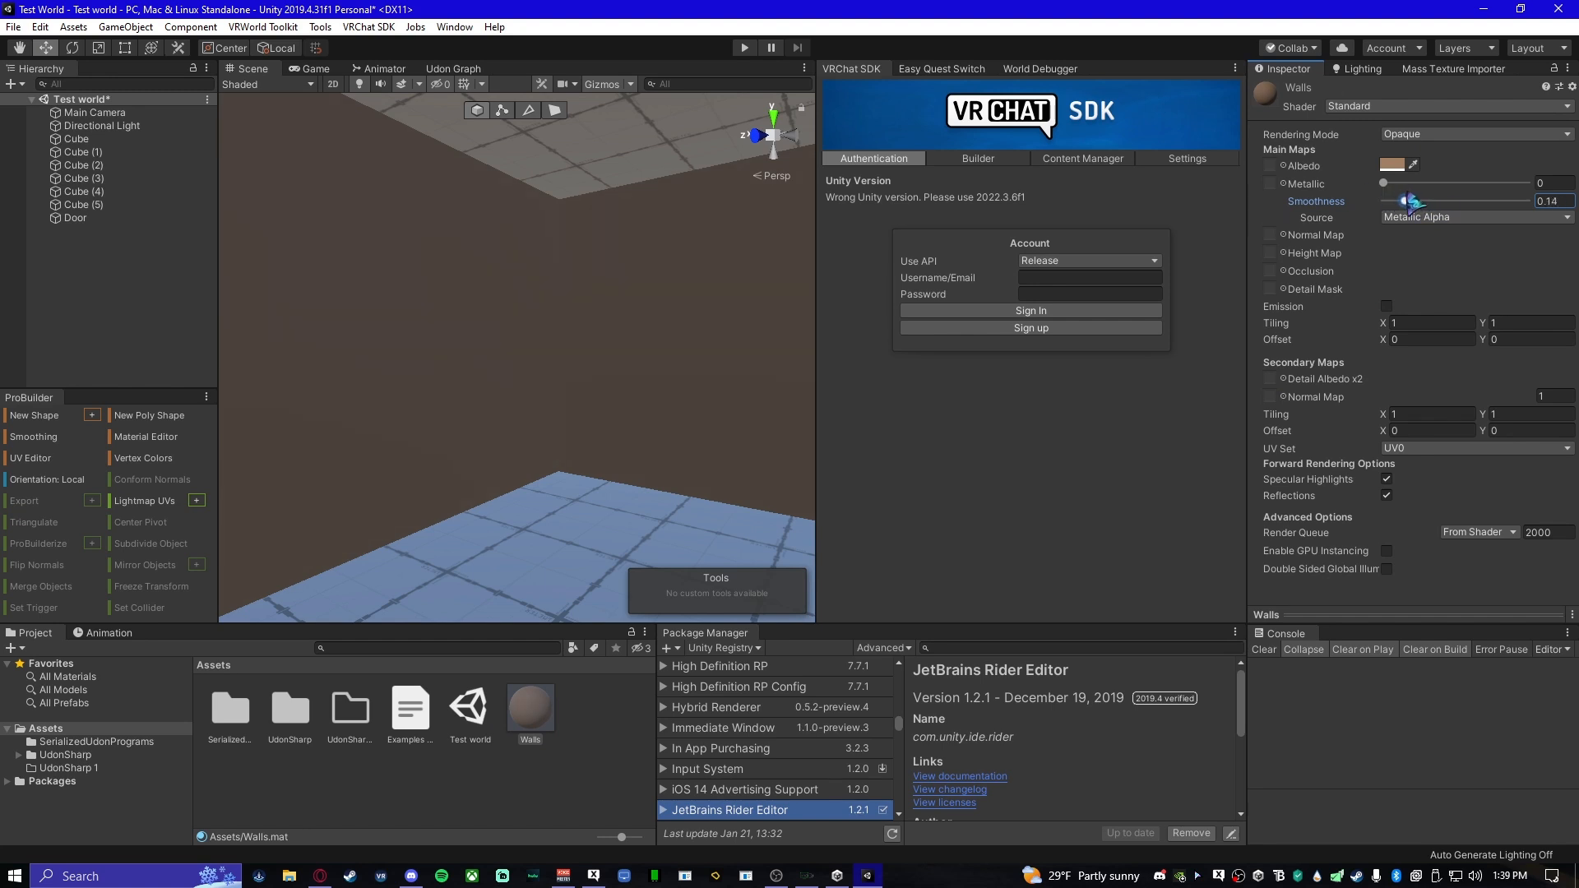
alt+drag(531, 463, 1091, 479)
alt+drag(579, 497, 642, 501)
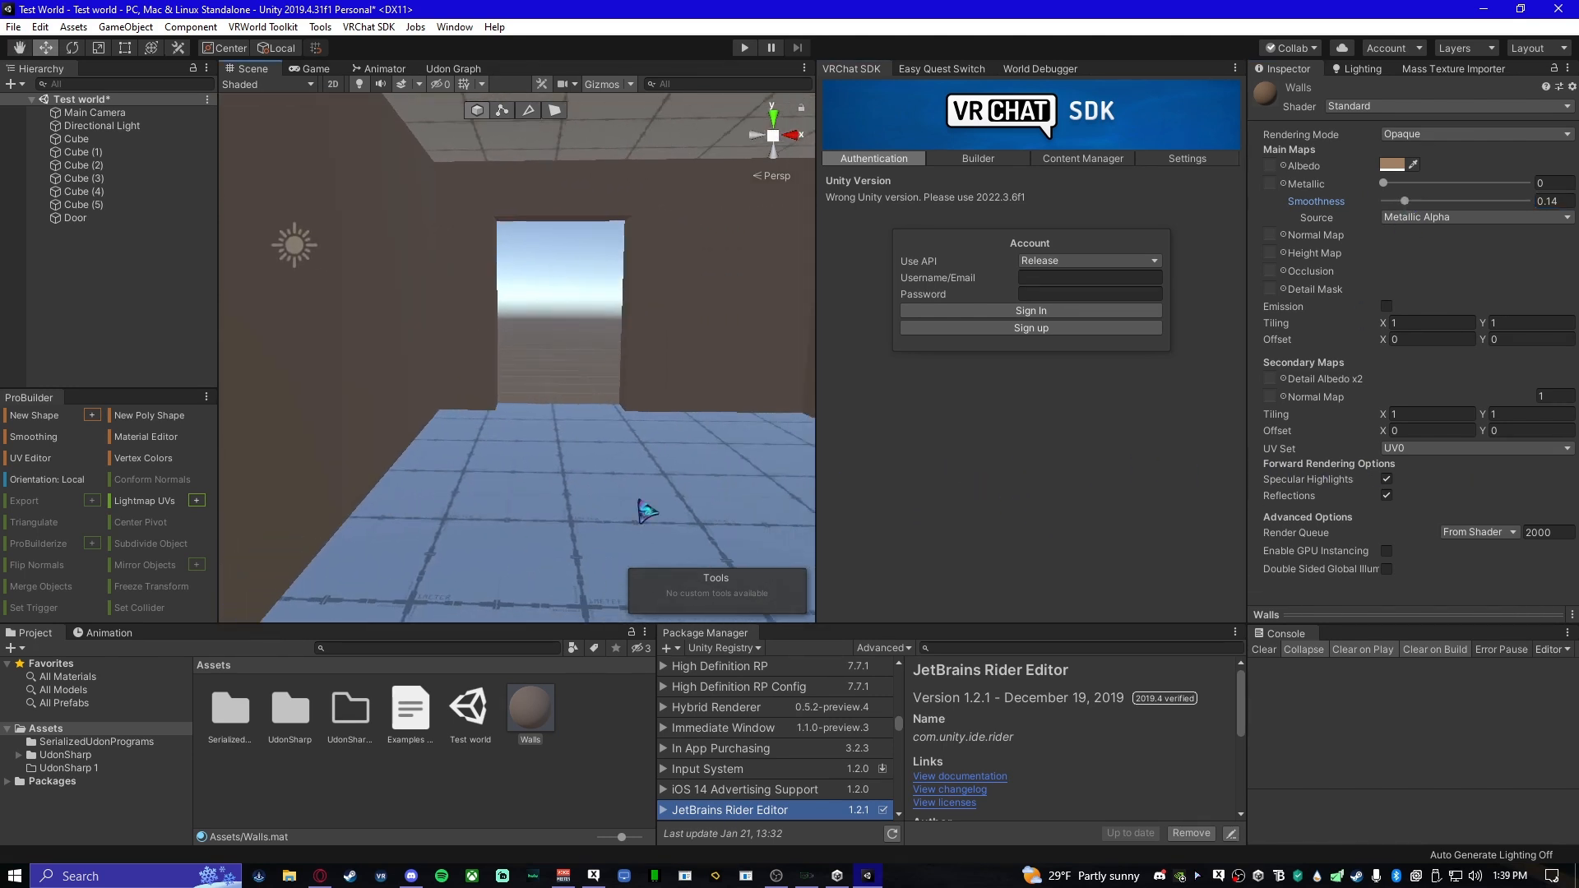
right_drag(557, 479, 663, 522)
click(616, 742)
right_drag(534, 411, 773, 424)
right_drag(617, 473, 499, 497)
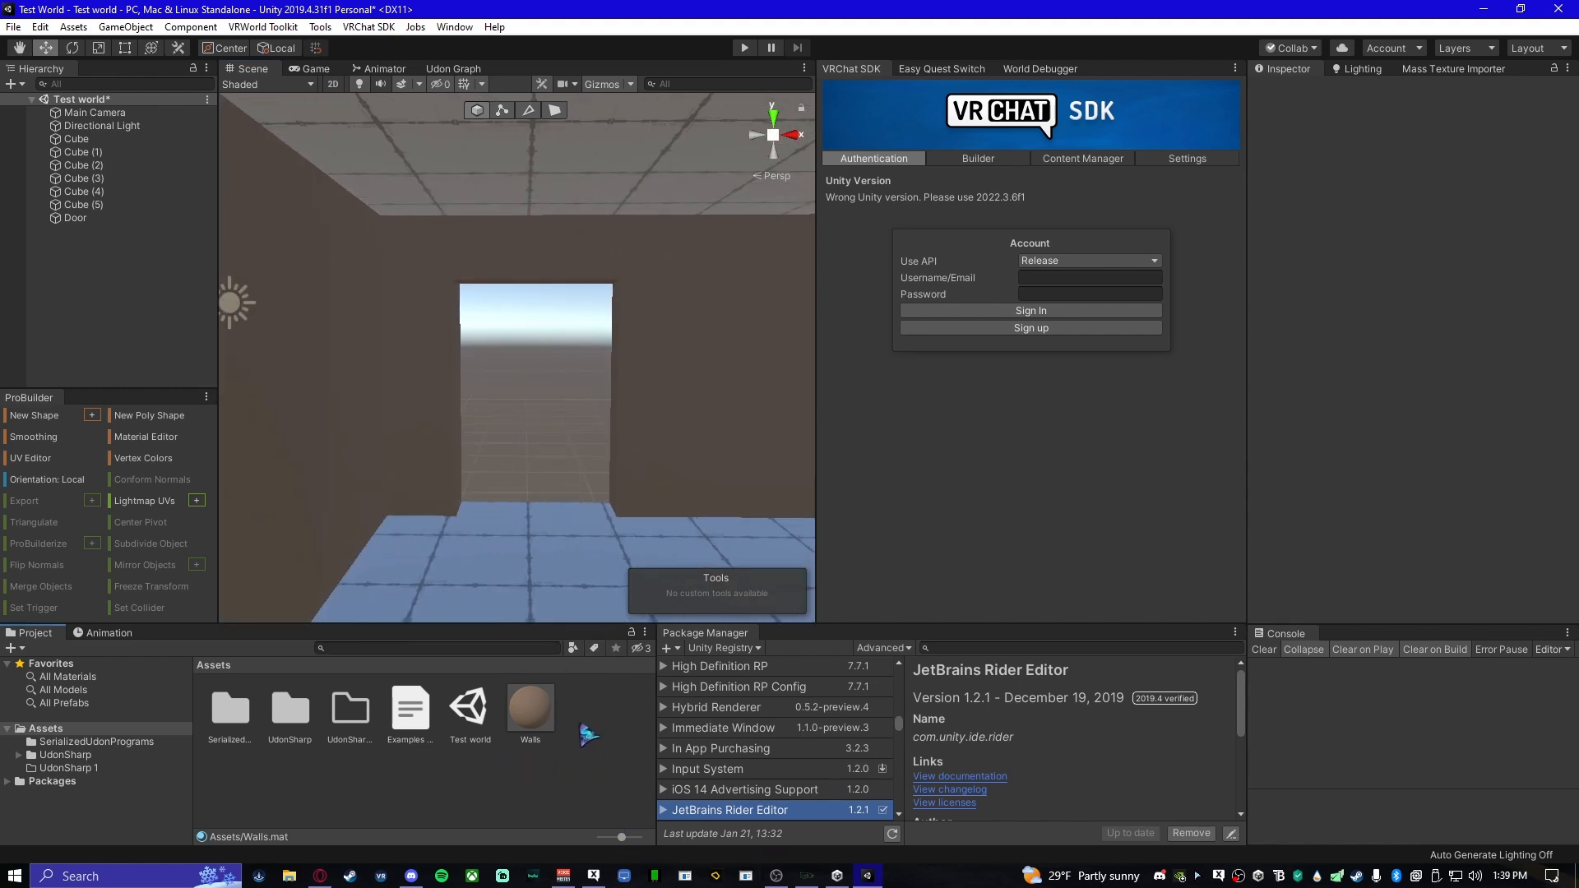
Switch to the web browser, search for "unity asset store" and open the Unity Asset Store site
click(320, 876)
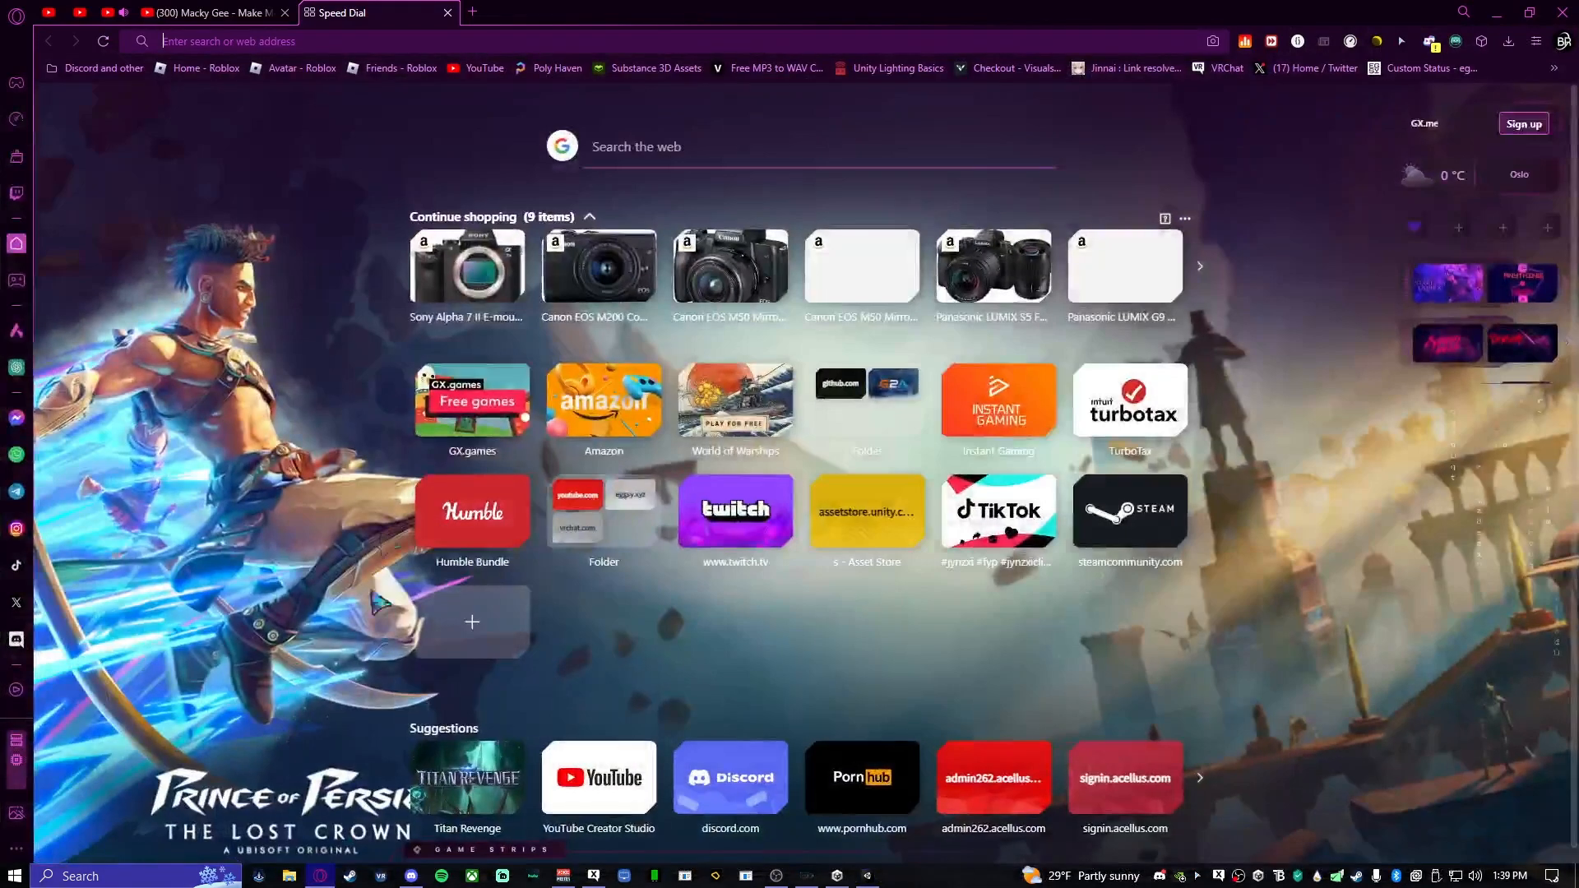
click(522, 48)
text(un)
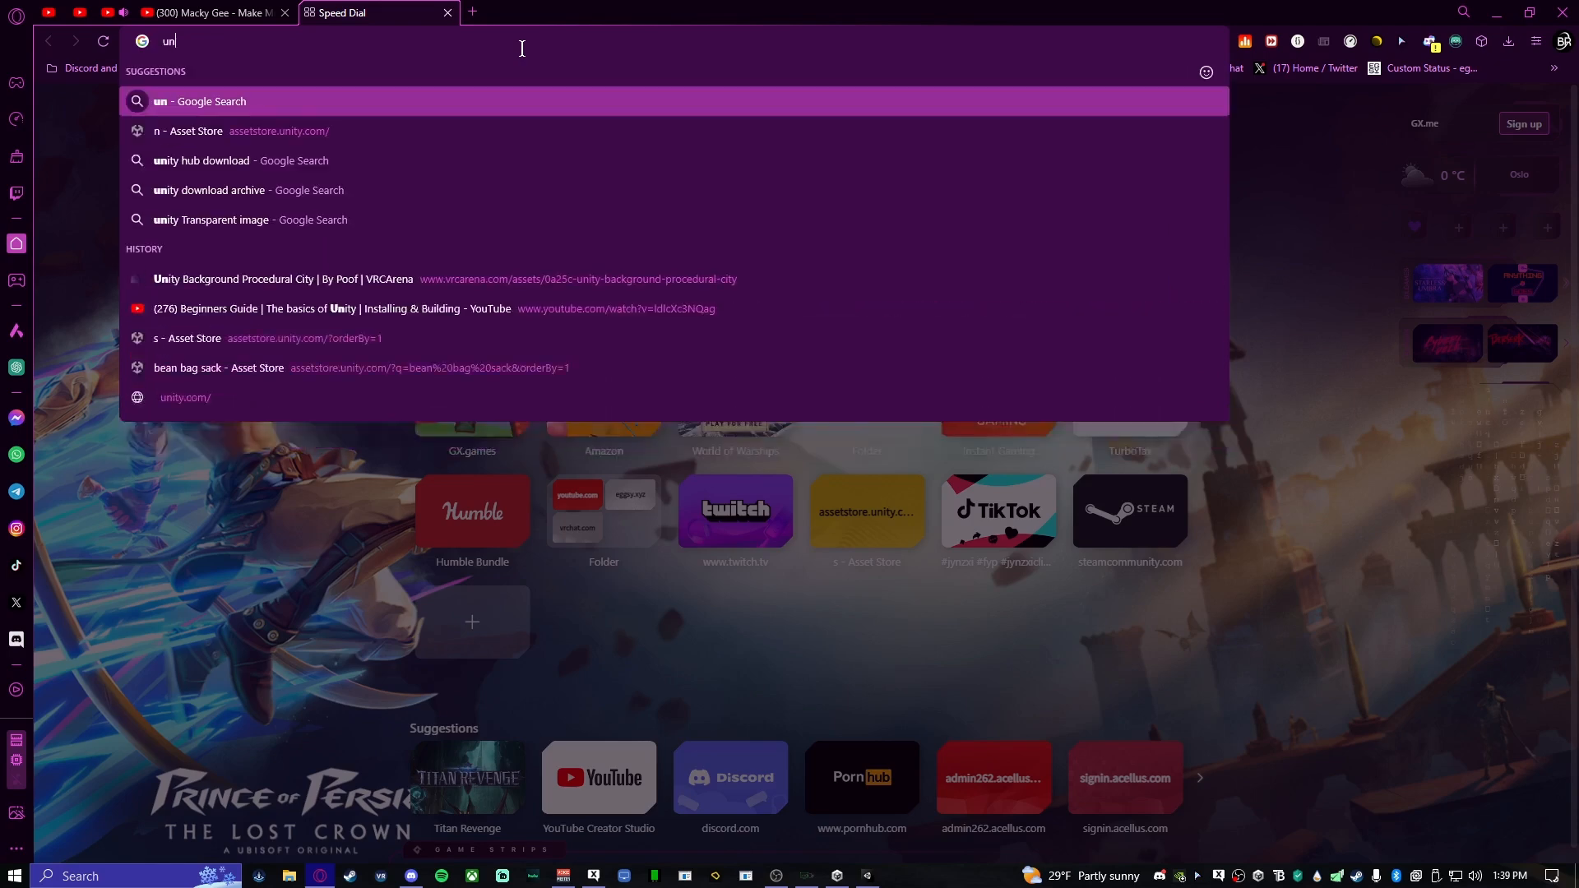
text(ity asset store)
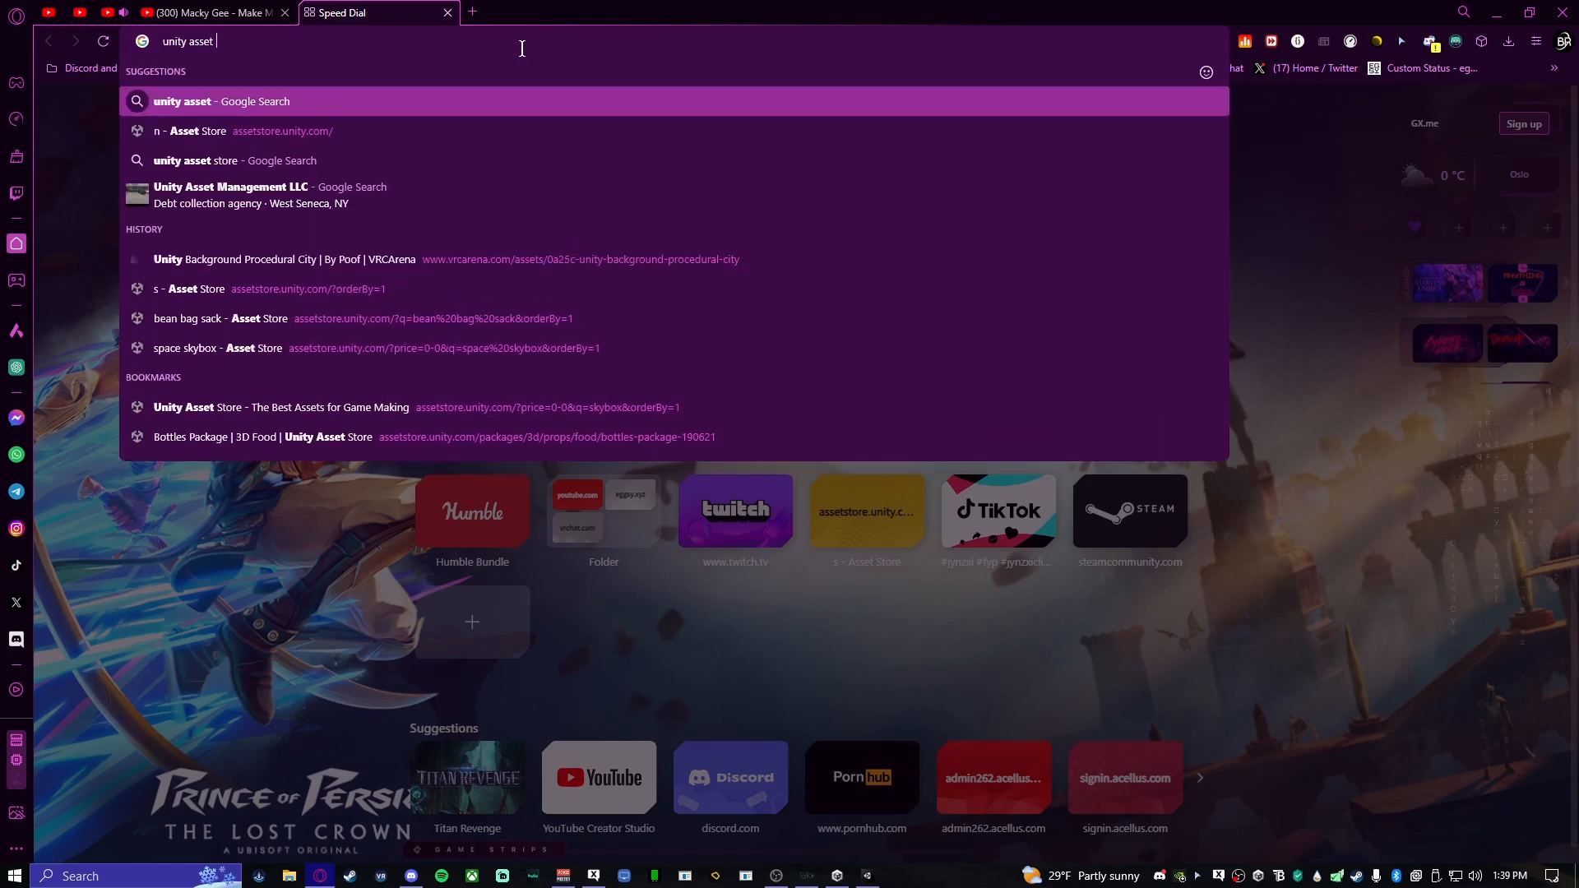
key(Return)
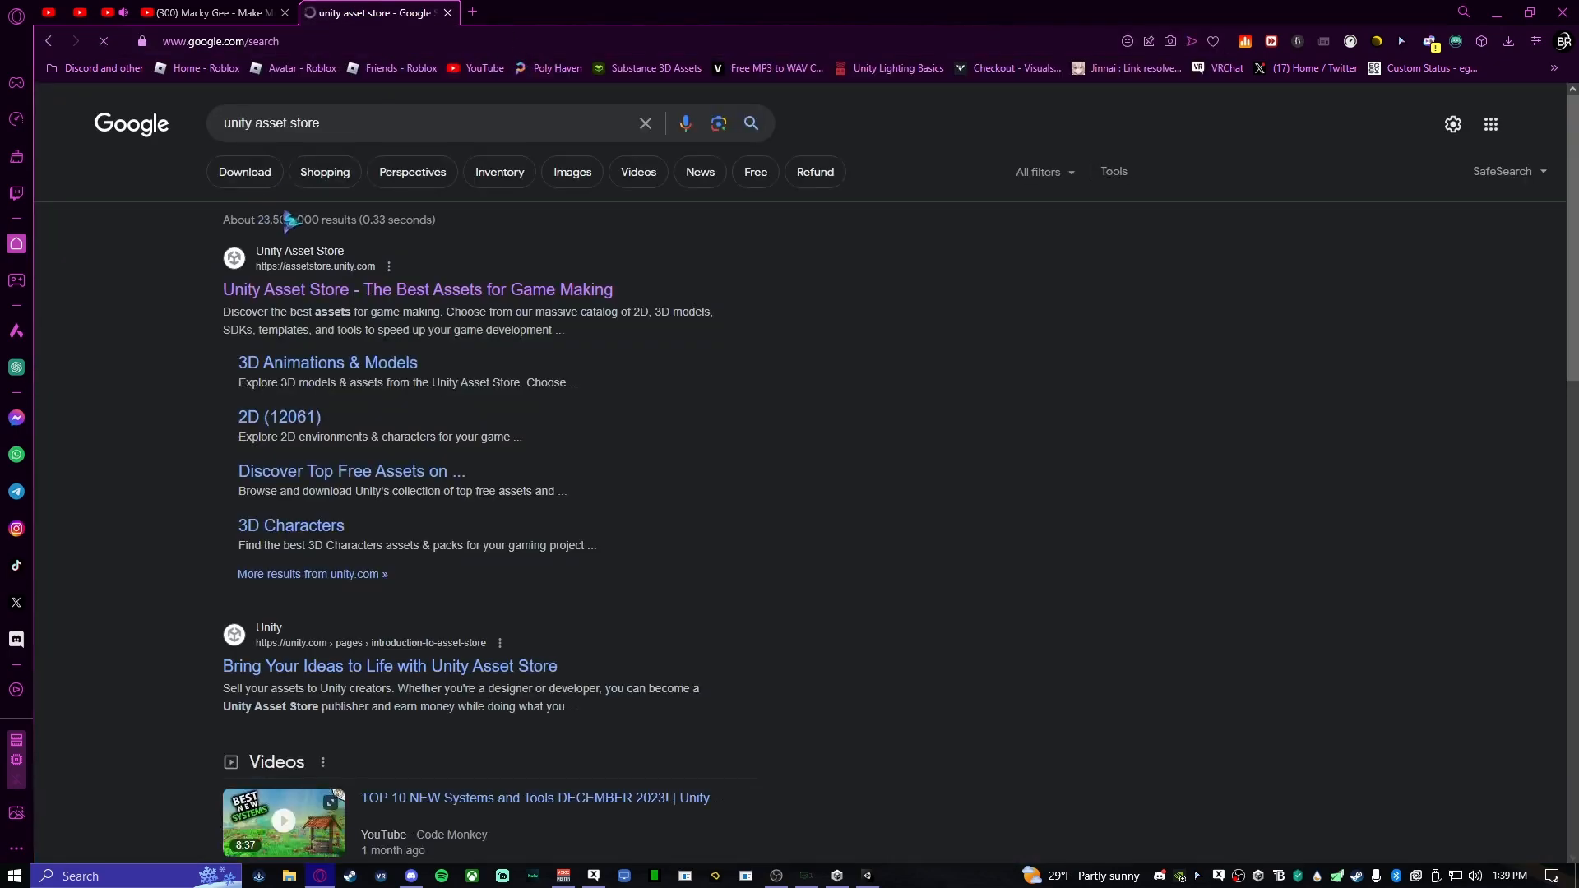
click(434, 296)
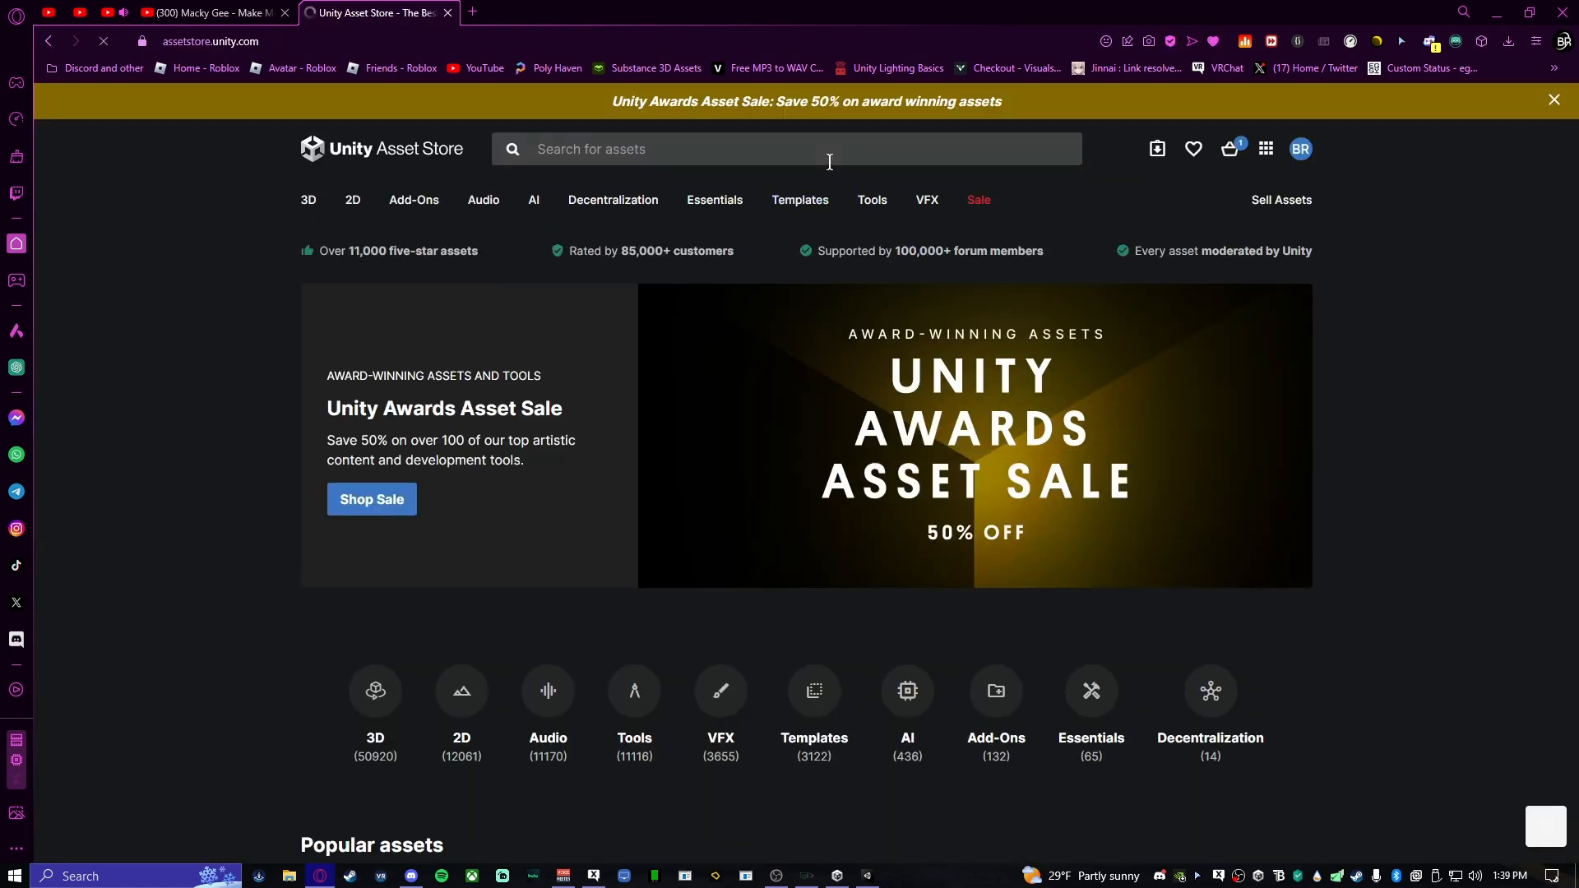
Search the Unity Asset Store for "texture"
click(815, 150)
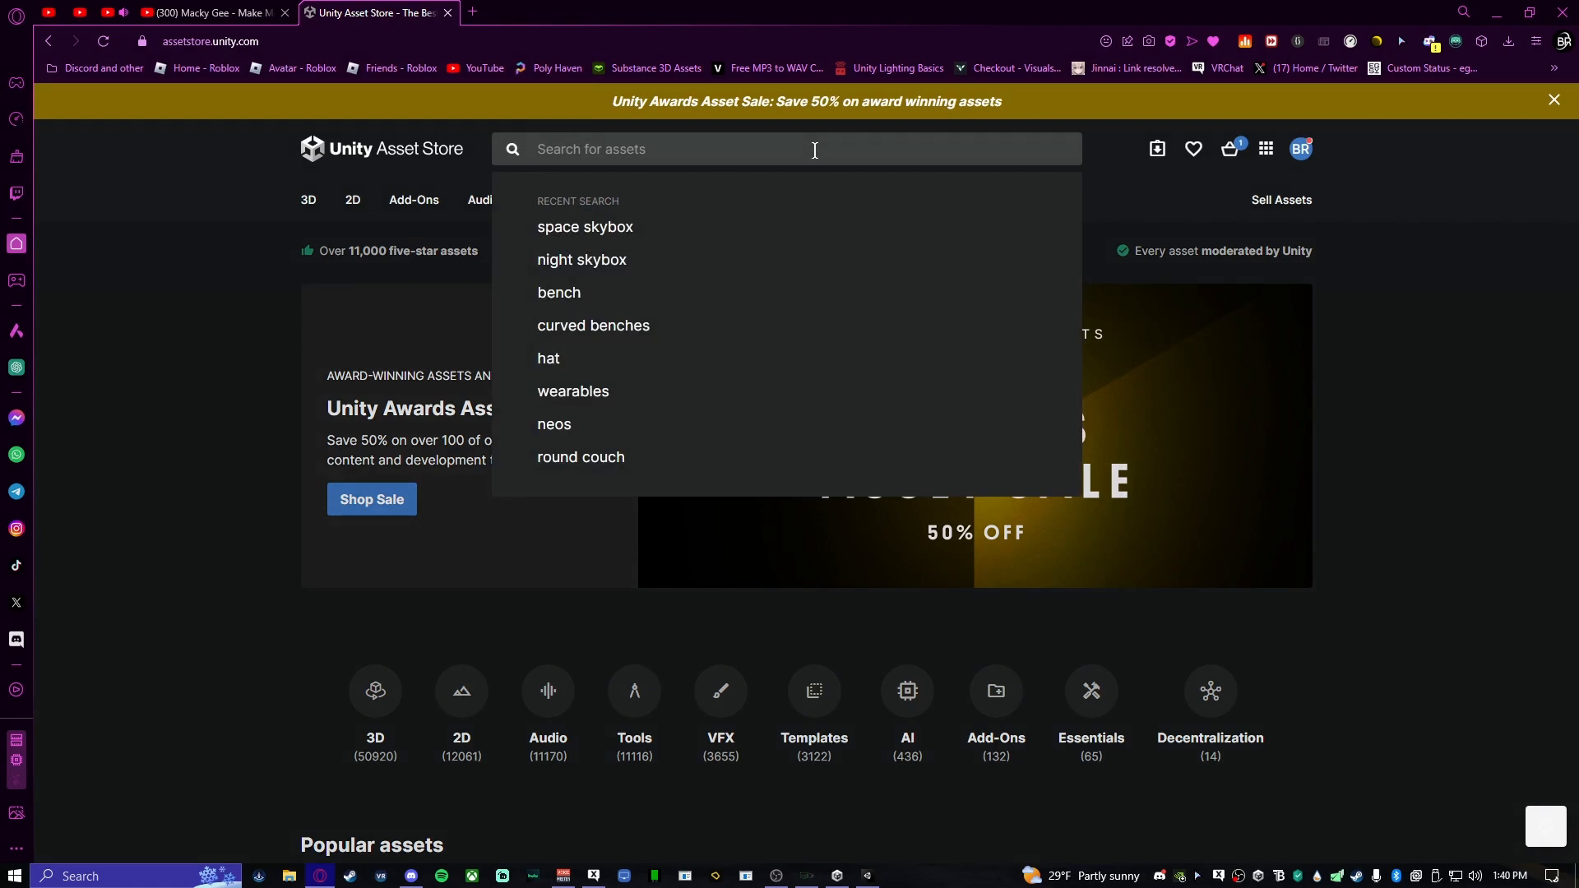
text(texture)
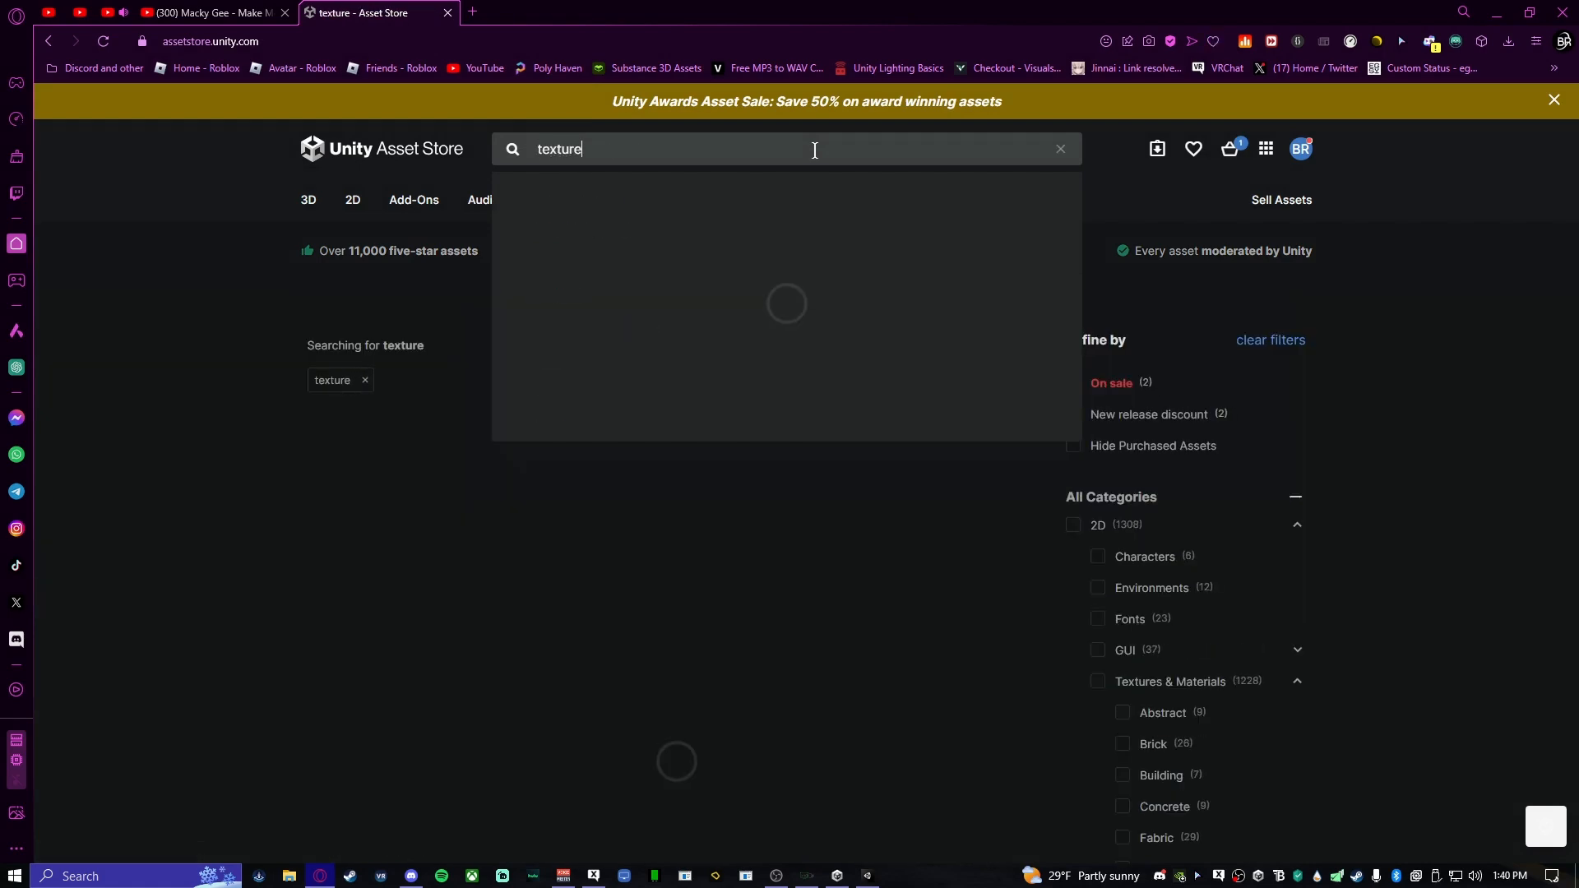
key(Return)
scroll(617, 628, down, 4)
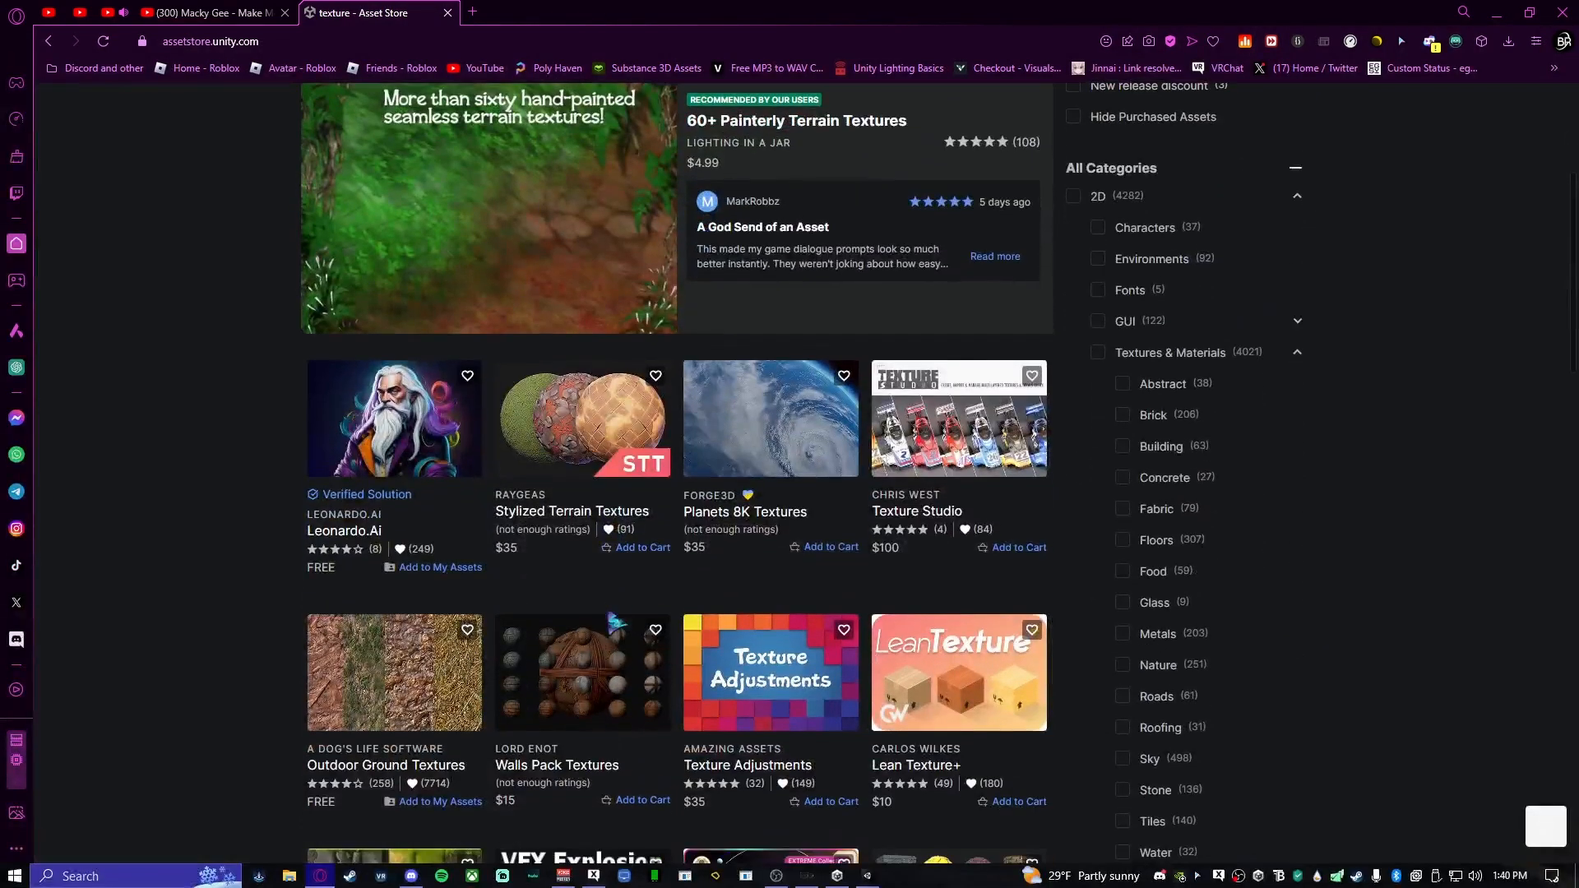
scroll(586, 625, up, 4)
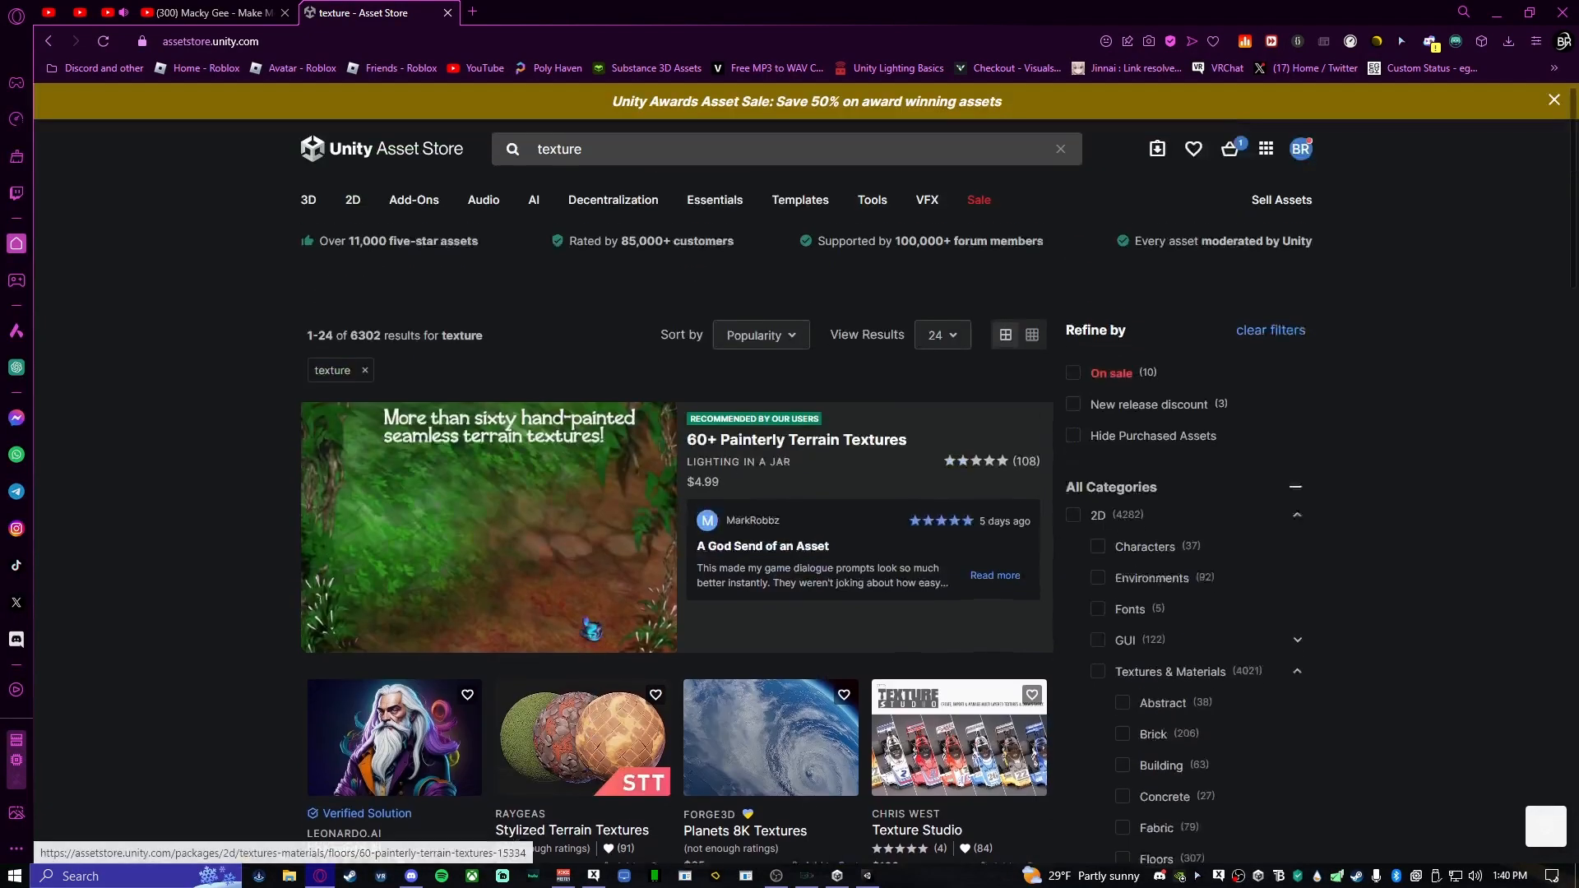
Limit the texture results to free assets by setting the price range to $0 – $0
scroll(1332, 669, down, 10)
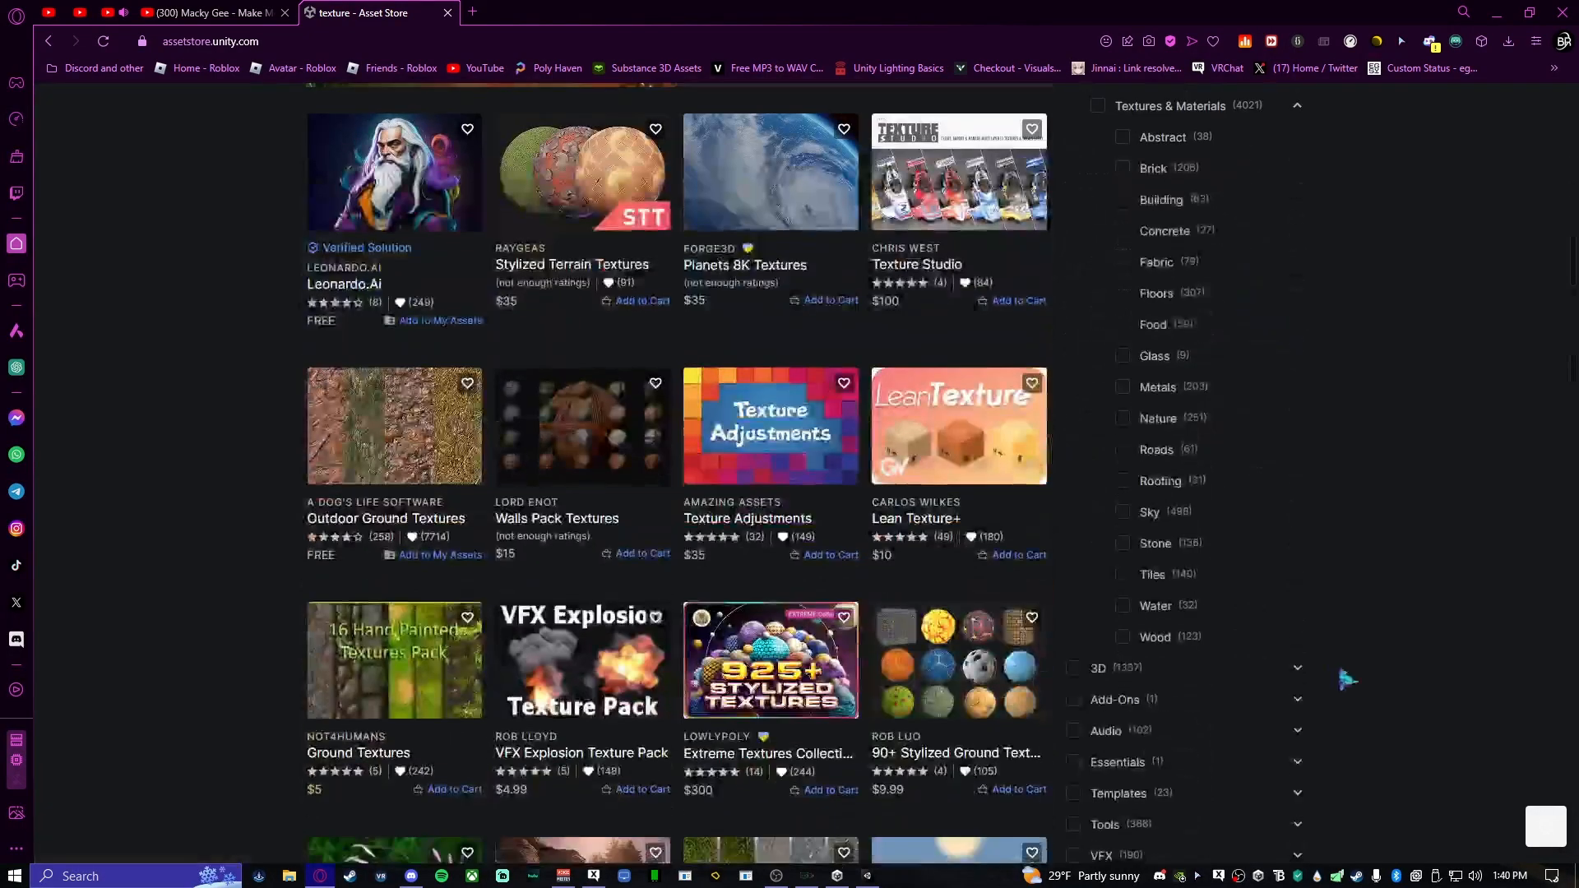
drag(1293, 685, 1078, 686)
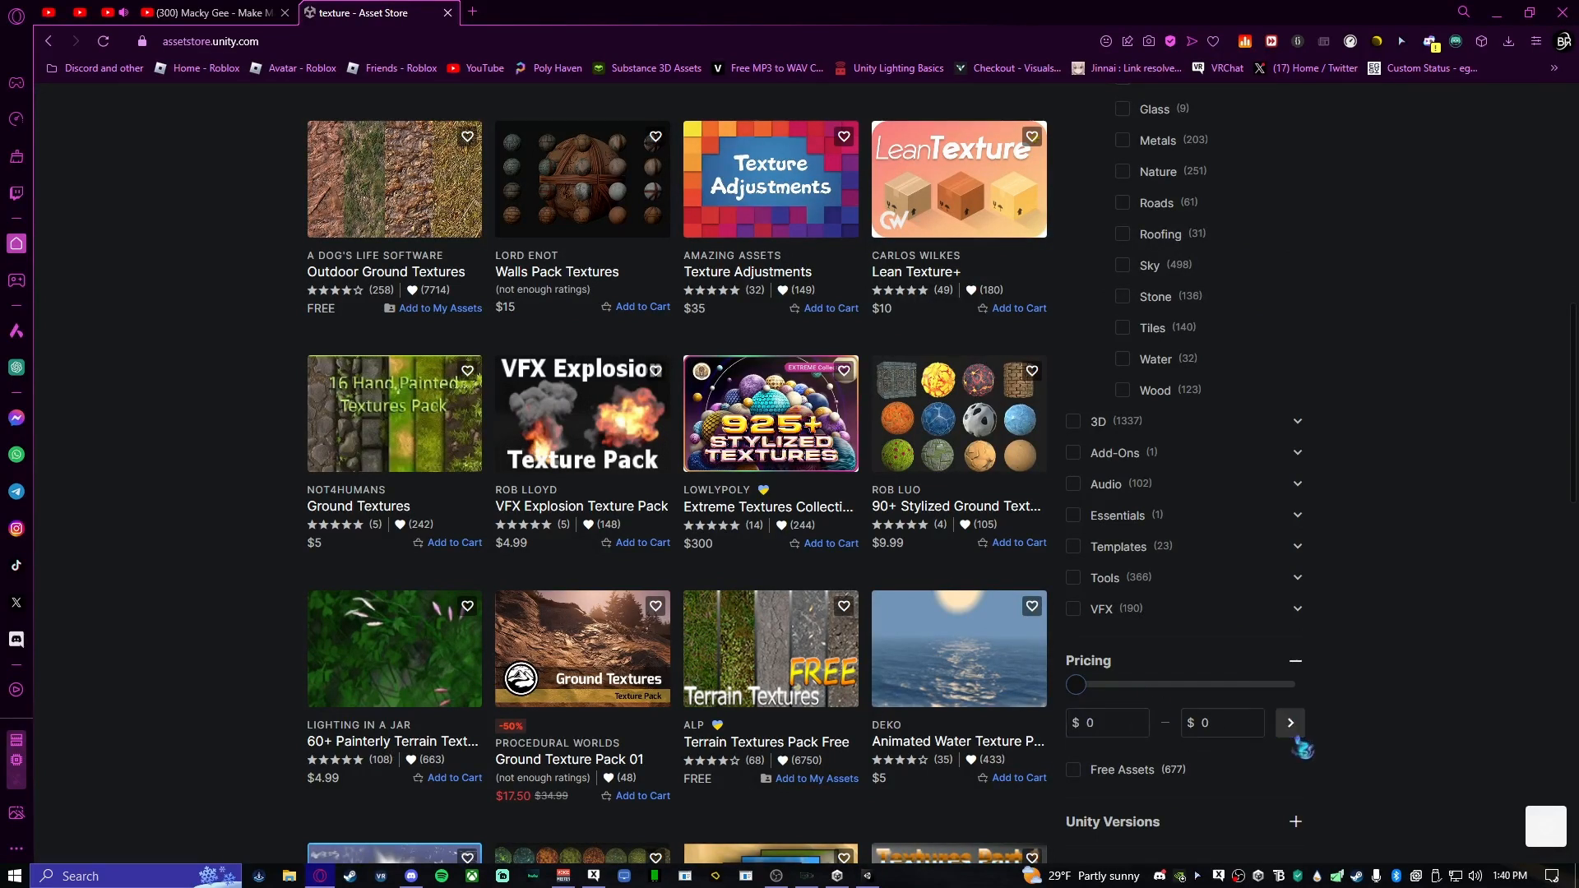
click(1291, 724)
Look through the free texture packs in the search results
scroll(611, 673, down, 3)
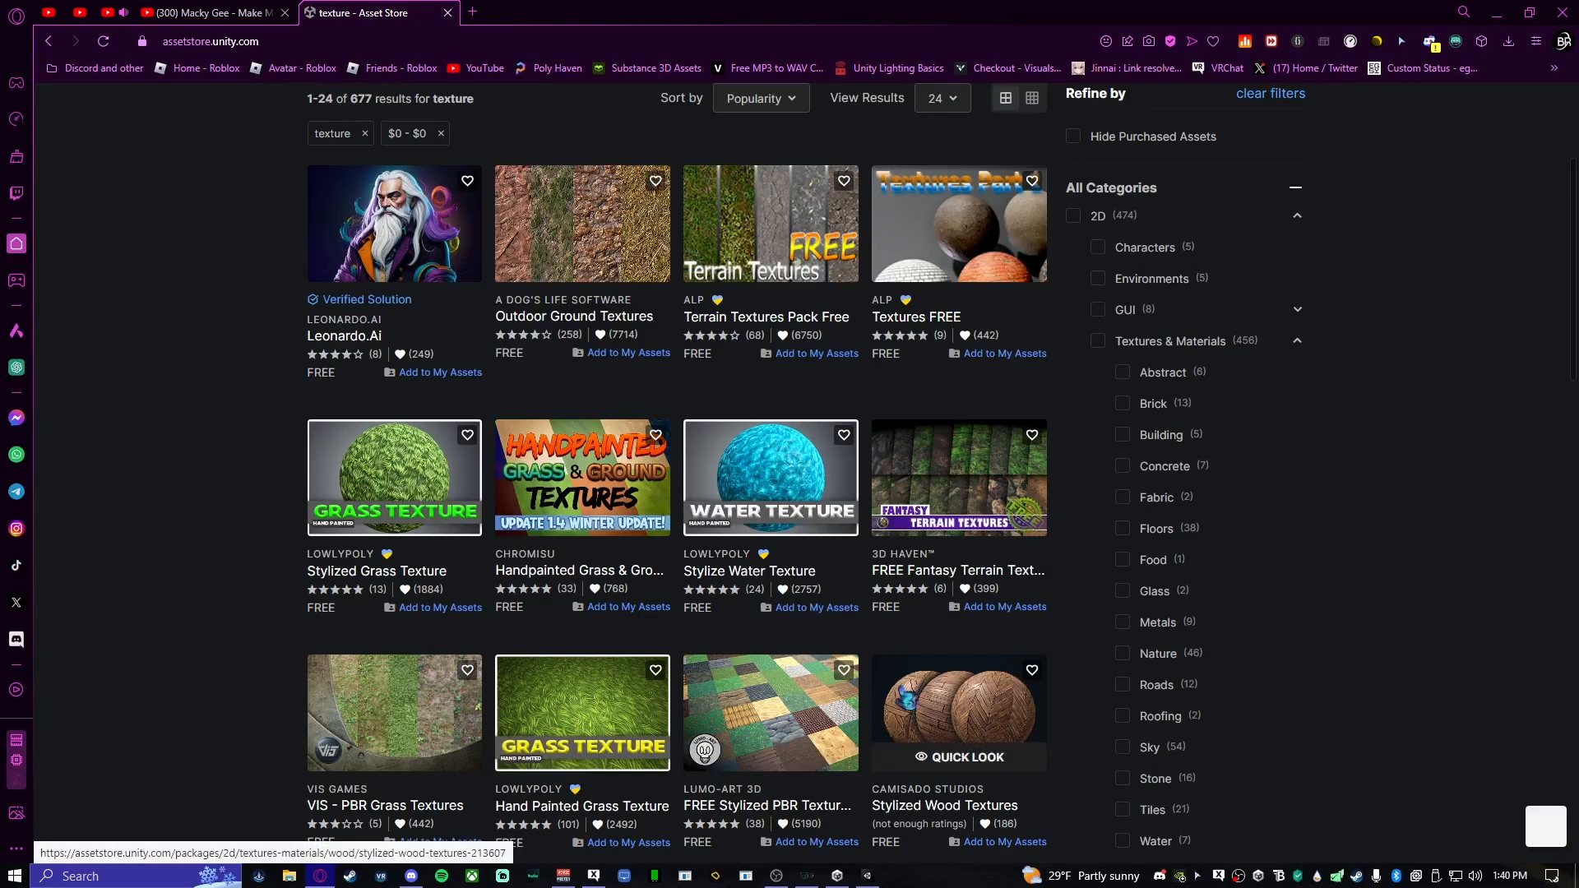
scroll(915, 765, down, 4)
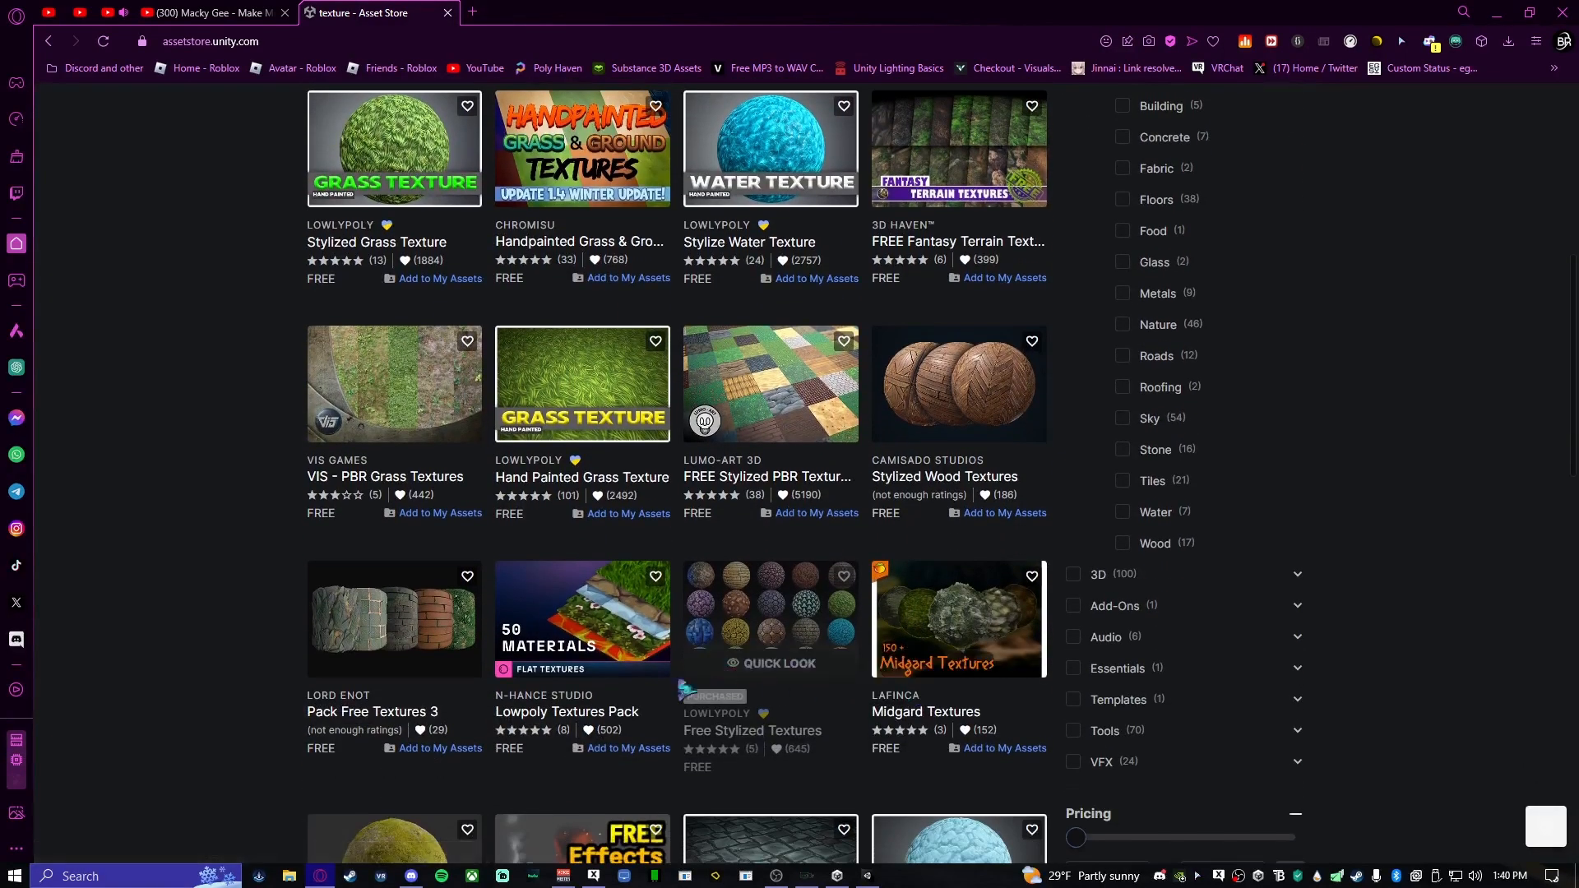
scroll(422, 679, down, 2)
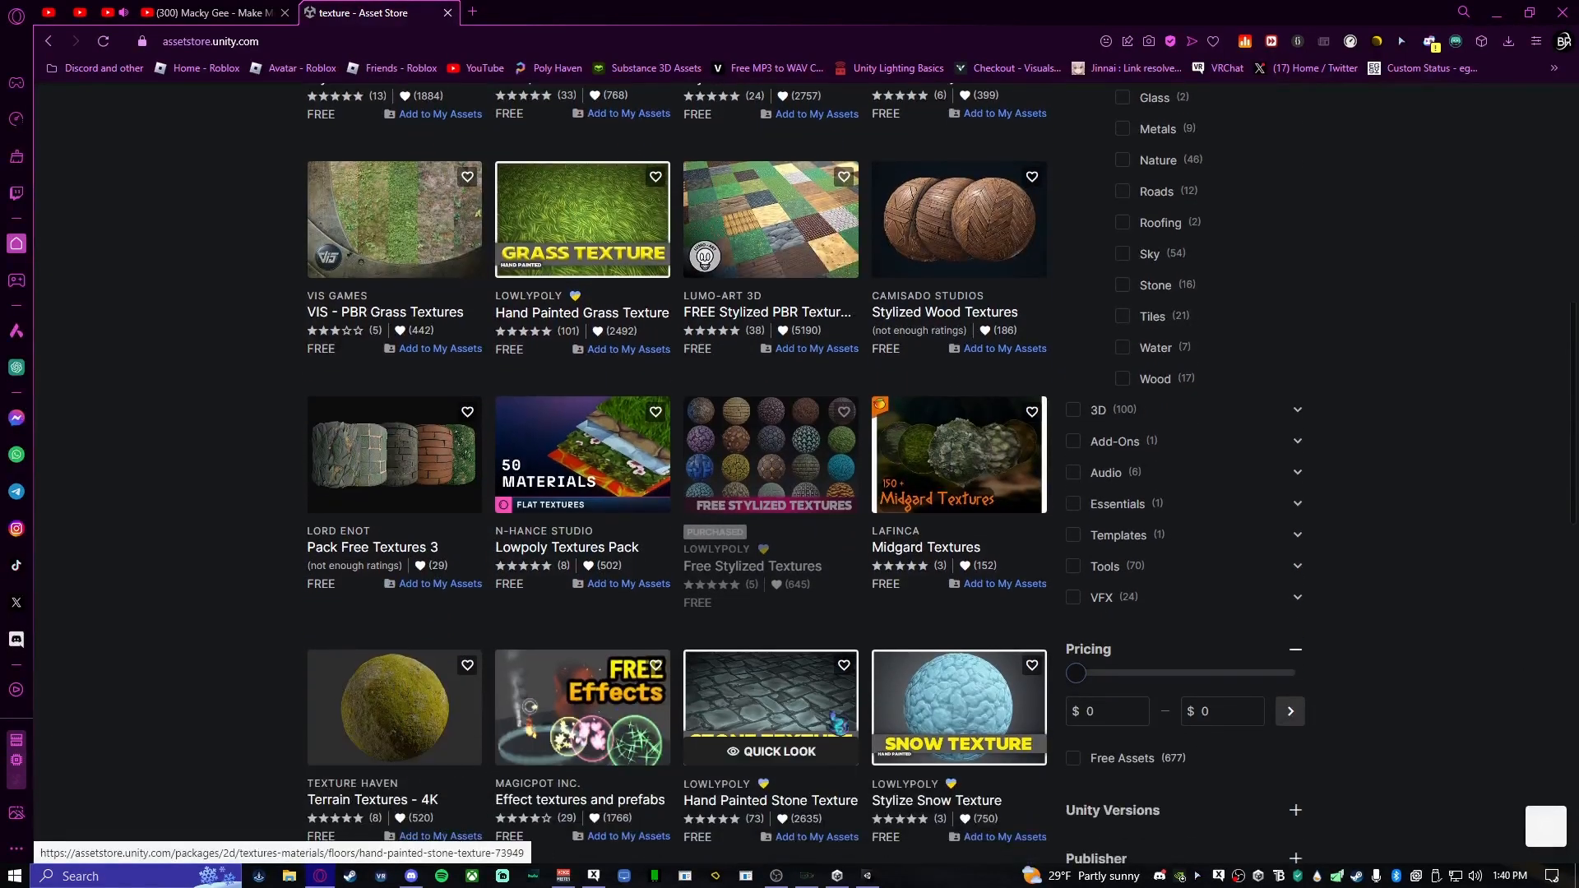
scroll(945, 728, down, 2)
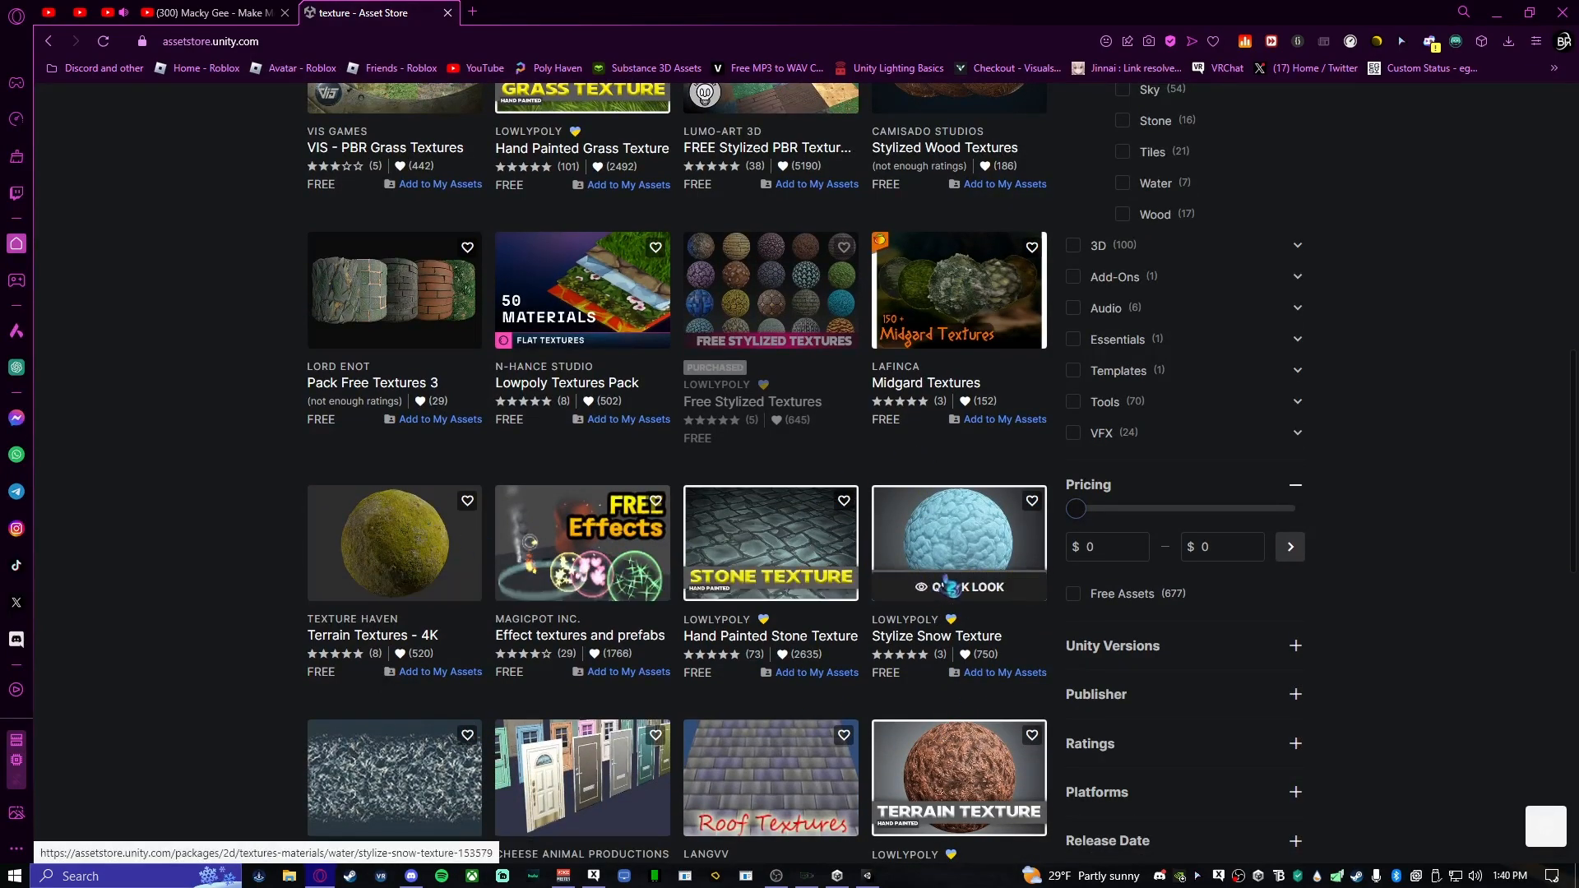
scroll(989, 582, up, 2)
scroll(989, 583, up, 8)
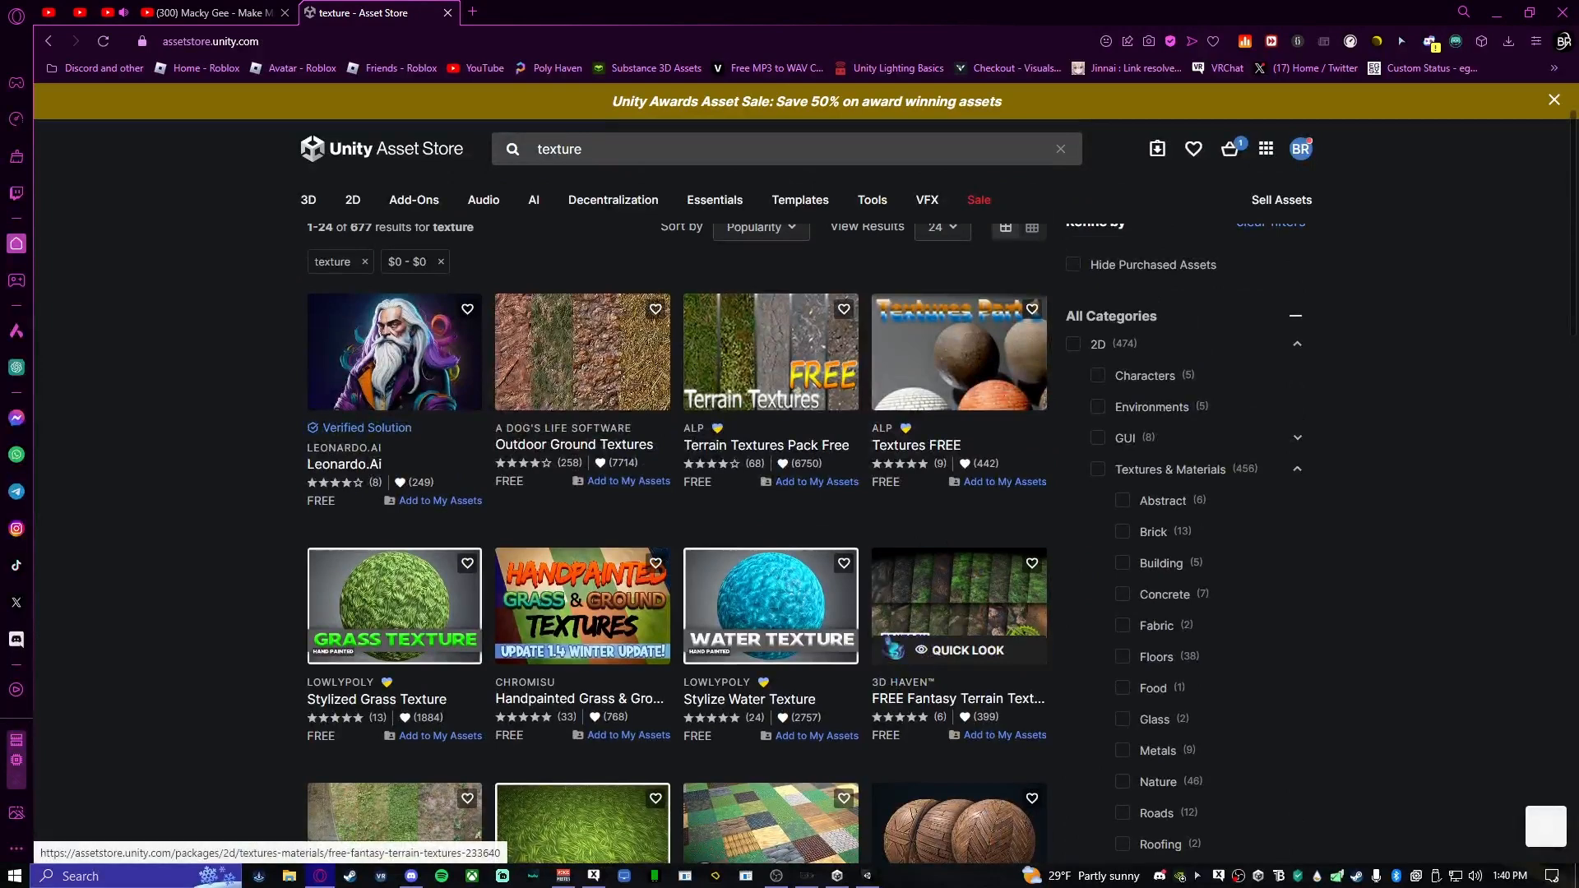
Open the My Assets page and look through the assets already owned
click(1158, 150)
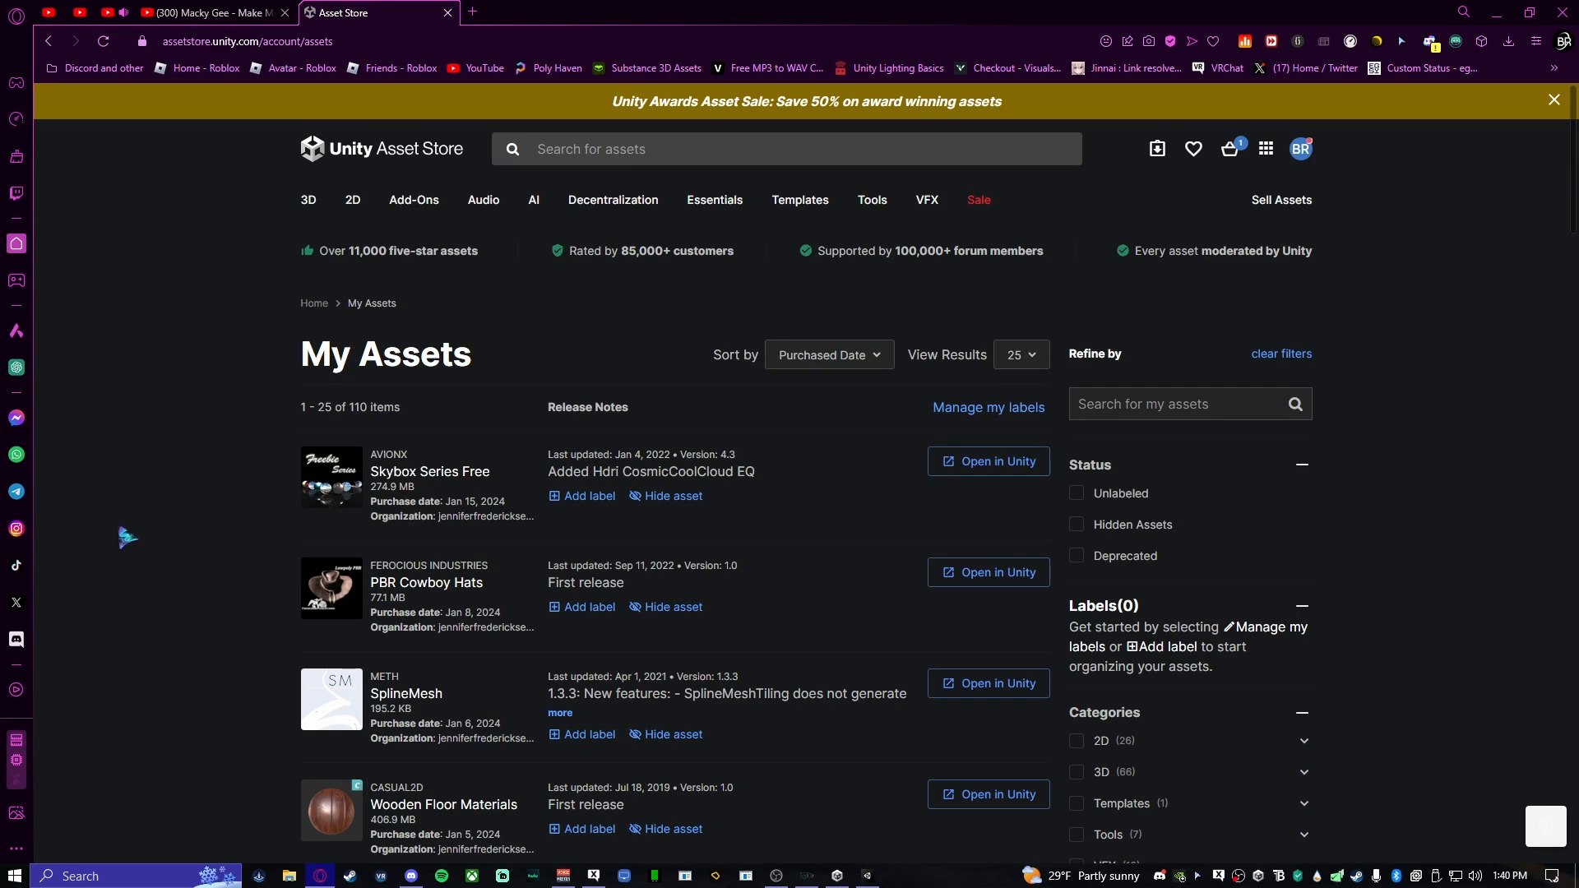
scroll(245, 606, down, 6)
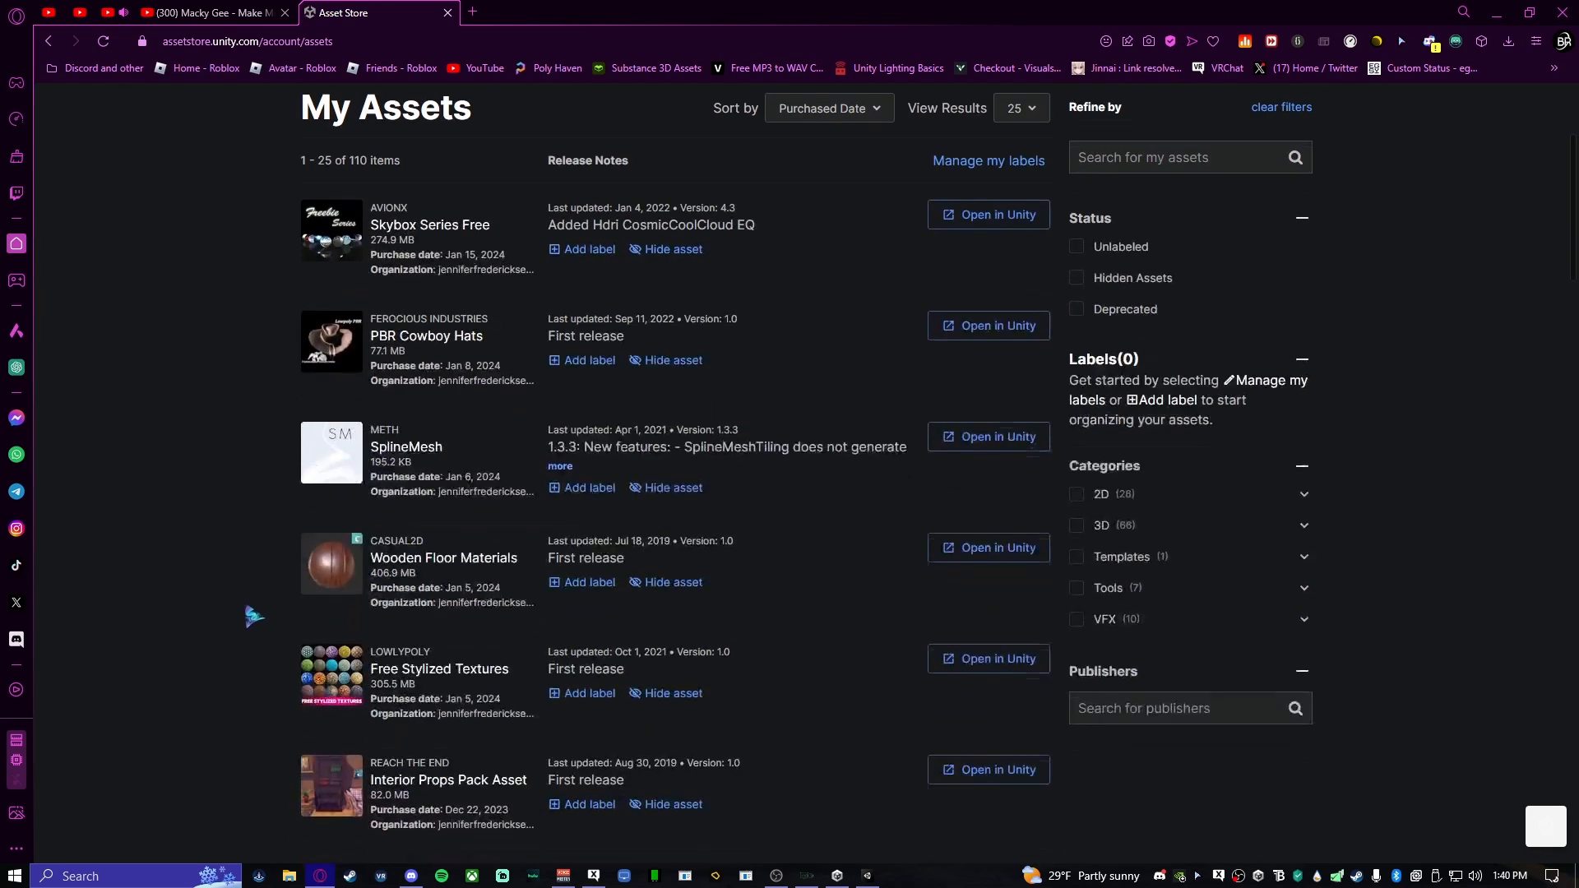
scroll(246, 609, up, 6)
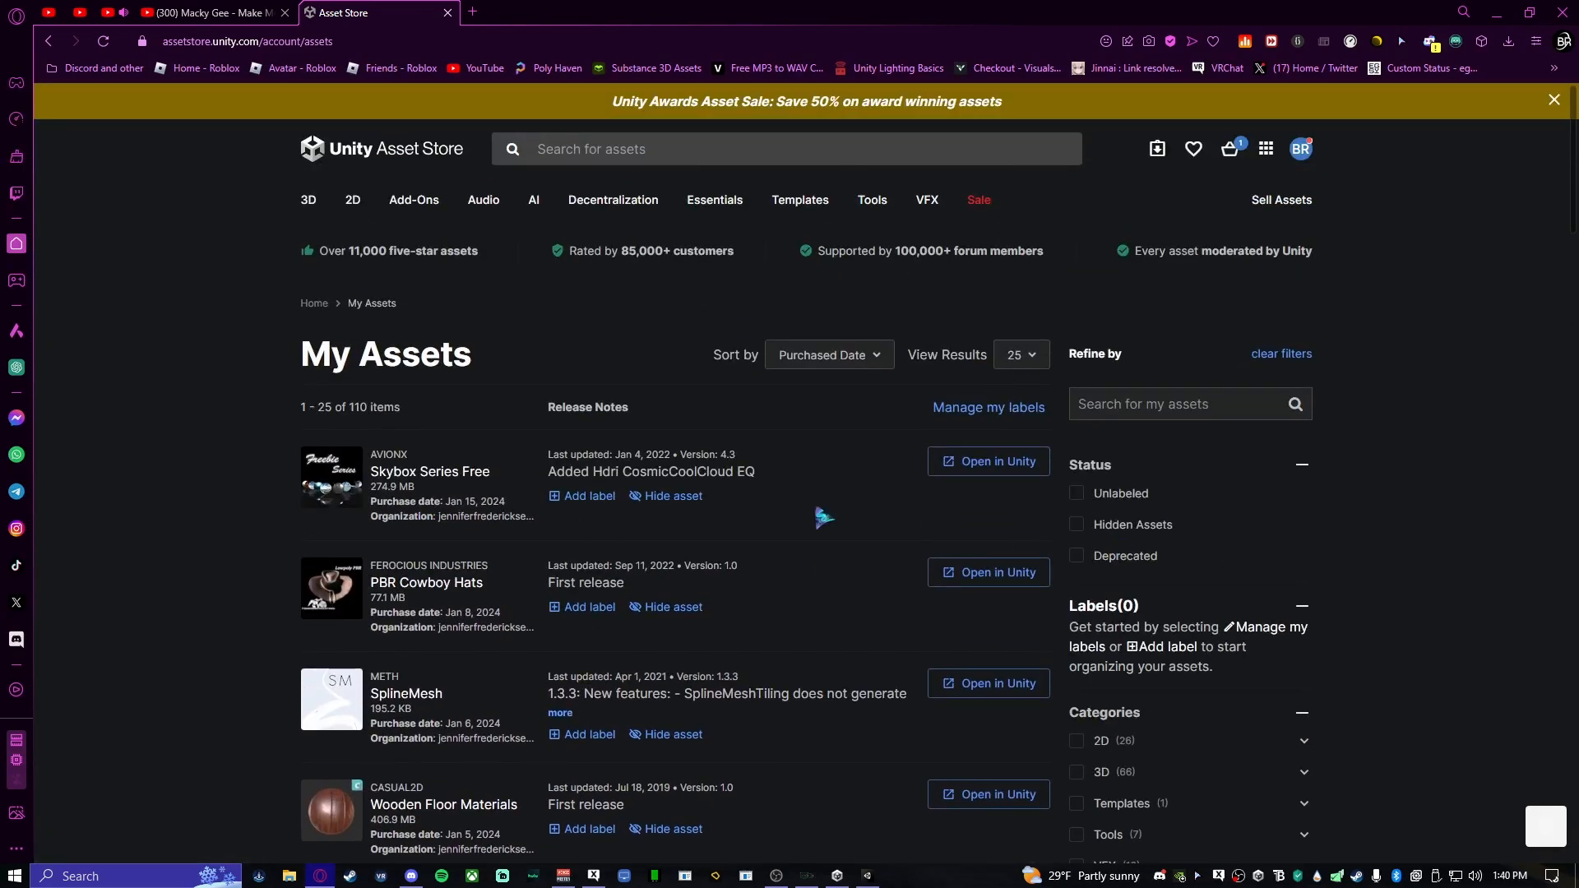
Switch to the Unity editor, open the Package Manager and dock it beside the Project window
click(866, 876)
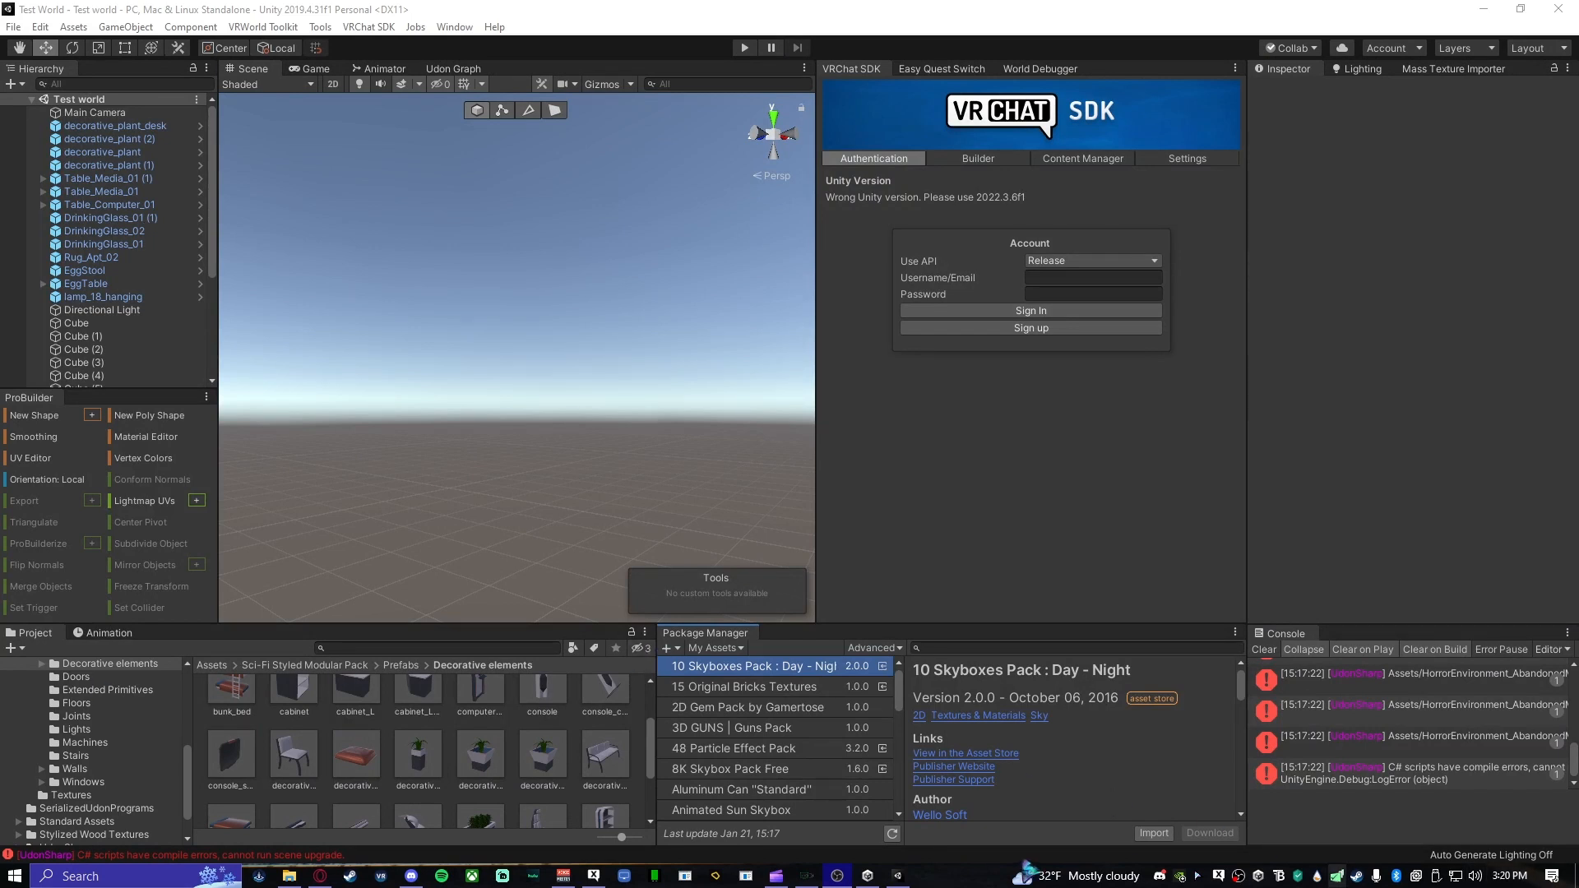
click(943, 851)
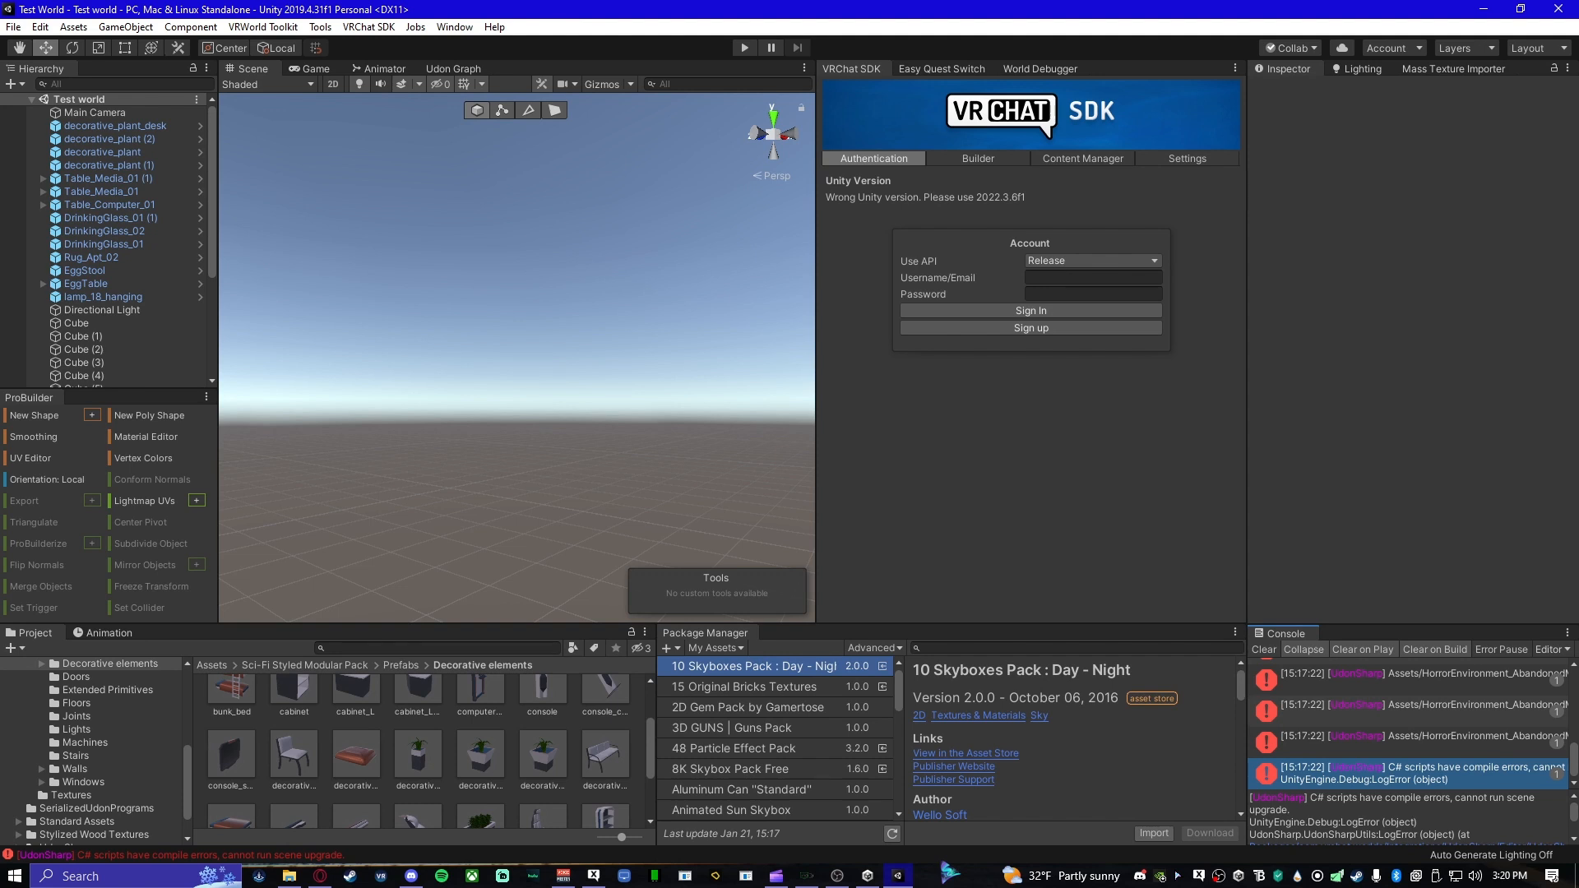
click(956, 875)
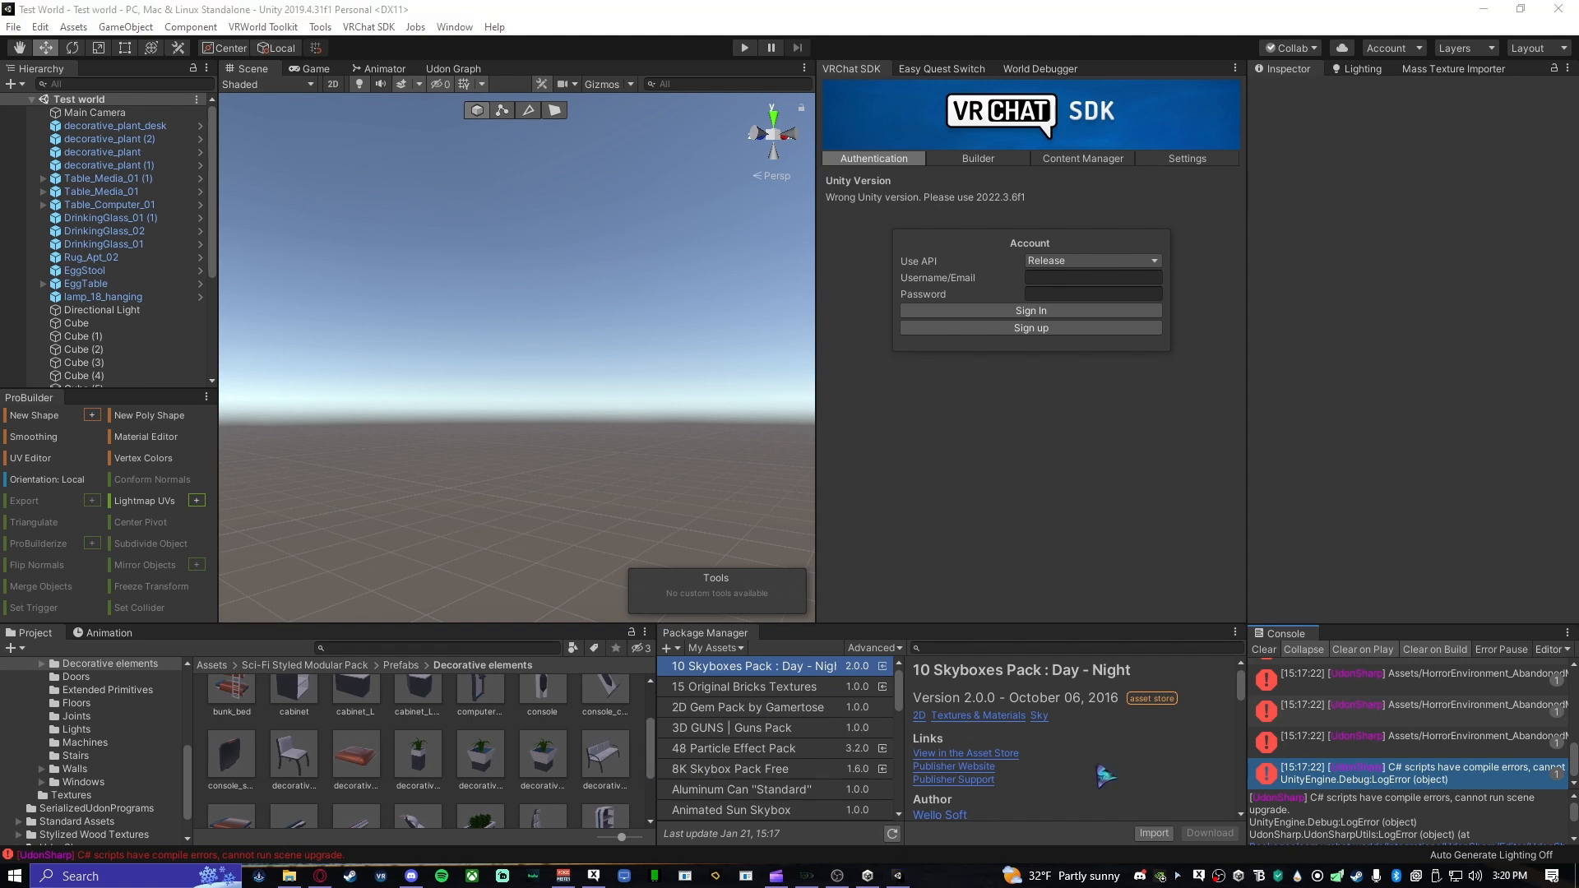
click(1094, 795)
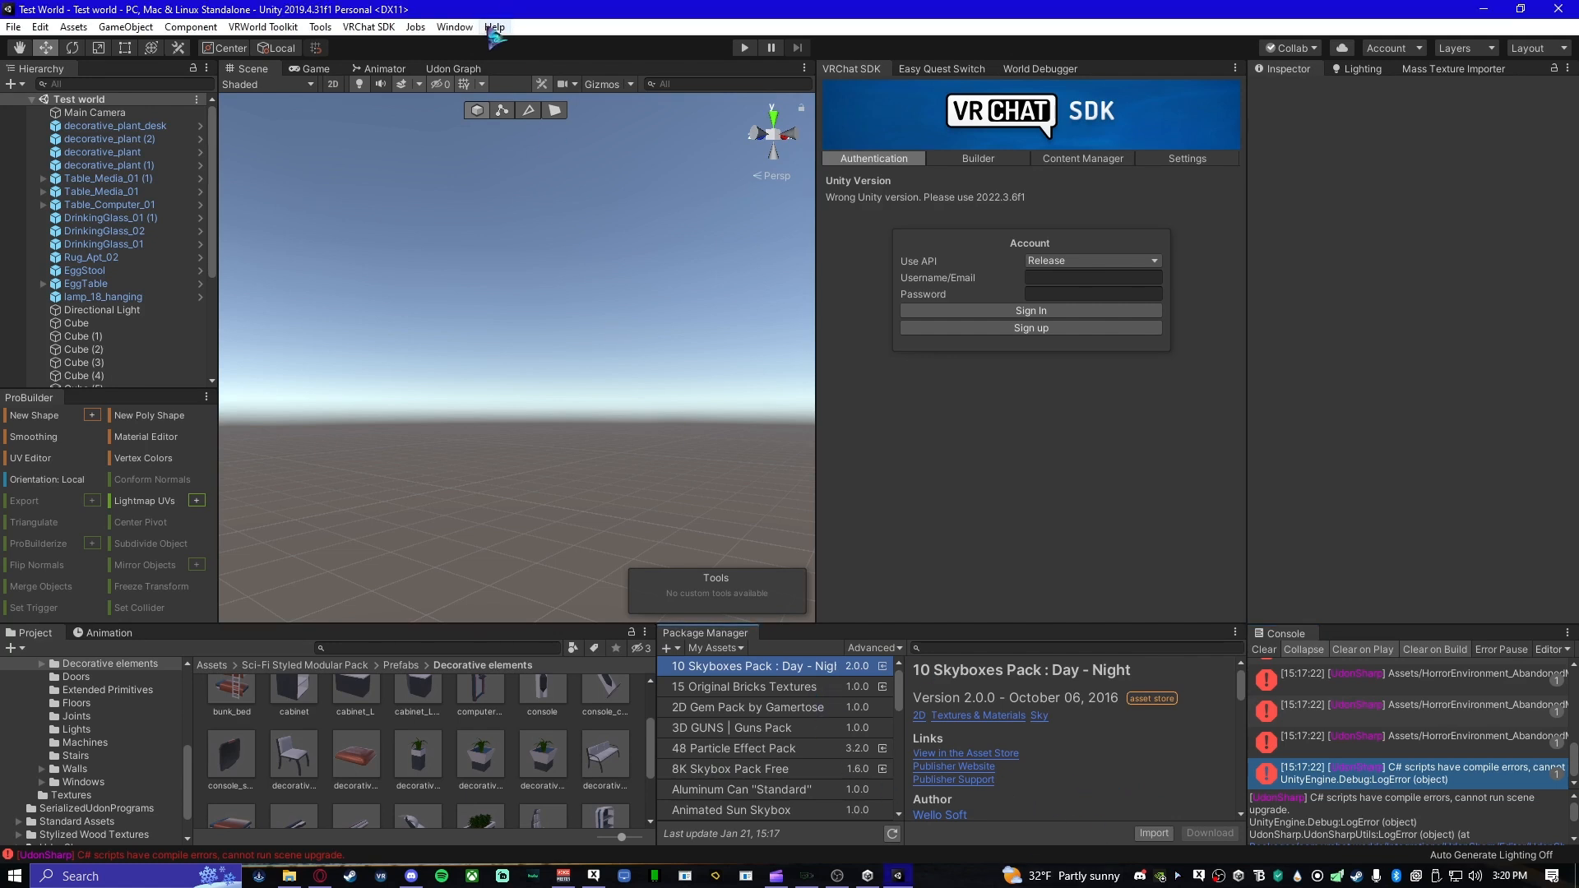
click(455, 28)
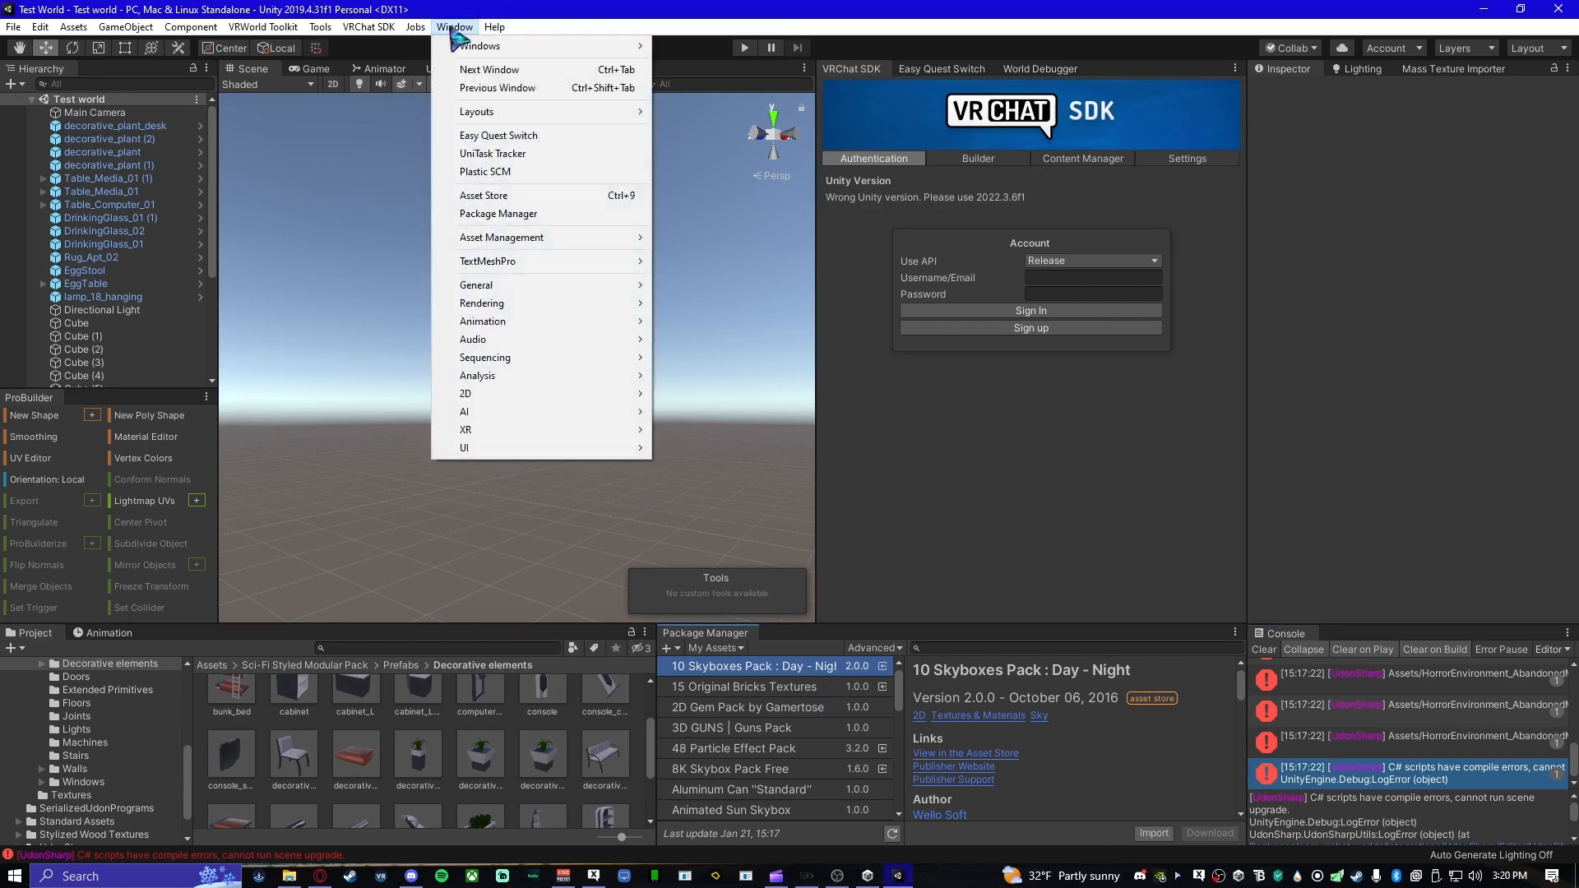
click(498, 216)
drag(703, 642, 576, 411)
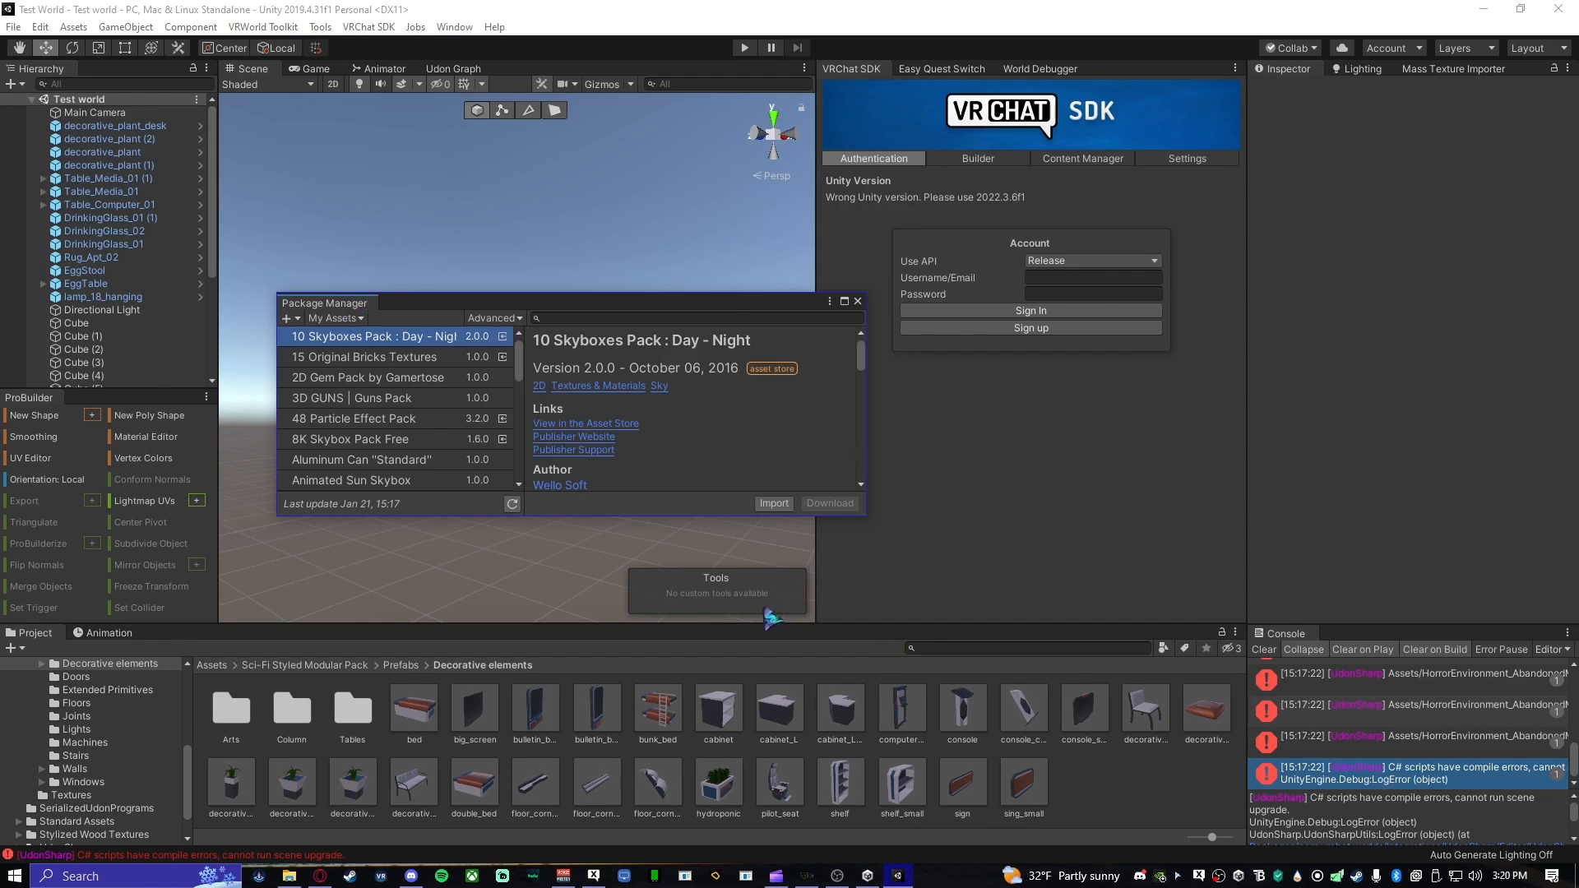
drag(506, 303, 1049, 777)
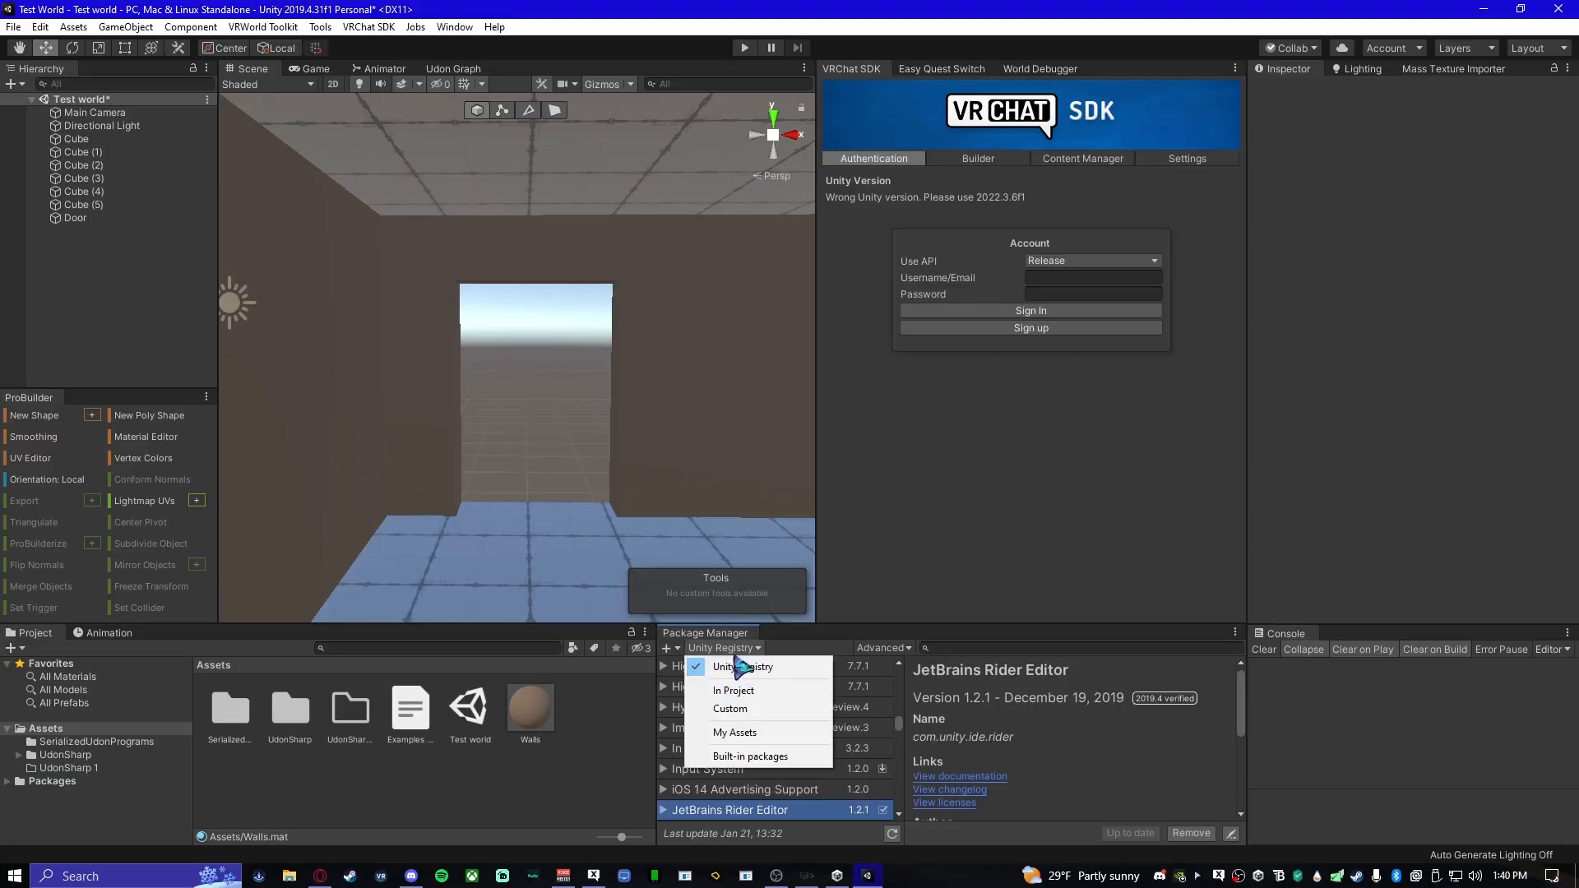
Set the Package Manager to show My Assets and look through the listed packages
click(765, 693)
click(713, 647)
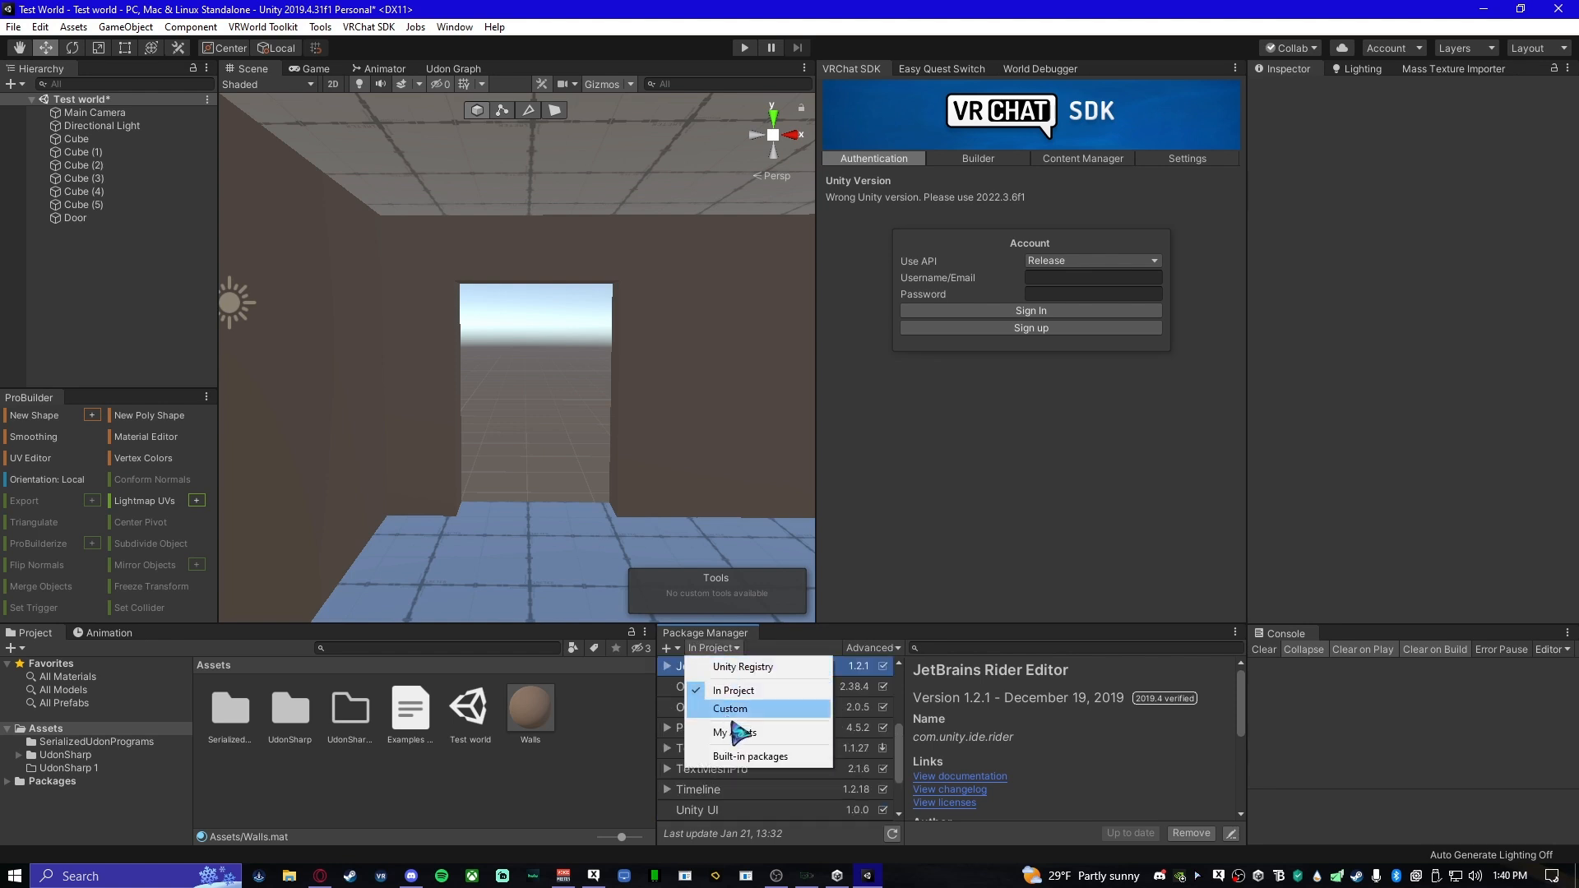
click(720, 733)
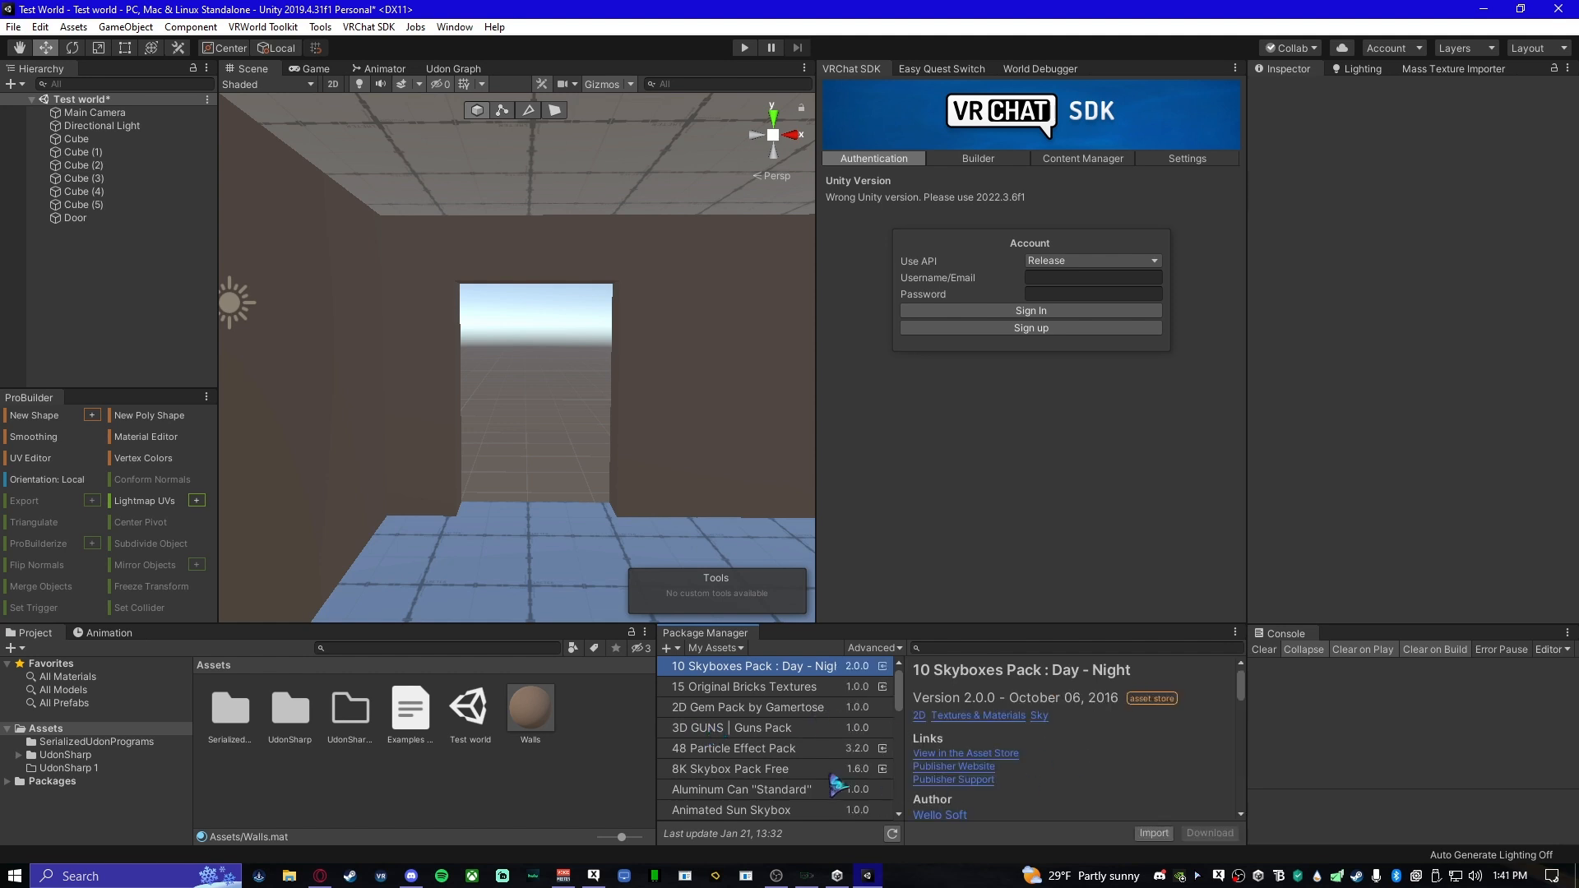
scroll(837, 785, down, 10)
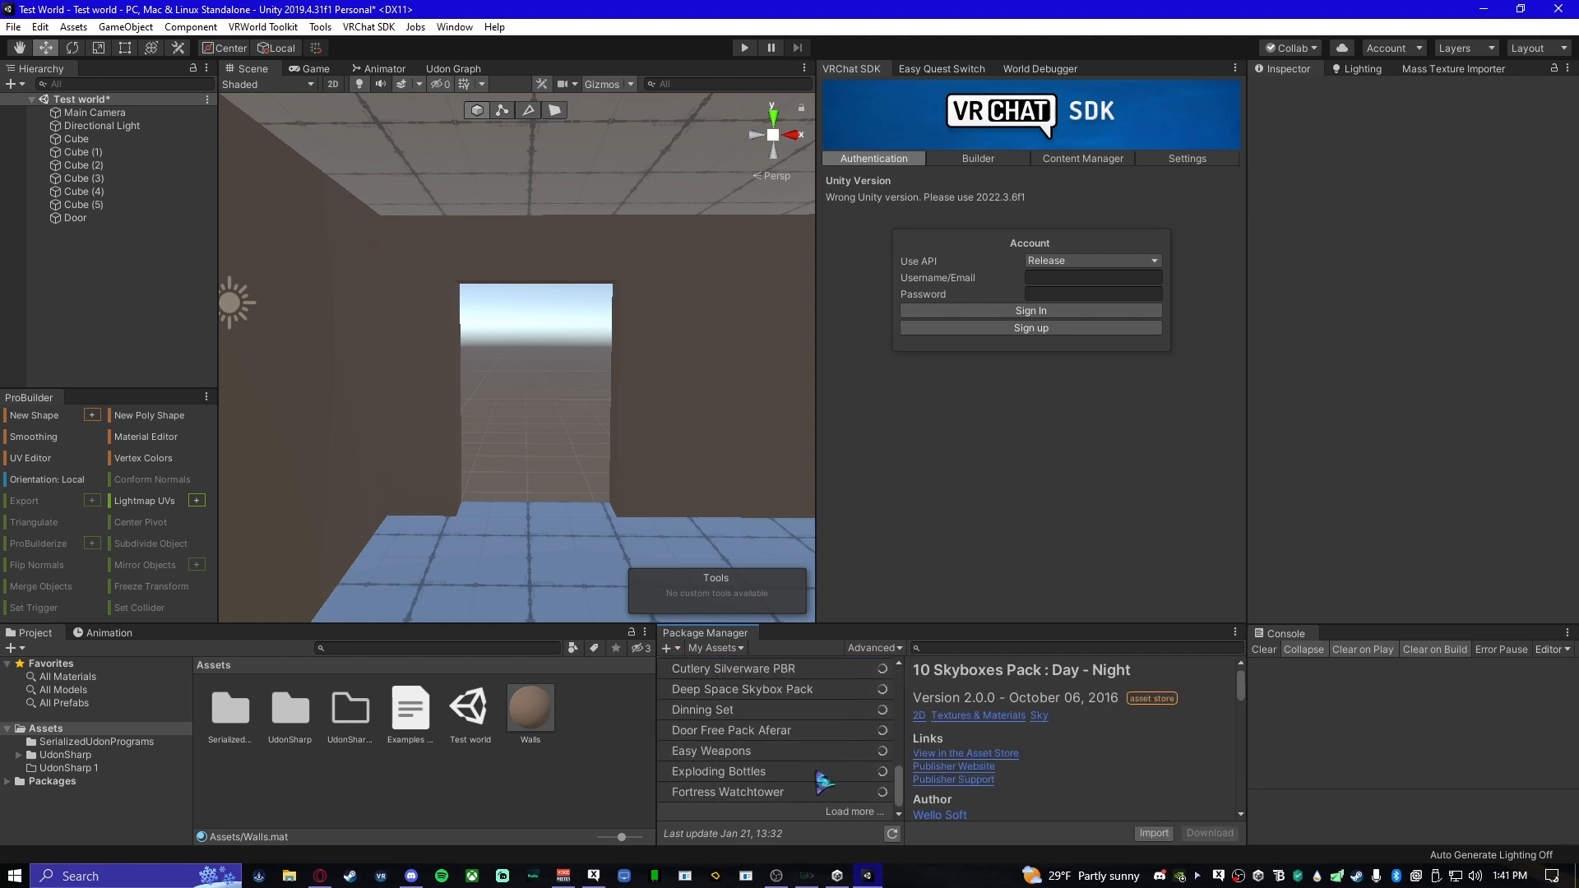
scroll(824, 782, up, 10)
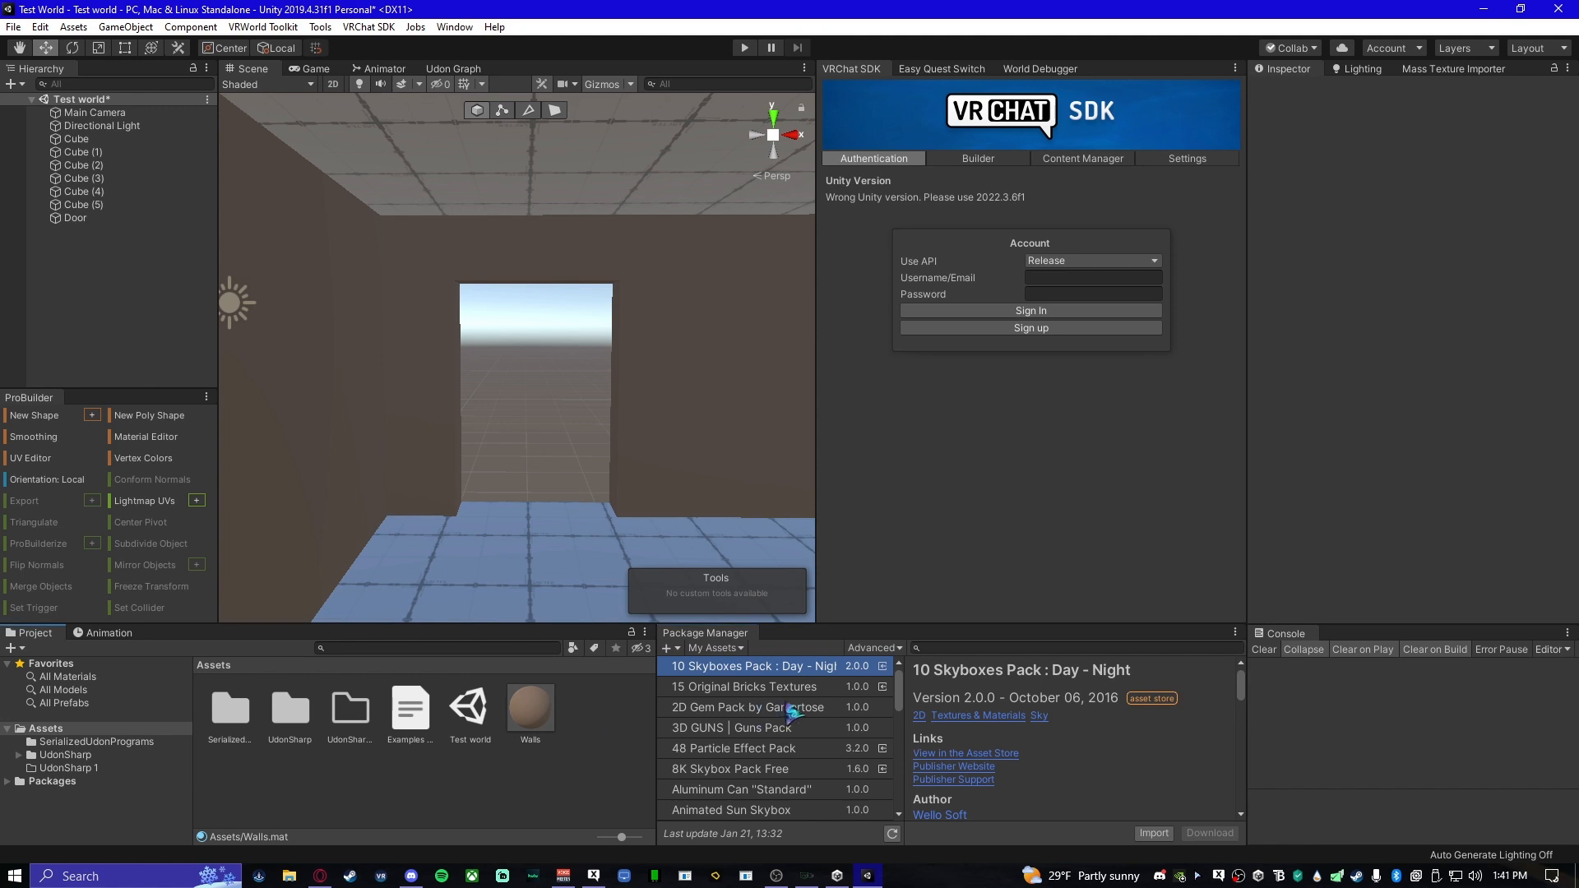
click(321, 877)
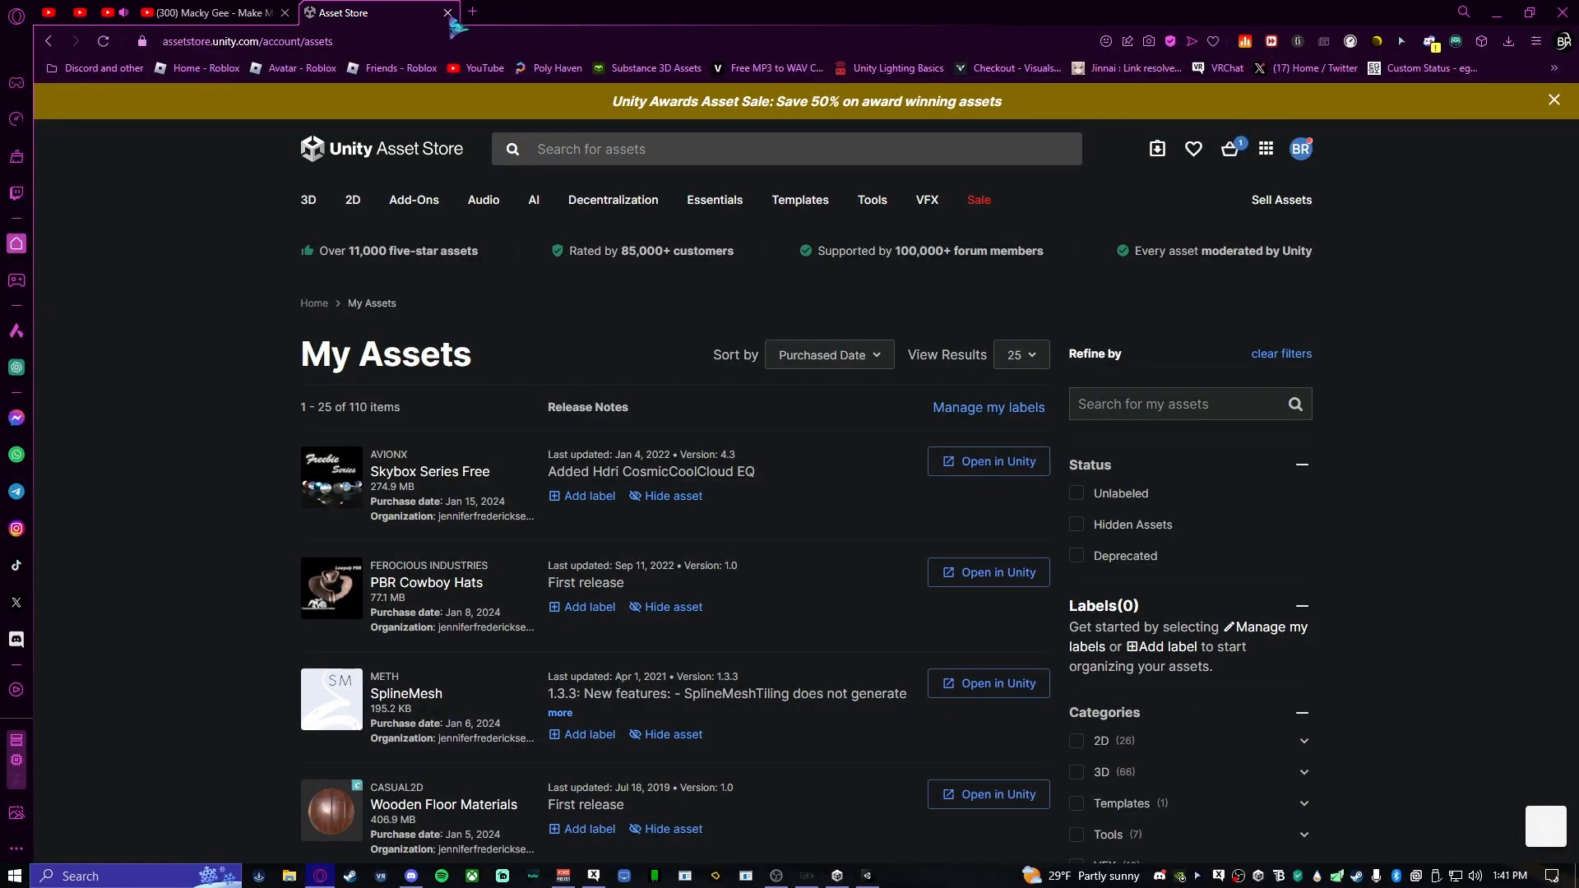
click(1497, 14)
right_drag(539, 487, 588, 538)
right_click(595, 496)
right_drag(583, 457, 544, 467)
Create a new material in the project's Assets folder, keeping its default name
right_click(588, 724)
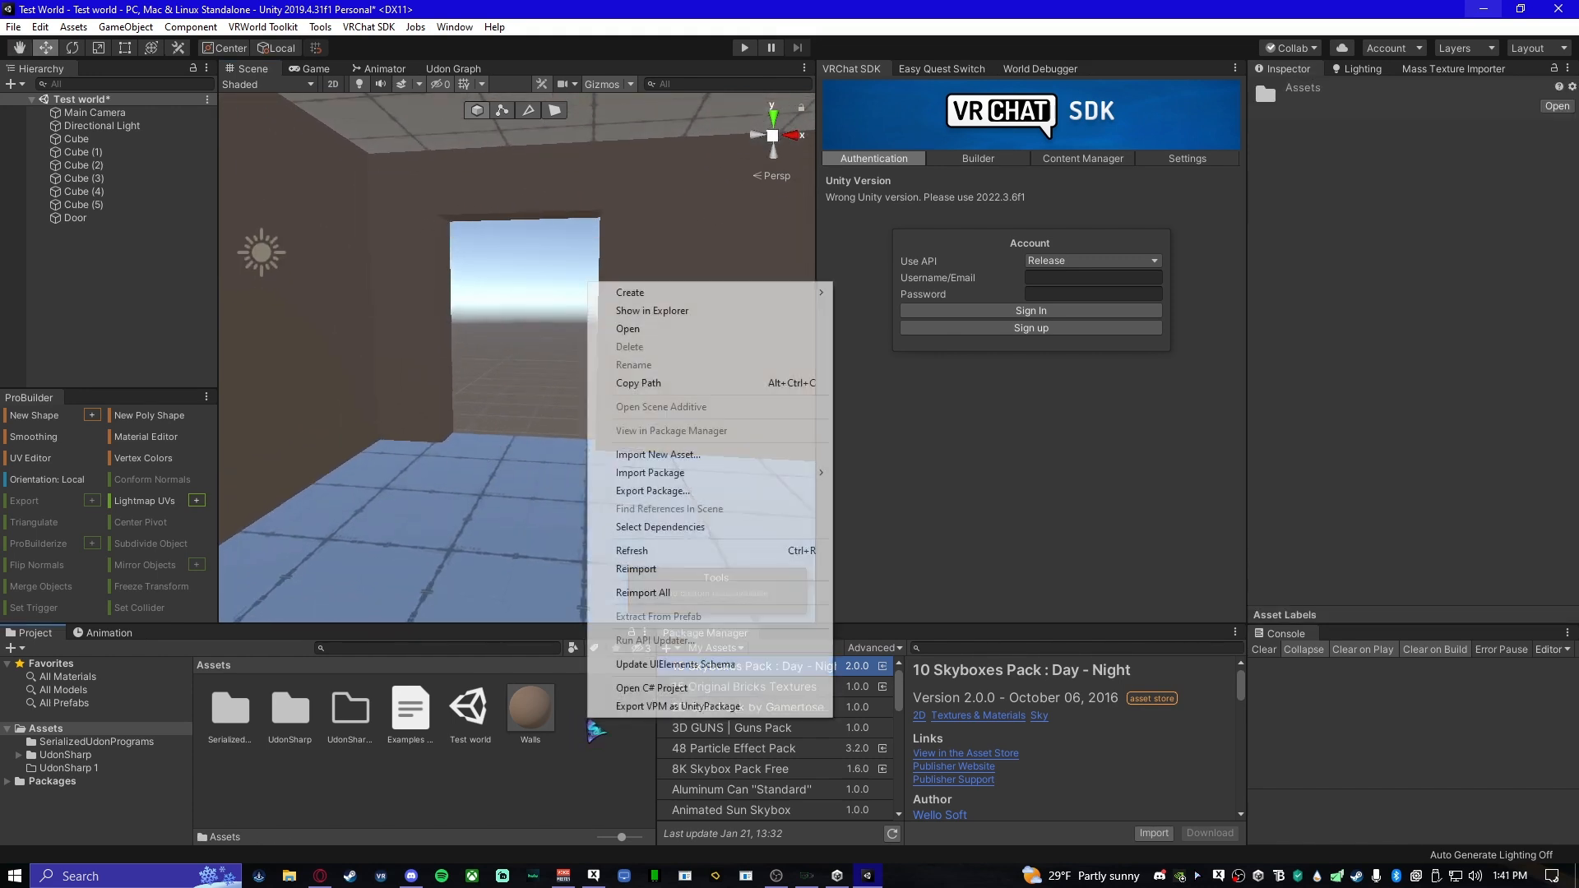
mouse_move(656, 299)
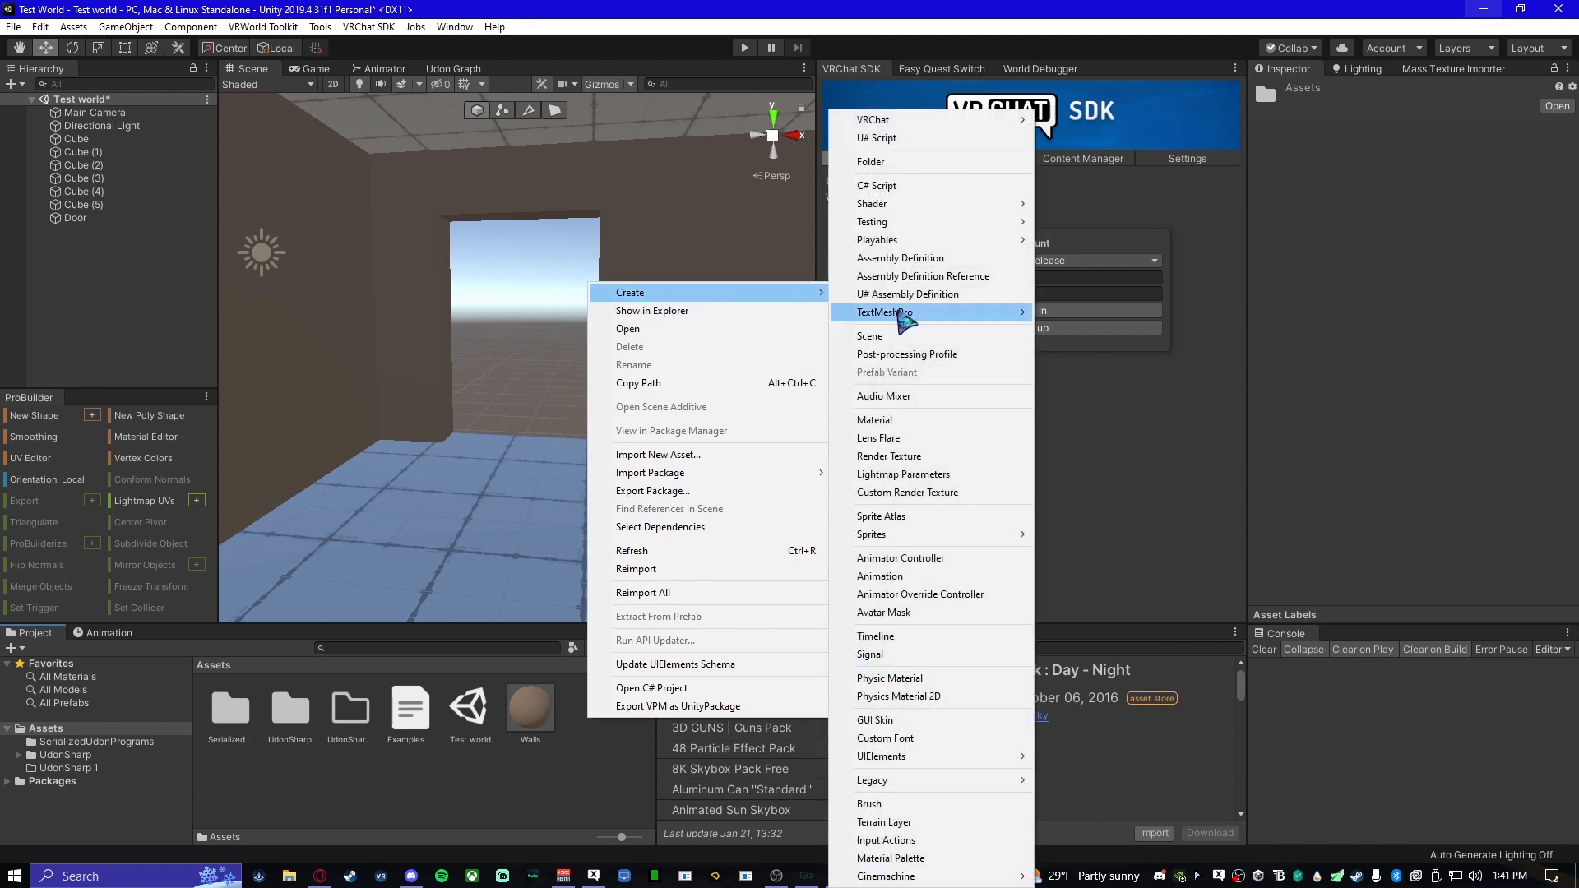
click(910, 425)
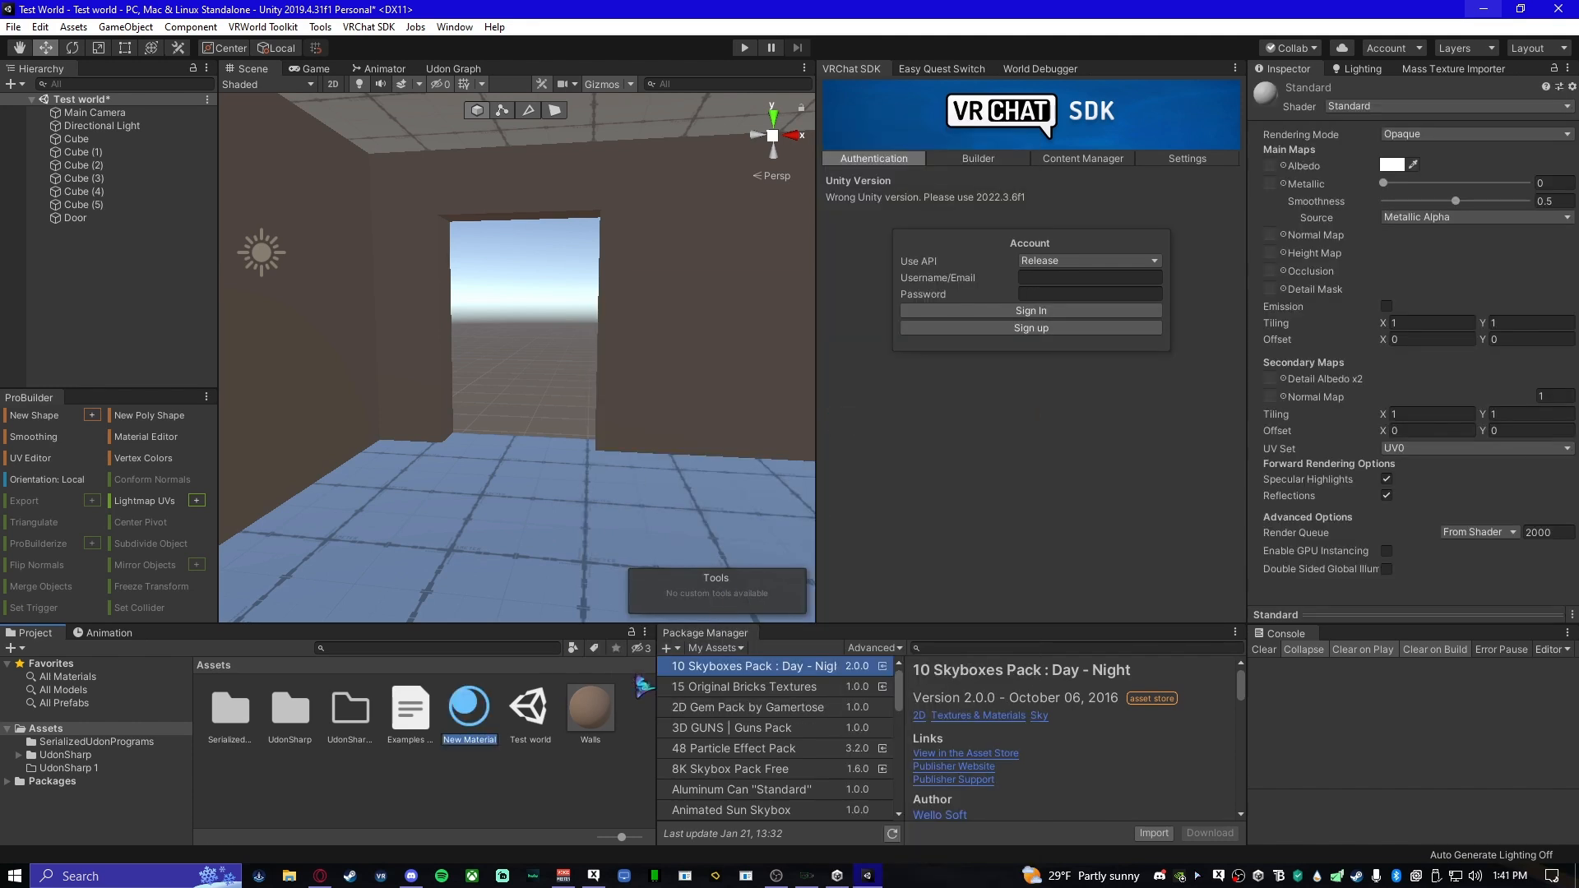
key(Return)
Duplicate the Walls material in the Assets folder
click(594, 738)
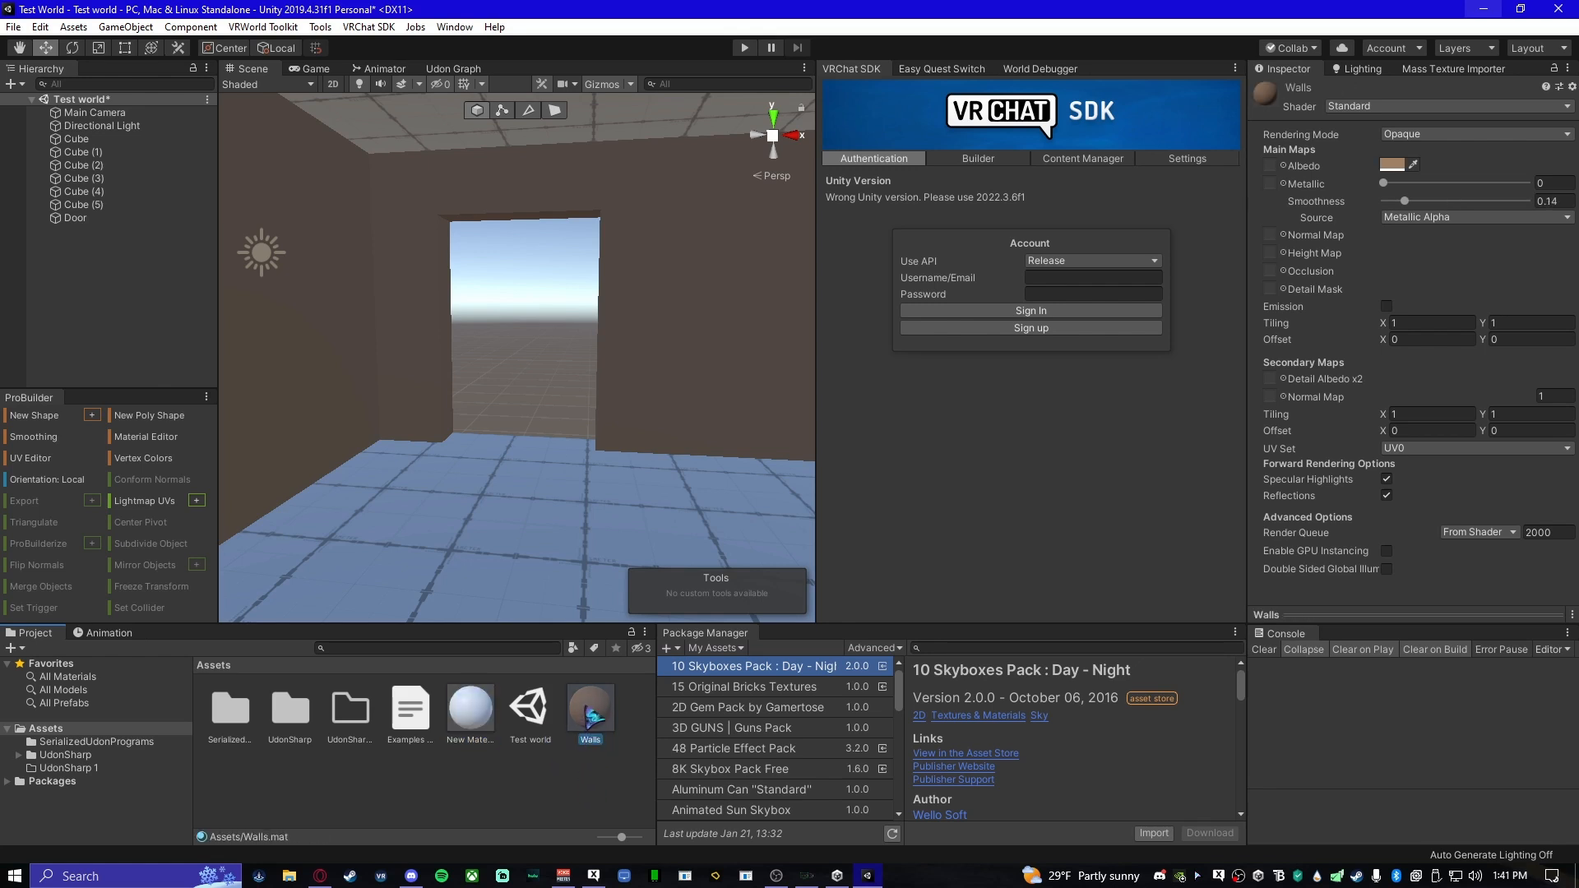
key(ctrl+d)
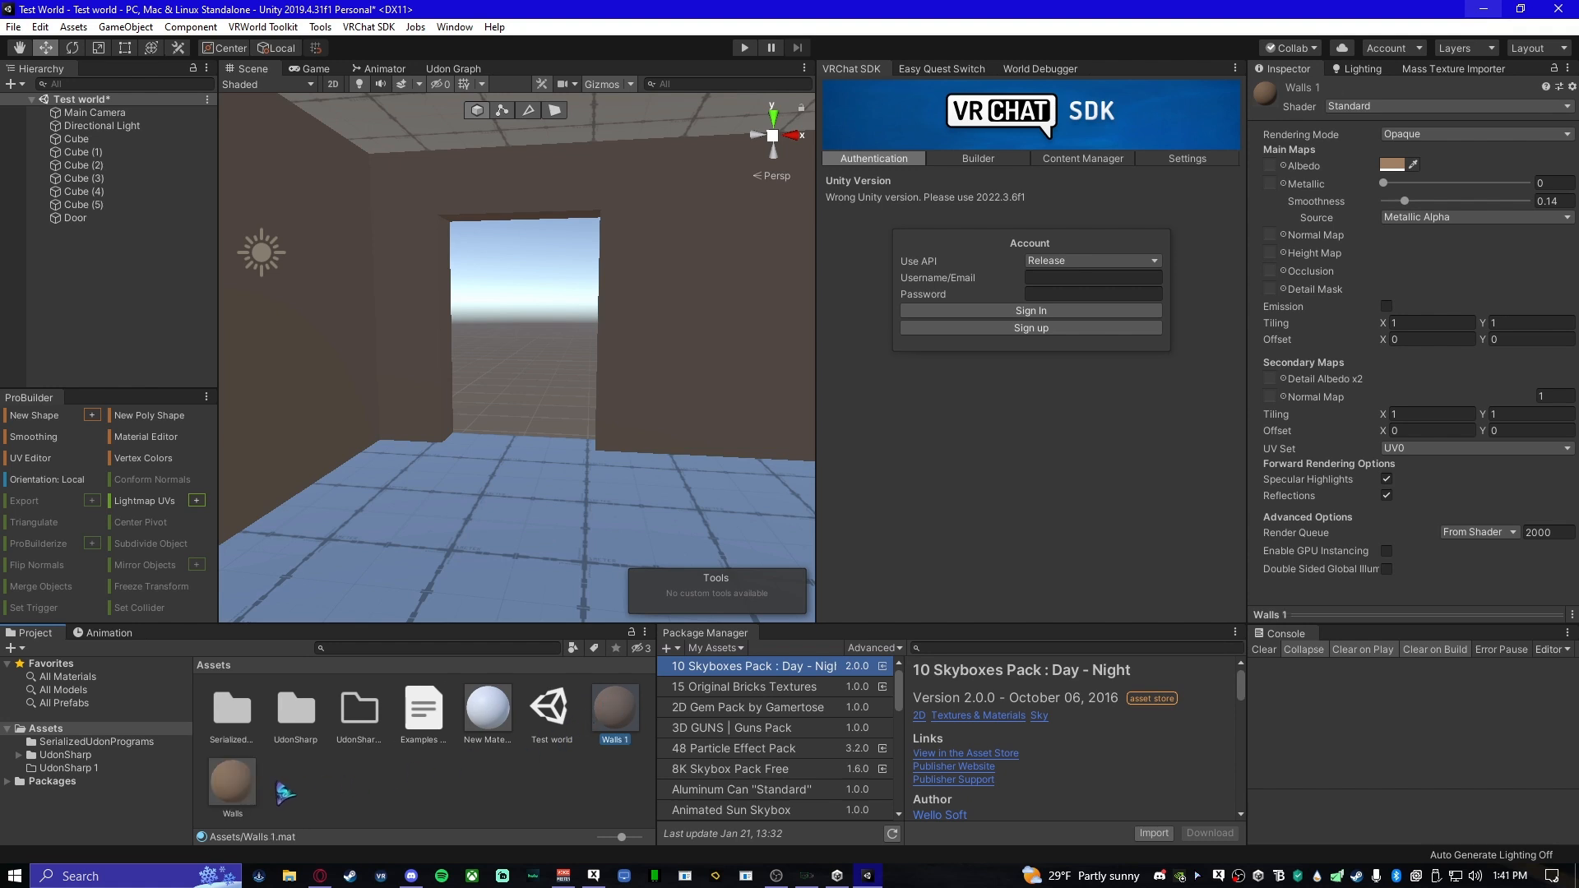
key(Right)
key(Left)
key(Left)
key(Left)
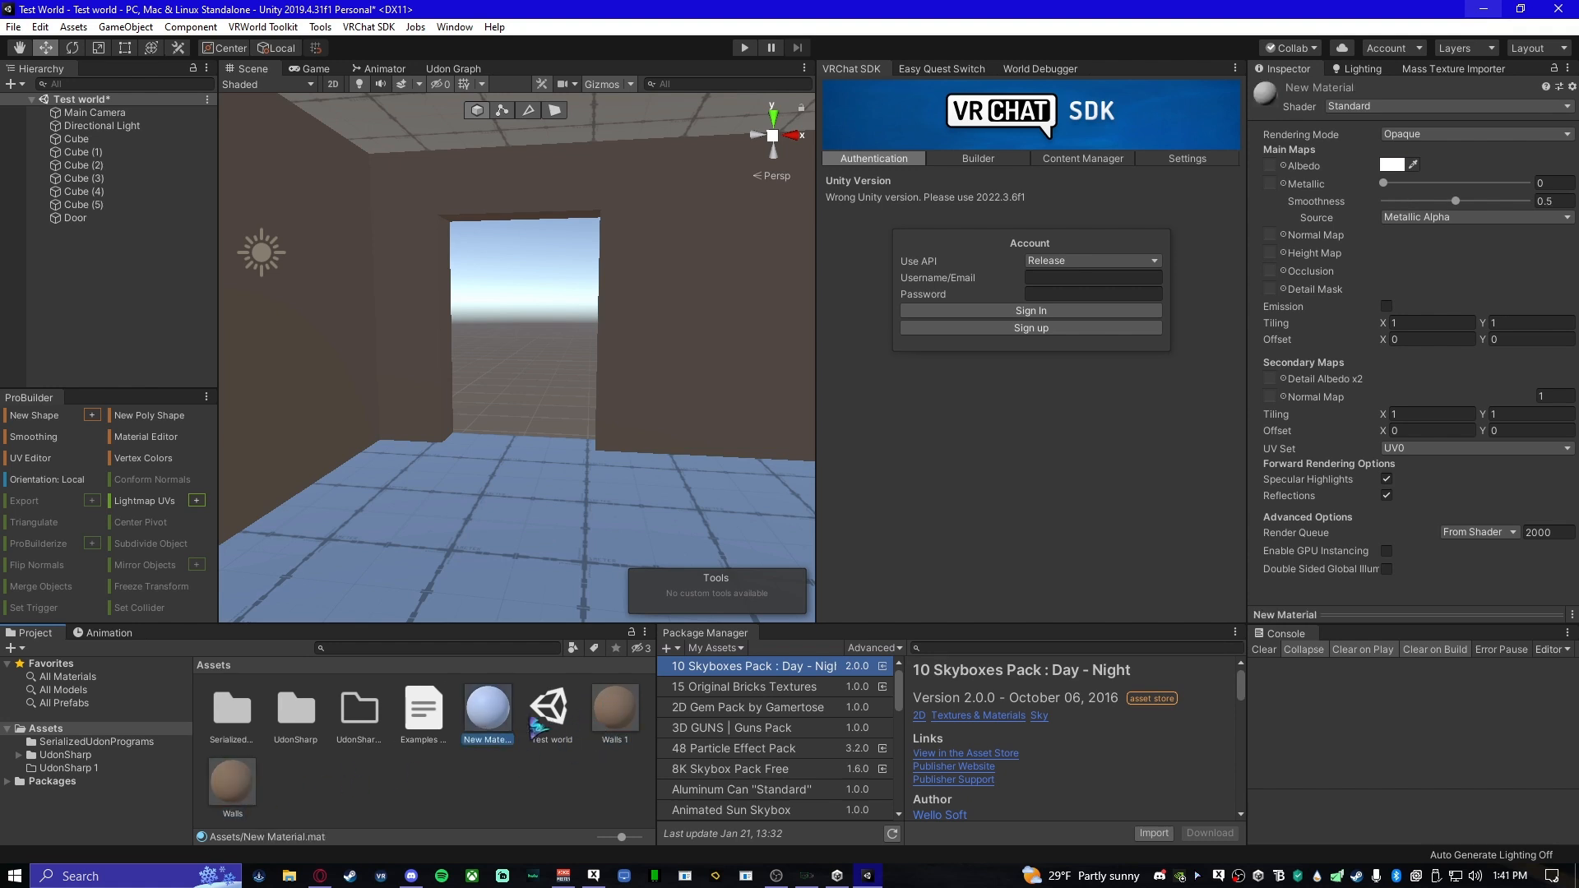
Undo the material assignments on the doorway wall and apply the Walls 1 material to that wall instead
click(530, 718)
key(ctrl+z)
key(ctrl+z)
key(ctrl+z)
key(ctrl+z)
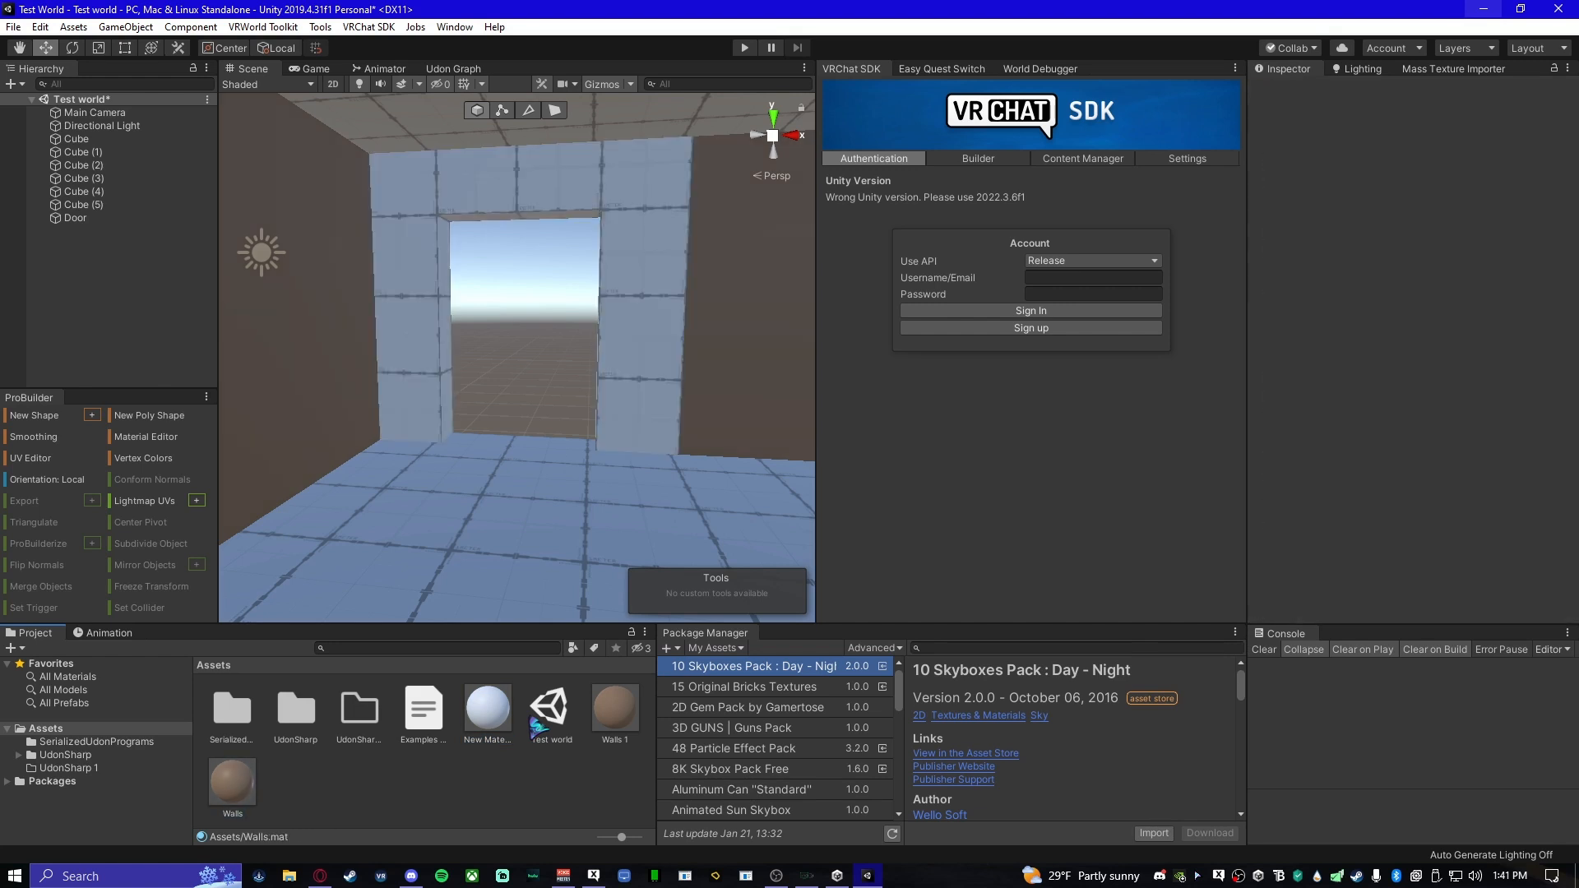
drag(616, 709, 638, 365)
Delete the original Walls material from the Assets folder
right_click(243, 777)
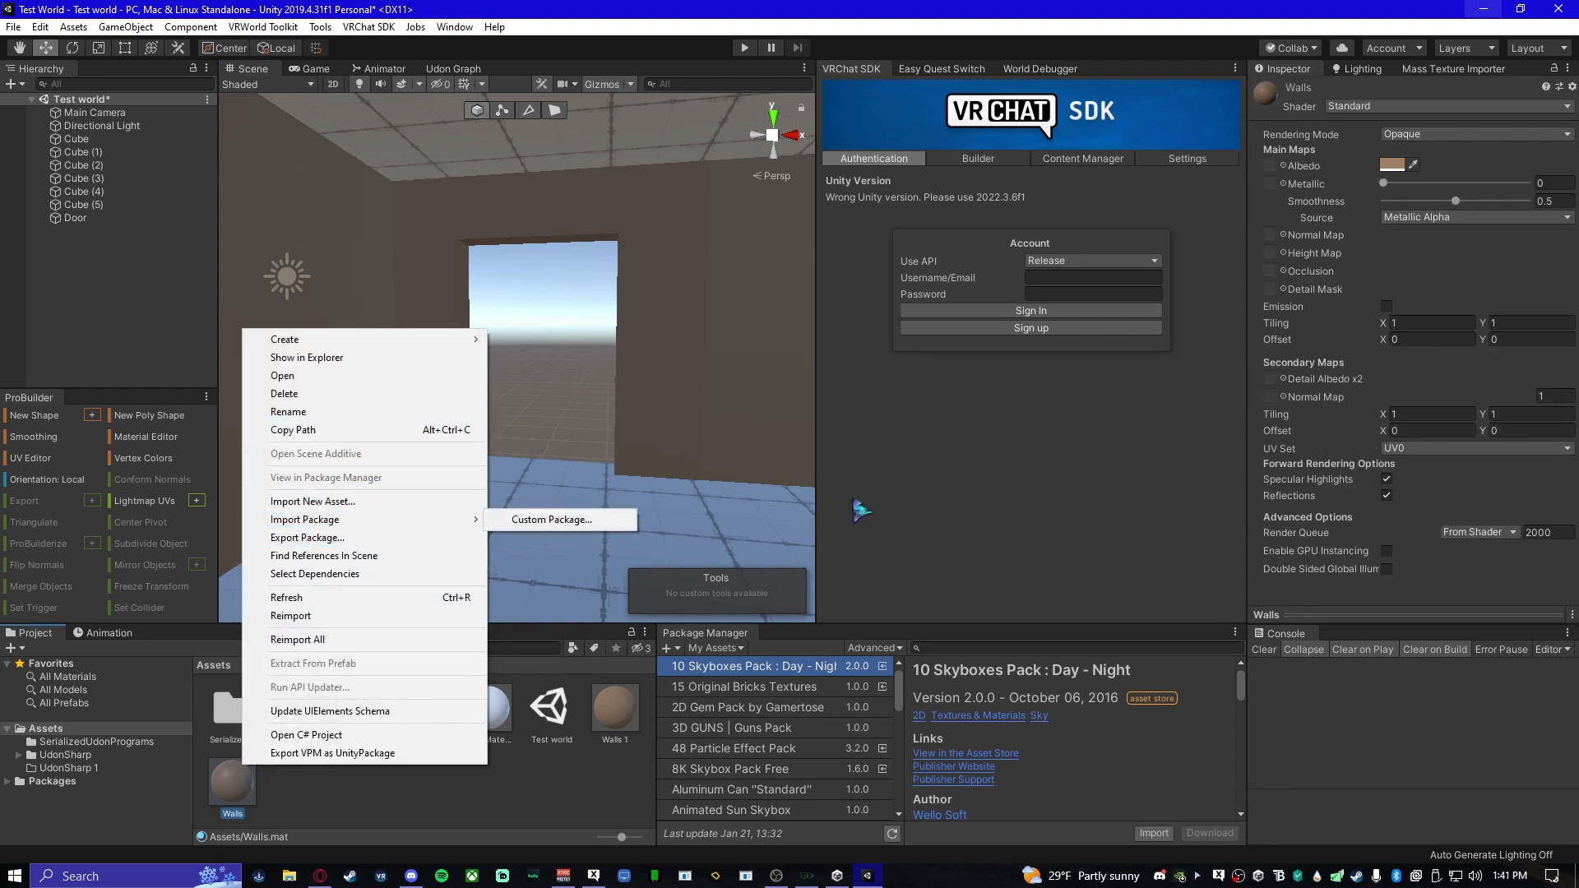
click(354, 394)
click(818, 479)
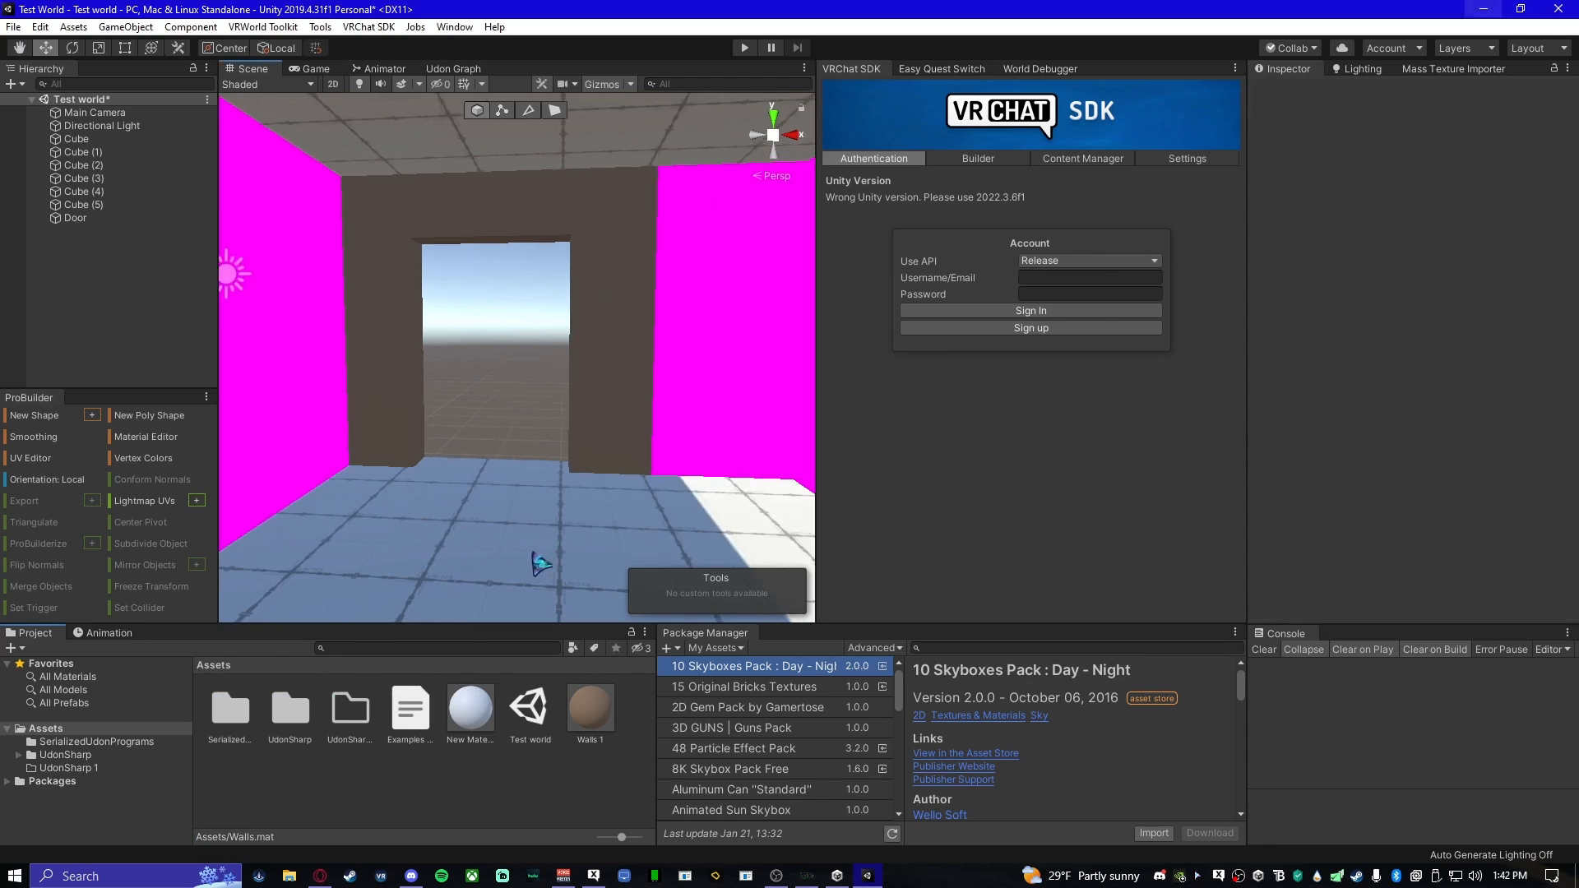
Apply the Walls 1 material to the remaining magenta walls of the room
drag(597, 720, 727, 435)
right_drag(708, 444, 789, 423)
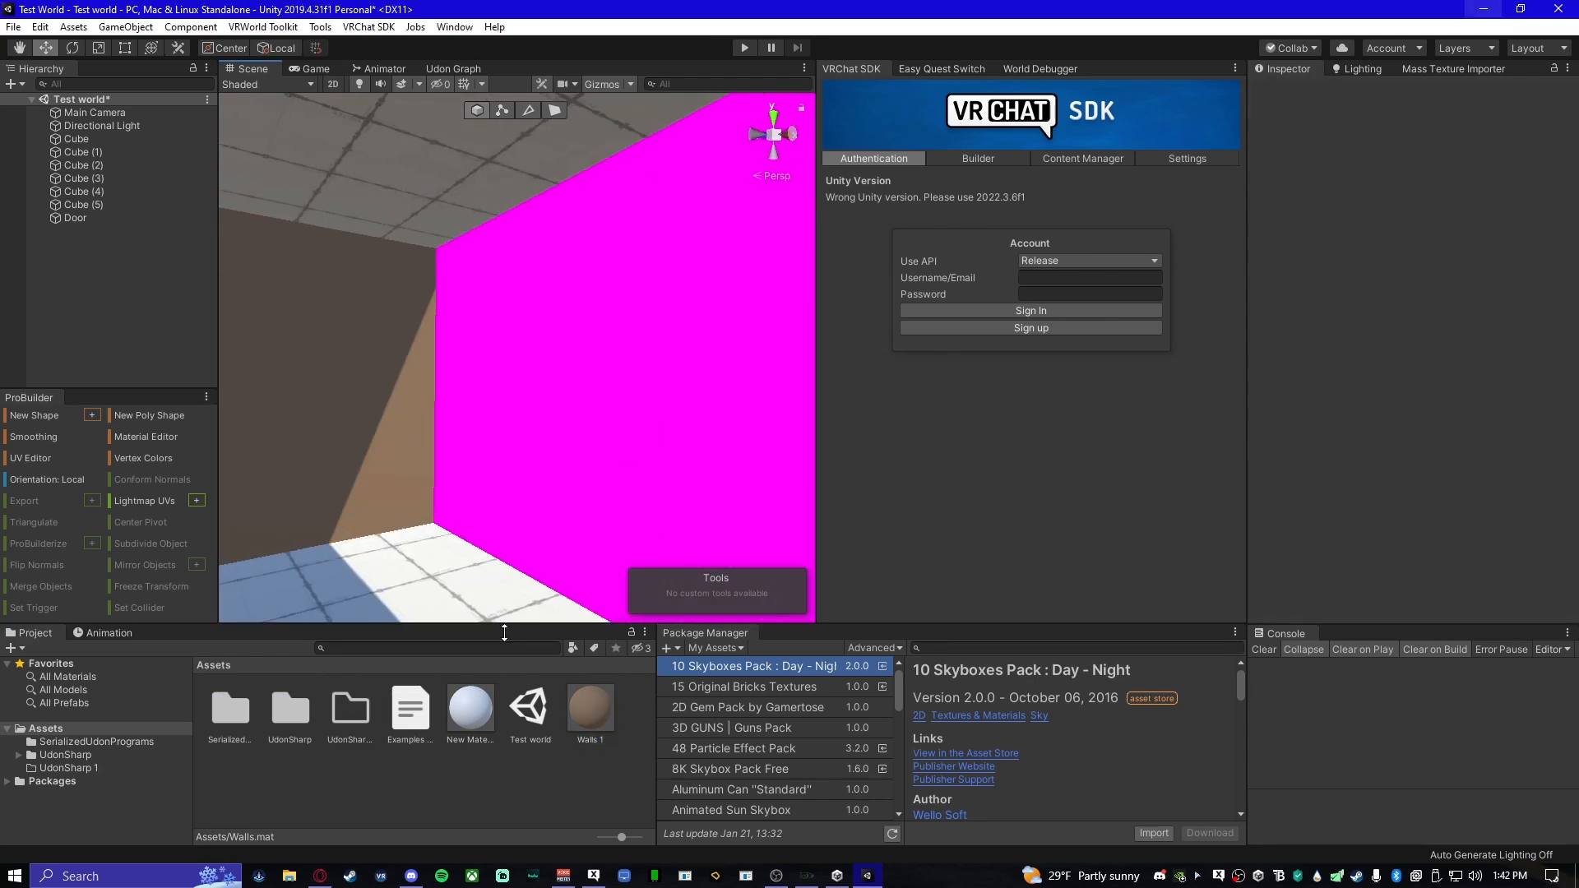
right_drag(519, 612, 510, 524)
right_drag(576, 460, 686, 402)
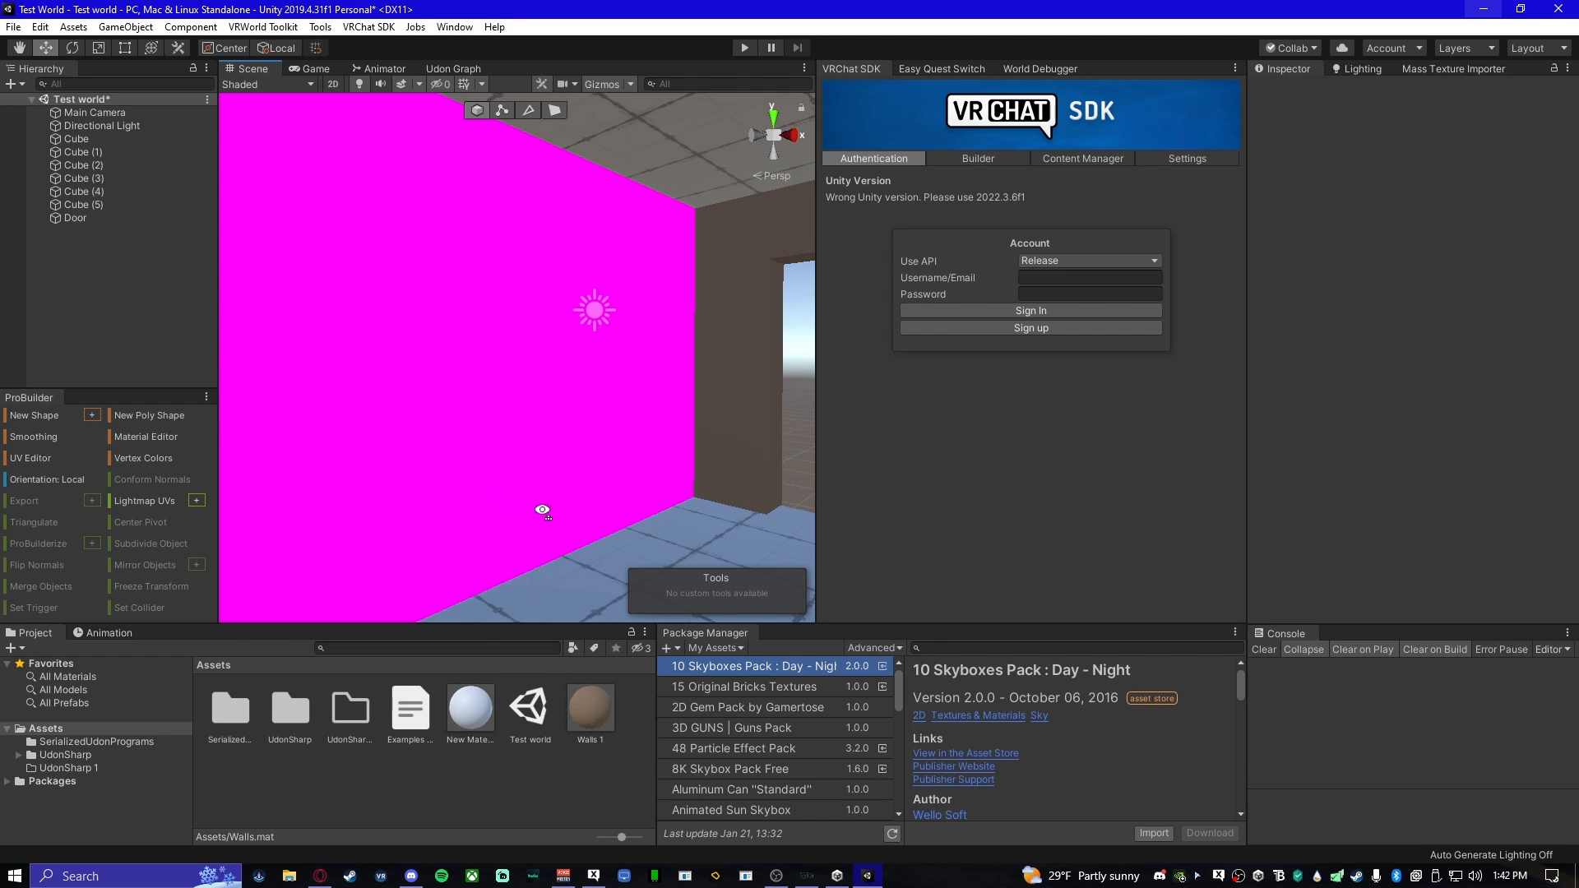
right_drag(539, 511, 463, 491)
drag(603, 727, 419, 481)
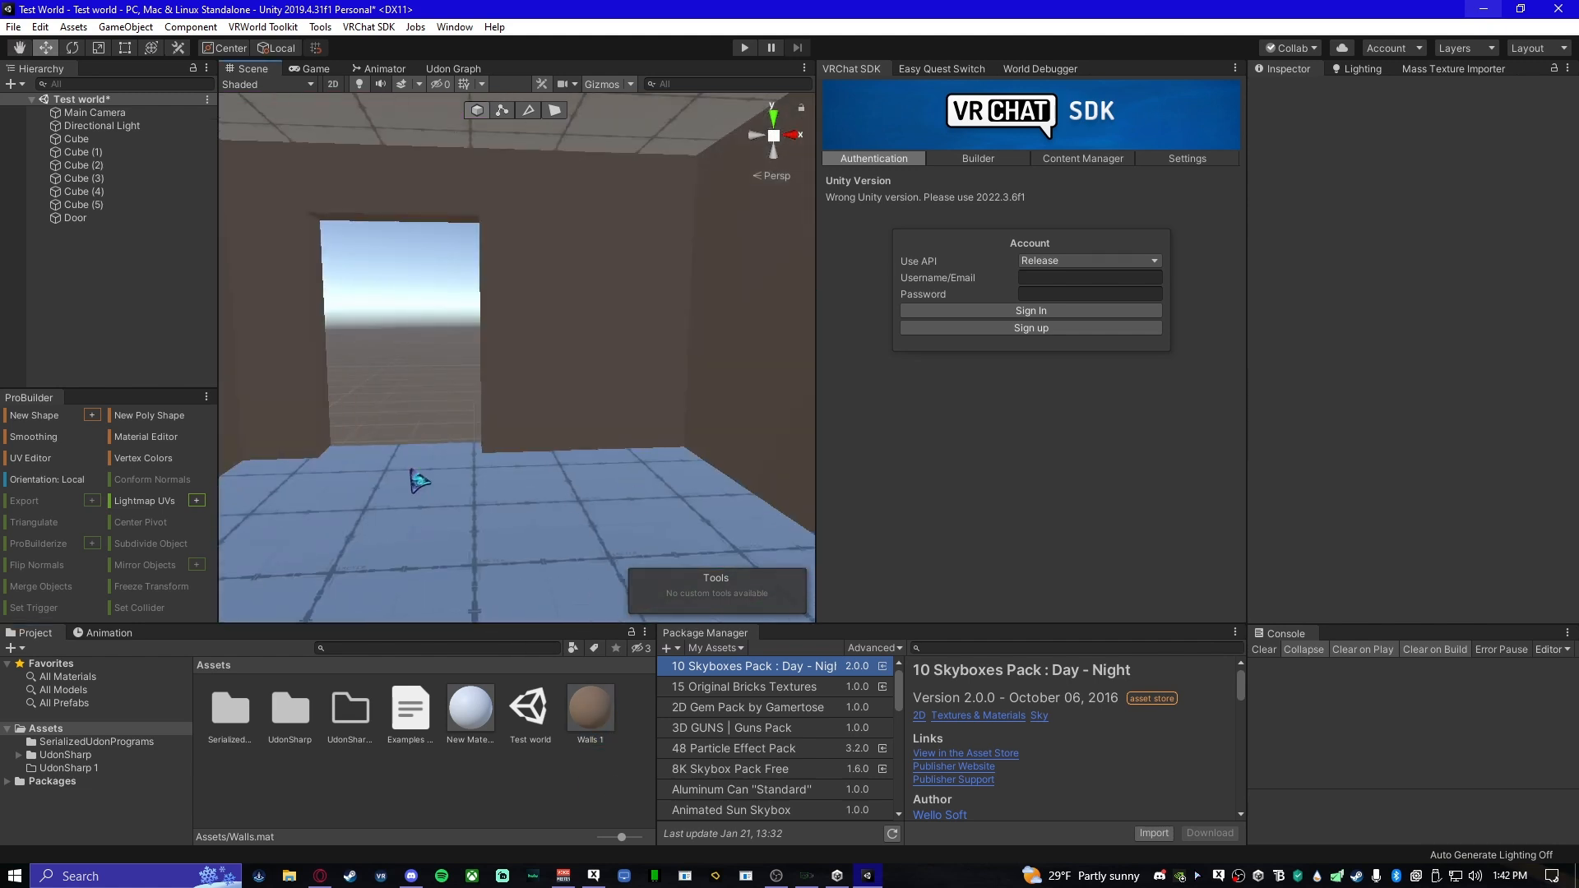
Inspect the settings of the New Material asset
middle_drag(451, 498, 529, 504)
click(490, 722)
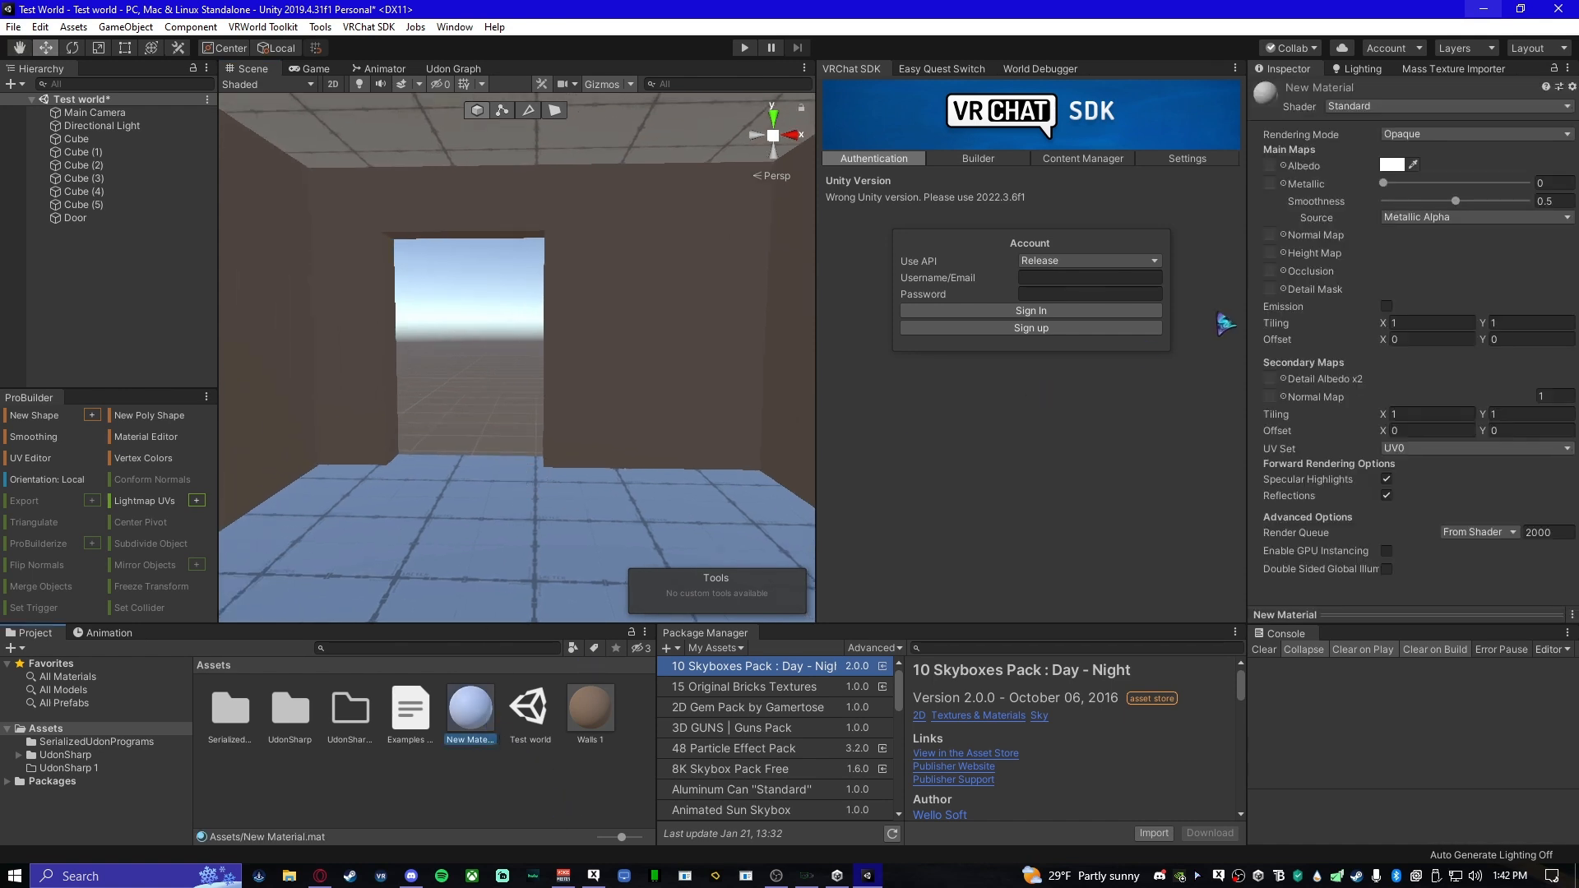
right_drag(504, 416, 448, 503)
drag(471, 716, 524, 233)
right_drag(492, 337, 451, 507)
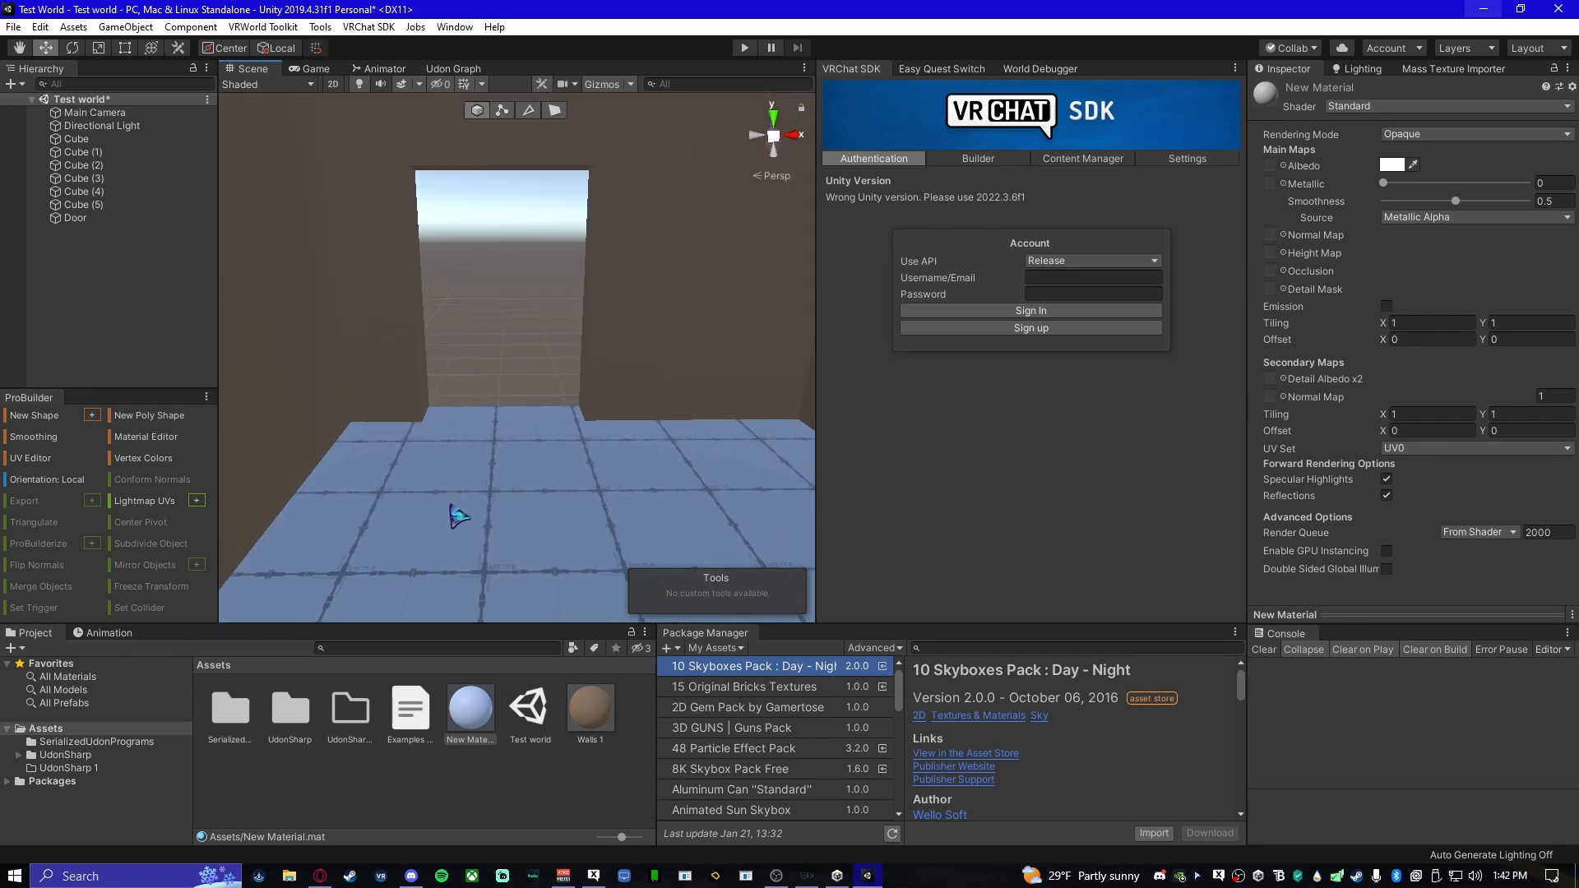
click(531, 778)
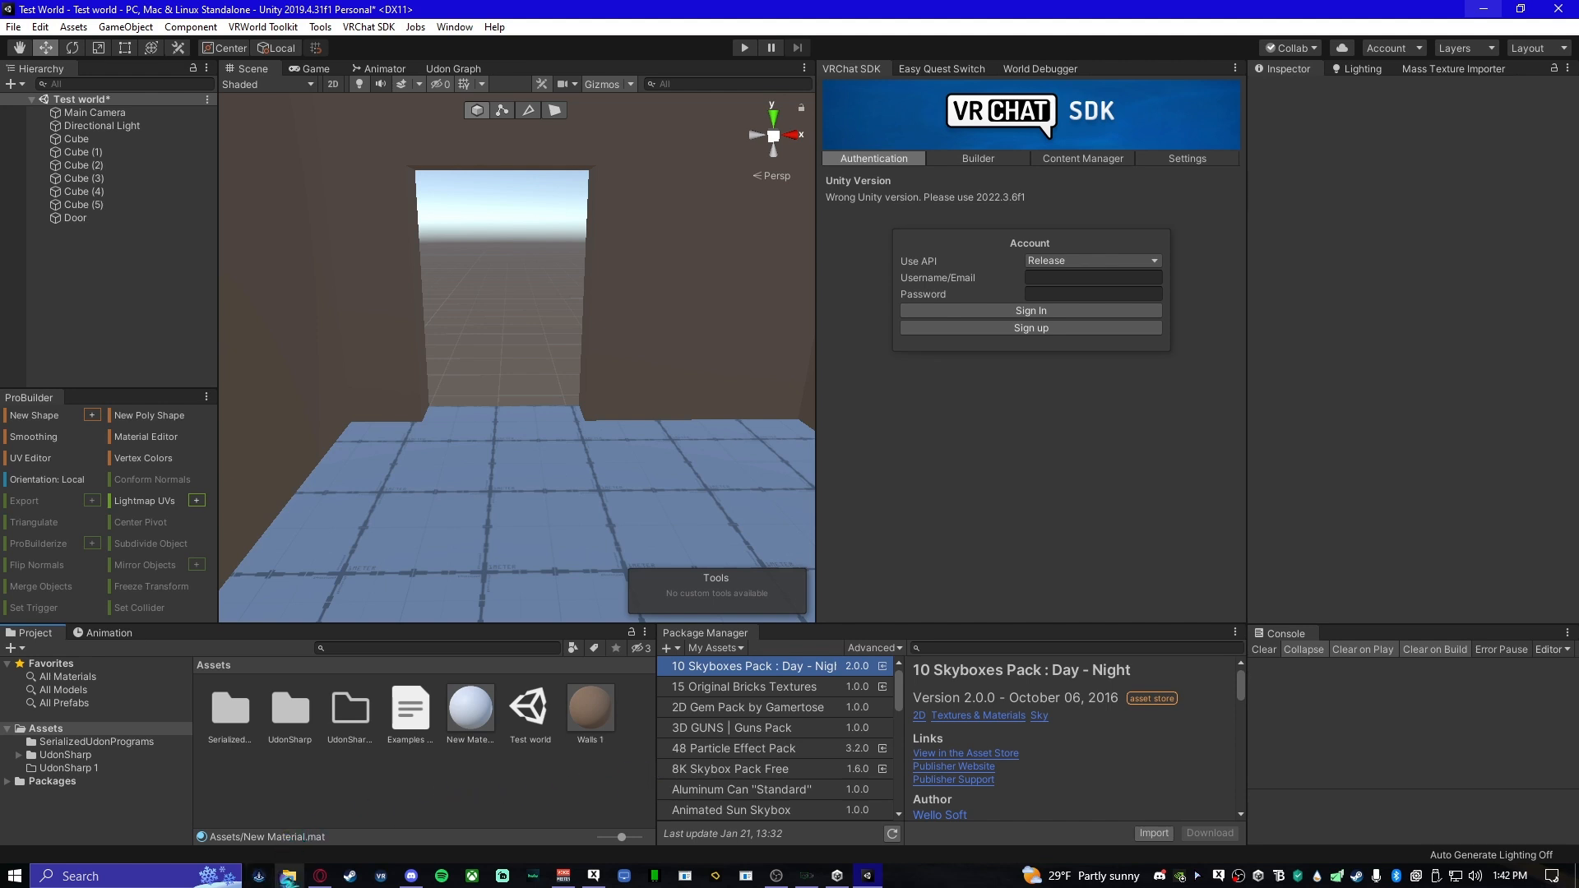
Switch to the web browser and return to the free texture search results on the Asset Store
mouse_move(320, 876)
click(329, 794)
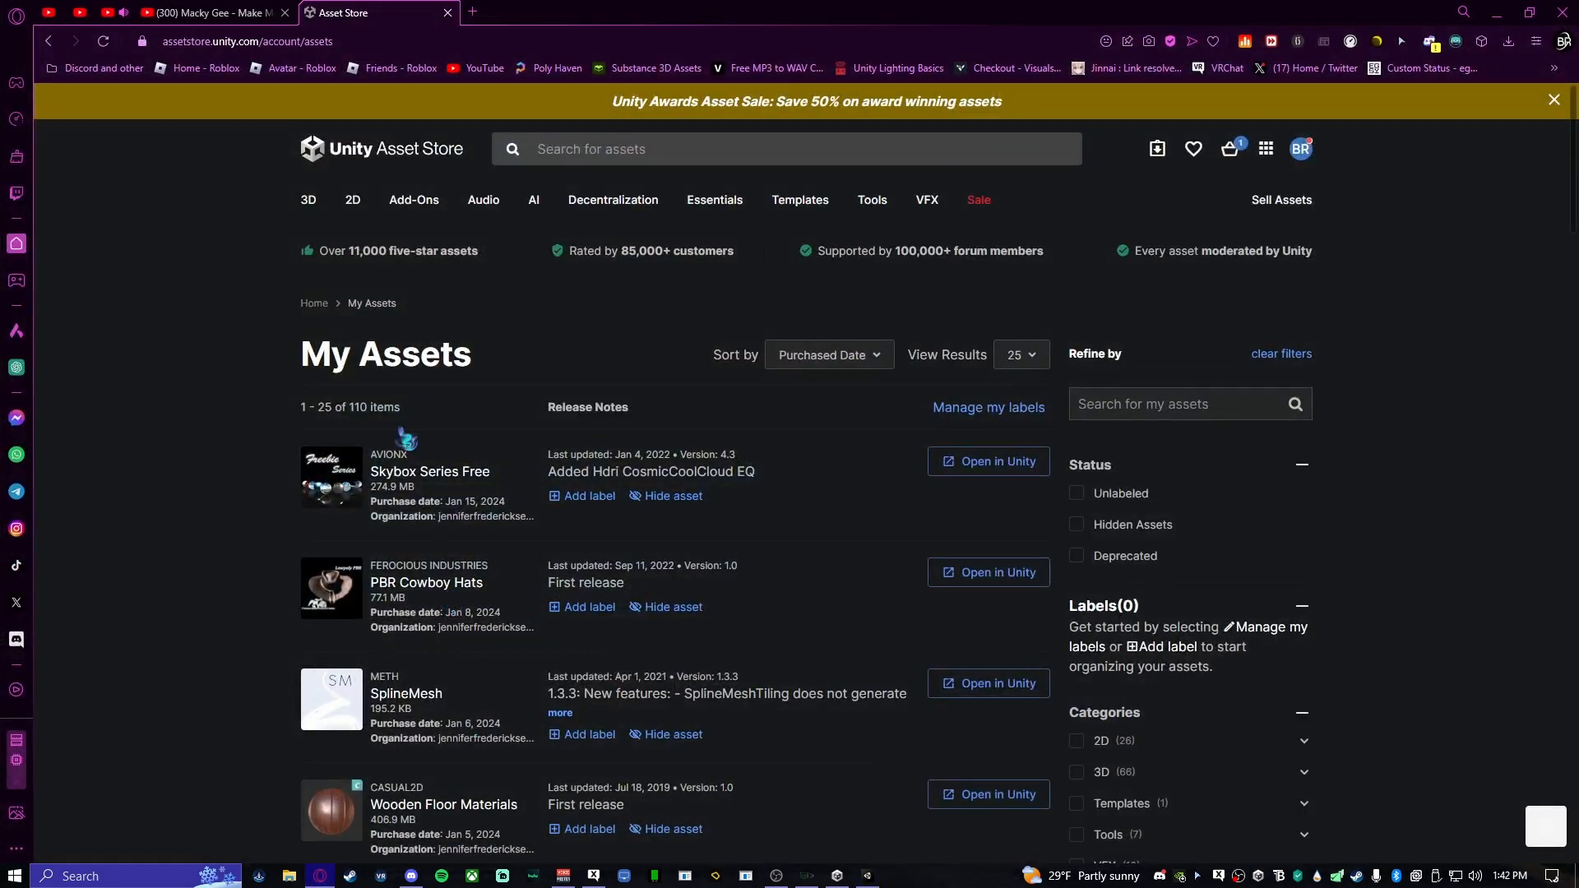
click(49, 43)
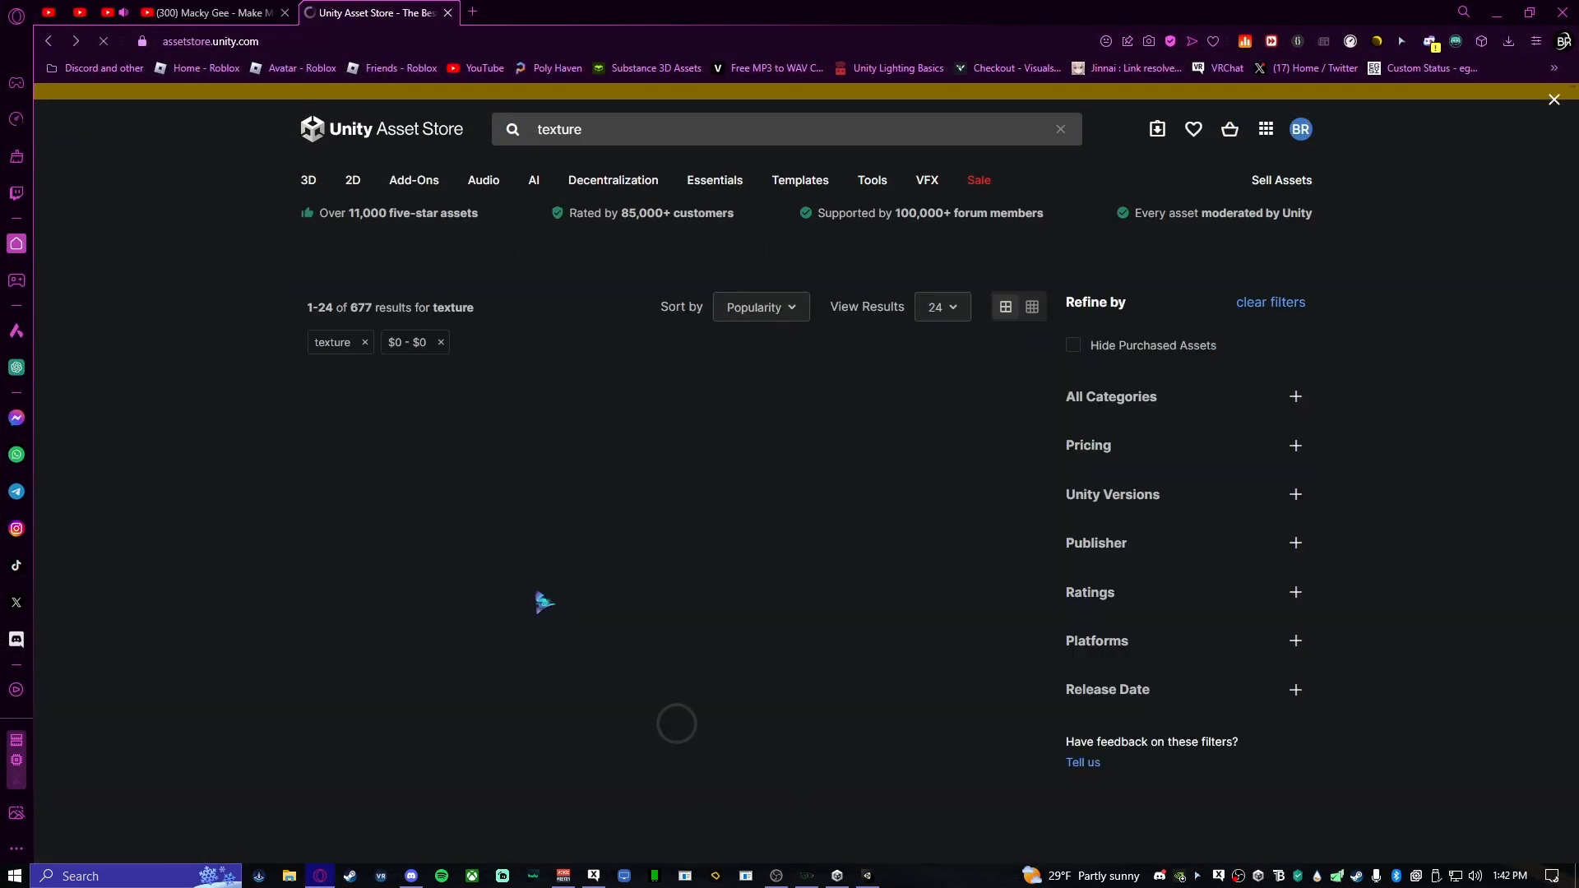
Add the free Stylized Wood Textures pack to My Assets and accept the terms of service
scroll(540, 600, down, 4)
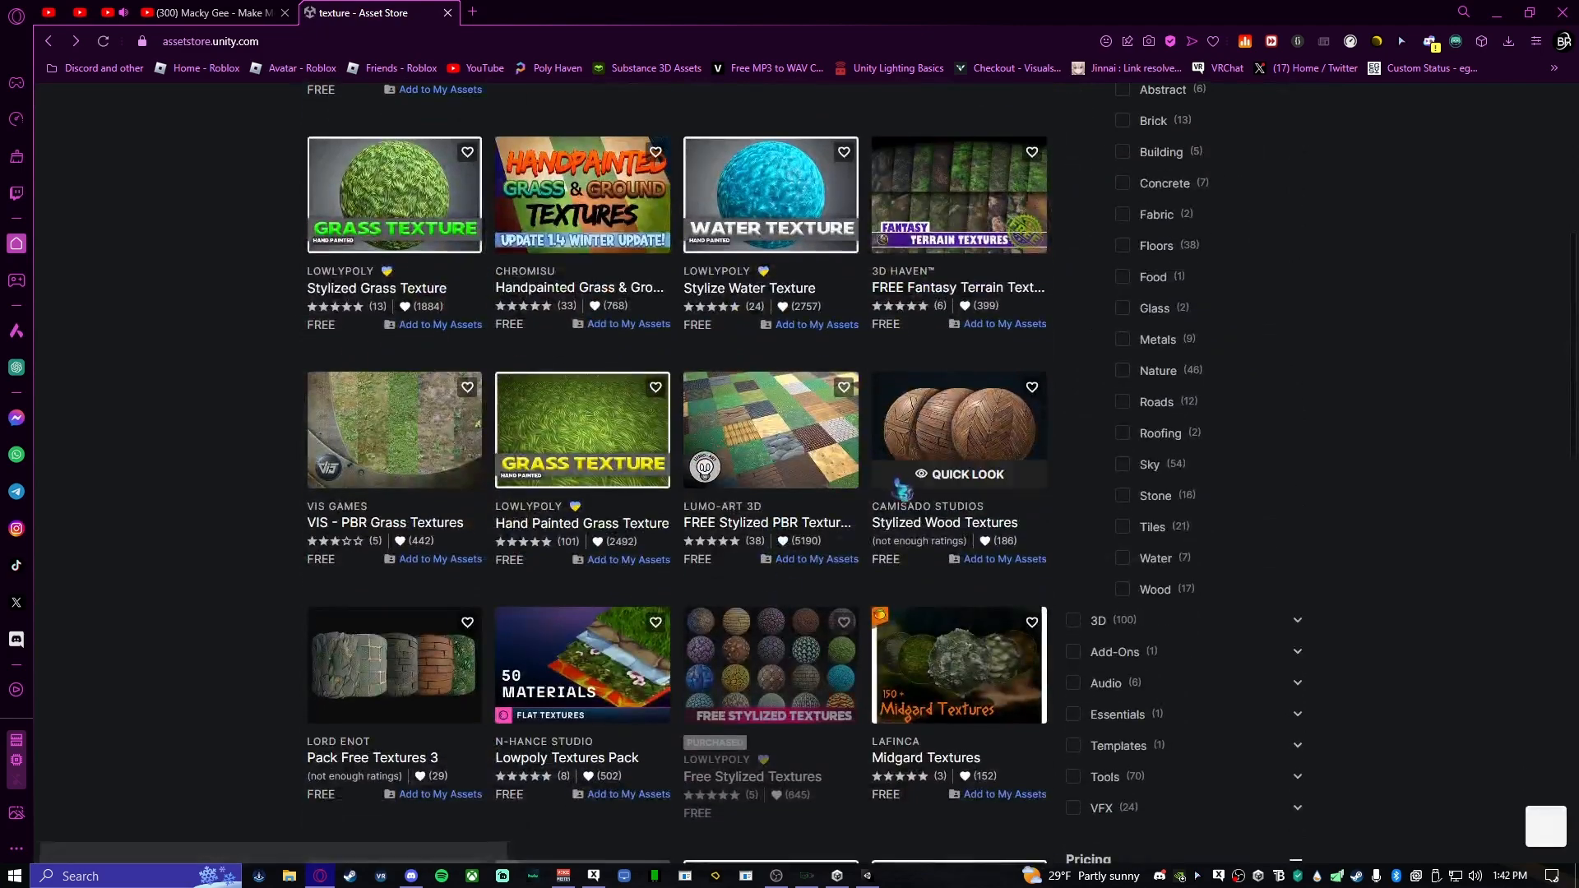
click(999, 560)
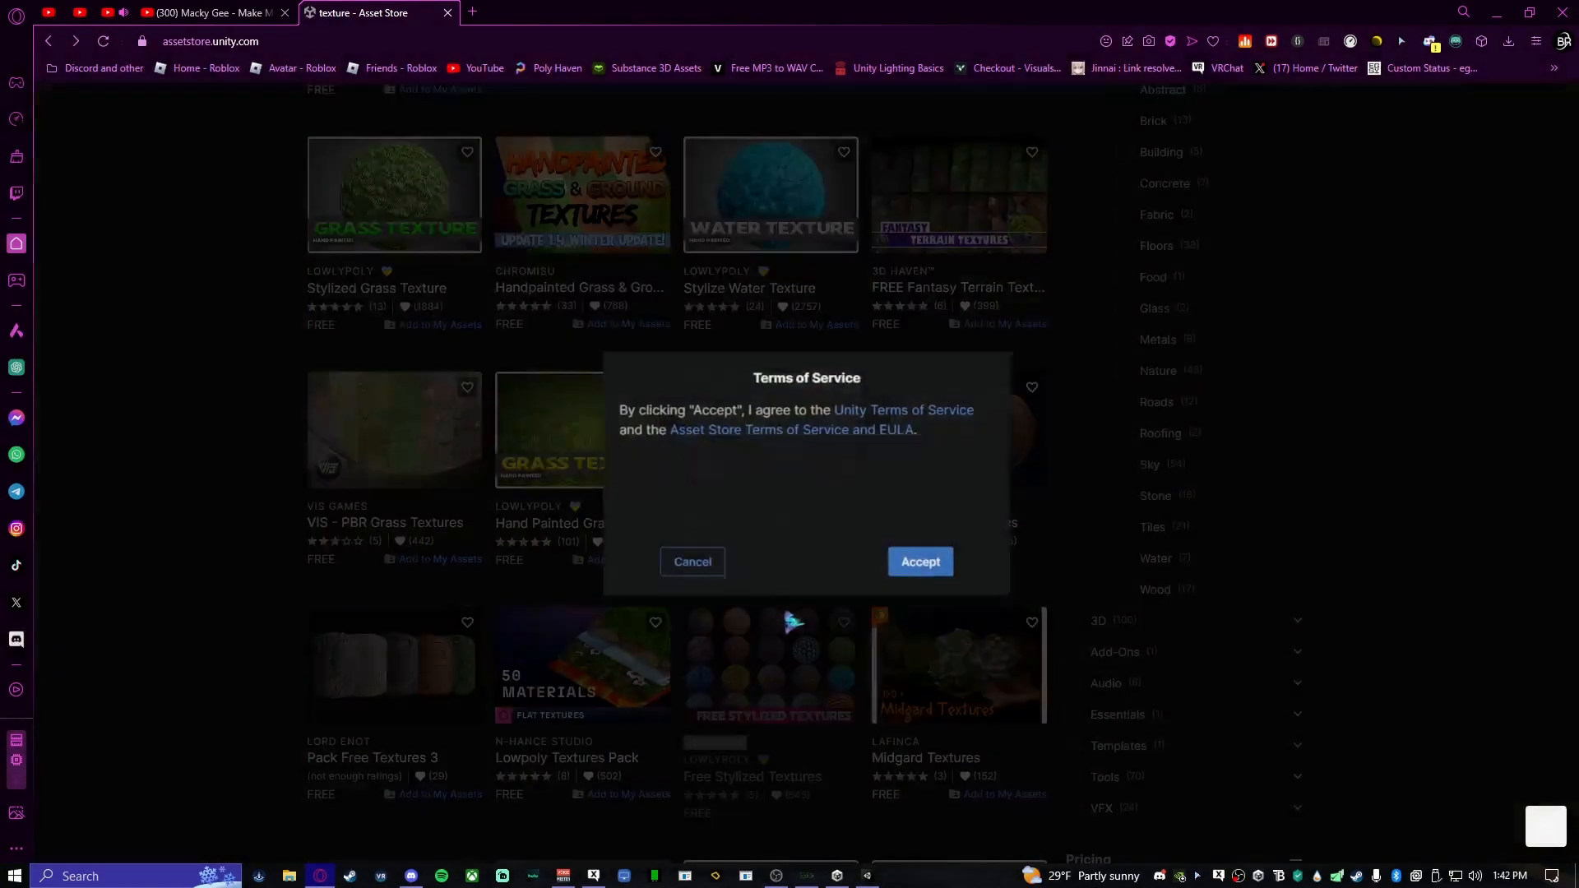
click(915, 567)
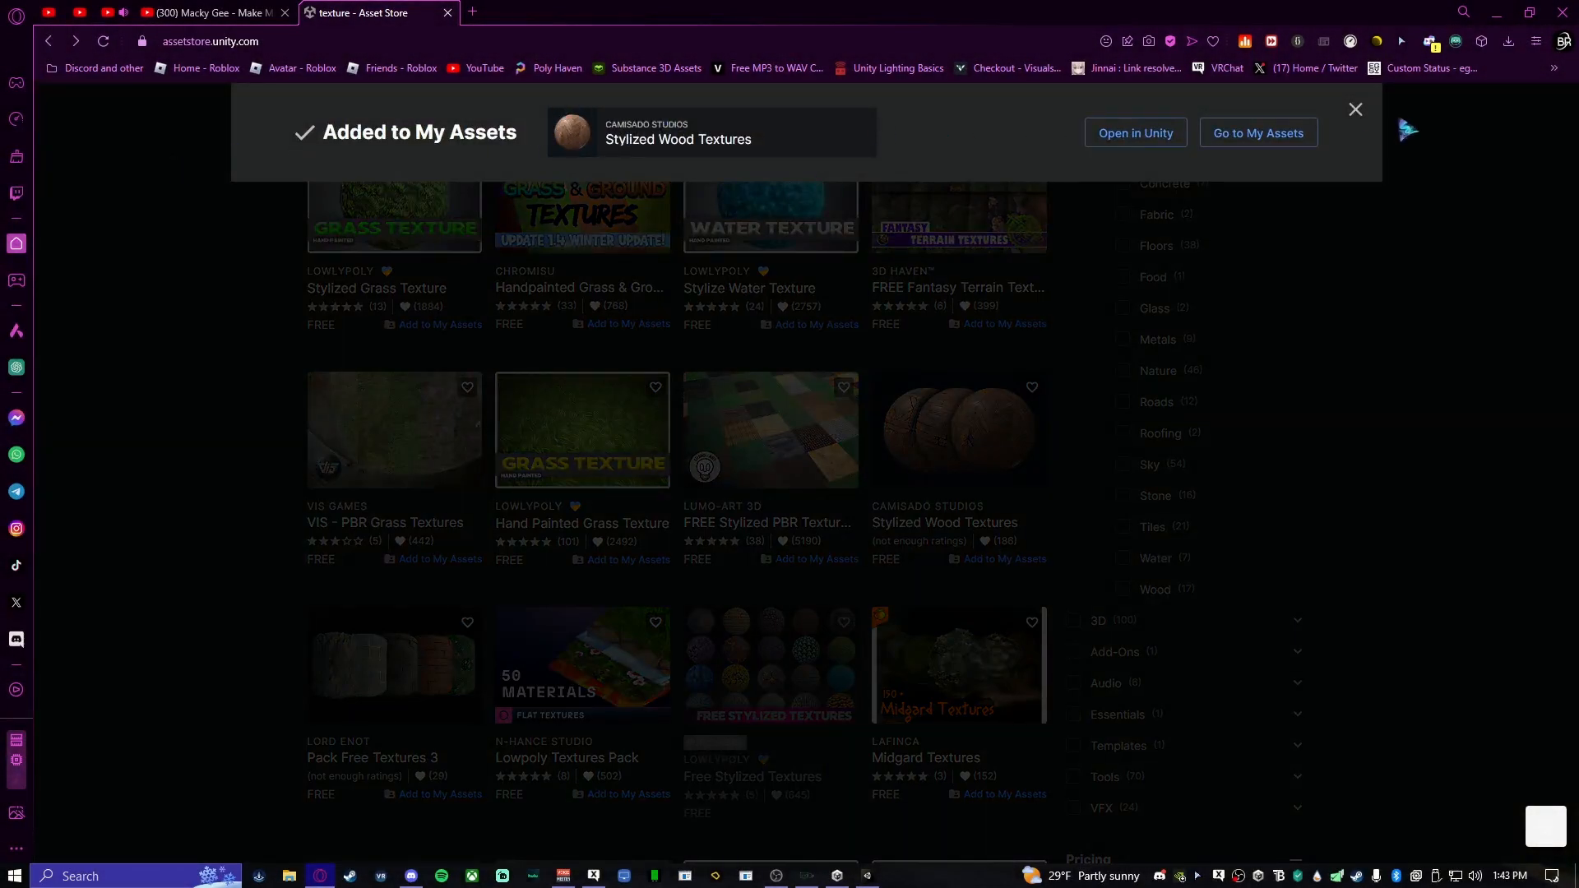
Dismiss the store's confirmation, switch back to Unity and refresh the My Assets package list
click(1355, 110)
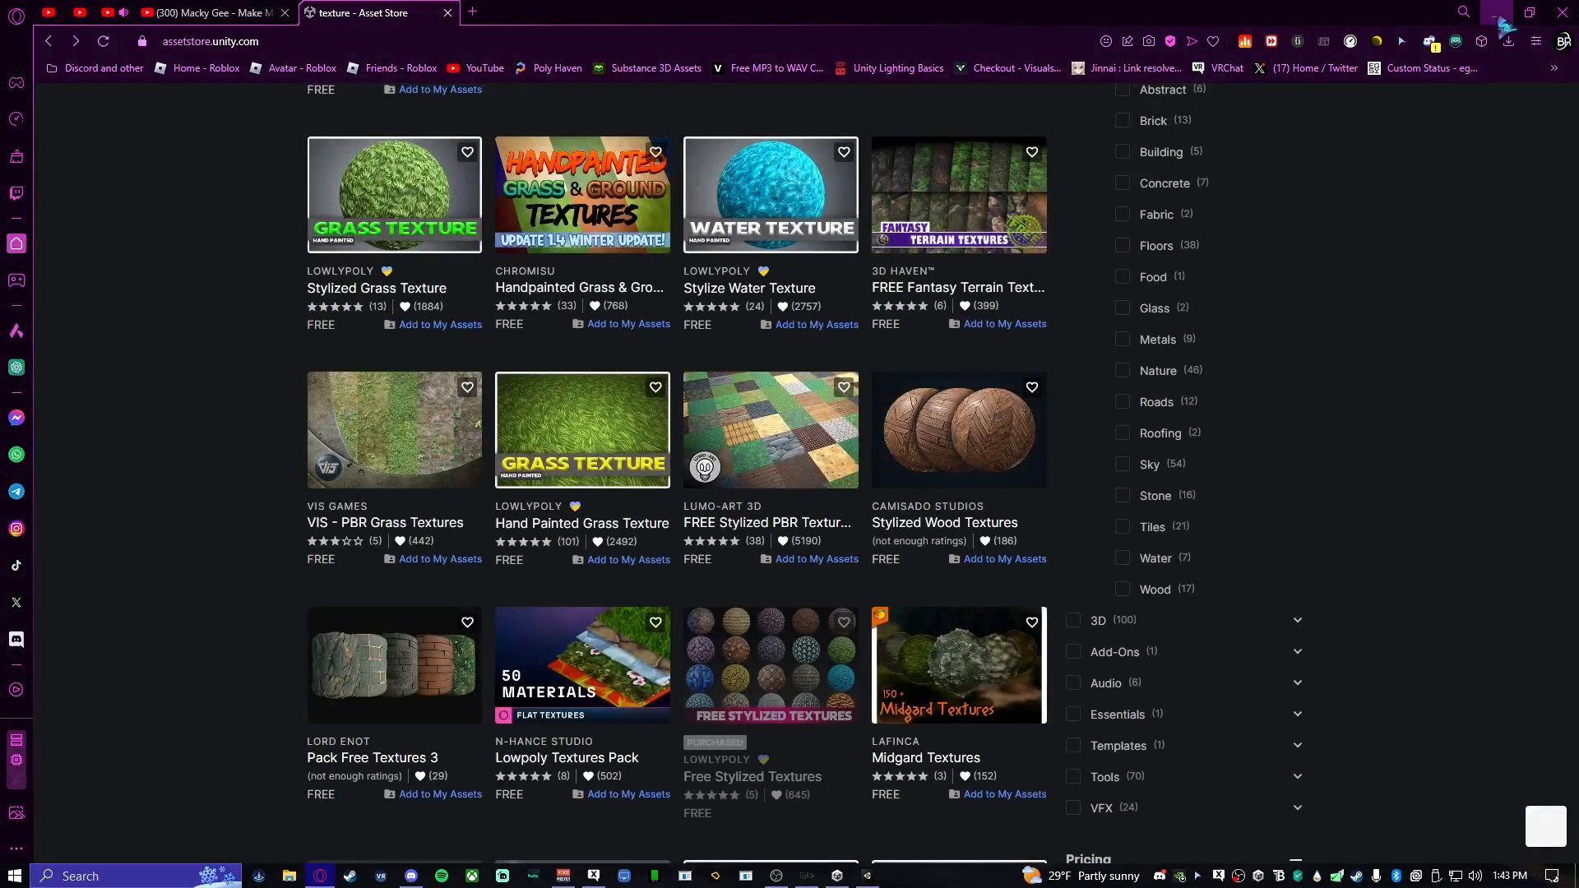
click(1496, 14)
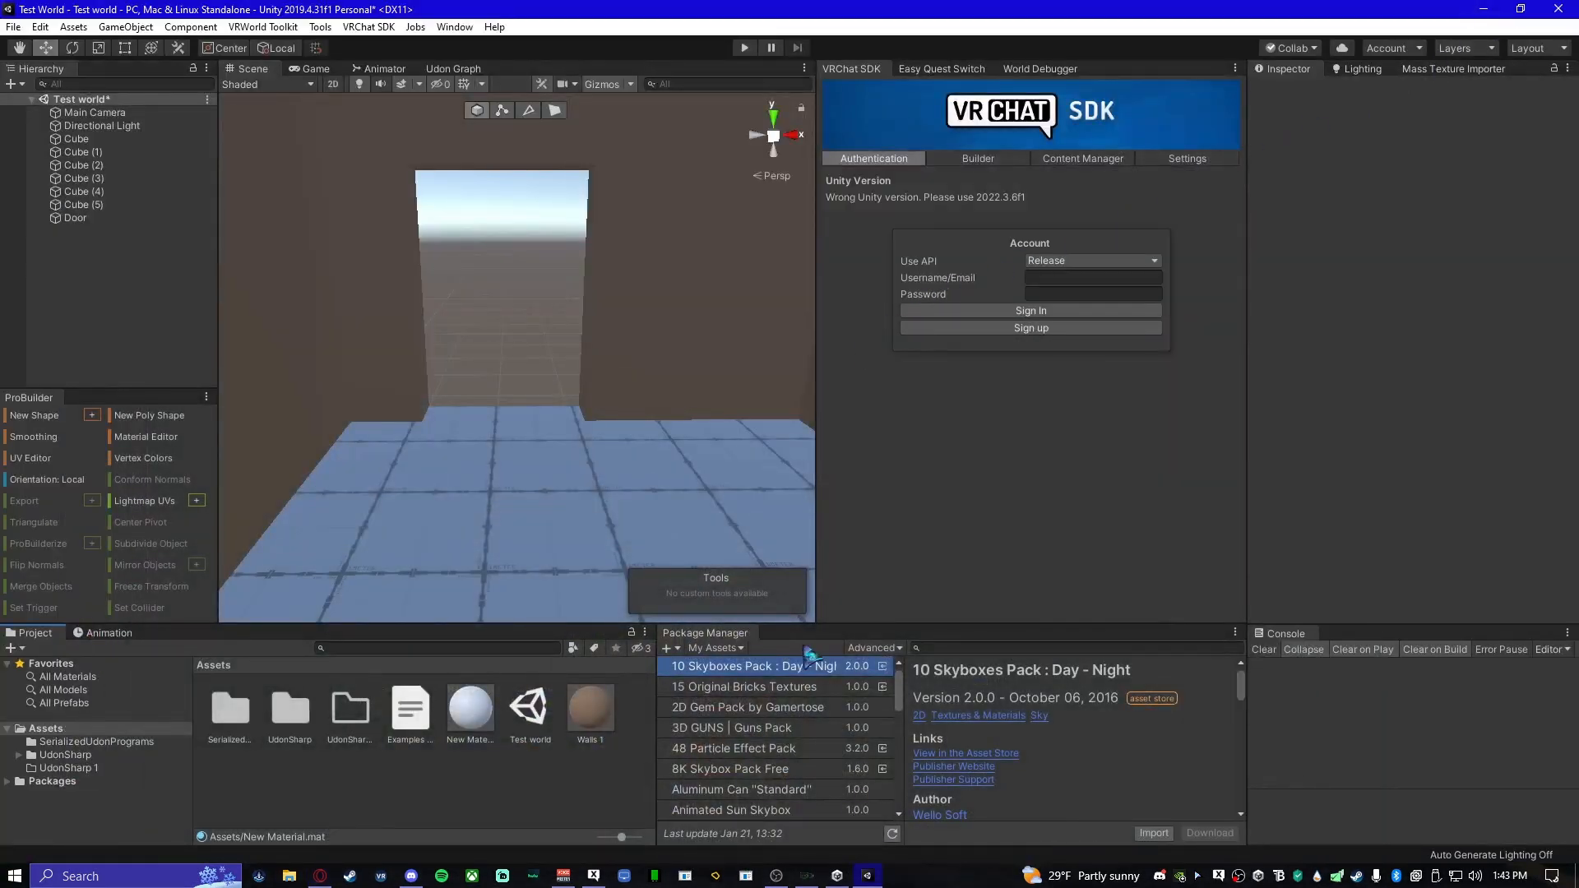
scroll(768, 751, down, 10)
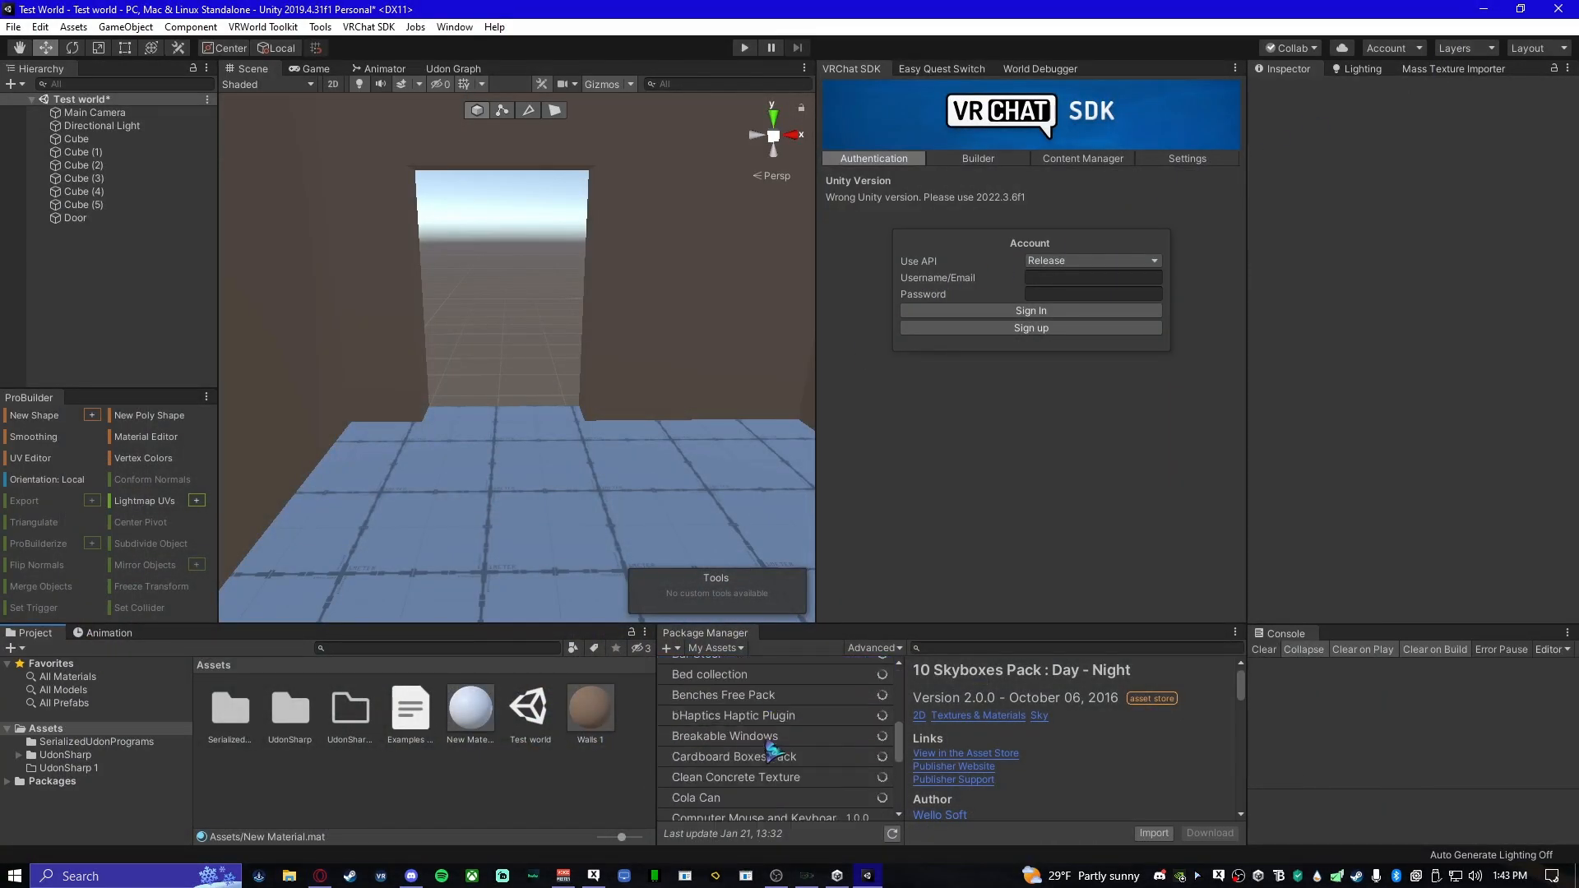
click(892, 834)
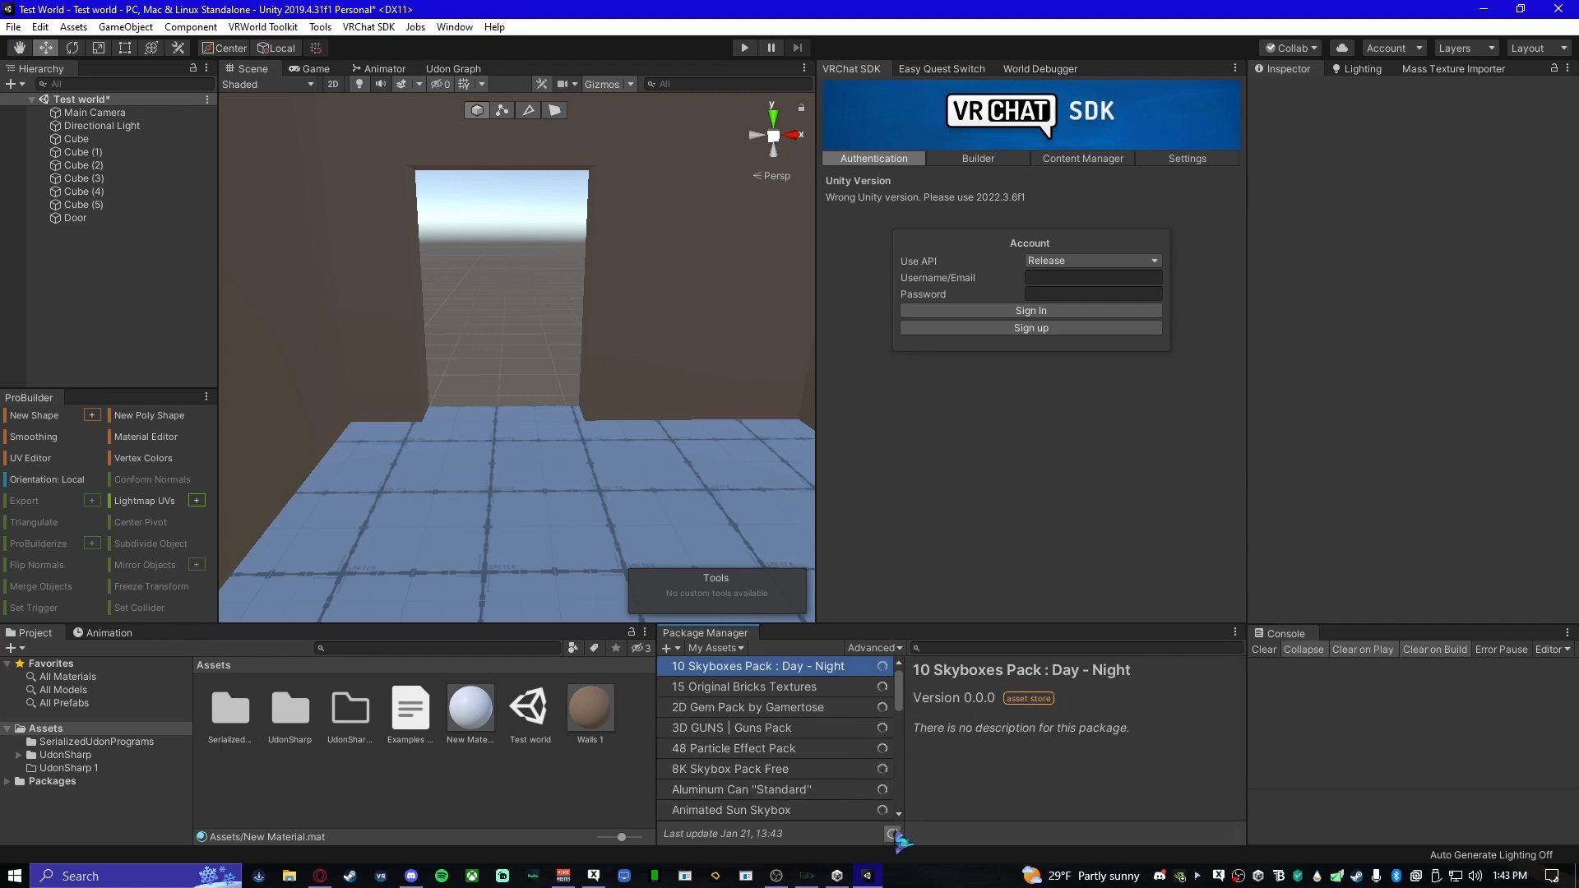
Load further entries of the My Assets package list and select the Stylized Wood Textures package
scroll(768, 712, down, 10)
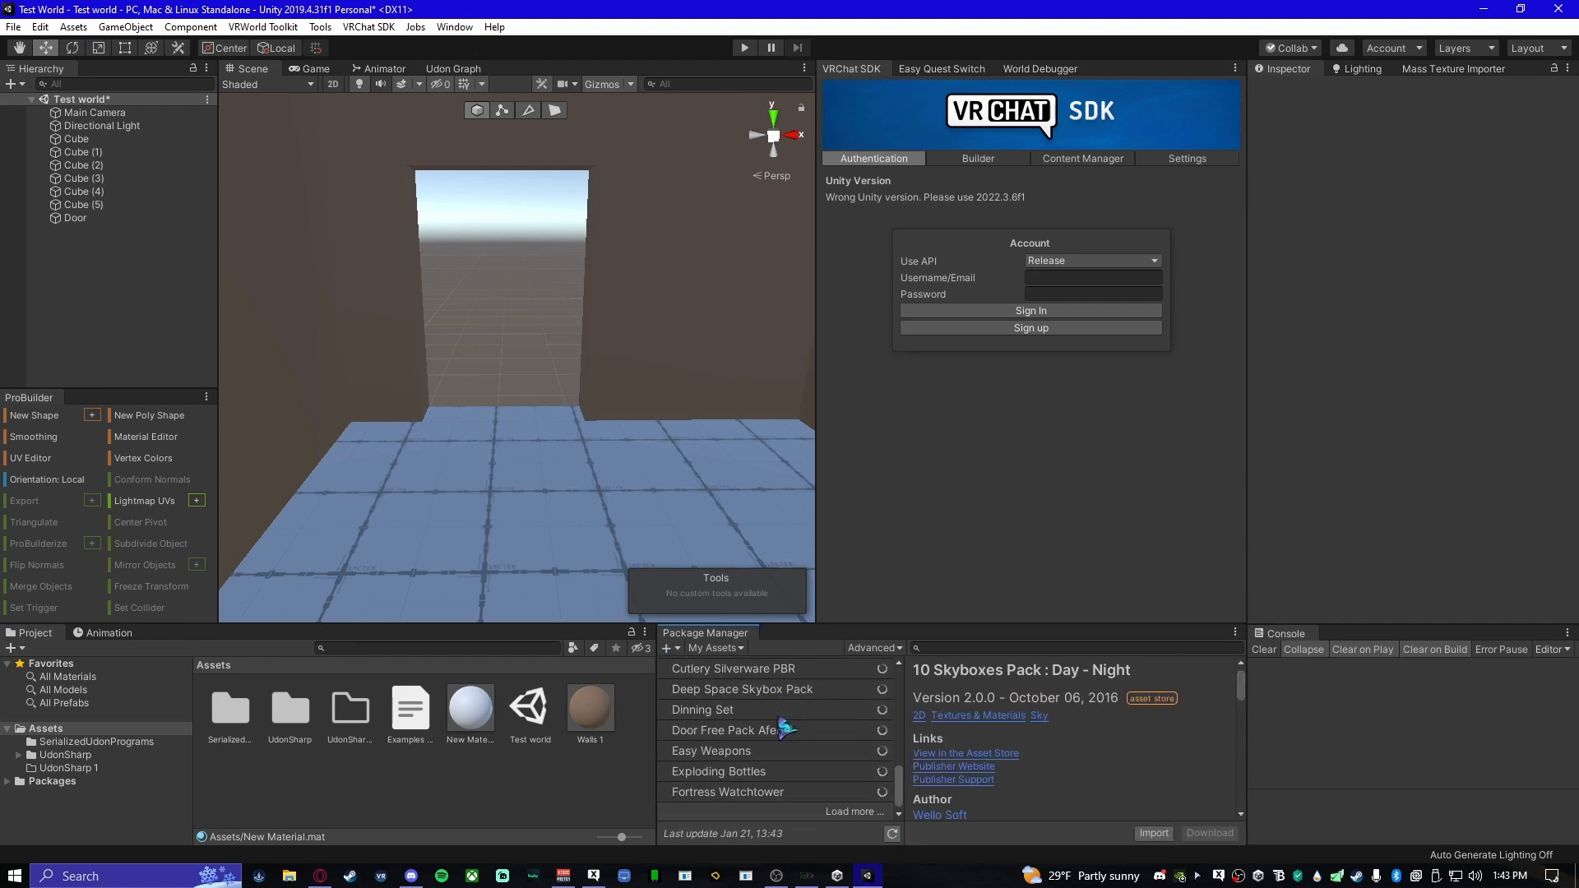
scroll(825, 776, down, 5)
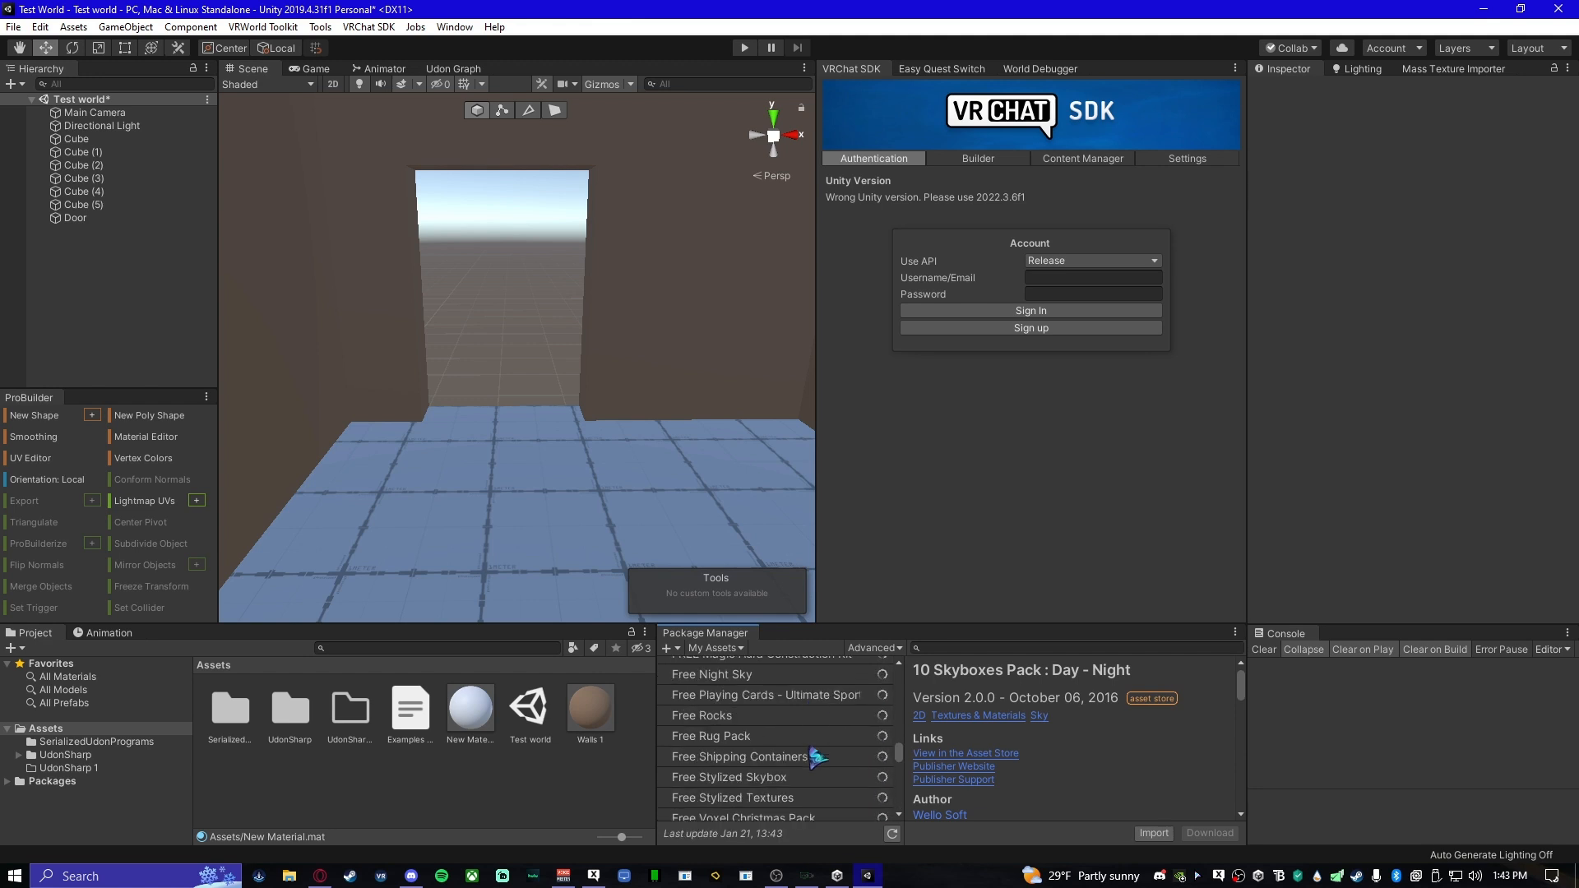
click(851, 812)
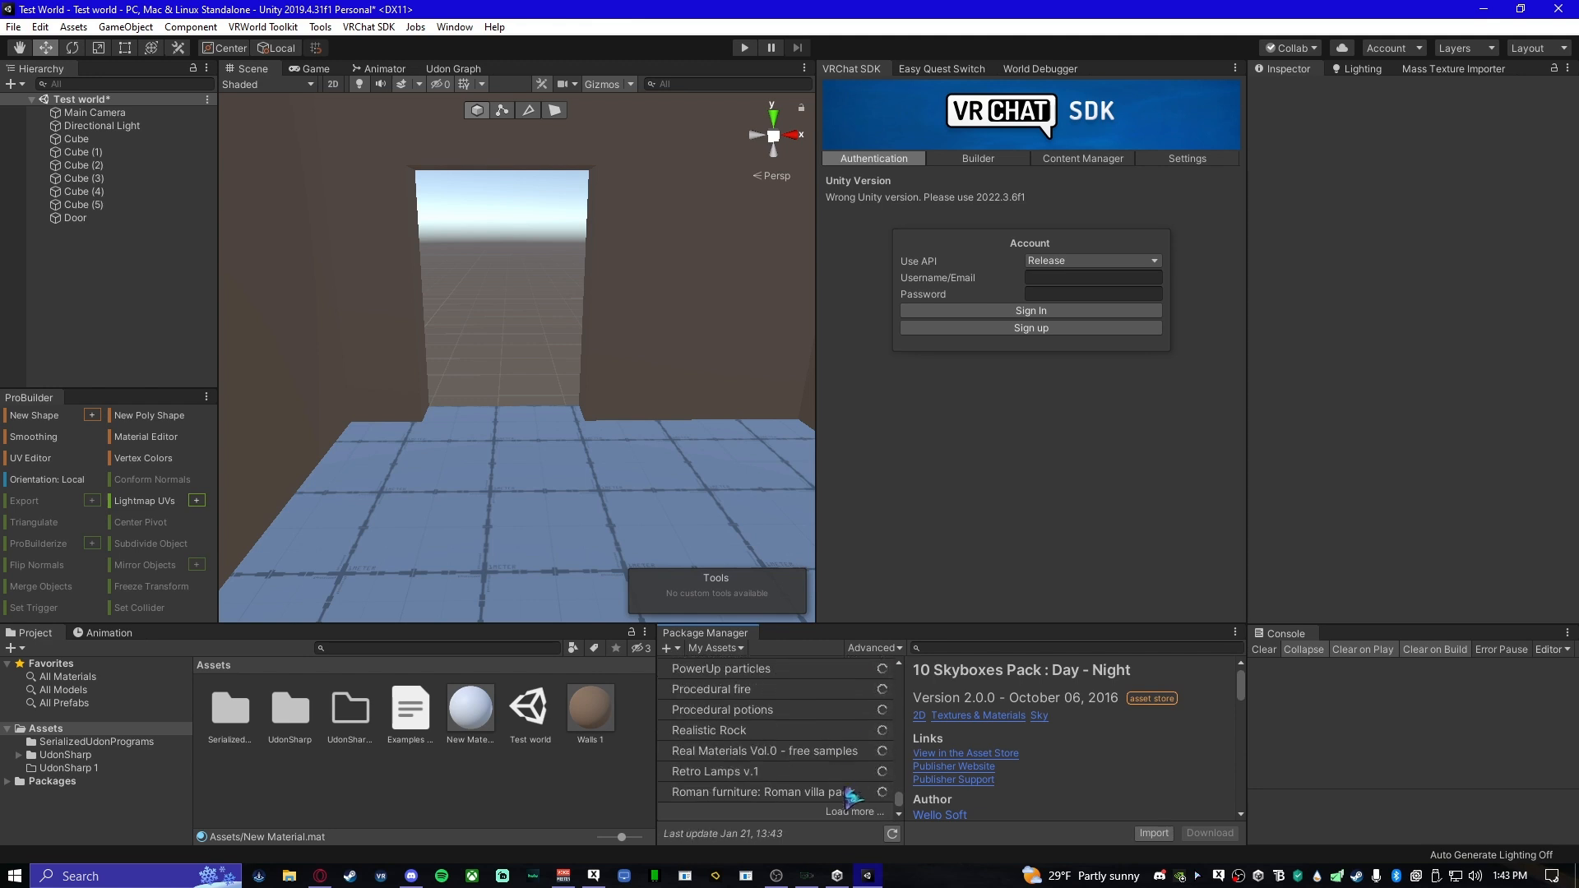
click(829, 788)
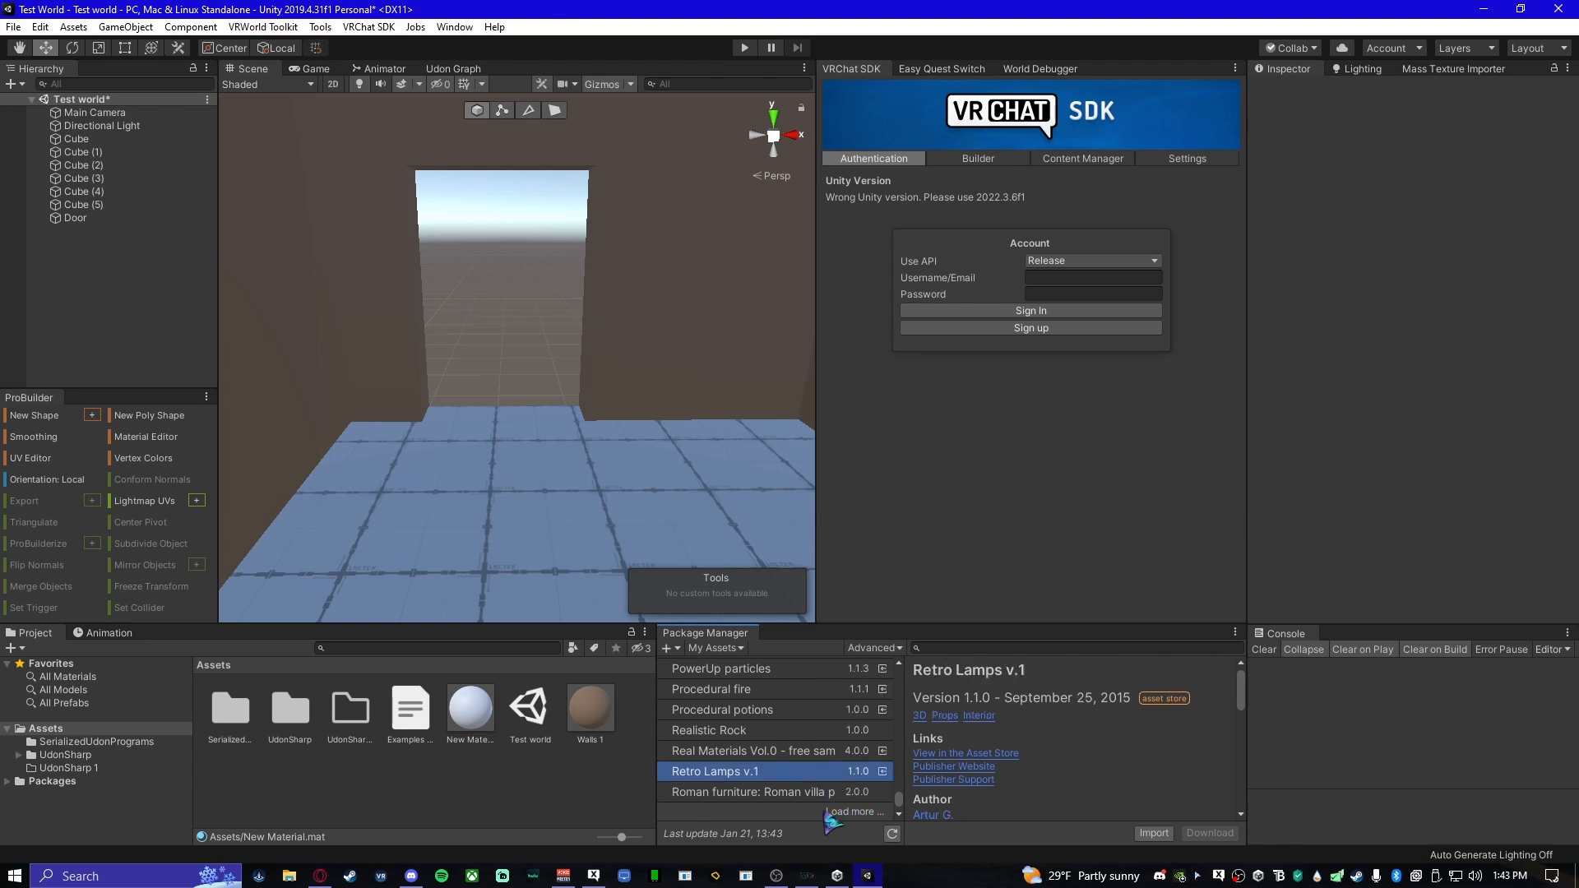
scroll(814, 773, down, 10)
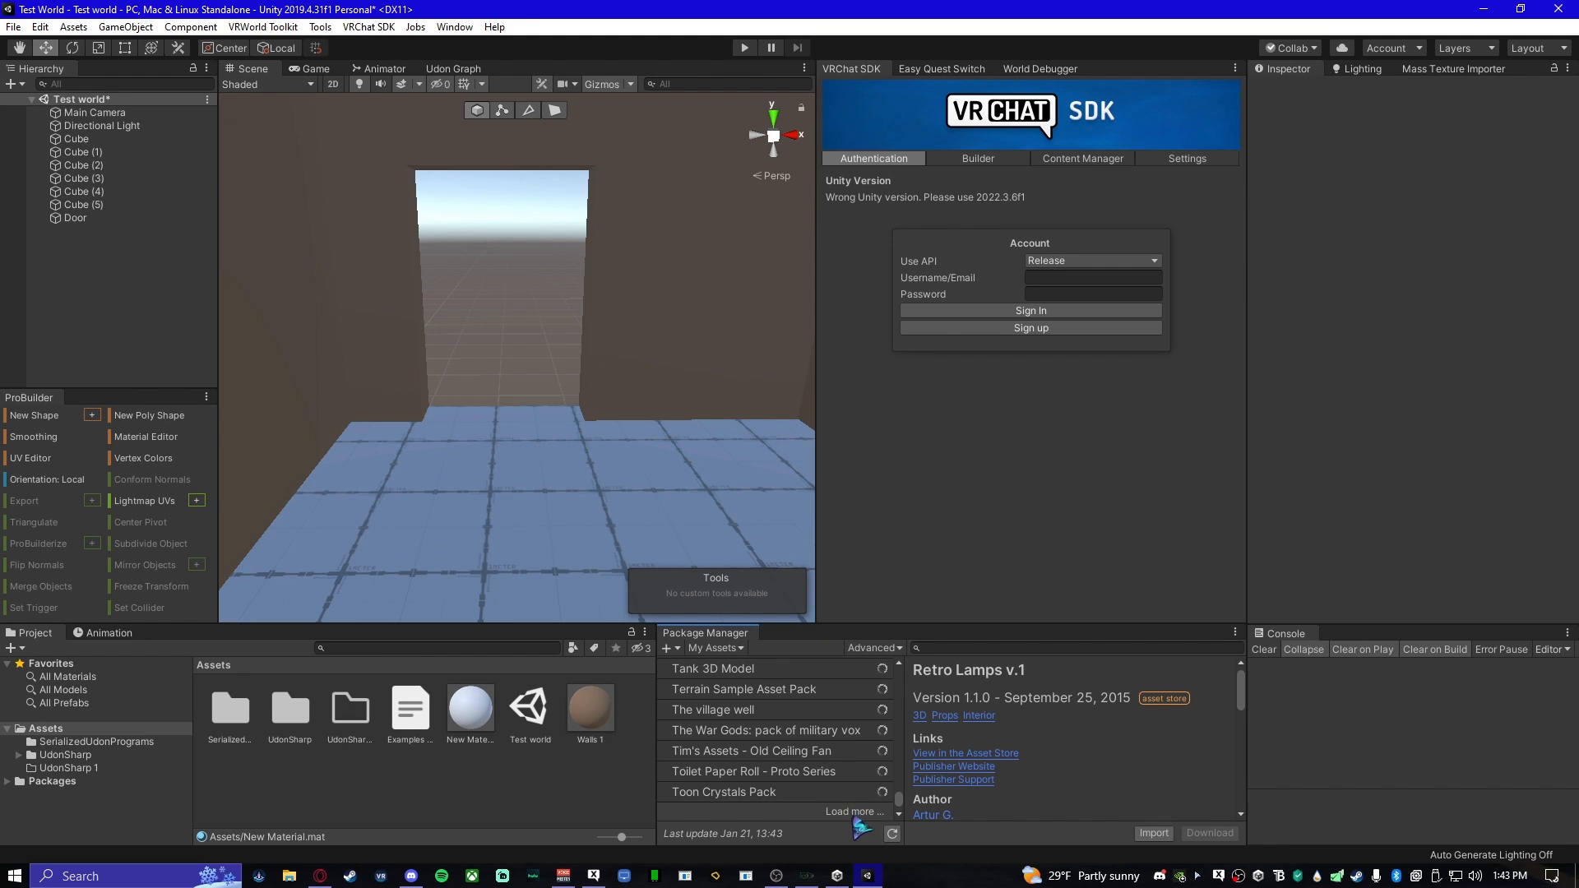
click(853, 816)
scroll(755, 751, up, 8)
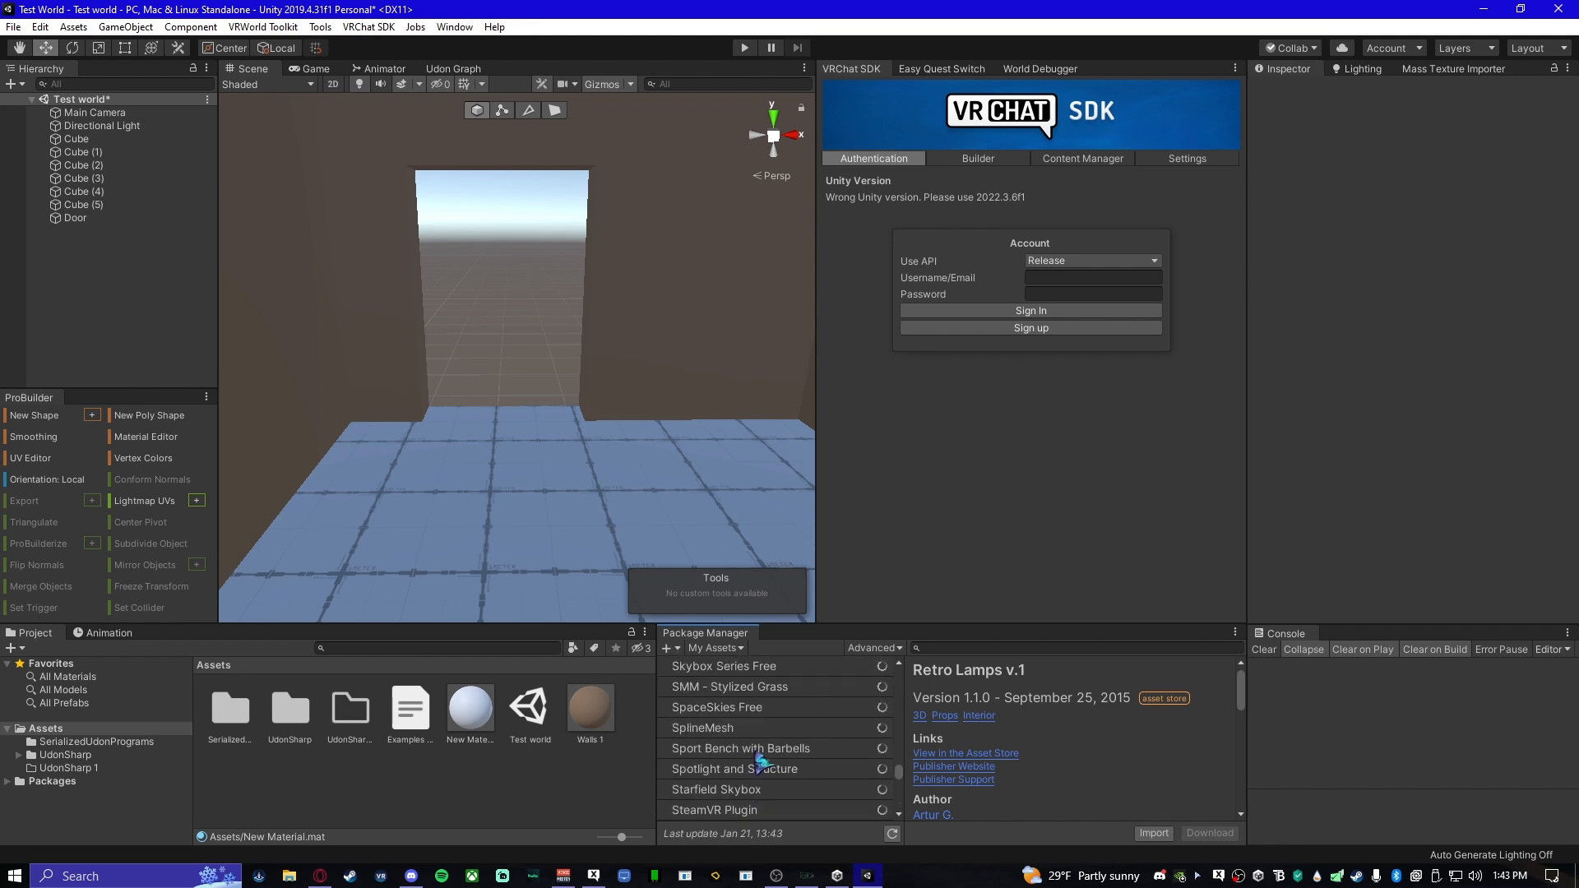
scroll(761, 763, down, 2)
click(761, 794)
Look through the Stylized Wood Textures package details and supporting images, and download the package
scroll(1121, 748, down, 5)
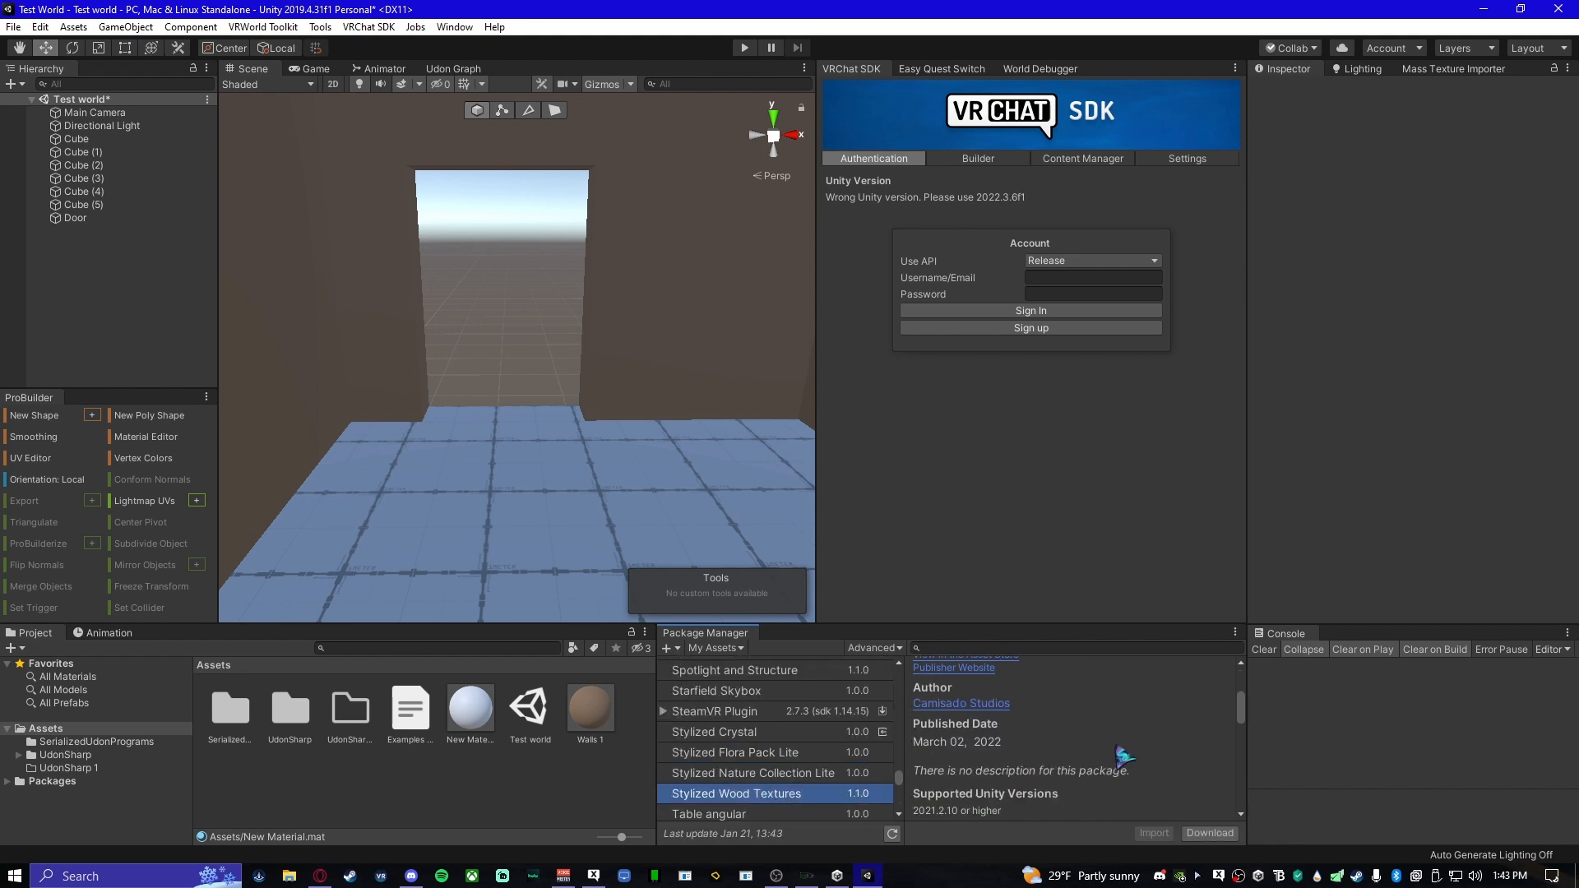
scroll(1124, 757, up, 1)
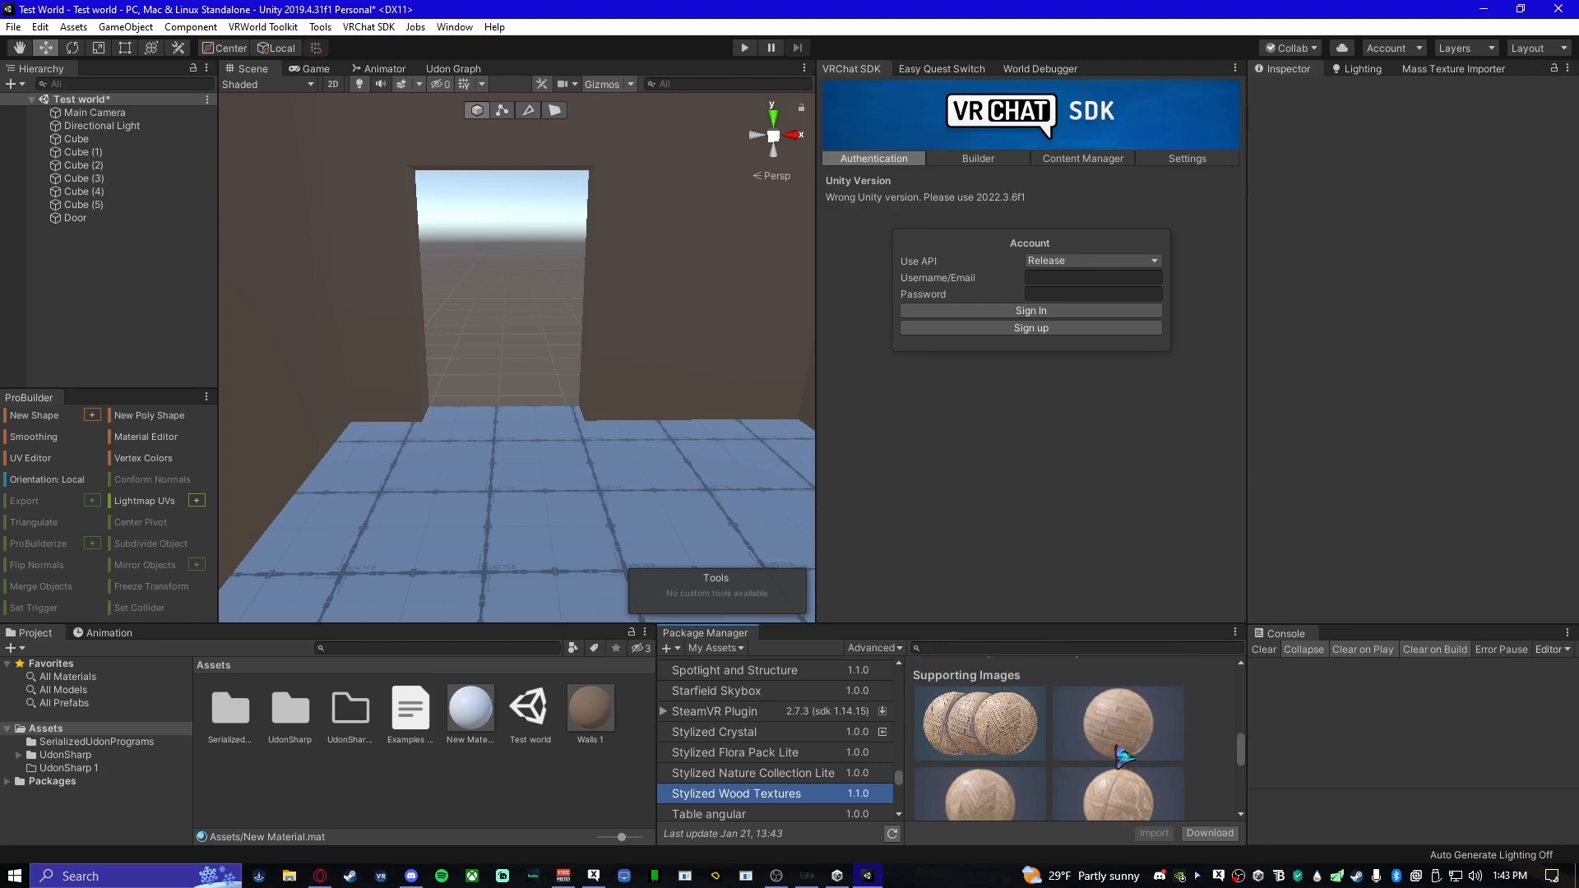
scroll(1123, 755, down, 2)
click(1207, 834)
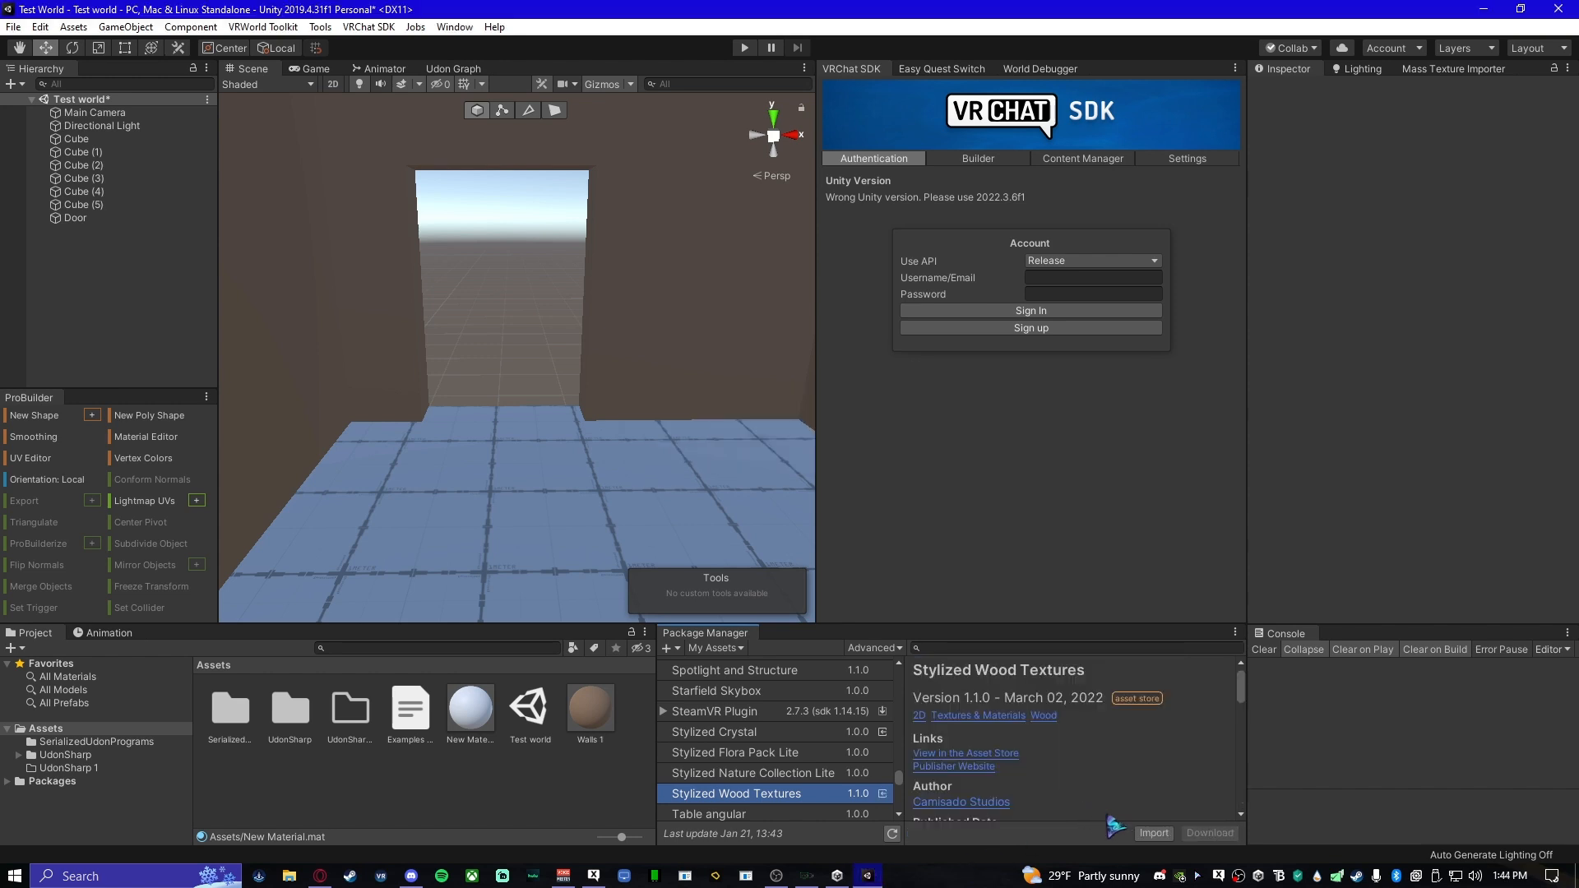
Review the contents of the Stylized Wood Textures package and import all of its demo, material and texture files
click(1154, 833)
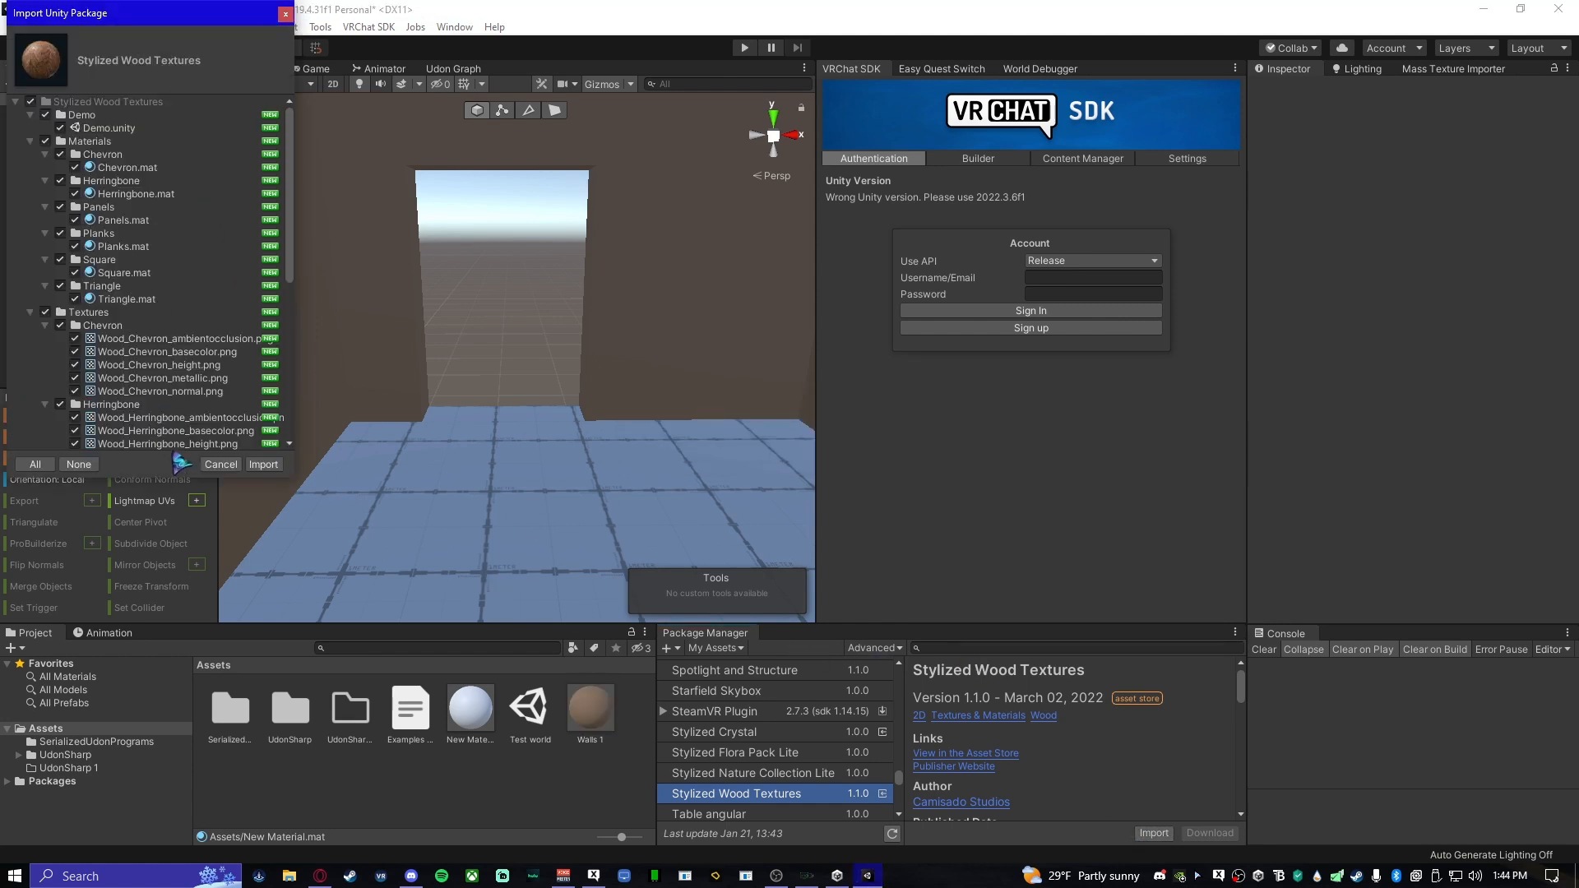
scroll(173, 247, down, 8)
scroll(169, 227, up, 10)
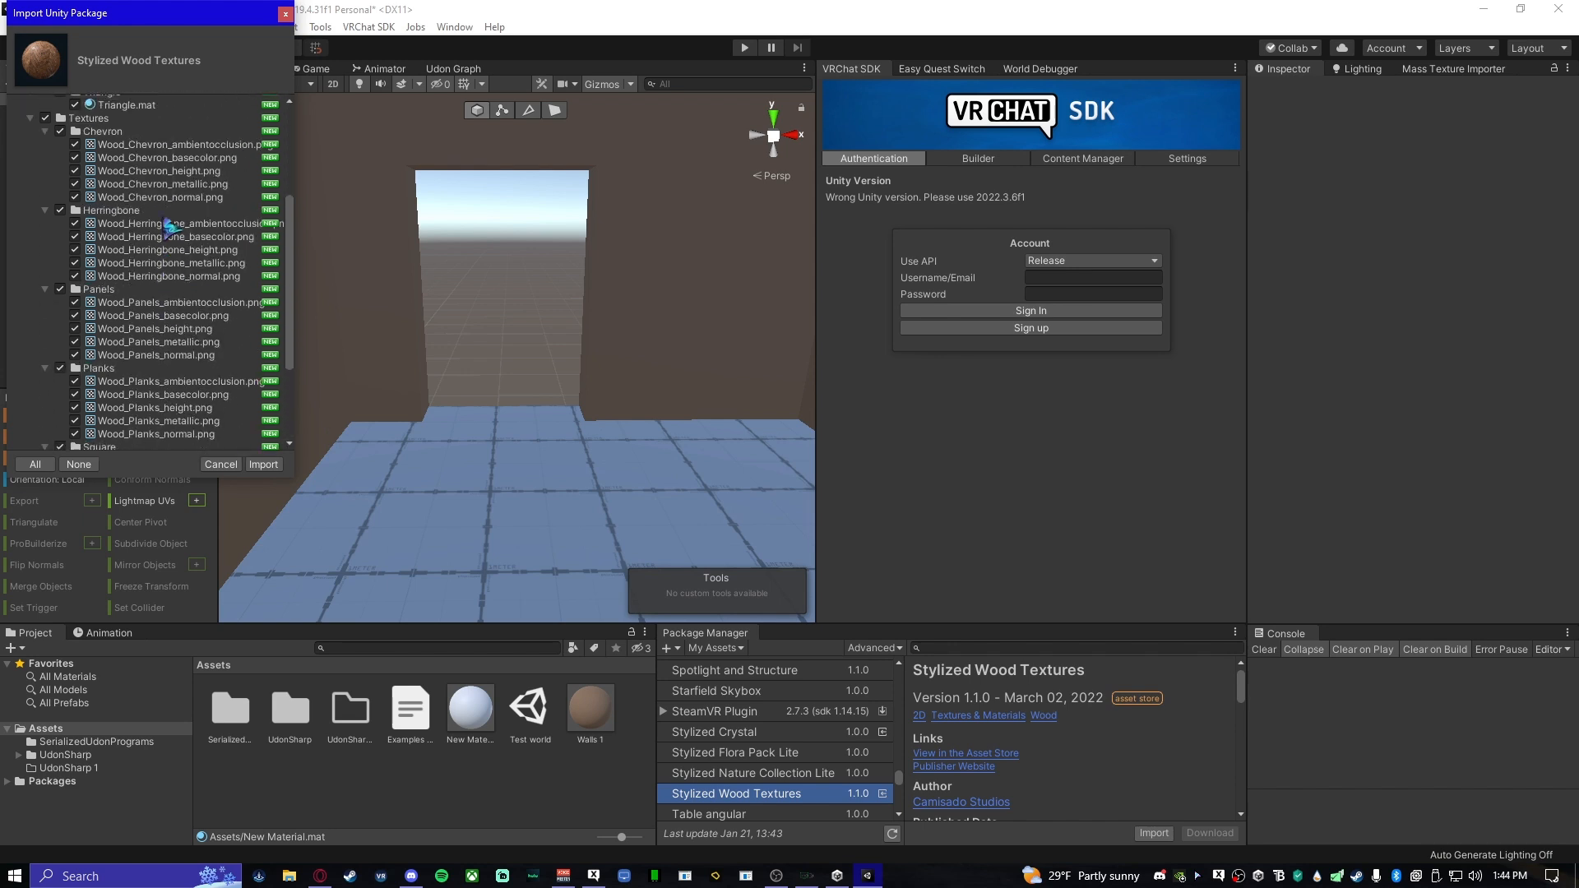
scroll(170, 229, down, 10)
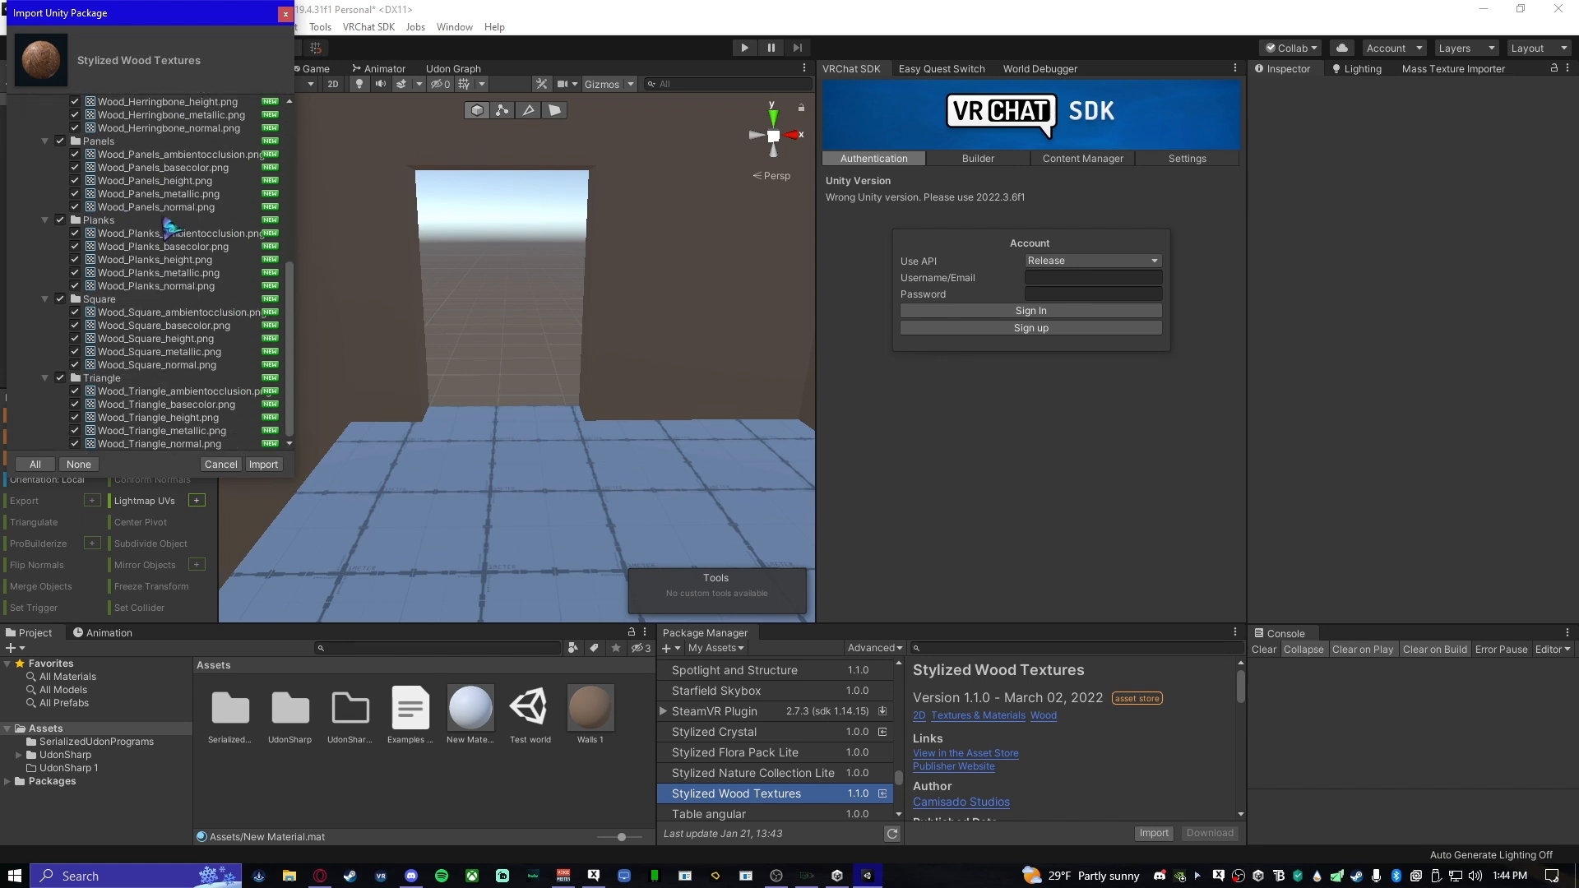
scroll(170, 228, up, 10)
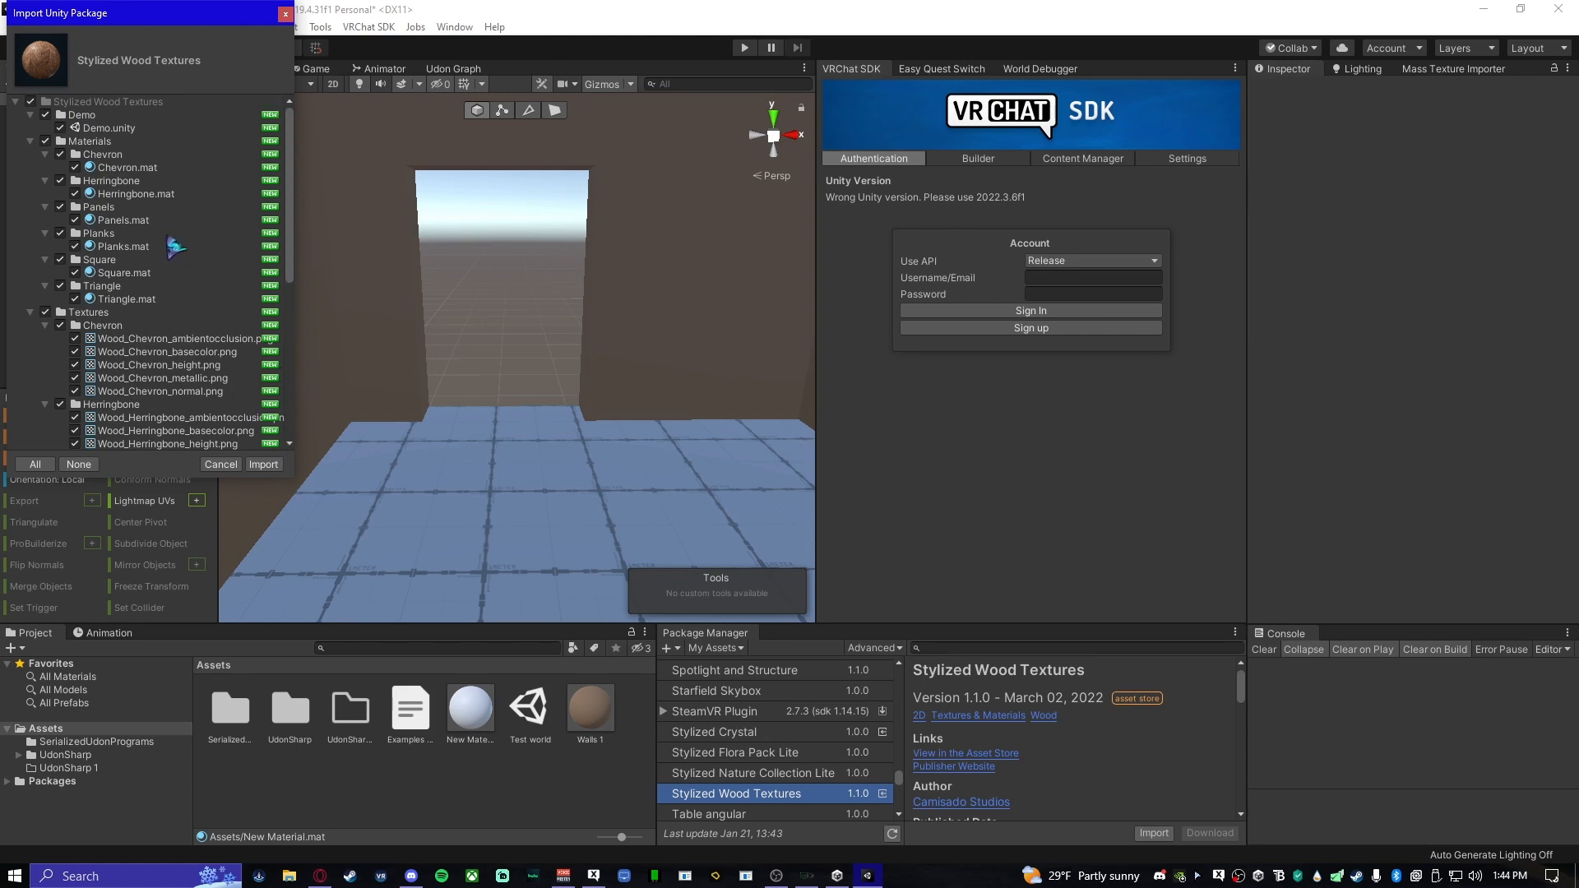
scroll(173, 245, down, 9)
scroll(172, 245, up, 9)
click(264, 465)
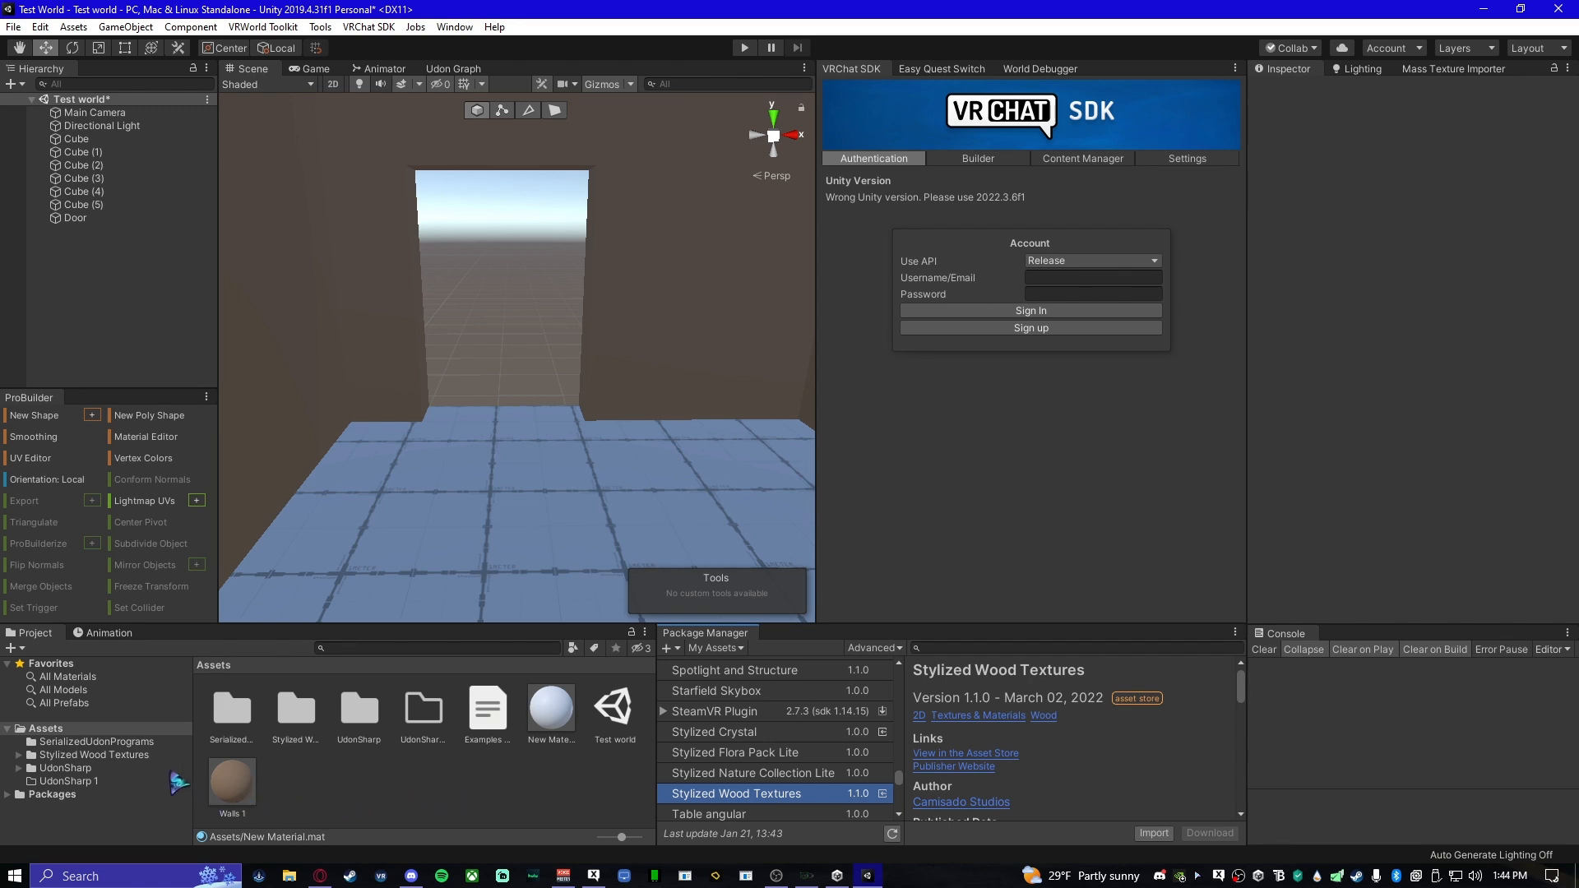
Find the Chevron material in the Stylized Wood Textures Materials folder and apply it to the room's floor
double_click(296, 712)
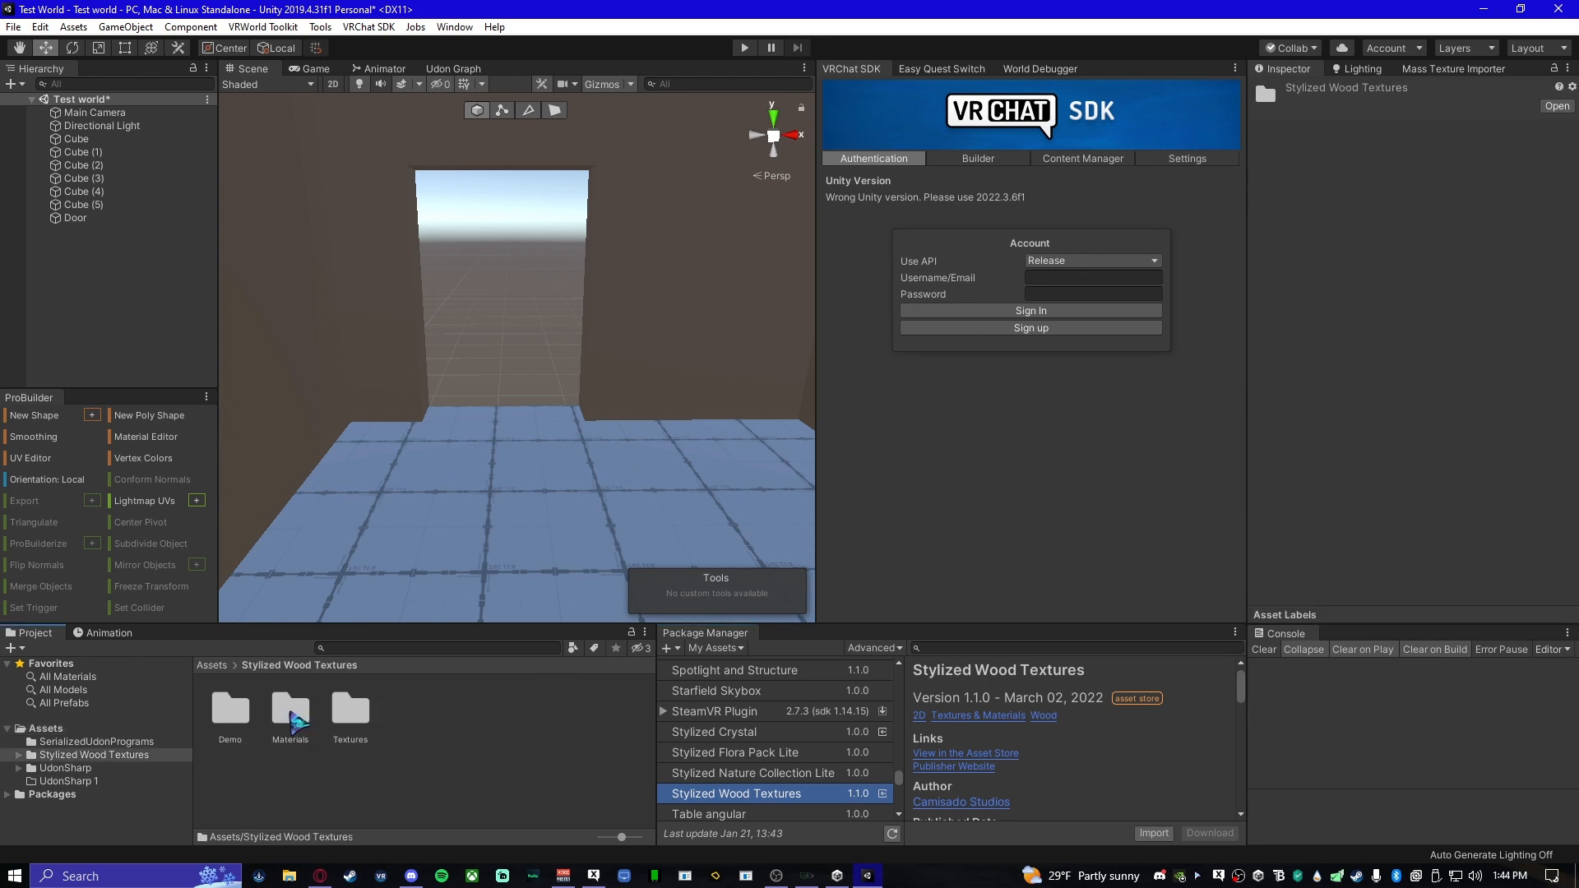
click(292, 713)
double_click(294, 714)
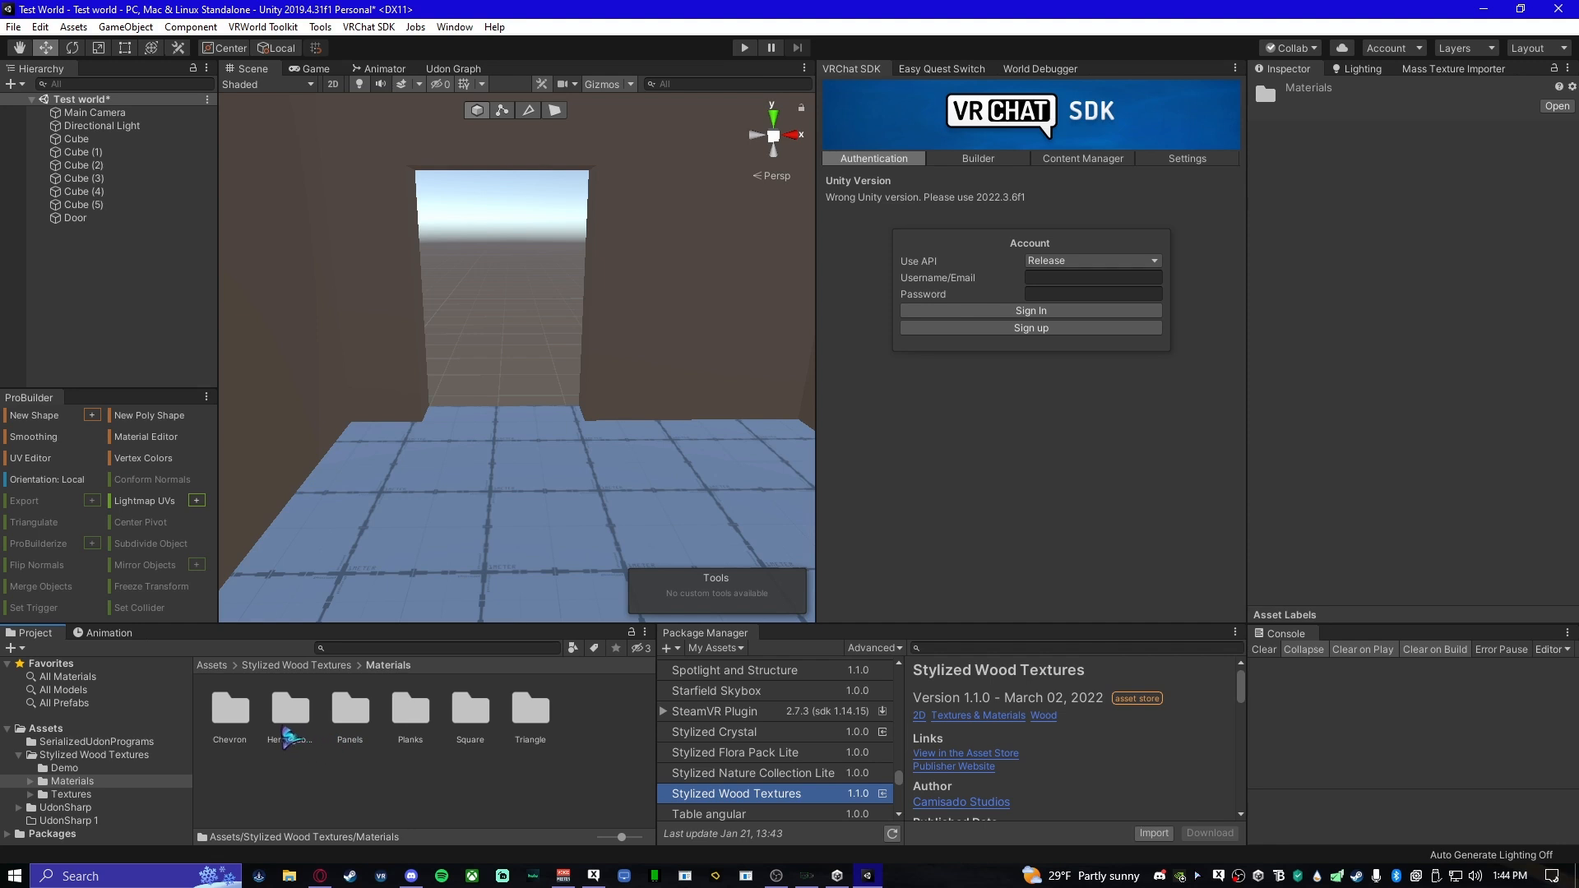
double_click(238, 732)
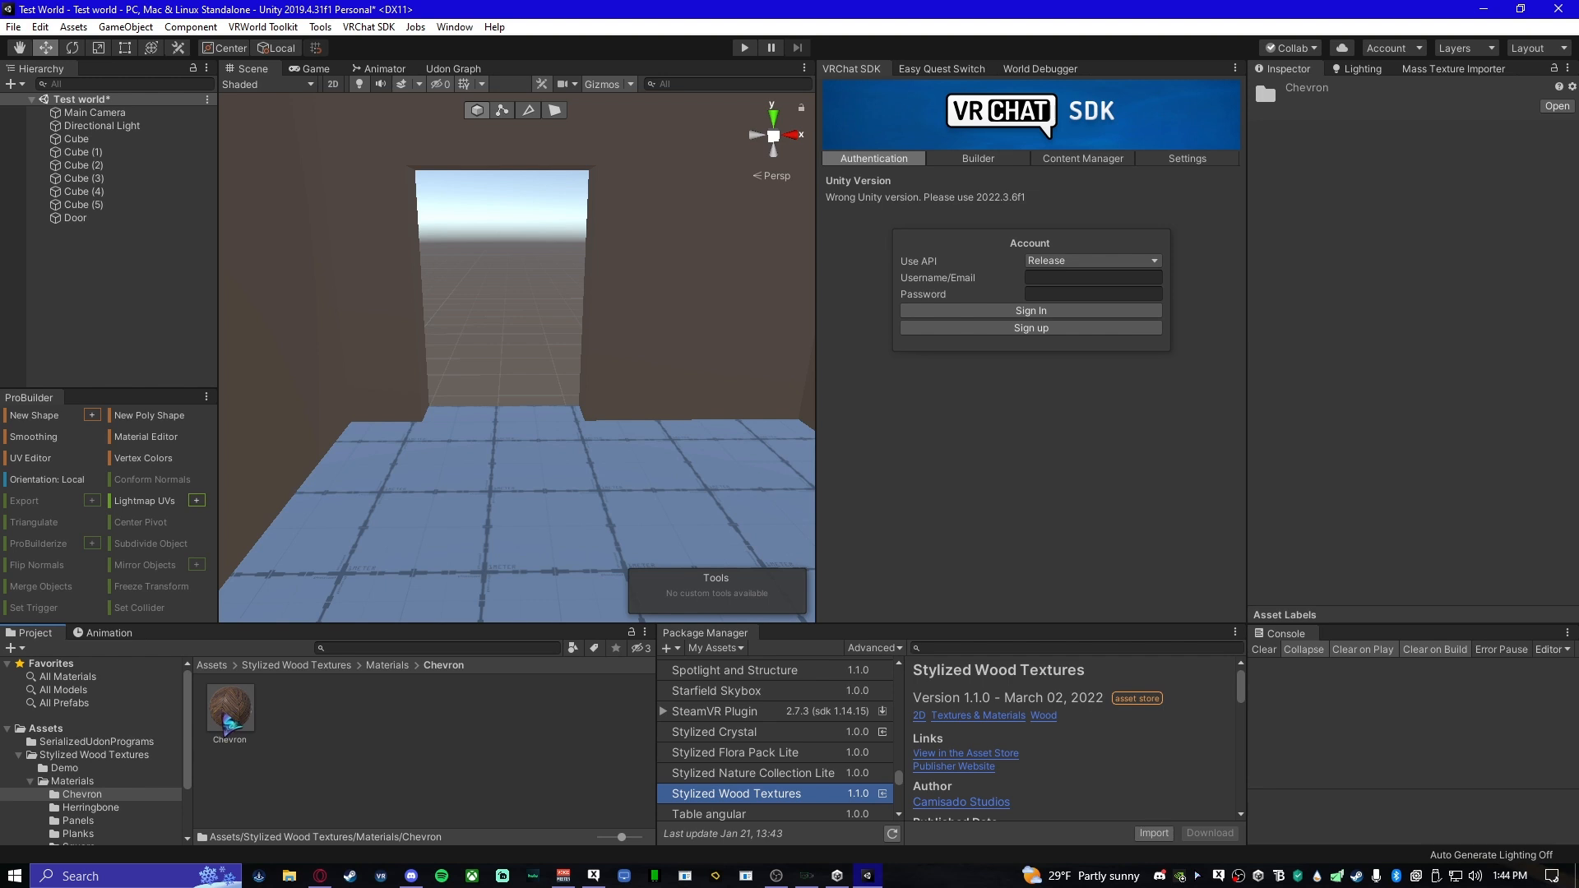
click(241, 715)
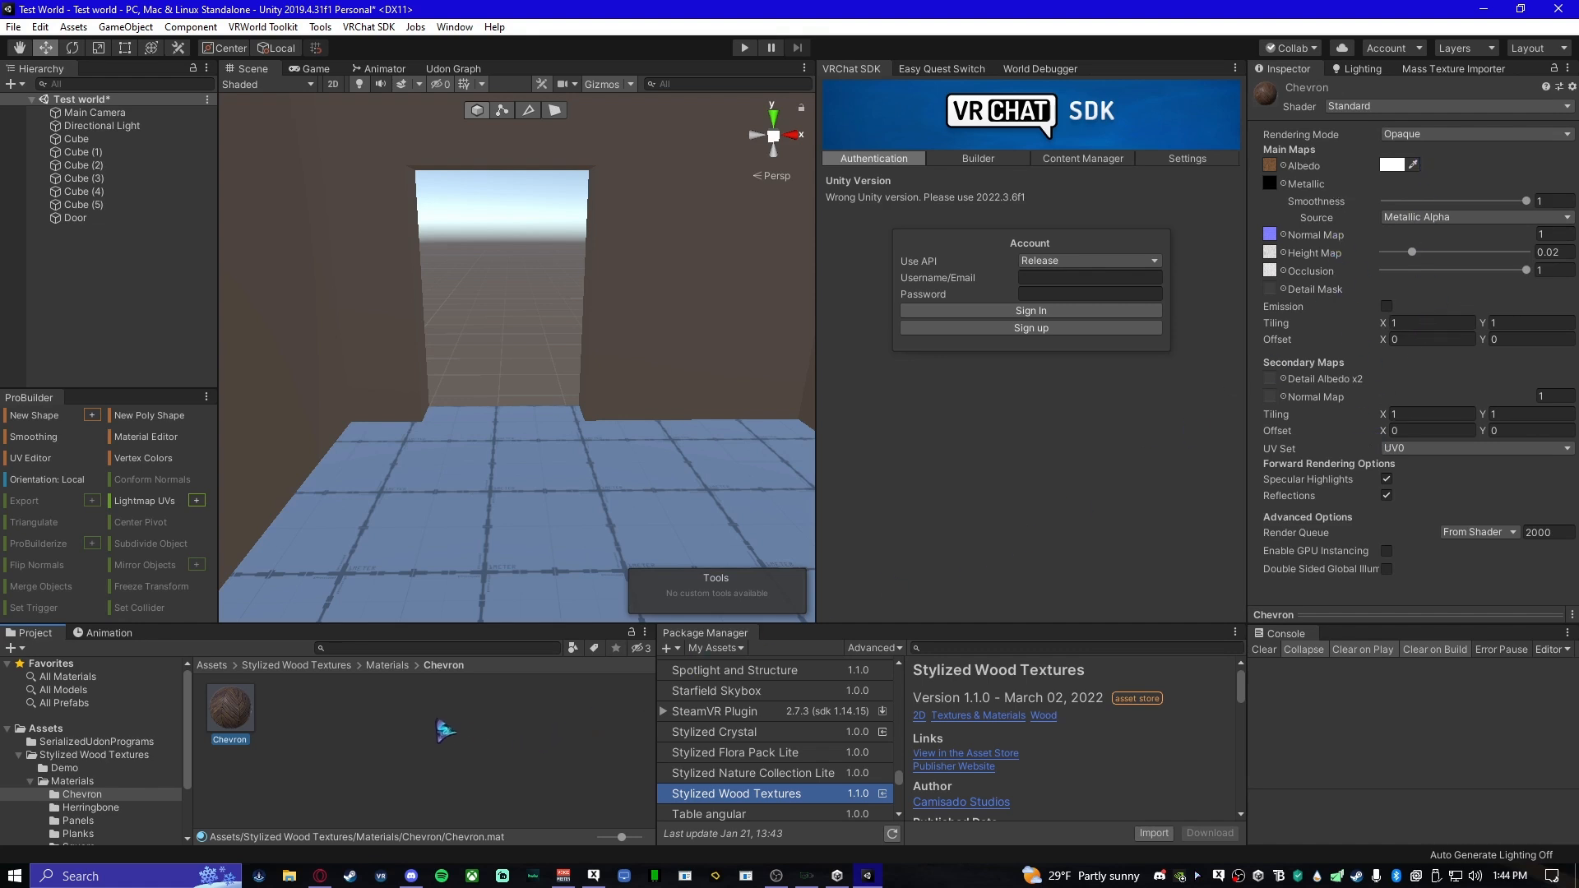
drag(261, 699, 482, 493)
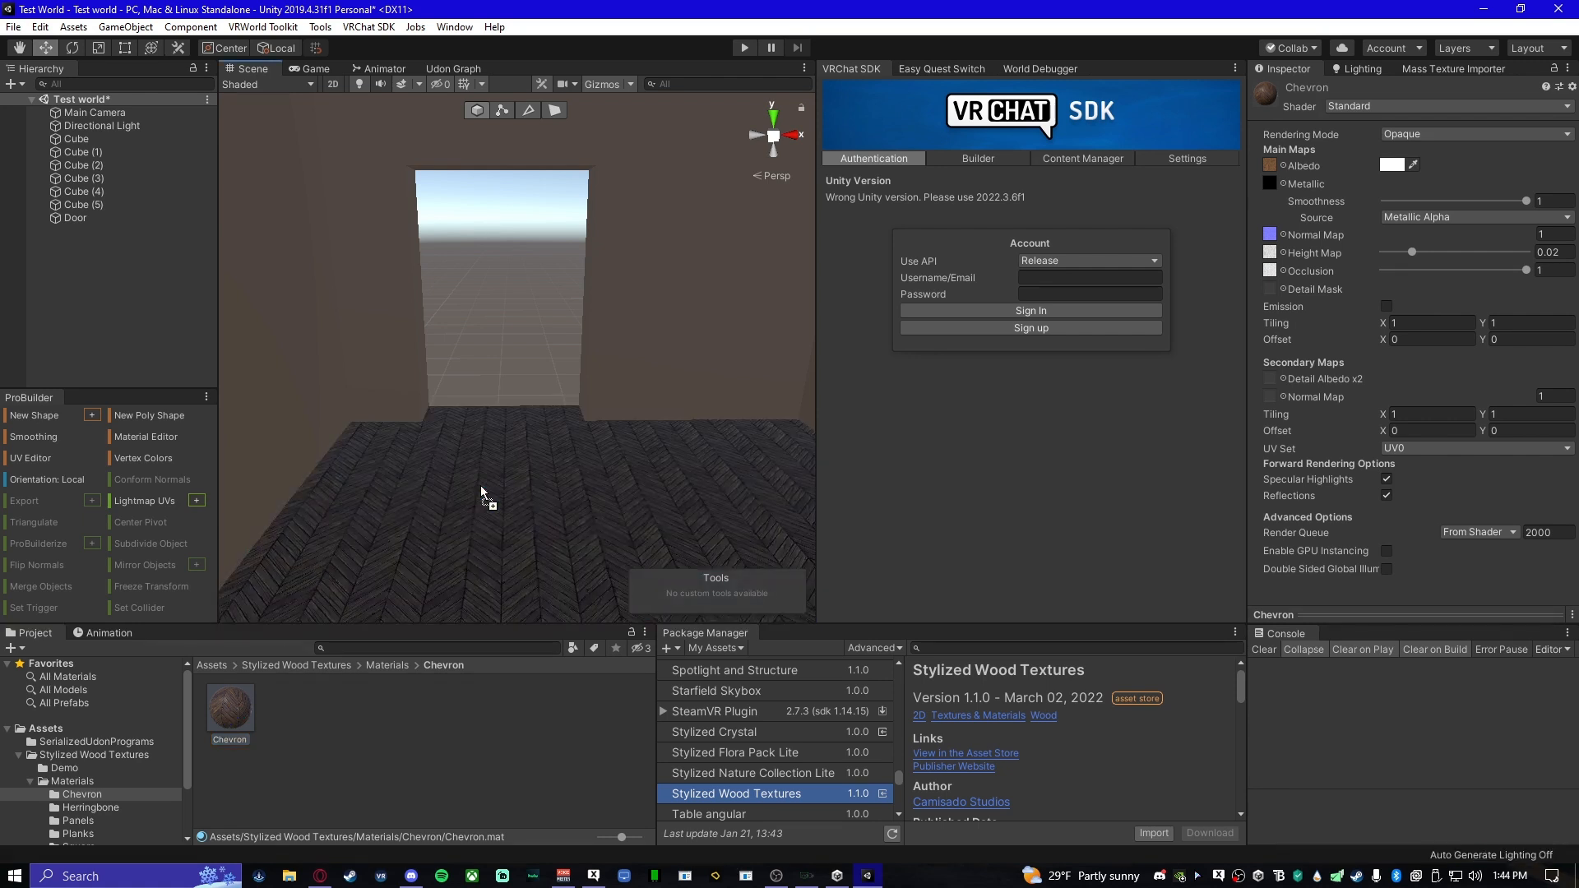
Try the Triangle and Planks wood materials from the imported pack on the room's floor
click(382, 665)
double_click(531, 738)
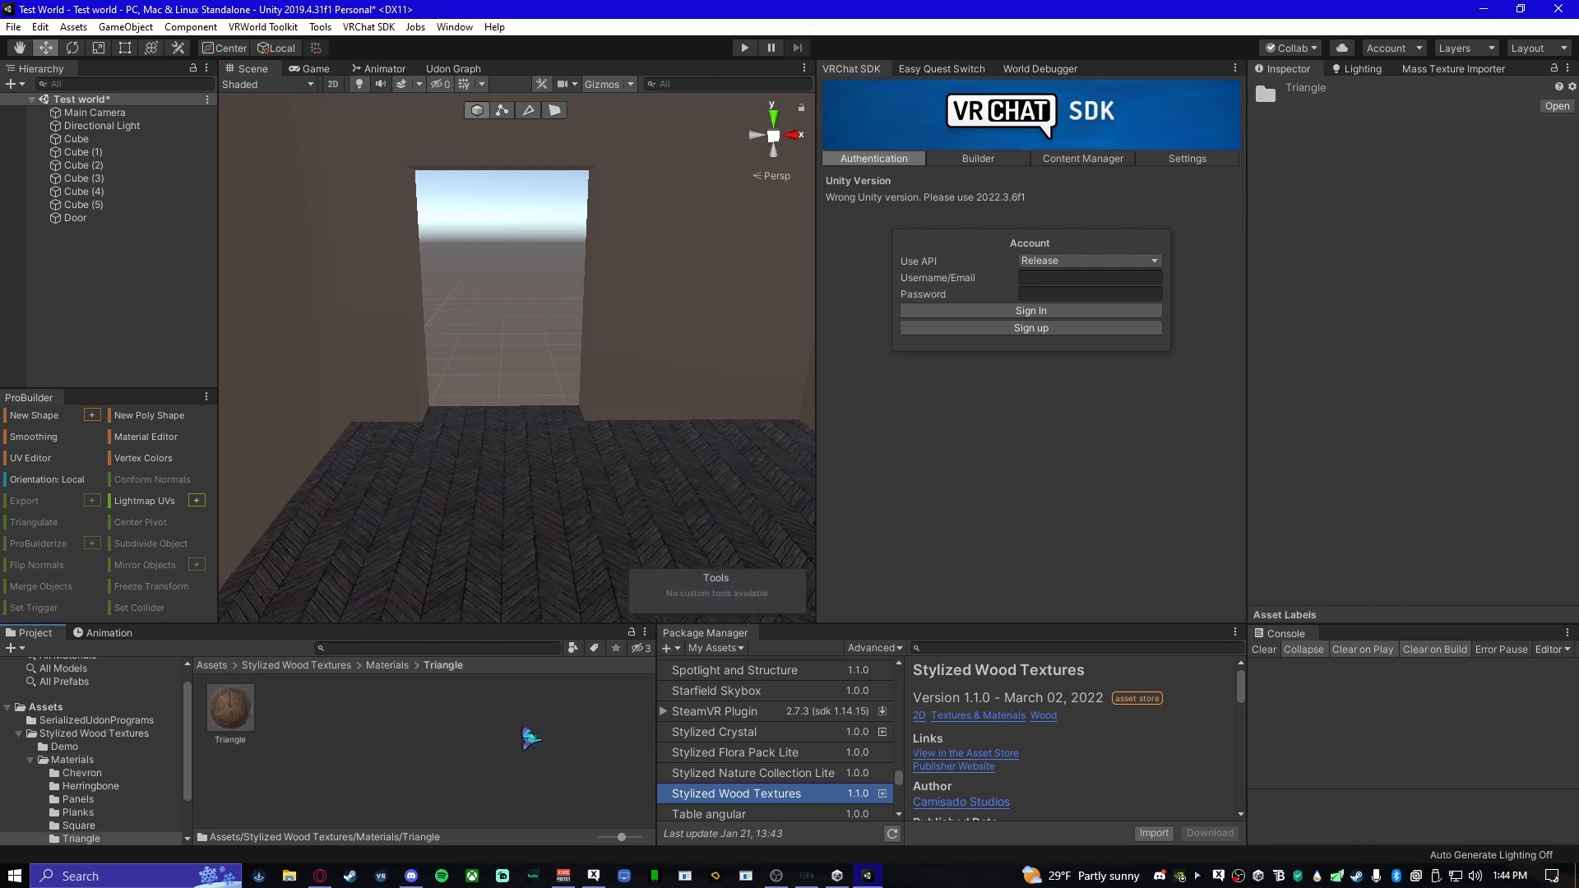
drag(228, 710, 433, 465)
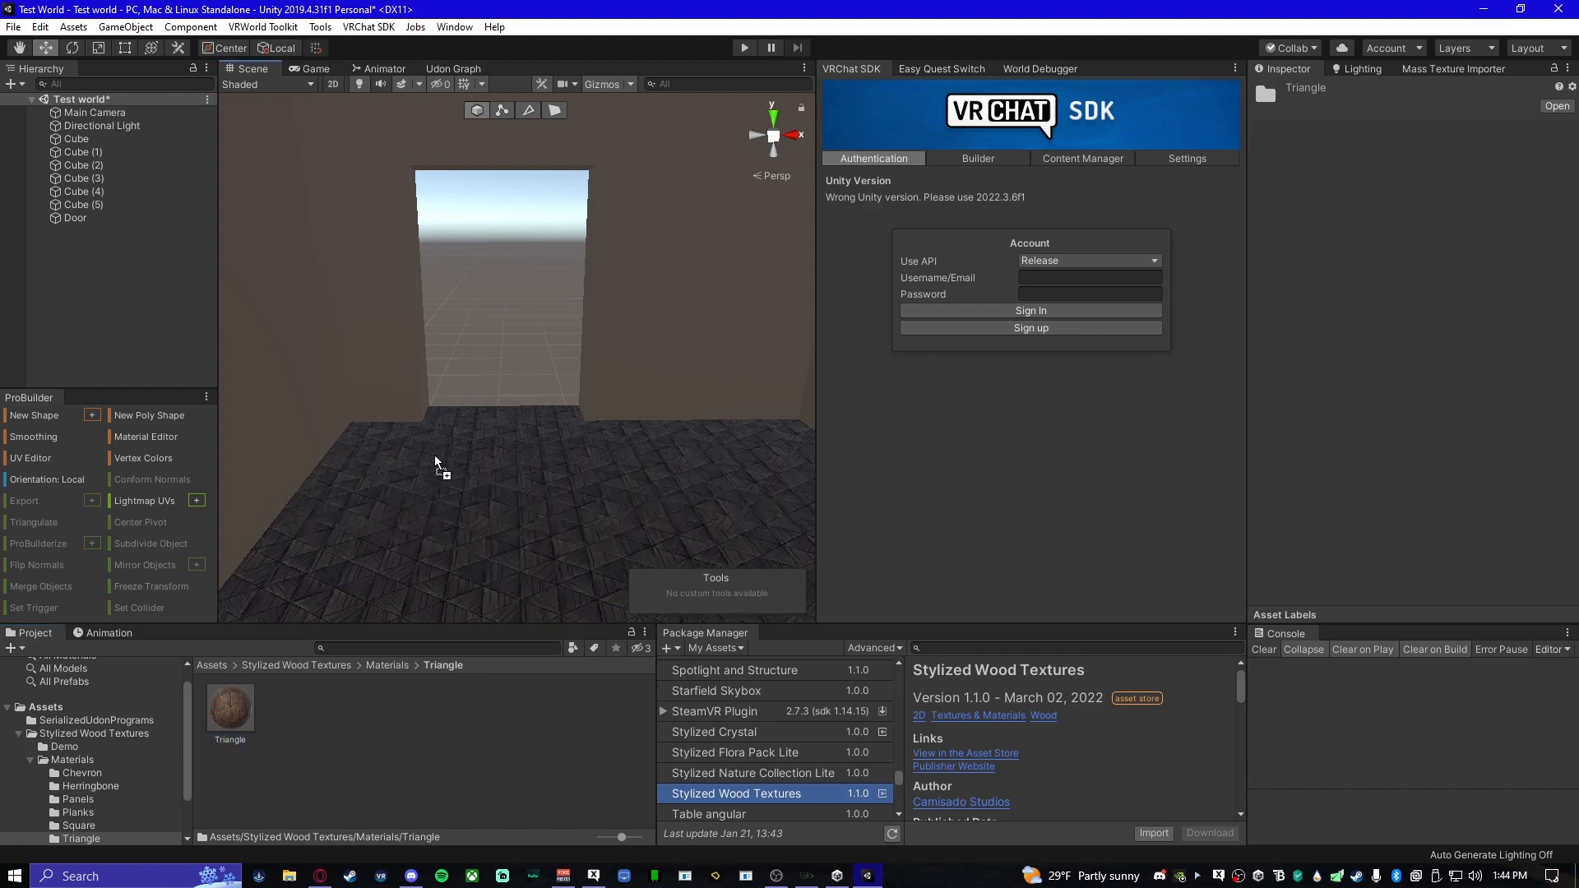
click(393, 666)
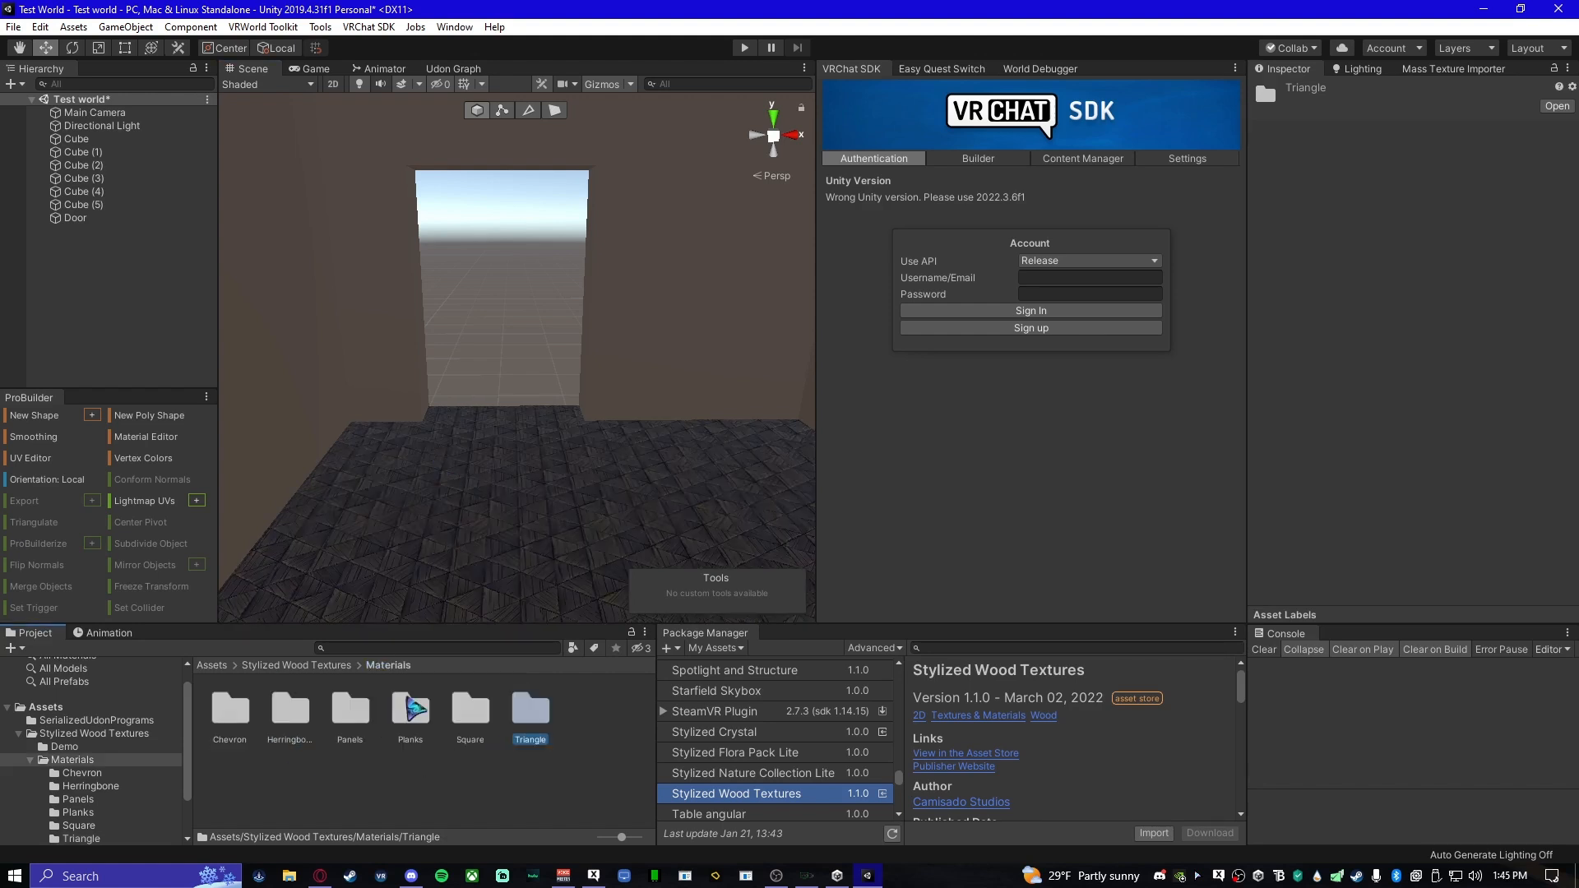
click(471, 712)
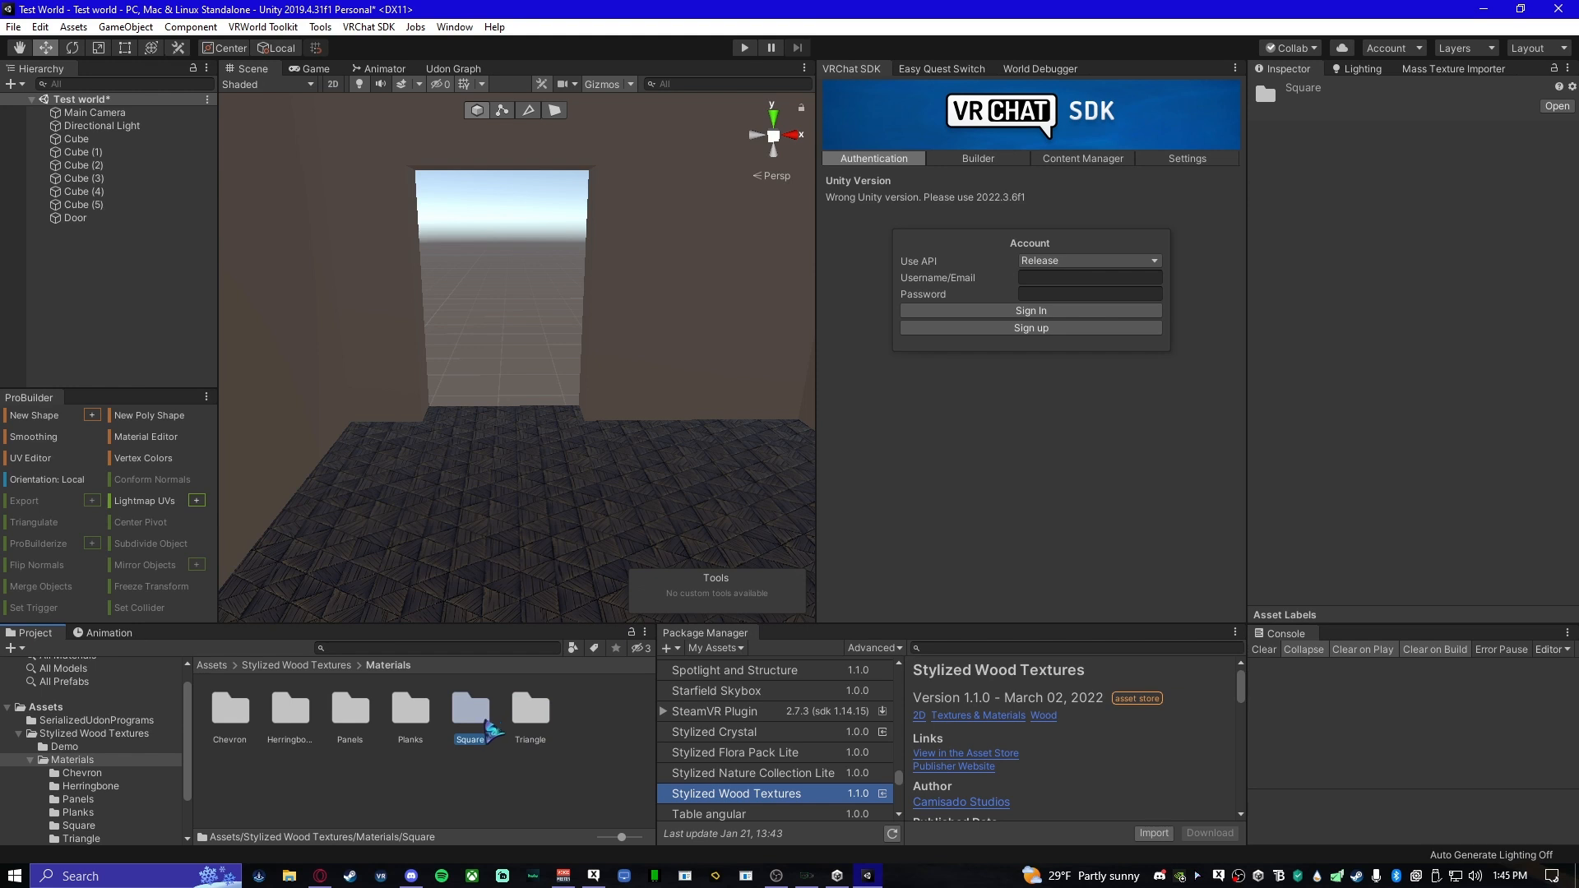
double_click(411, 709)
drag(230, 713, 435, 520)
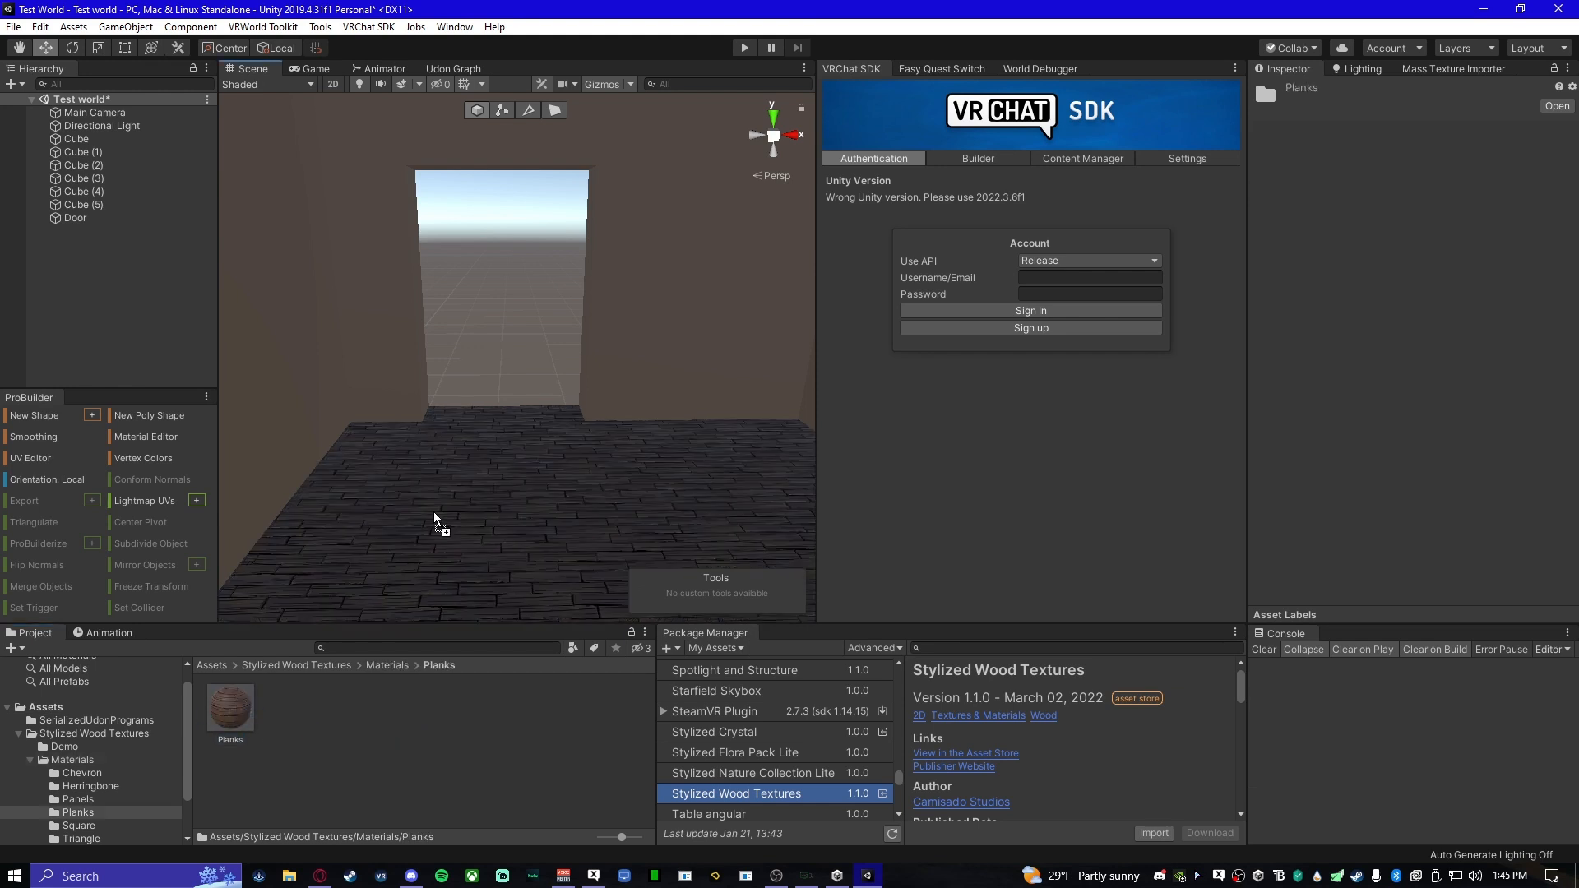
Return to the wood materials folders and put the Chevron material back on the floor
click(385, 667)
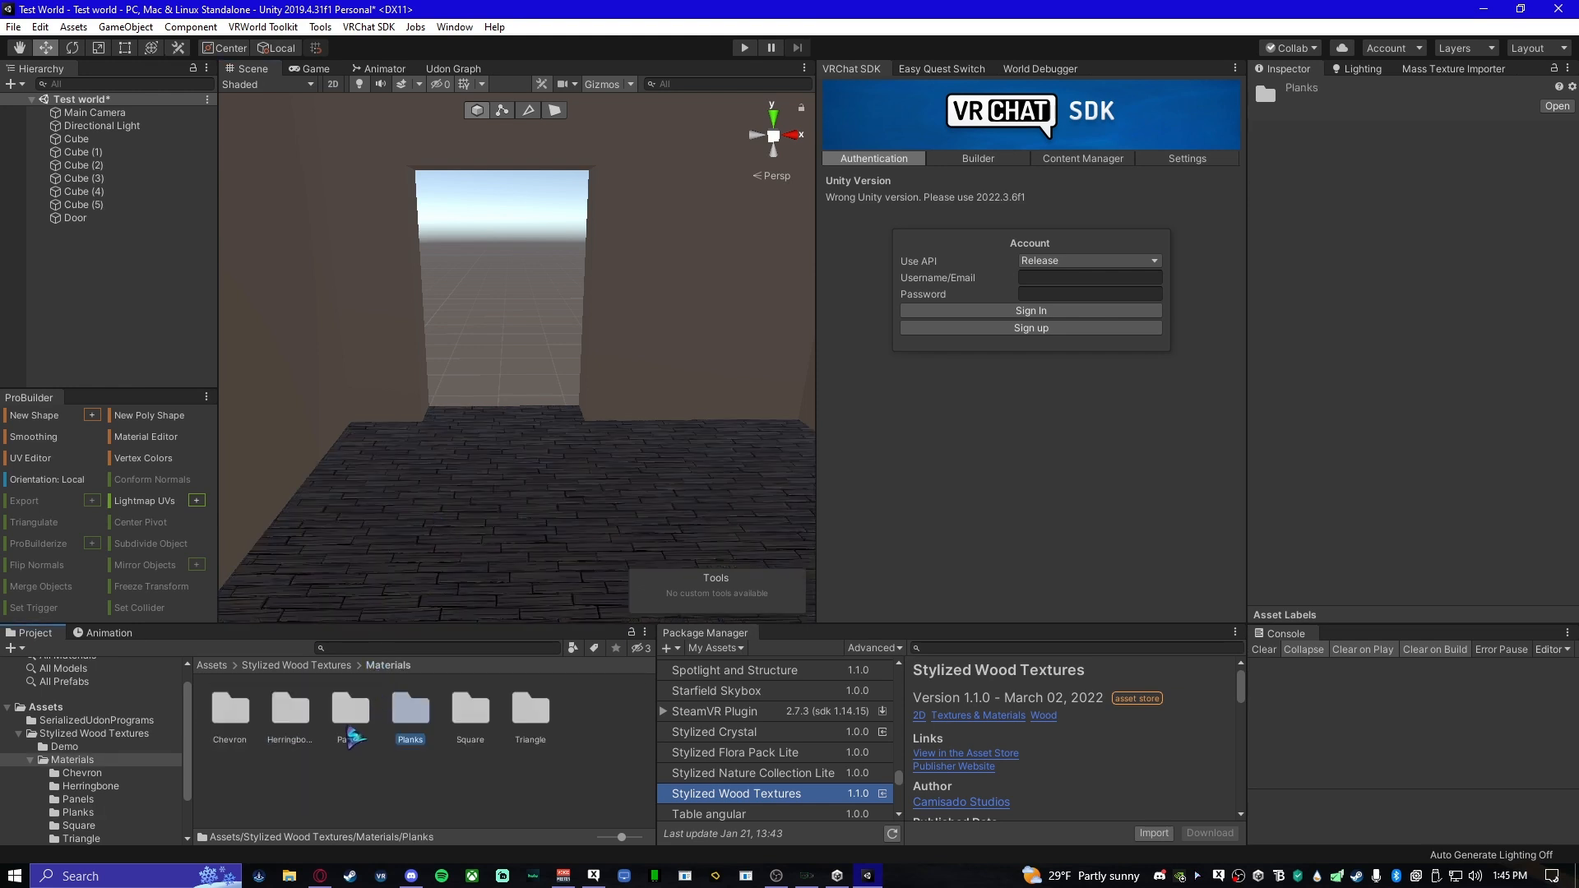
double_click(351, 736)
drag(229, 724, 468, 518)
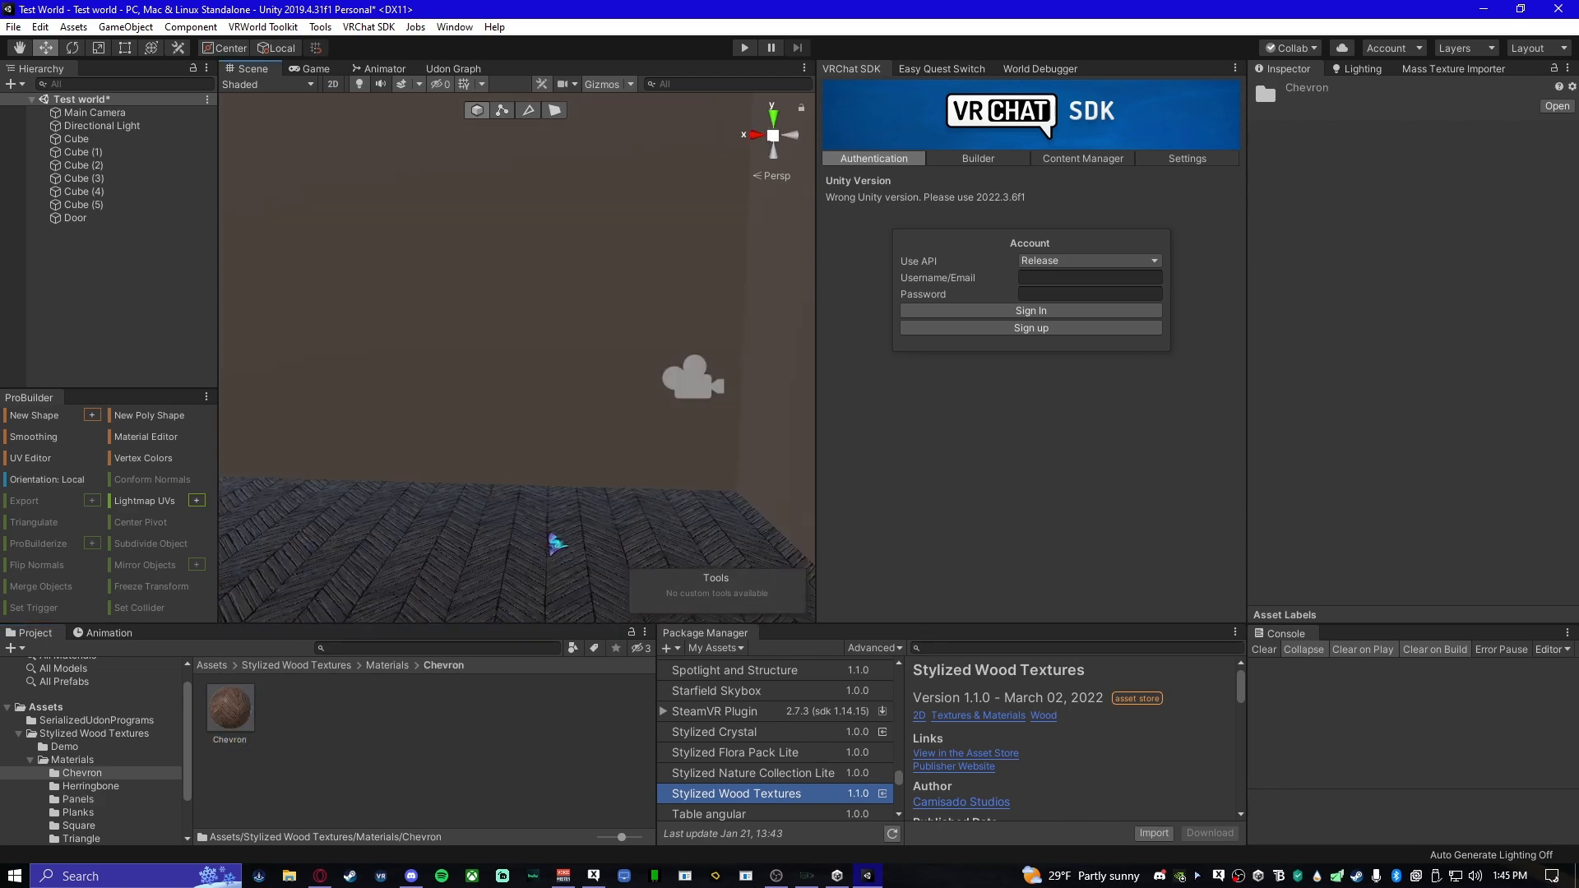
Set the floor's Chevron material to a Height Map value of 0.0191 and a Smoothness of 0.271, and check the result in the scene
right_drag(550, 535, 493, 557)
click(220, 707)
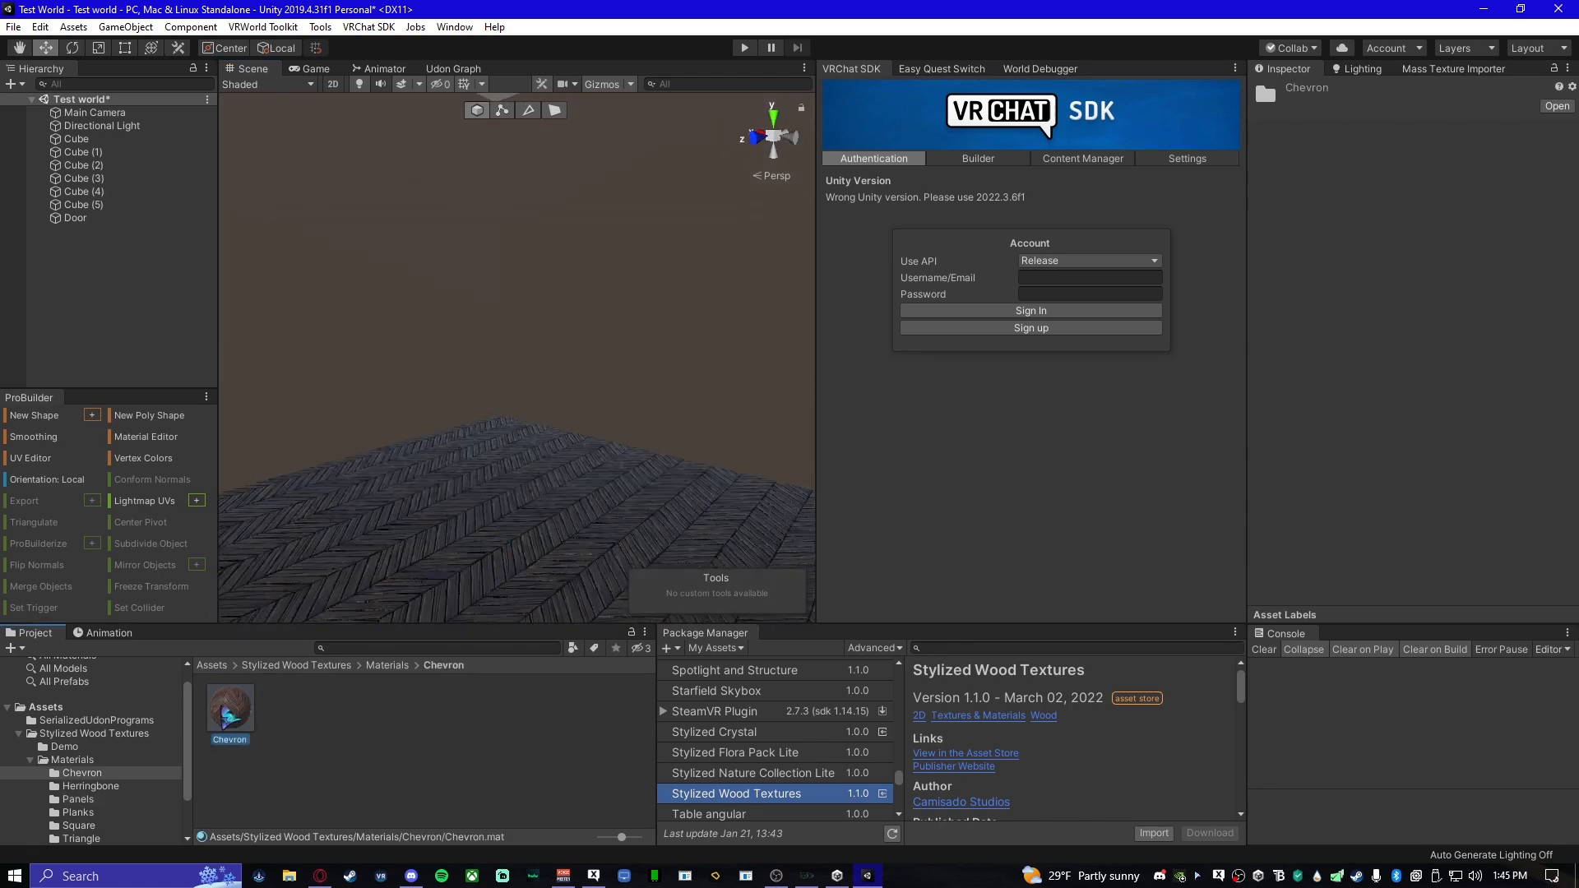
click(526, 590)
scroll(1357, 444, down, 5)
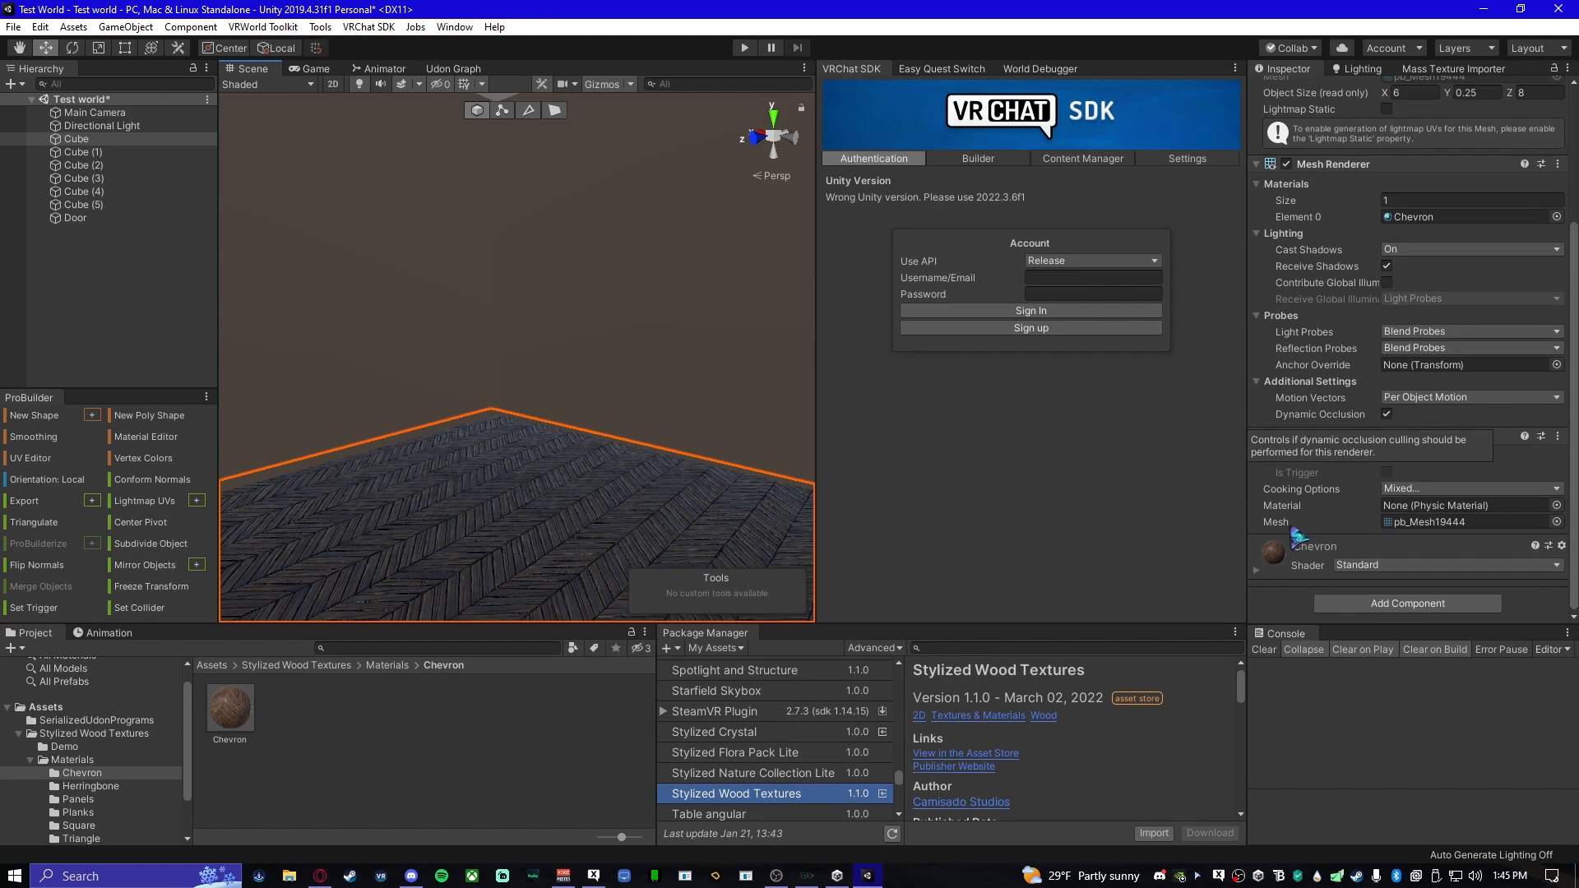
click(1281, 566)
scroll(1398, 411, down, 6)
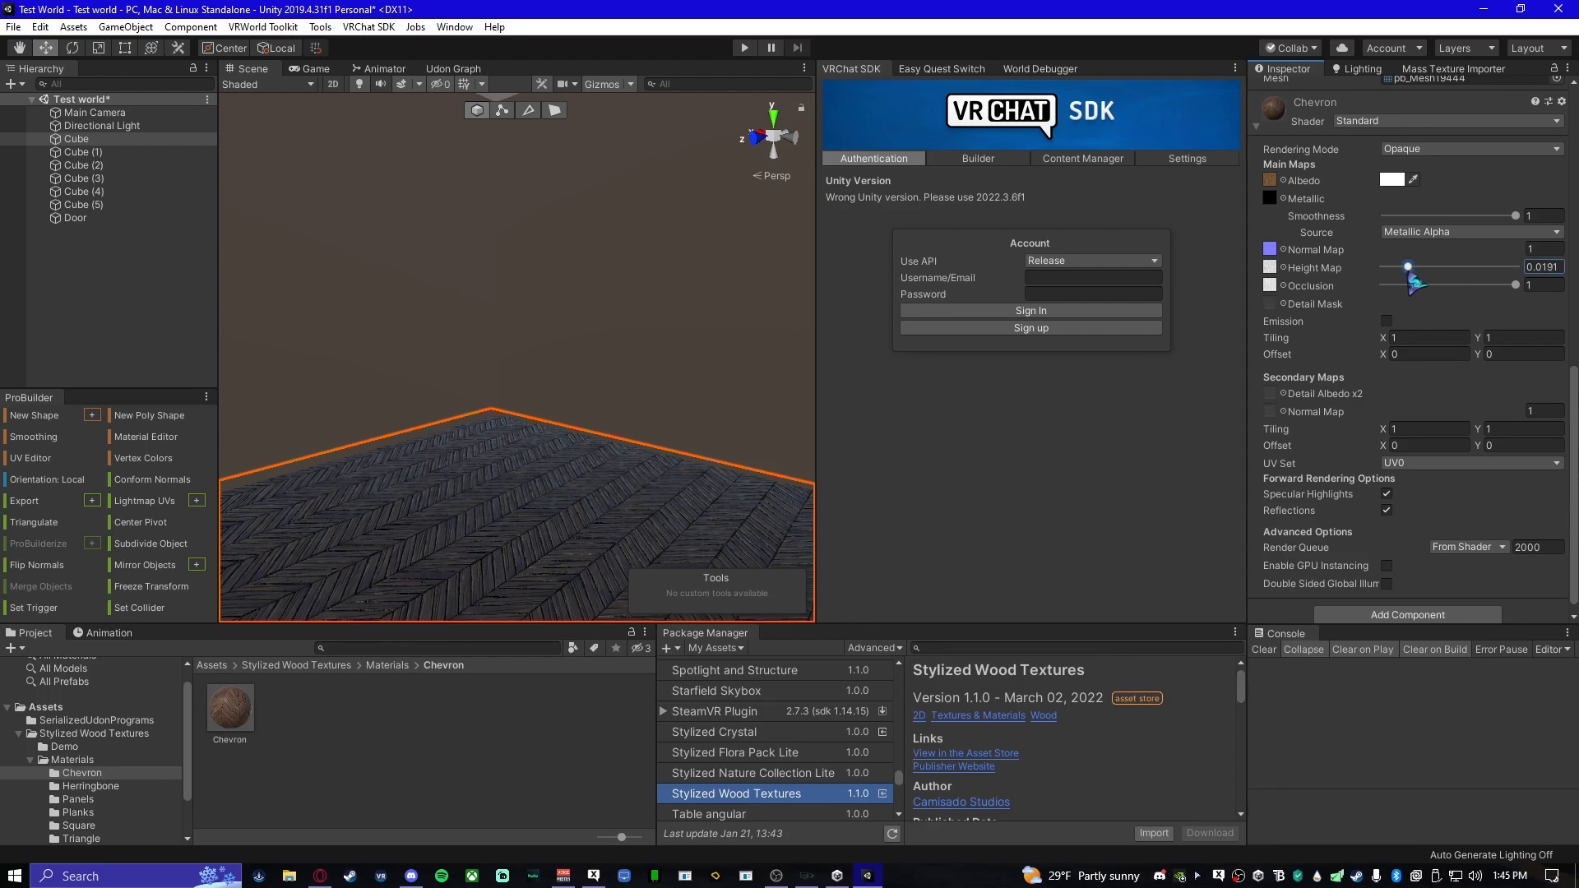
drag(1517, 219, 1424, 214)
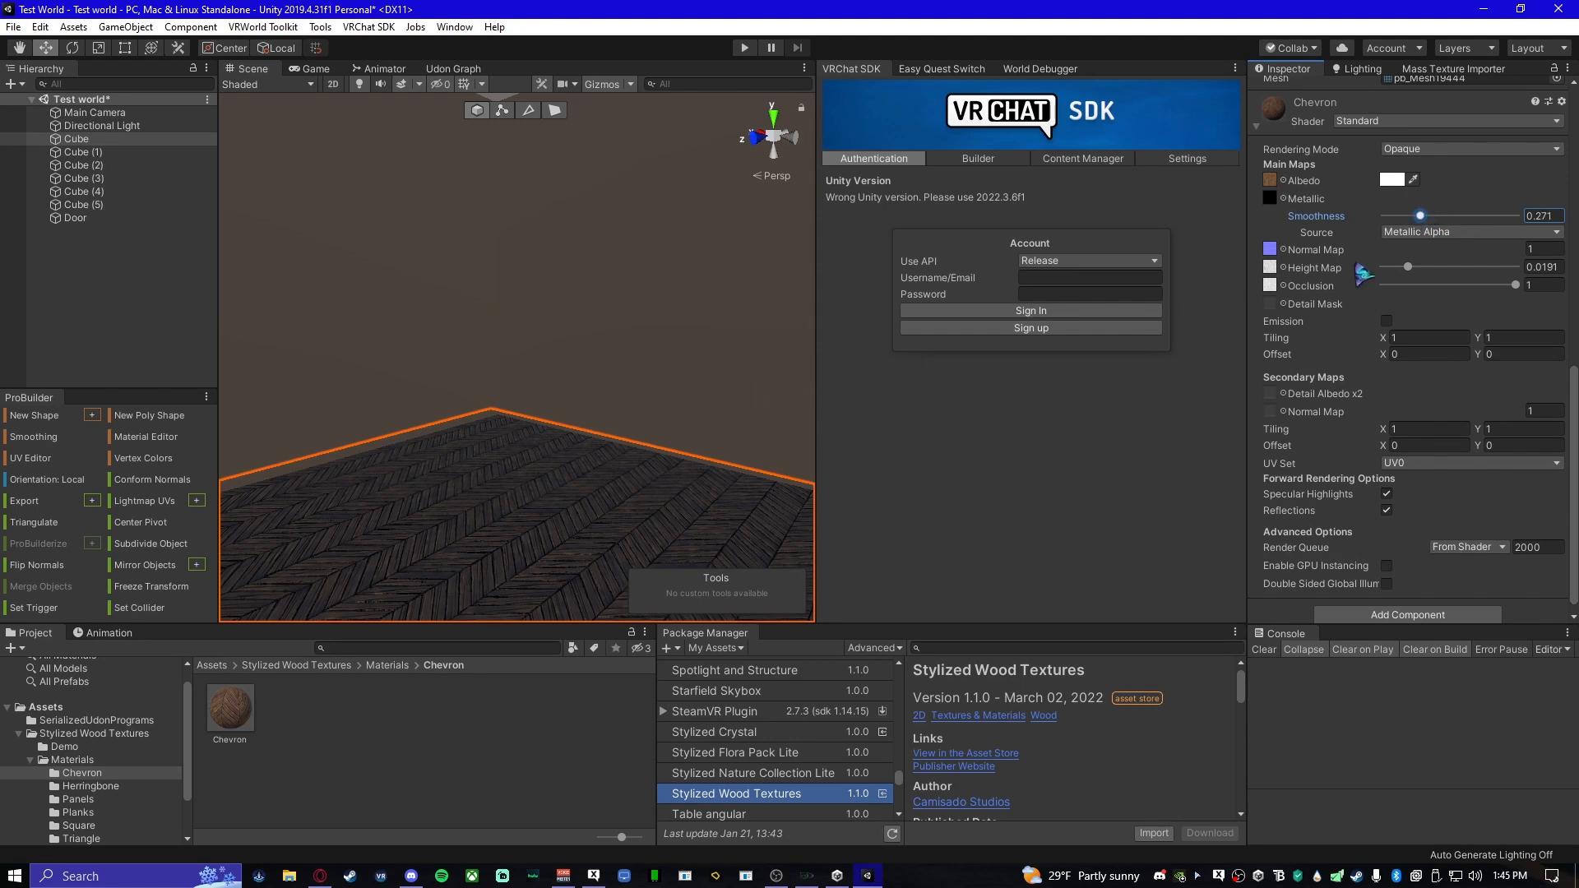
alt+drag(574, 446, 493, 494)
right_drag(494, 494, 623, 497)
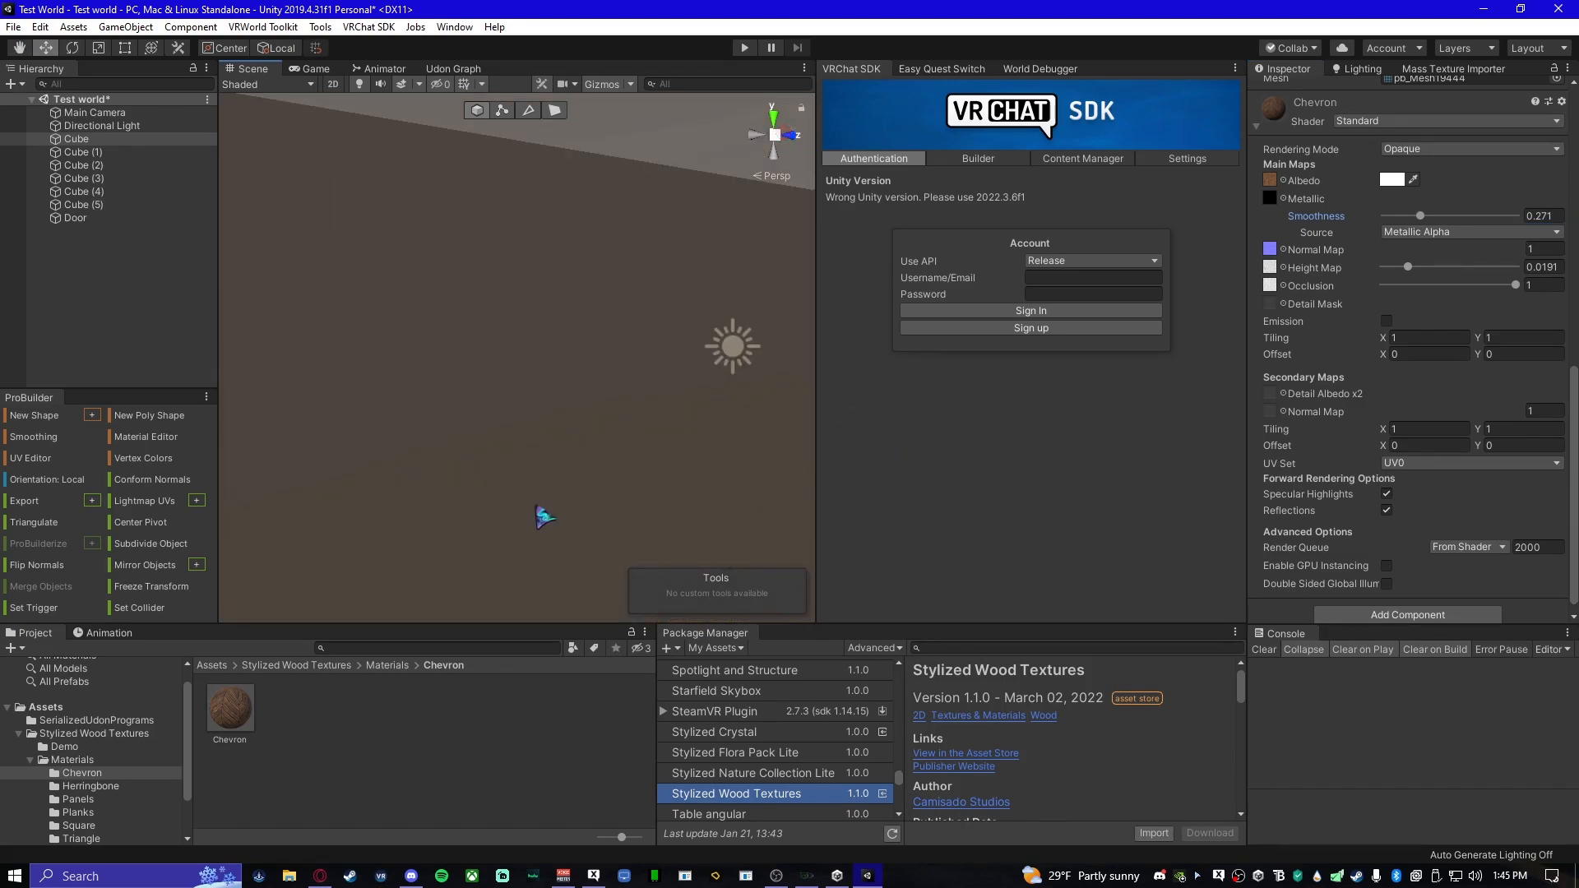
Look over the Chevron floor and the doorway around the room, and select the floor to show its material maps
right_drag(460, 527, 569, 541)
right_drag(560, 459, 556, 452)
click(580, 401)
right_drag(528, 518, 549, 585)
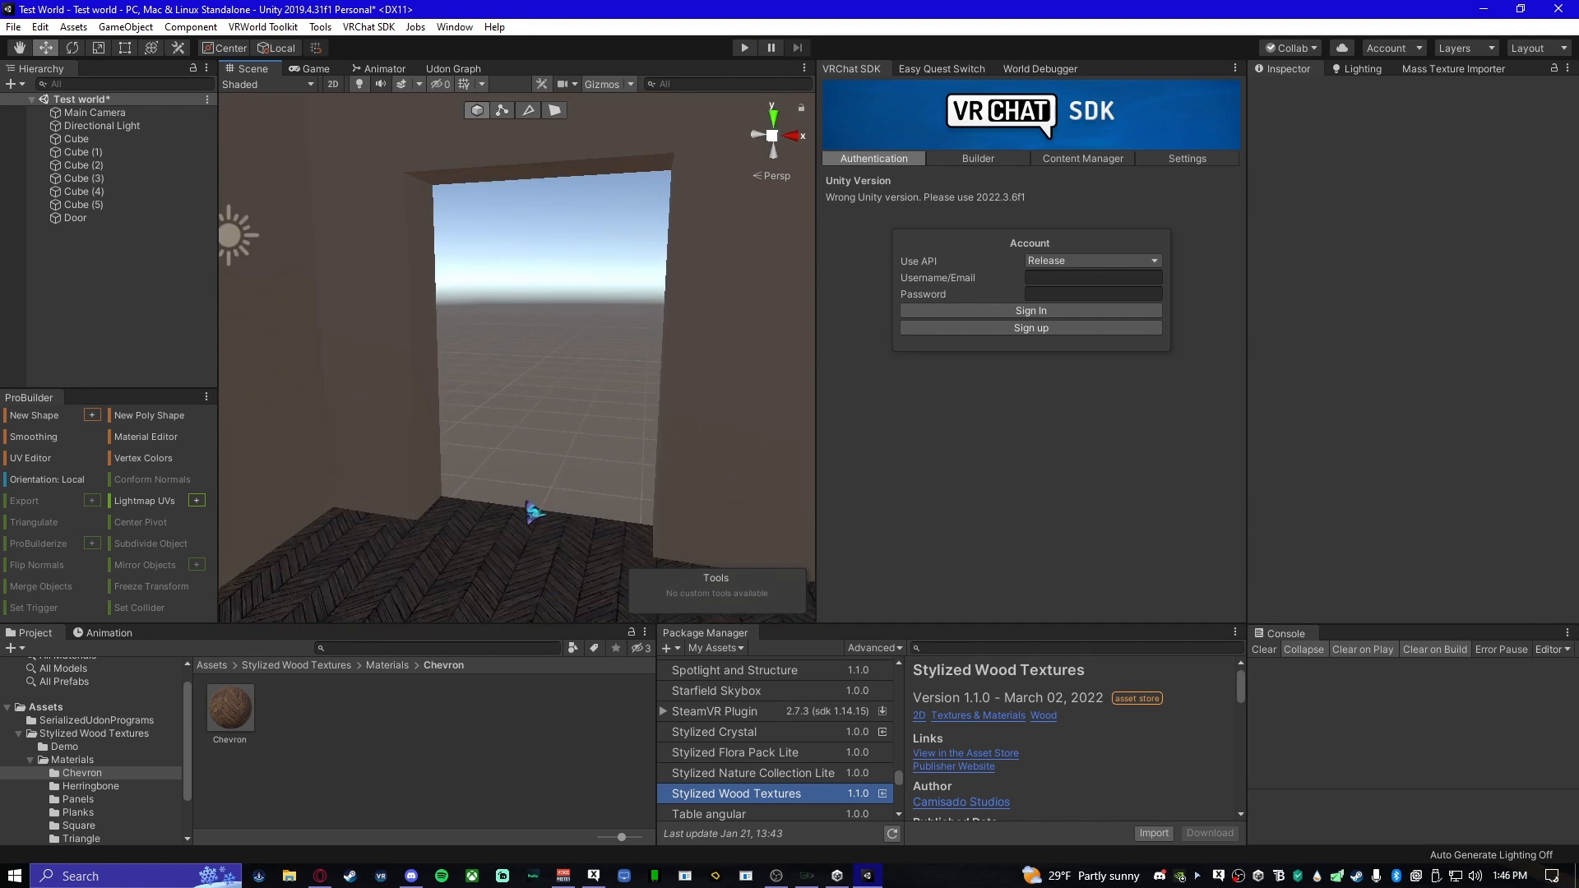
right_drag(532, 511, 658, 580)
right_drag(530, 529, 877, 403)
click(237, 714)
click(612, 571)
scroll(1410, 491, down, 10)
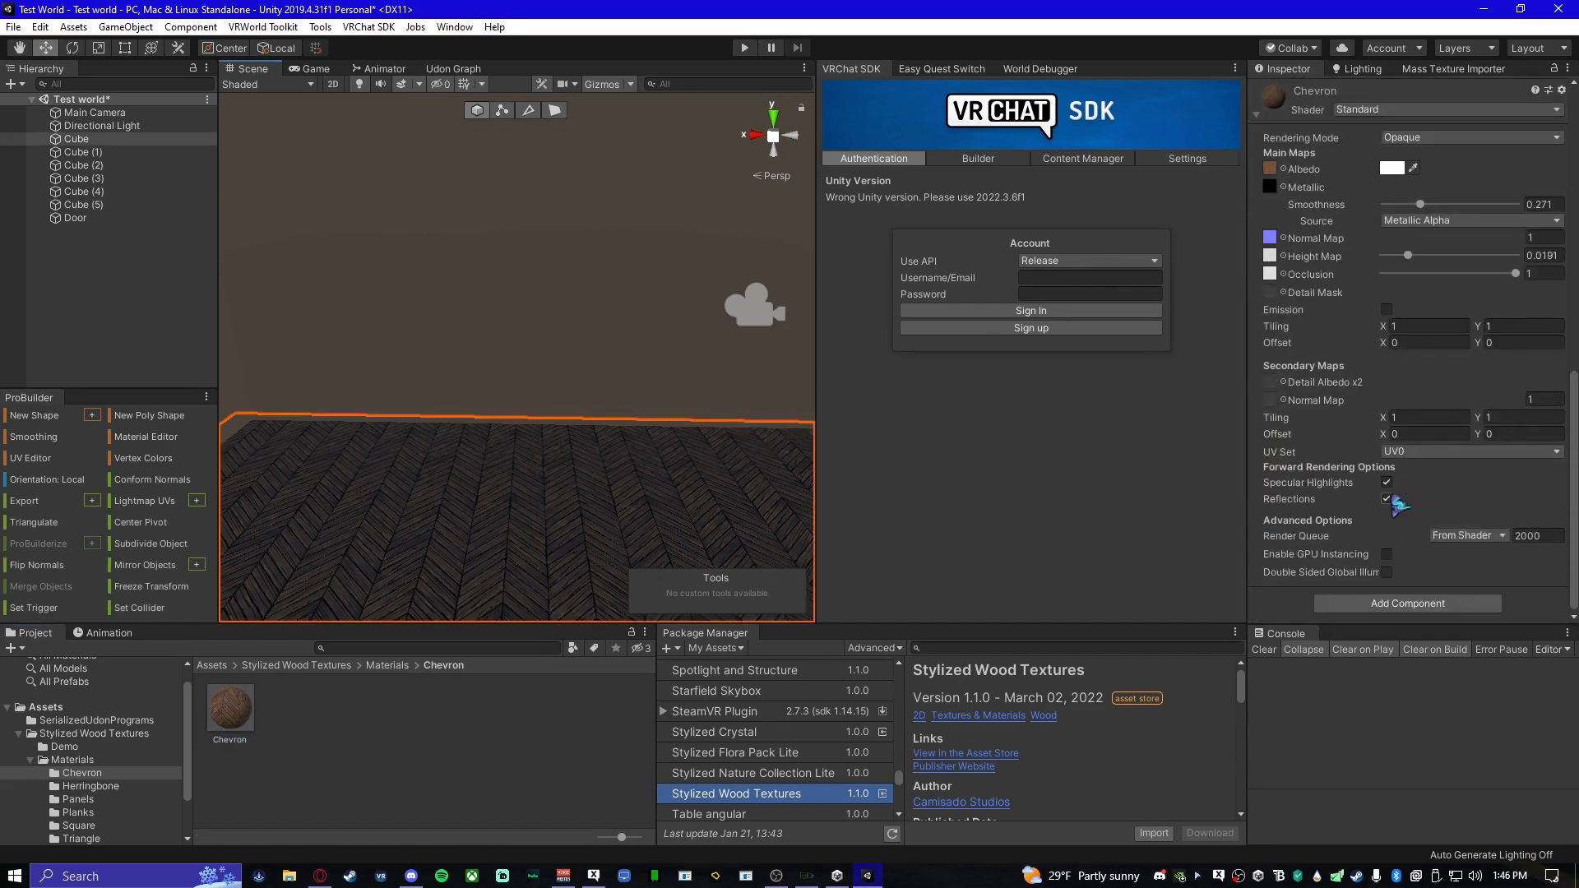
View the Chevron material's Albedo texture in the image viewer at a reduced window size, and minimize it
double_click(1273, 173)
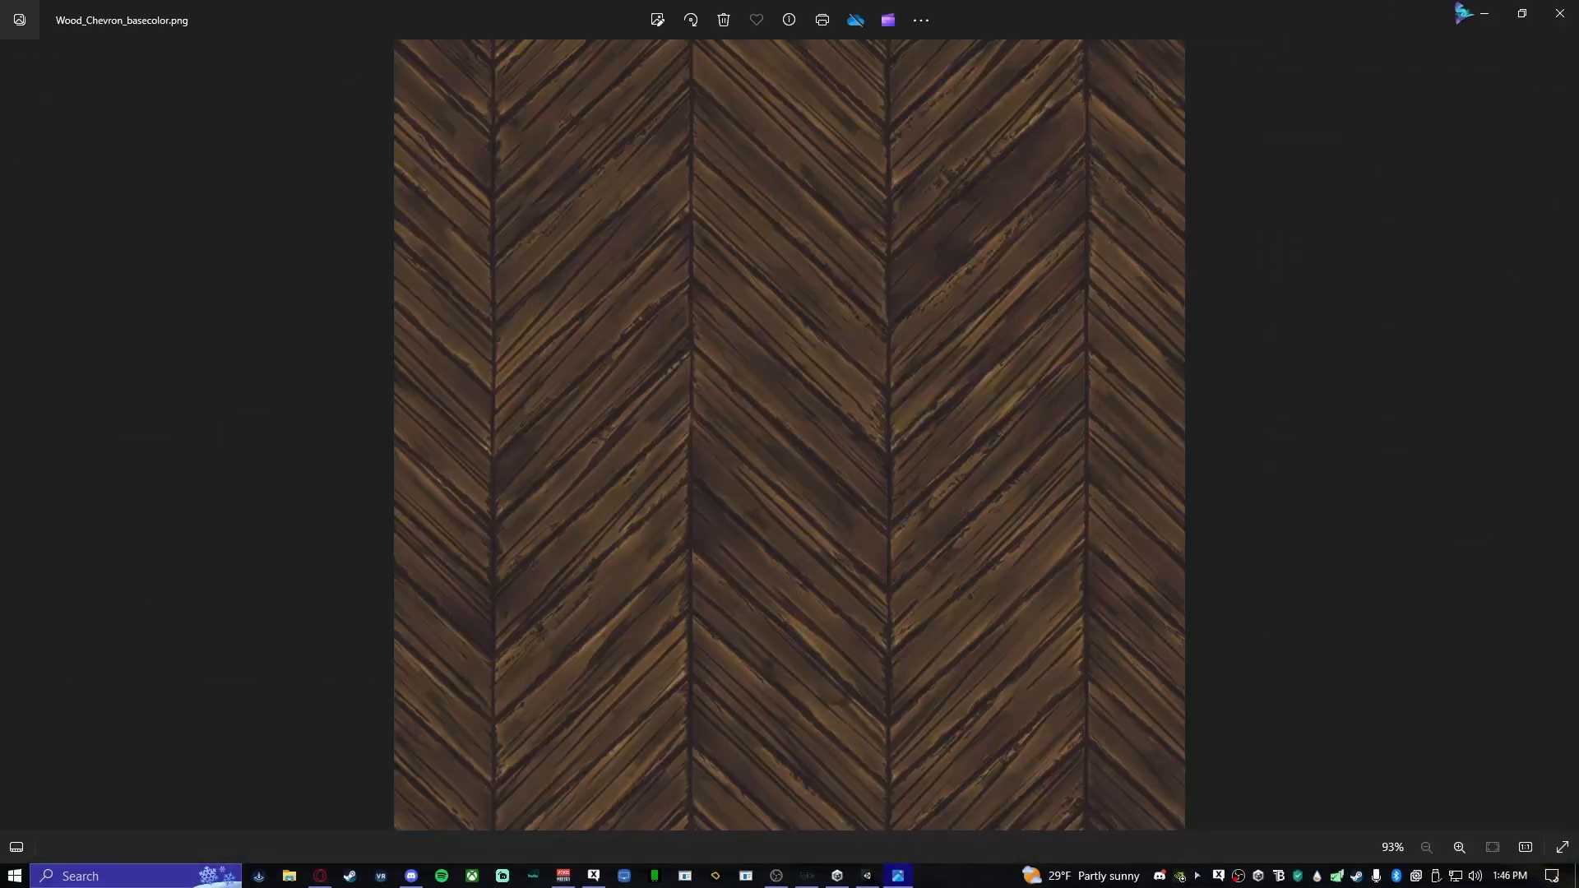
double_click(1363, 34)
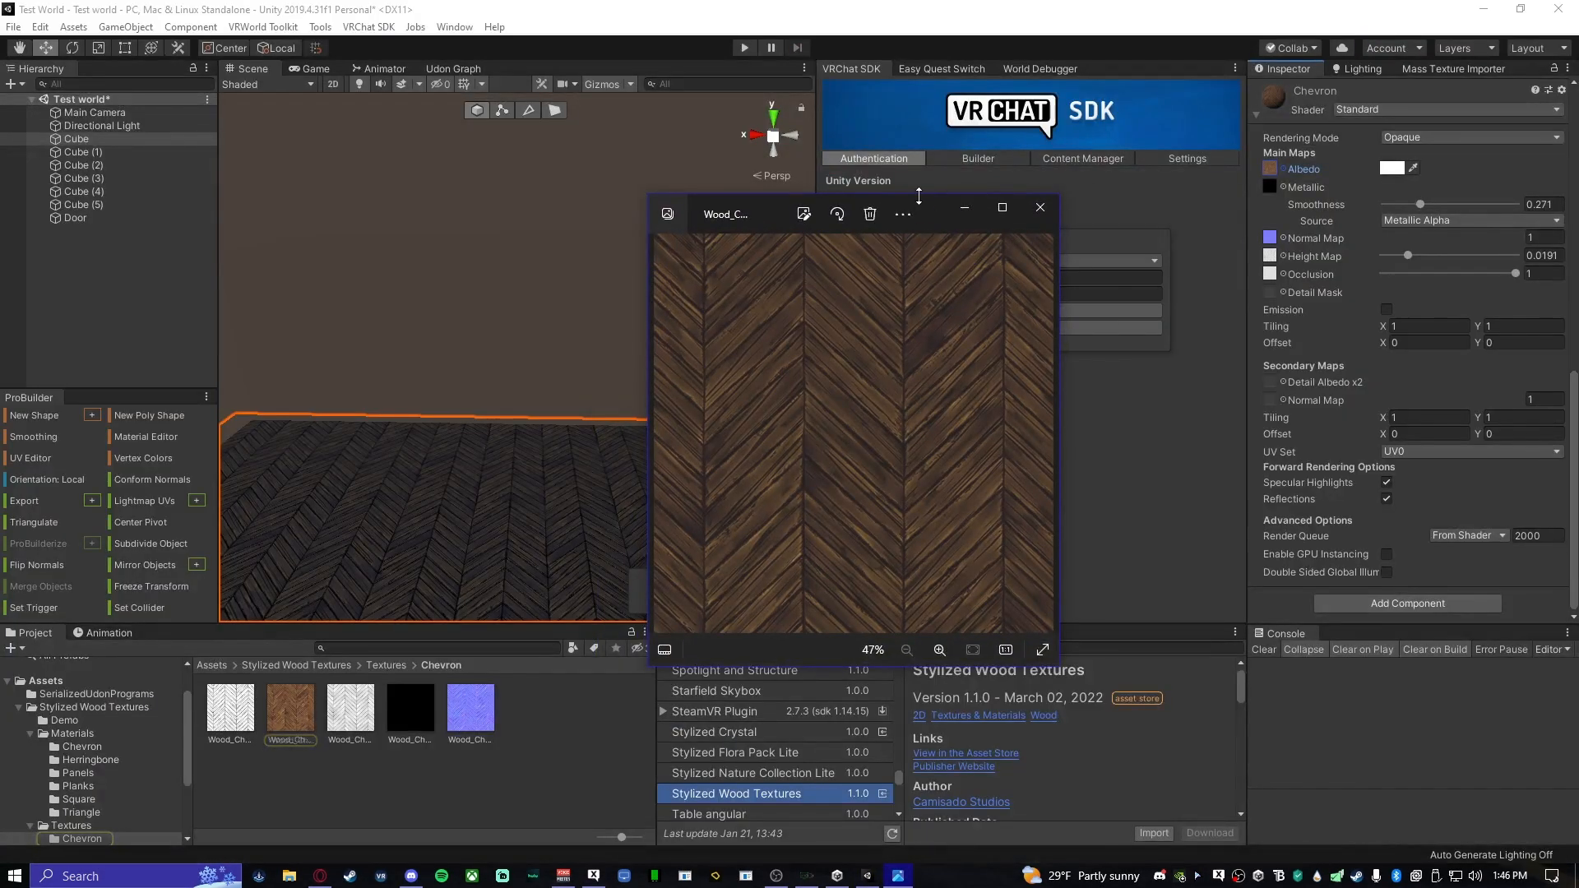
drag(931, 221, 1054, 147)
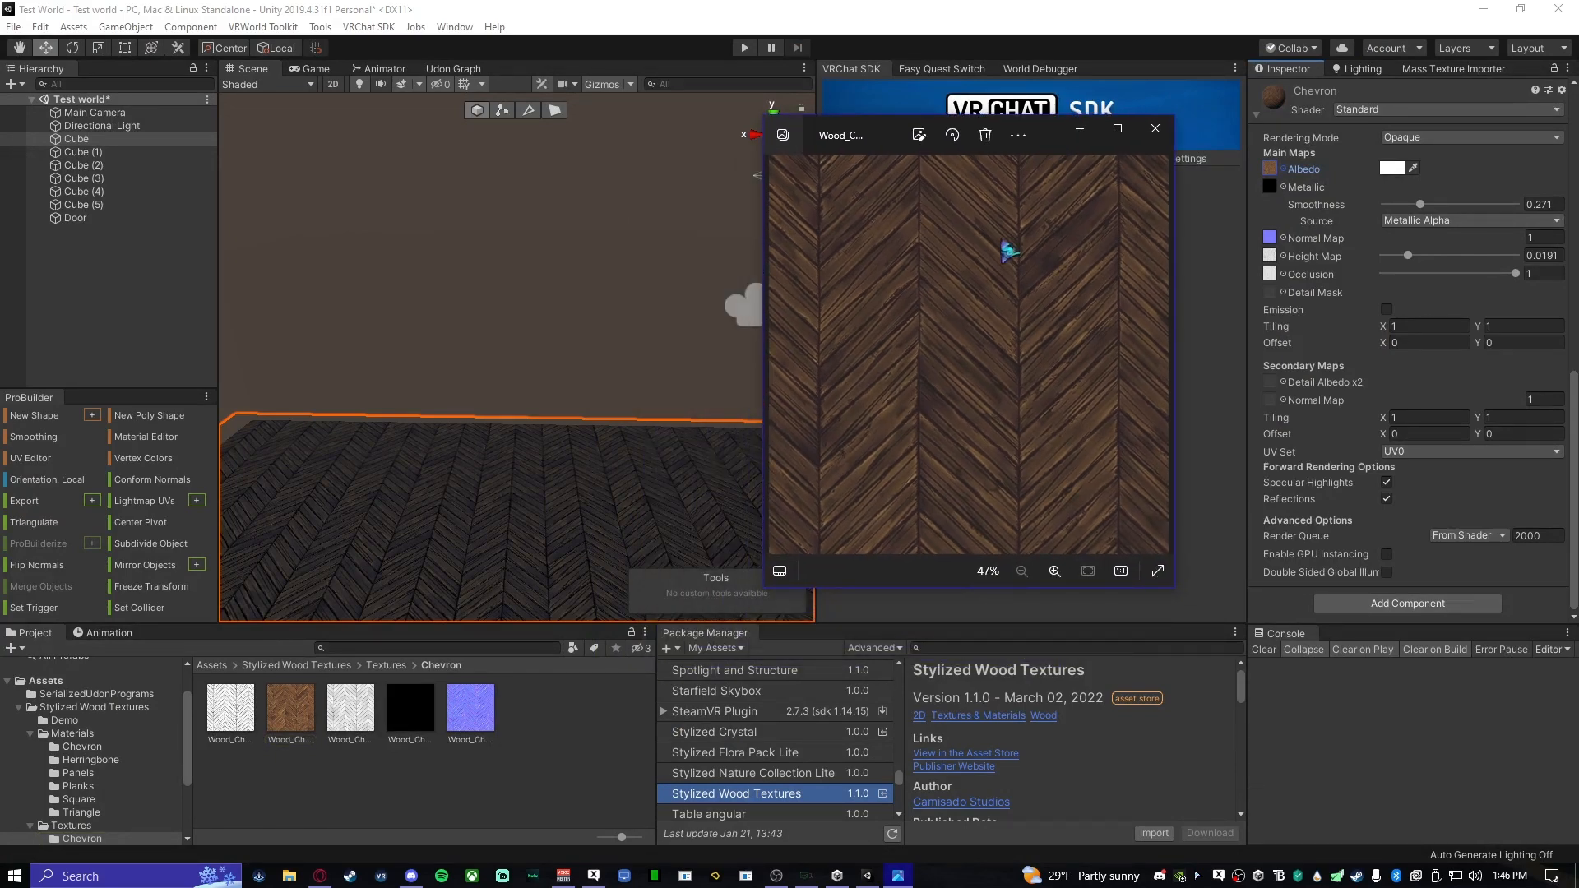
click(1082, 130)
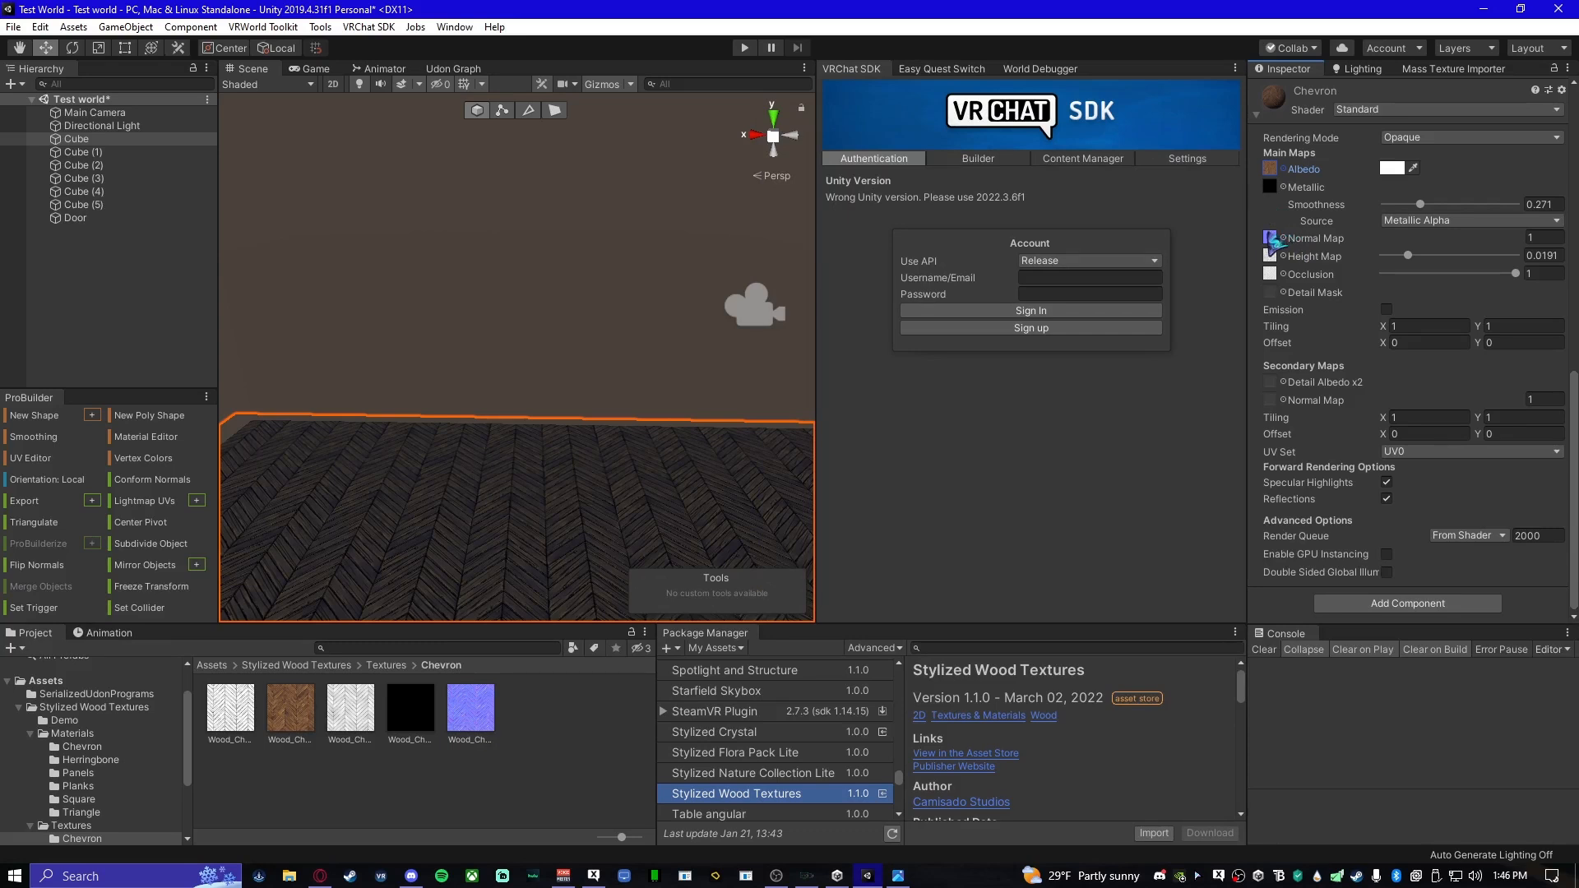
Open the Chevron material's Normal Map, Height Map and Occlusion textures in separate image viewer windows to examine them
double_click(1272, 240)
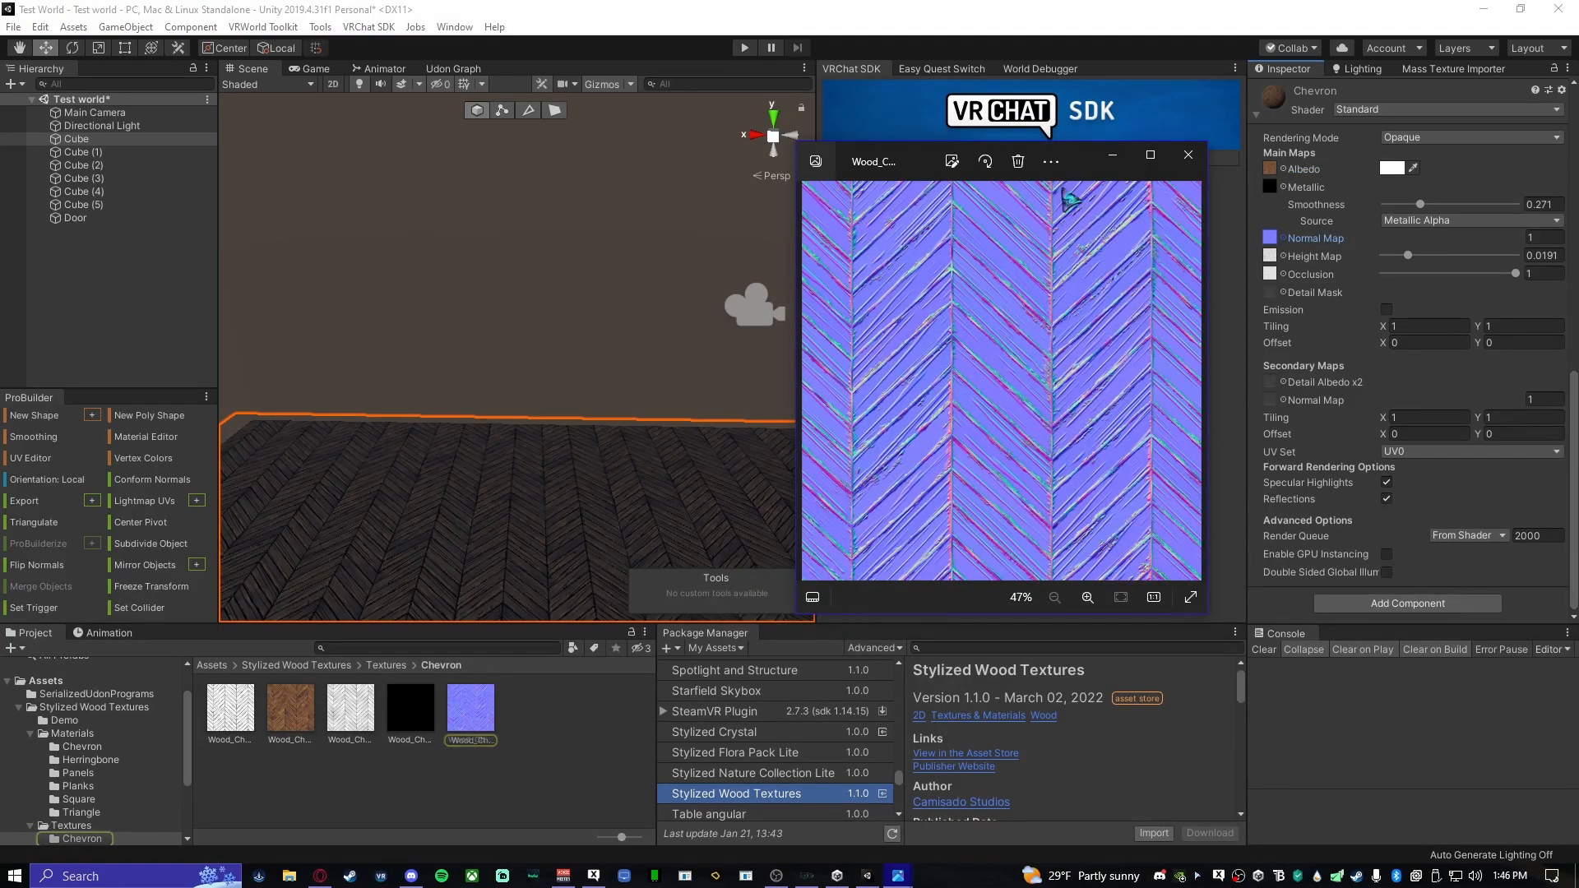
drag(1088, 163, 750, 105)
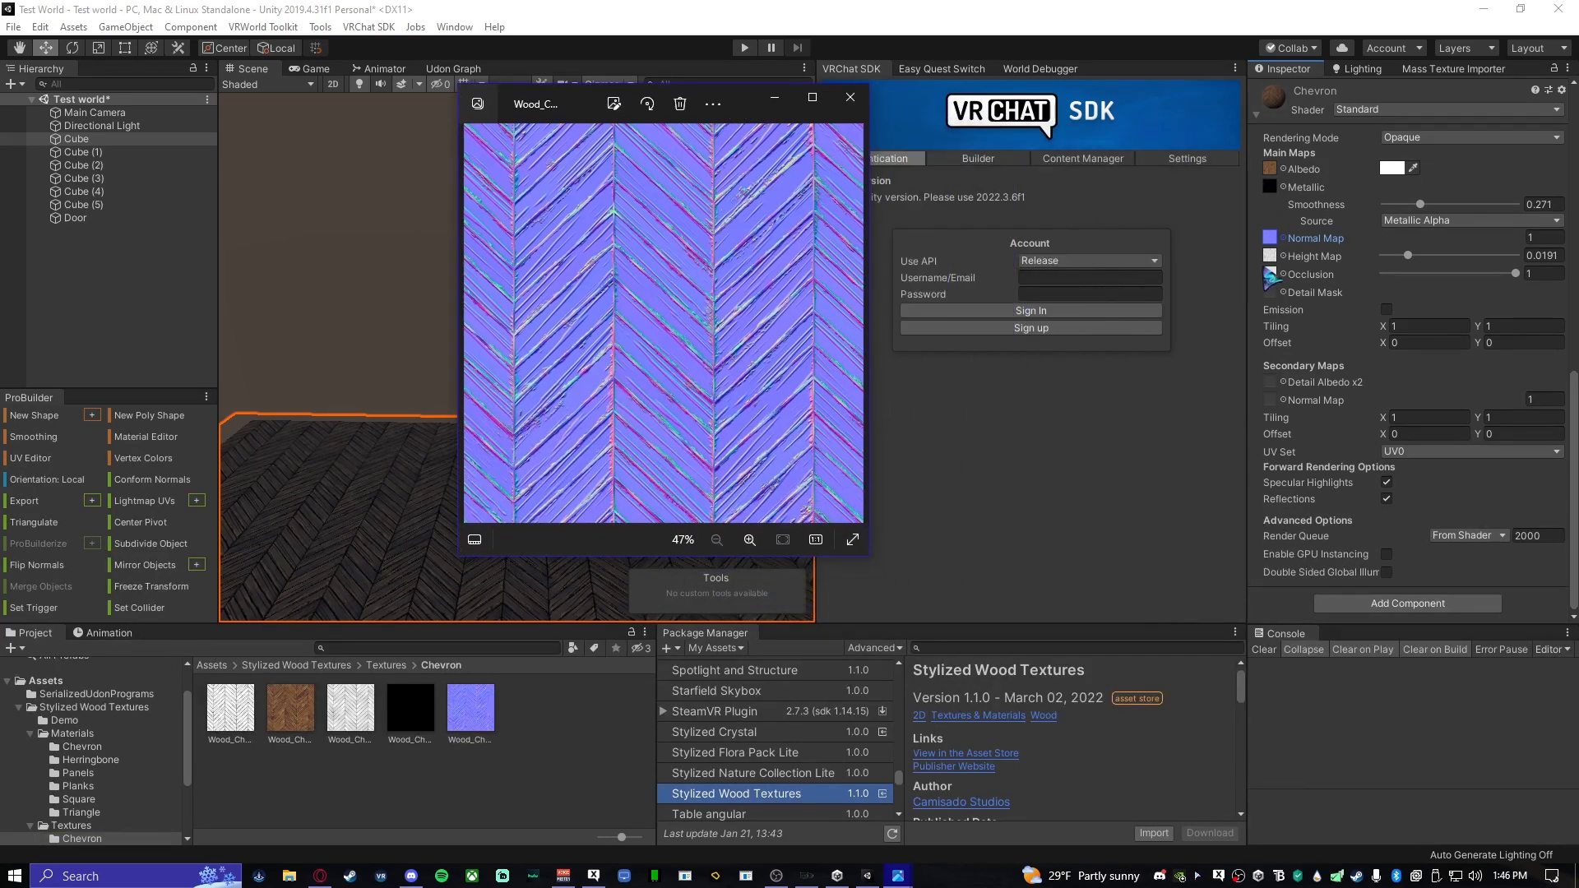
double_click(1270, 256)
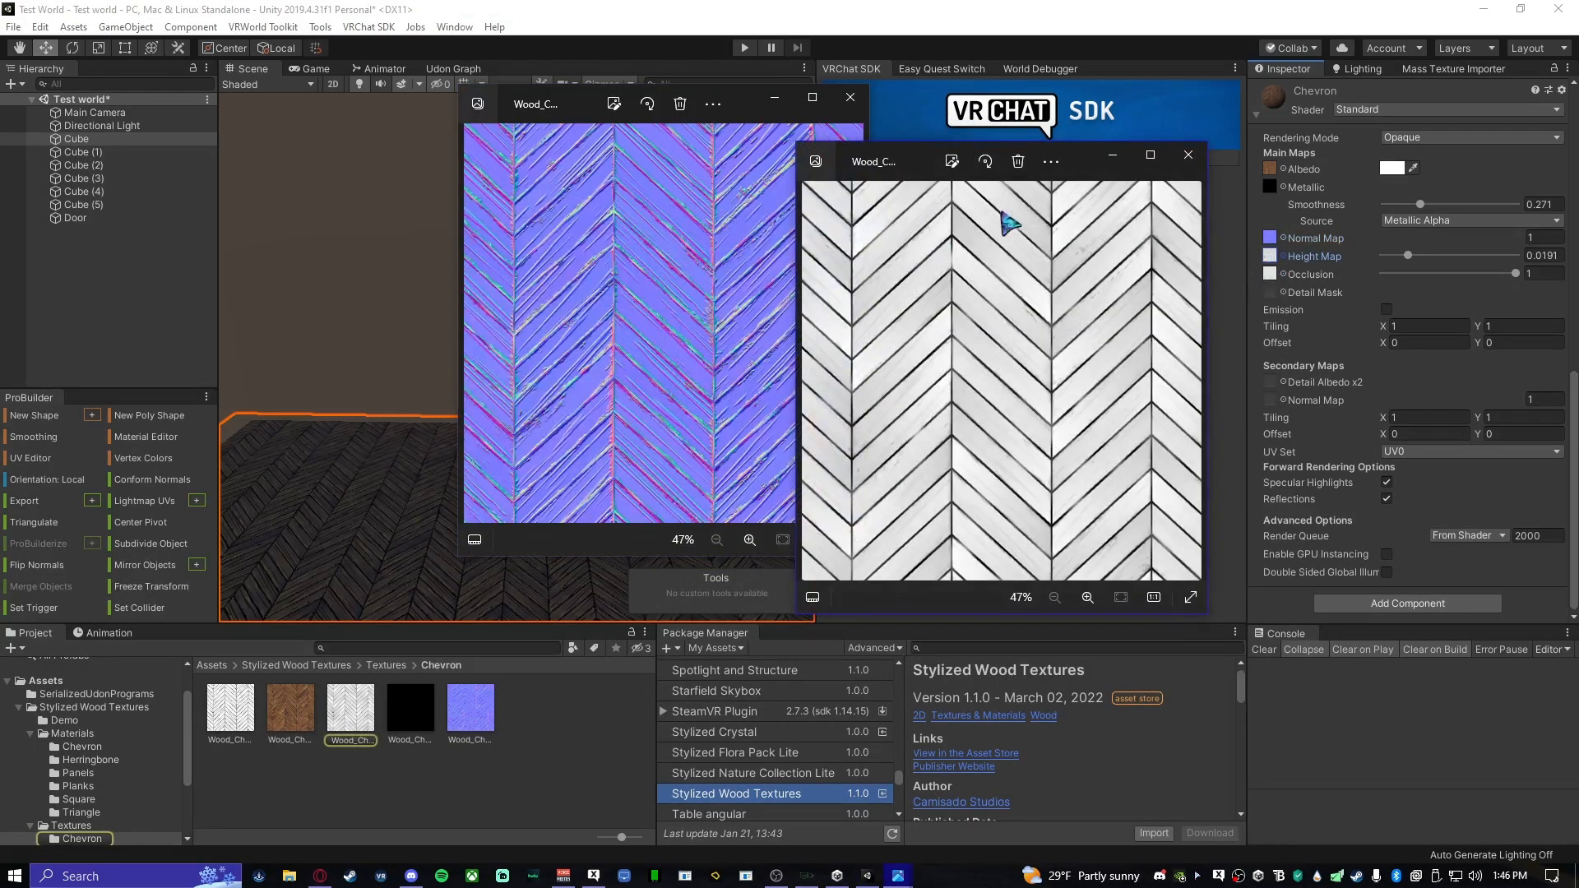
double_click(1270, 274)
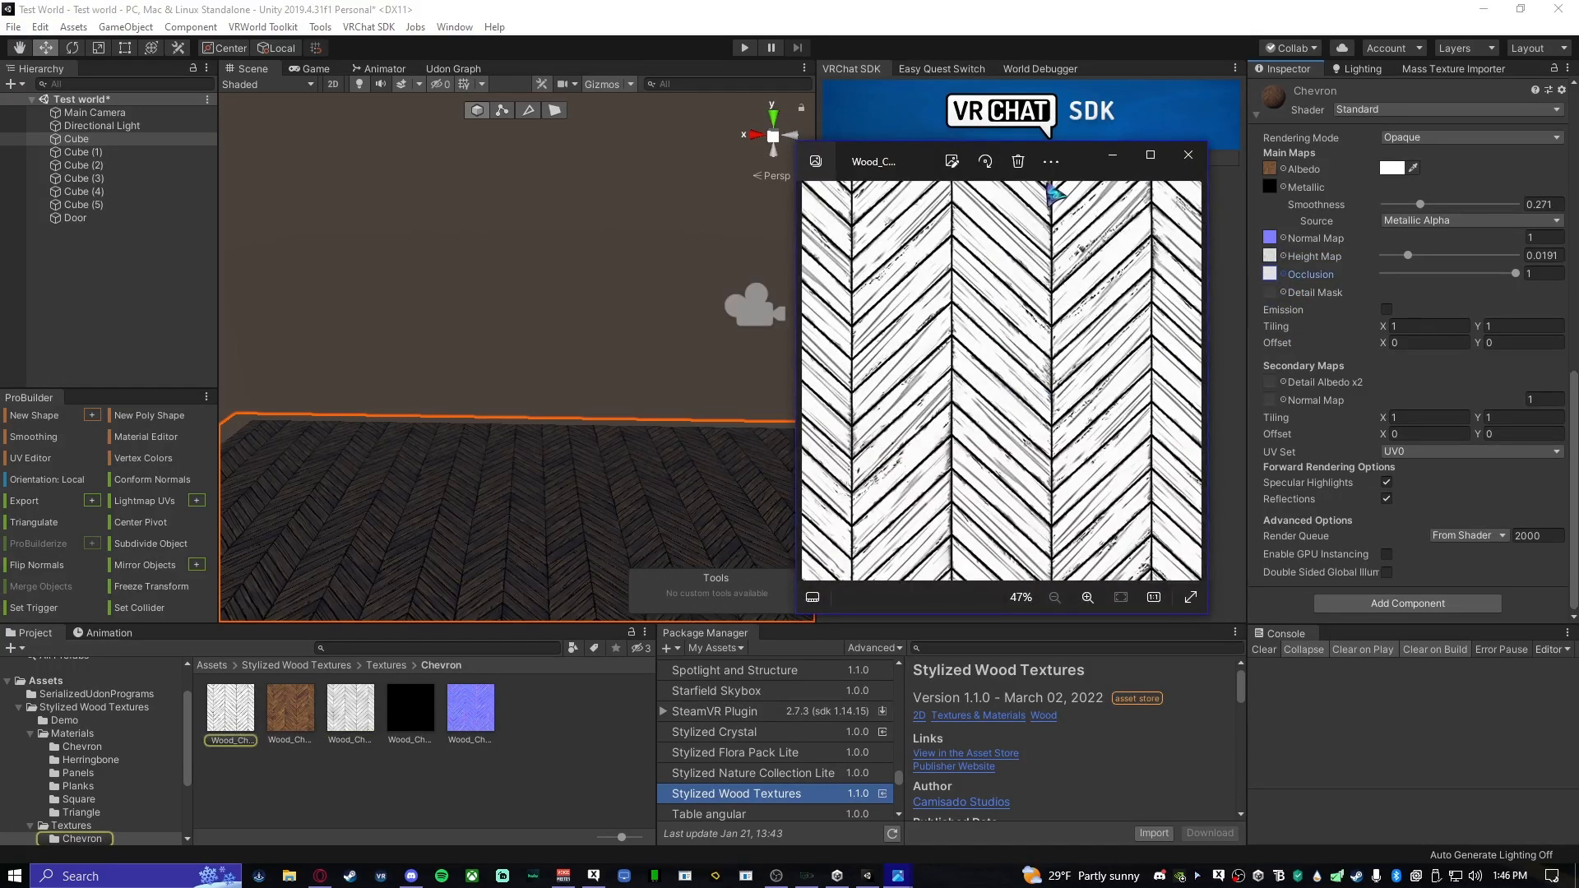
drag(1082, 172, 651, 237)
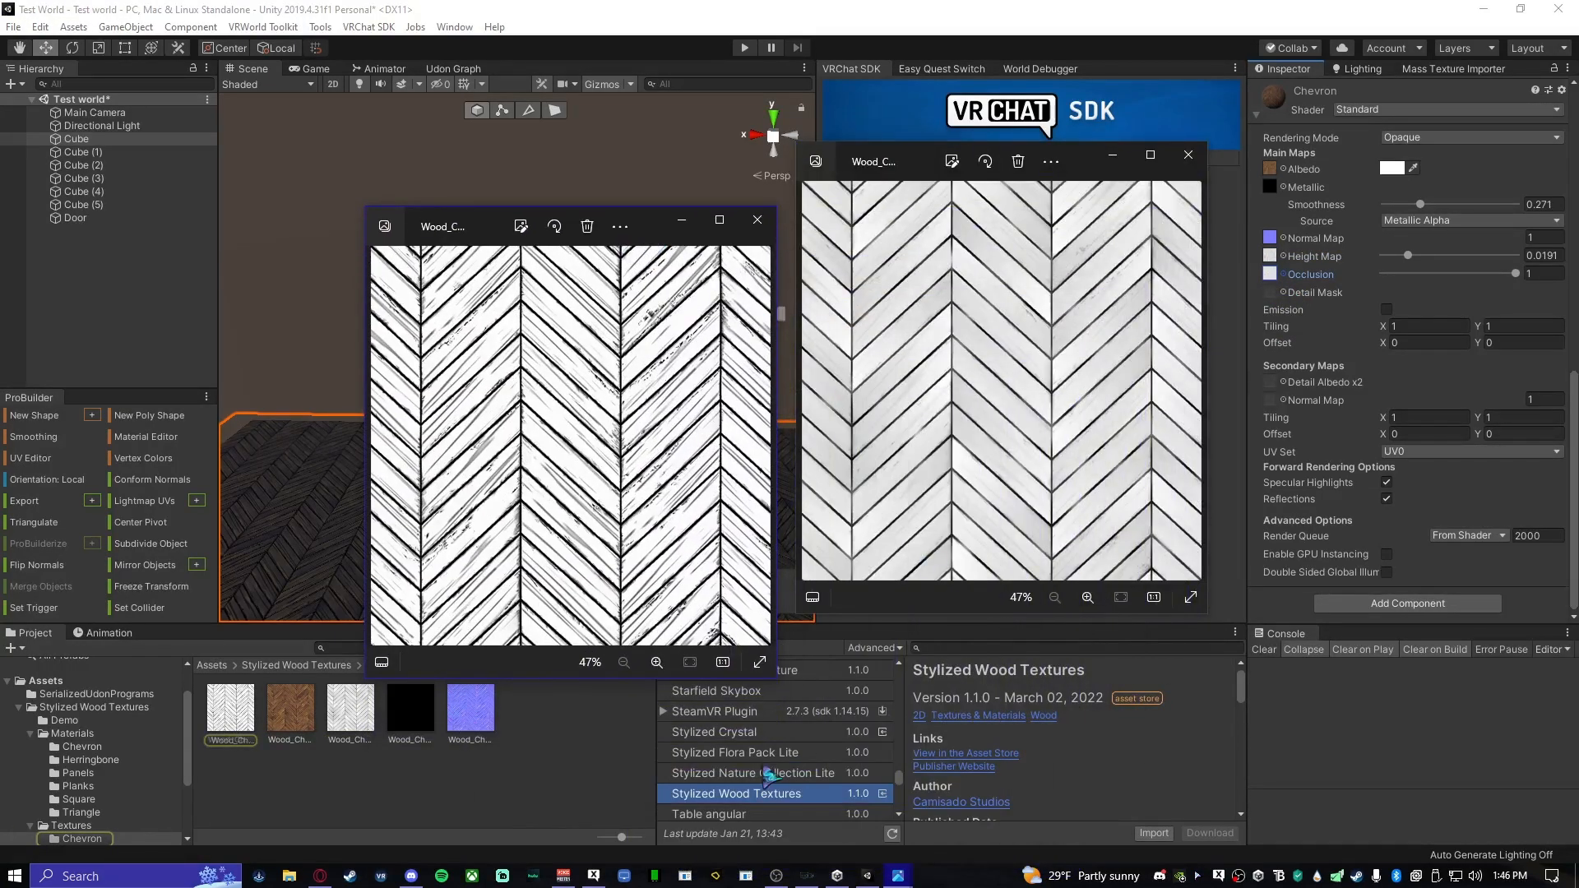
Compare the albedo, occlusion, height and normal map images side by side, and close all four image windows
mouse_move(898, 875)
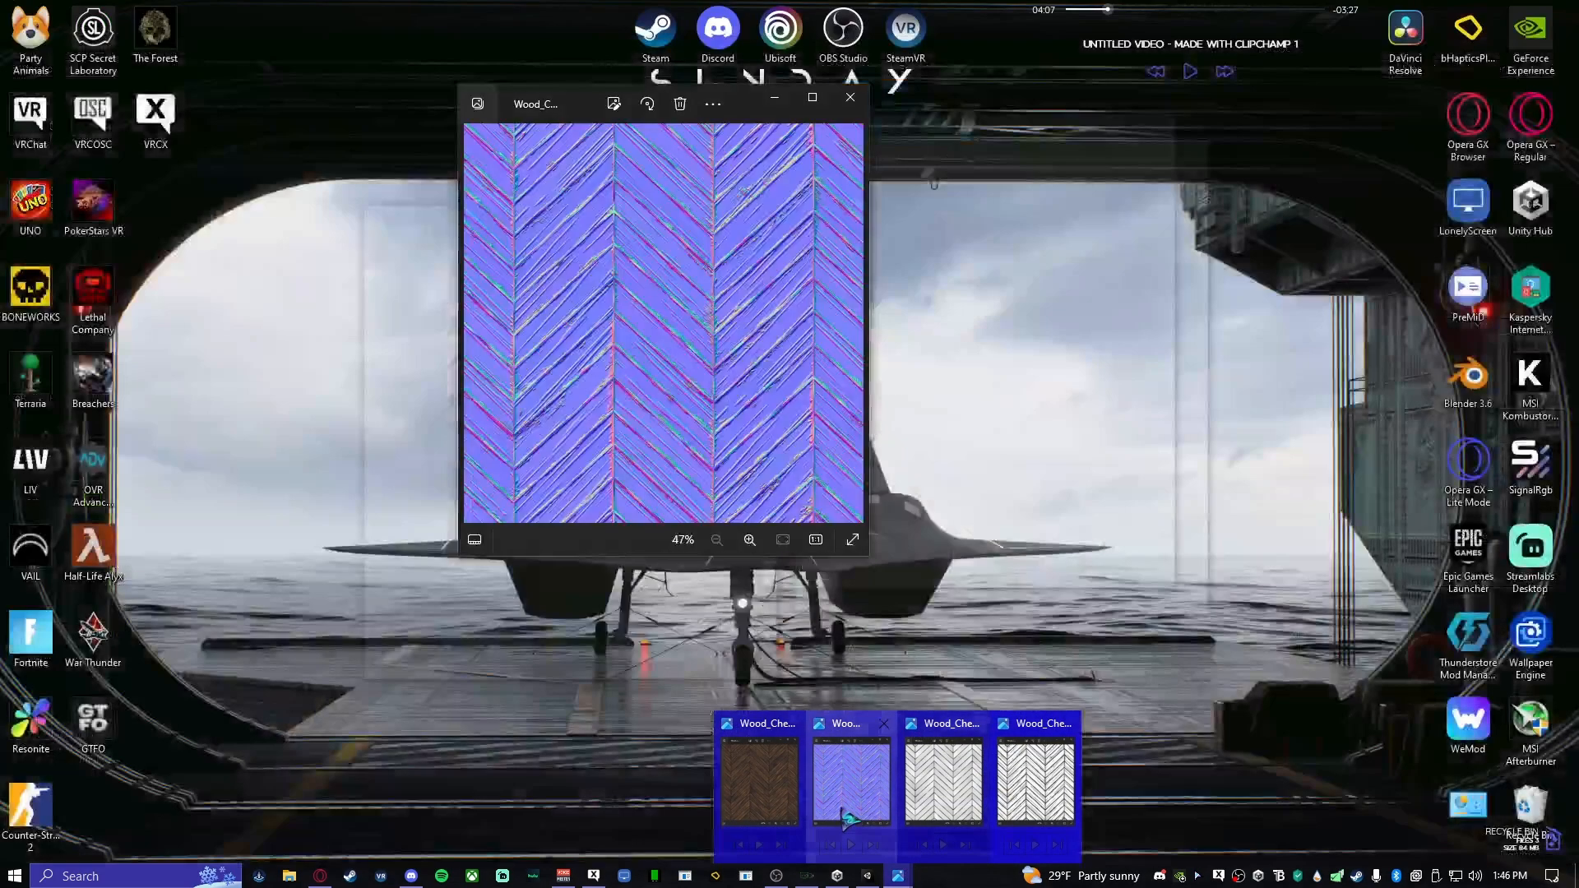
click(850, 790)
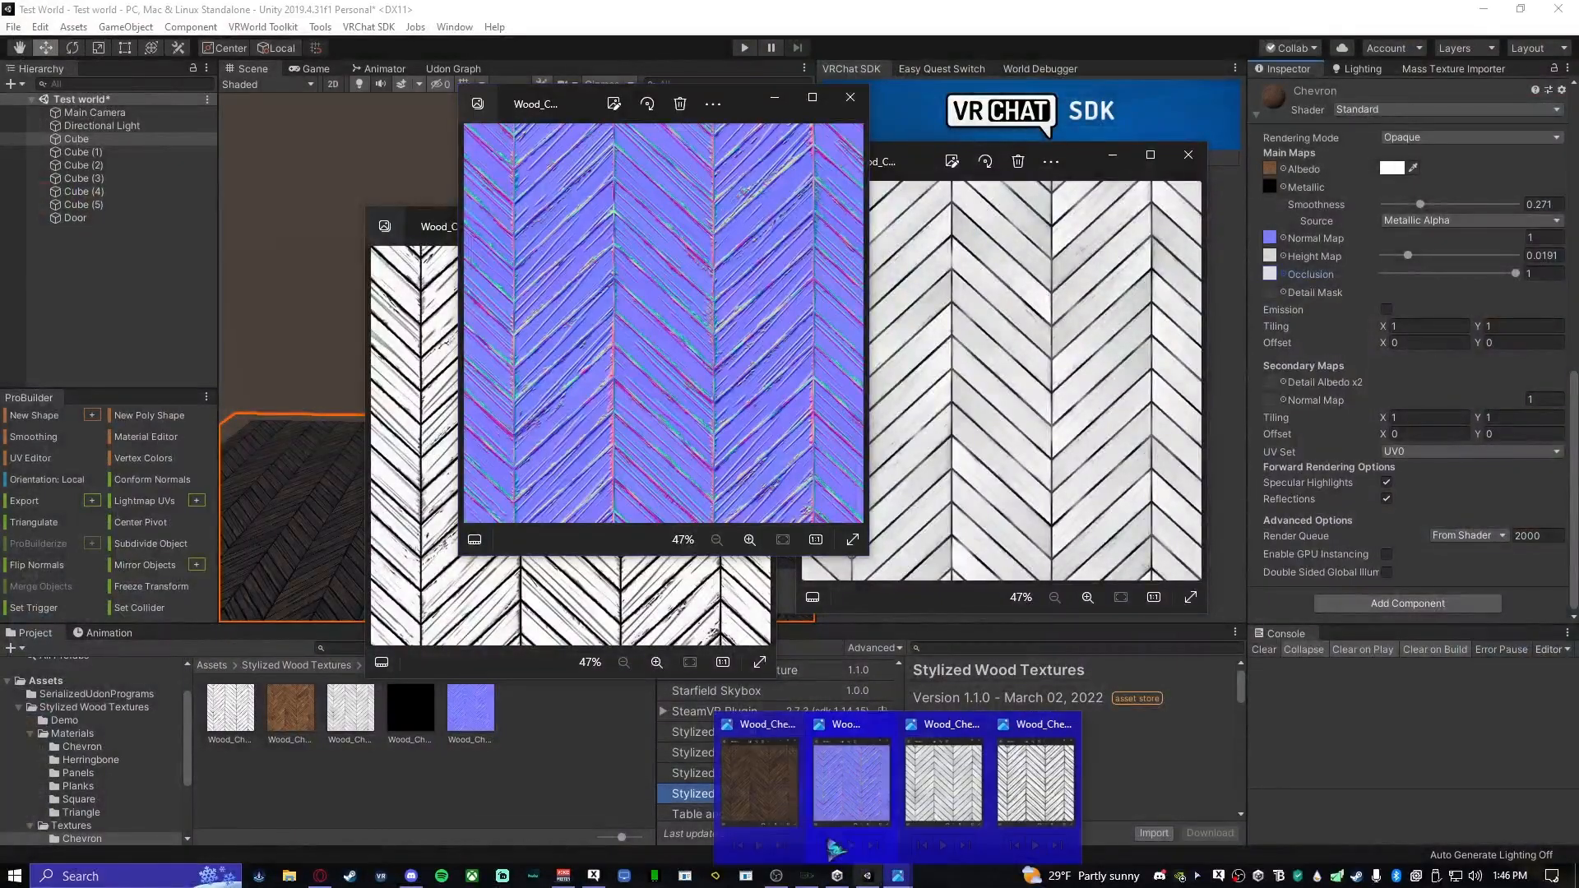
click(758, 777)
drag(595, 115, 1271, 358)
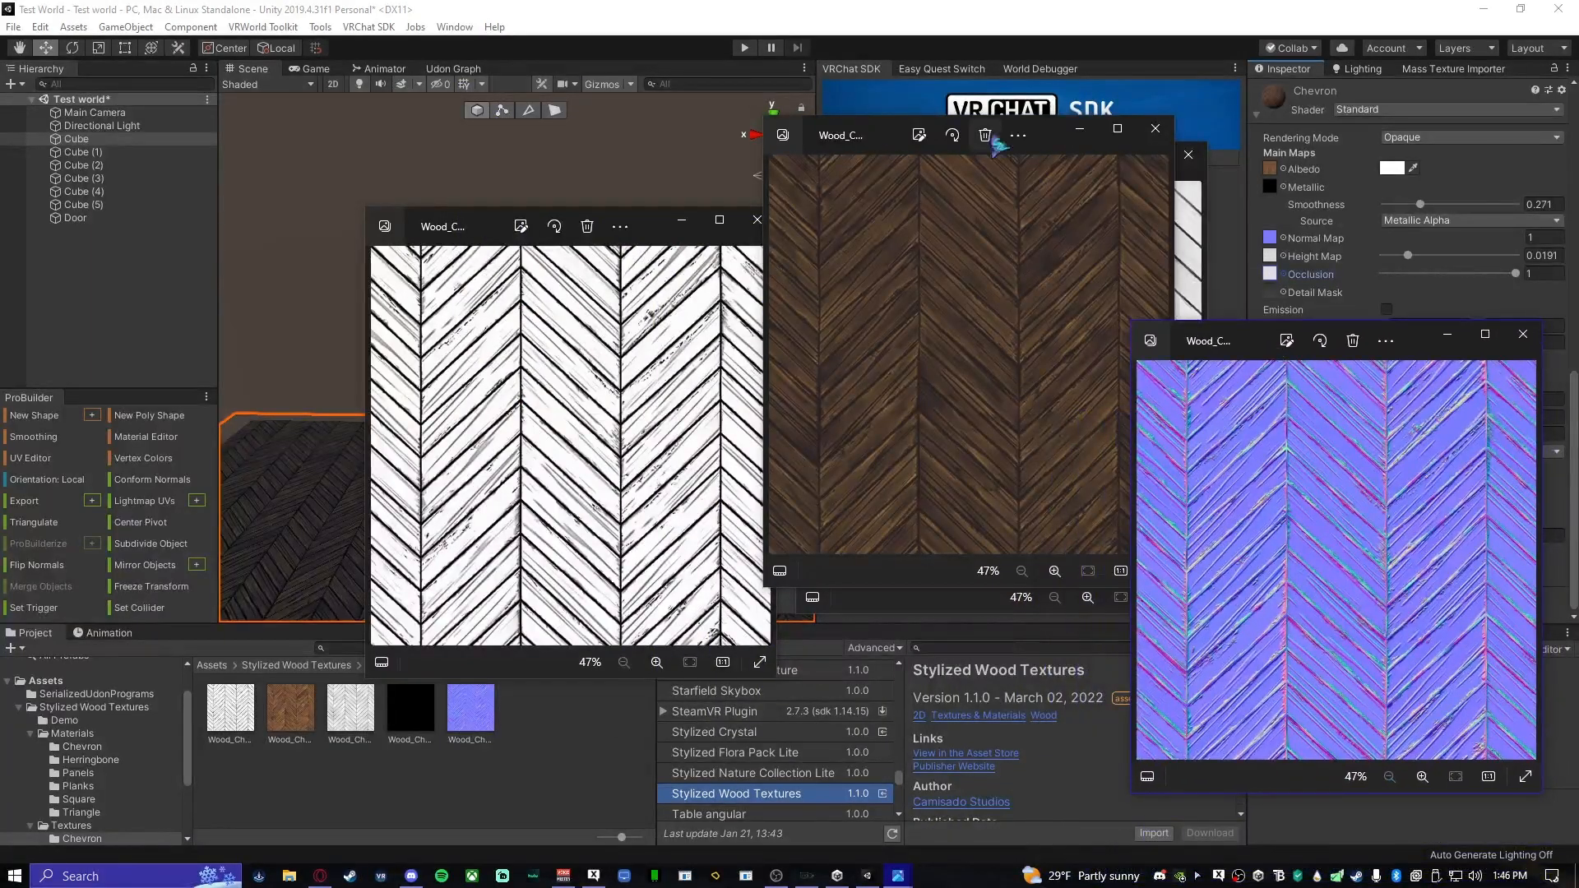
drag(1051, 153, 263, 370)
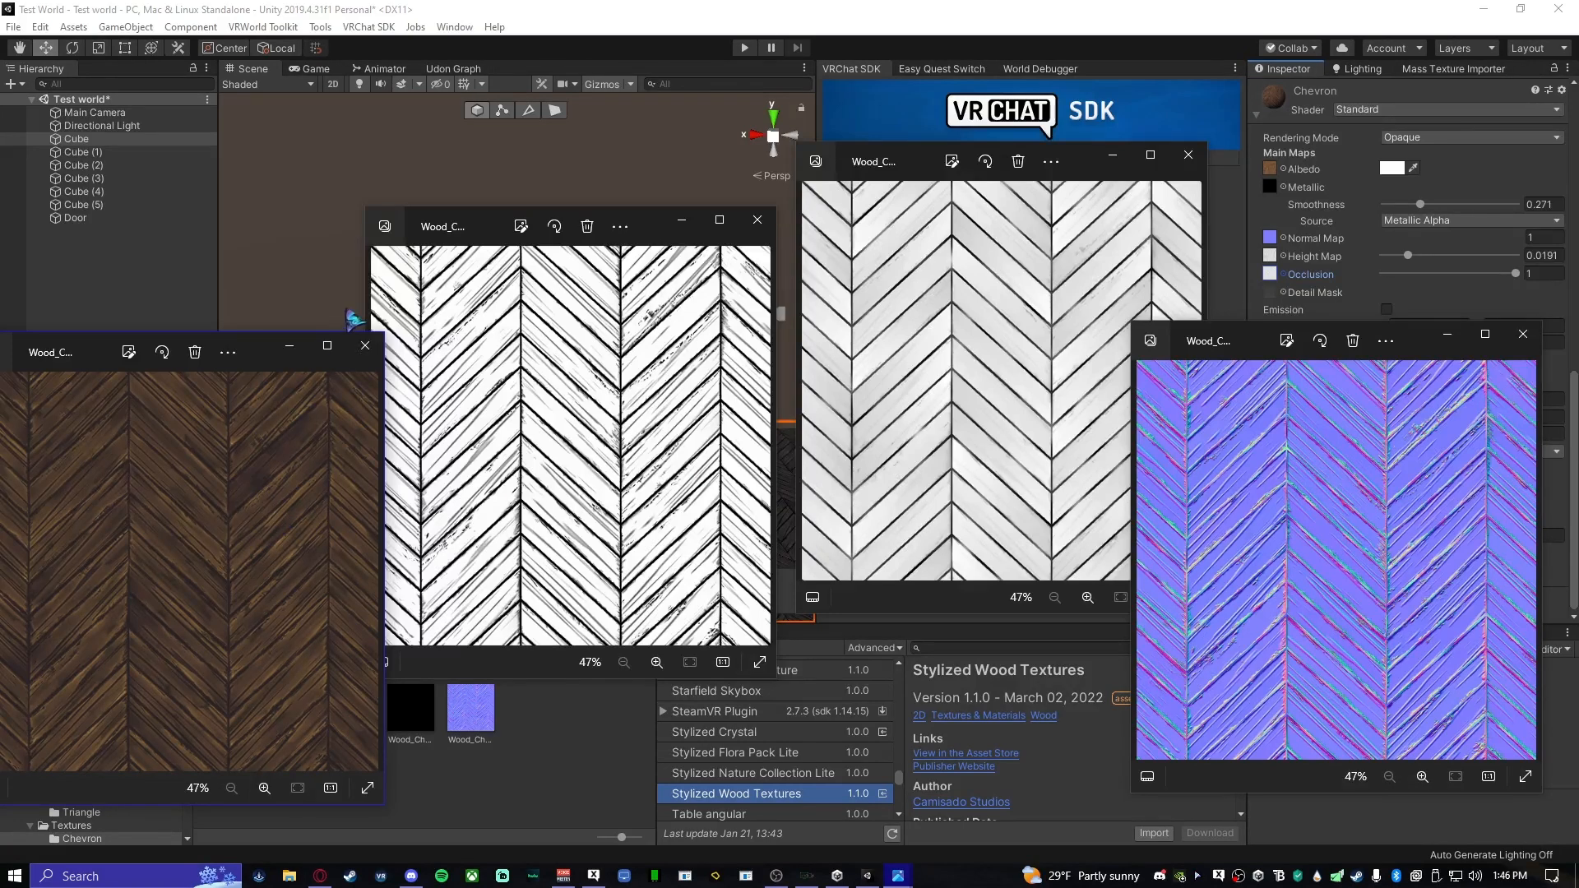
click(365, 345)
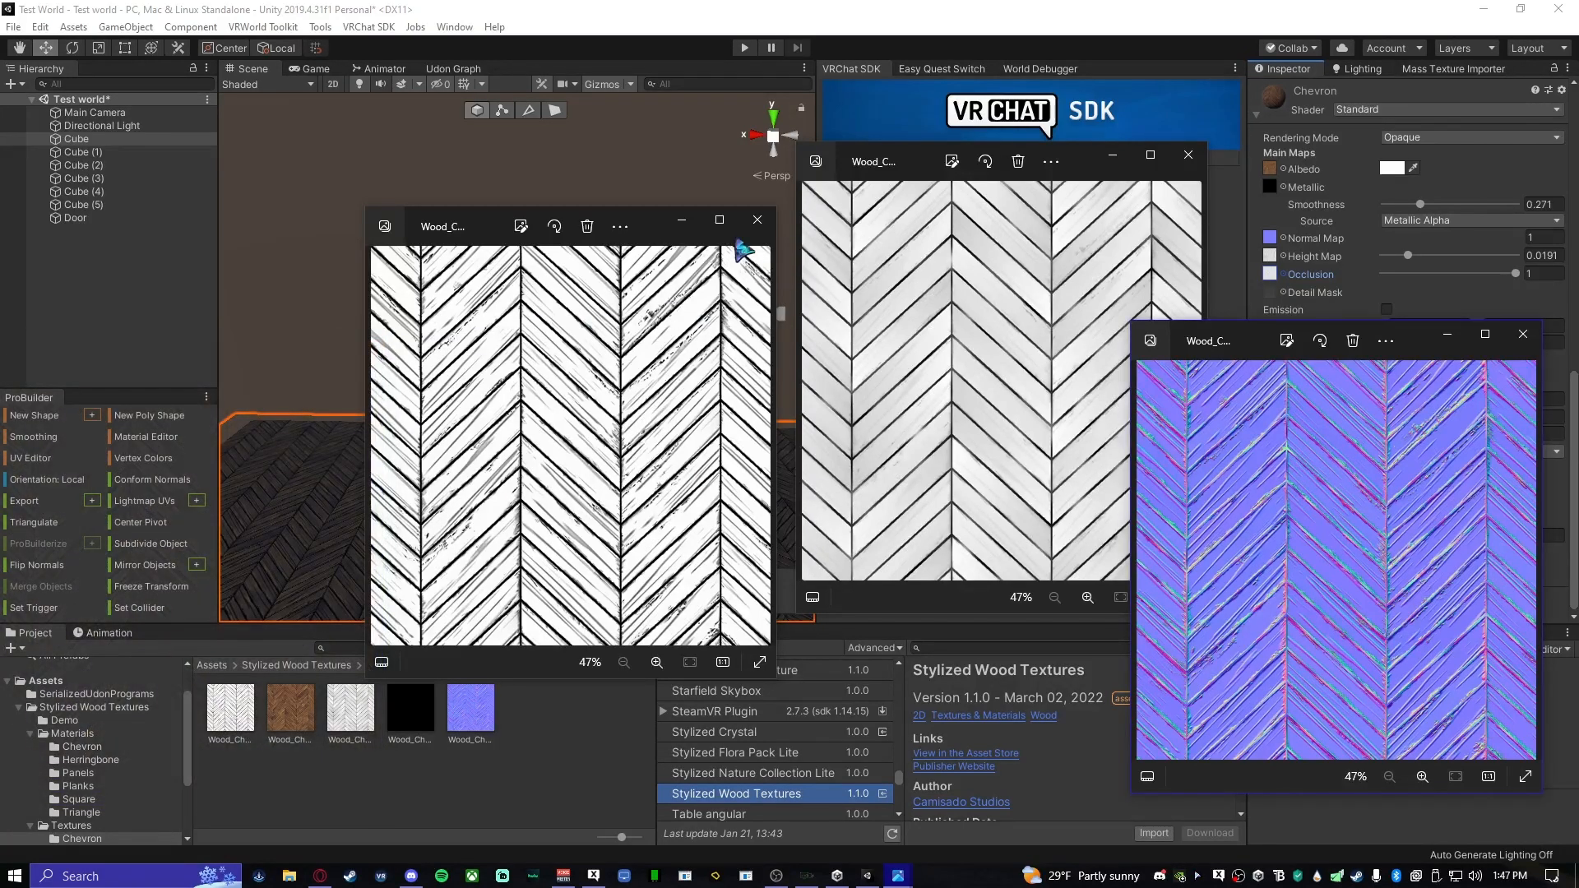
click(757, 219)
click(1187, 155)
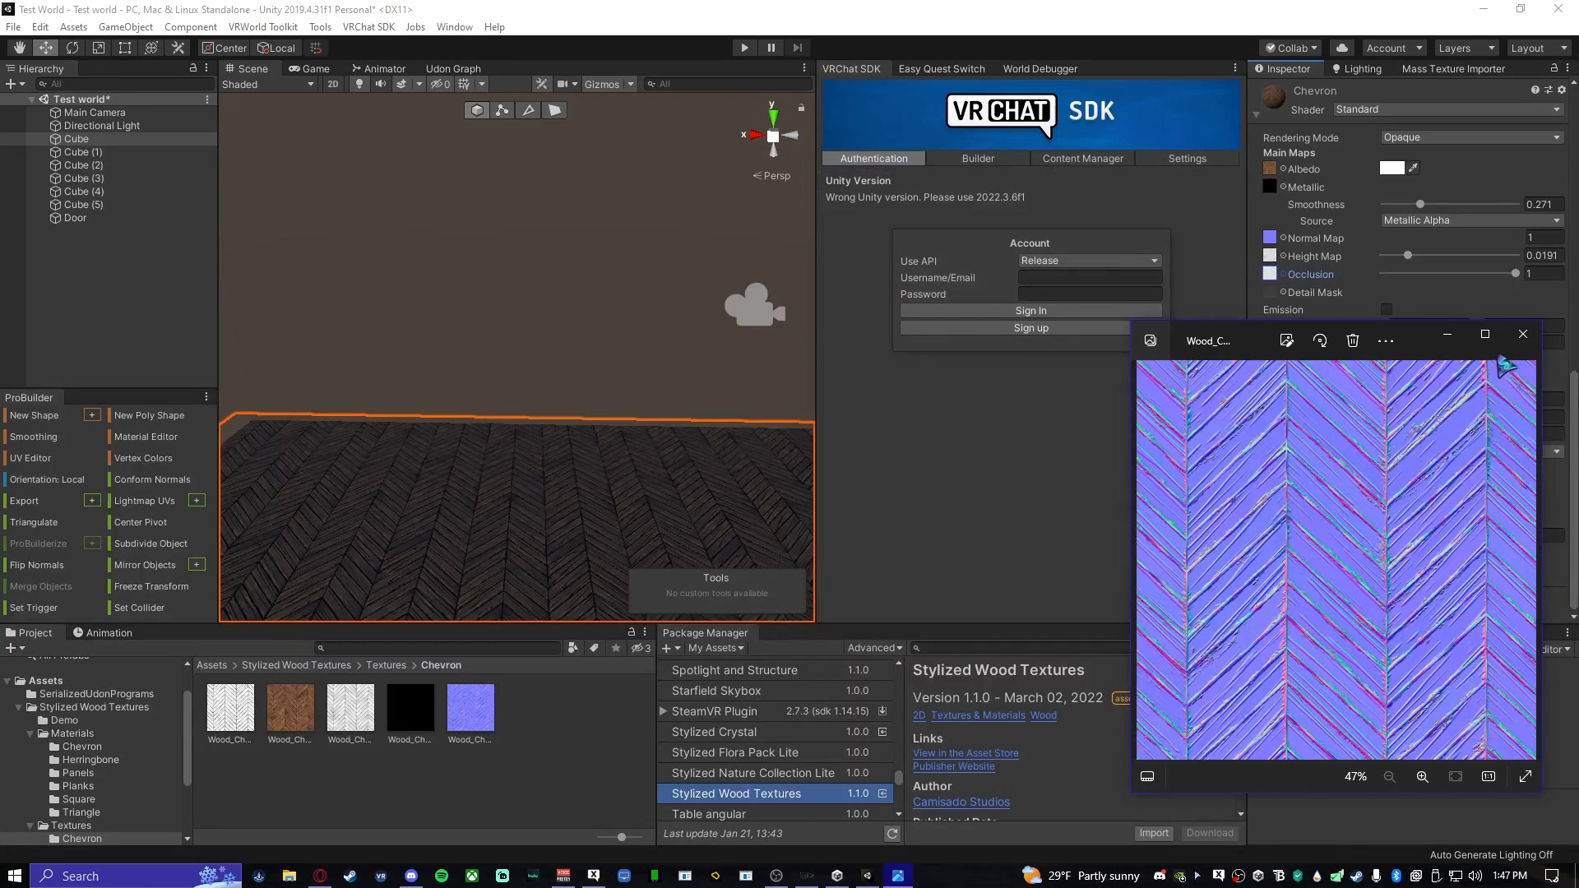
click(1523, 334)
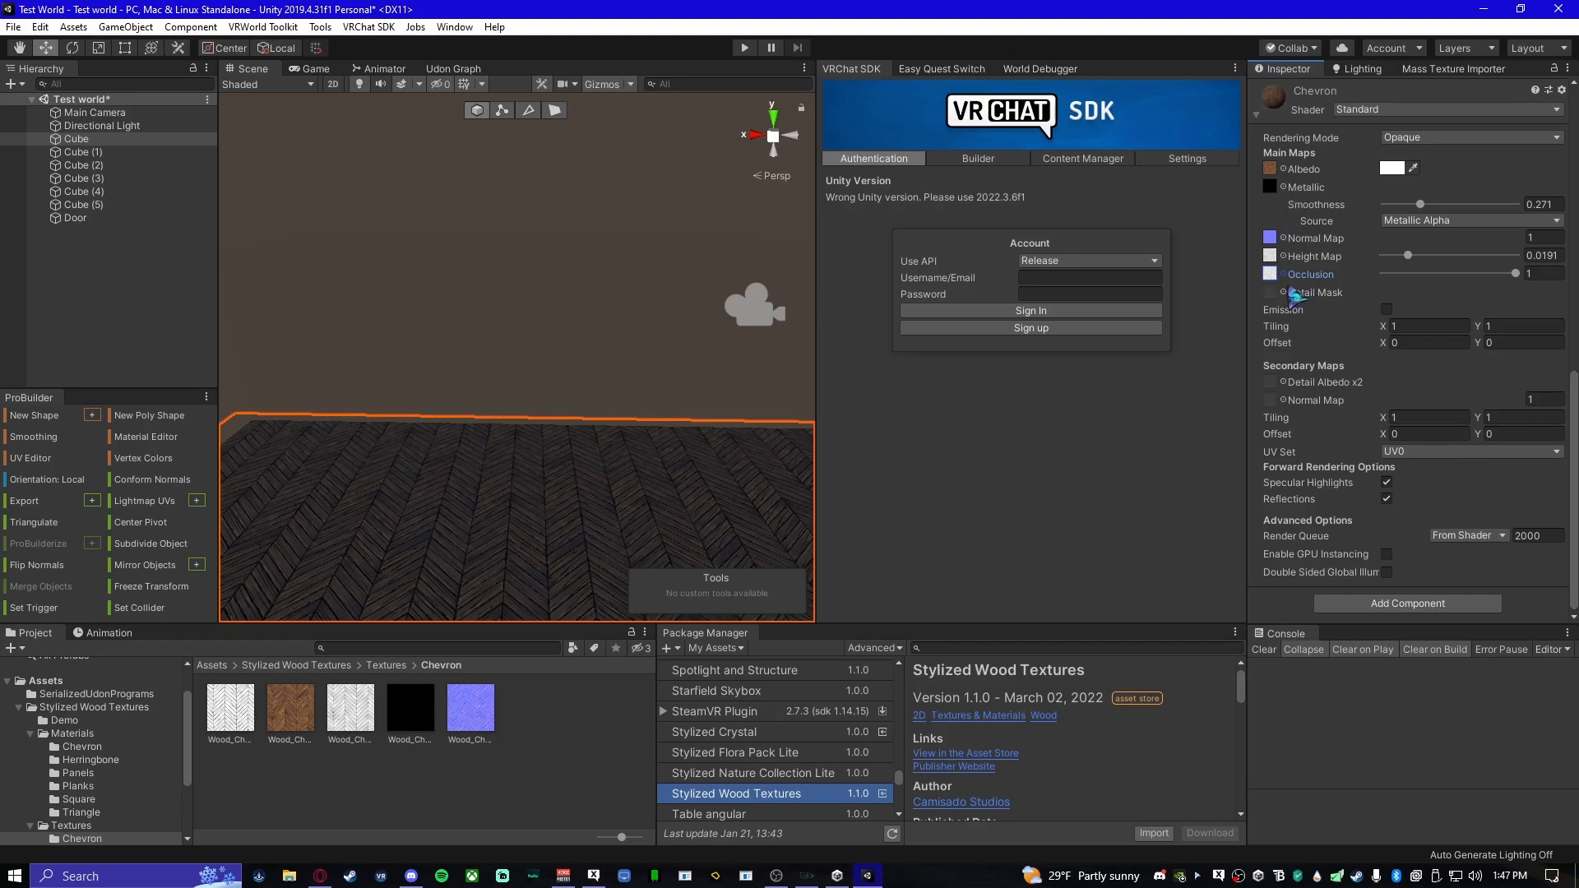
Clear the floor selection and look over the room's floor, walls and ceiling
scroll(649, 452, down, 3)
right_drag(656, 455, 467, 349)
click(419, 453)
right_drag(412, 461, 724, 535)
right_drag(449, 500, 585, 536)
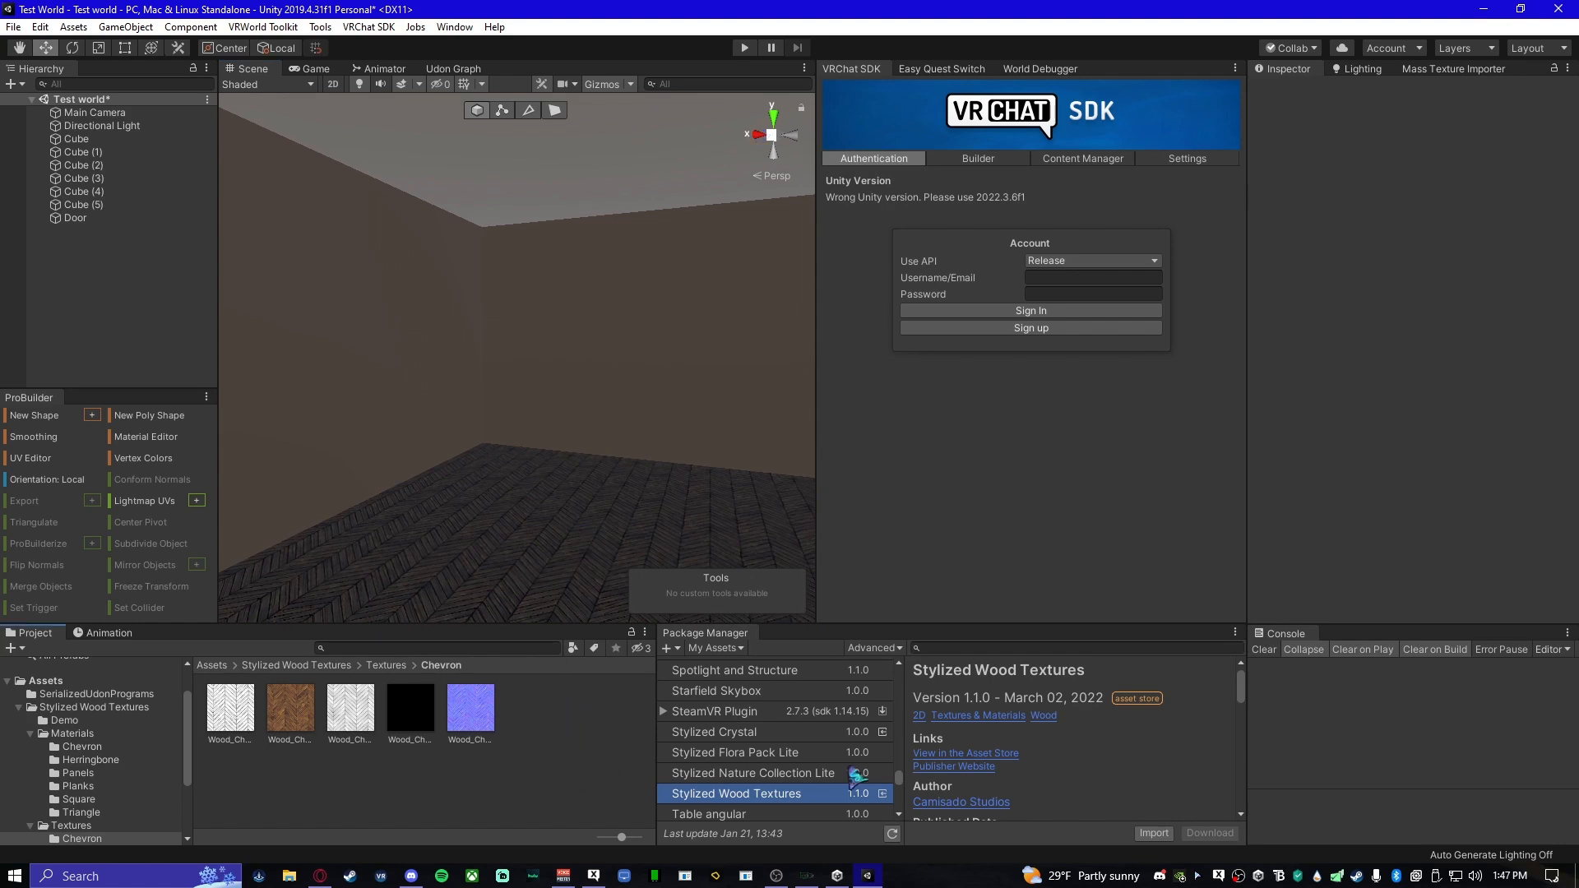
Find the Retro Lamps v.1 package in My Assets, review its supporting images, and import all of its files
scroll(814, 769, down, 10)
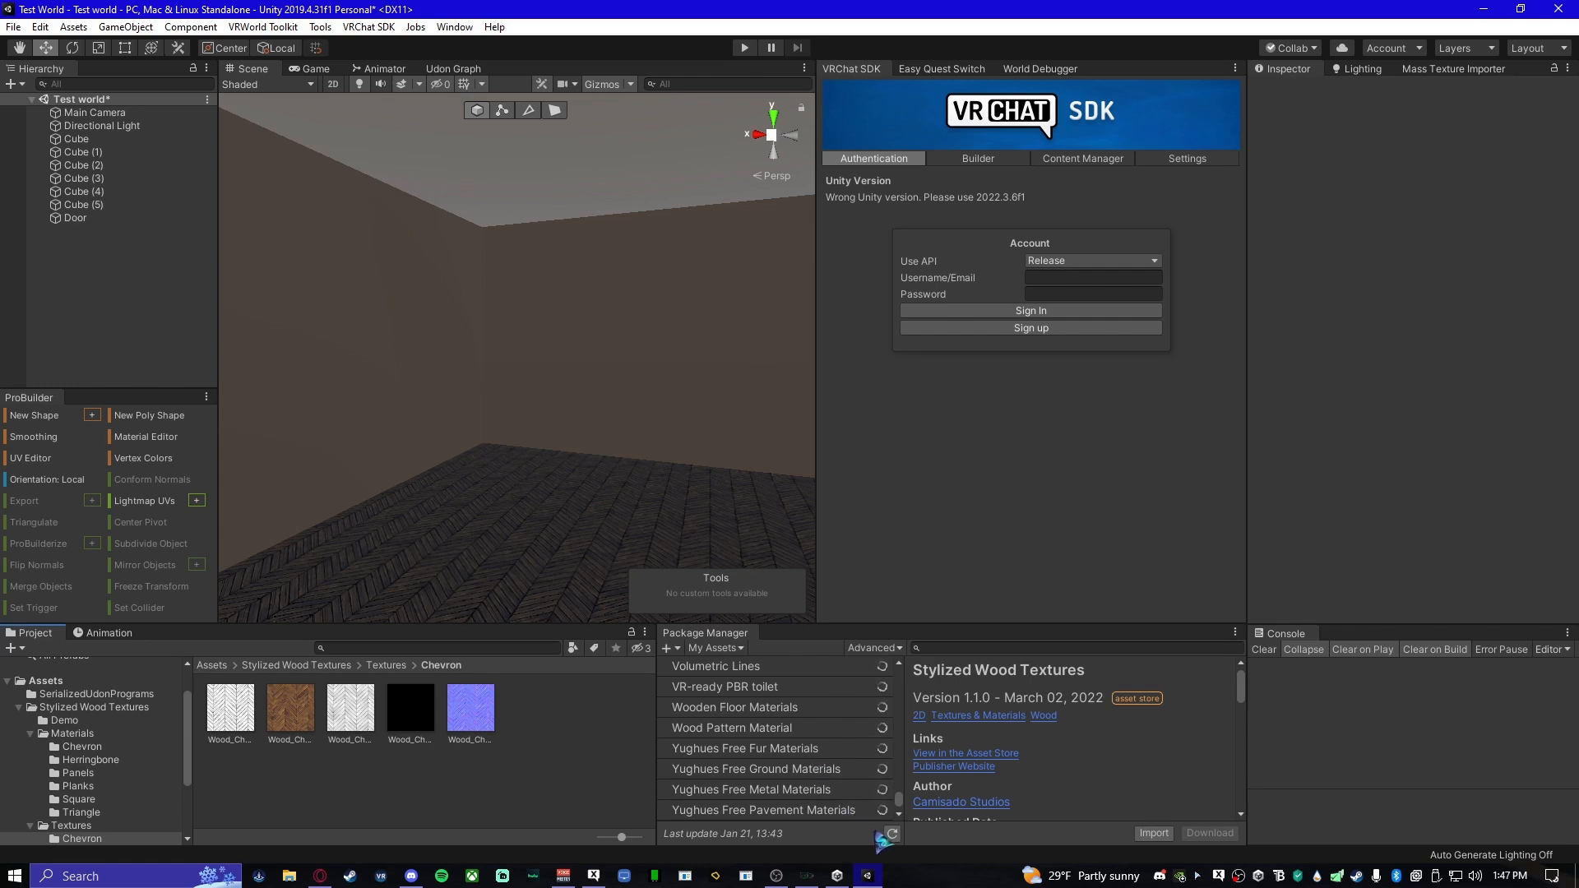
click(723, 810)
scroll(724, 781, up, 4)
scroll(724, 782, up, 6)
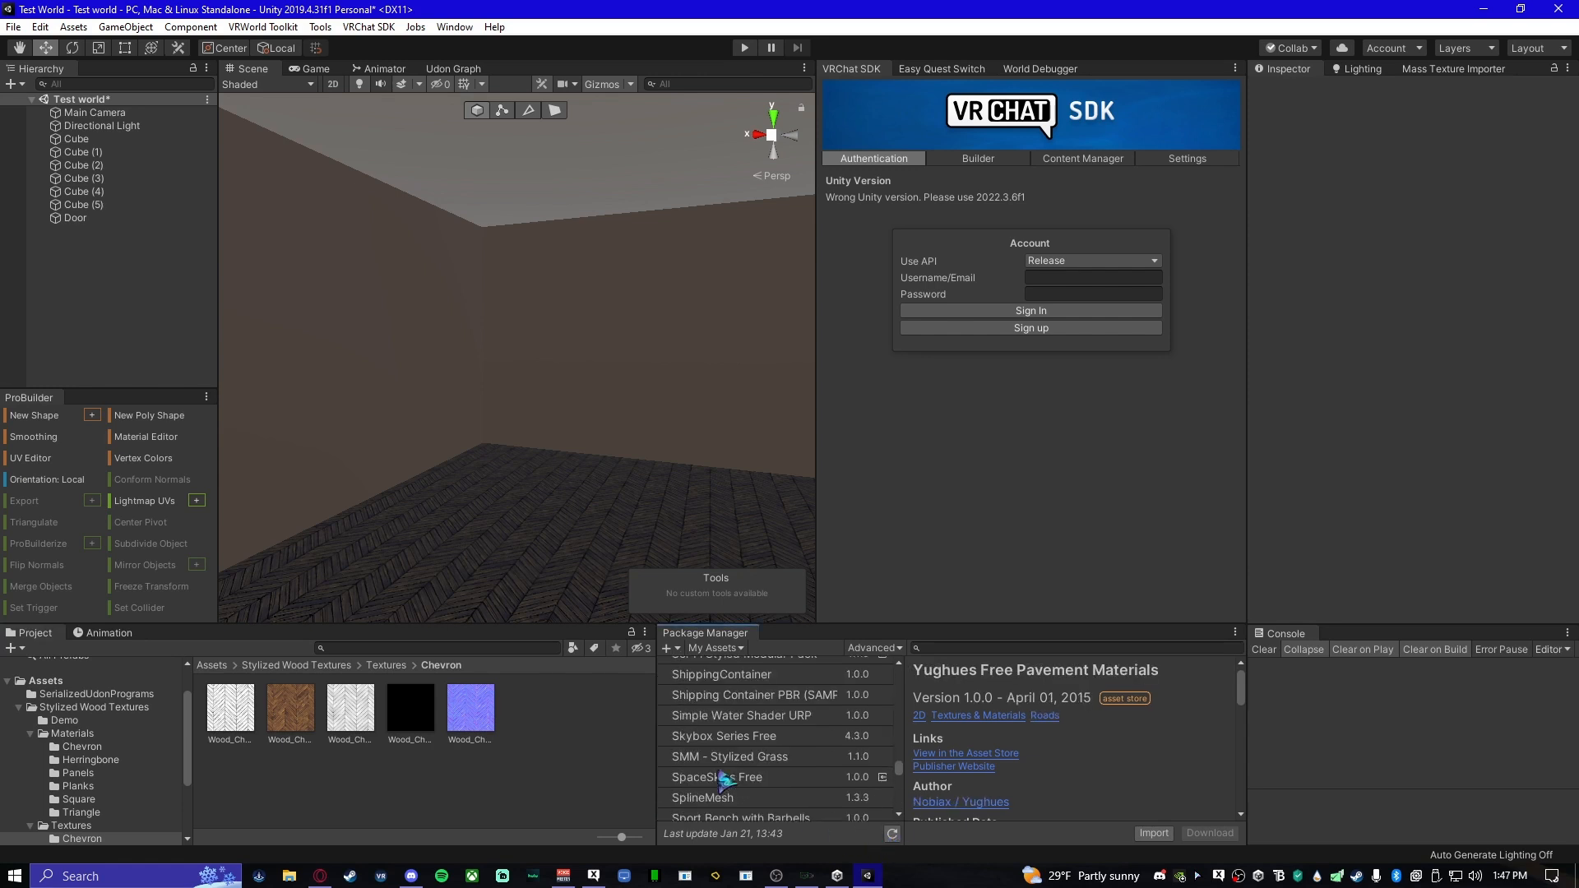
scroll(722, 817, down, 2)
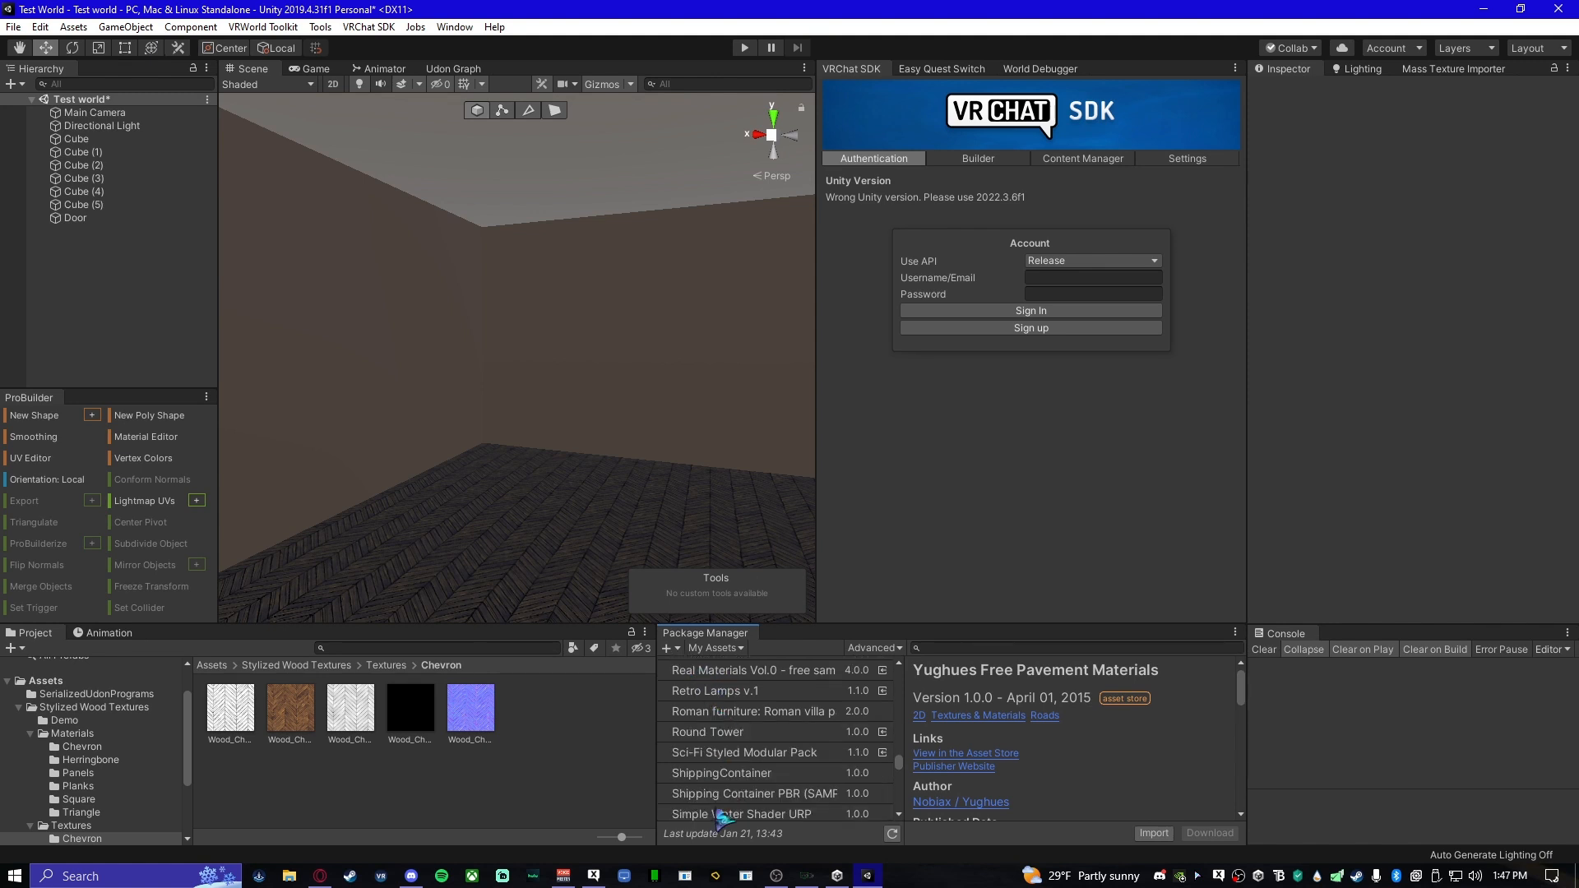
click(775, 693)
scroll(1119, 761, down, 10)
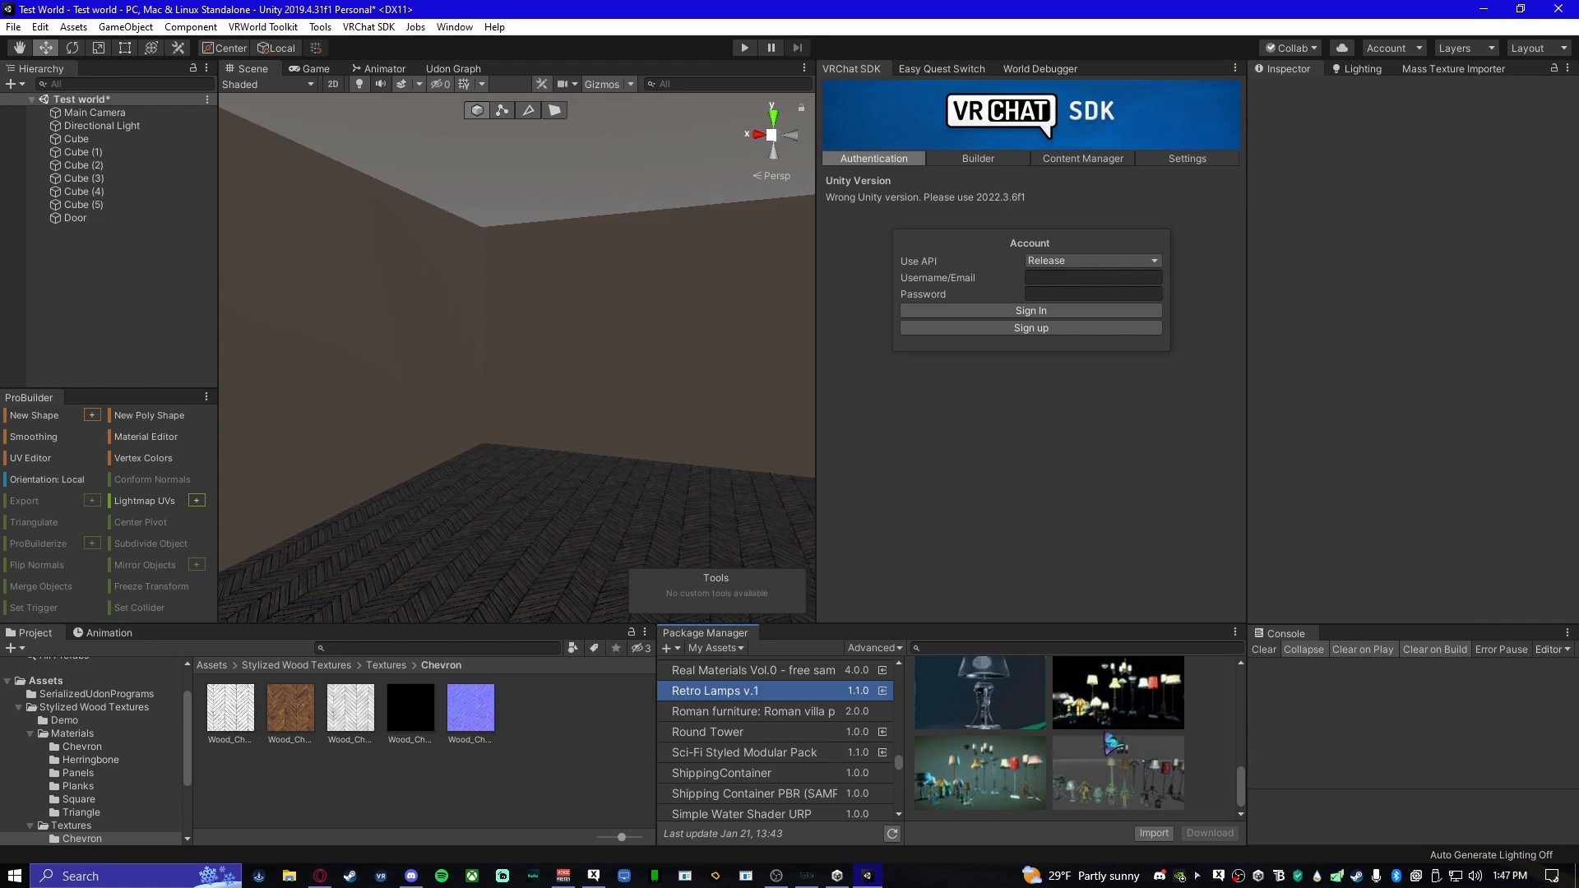
scroll(1069, 740, up, 2)
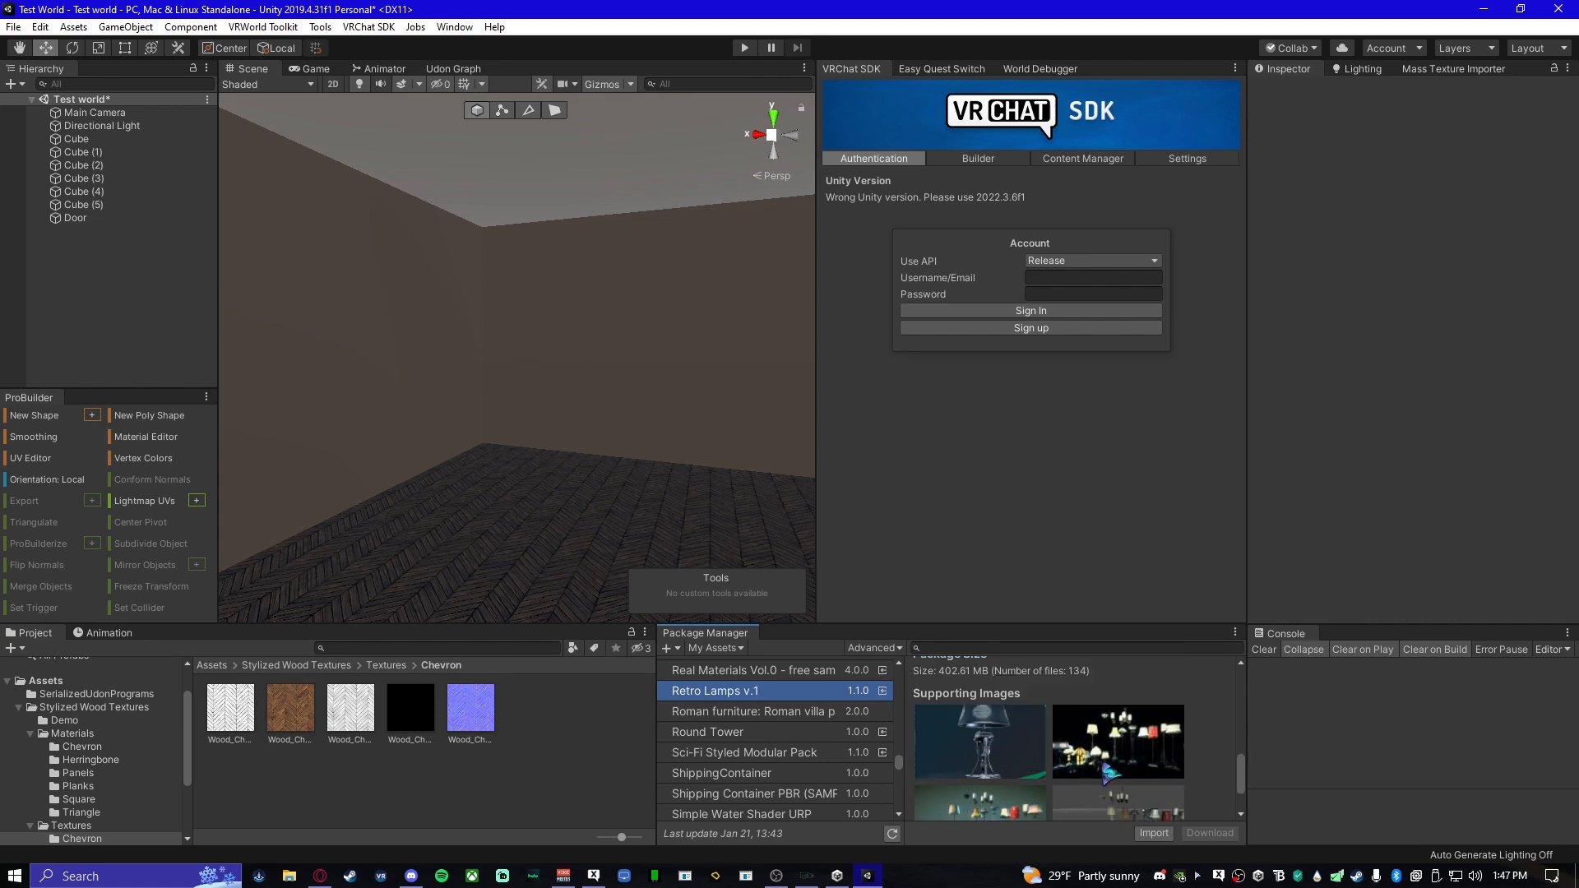
click(1156, 834)
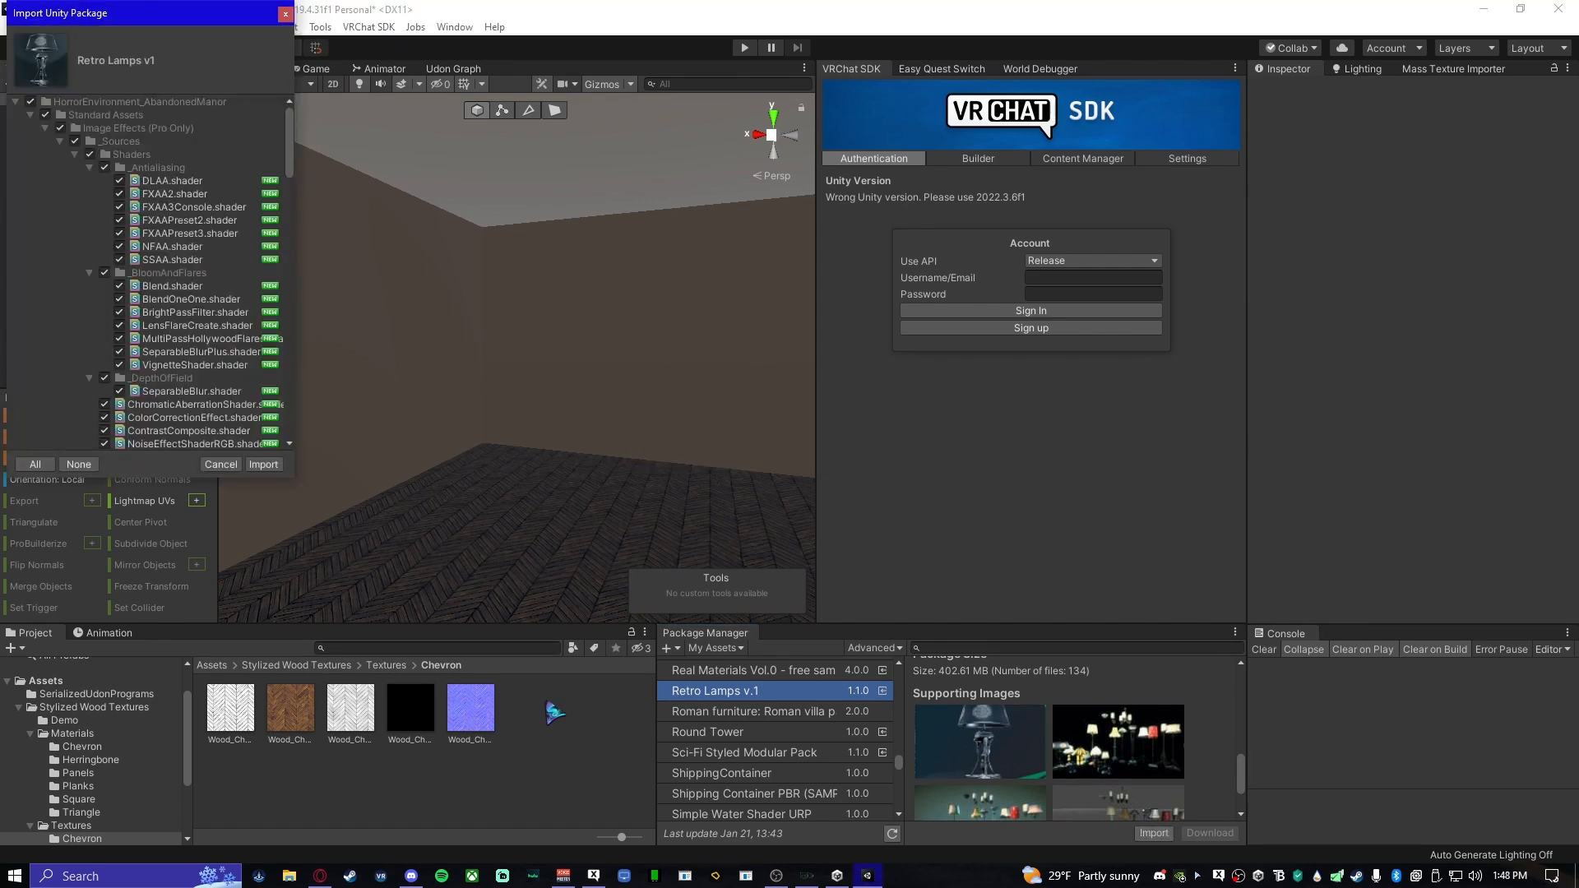
click(263, 464)
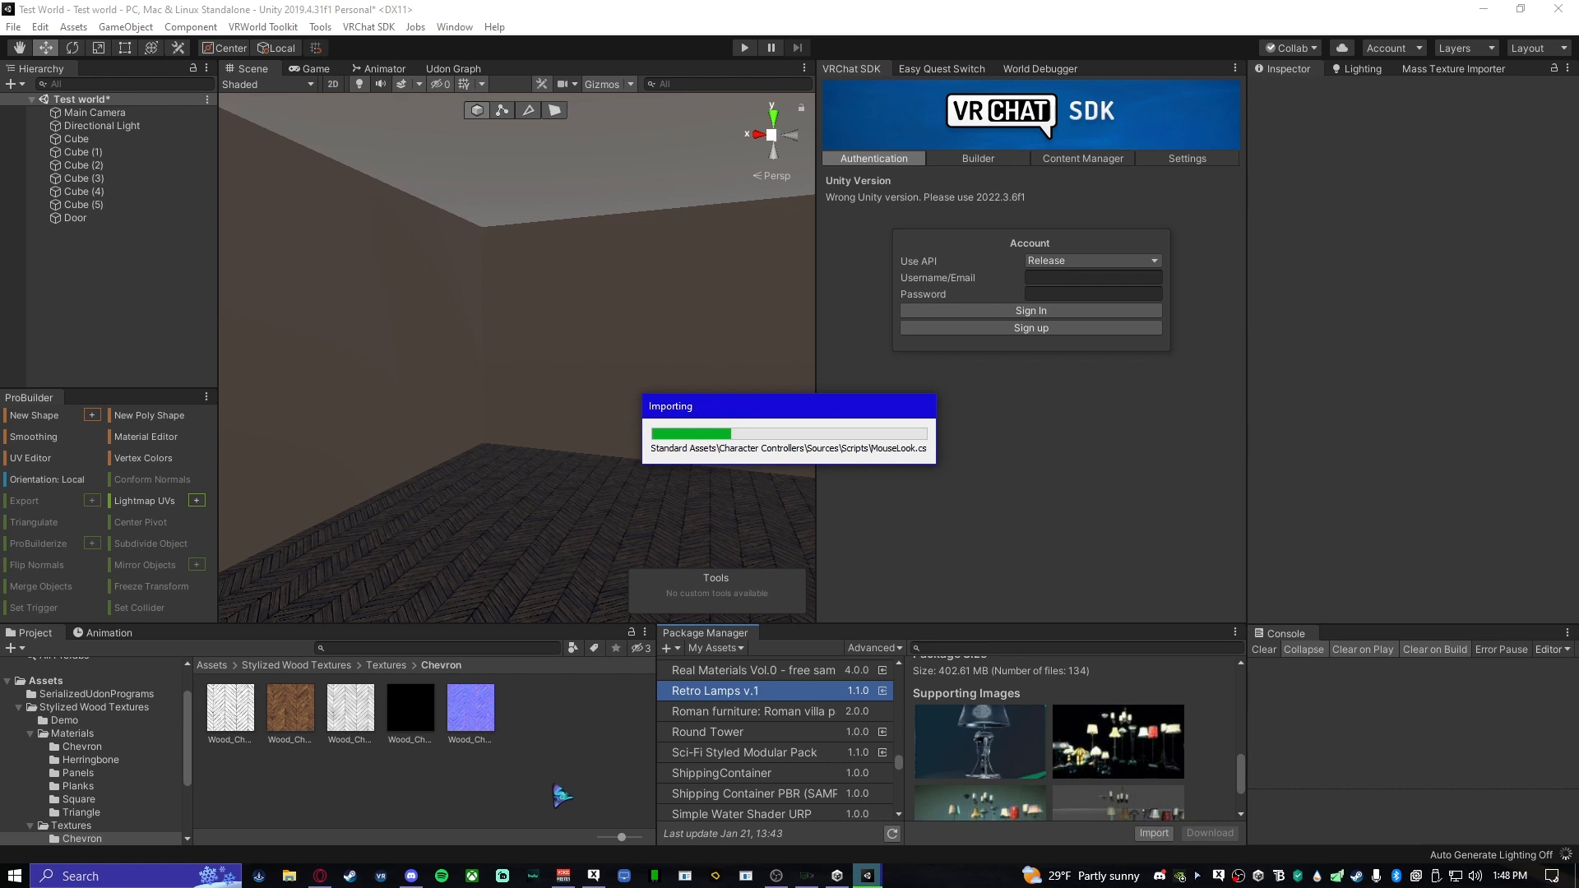
Open the RetroLamps Prefabs folder from the project's Assets and try out the lamp_18_wall prefab
click(211, 667)
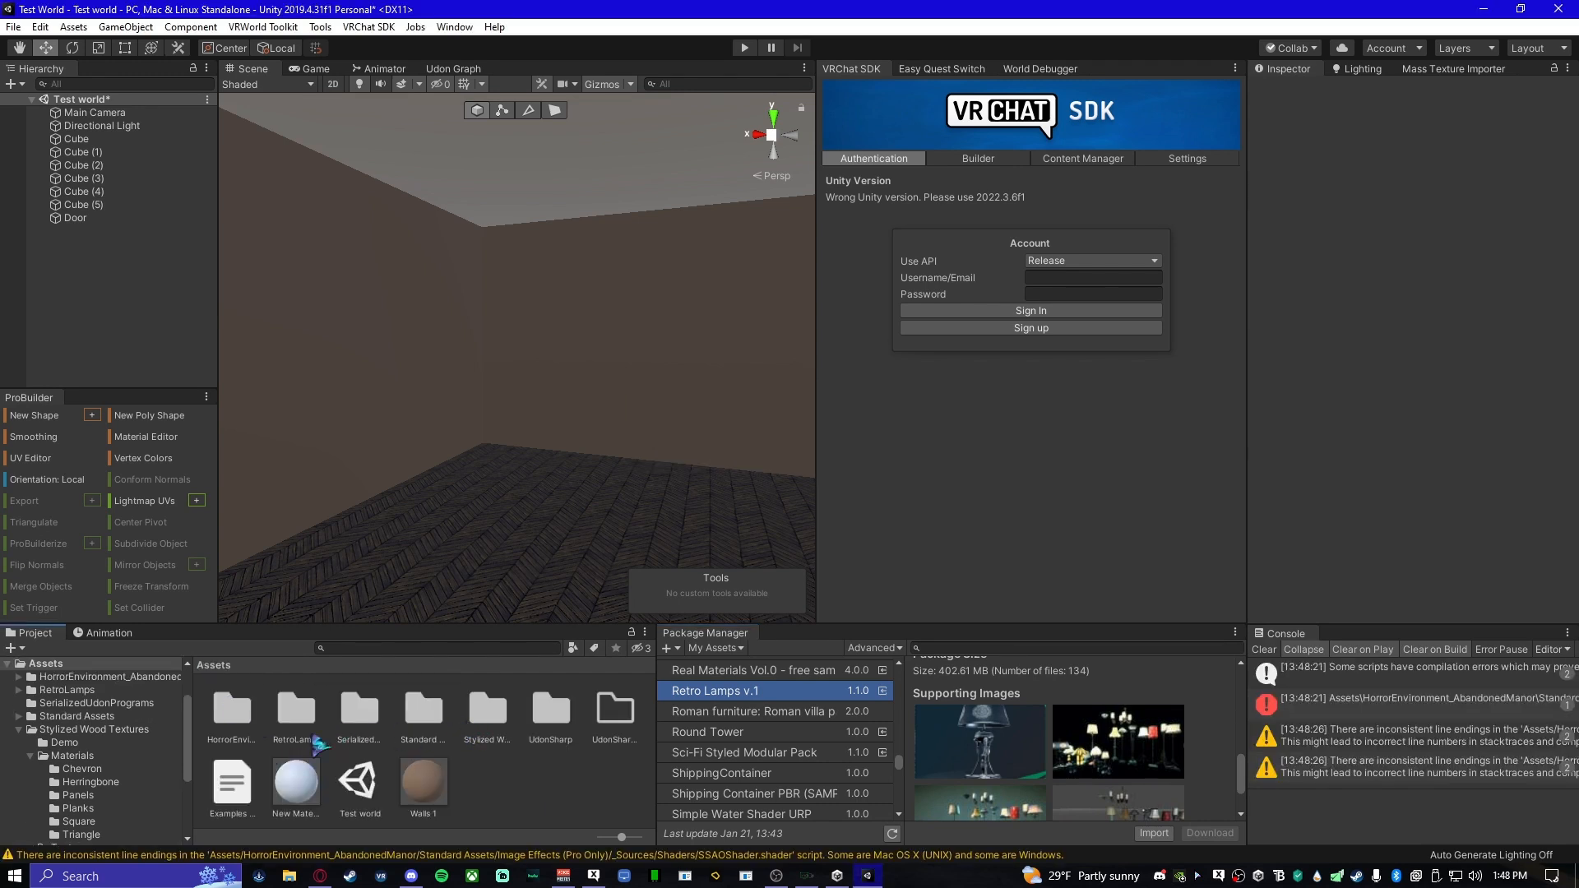
double_click(287, 724)
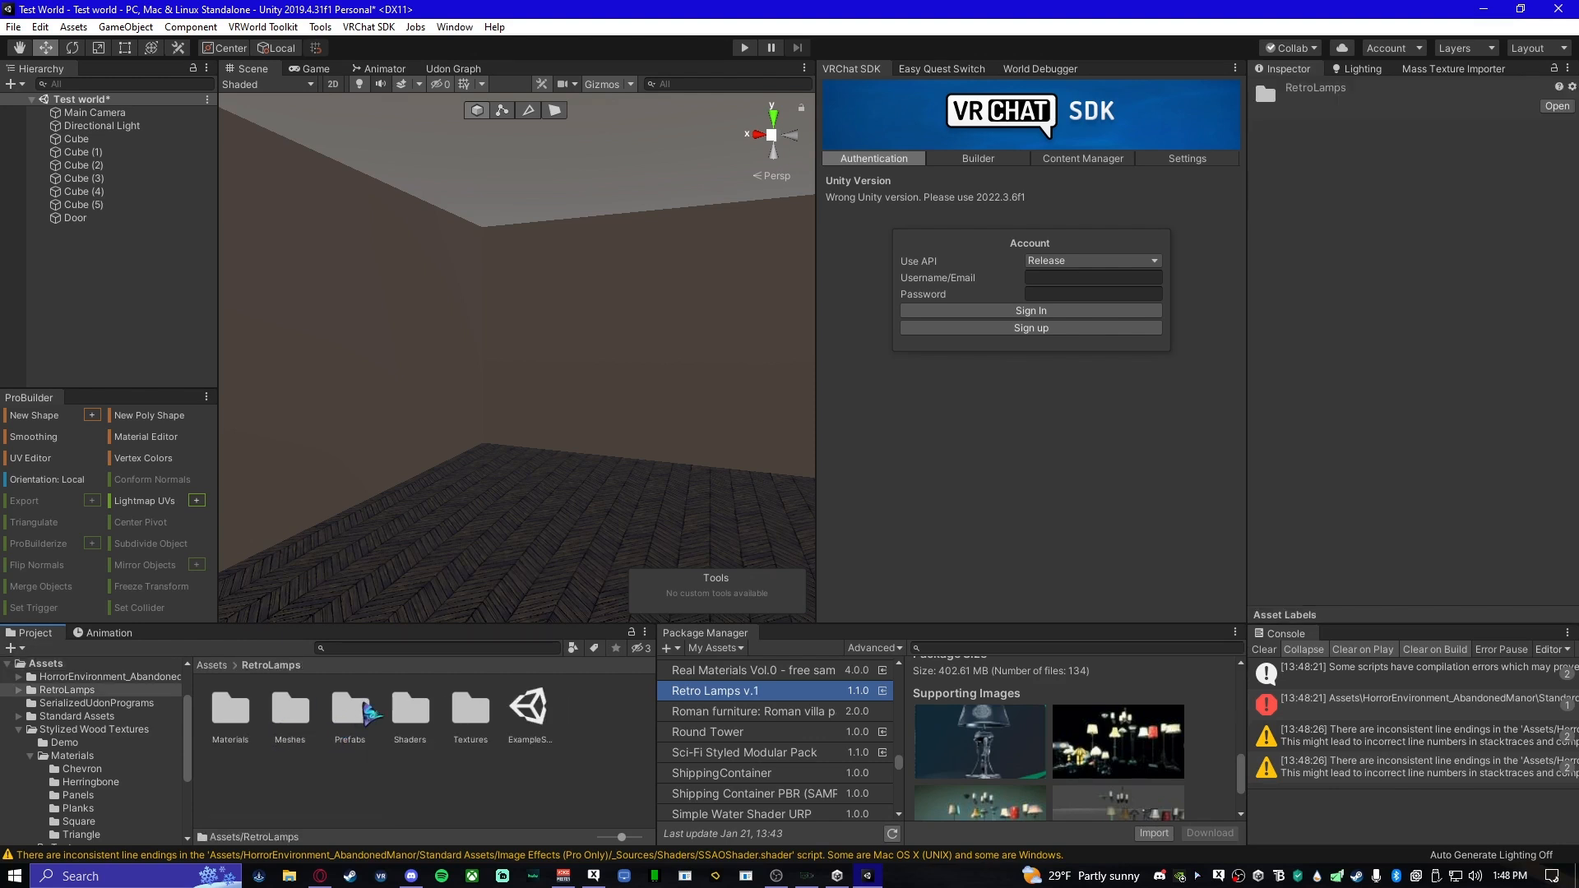
double_click(352, 708)
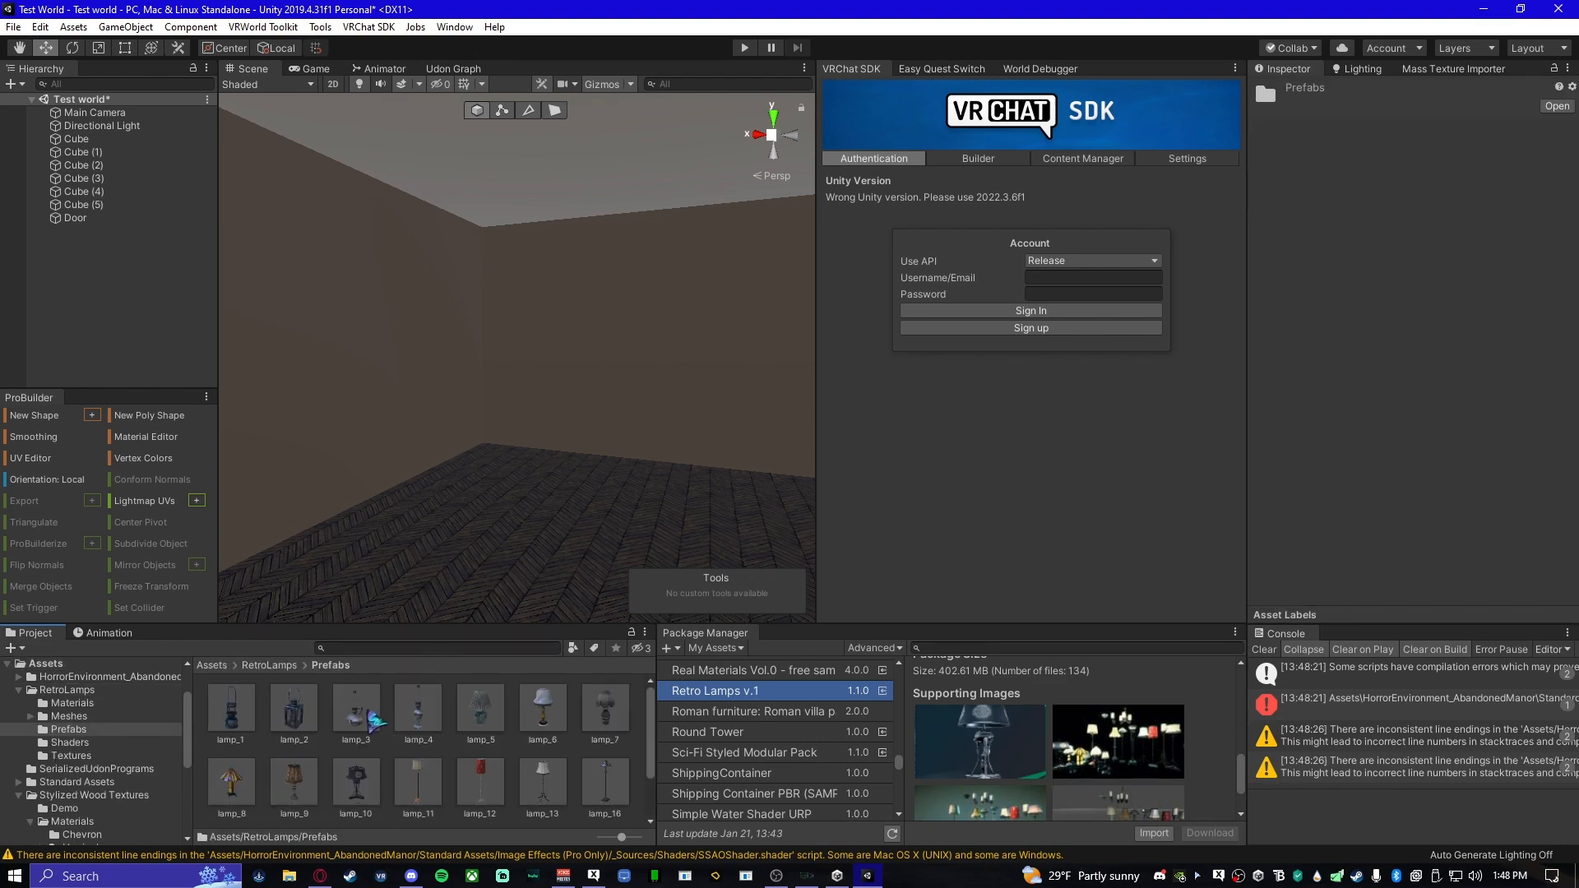
scroll(545, 761, down, 2)
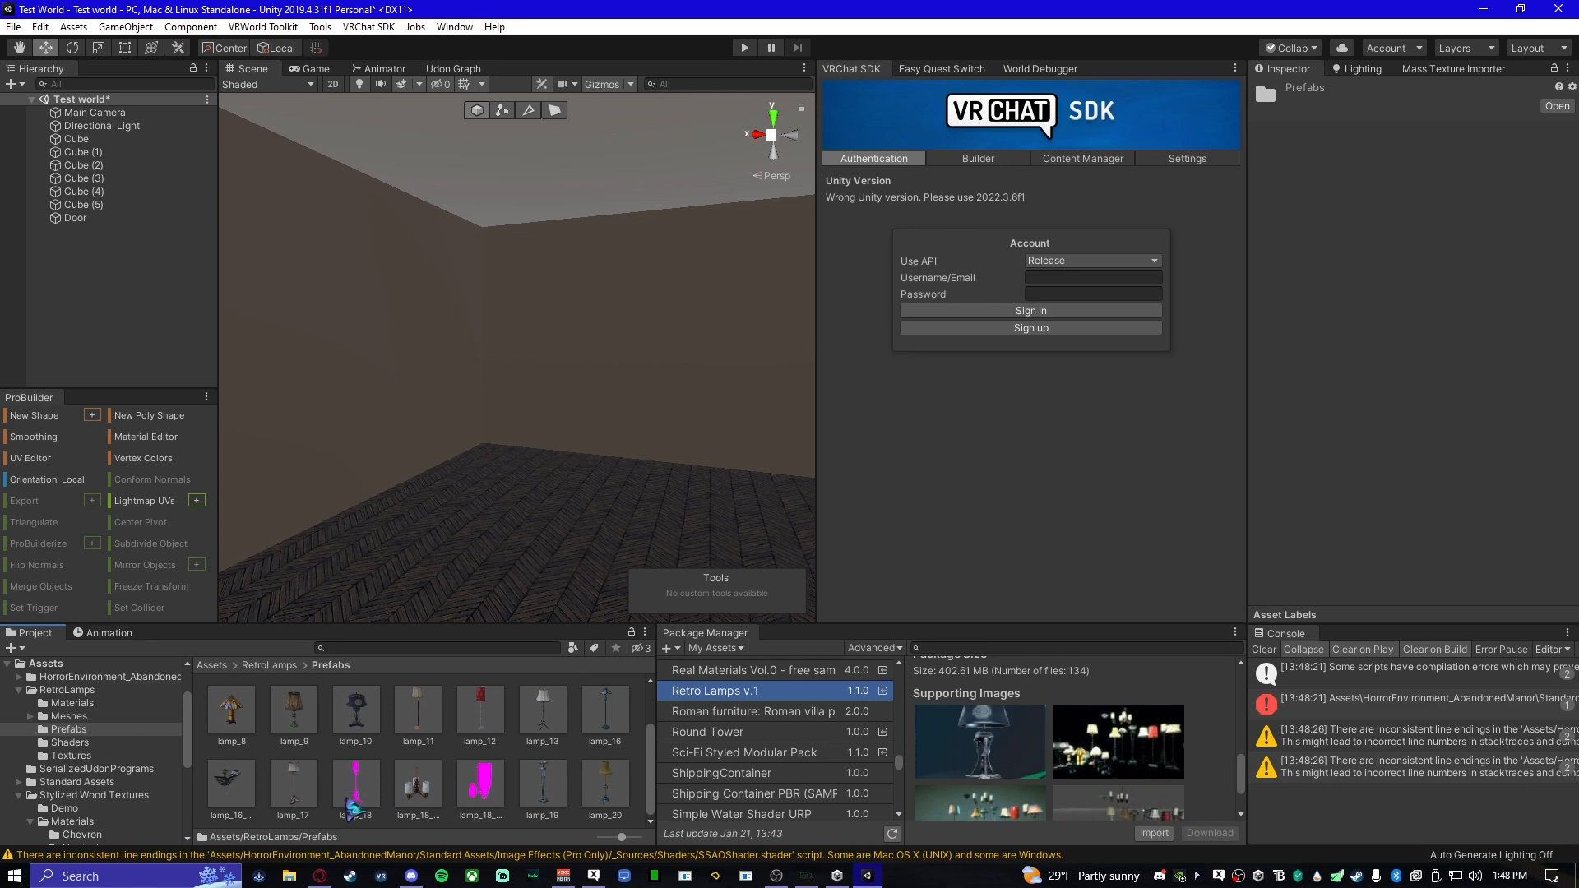
click(493, 794)
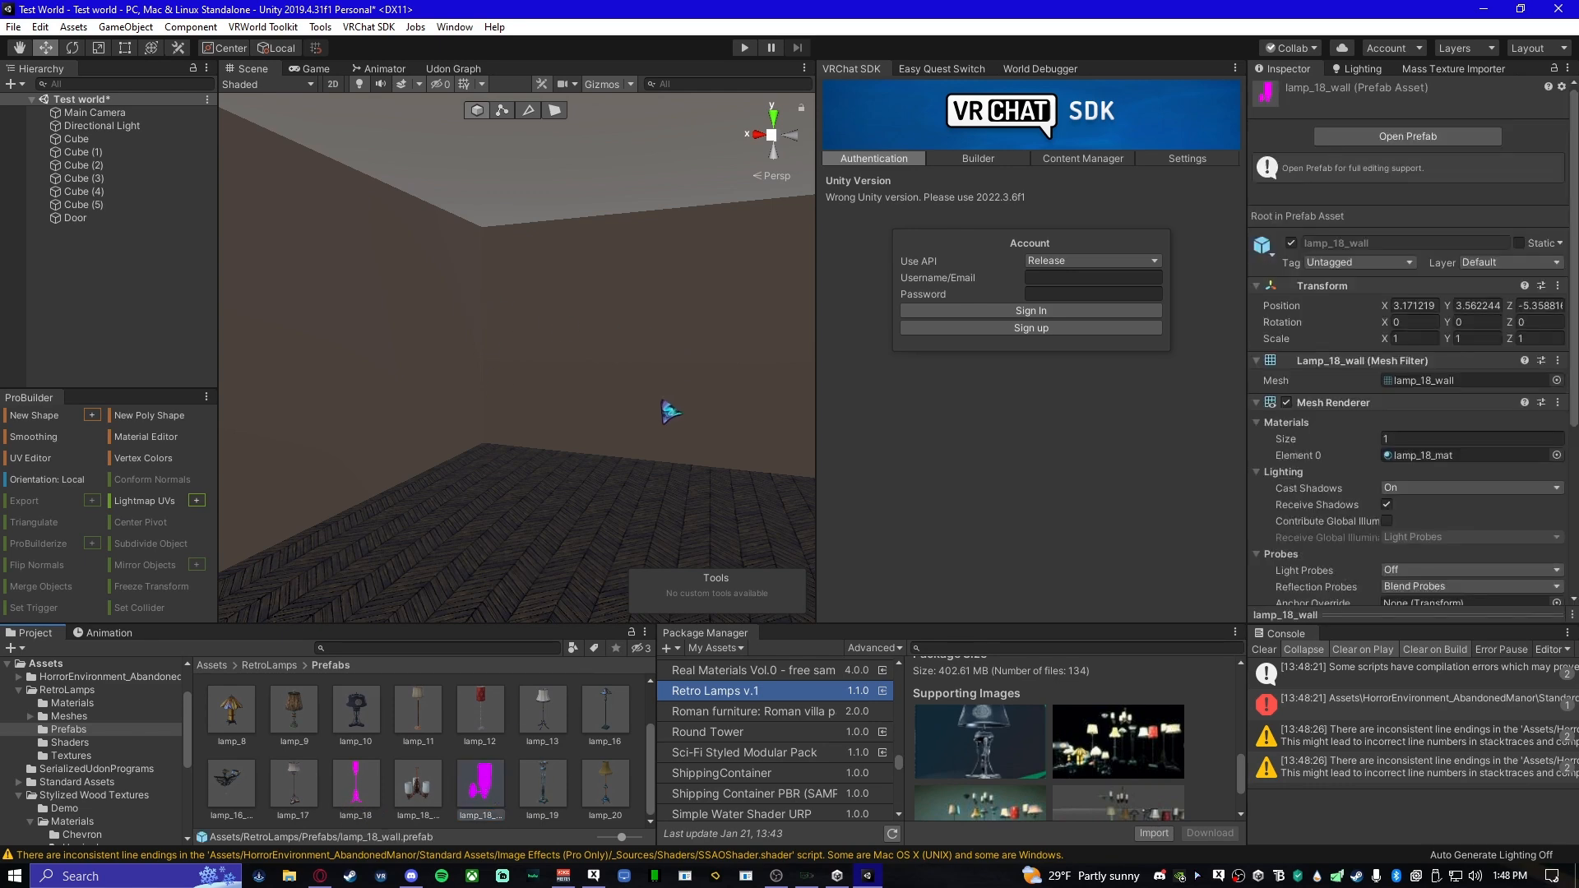
drag(475, 799, 635, 735)
Place the lamp_18_hanging prefab near the room's ceiling, at about X 2.73, Y 3.9, Z -3.49
scroll(531, 790, up, 2)
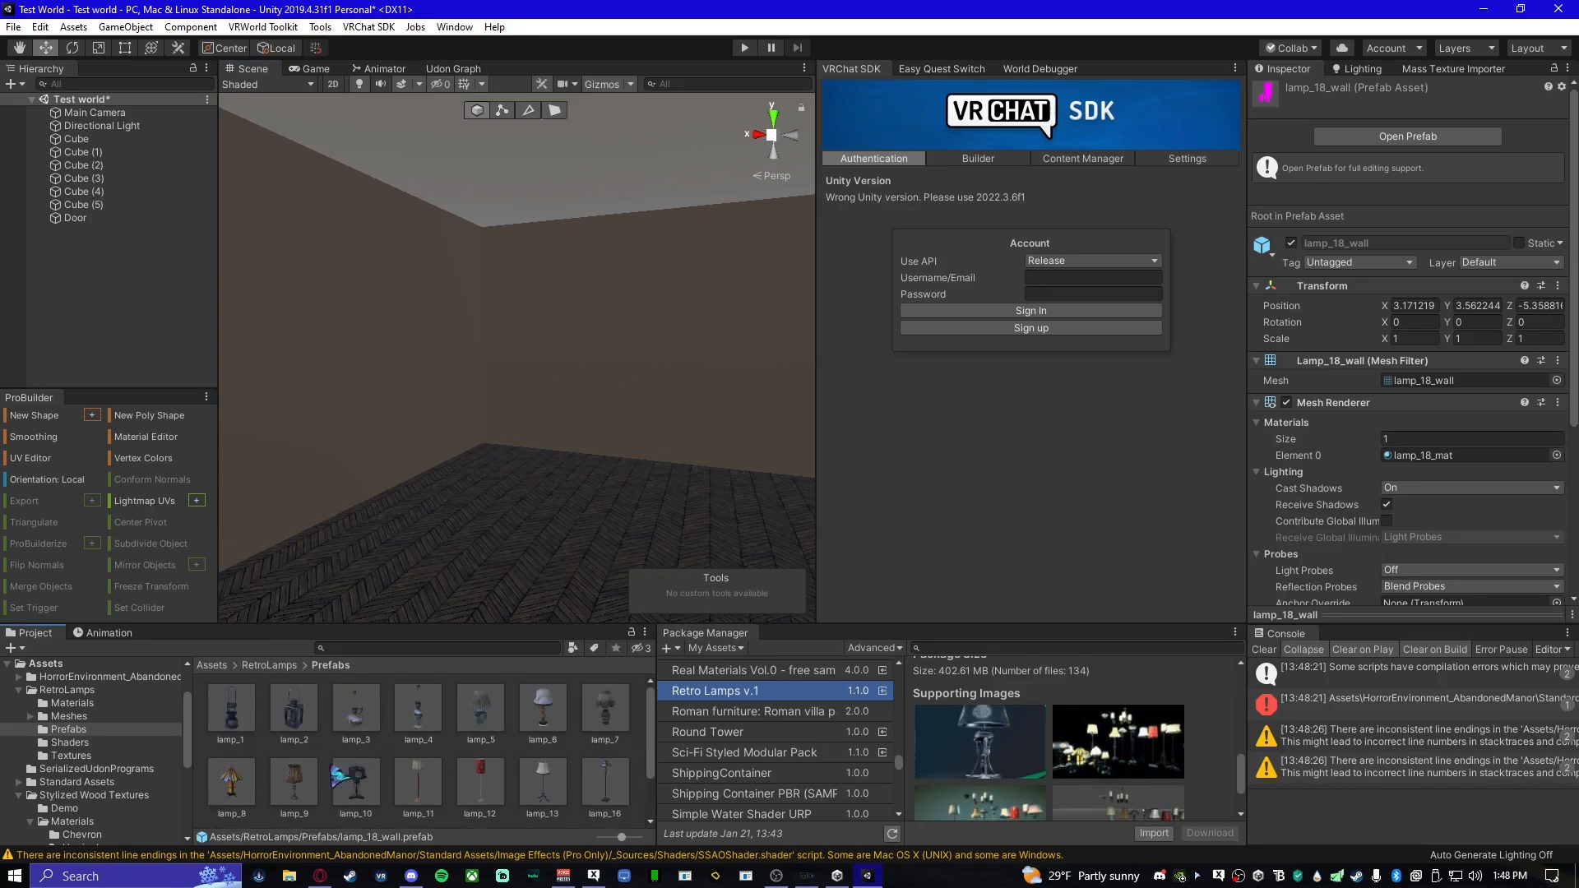
right_drag(369, 549, 450, 610)
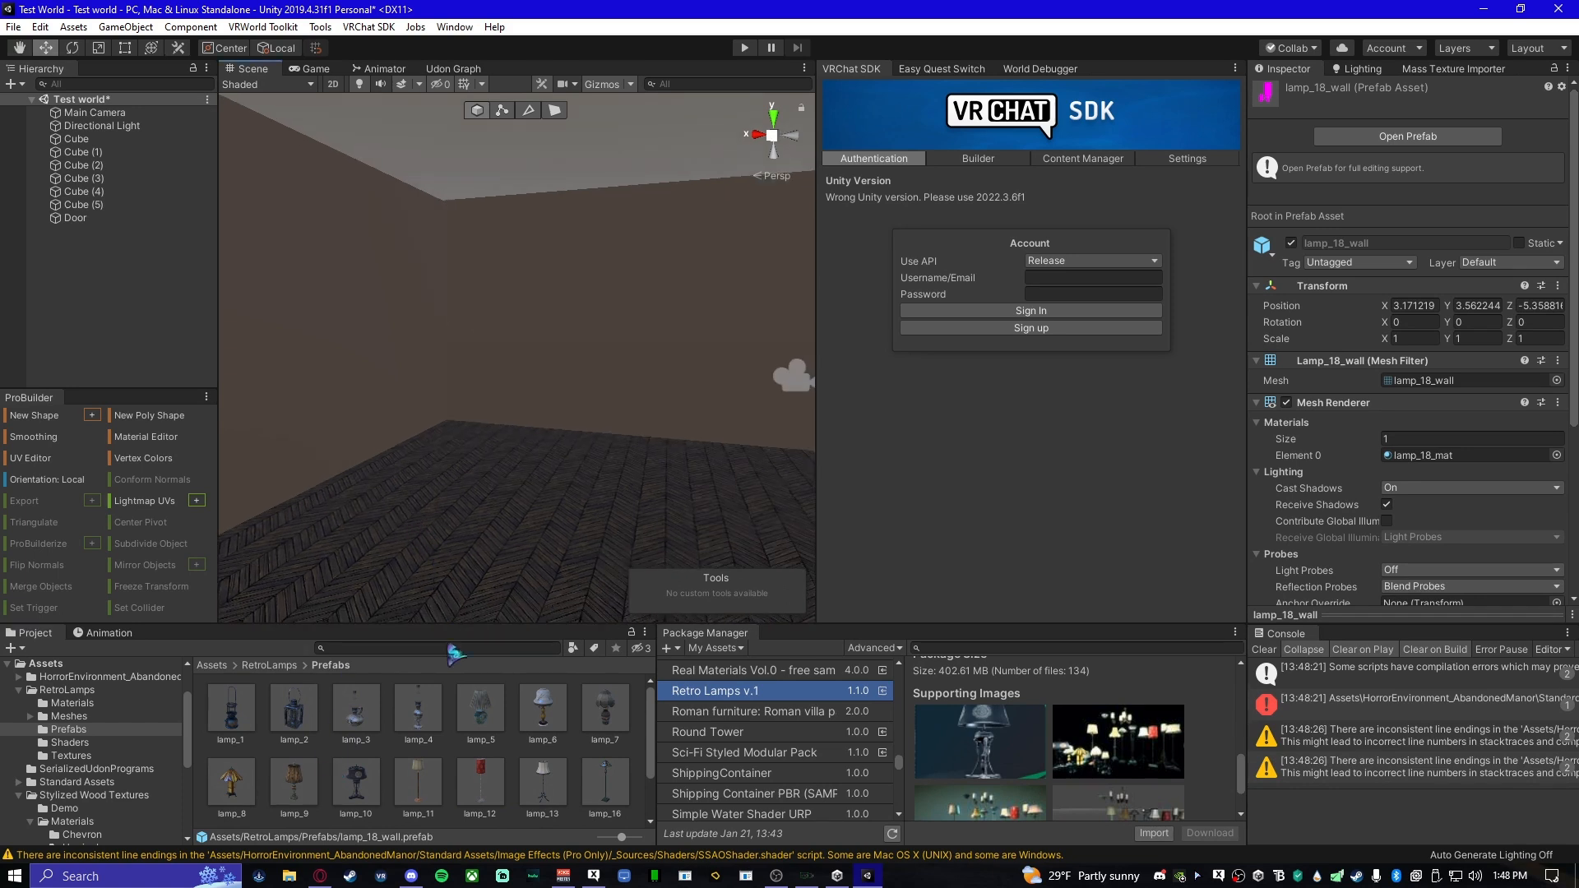
scroll(454, 808, down, 2)
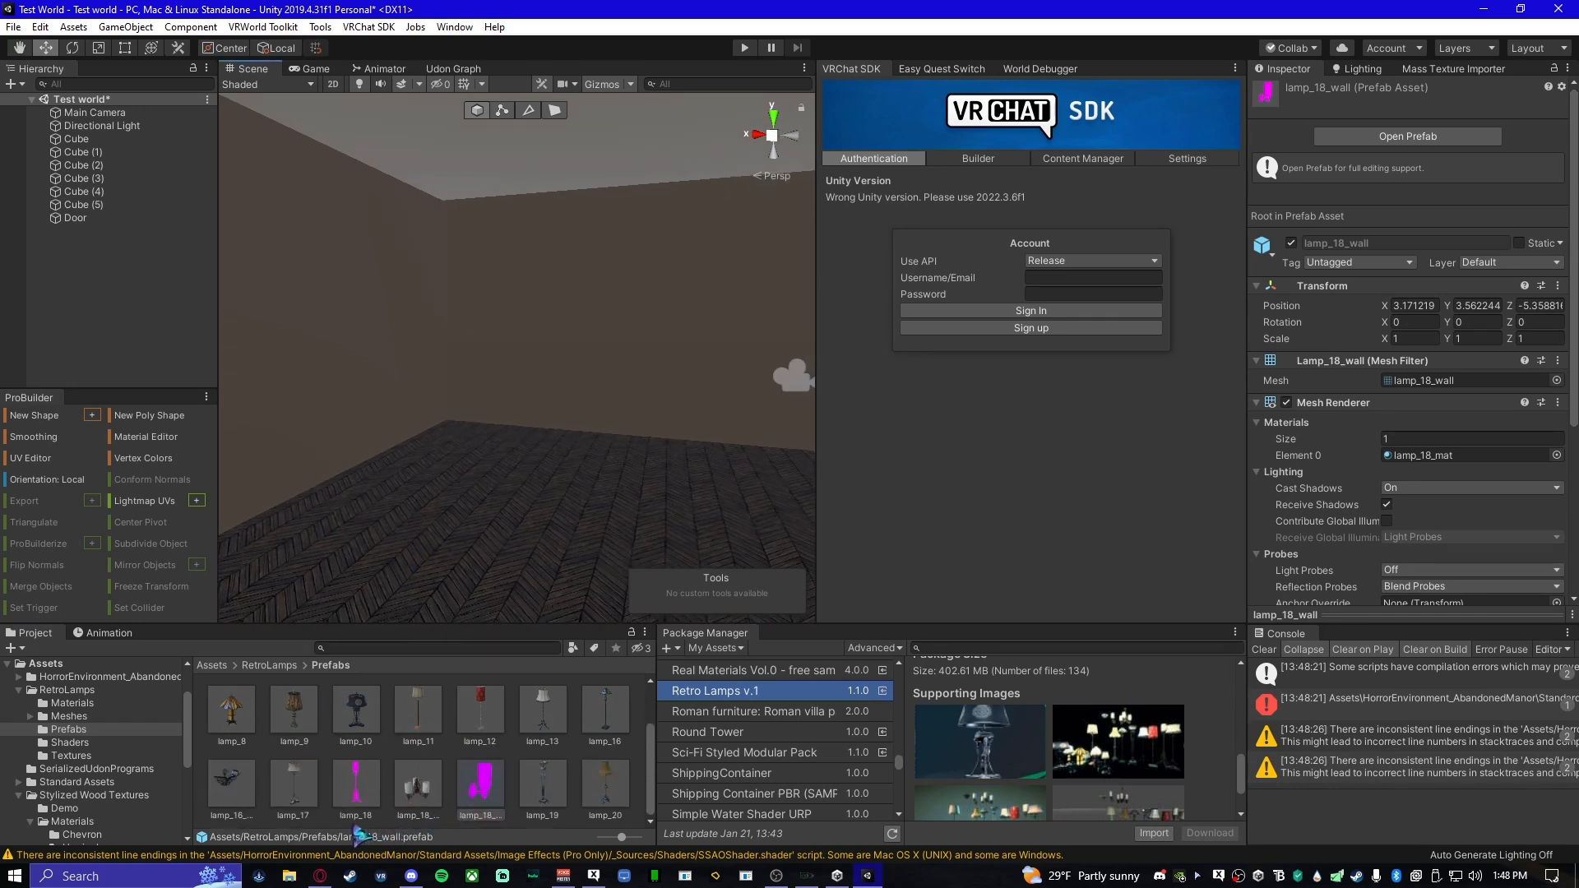
right_drag(453, 538, 483, 398)
drag(413, 789, 500, 312)
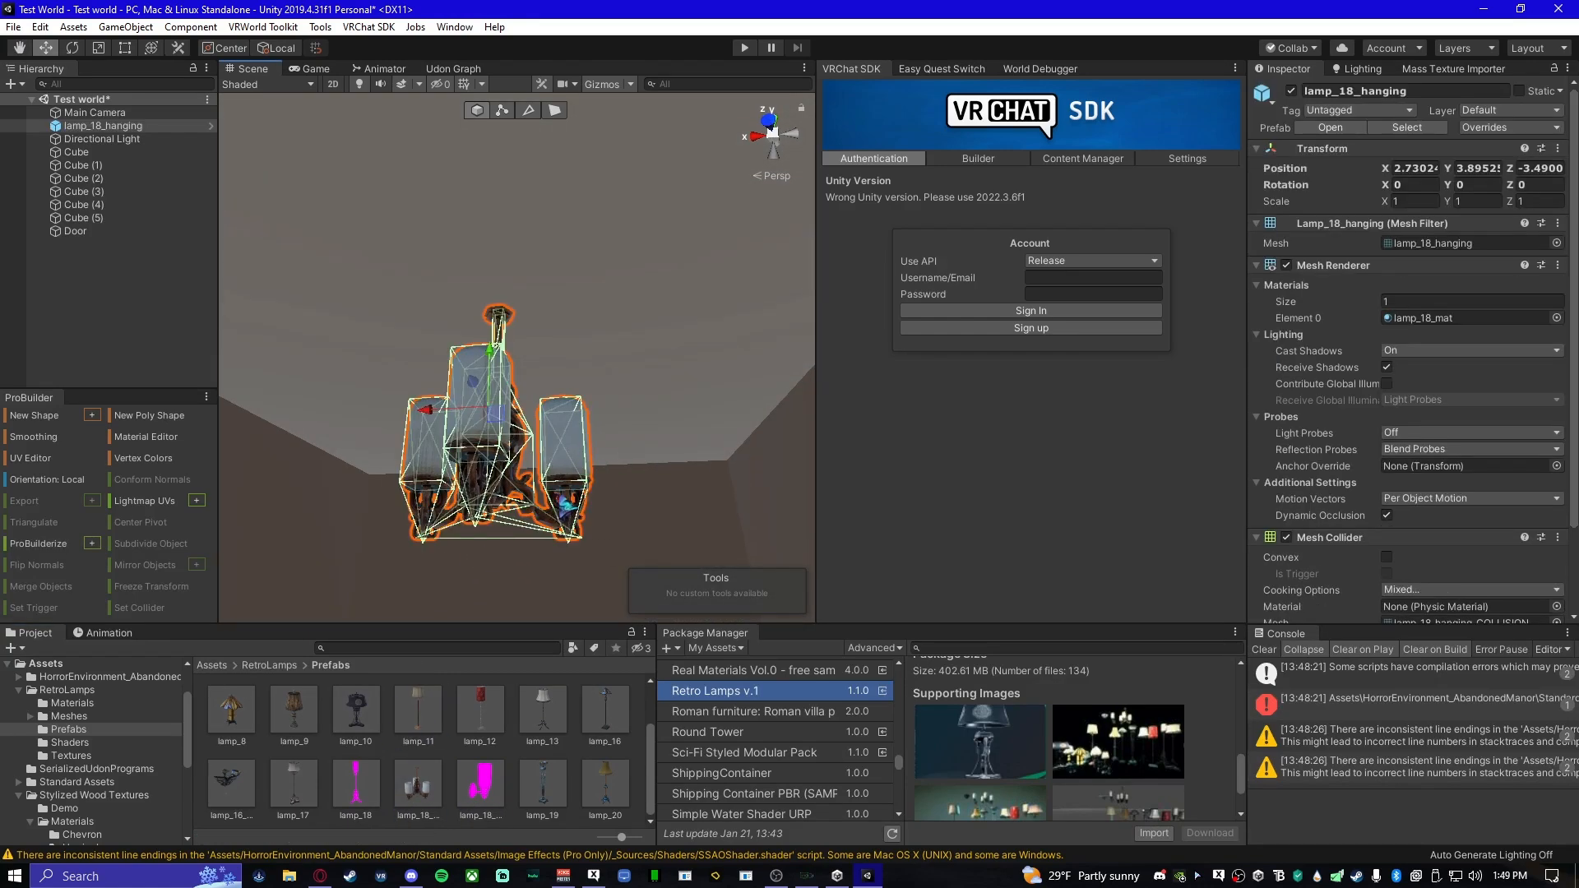
Shift the hanging lamp to about Z -4.25 and scale it down to about X 0.52, Y 0.40, Z 0.50
right_drag(568, 525, 403, 490)
drag(349, 226, 514, 526)
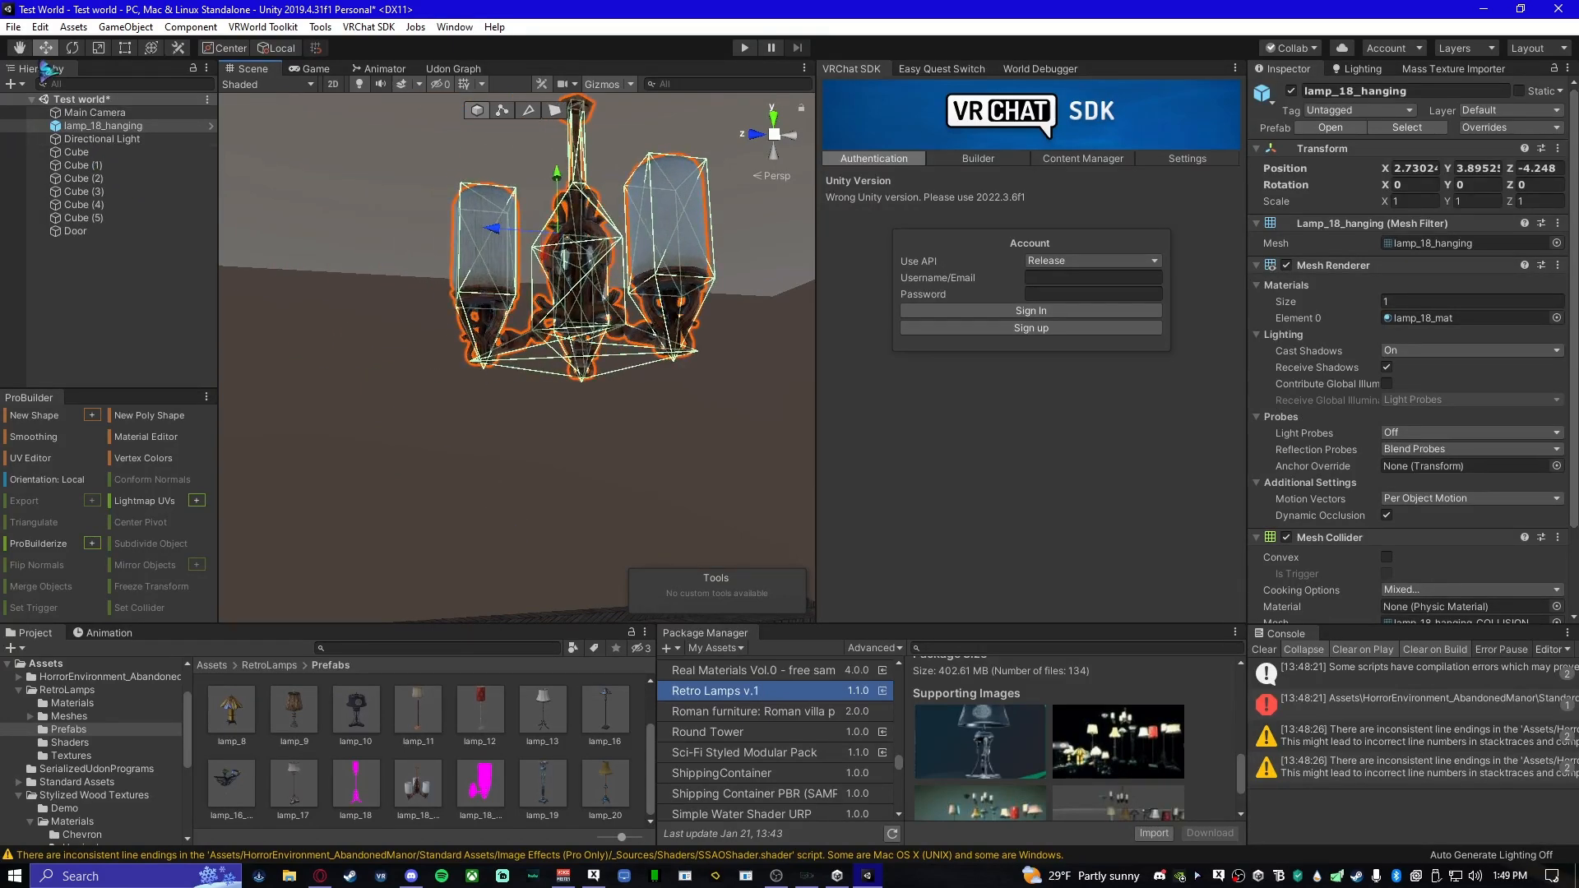
click(105, 51)
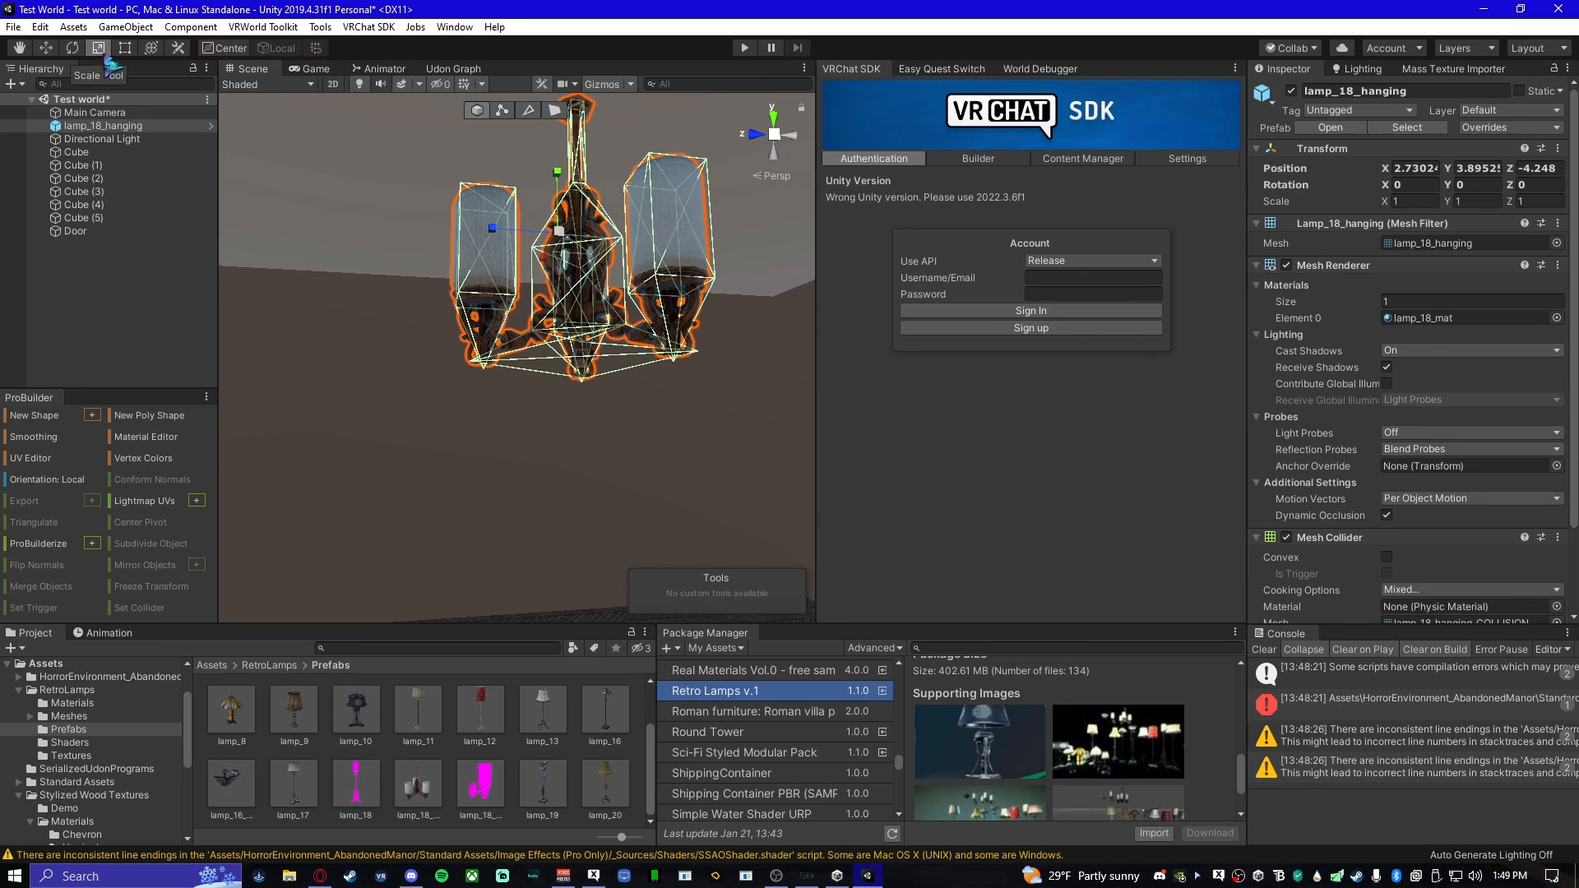
alt+drag(510, 415, 693, 450)
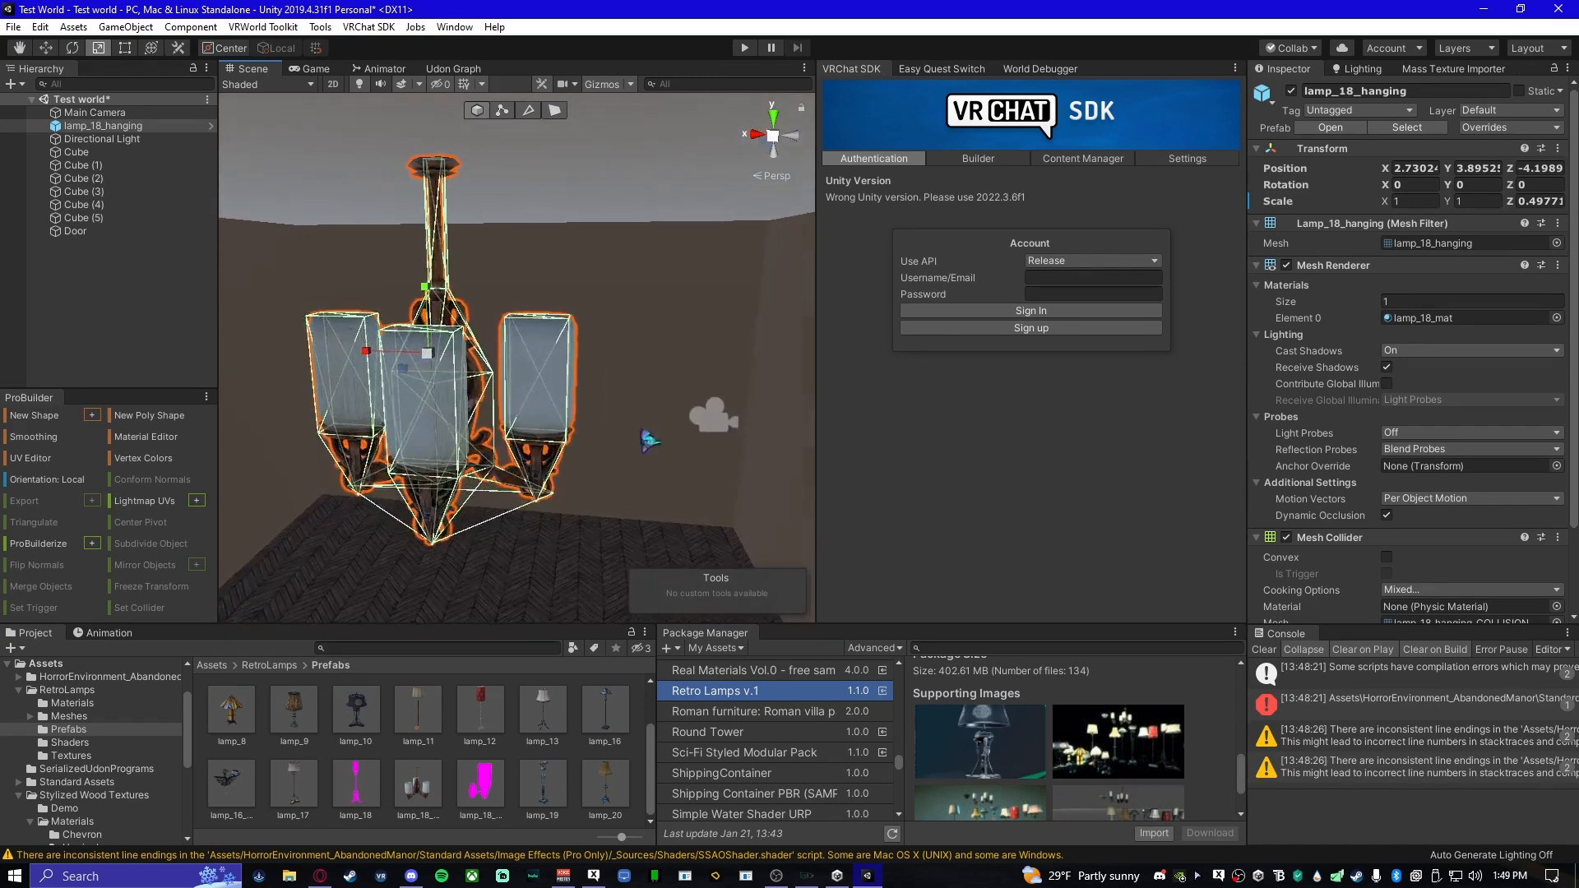
drag(360, 368, 390, 377)
right_drag(390, 376, 460, 345)
key(w)
key(a)
drag(533, 347, 544, 380)
right_drag(441, 385, 592, 411)
key(a)
key(w)
right_drag(436, 451, 393, 438)
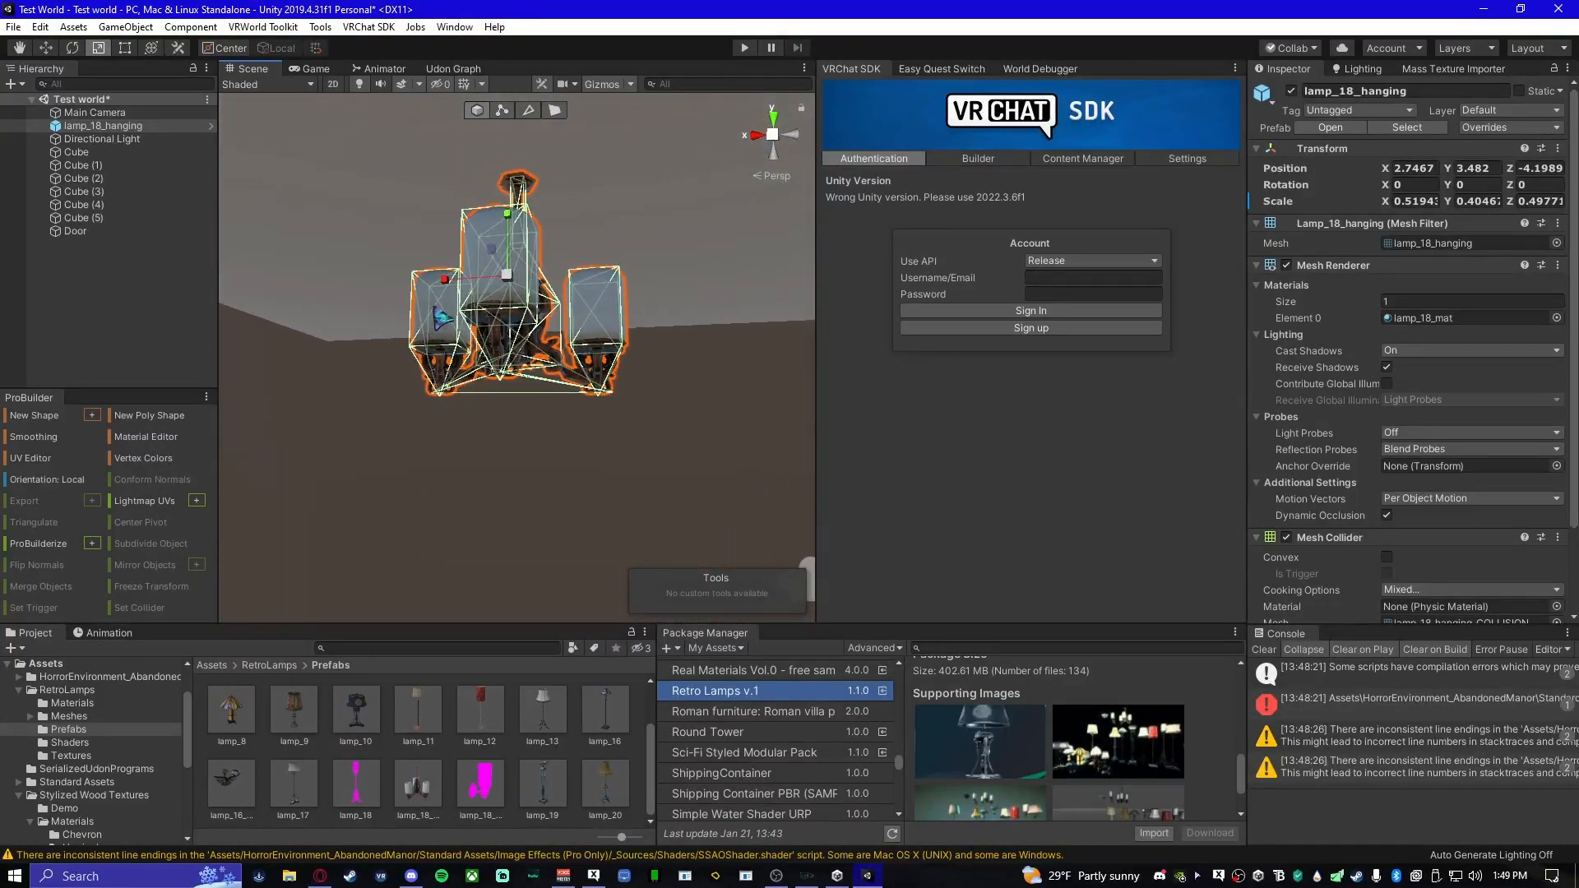
Raise the scaled-down hanging lamp until its mount meets the room's ceiling
click(45, 47)
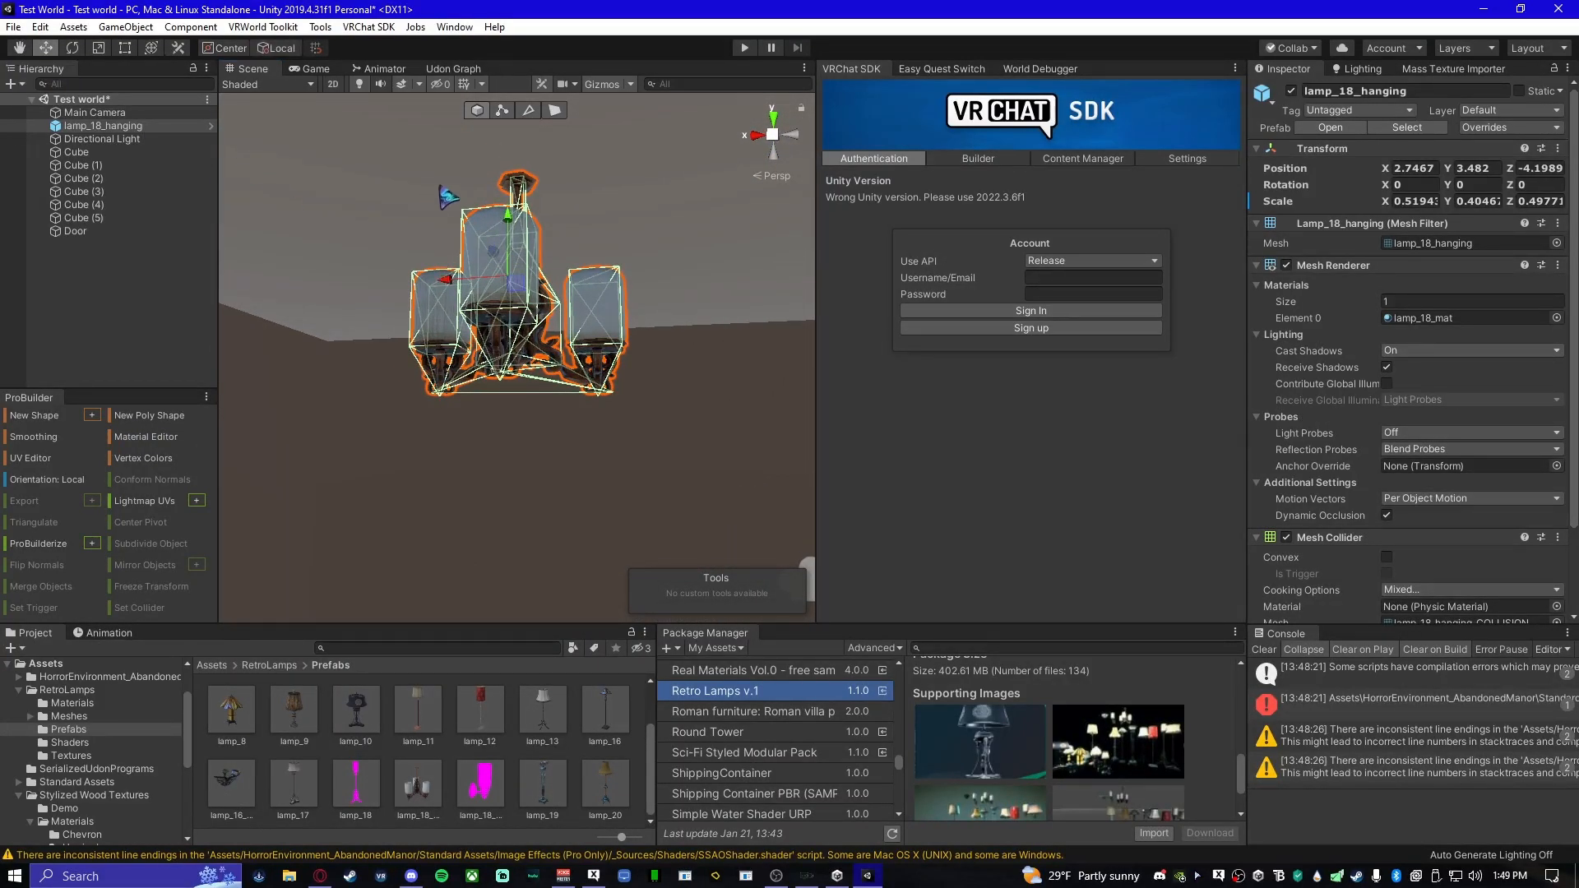
drag(514, 222, 504, 173)
right_drag(526, 377, 493, 473)
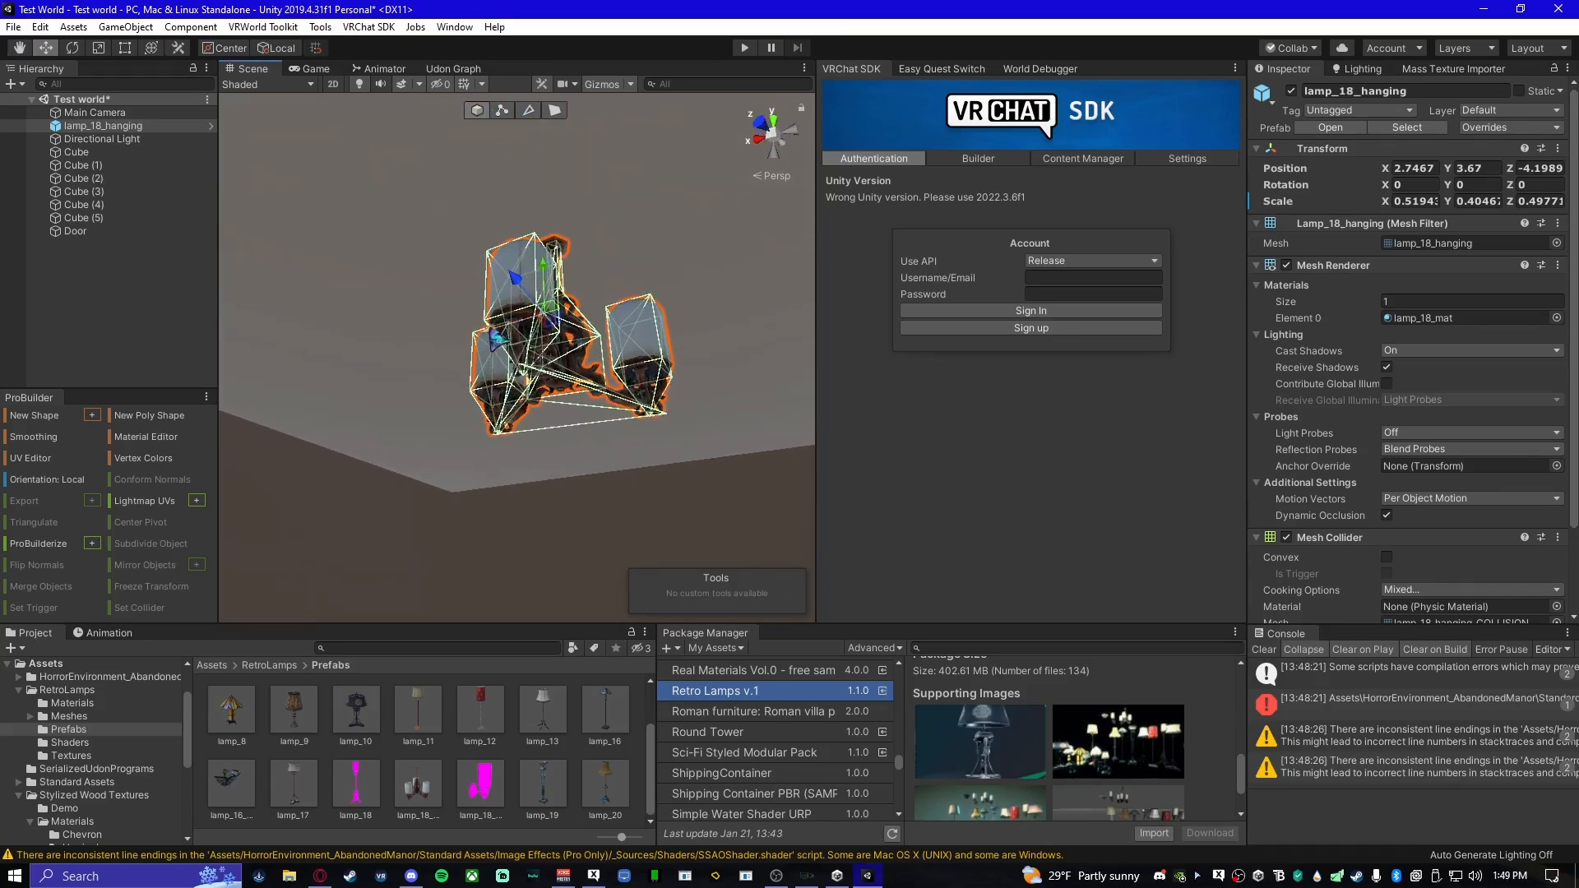
right_drag(542, 283, 535, 402)
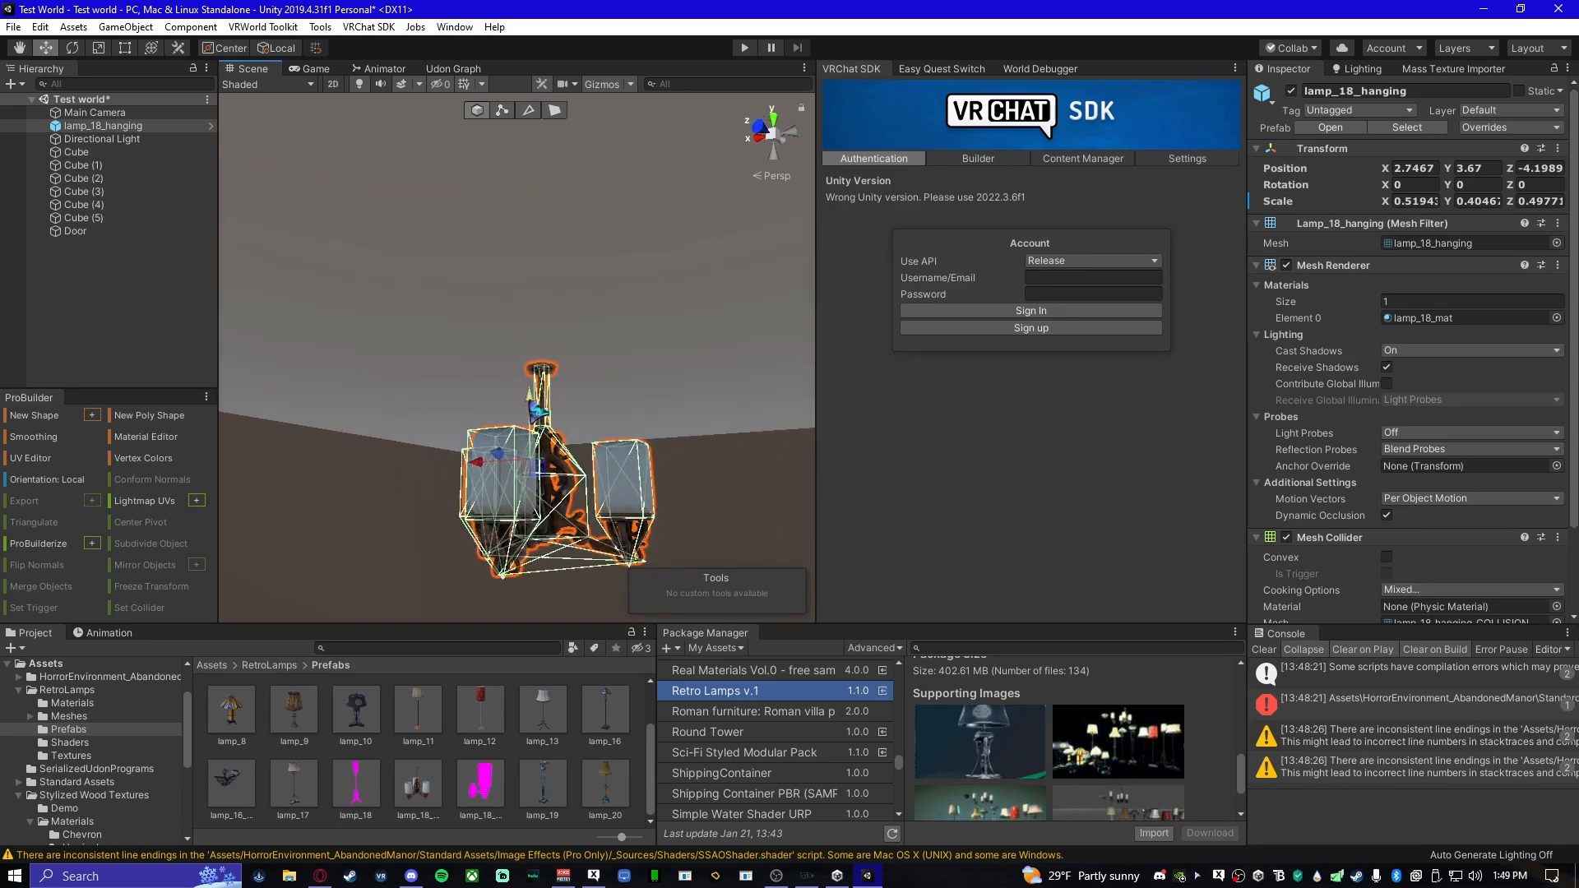
drag(529, 399, 550, 328)
right_drag(527, 381, 433, 441)
click(470, 401)
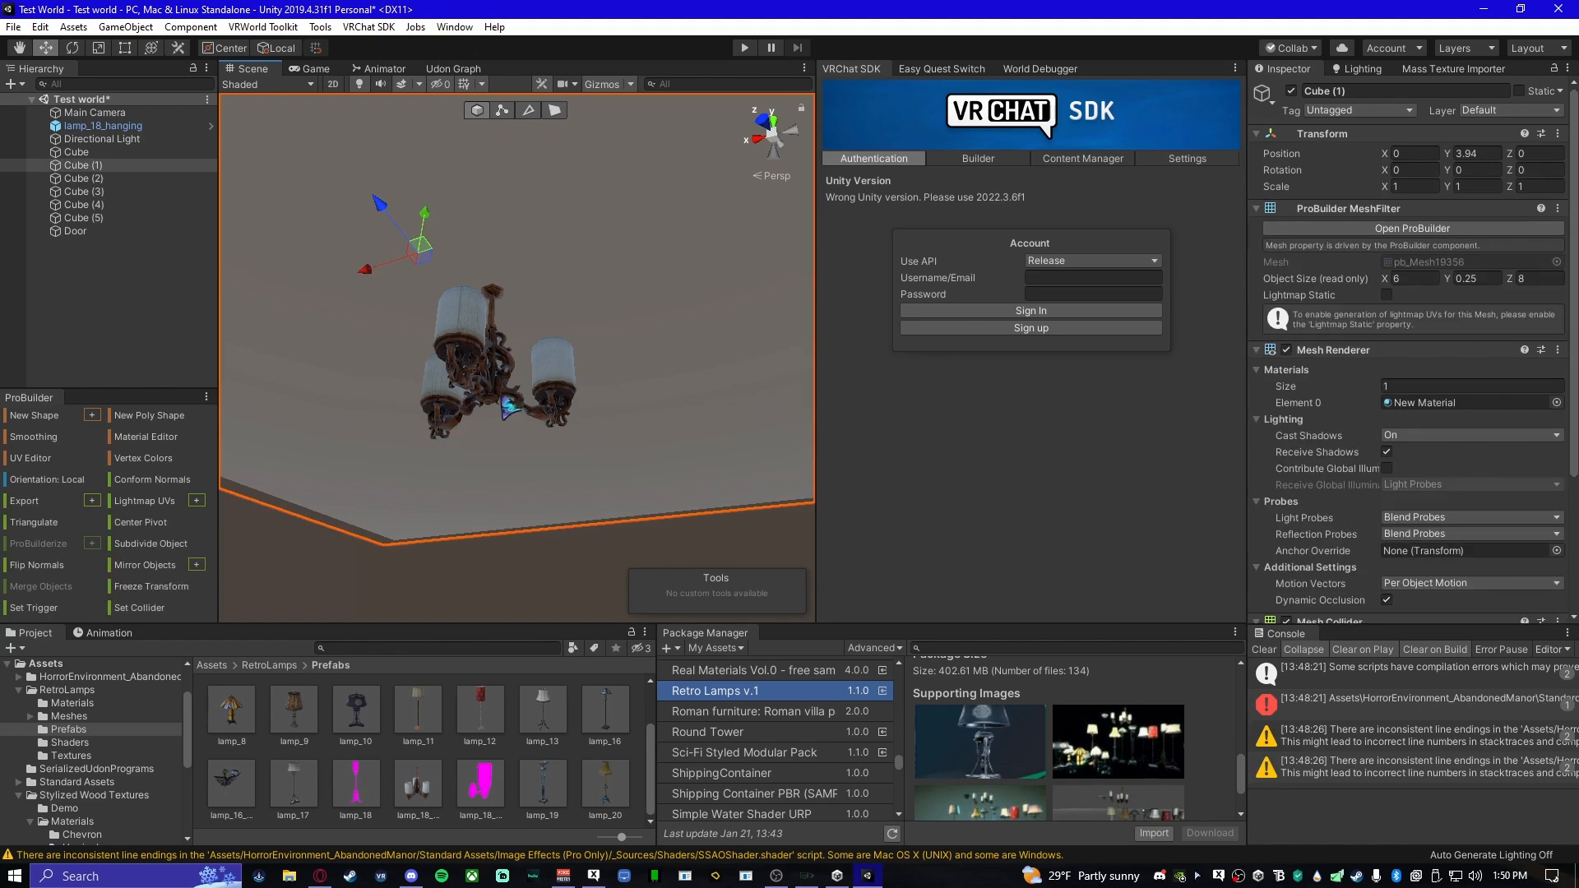
Expand the hanging lamp's lamp_18_mat material settings and set Shininess to 0.46
click(504, 407)
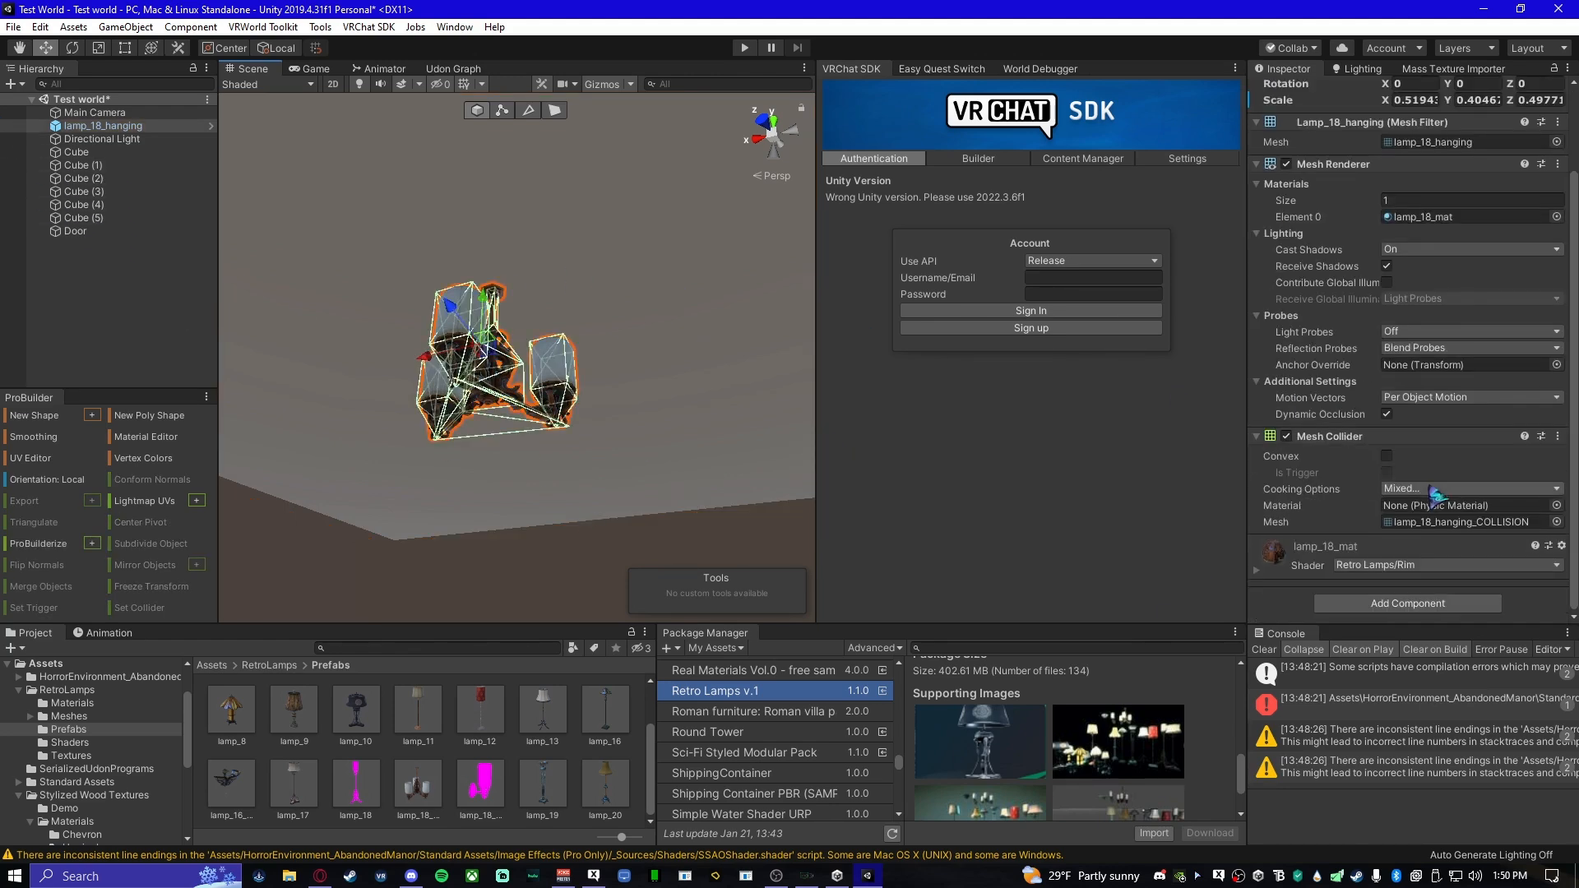
click(1284, 562)
scroll(1366, 510, down, 3)
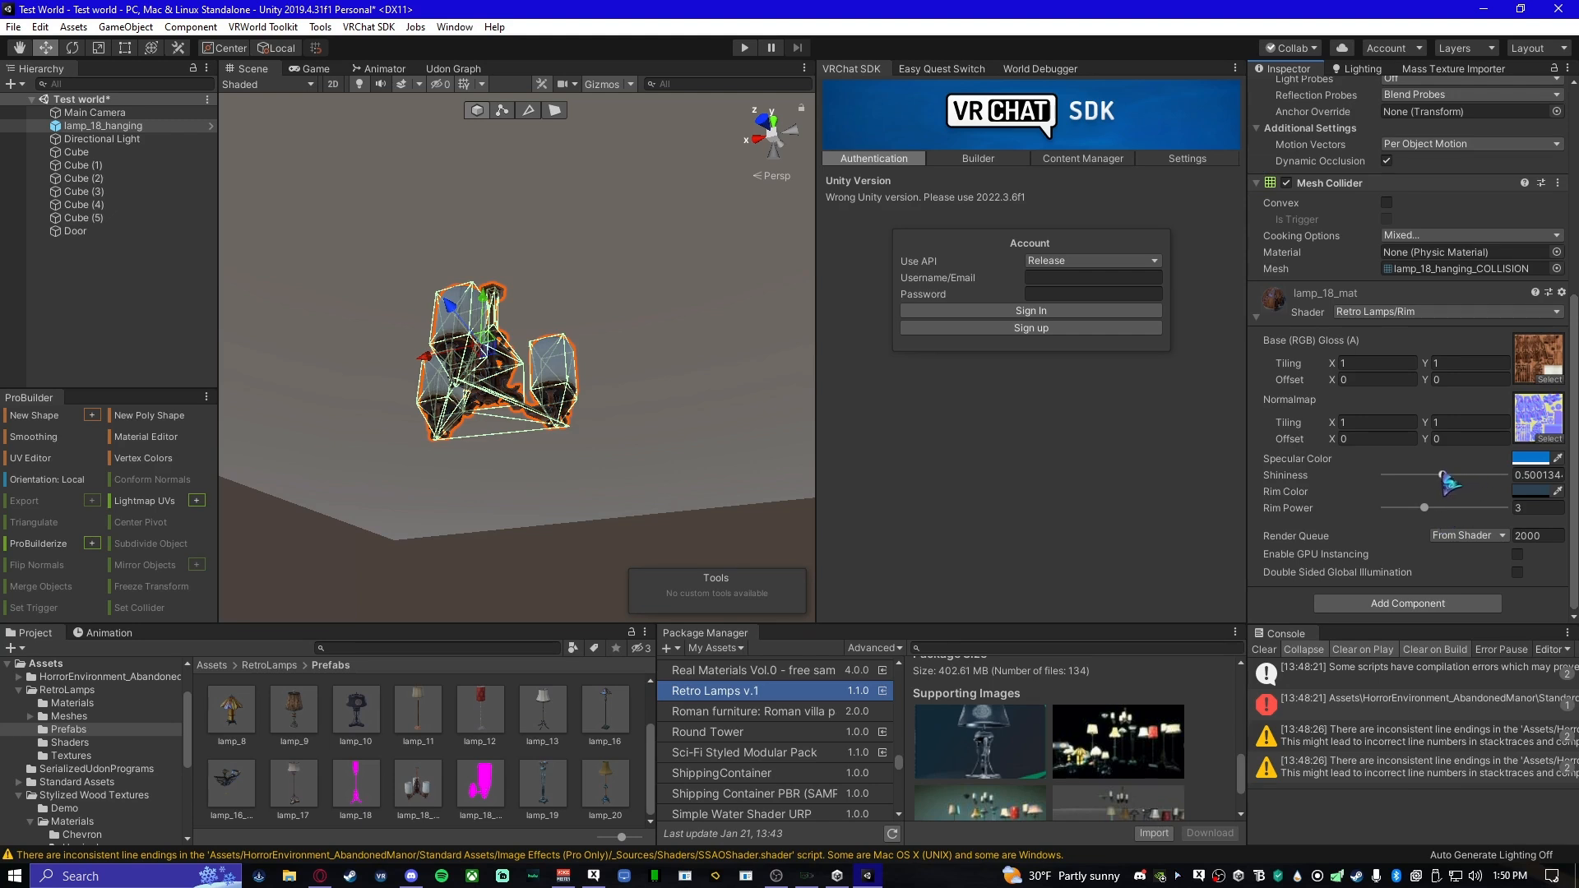
drag(1442, 474, 1437, 475)
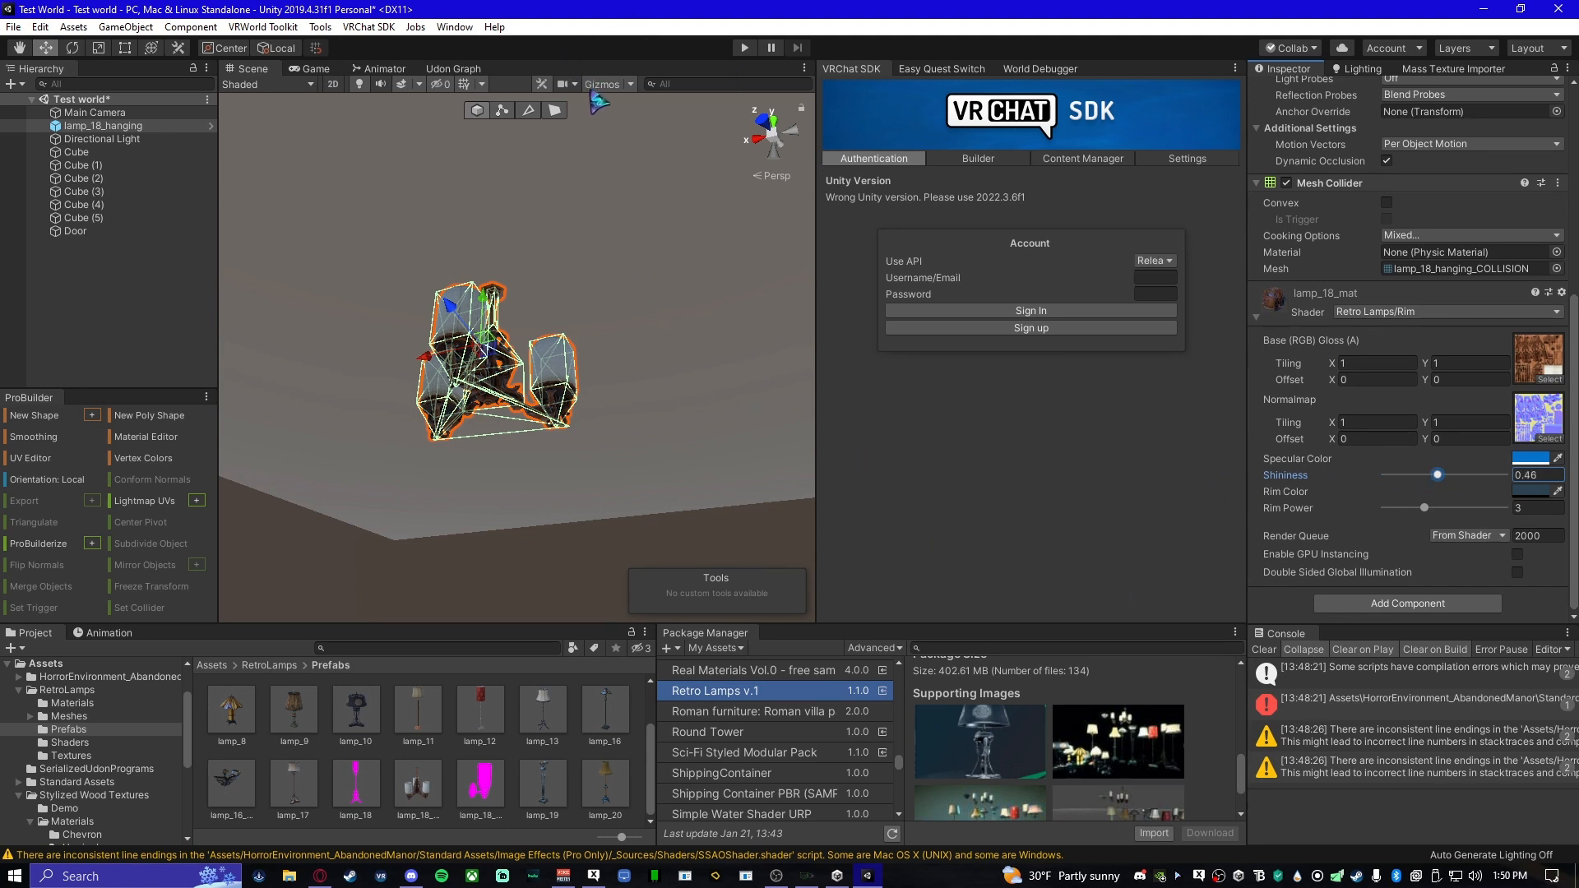
Hide the scene gizmos to inspect the hanging lamp's surface up close
click(590, 90)
key(w)
right_drag(508, 333, 839, 446)
key(a)
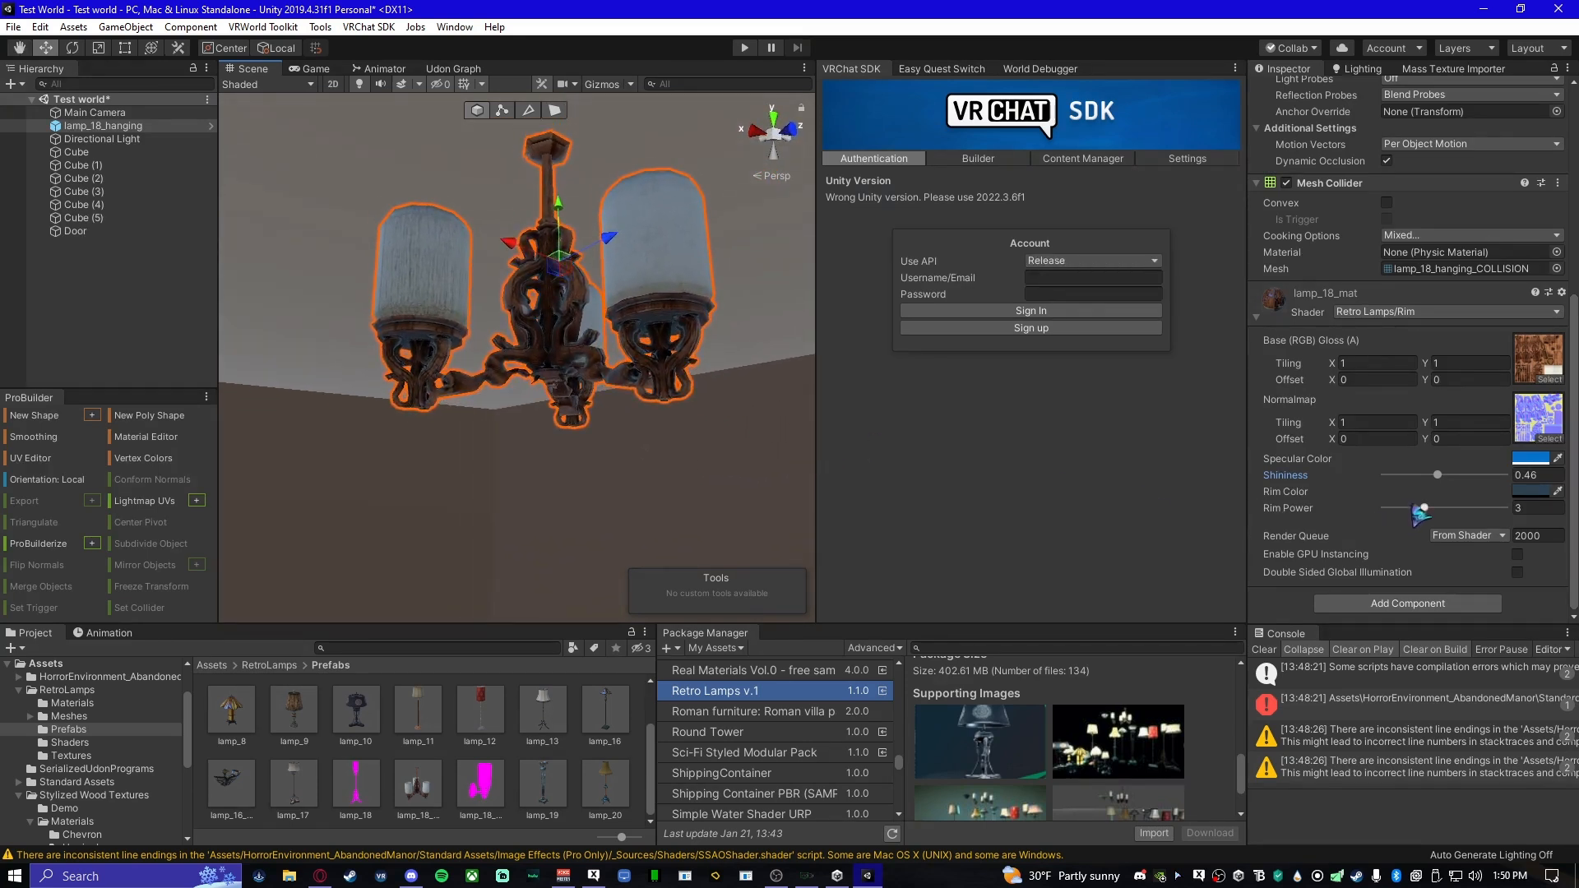
Undo a trial Shininess of 0.253 on lamp_18_mat, and set its Rim Power to 7.6
drag(1438, 475, 1385, 475)
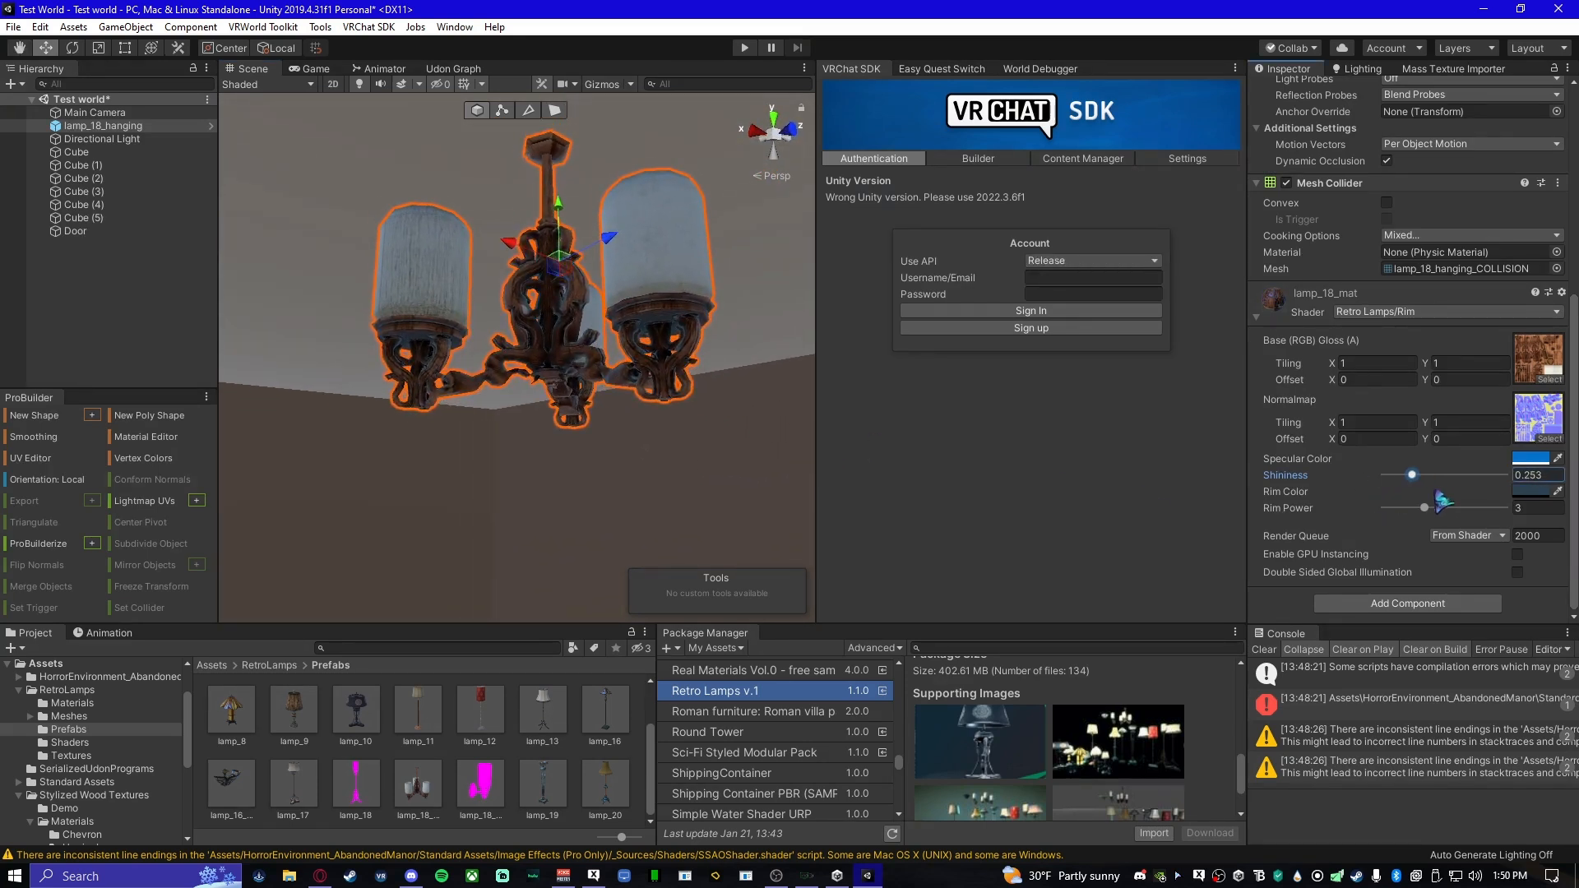
key(ctrl+z)
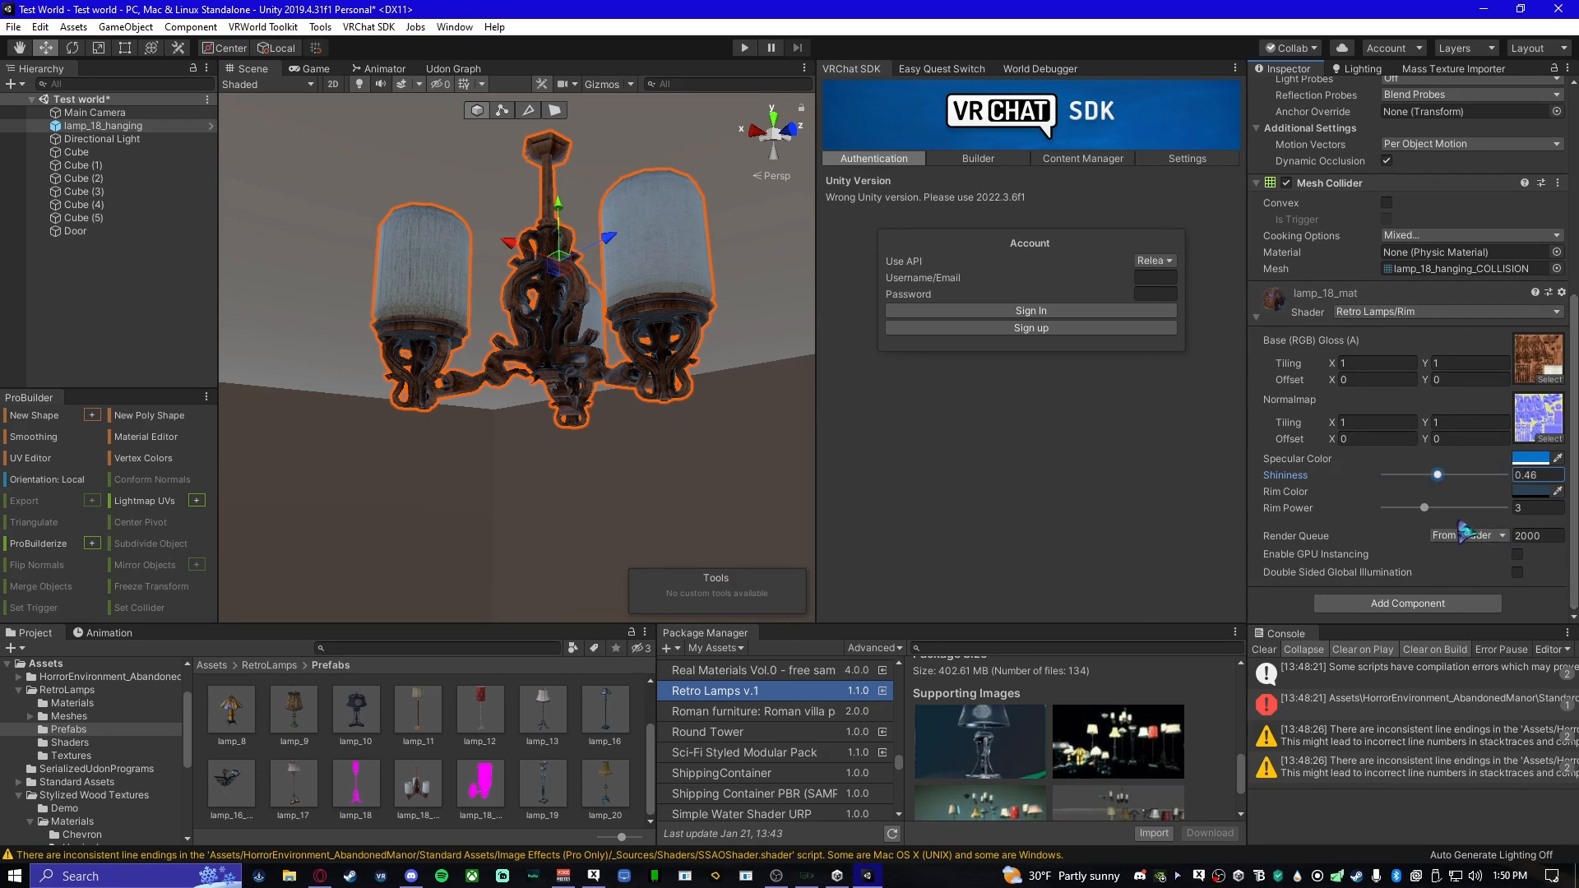
drag(1425, 507, 1490, 495)
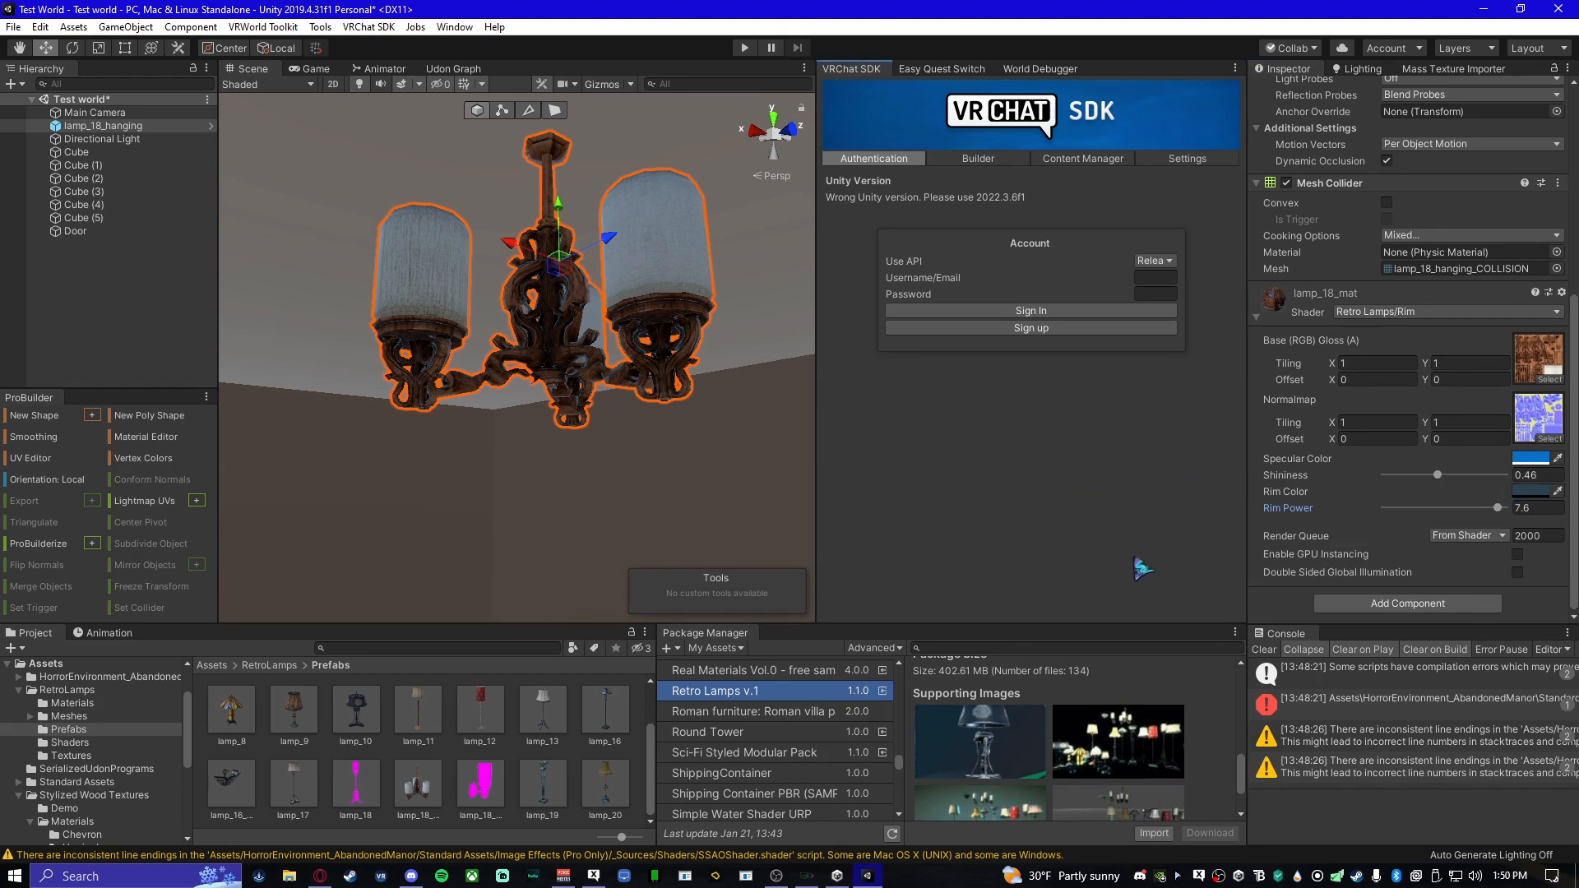
right_drag(492, 368, 676, 525)
key(f)
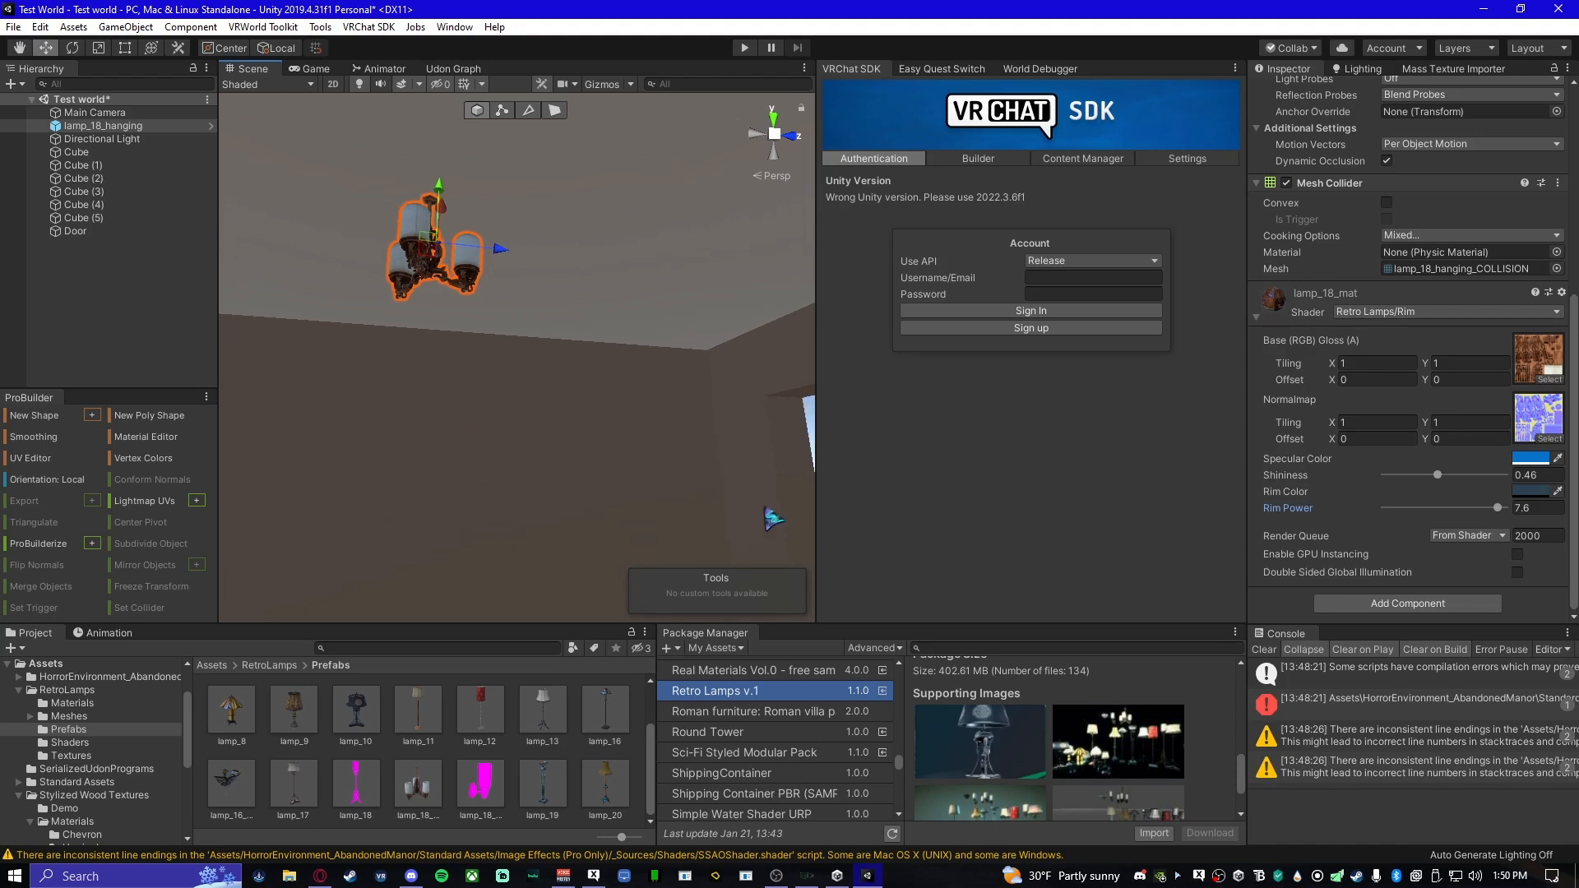
right_drag(539, 458, 398, 433)
click(686, 417)
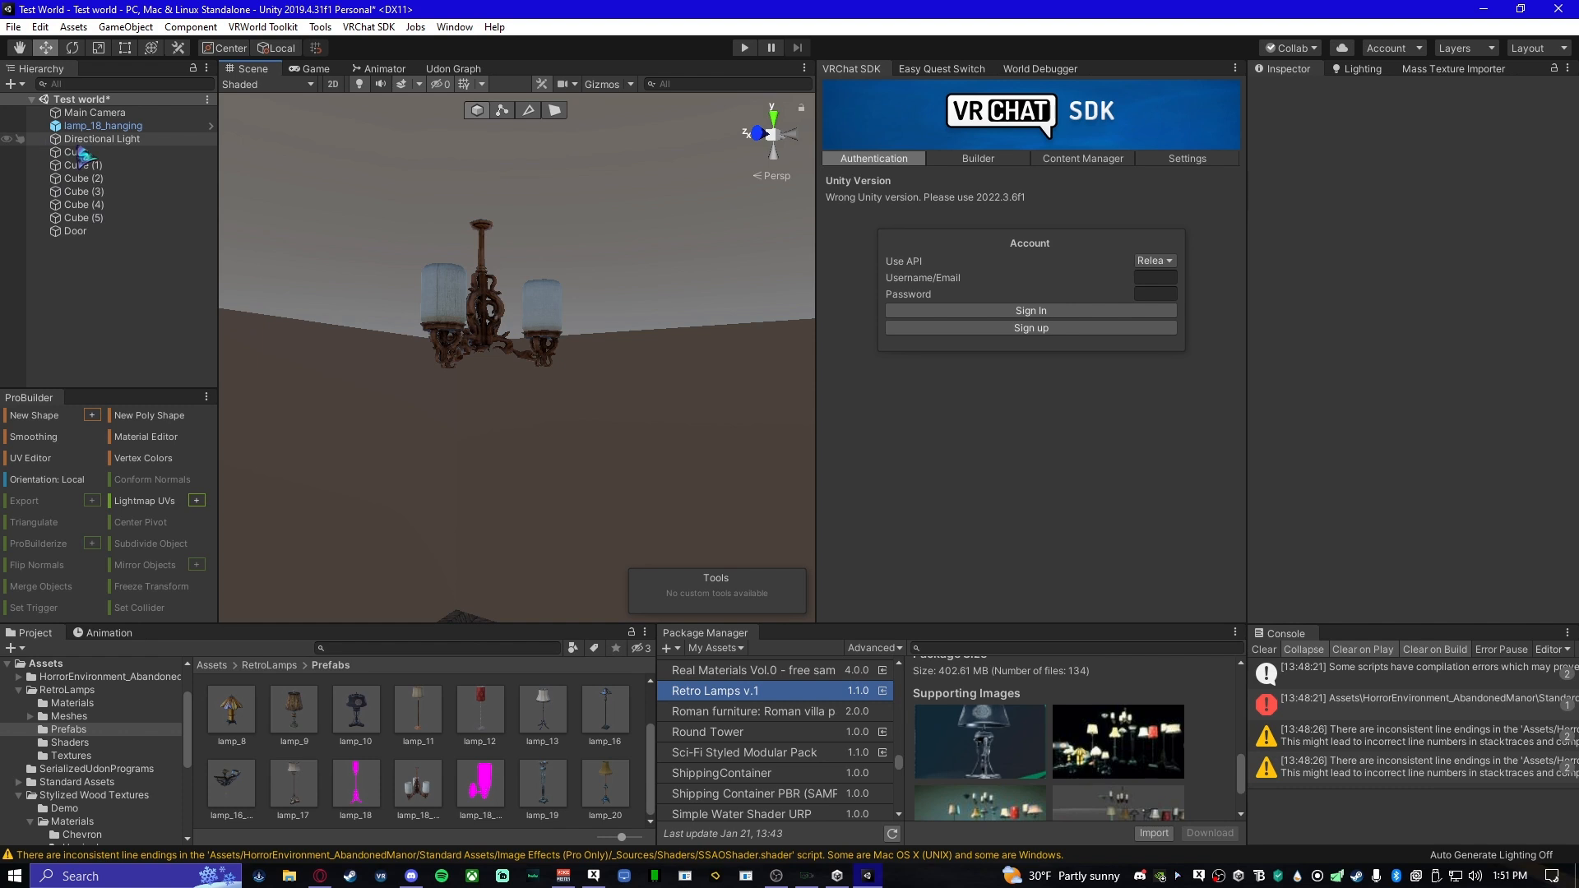
Add a point light to the scene and move it towards the hanging lamp
click(16, 84)
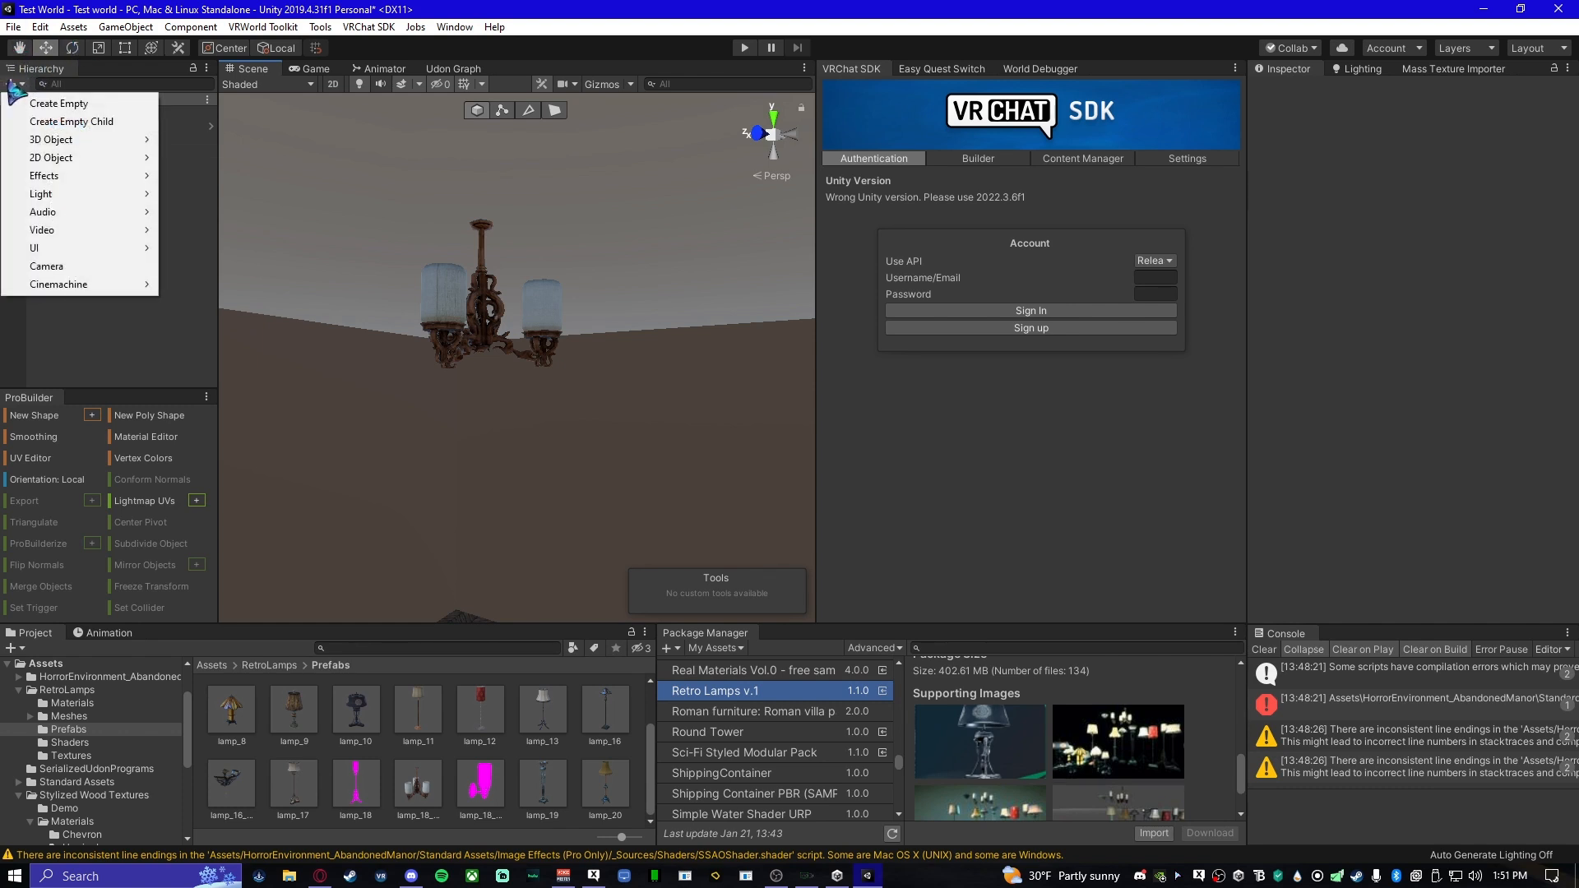
mouse_move(49, 196)
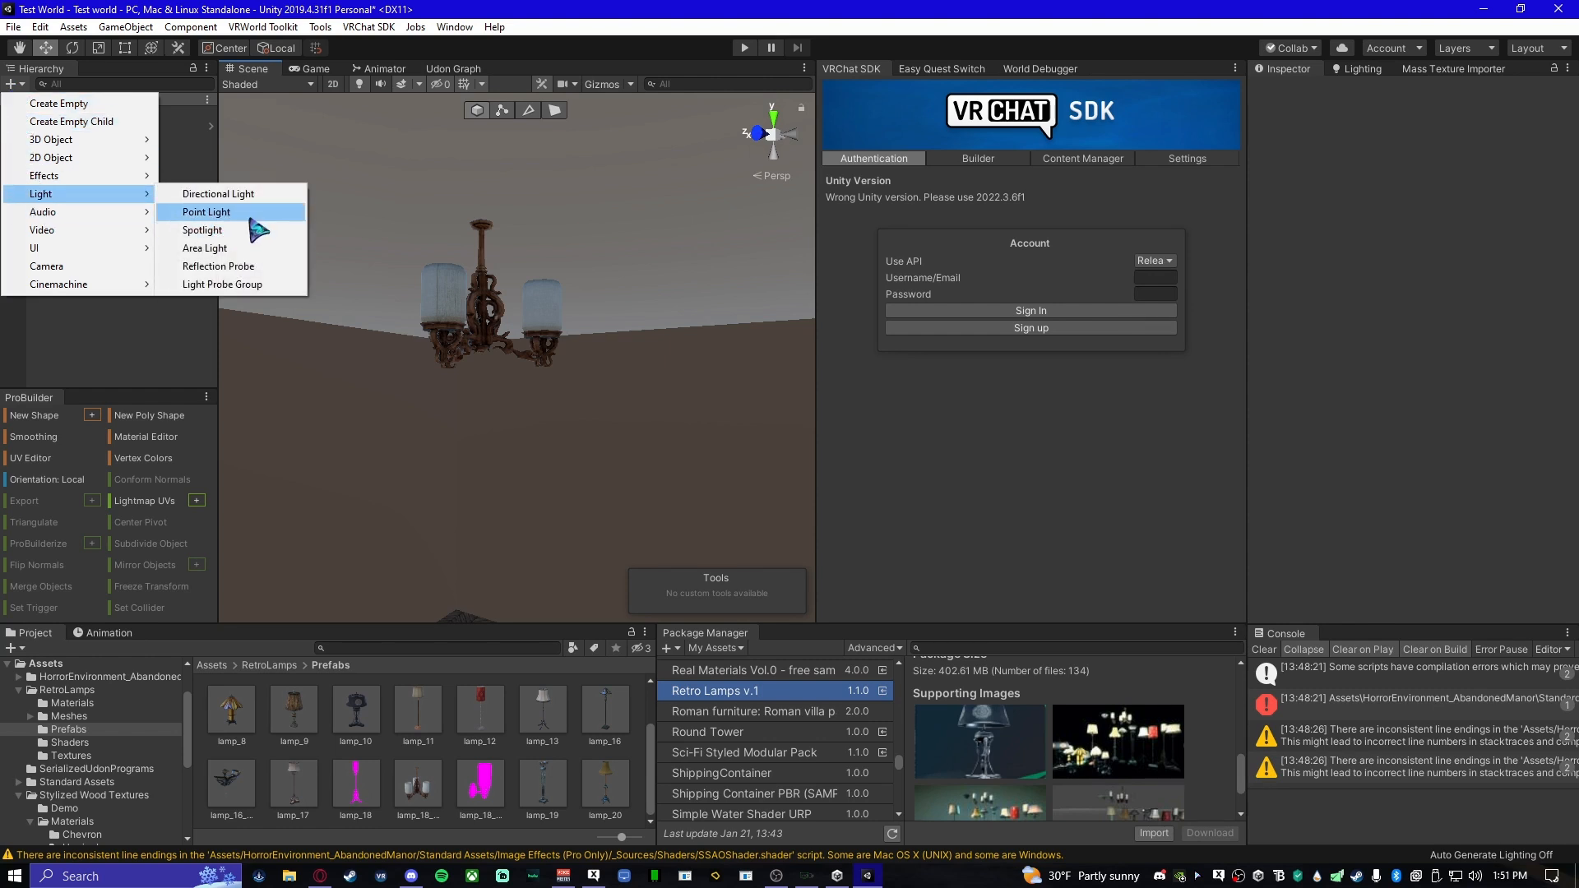
click(206, 211)
right_drag(537, 359, 535, 357)
drag(484, 307, 376, 352)
right_drag(472, 385, 460, 435)
key(e)
drag(414, 339, 541, 464)
right_drag(542, 465, 635, 395)
drag(684, 236, 667, 365)
Place the point light beside the lamp's shades, at about X 2.98, Y 3.66, Z -4.05
right_drag(633, 395, 660, 436)
drag(648, 394, 650, 447)
right_drag(650, 447, 507, 344)
key(q)
key(a)
drag(546, 306, 619, 320)
right_drag(565, 346, 418, 328)
key(d)
key(w)
key(s)
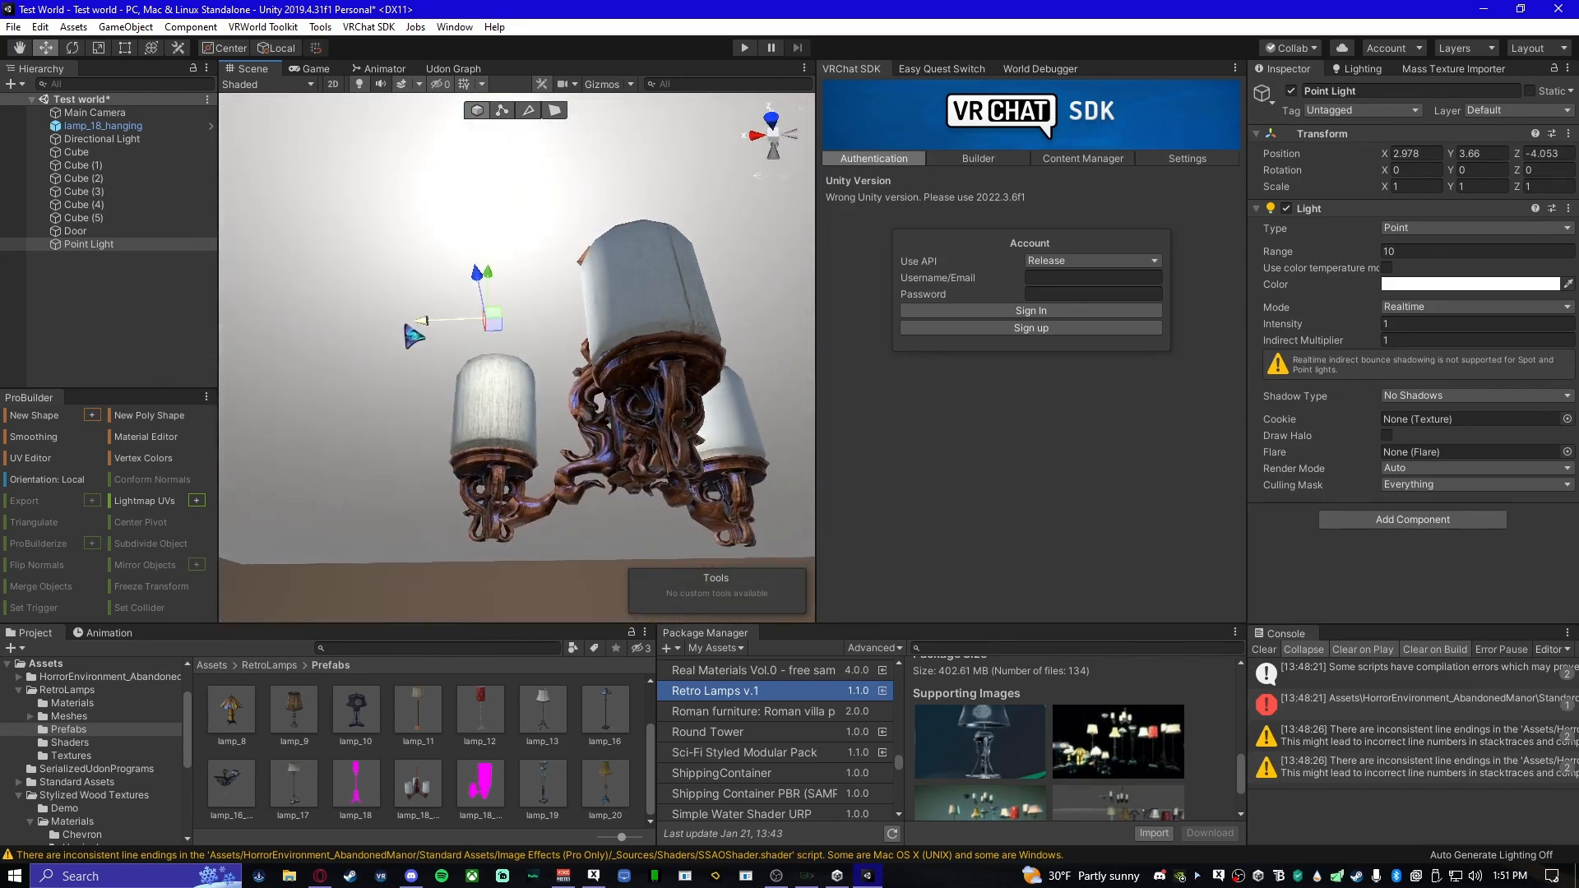
Move the point light closer to the lamp's central stem, to about X 2.81, Z -4.19
drag(418, 321, 511, 339)
right_drag(511, 339, 722, 384)
drag(576, 347, 529, 347)
right_drag(530, 347, 339, 380)
key(w)
key(d)
right_drag(339, 381, 471, 366)
key(a)
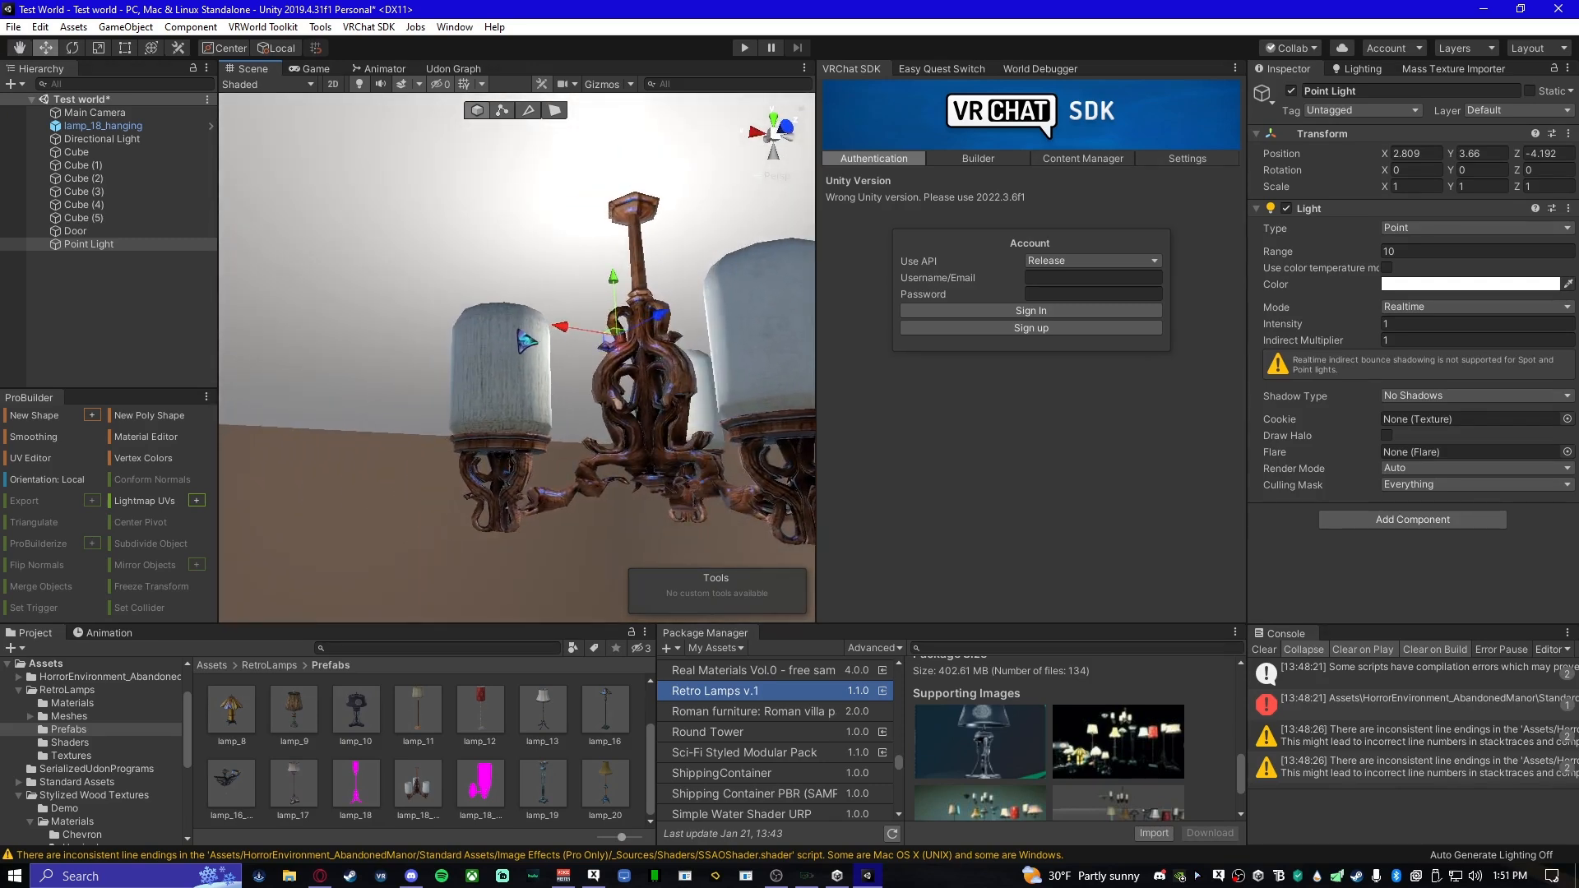
Align the point light with the lamp's stem at about X 2.76 and lower it to about Y 3.55
drag(551, 333, 570, 334)
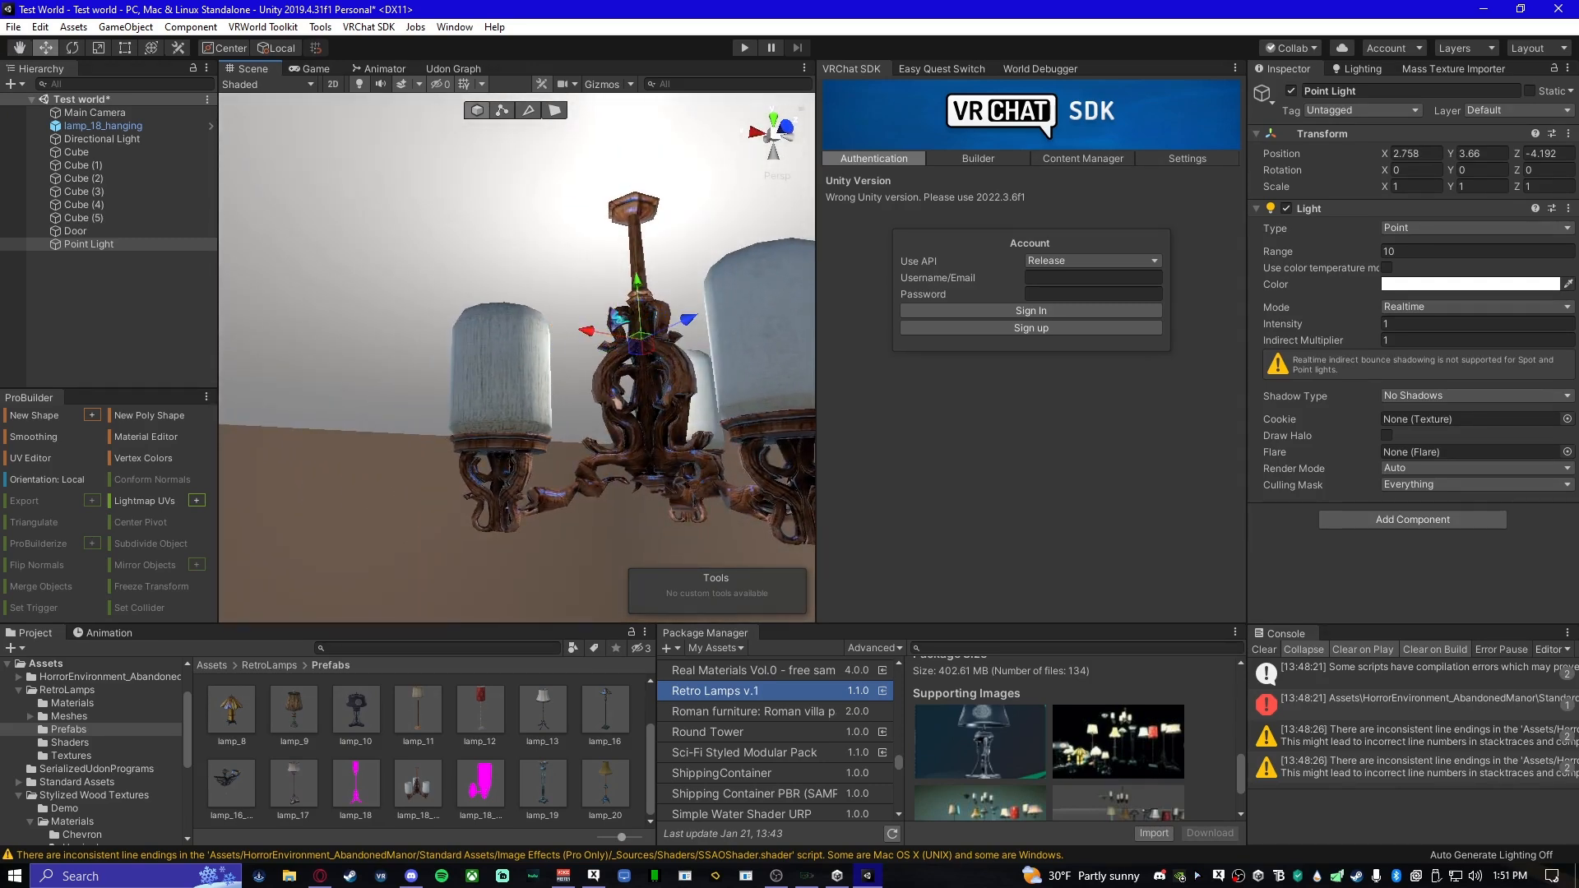
drag(636, 285, 627, 336)
key(s)
right_drag(599, 372, 485, 395)
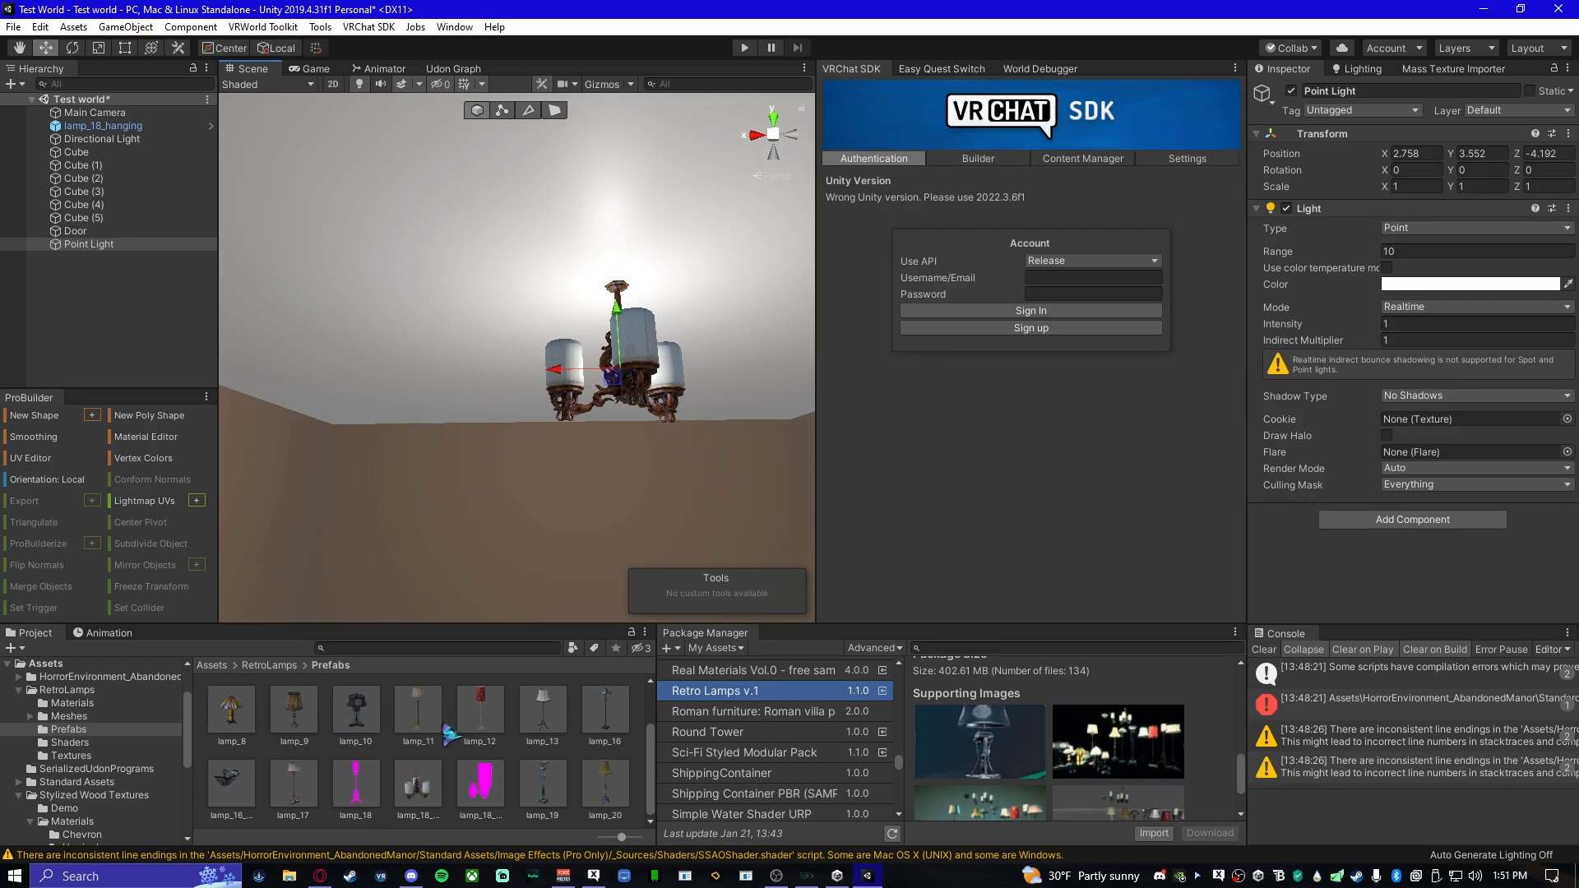
Set the point light's color to warm FFDFB1, clear the selection, and view the lit room
right_drag(446, 407, 541, 384)
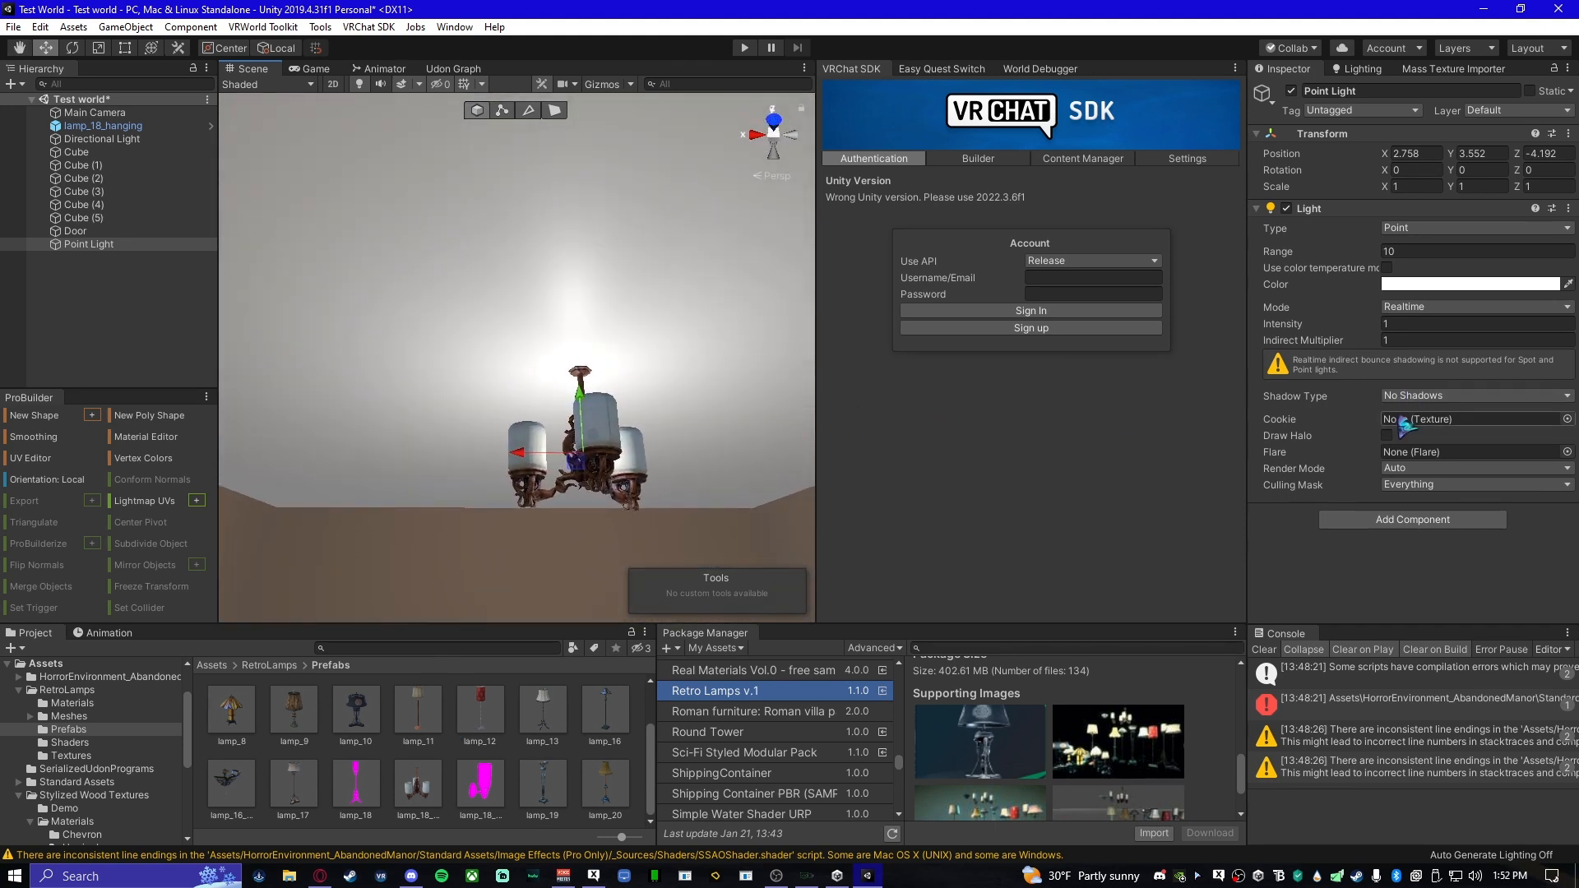
click(1449, 290)
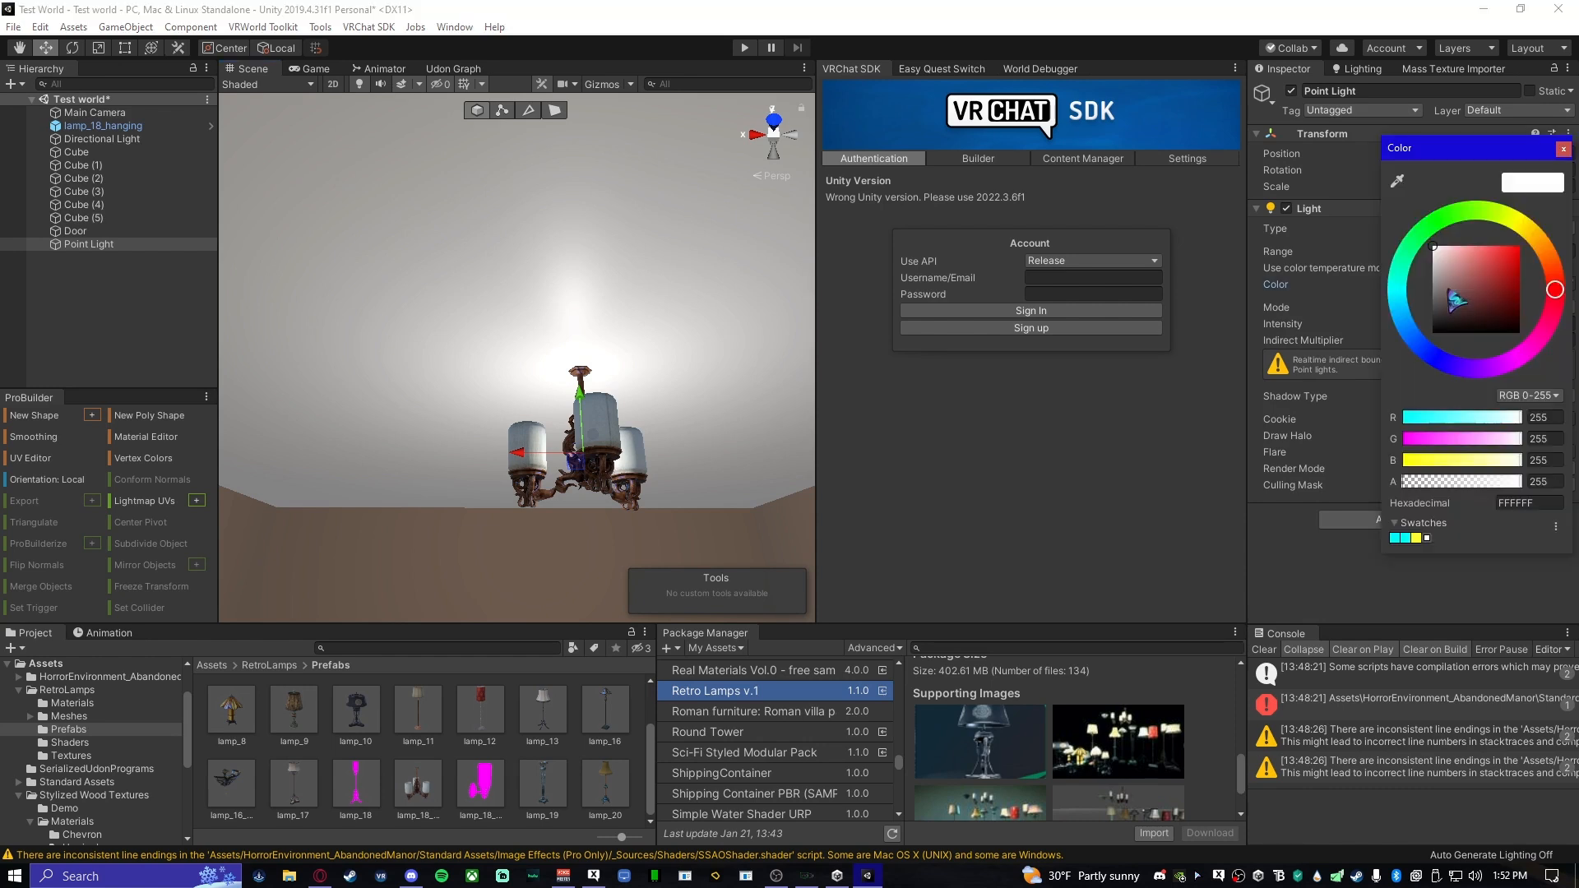
mouse_move(1555, 271)
mouse_down()
mouse_move(1543, 247)
mouse_move(1546, 260)
mouse_move(1446, 248)
mouse_up()
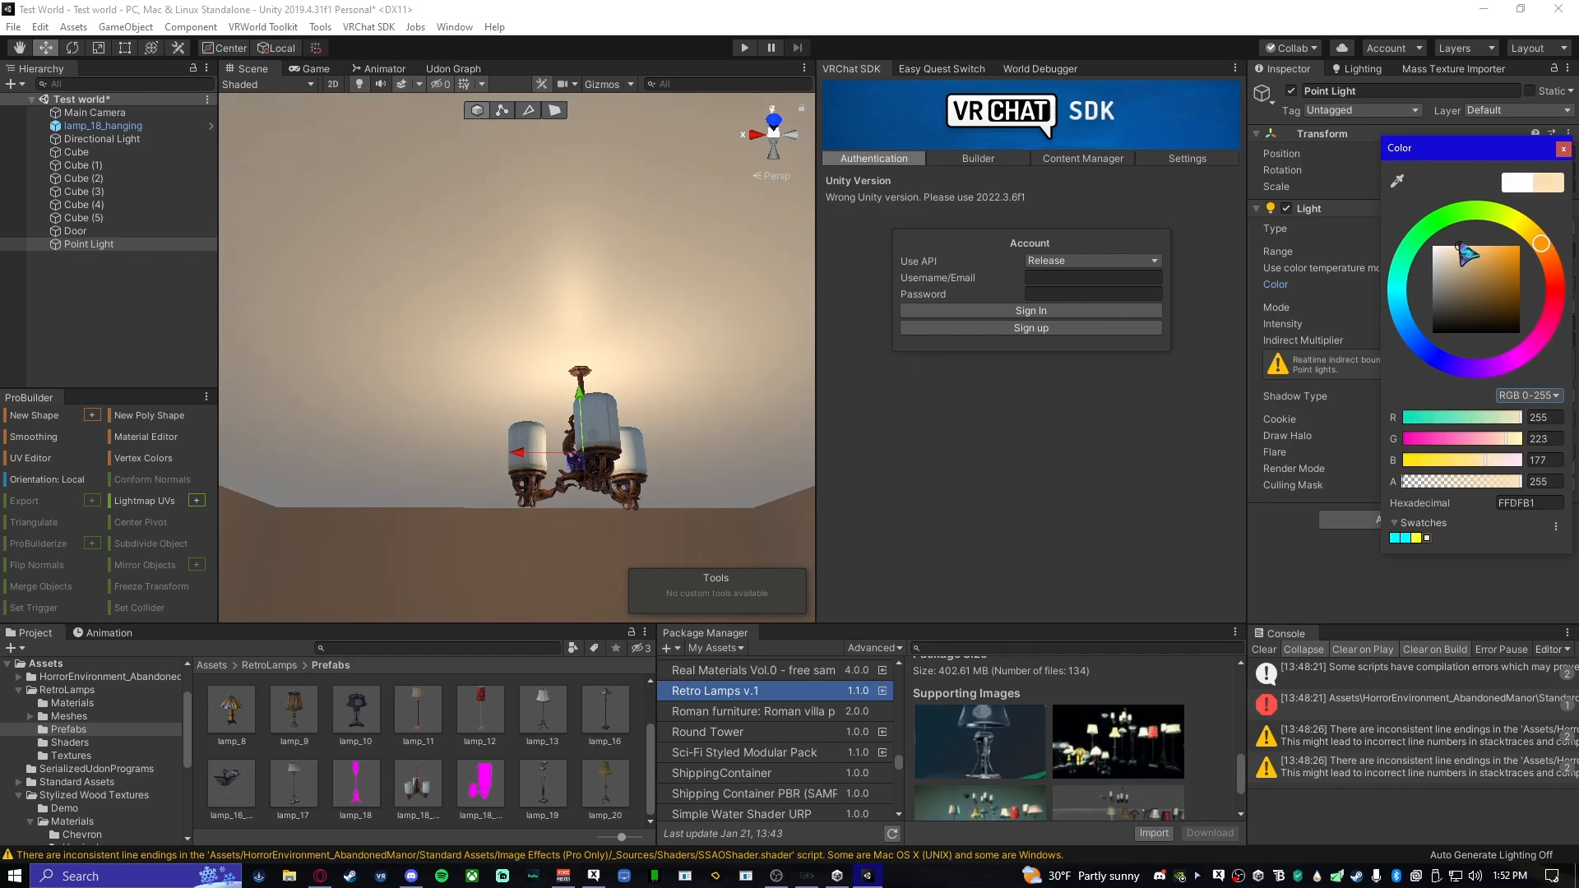
click(1048, 445)
right_drag(668, 346, 658, 425)
click(566, 322)
right_drag(566, 322, 716, 420)
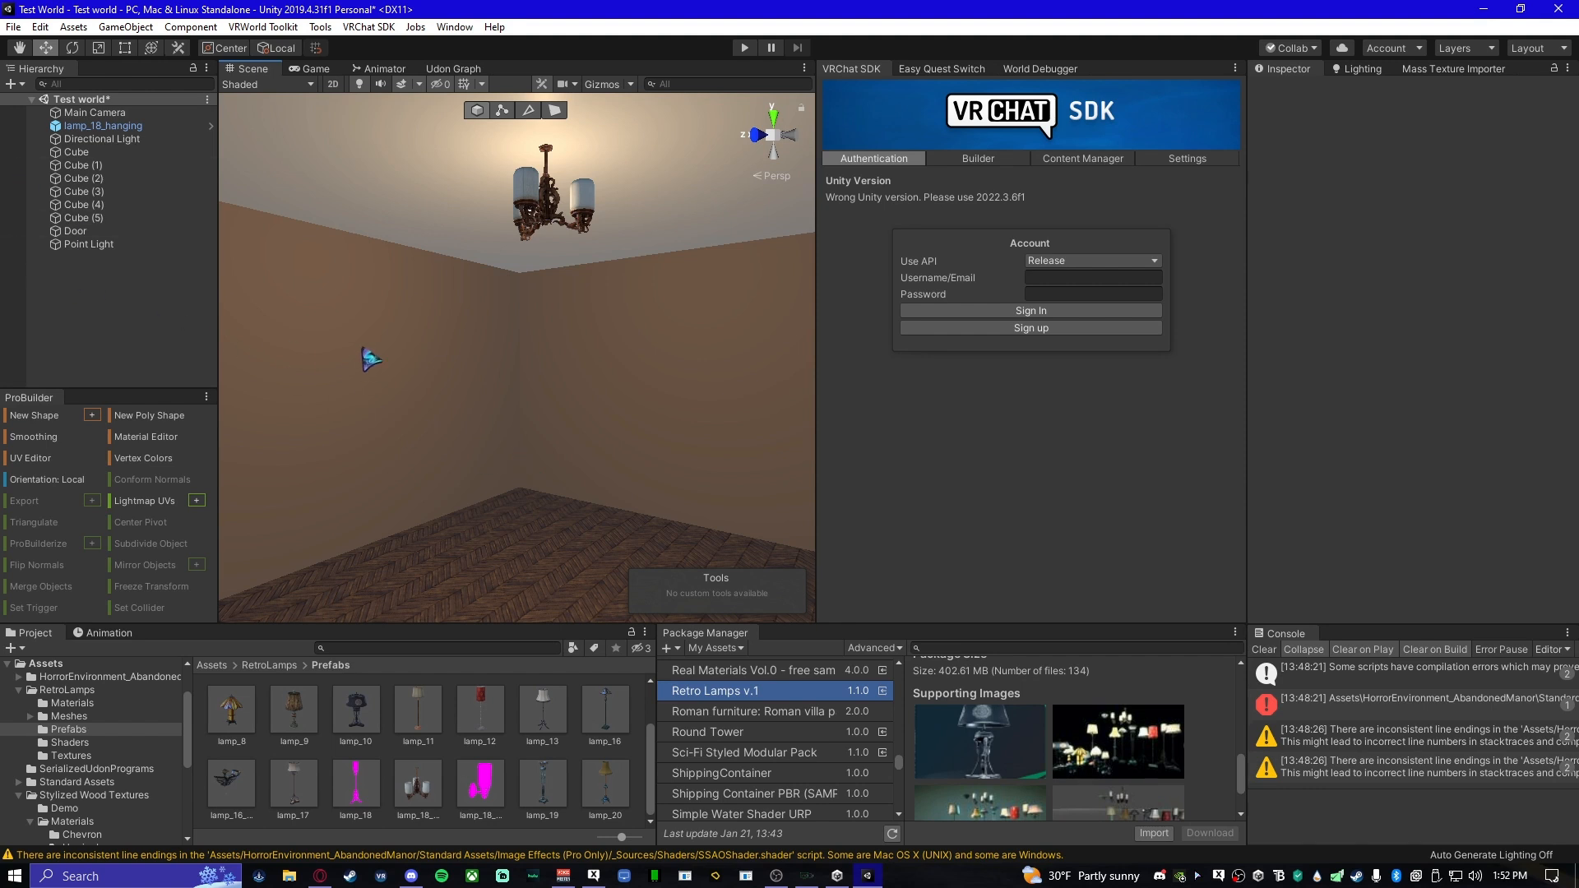
Add a reflection probe and move it inside the room, to about X 4.72, Y 2.44, Z -5.06
click(13, 84)
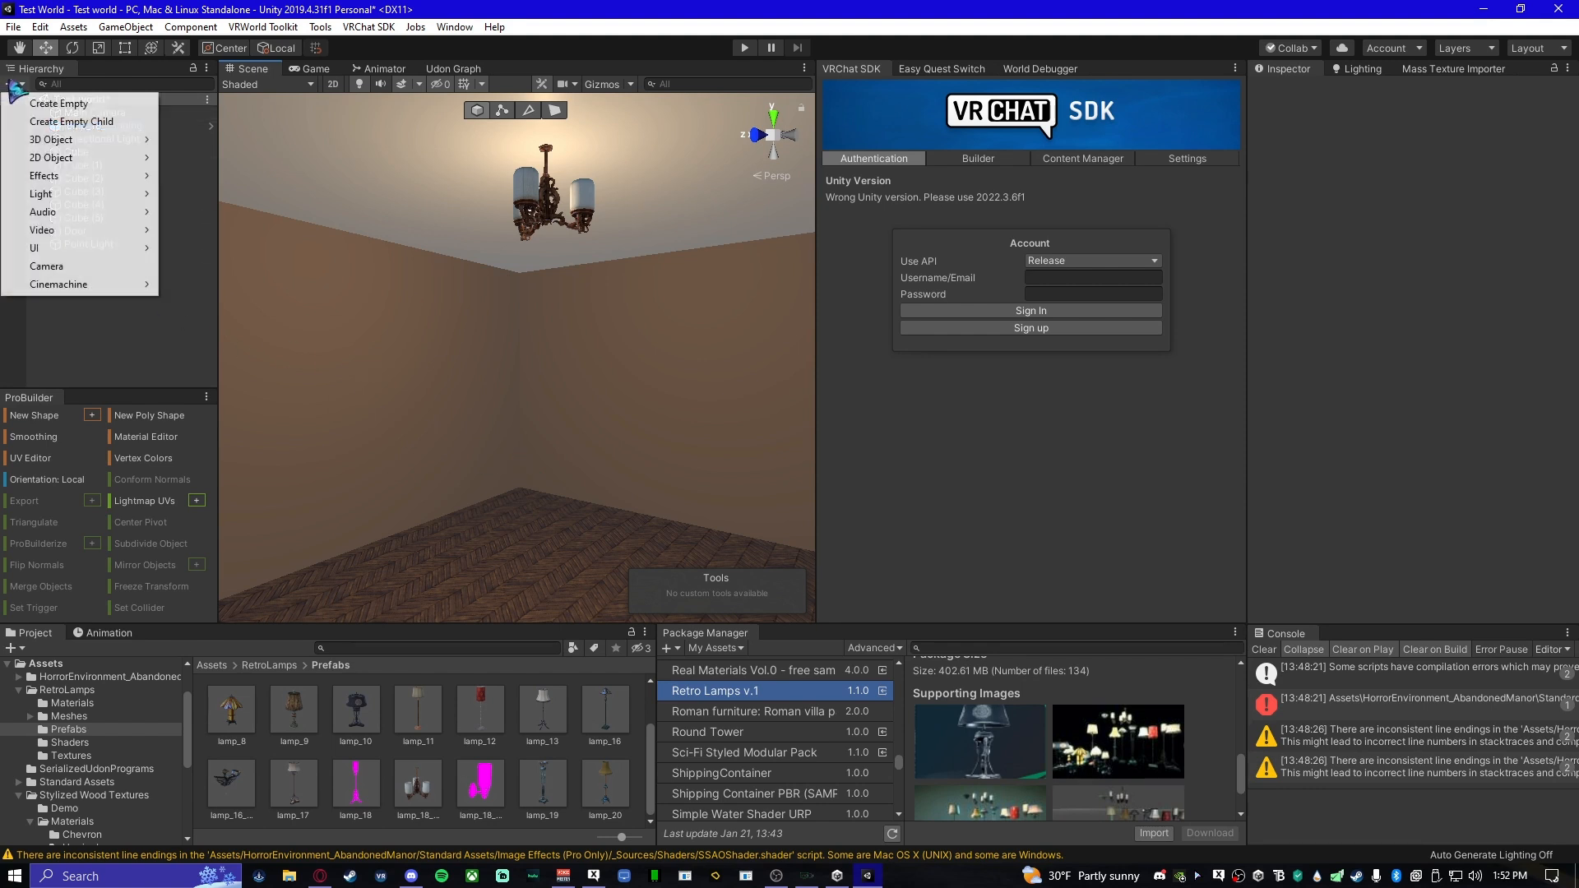
mouse_move(38, 194)
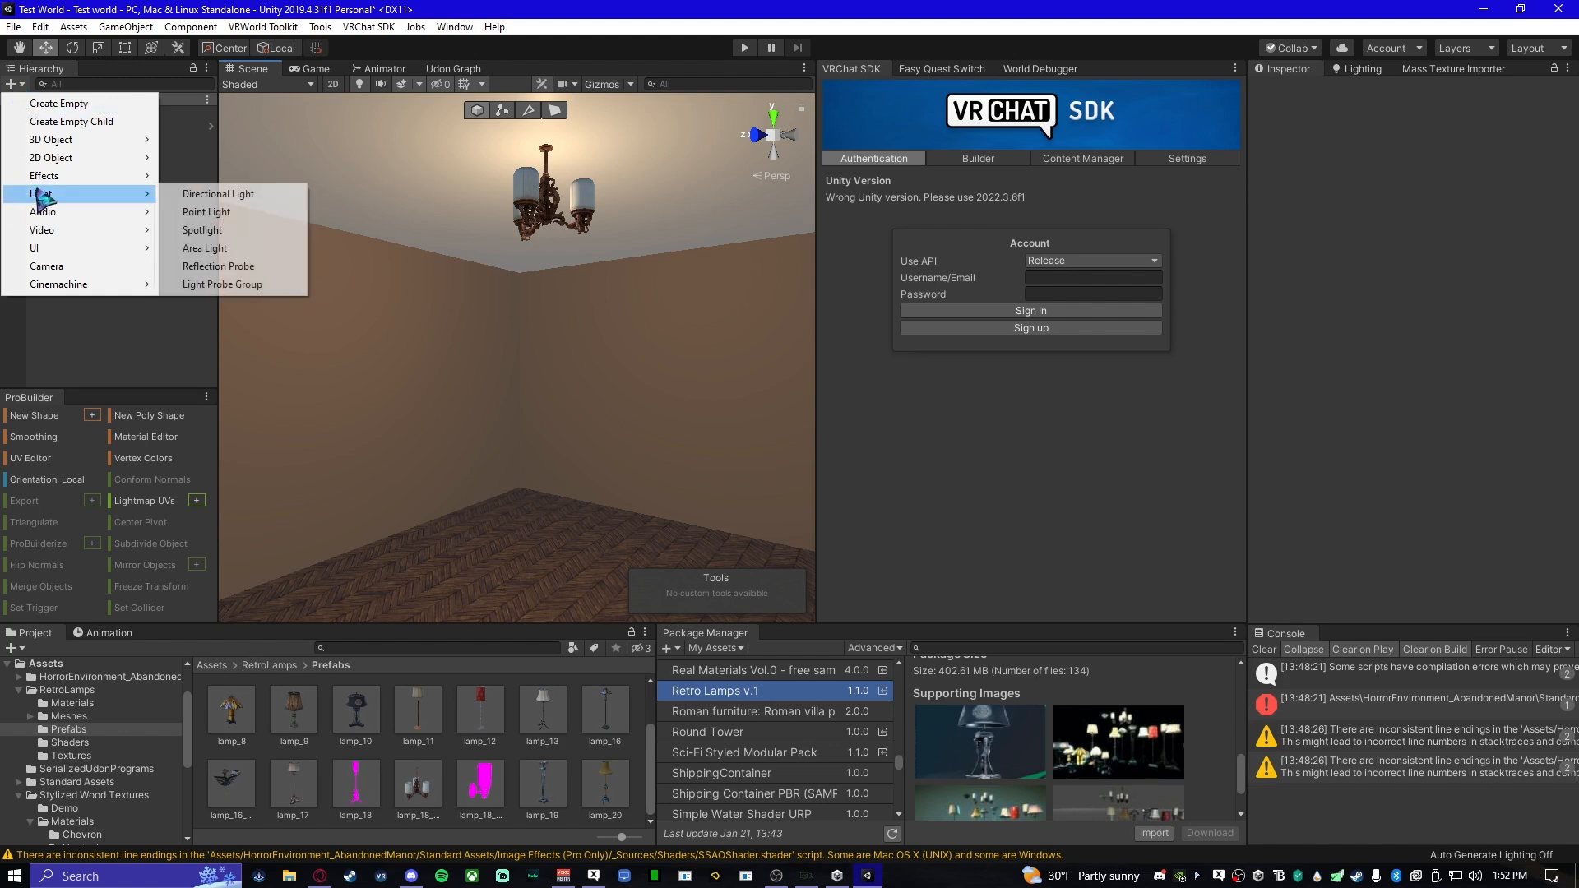
click(244, 267)
right_drag(553, 356, 511, 393)
key(e)
drag(512, 349, 318, 432)
right_drag(423, 455, 316, 454)
drag(304, 412, 518, 477)
mouse_move(428, 479)
right_down()
mouse_move(531, 486)
mouse_move(415, 456)
right_up()
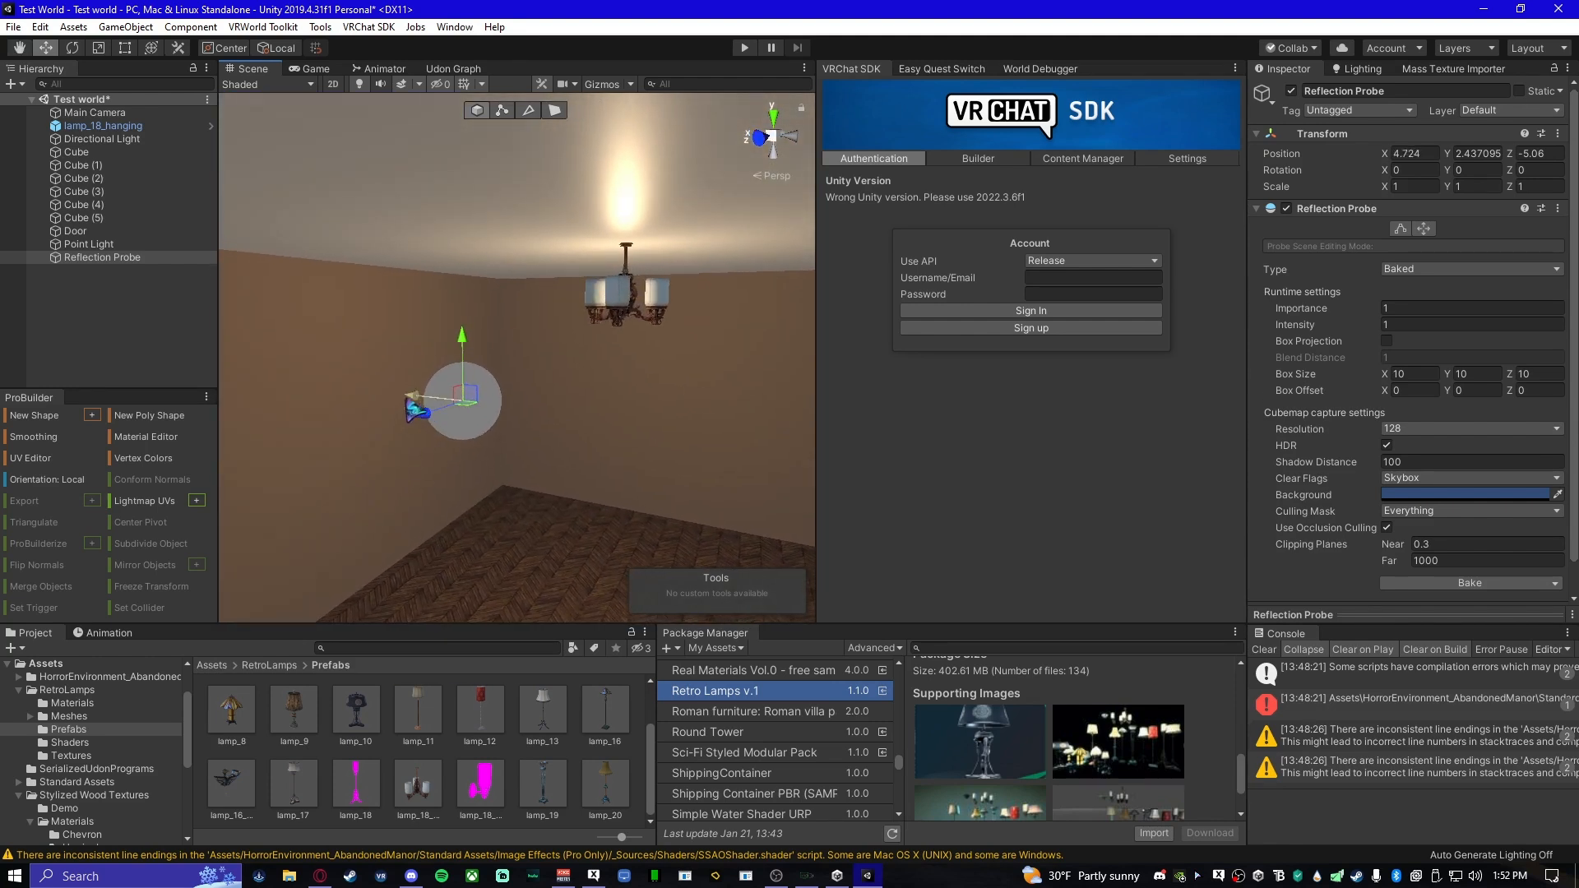
Center the reflection probe beneath the hanging lamp, at about X 2.75, Y 2.44, Z -4.19
drag(407, 395, 533, 436)
right_drag(537, 440, 279, 448)
drag(699, 406, 534, 429)
right_drag(542, 440, 653, 474)
key(w)
key(s)
key(s)
drag(616, 442, 586, 429)
right_drag(586, 429, 523, 477)
key(w)
drag(517, 482, 497, 475)
mouse_move(497, 475)
right_down()
mouse_move(511, 470)
mouse_move(476, 464)
right_up()
key(d)
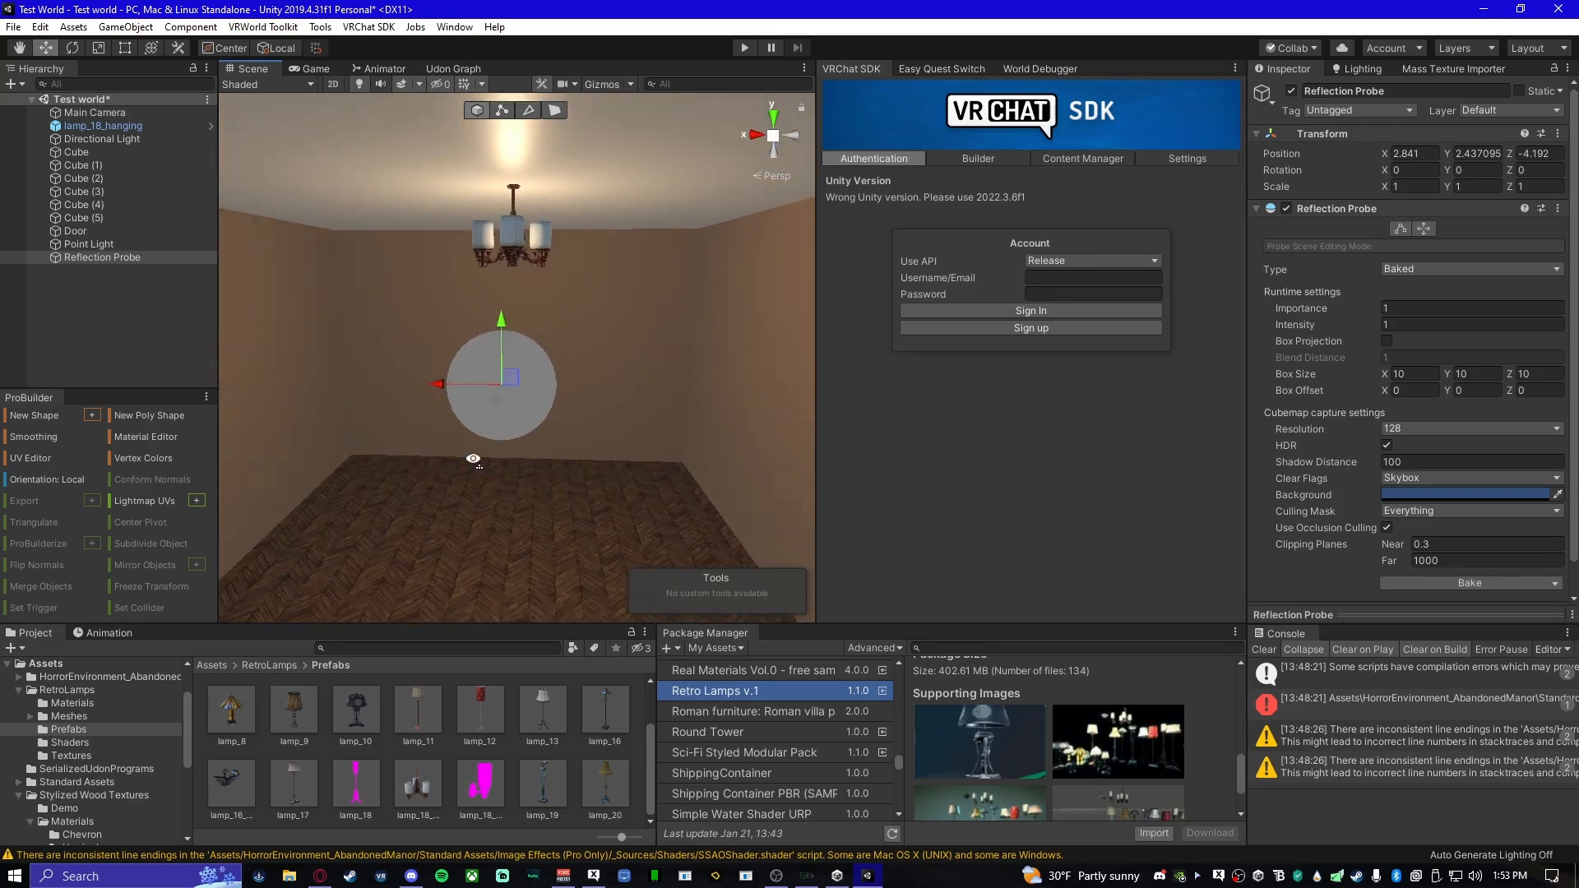
drag(444, 394, 455, 393)
right_drag(455, 394, 580, 445)
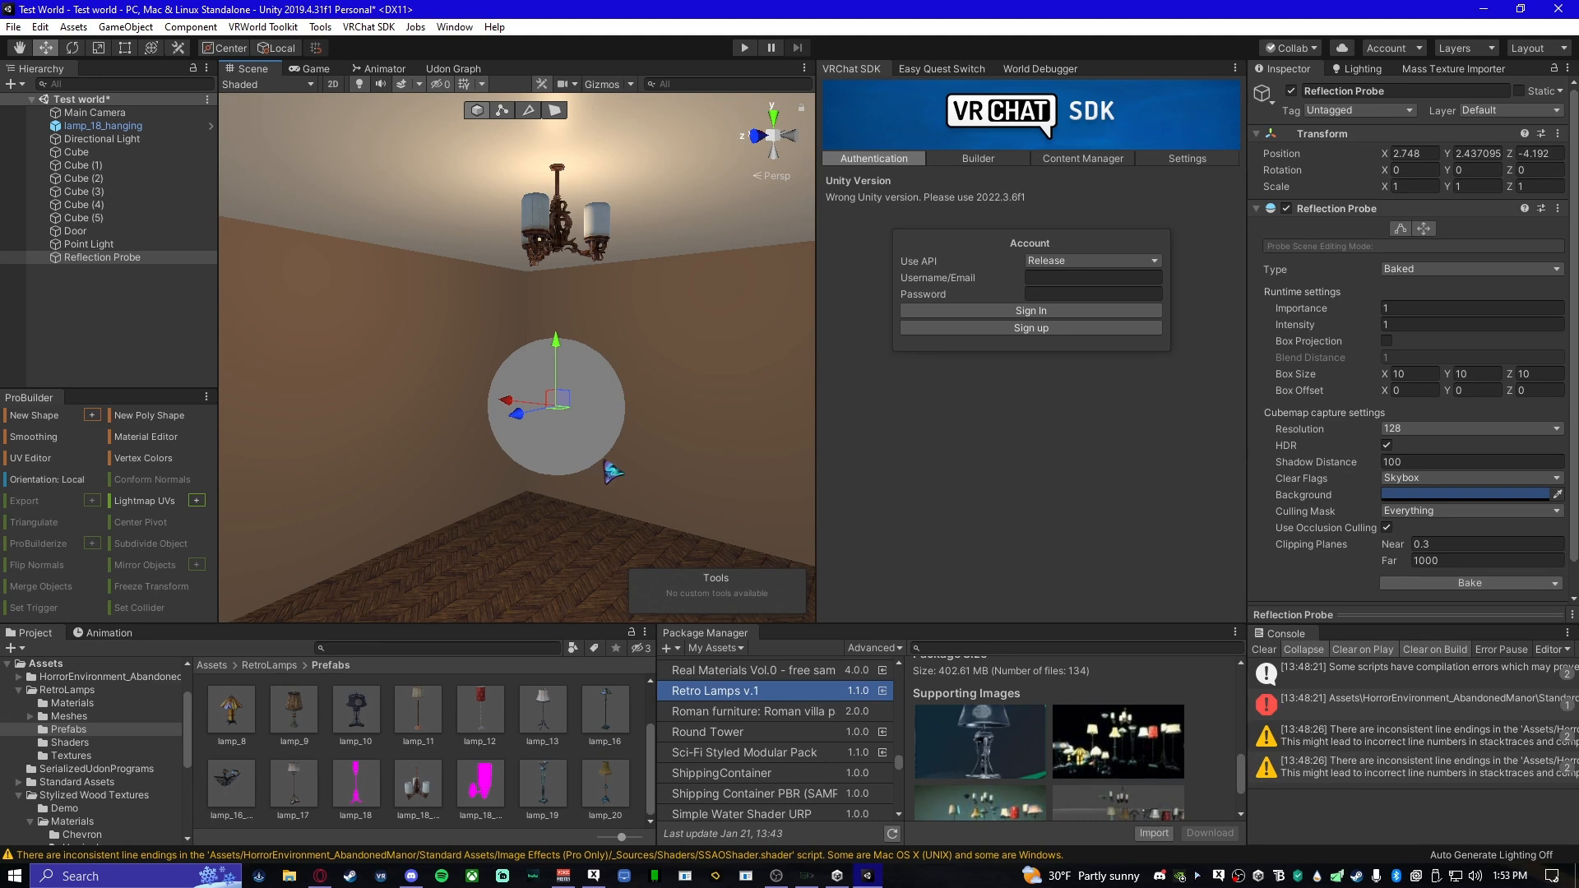
Show the scene gizmos, set the reflection probe's Type to Realtime, and clear the selection
right_drag(575, 284, 541, 433)
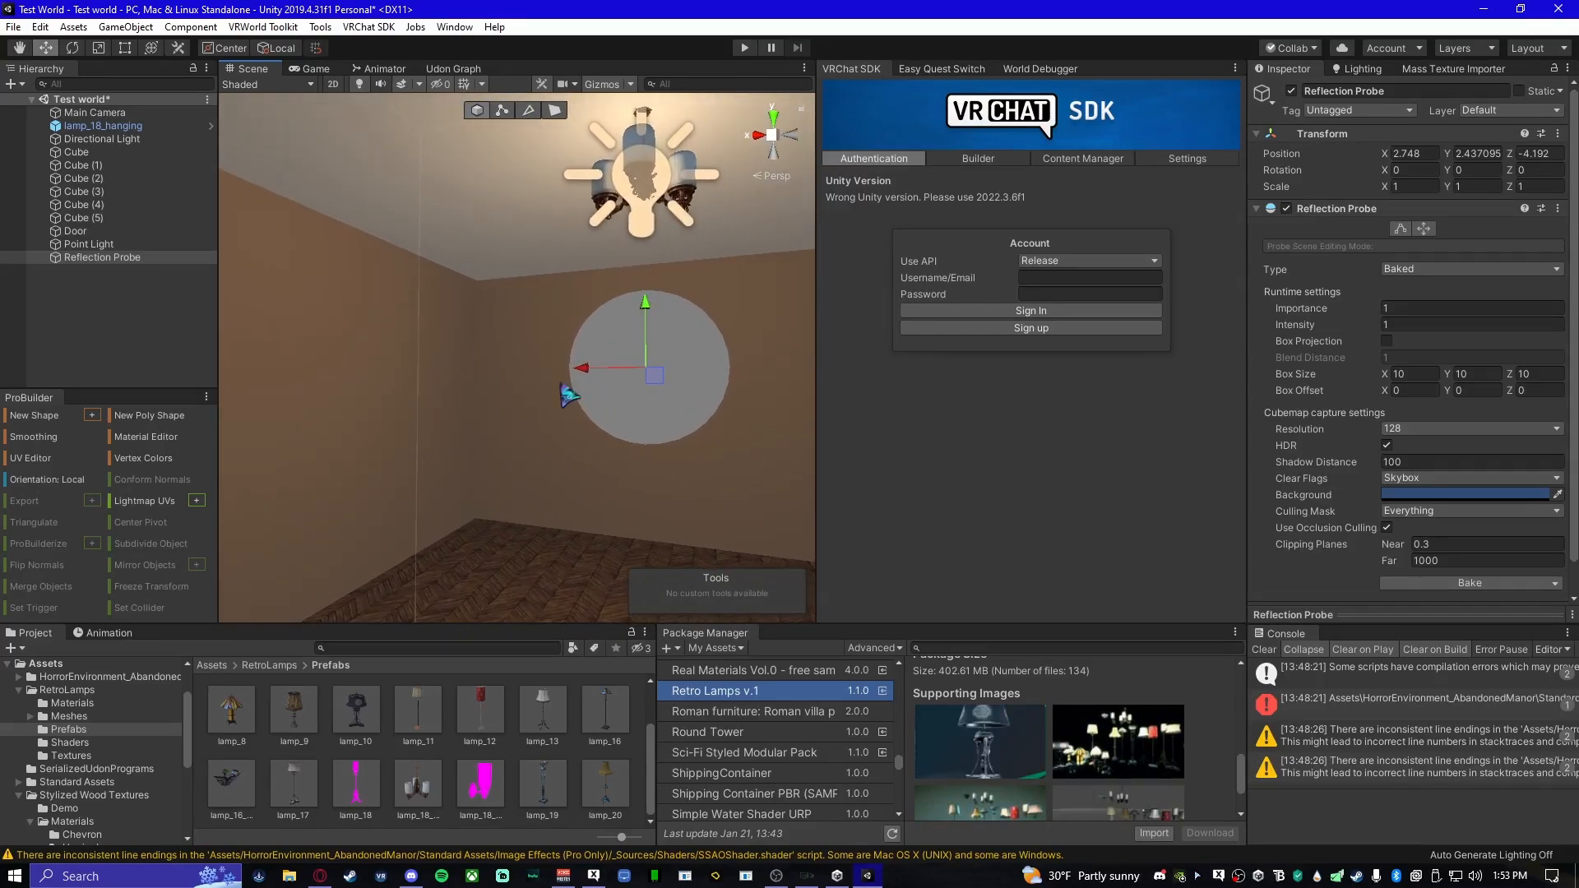
click(603, 89)
click(1431, 269)
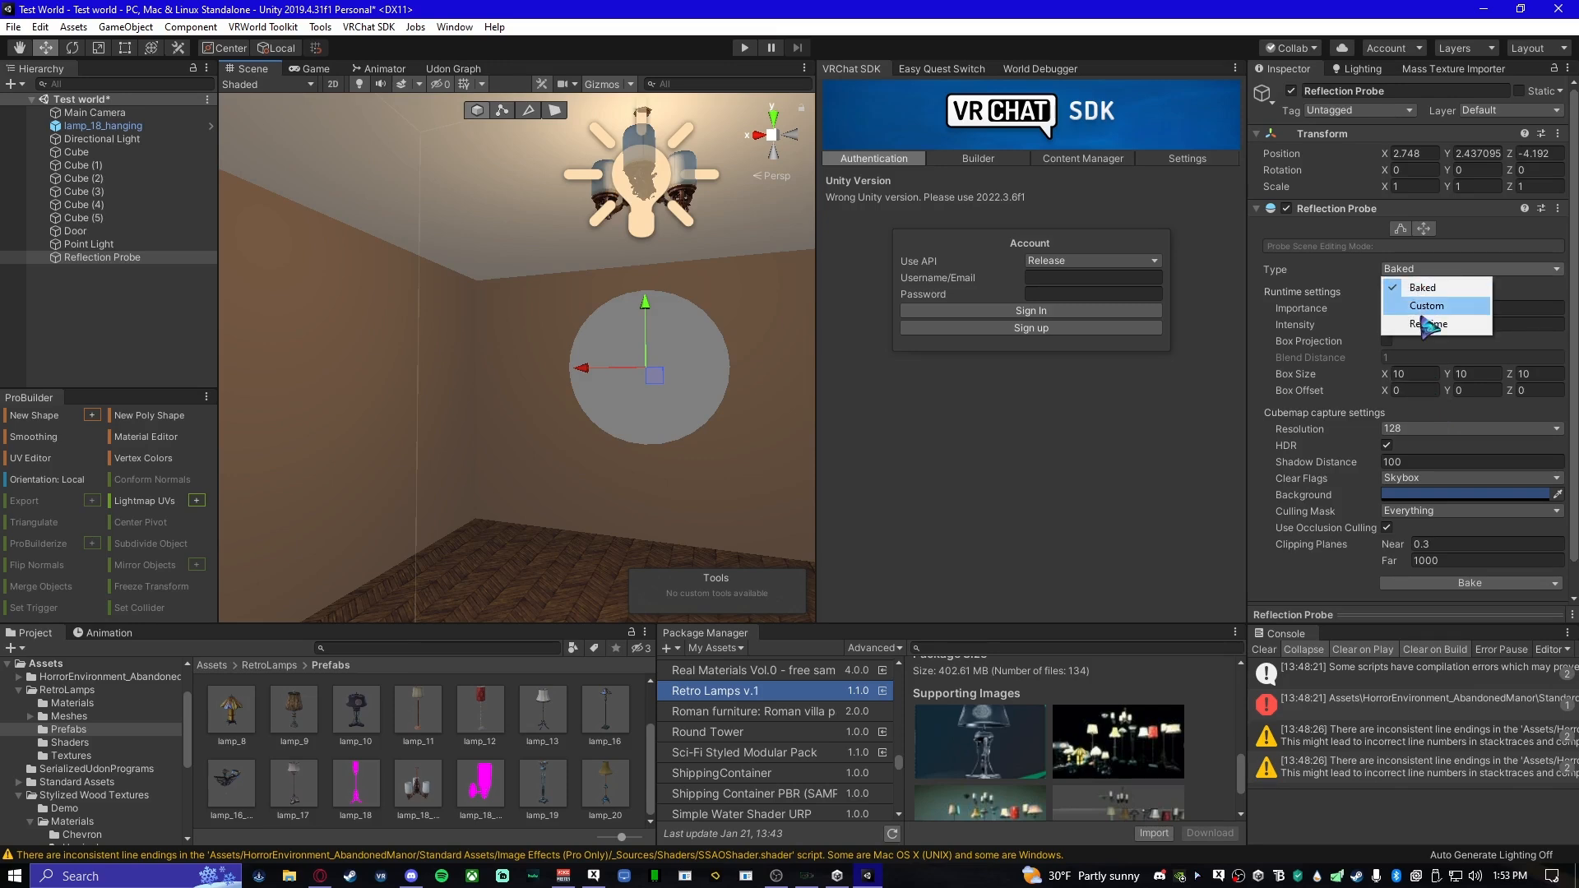
click(1429, 326)
right_drag(584, 371, 246, 330)
click(648, 195)
right_drag(620, 271, 742, 349)
click(403, 370)
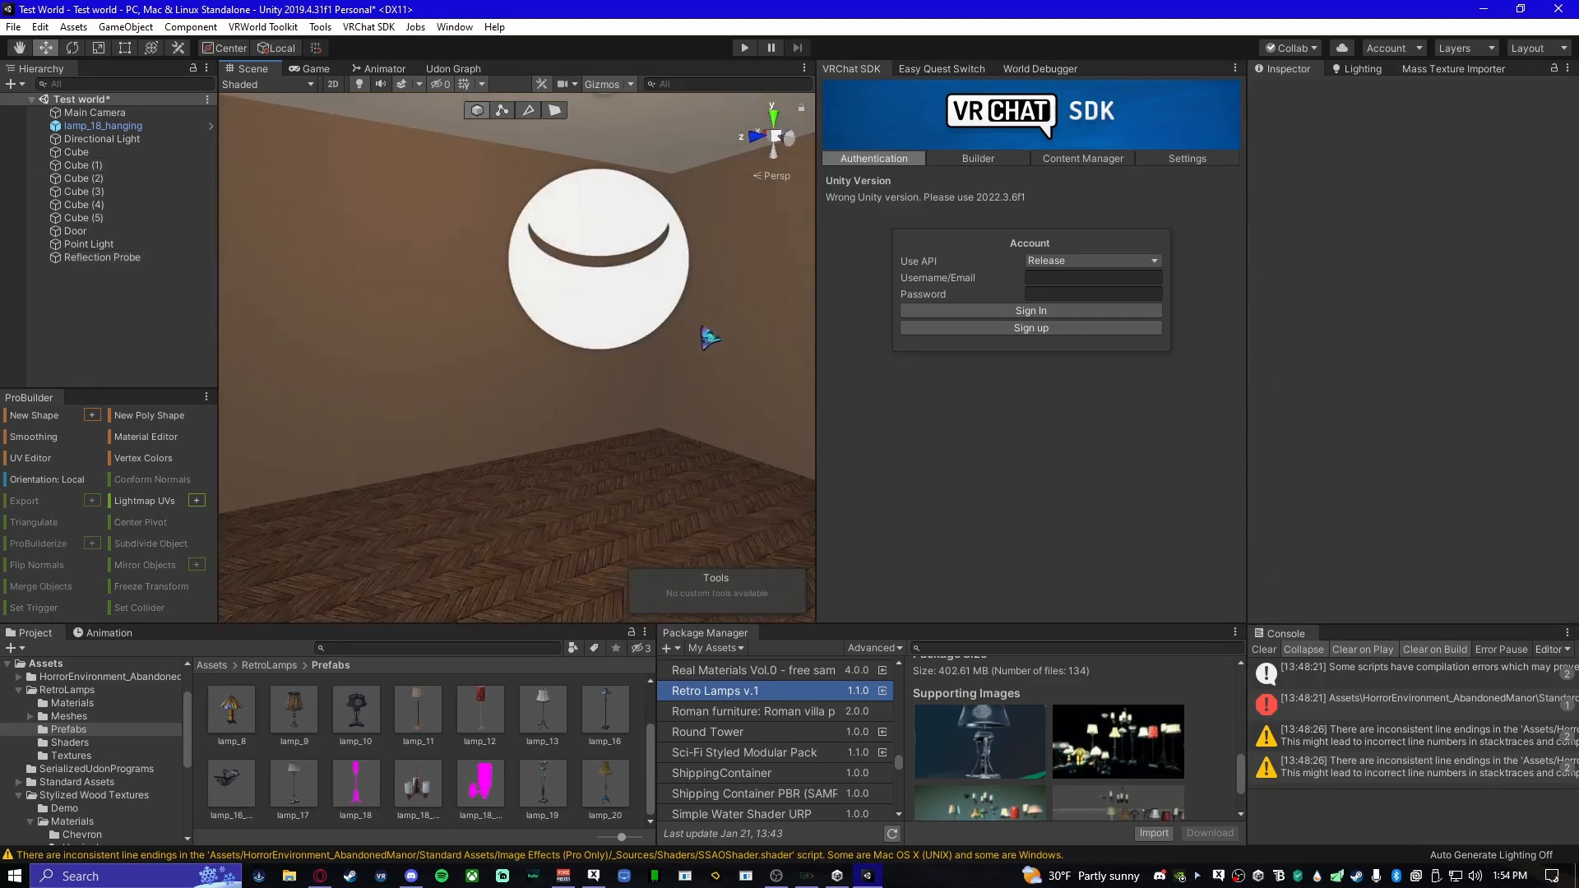
Try the Baked type on the reflection probe below the hanging lamp, and set its Type back to Realtime
click(675, 304)
click(676, 305)
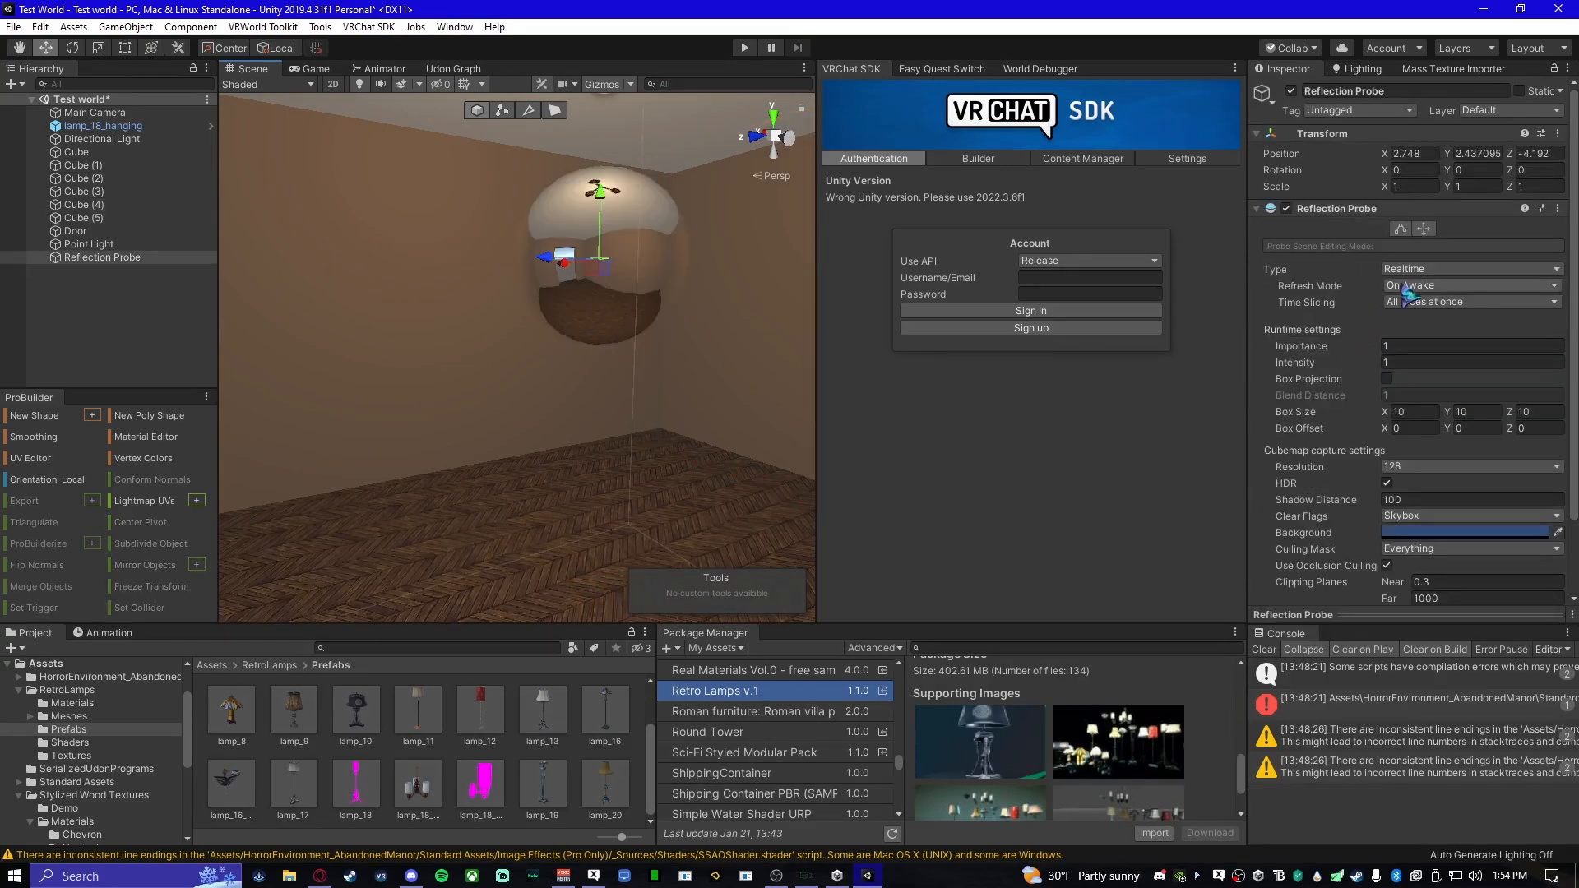
click(1452, 270)
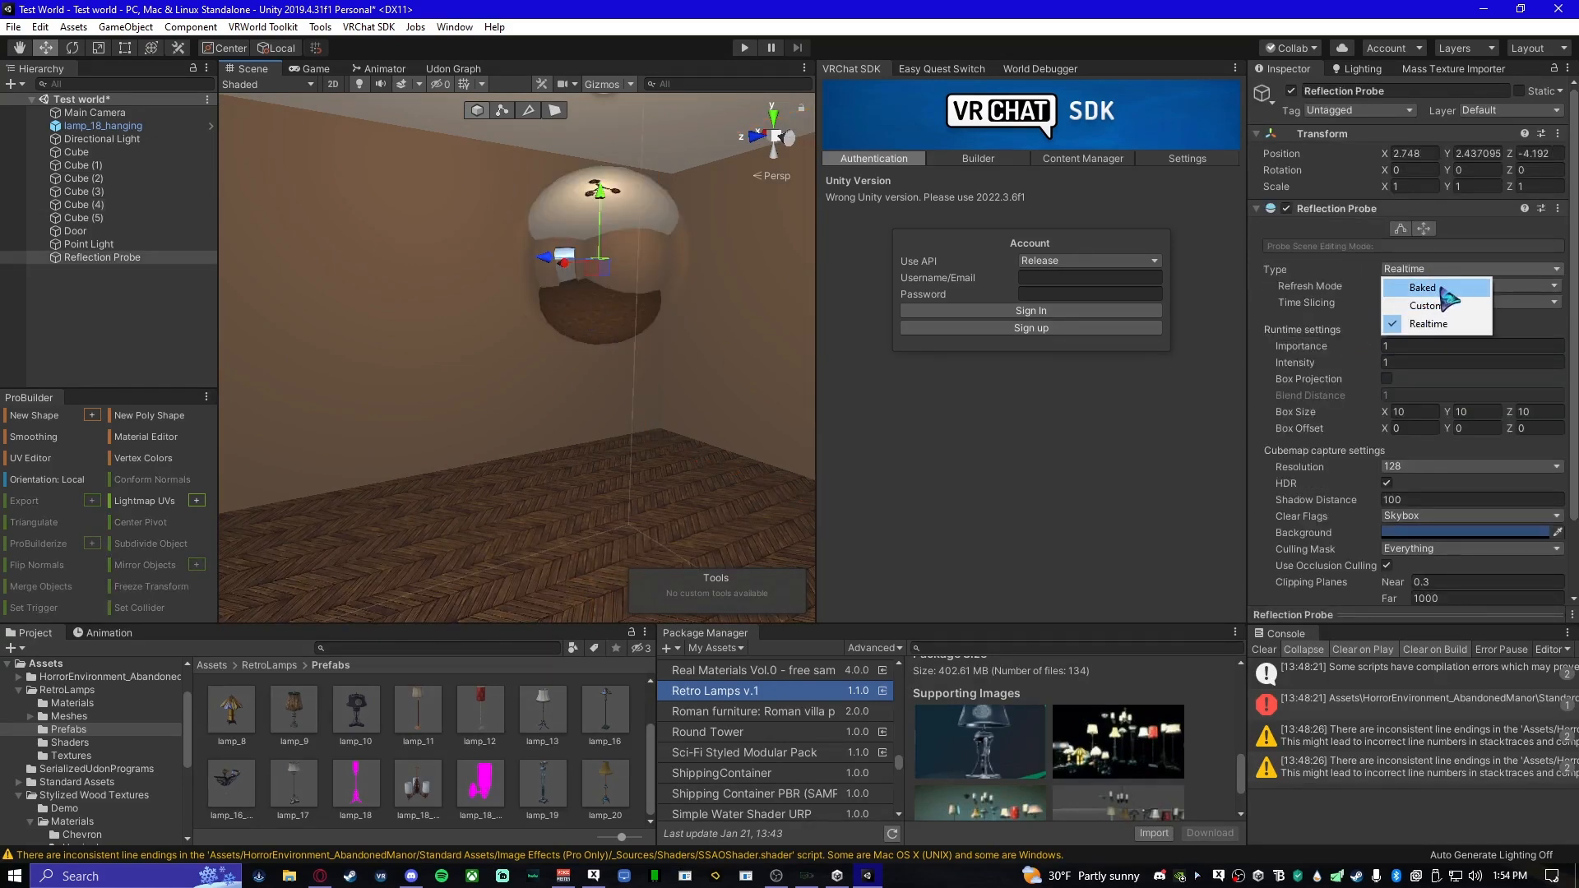
click(1443, 289)
right_drag(582, 377, 618, 377)
click(1435, 270)
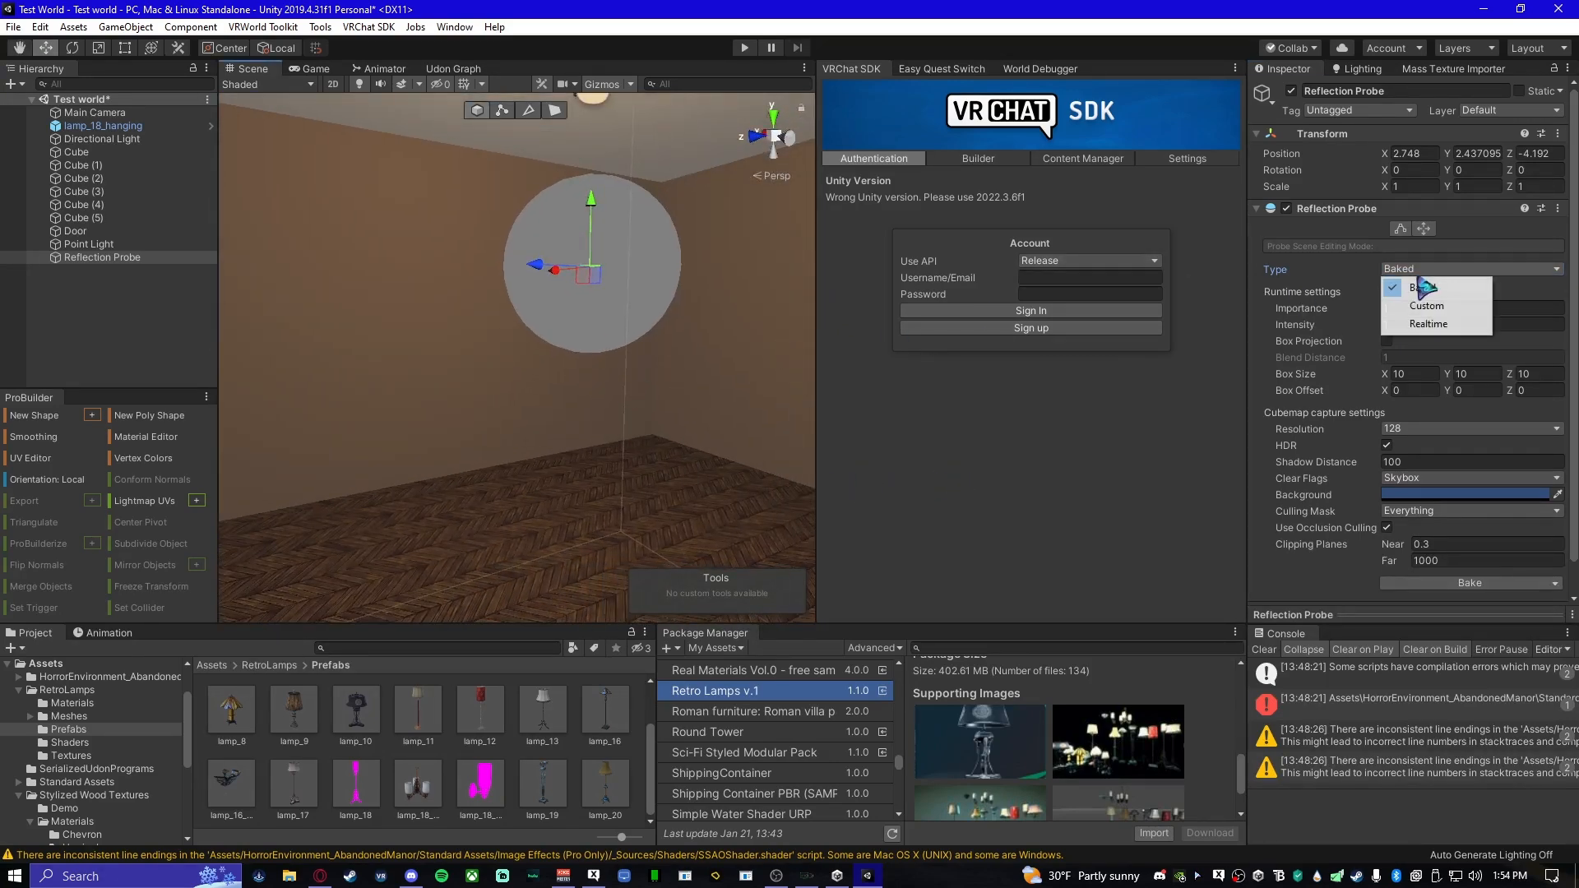
click(1428, 324)
Reselect the reflection probe and examine how it mirrors the room's walls and floor
right_drag(789, 370, 547, 260)
click(349, 361)
click(547, 260)
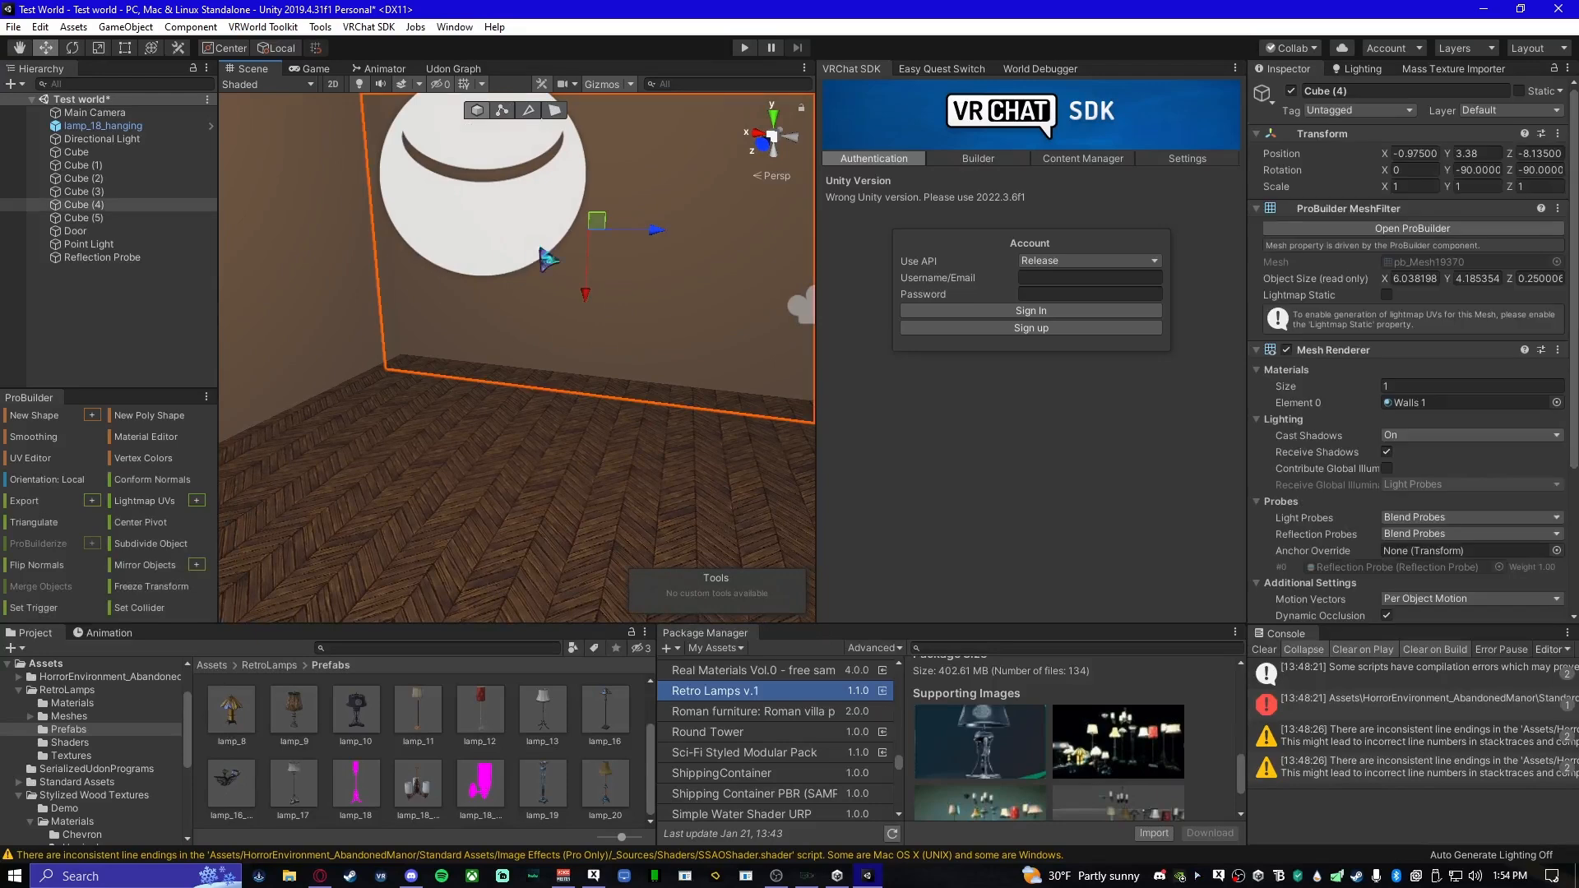
click(517, 215)
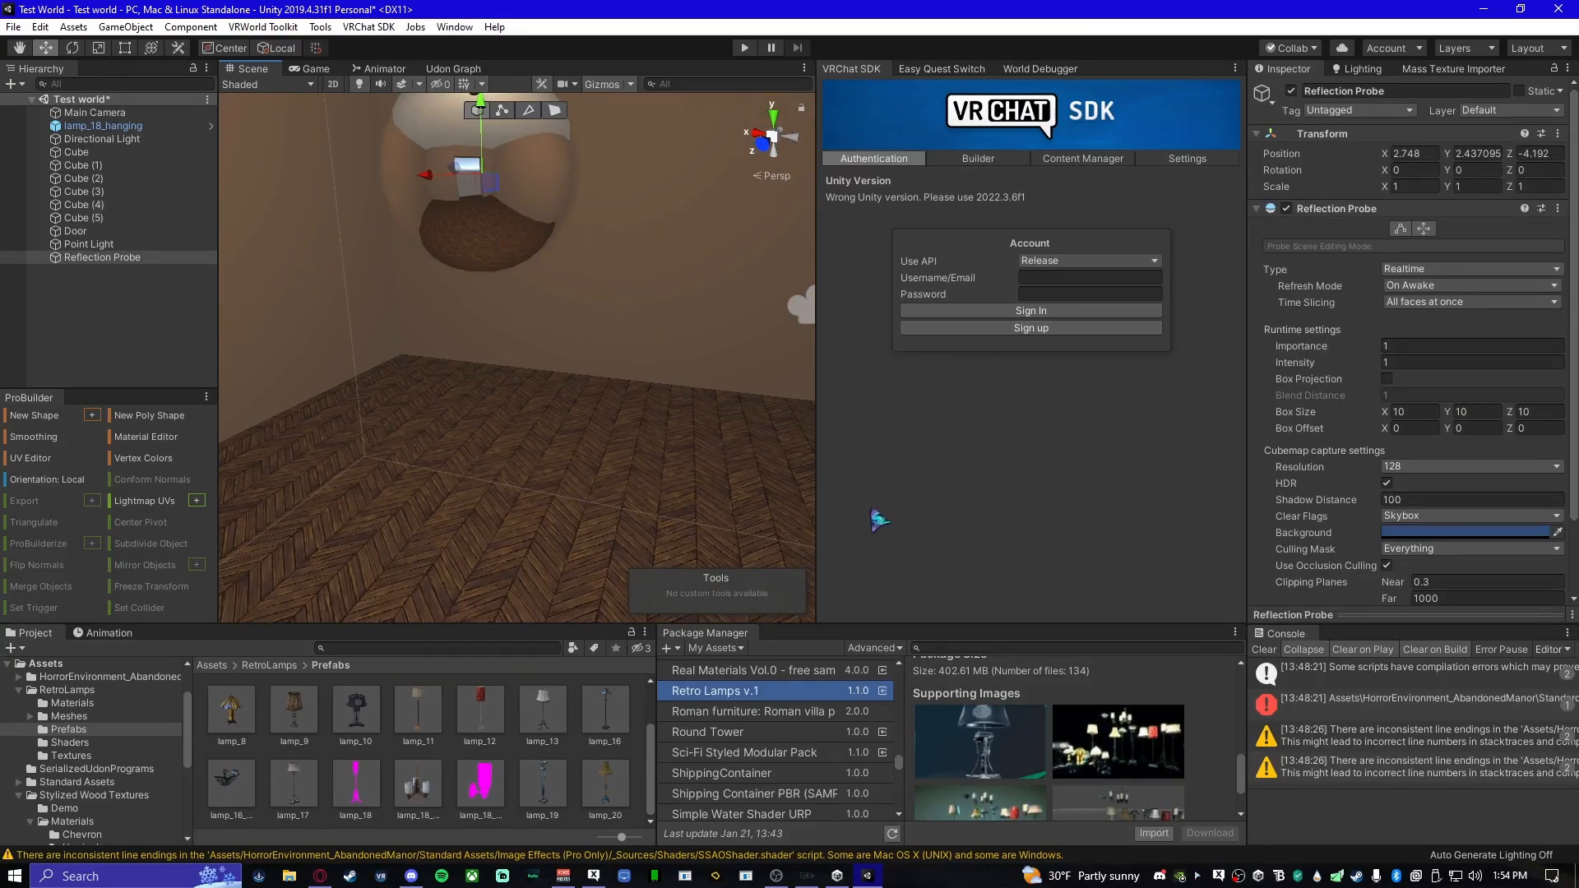
right_drag(607, 436, 614, 490)
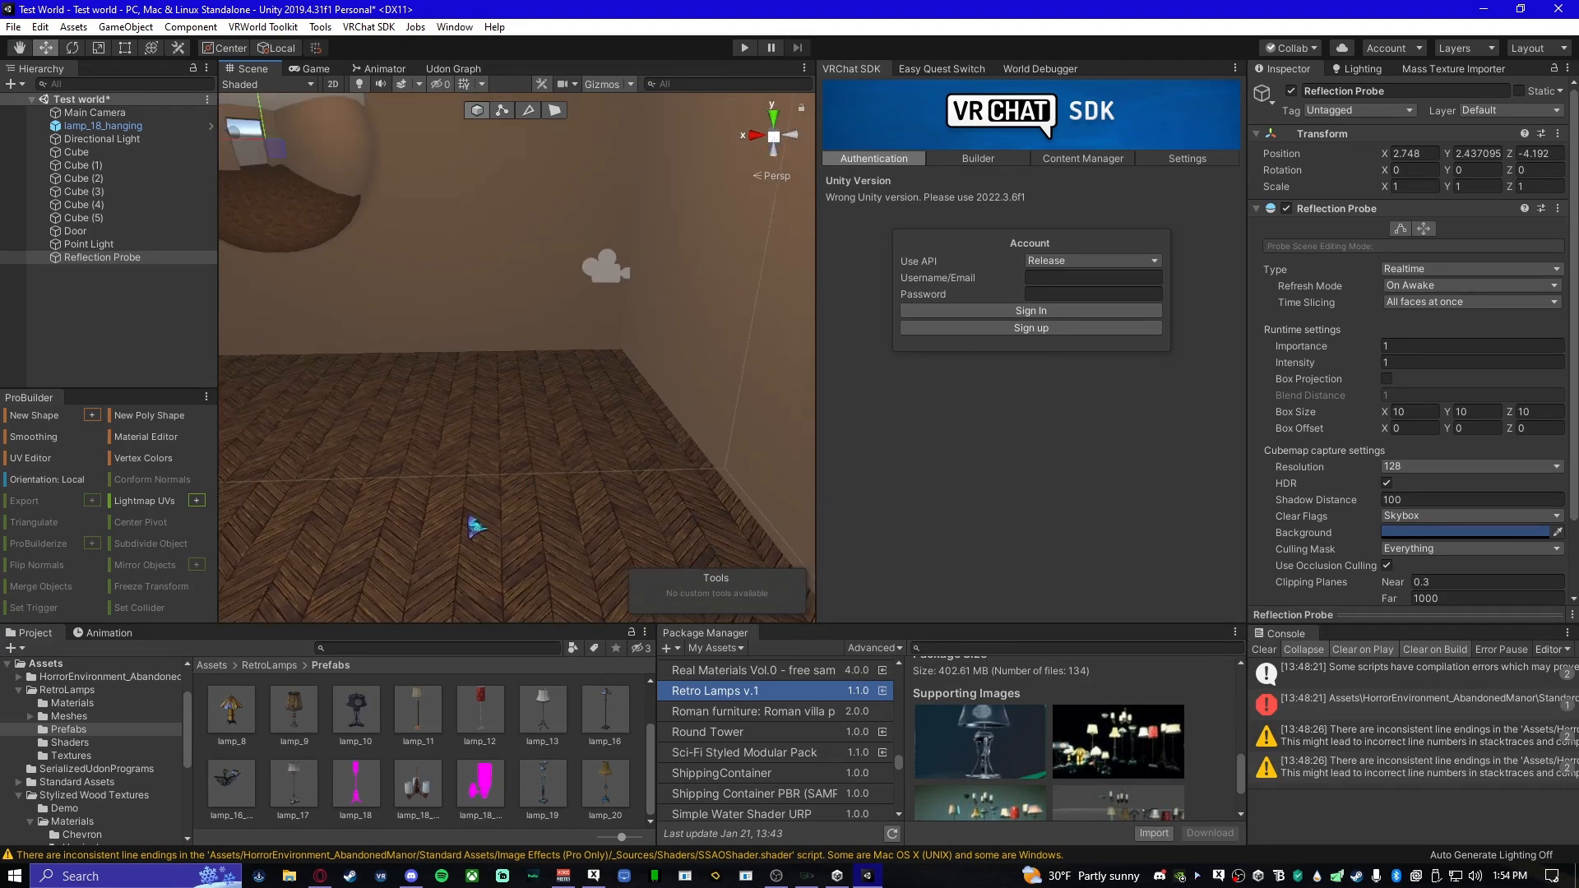
Try Box Projection on the reflection probe, check its box bounds from outside the room, and turn the option off
right_drag(517, 486, 550, 483)
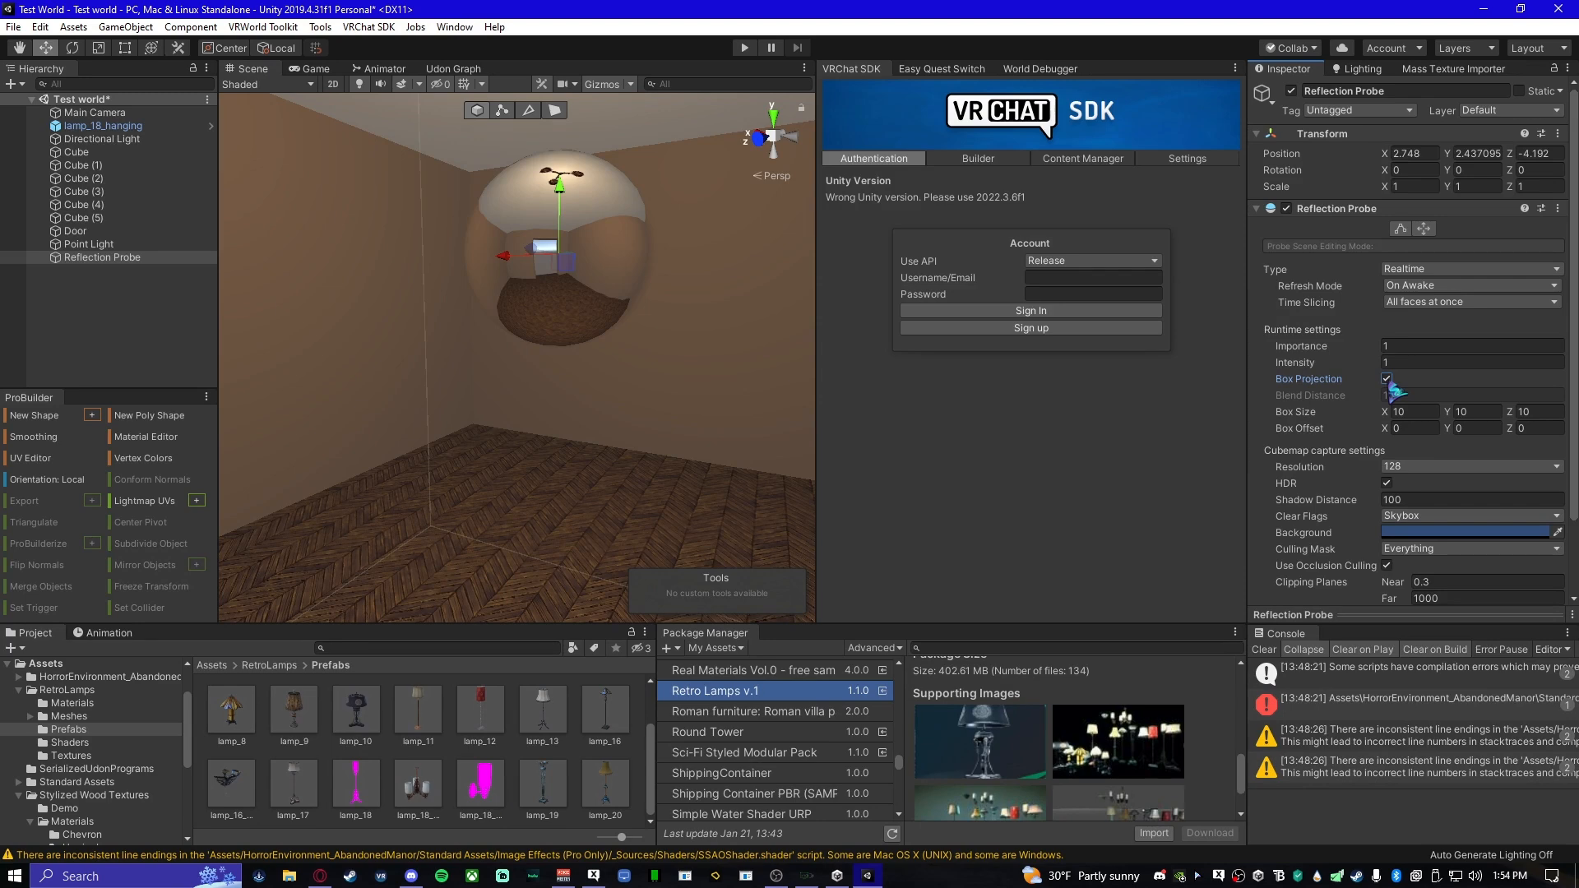
right_drag(531, 444, 686, 534)
key(s)
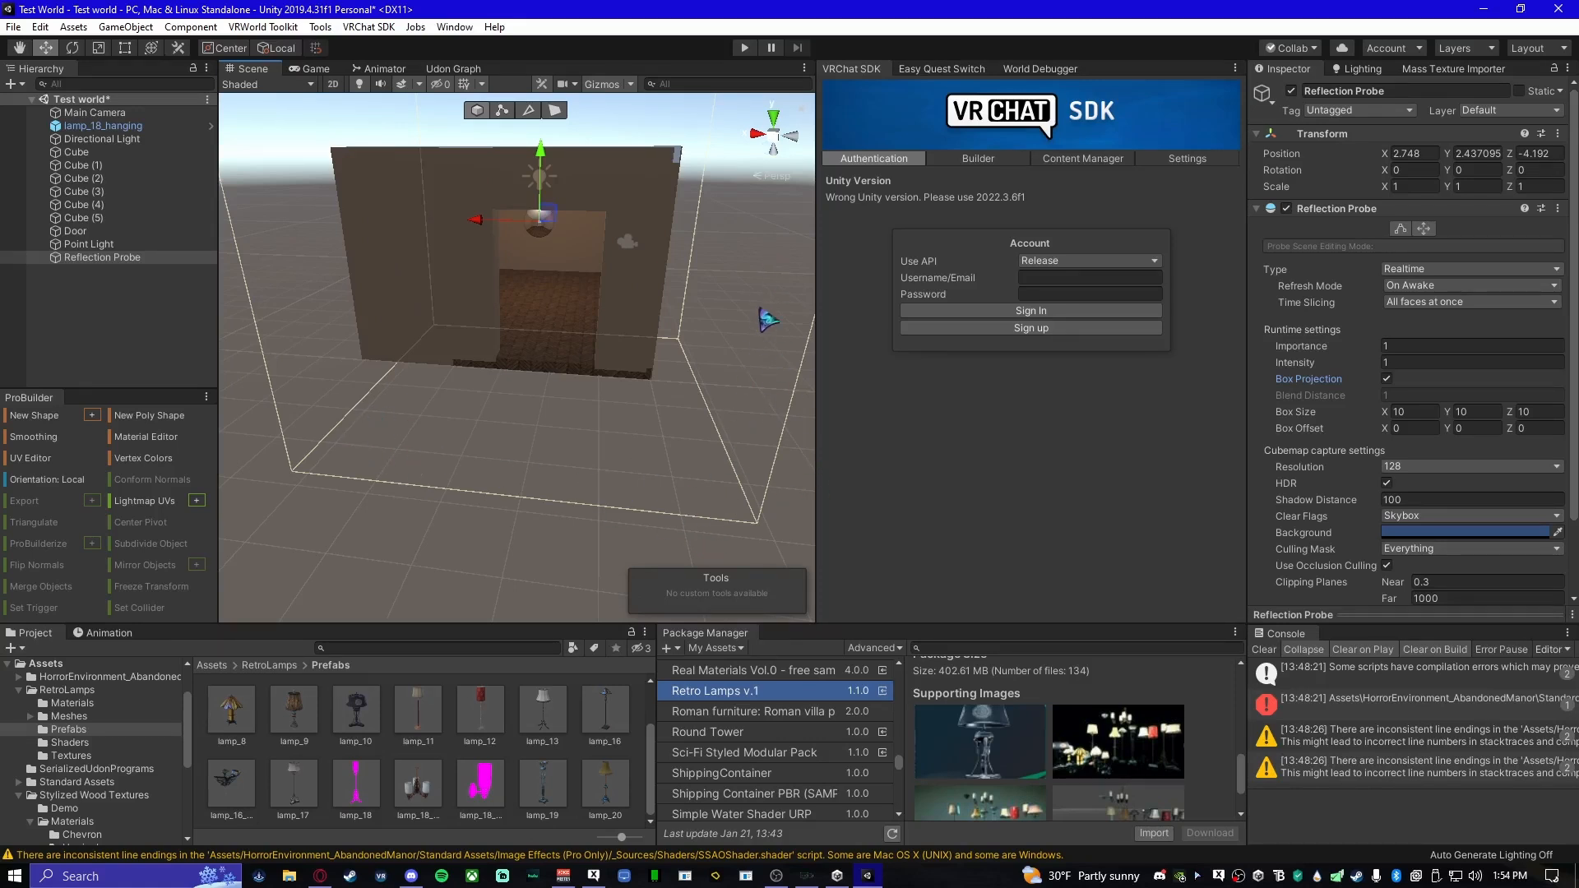
click(1387, 379)
Go back inside the room, clear the selection, and examine the lit walls, floor and hanging lamp
right_drag(565, 449, 448, 418)
key(w)
key(e)
key(w)
click(625, 341)
right_drag(643, 420, 469, 432)
right_drag(663, 450, 549, 441)
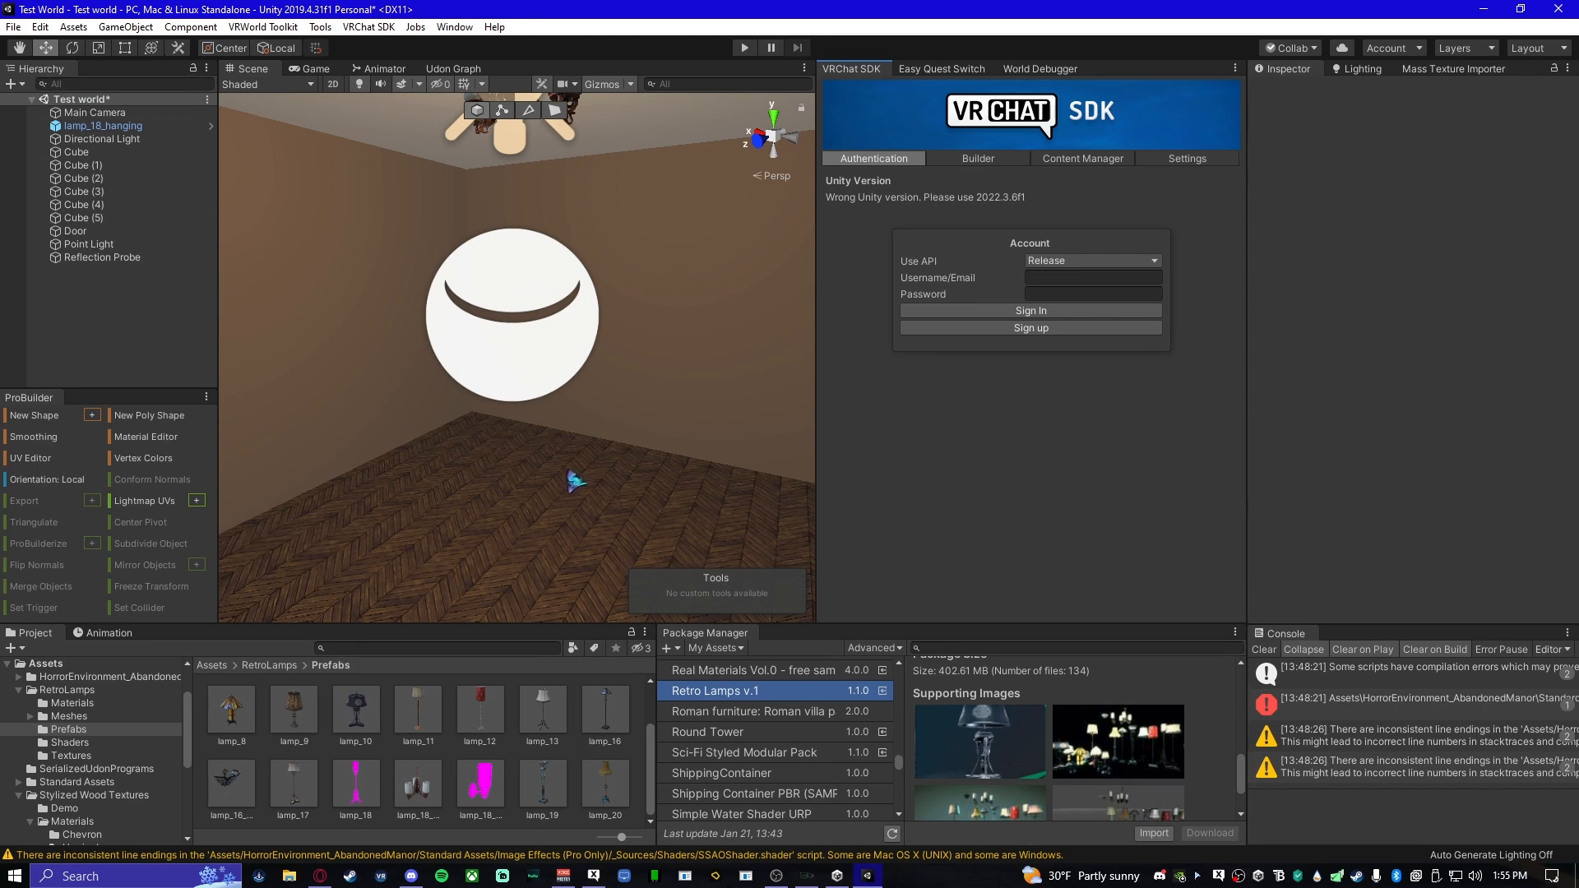
right_drag(567, 476, 580, 526)
right_drag(497, 446, 668, 665)
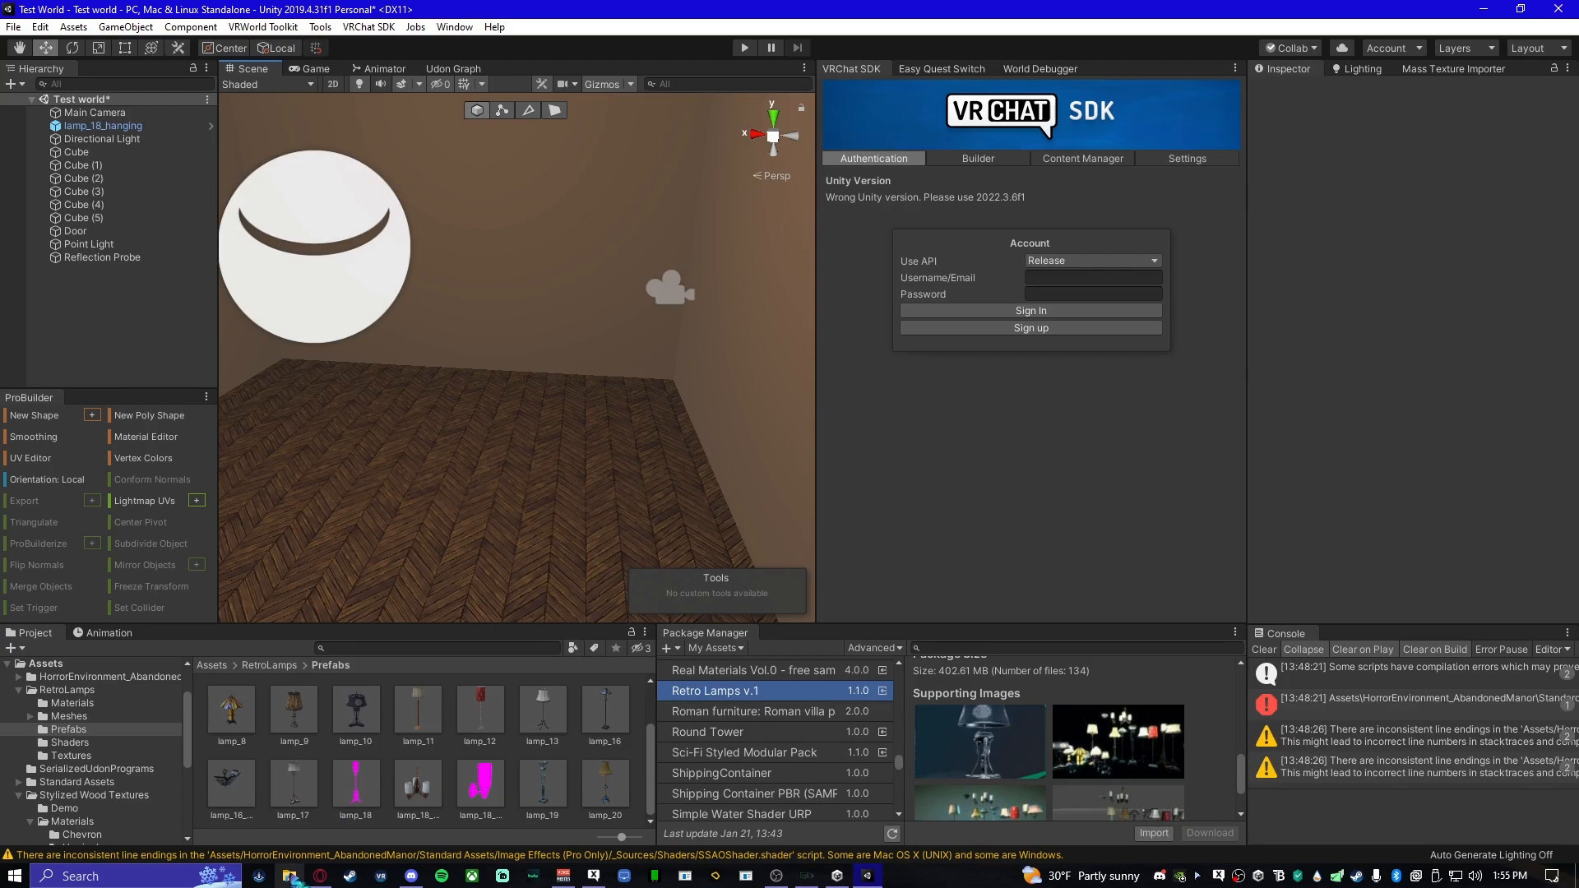
Switch to the Unity Asset Store in the browser and search for "Chair and table"
click(320, 876)
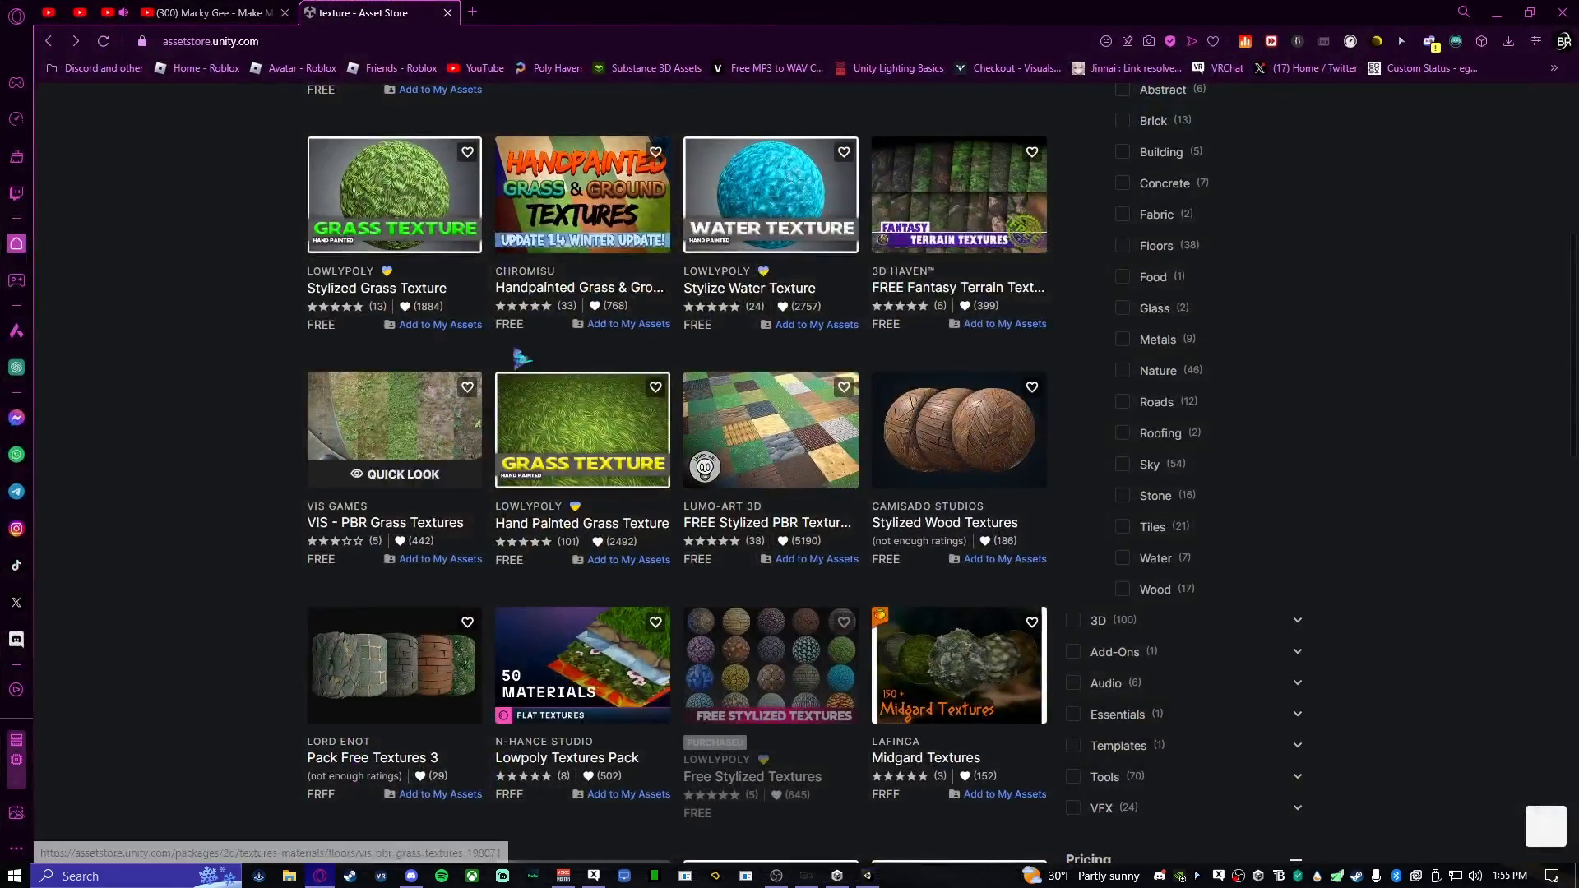
scroll(653, 398, up, 6)
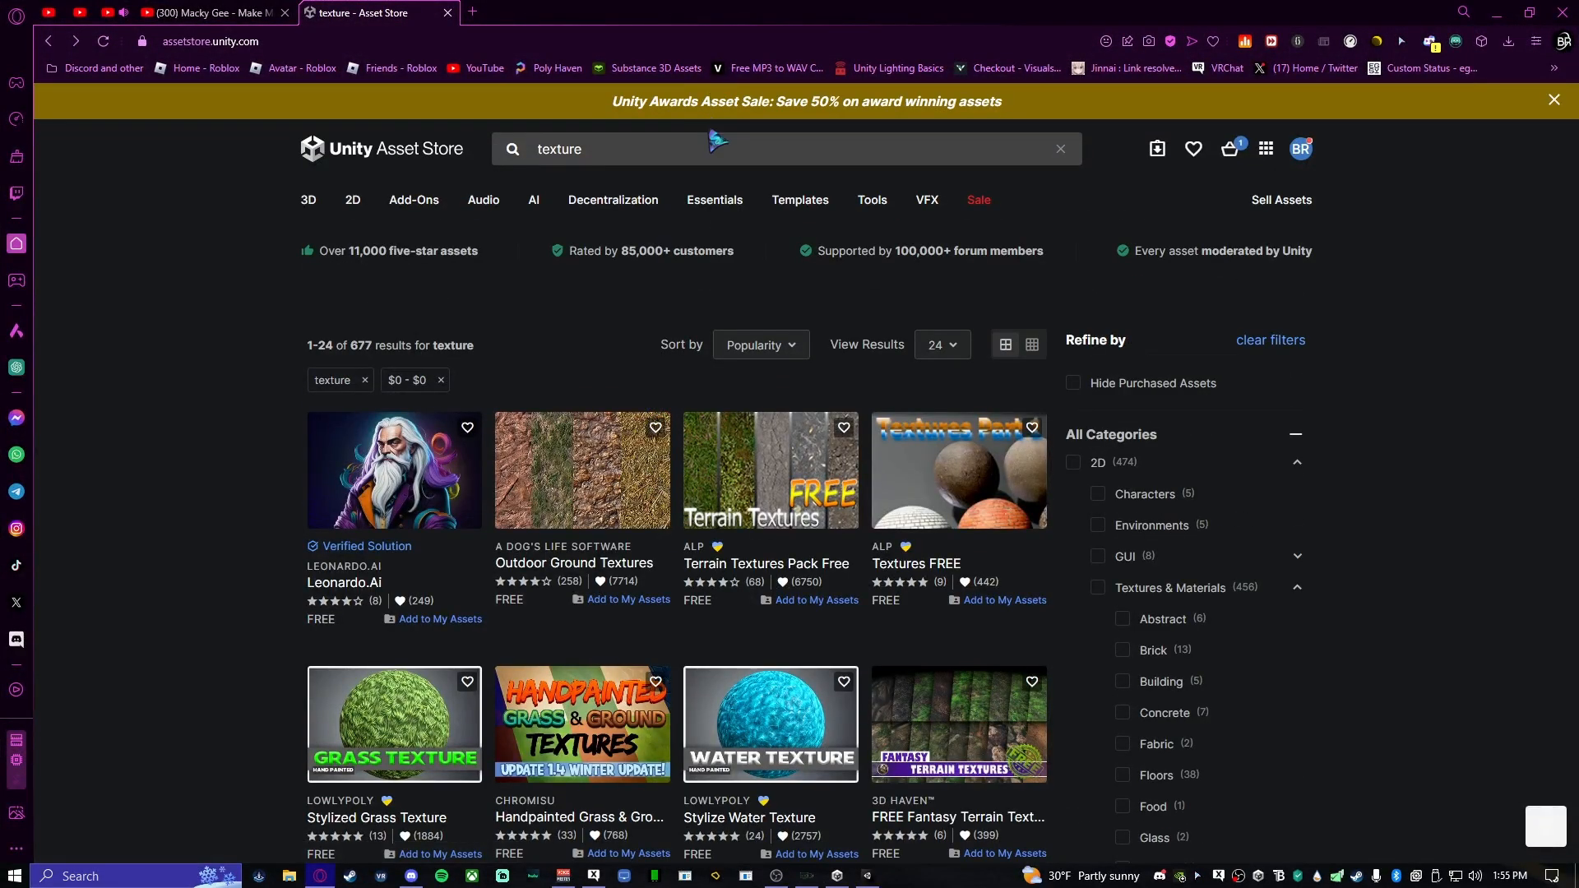
click(709, 144)
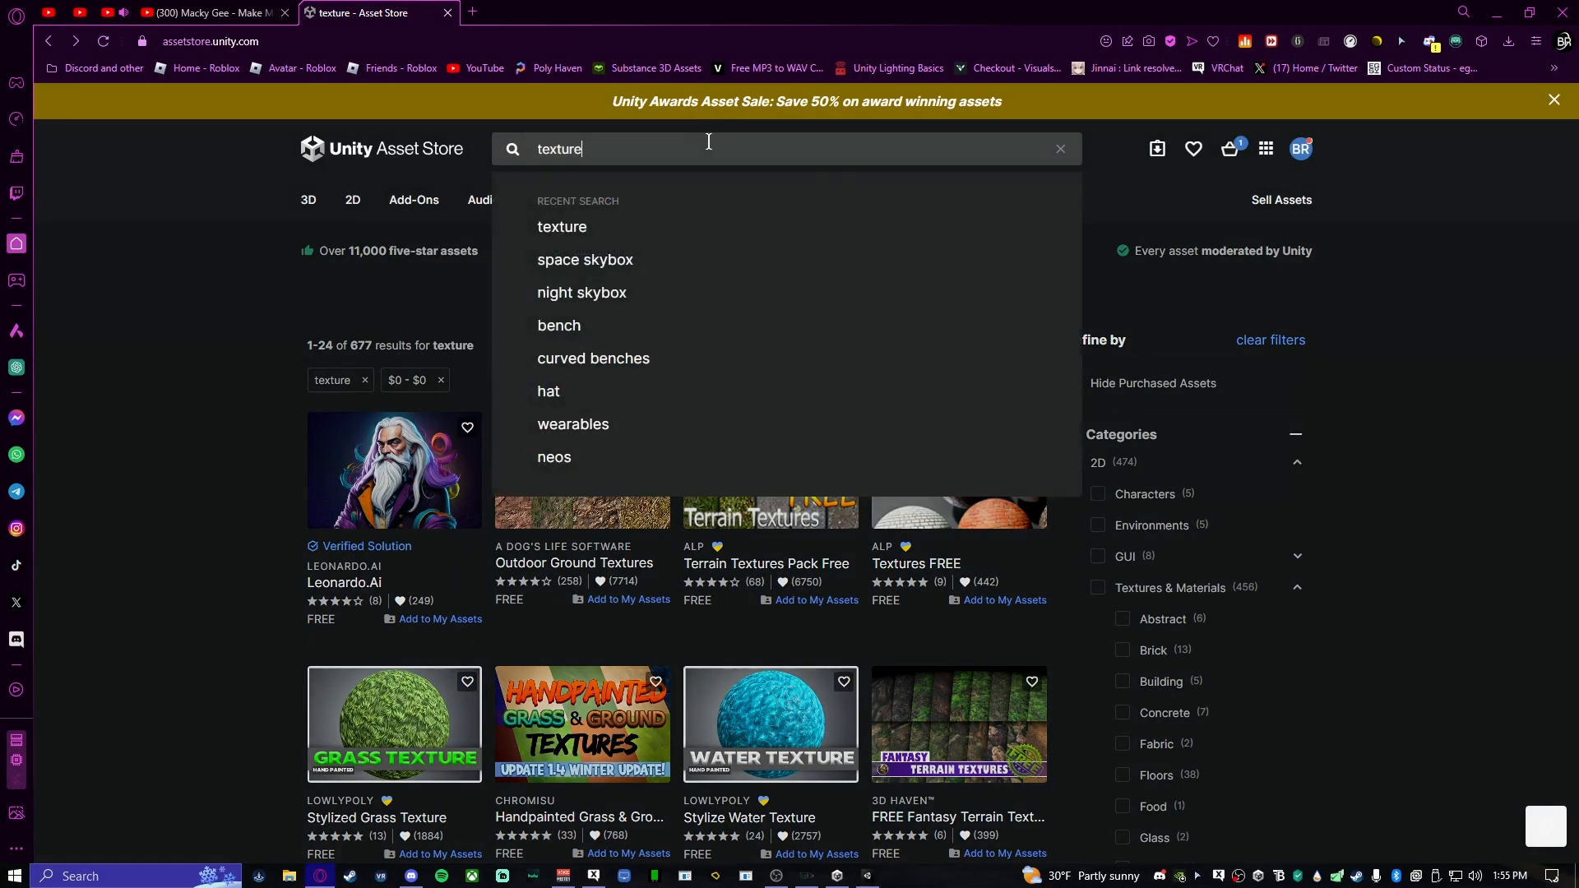
click(1061, 149)
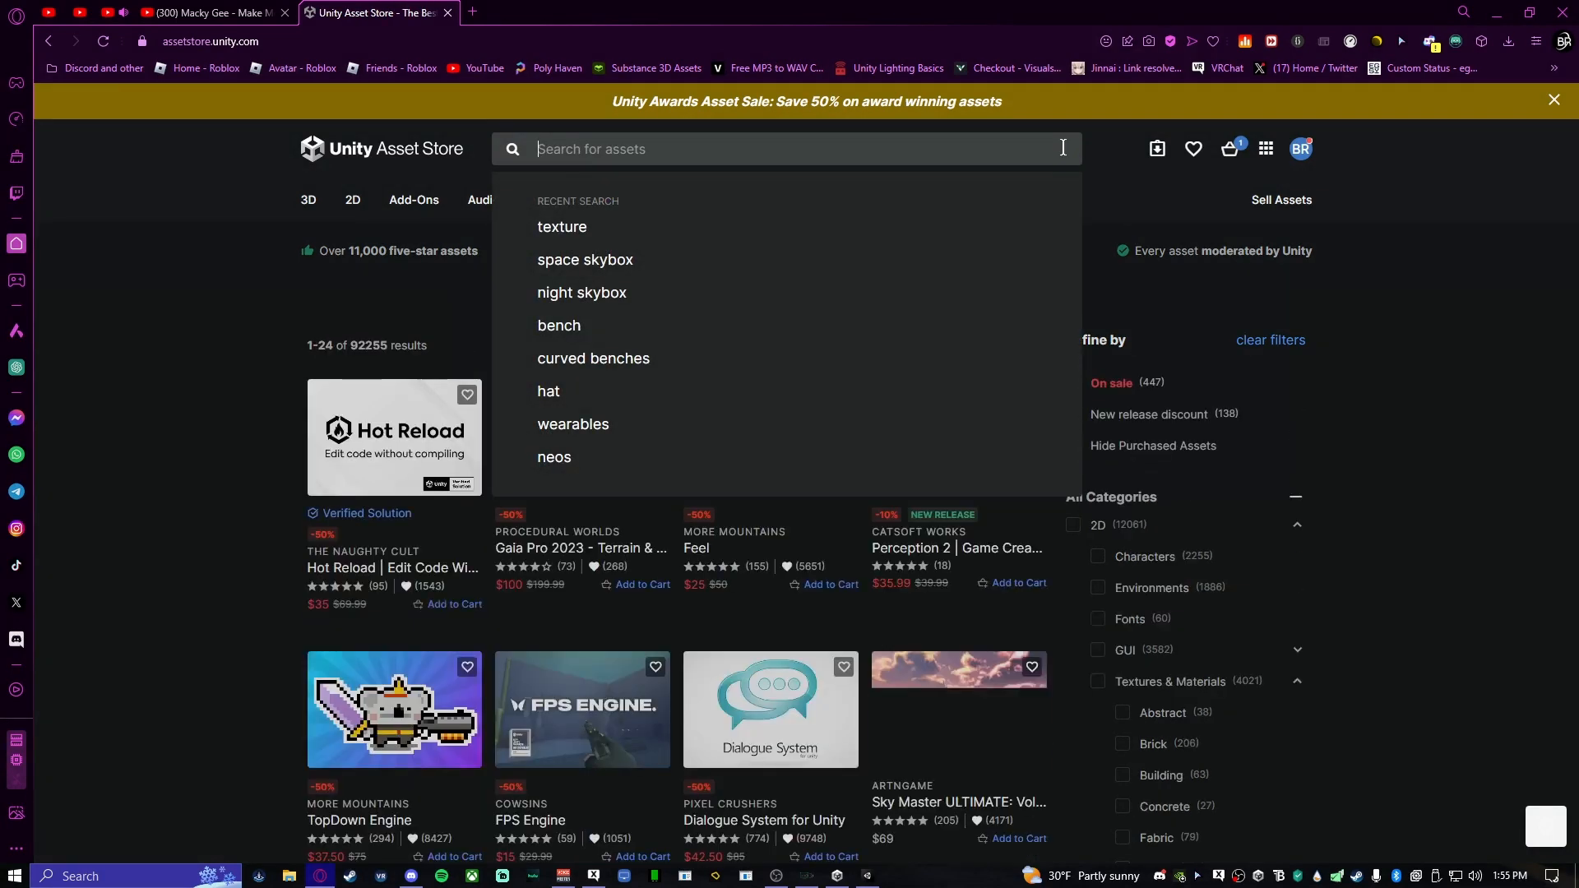
text(Ch)
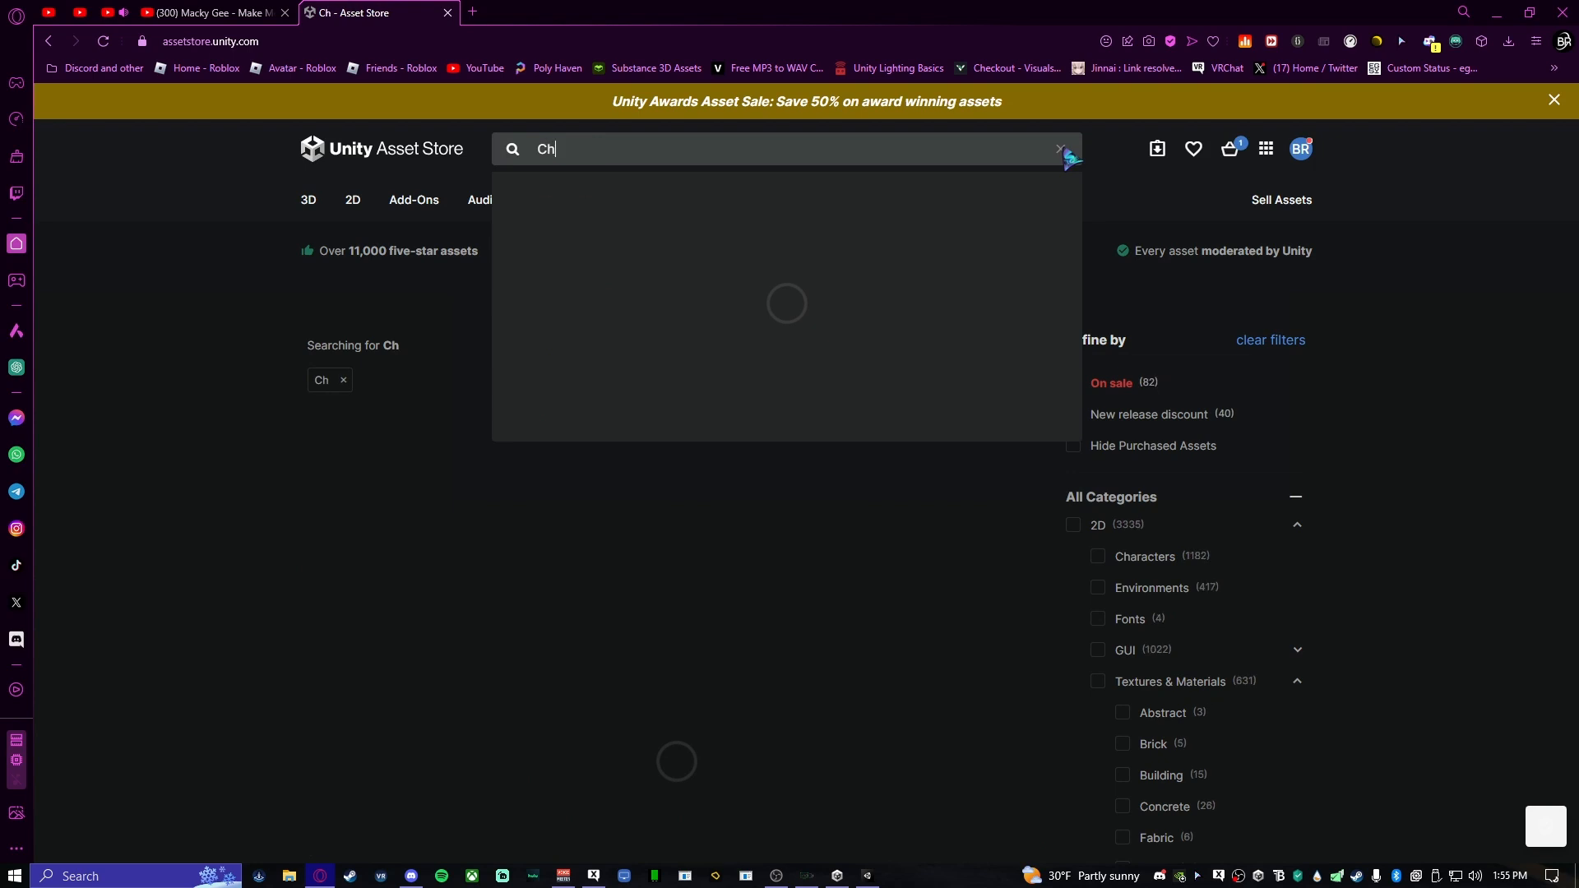
text(air and table)
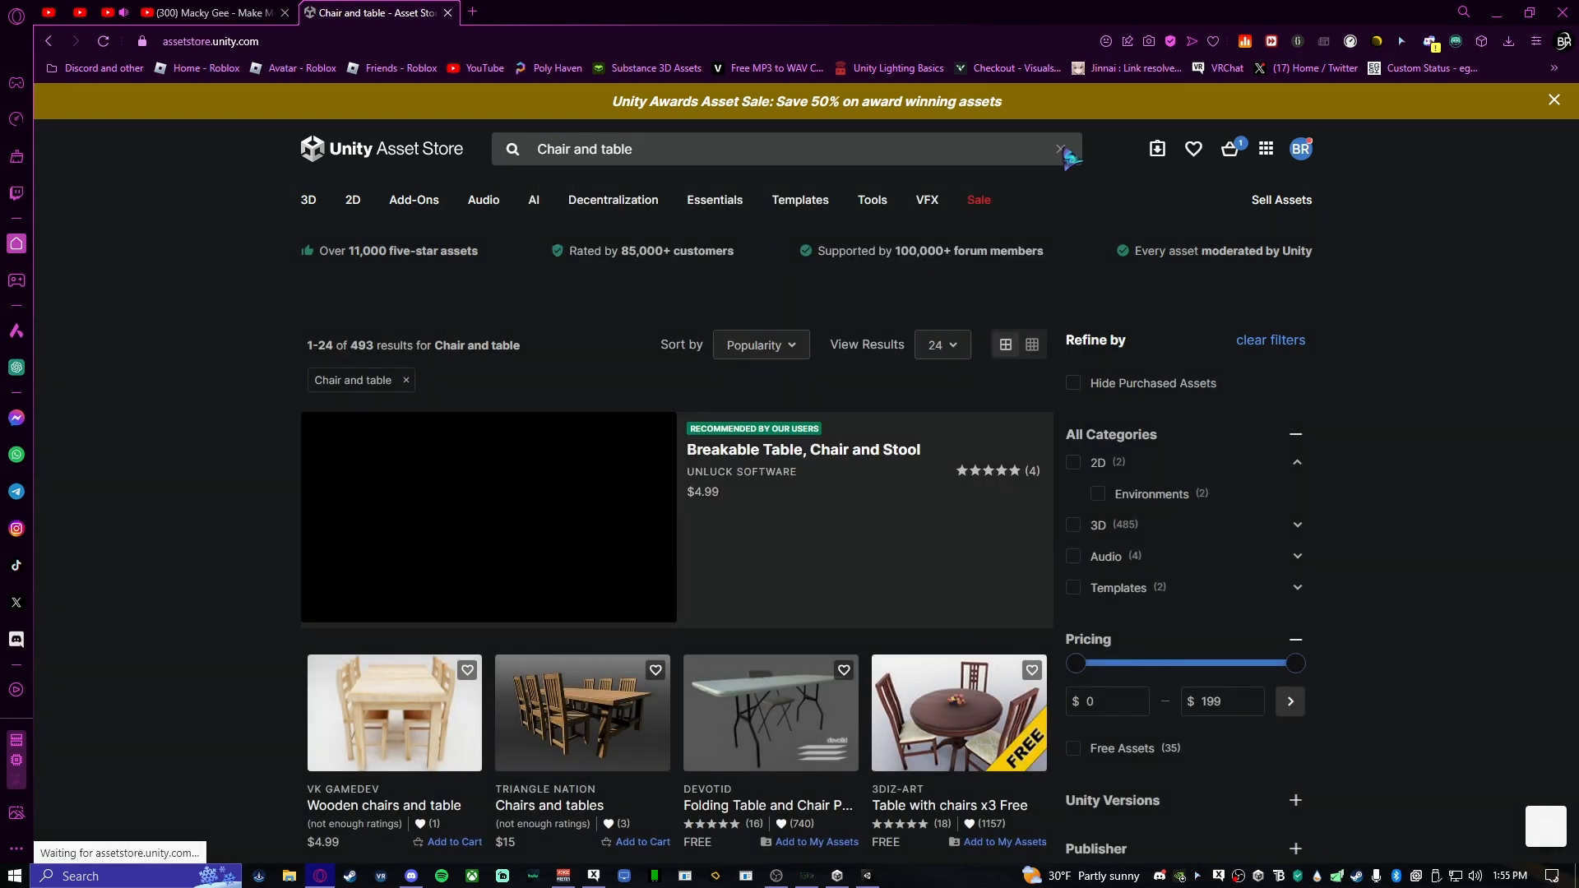
Limit the chair and table results to free assets with a price range of $0 to $0
scroll(1069, 534, down, 2)
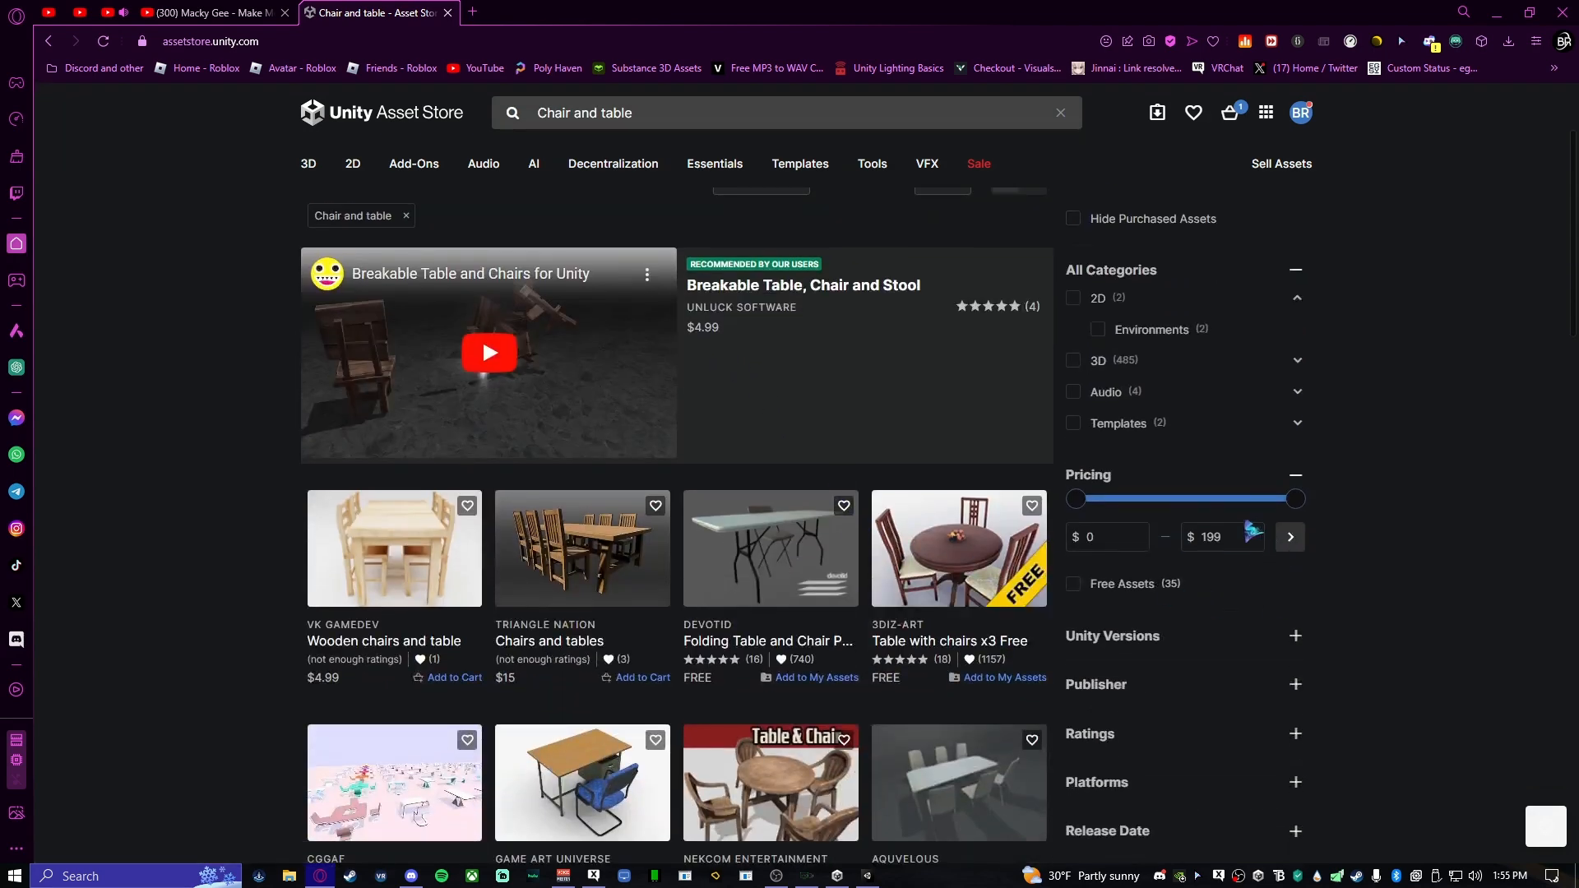
drag(1295, 505, 1063, 510)
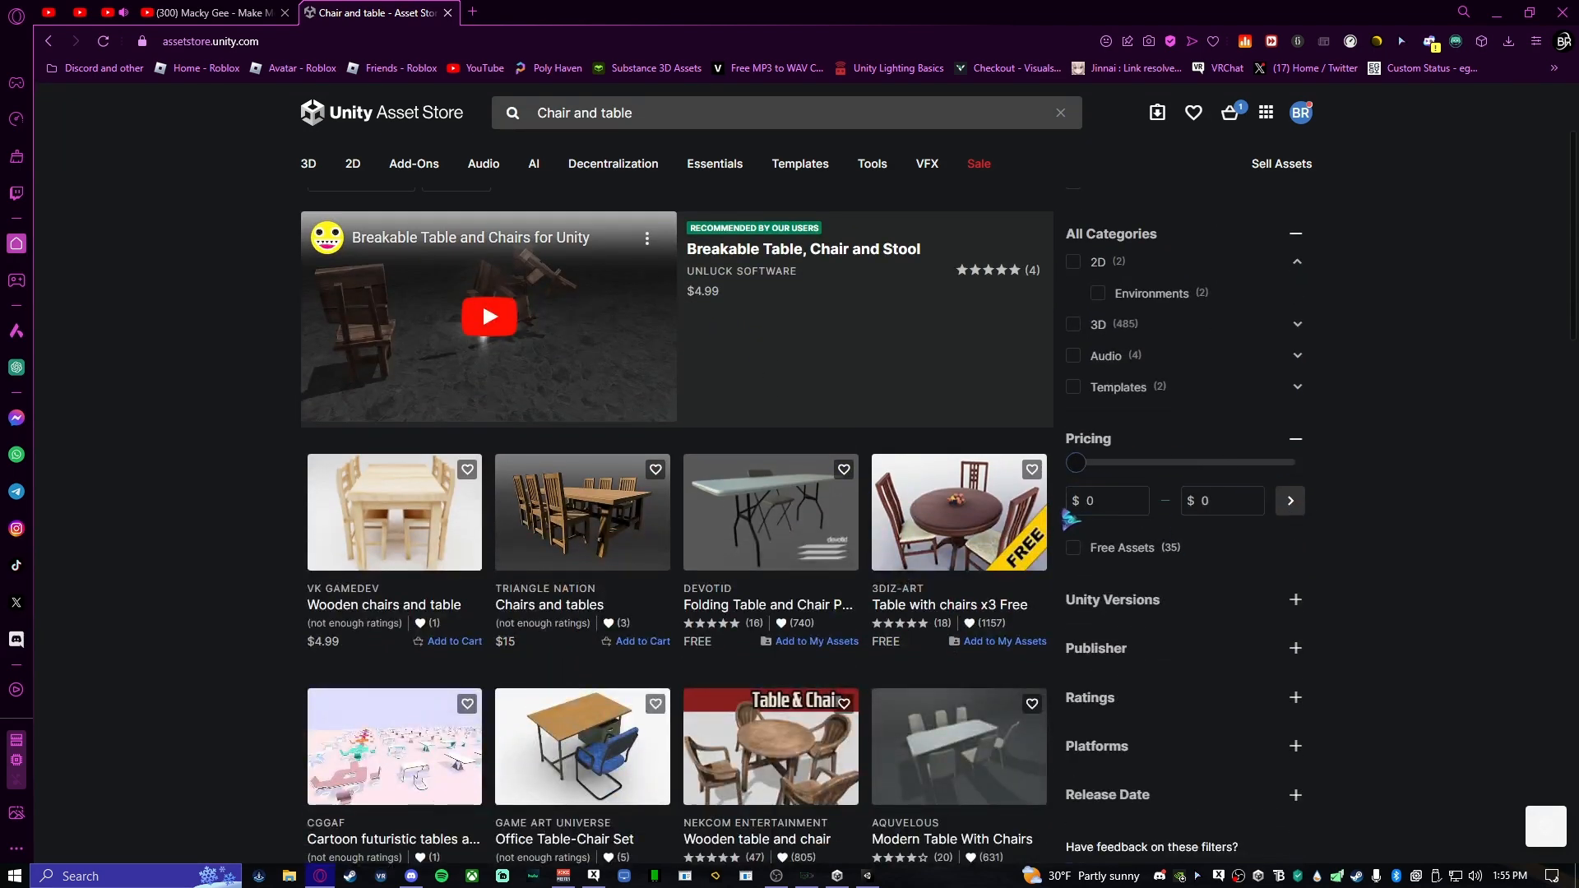
click(1290, 501)
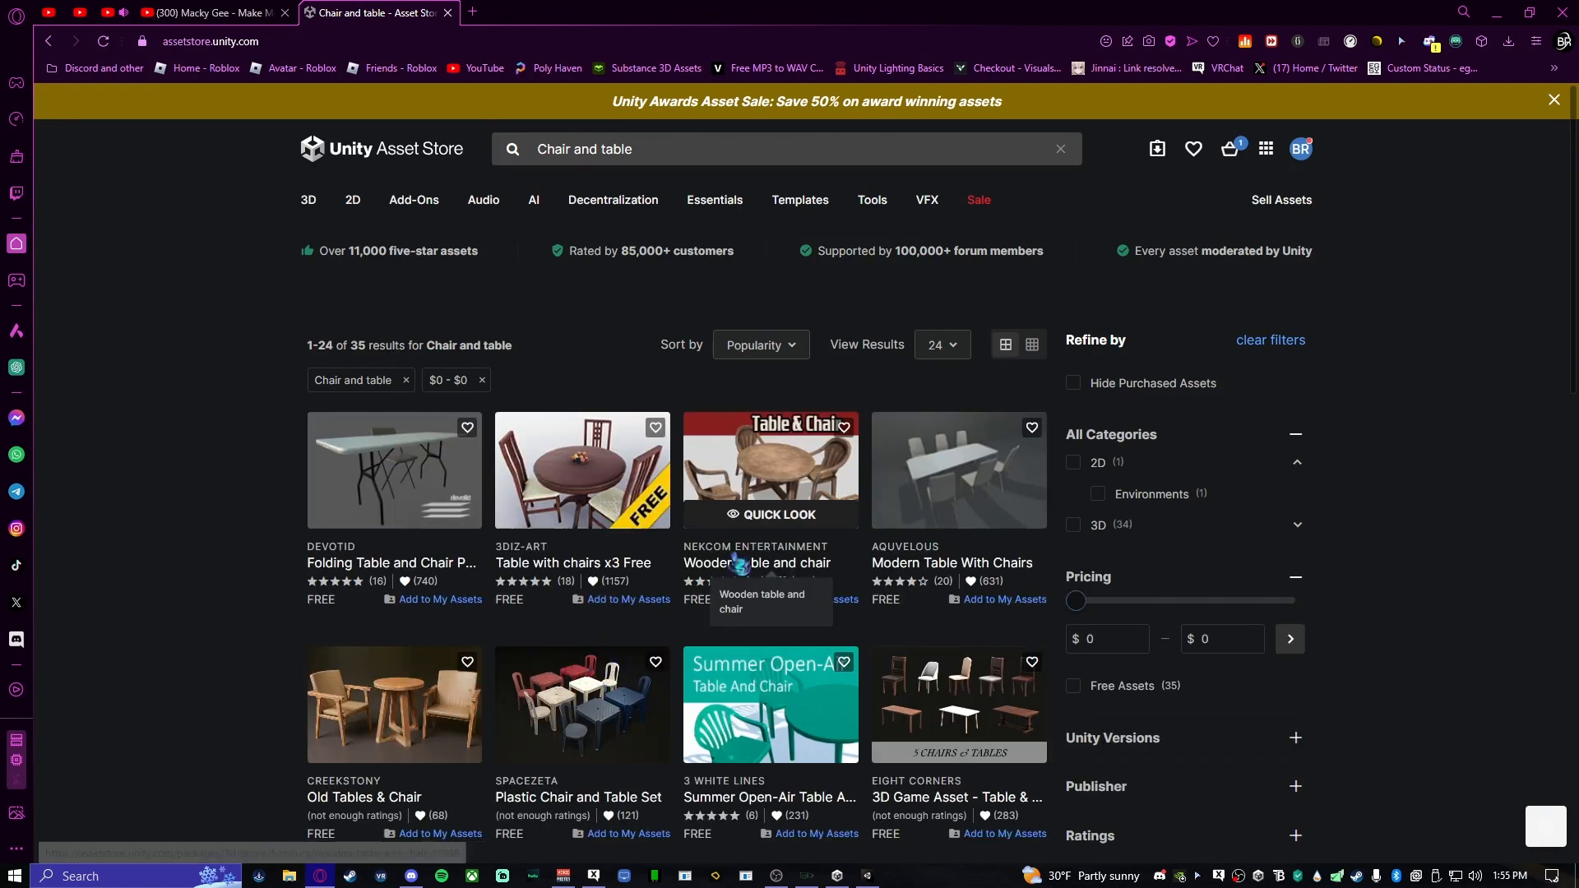
Look through the first and second pages of free results for a suitable table and chair set
scroll(707, 575, down, 1)
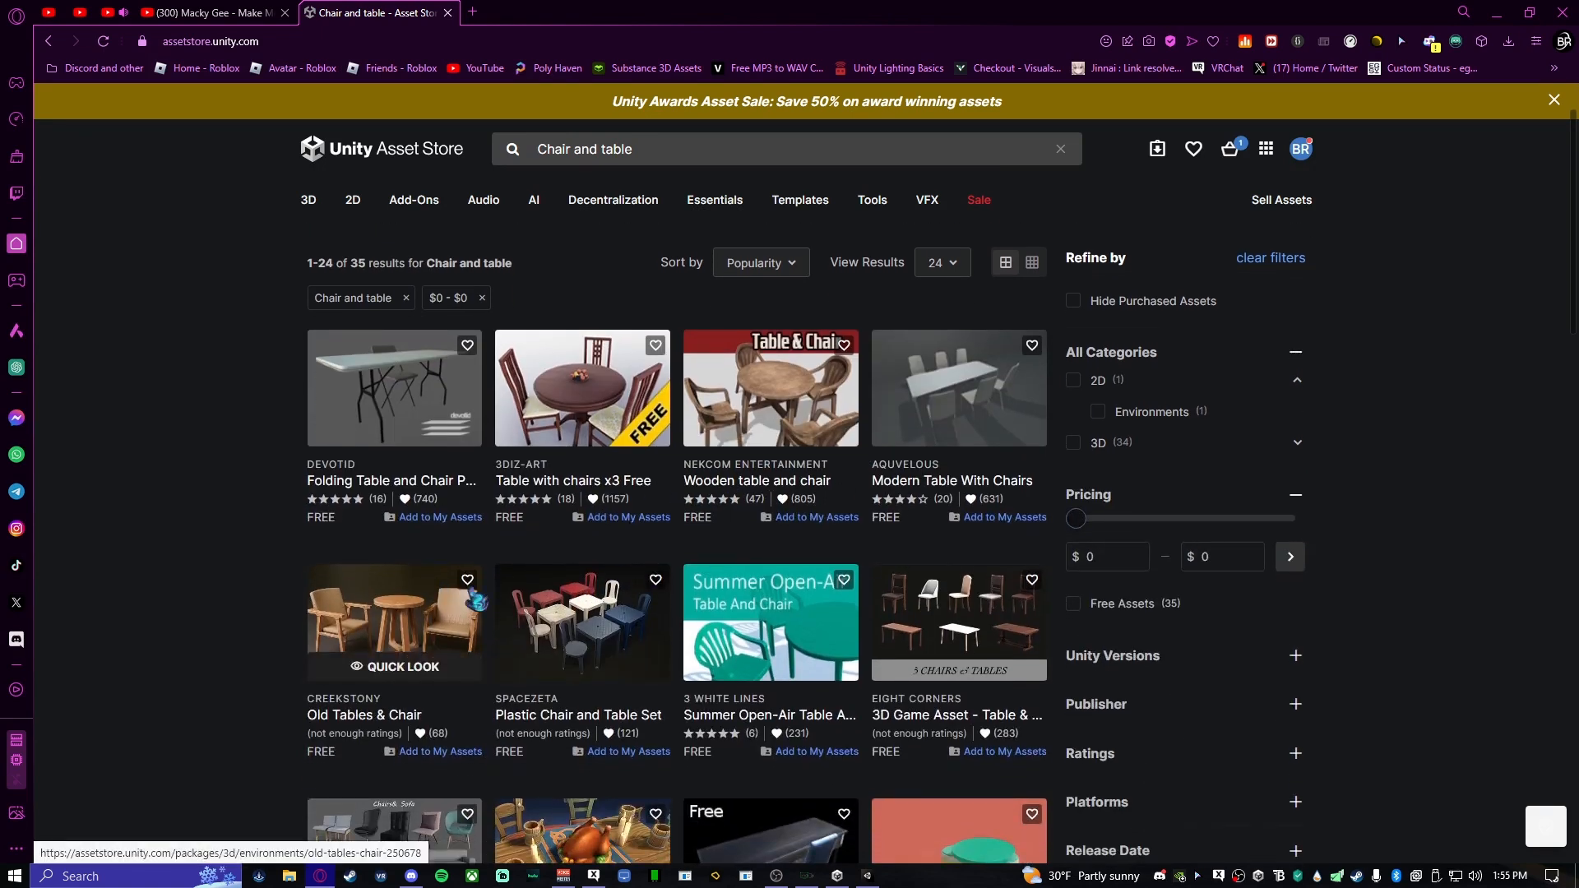
scroll(863, 617, down, 2)
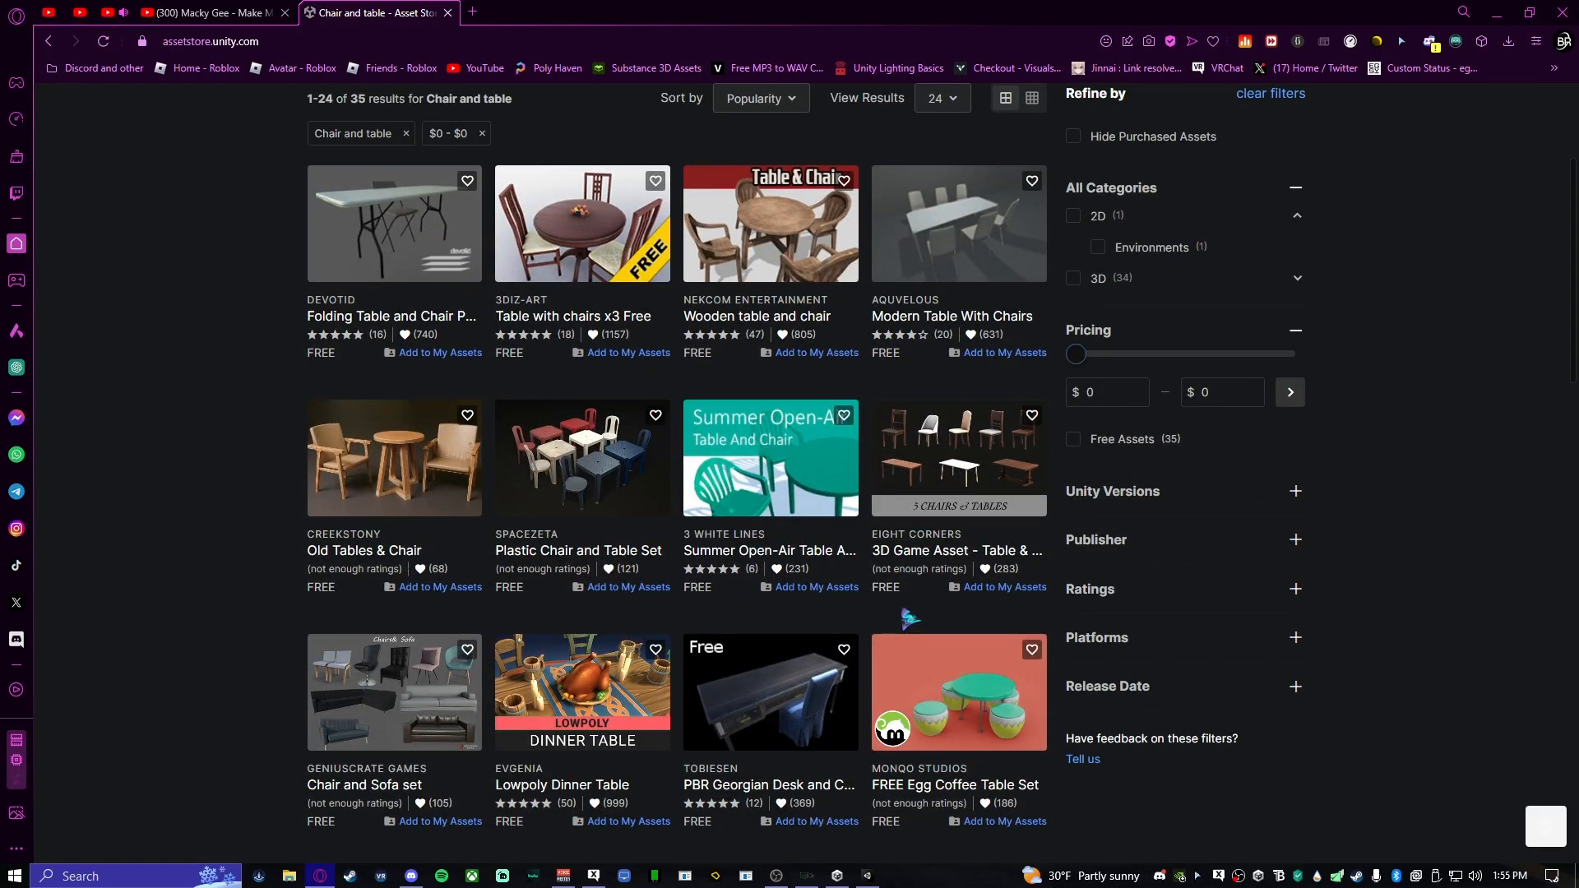
scroll(909, 617, down, 5)
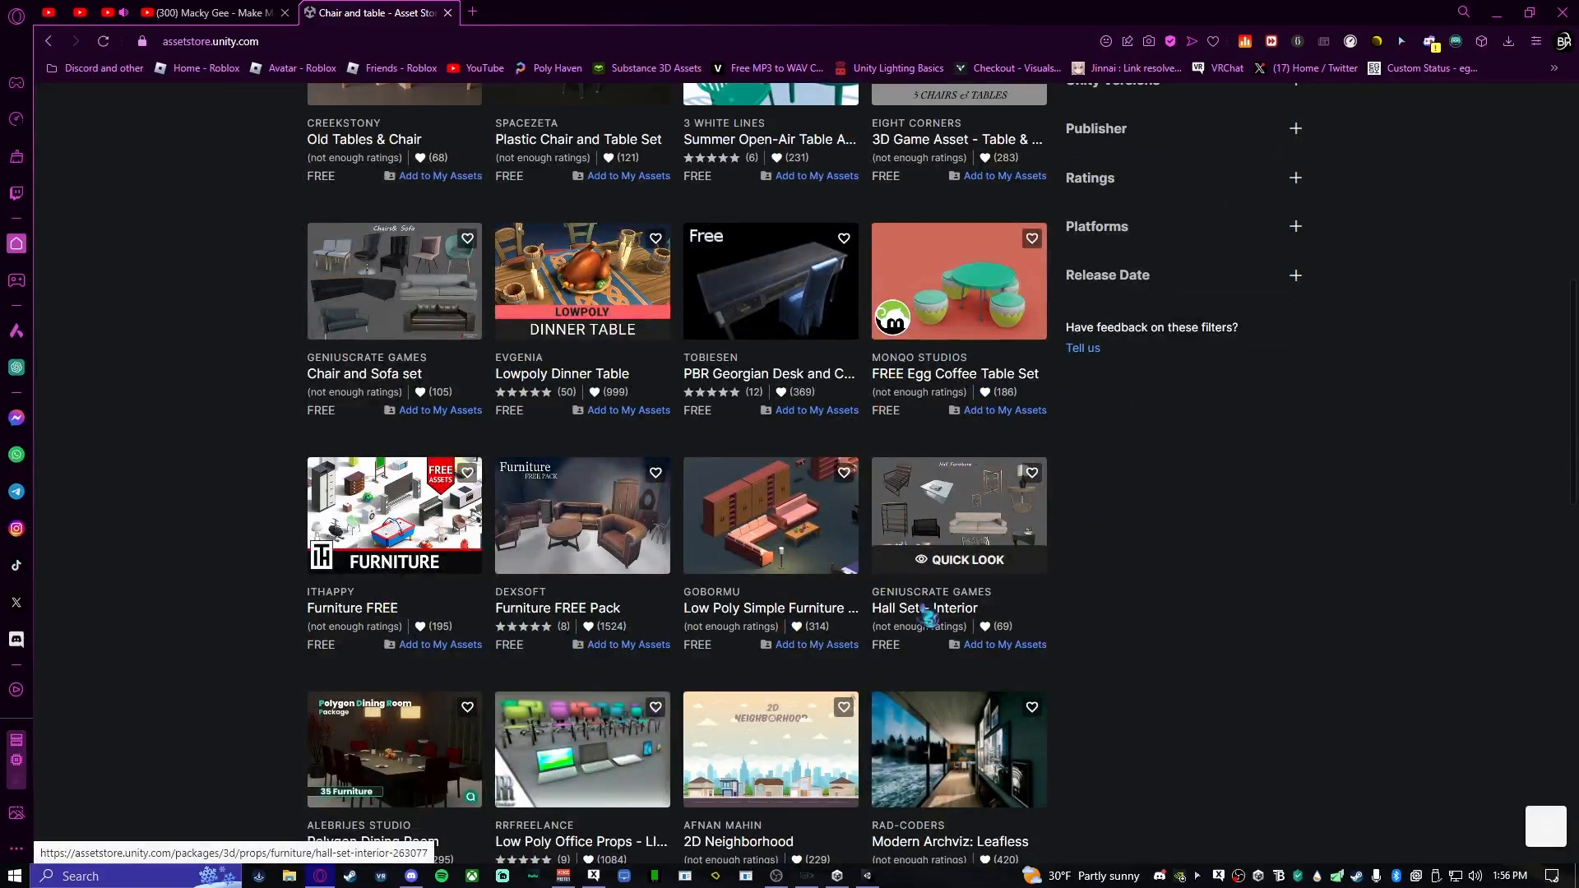
scroll(928, 615, down, 4)
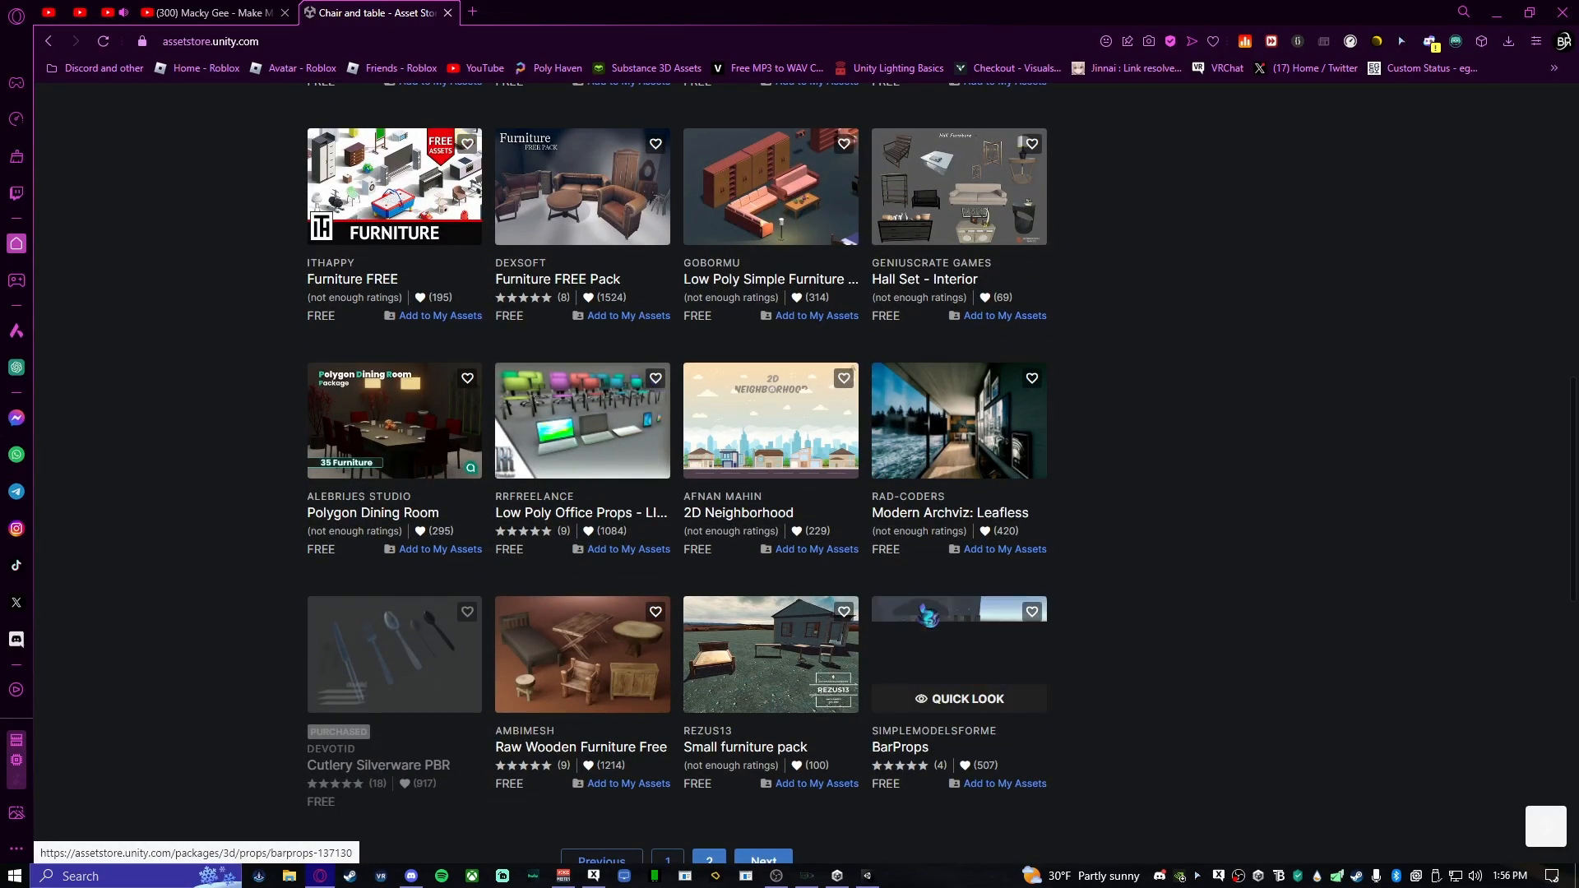
scroll(823, 617, down, 3)
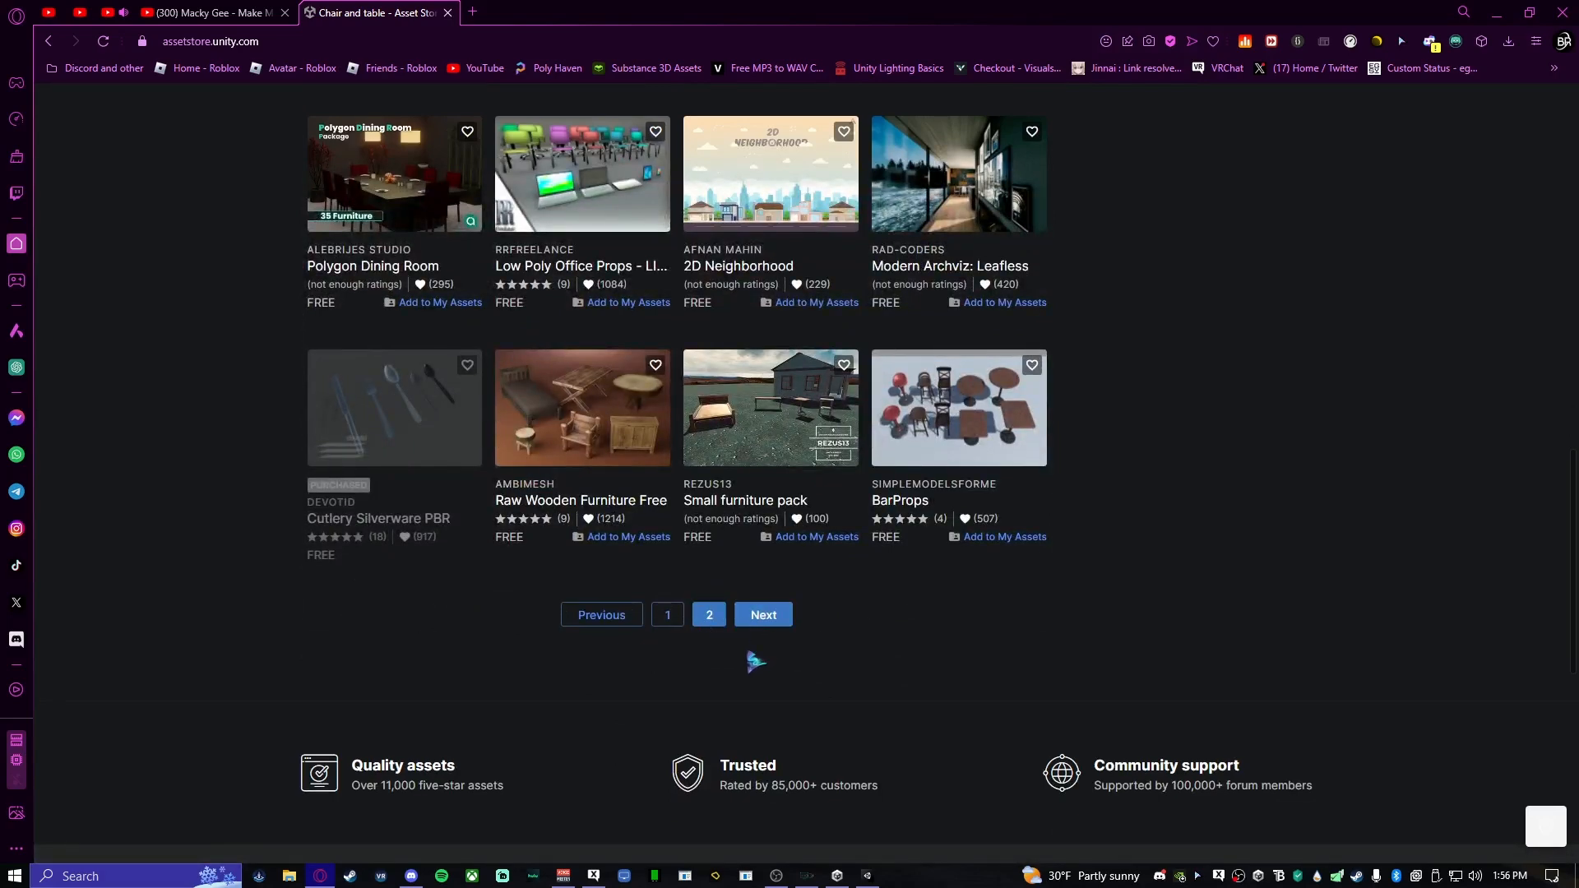
click(709, 615)
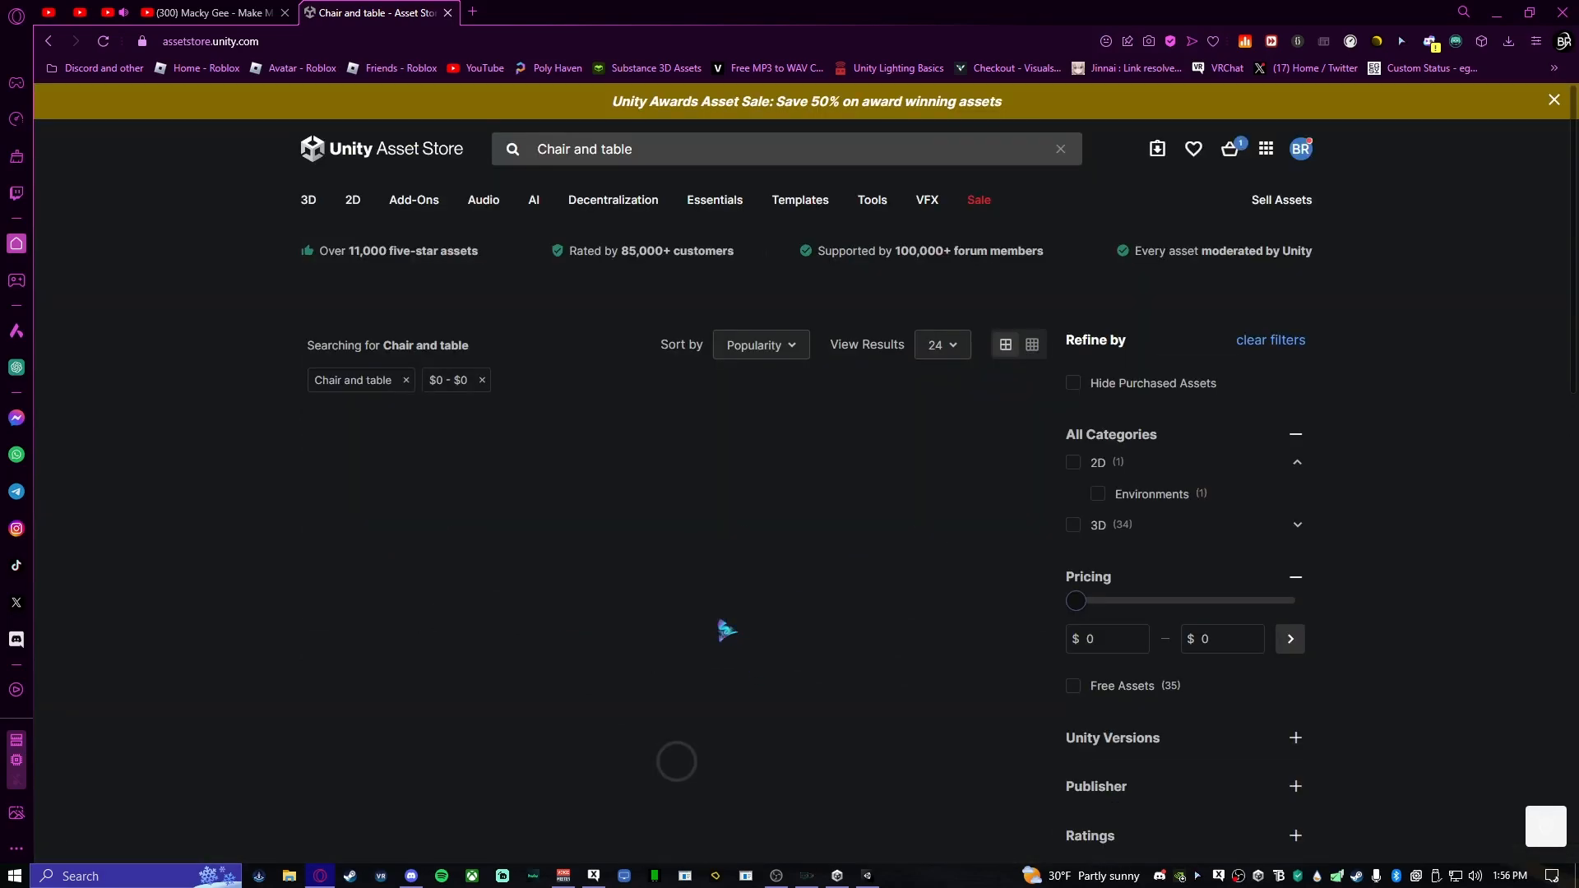
scroll(718, 621, down, 1)
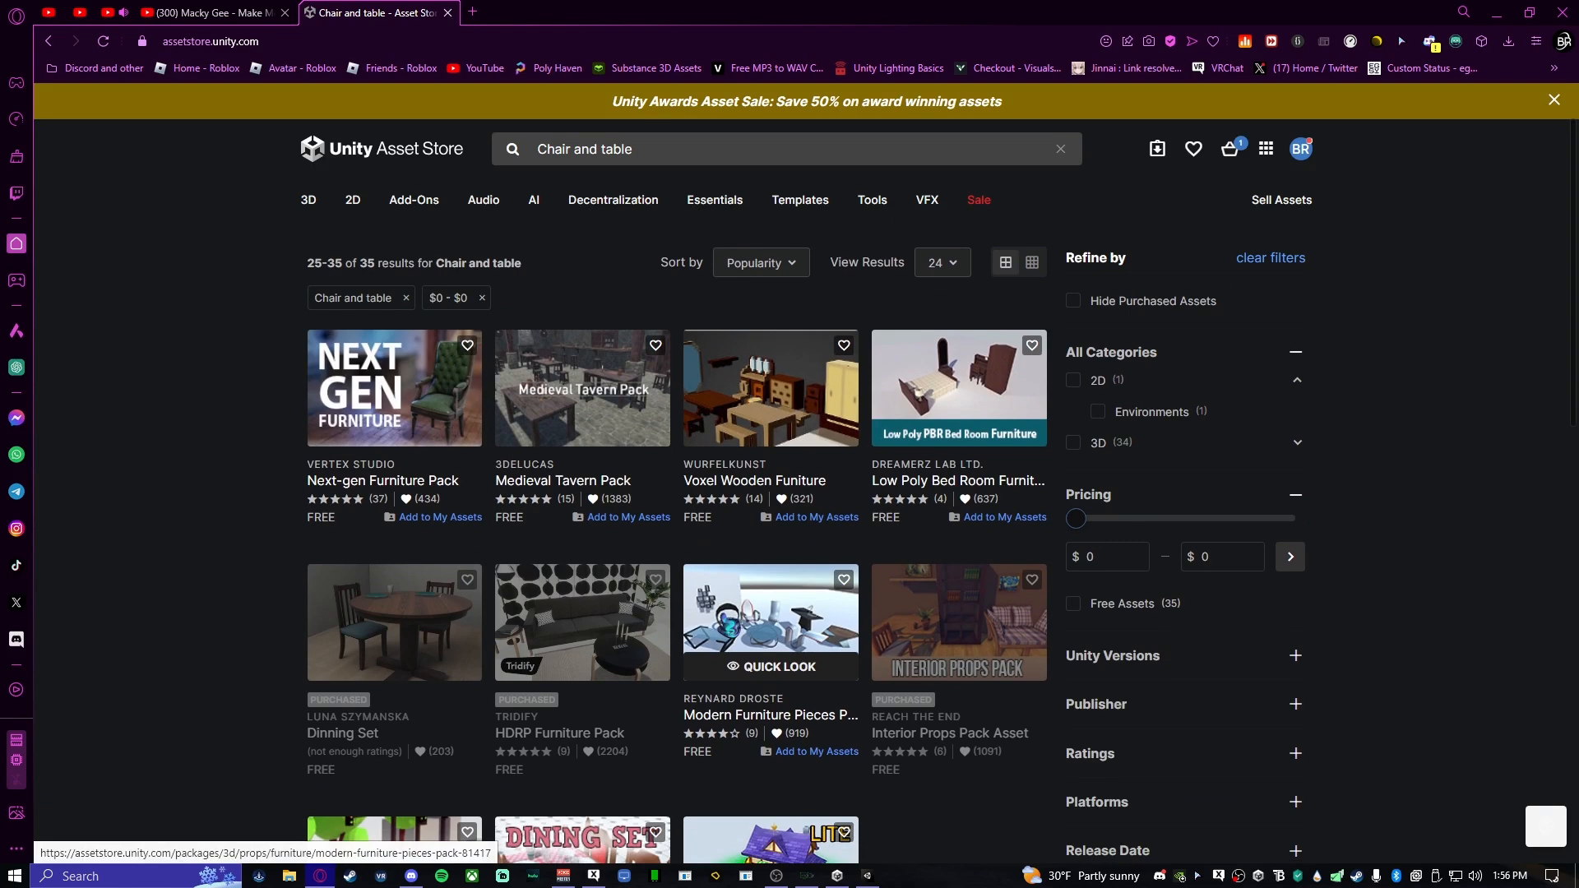
scroll(728, 623, down, 2)
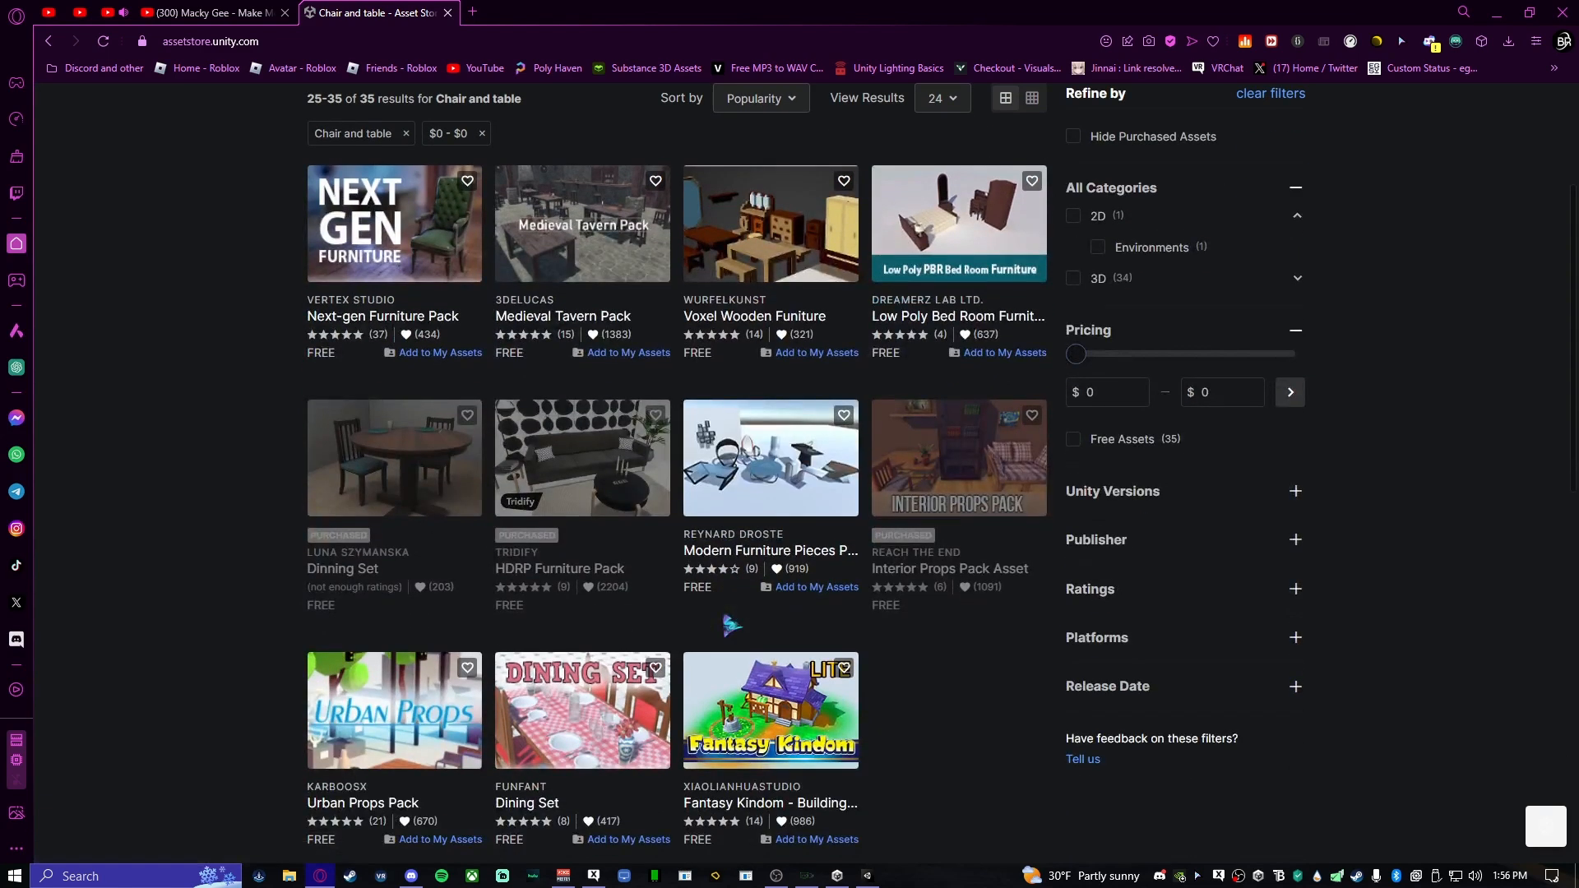
scroll(731, 625, down, 2)
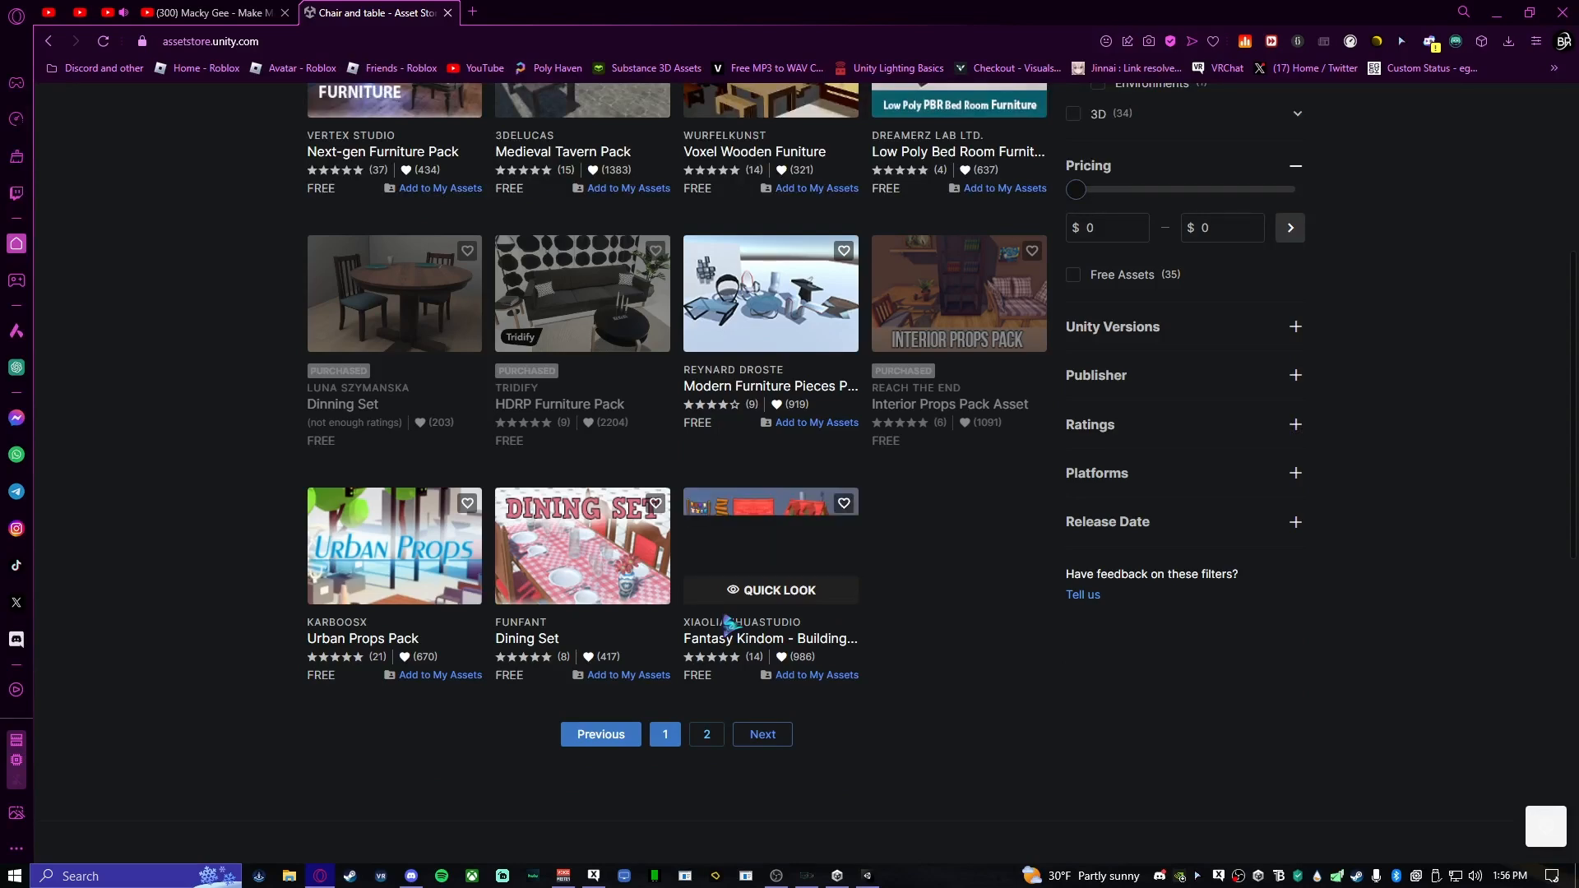
scroll(731, 625, up, 5)
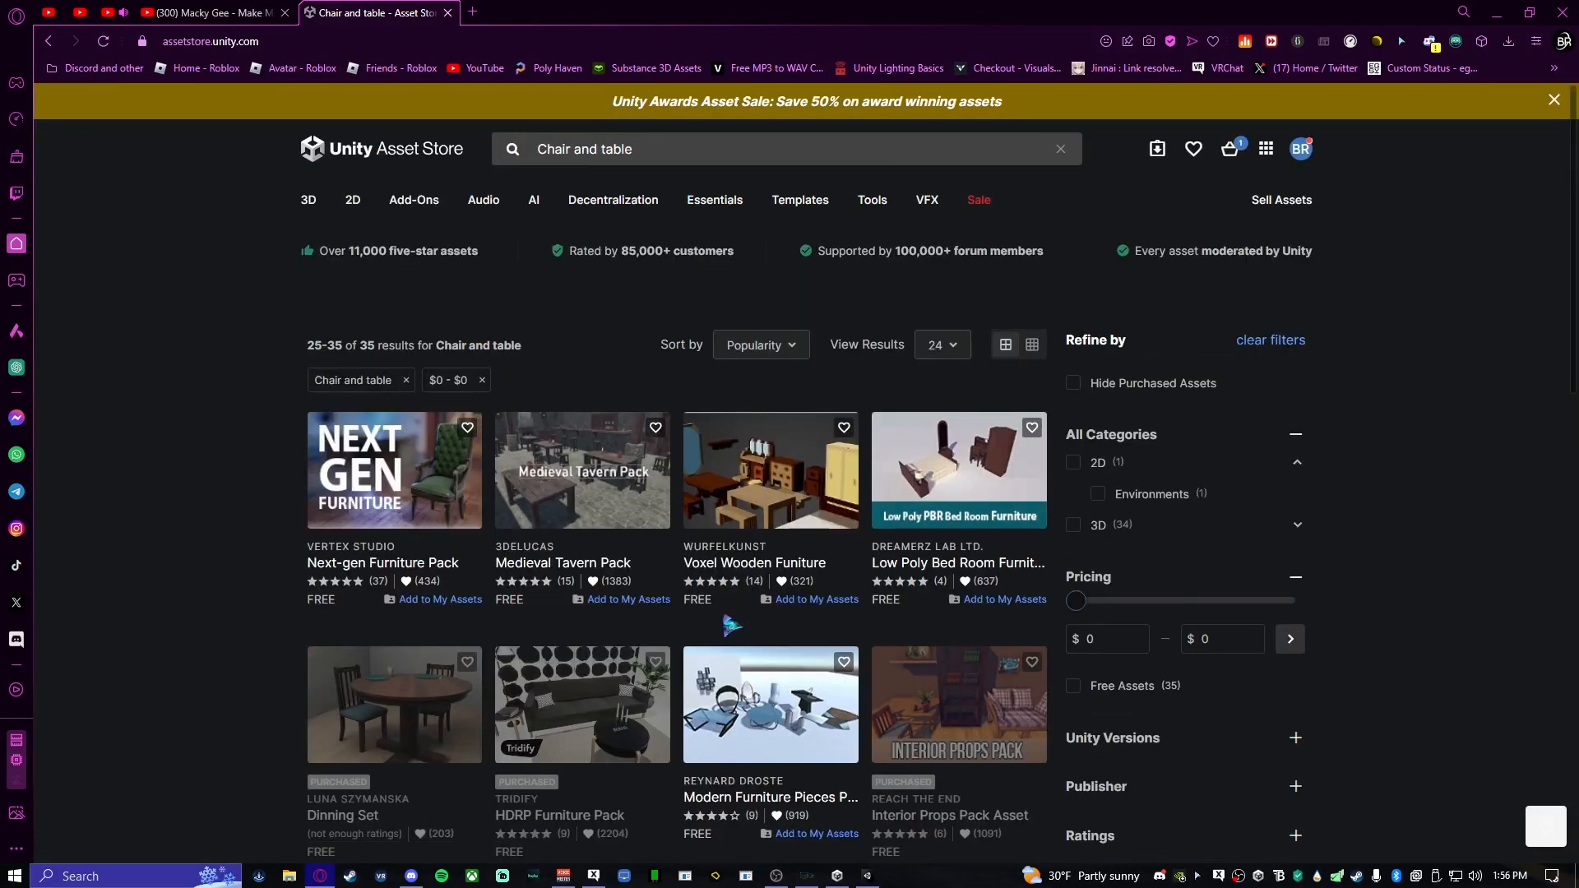
scroll(731, 625, down, 5)
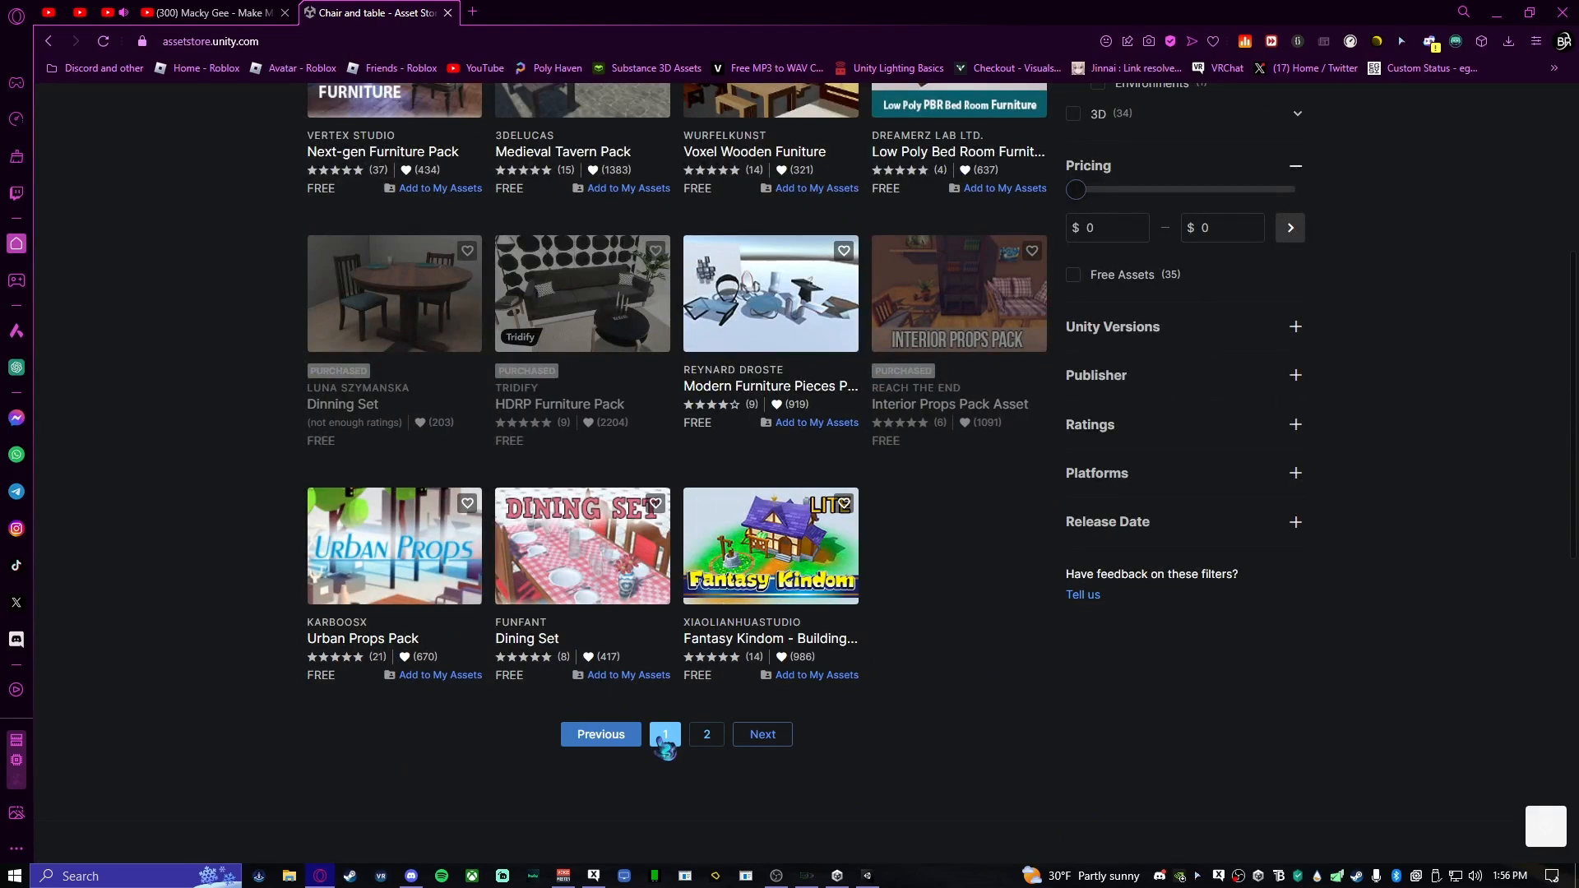
Open the FREE Egg Coffee Table Set from the first page of results and try to rotate its 3D preview
click(665, 735)
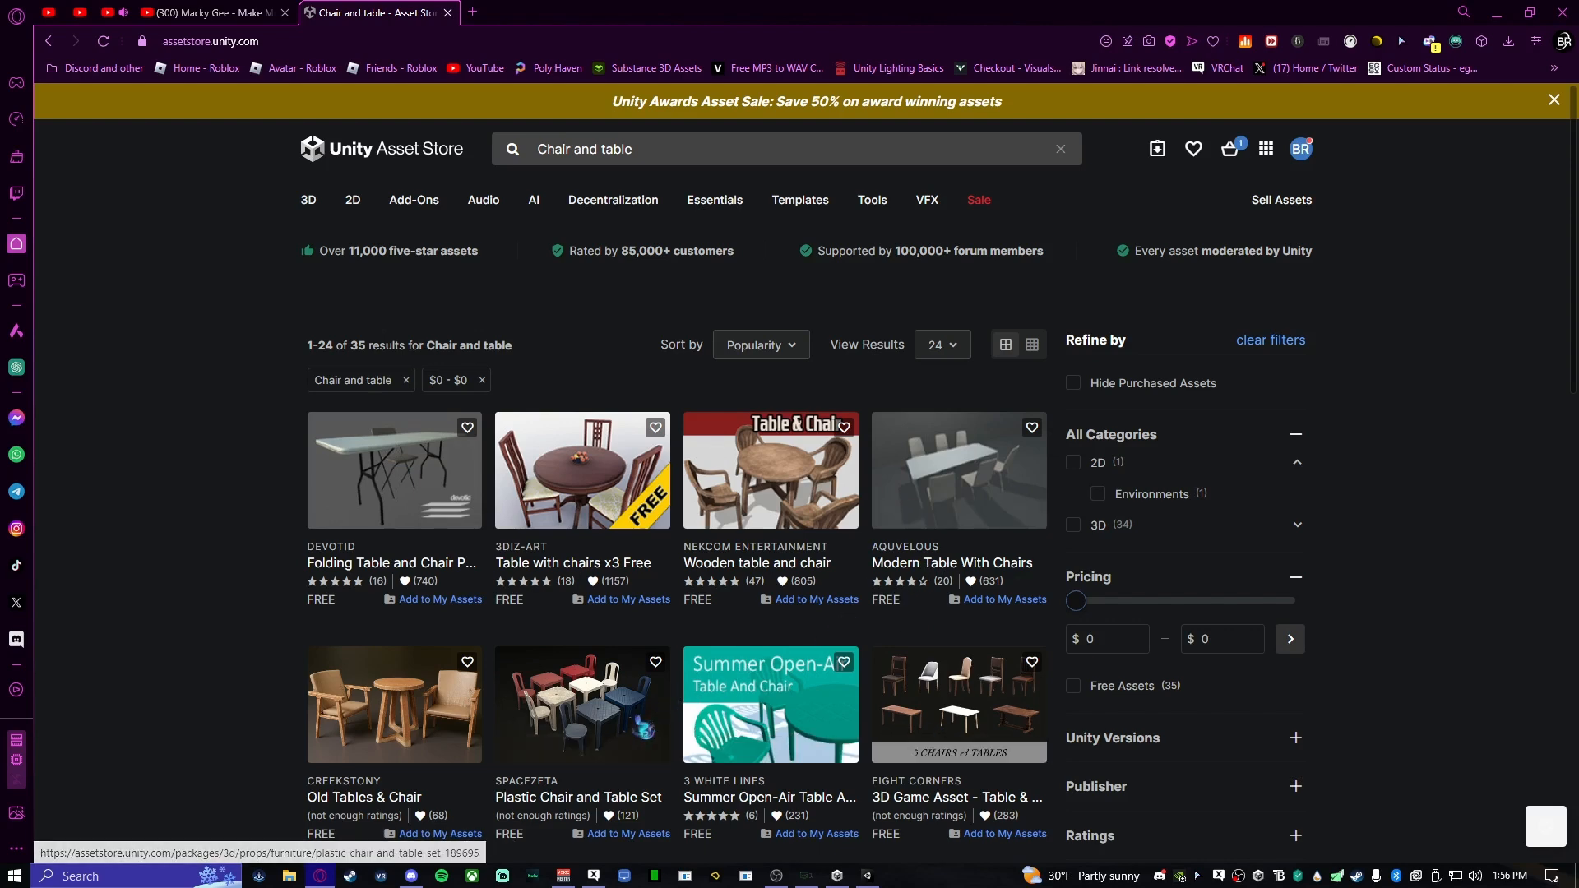
scroll(609, 738, down, 4)
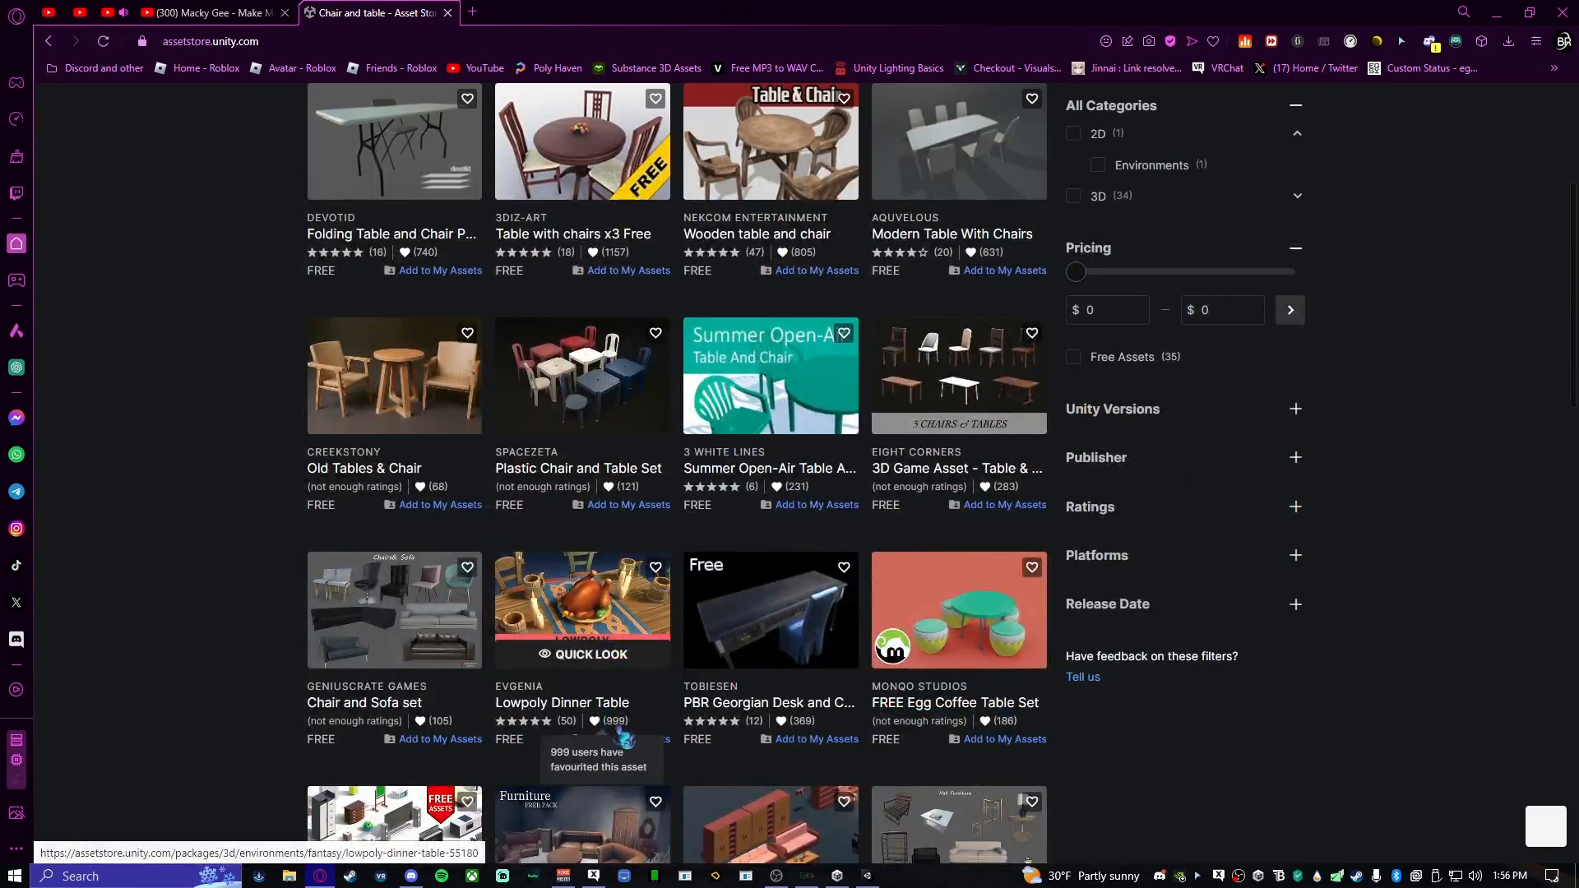
scroll(874, 673, down, 1)
scroll(874, 673, down, 4)
scroll(875, 673, up, 2)
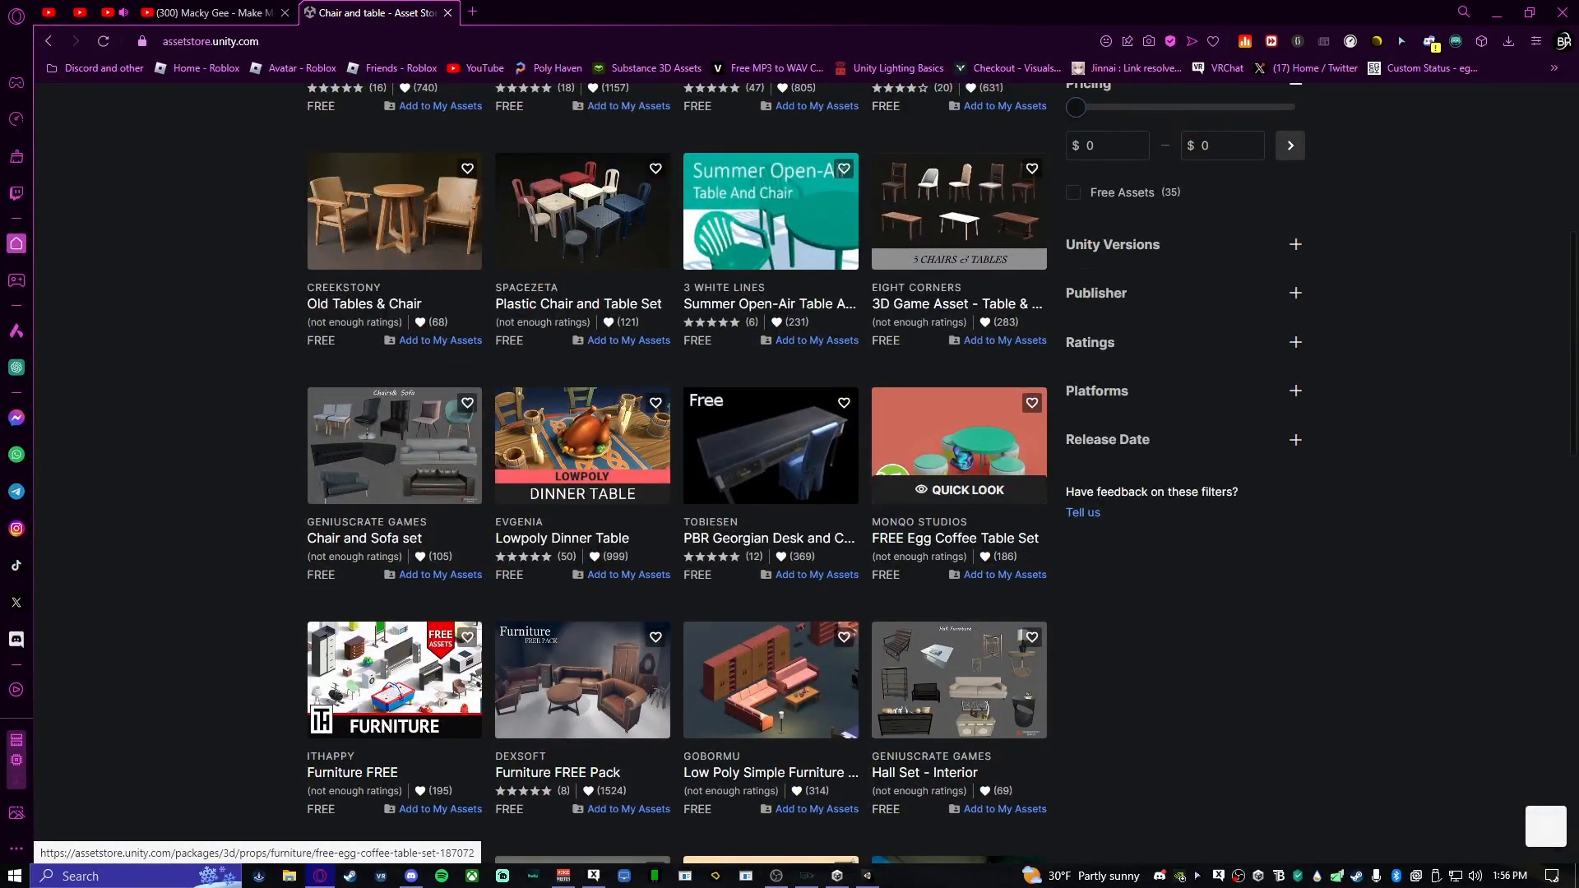
click(963, 458)
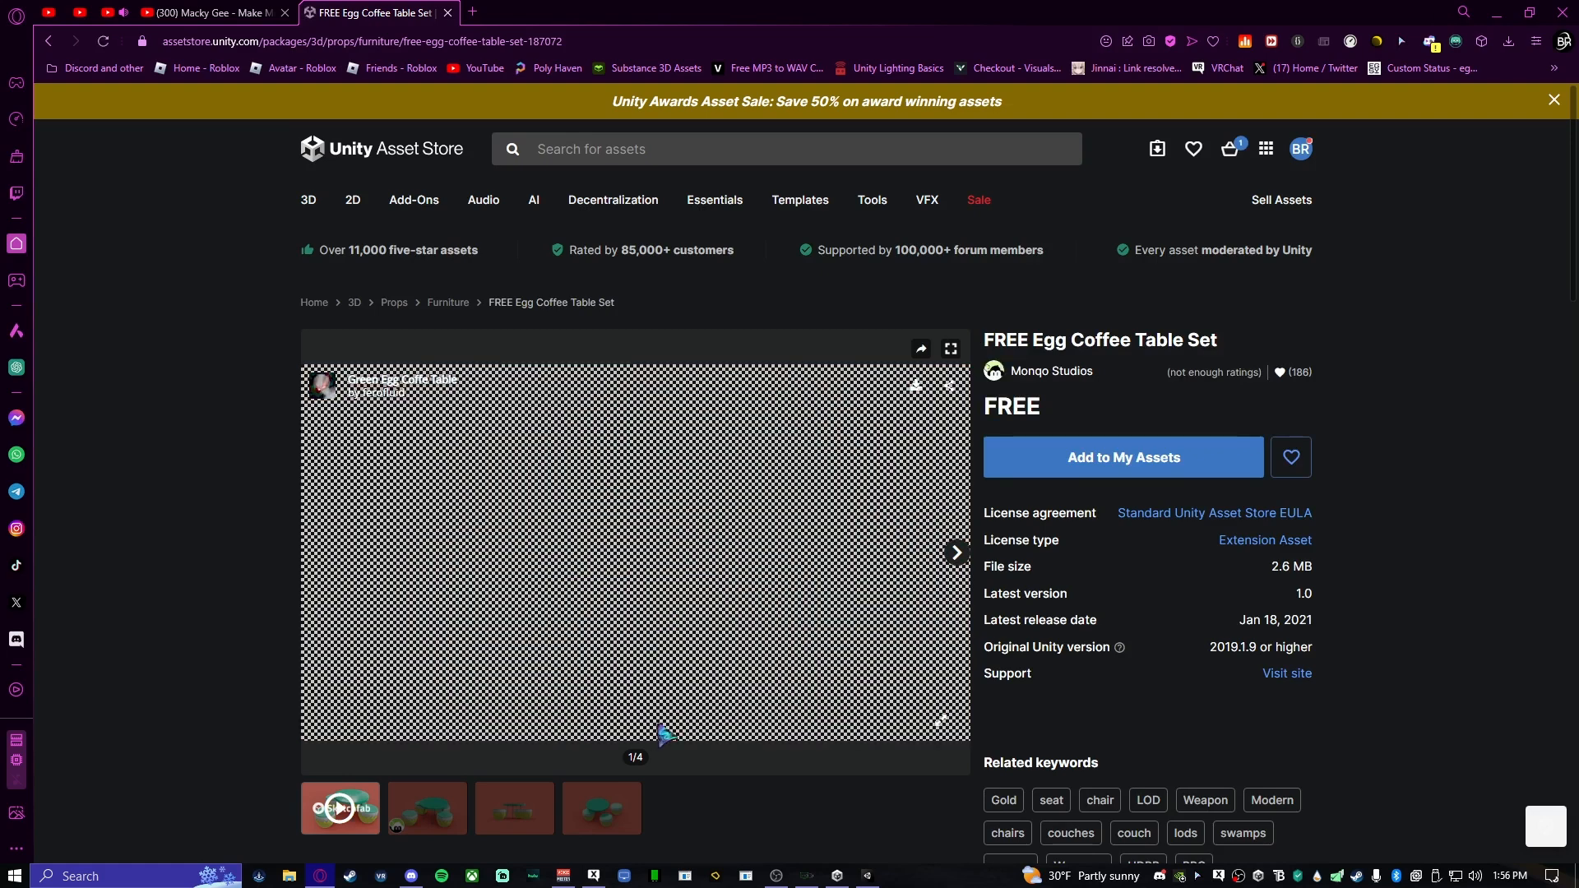
mouse_move(460, 613)
mouse_down()
mouse_move(780, 607)
mouse_move(476, 610)
mouse_move(513, 494)
mouse_move(593, 480)
mouse_up()
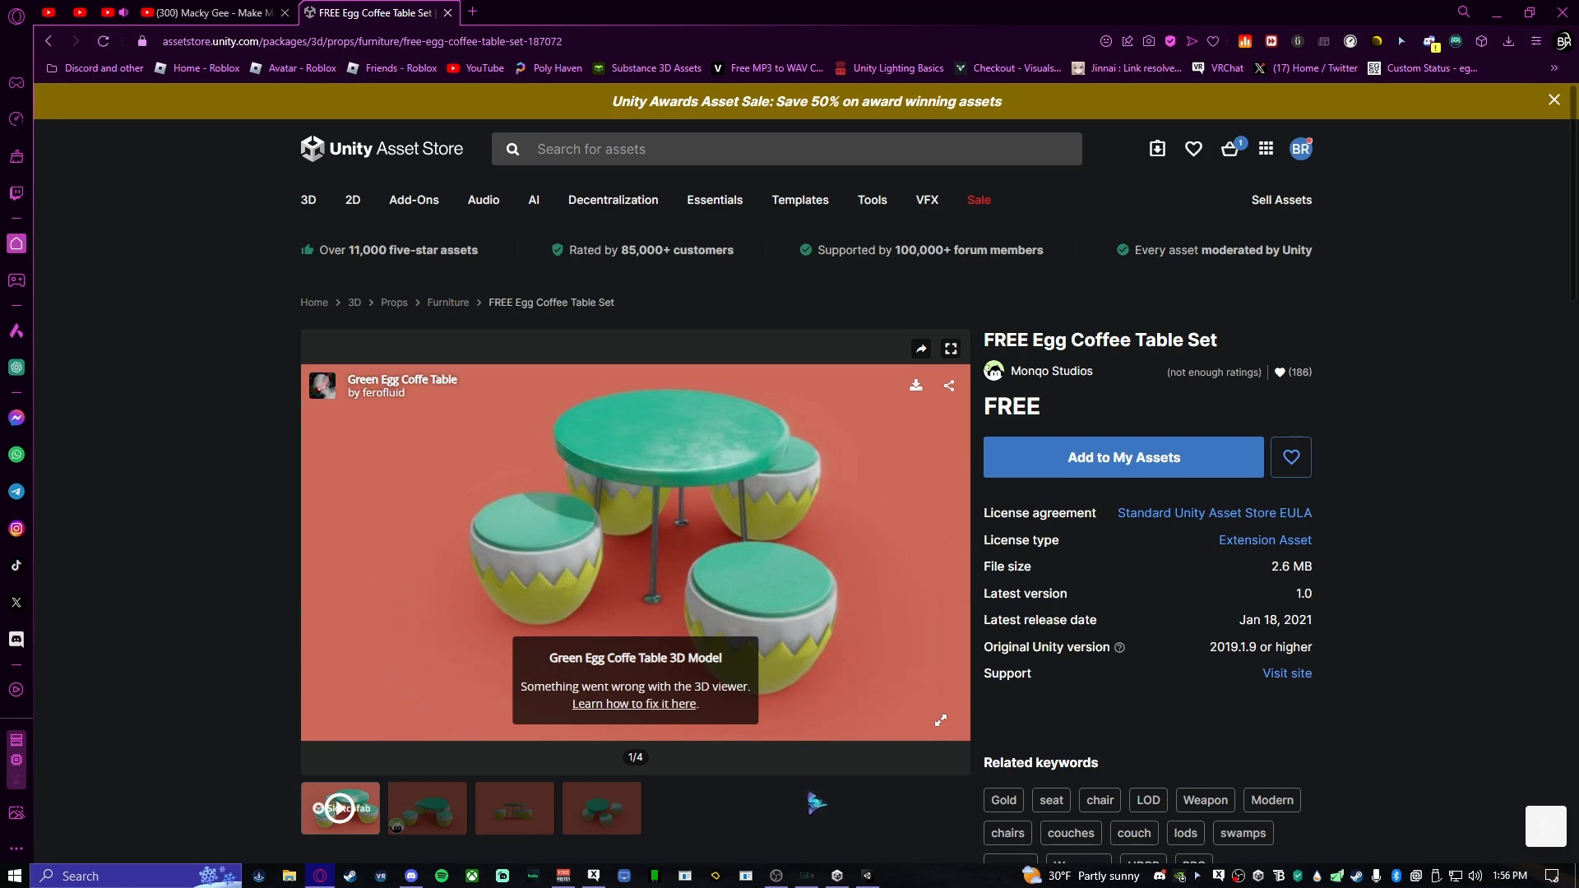
Add the FREE Egg Coffee Table Set to My Assets and switch back to Unity
click(1092, 472)
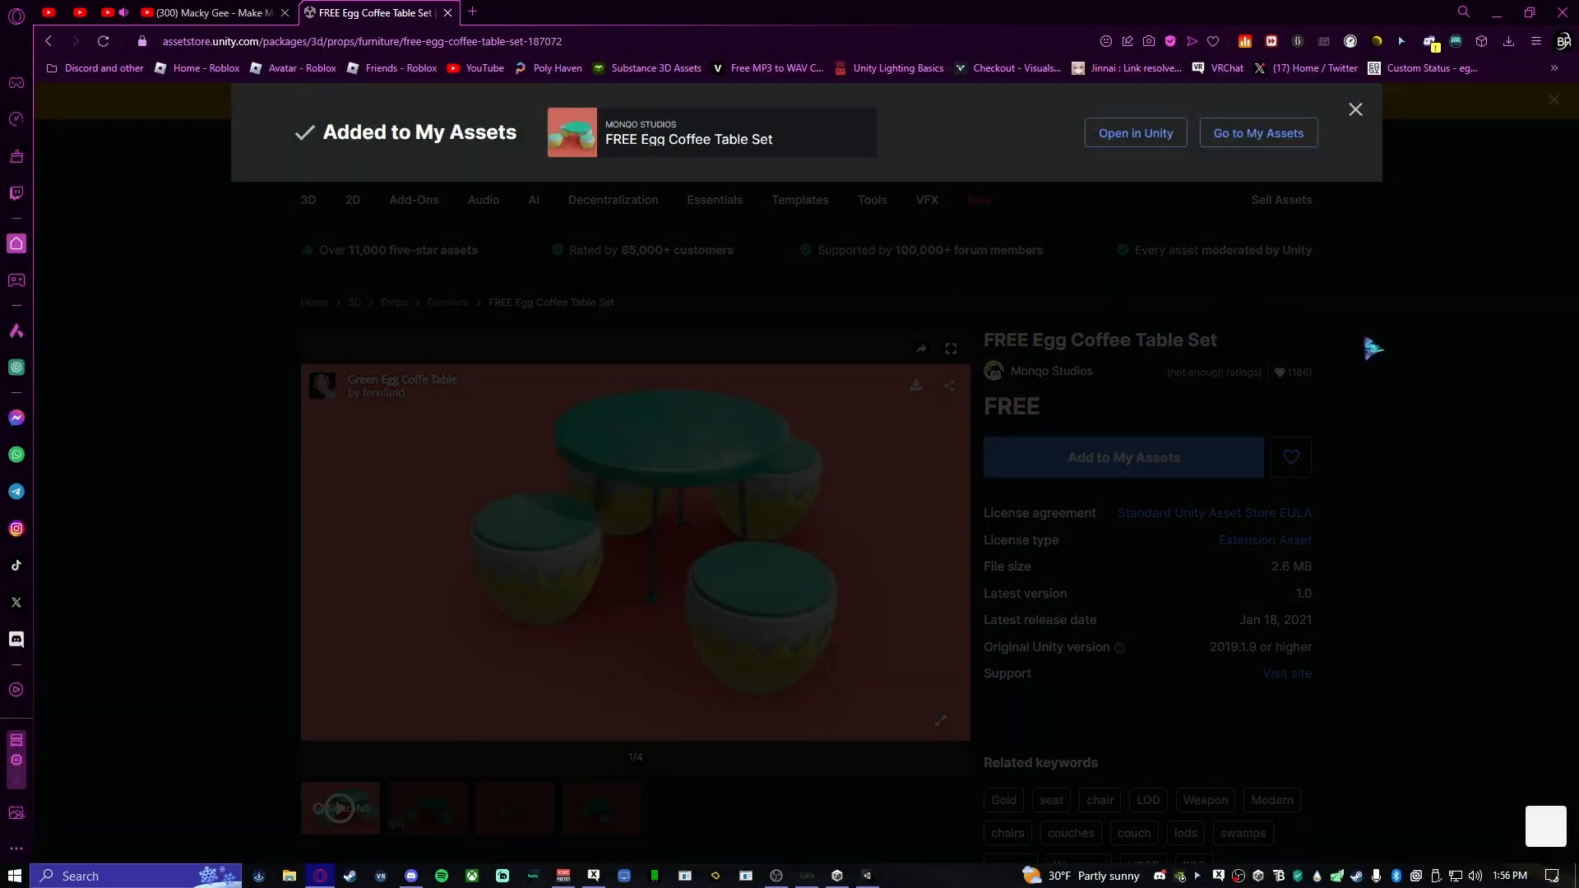
click(1371, 348)
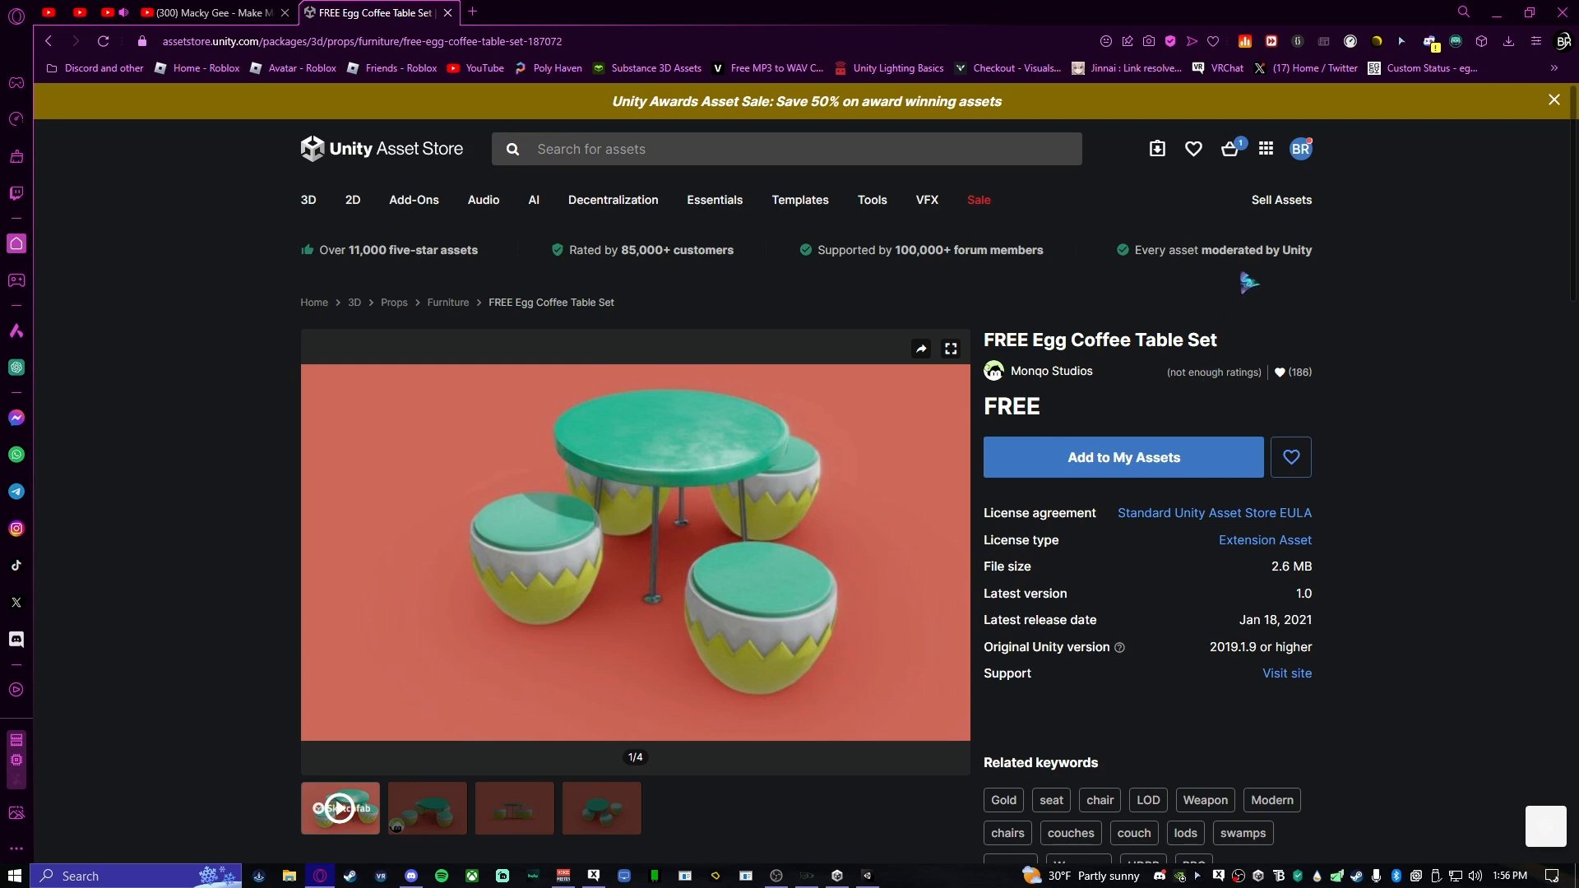
click(1498, 15)
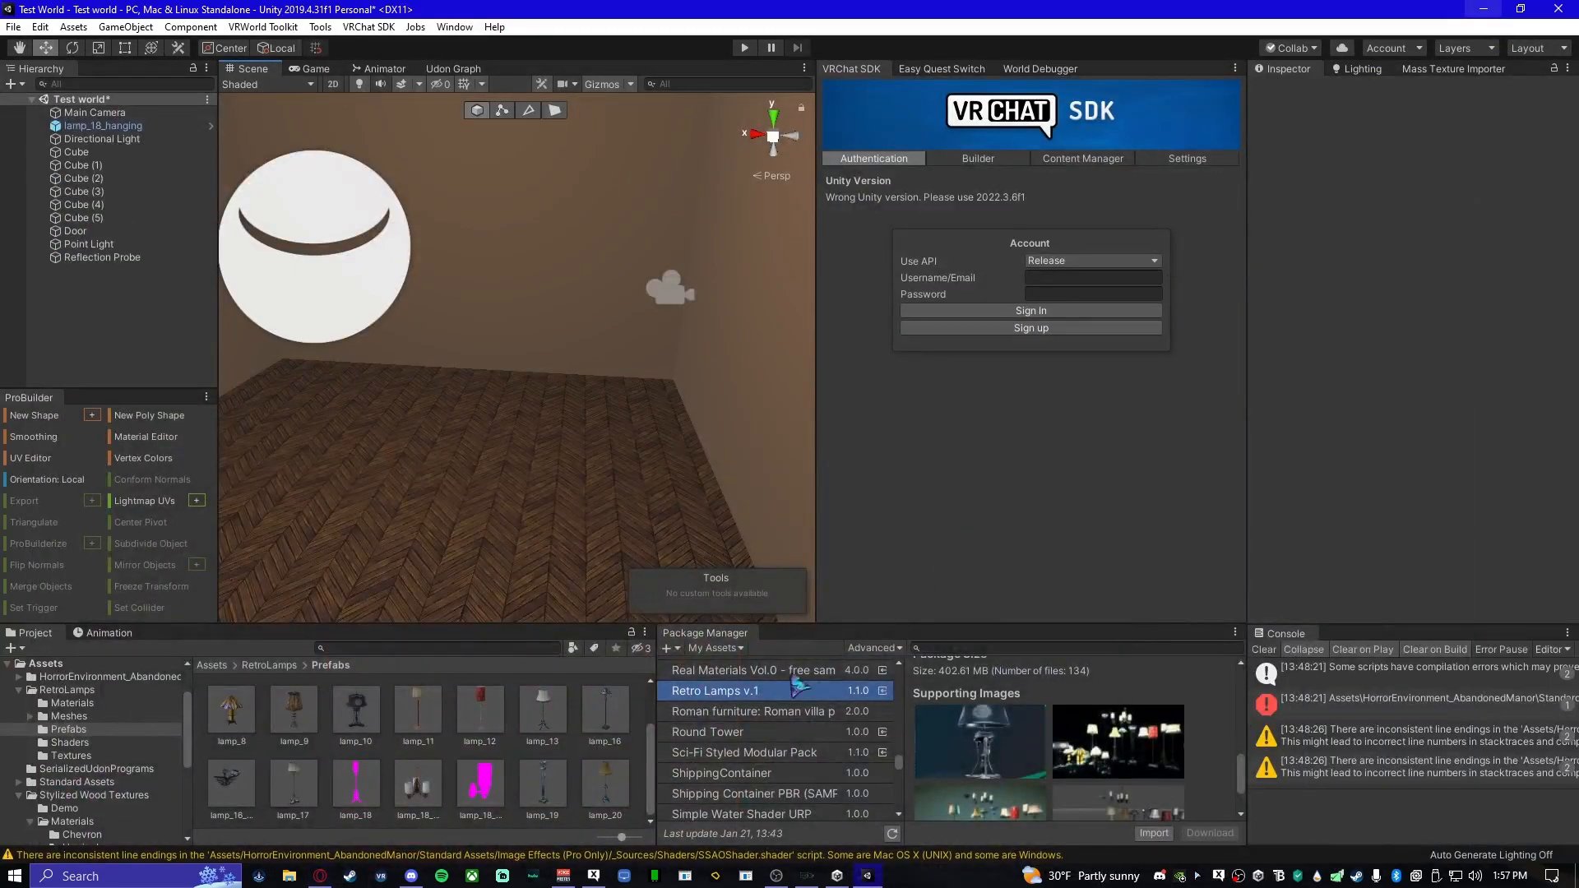
Refresh the My Assets package list and select the FREE Egg Coffee Table Set
scroll(798, 699, up, 10)
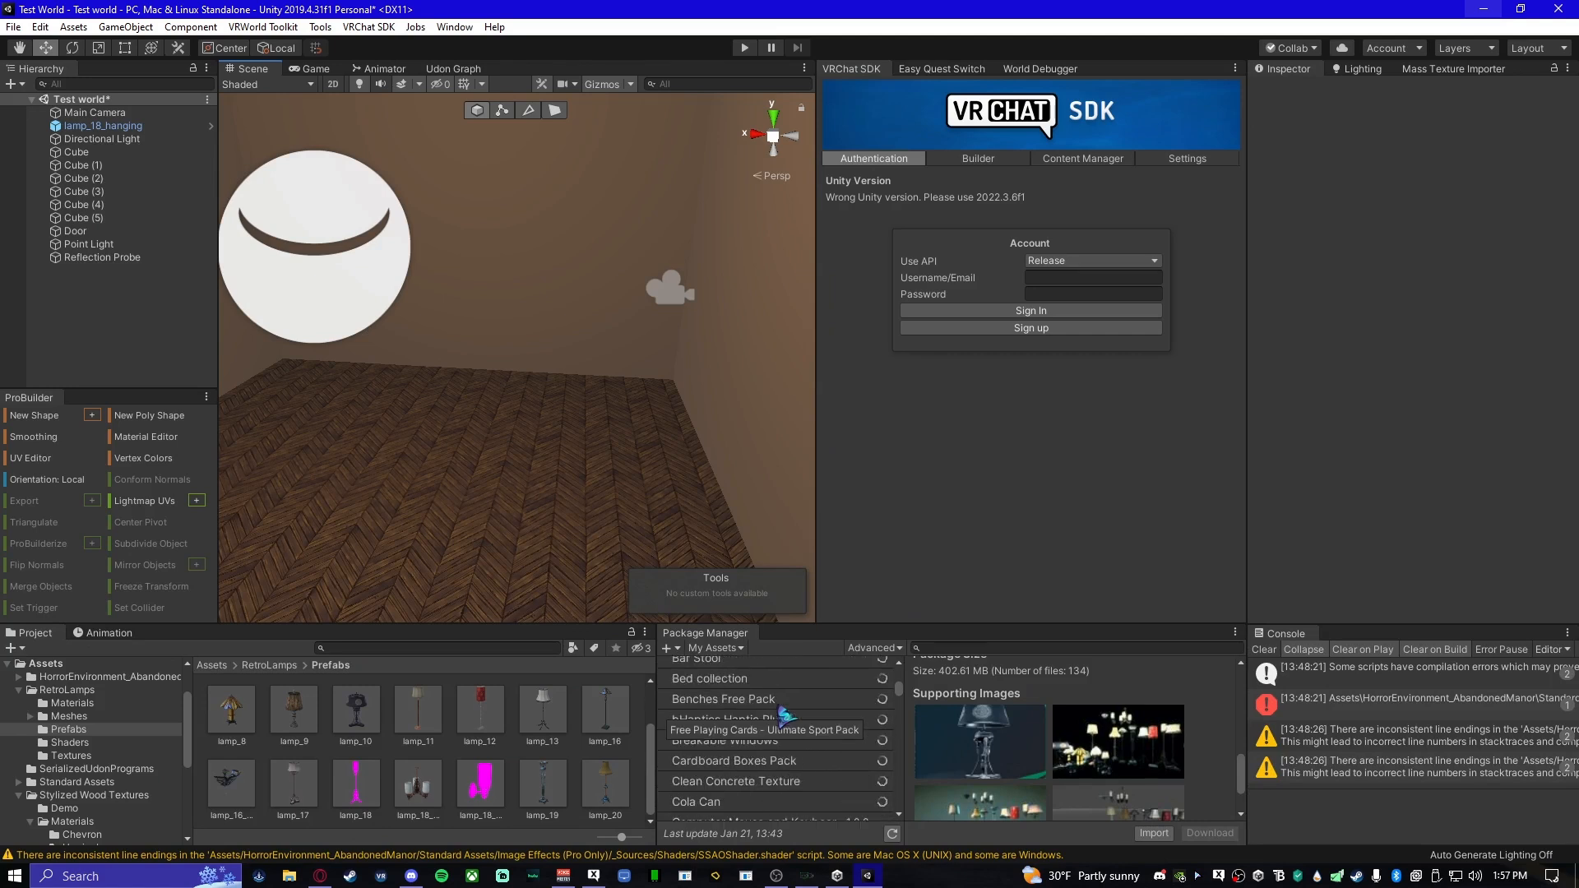
scroll(784, 716, up, 5)
click(892, 834)
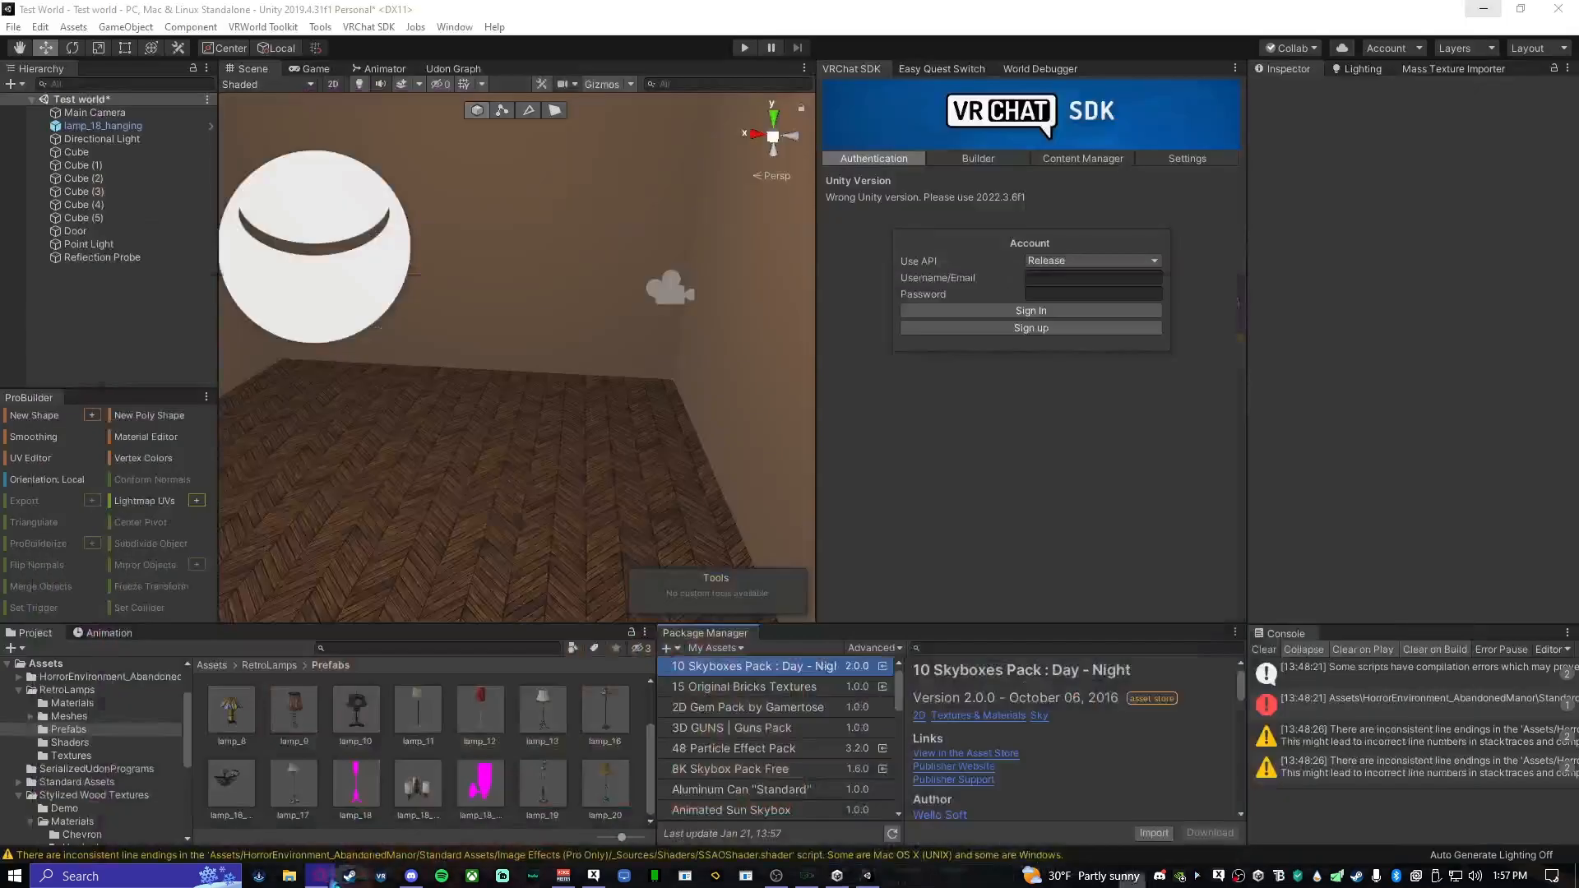
scroll(676, 780, down, 3)
scroll(676, 780, down, 5)
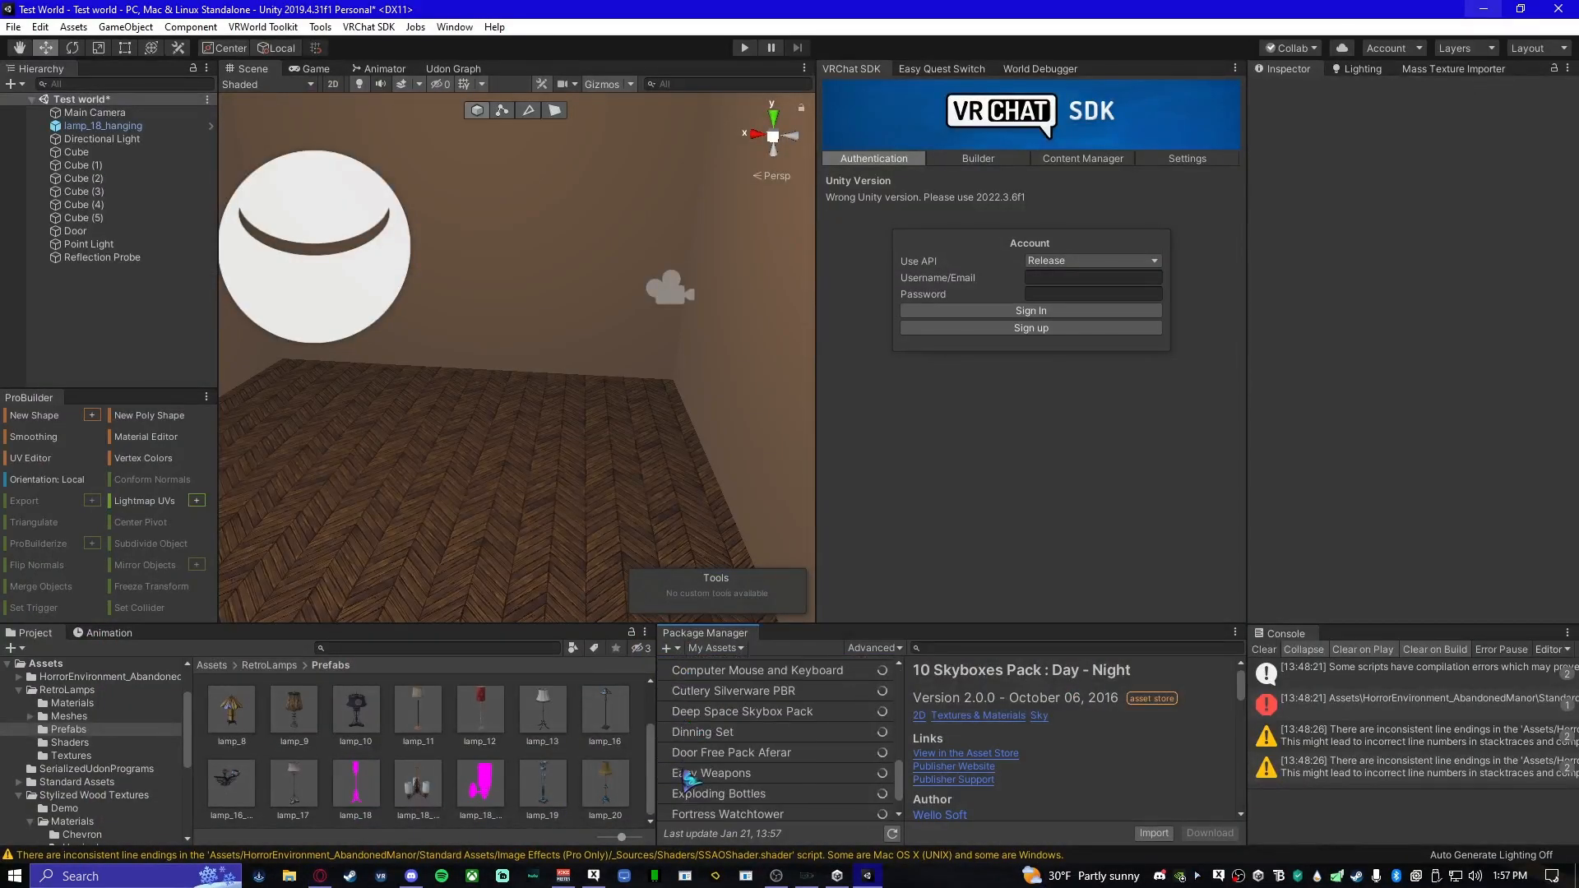
click(859, 812)
scroll(802, 810, down, 1)
scroll(802, 810, down, 1)
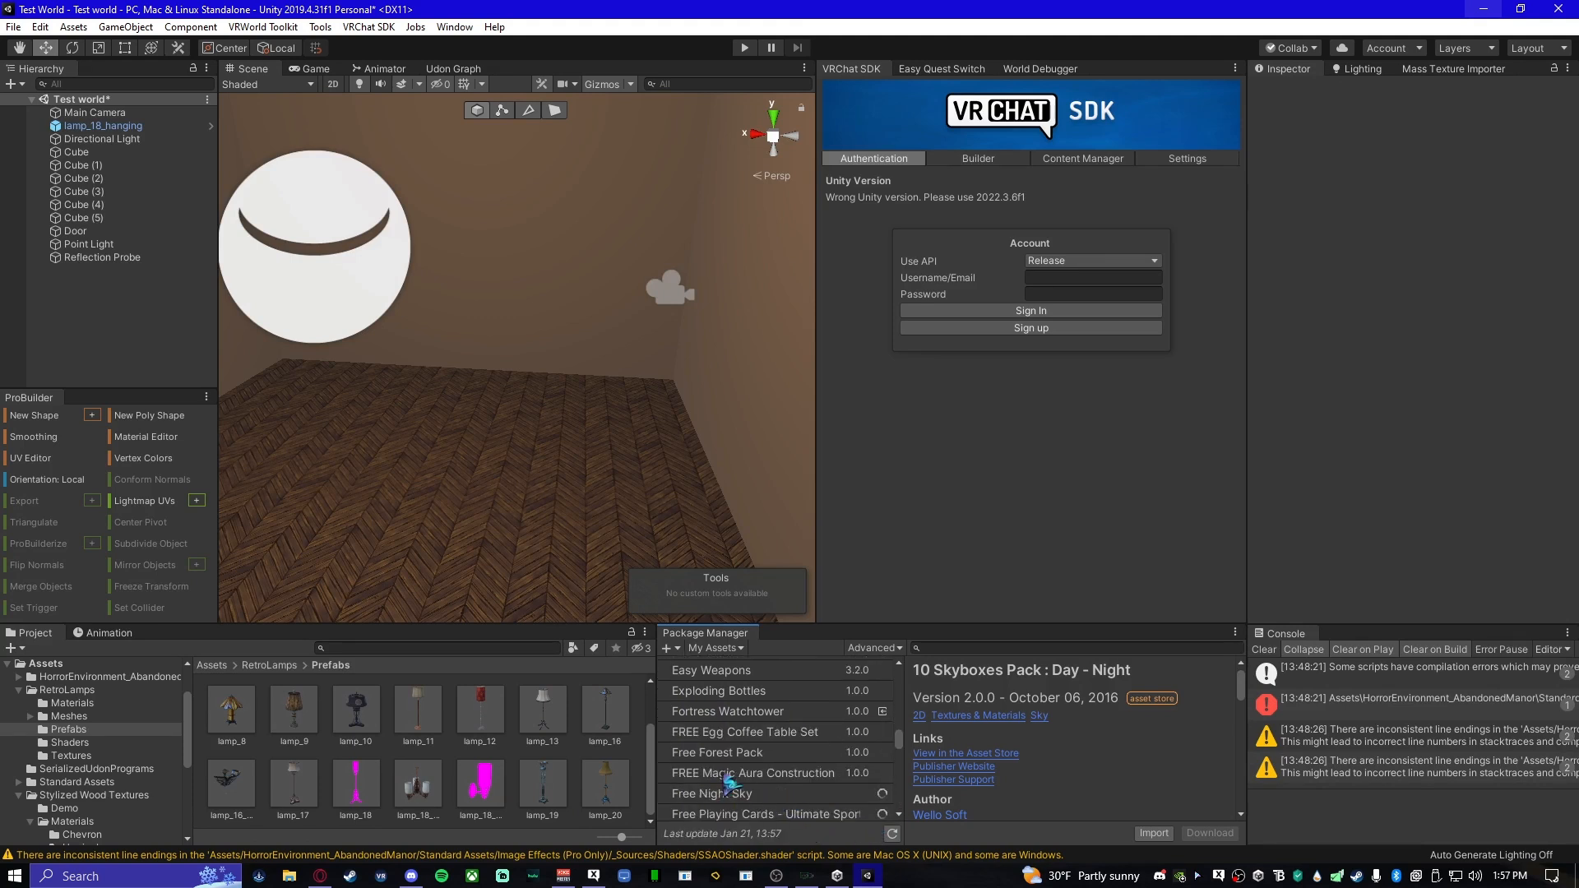
click(747, 738)
scroll(1143, 750, down, 5)
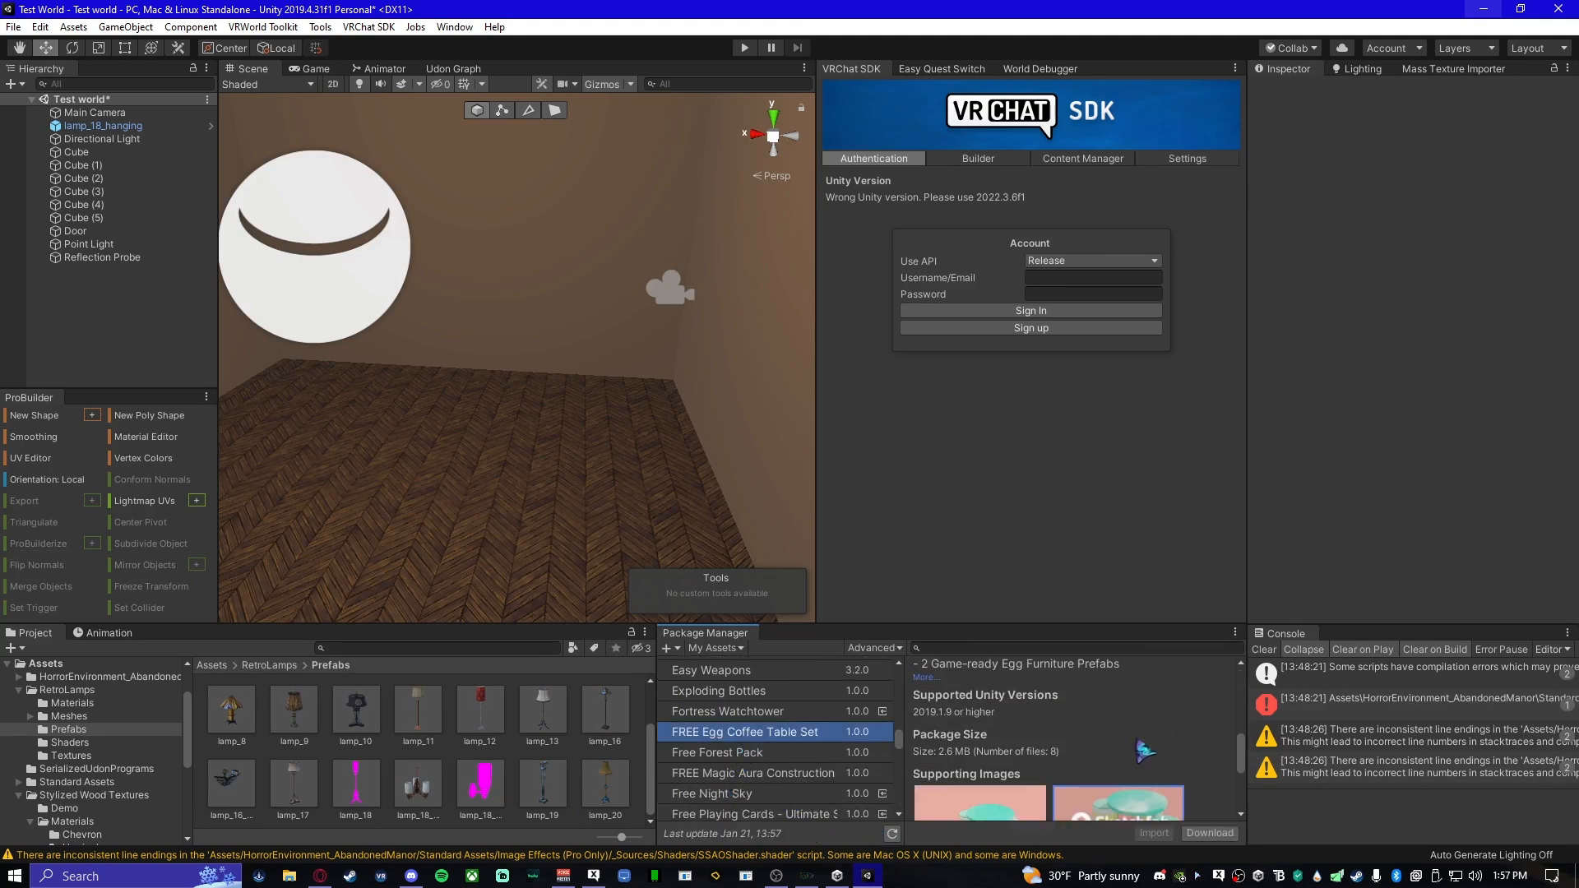
Download the FREE Egg Coffee Table Set package and import it into the project
click(1207, 834)
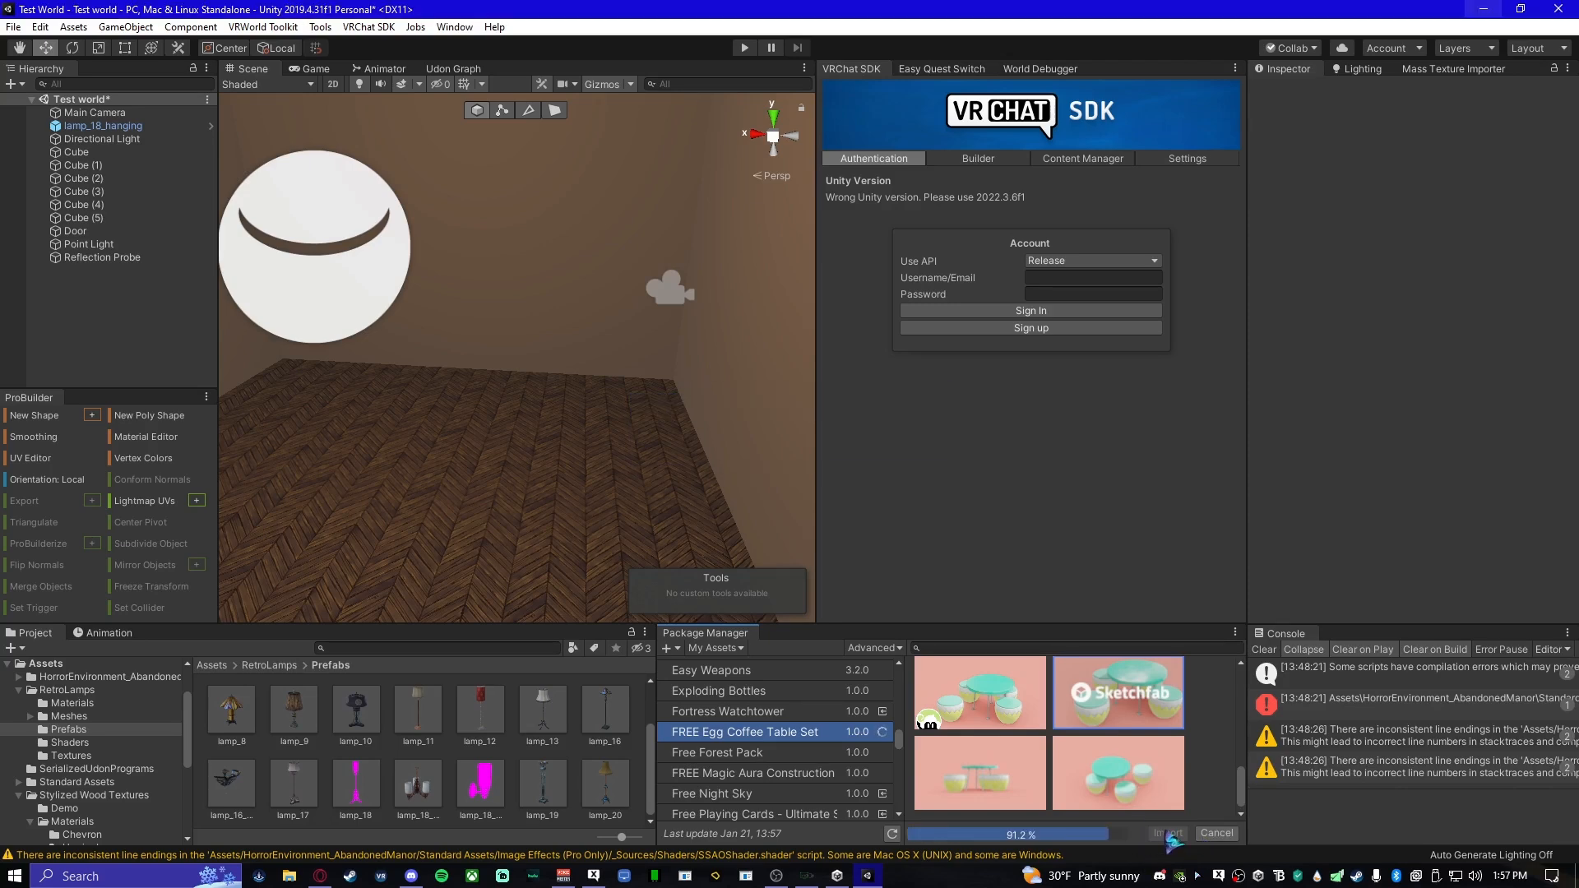
click(1153, 834)
click(256, 475)
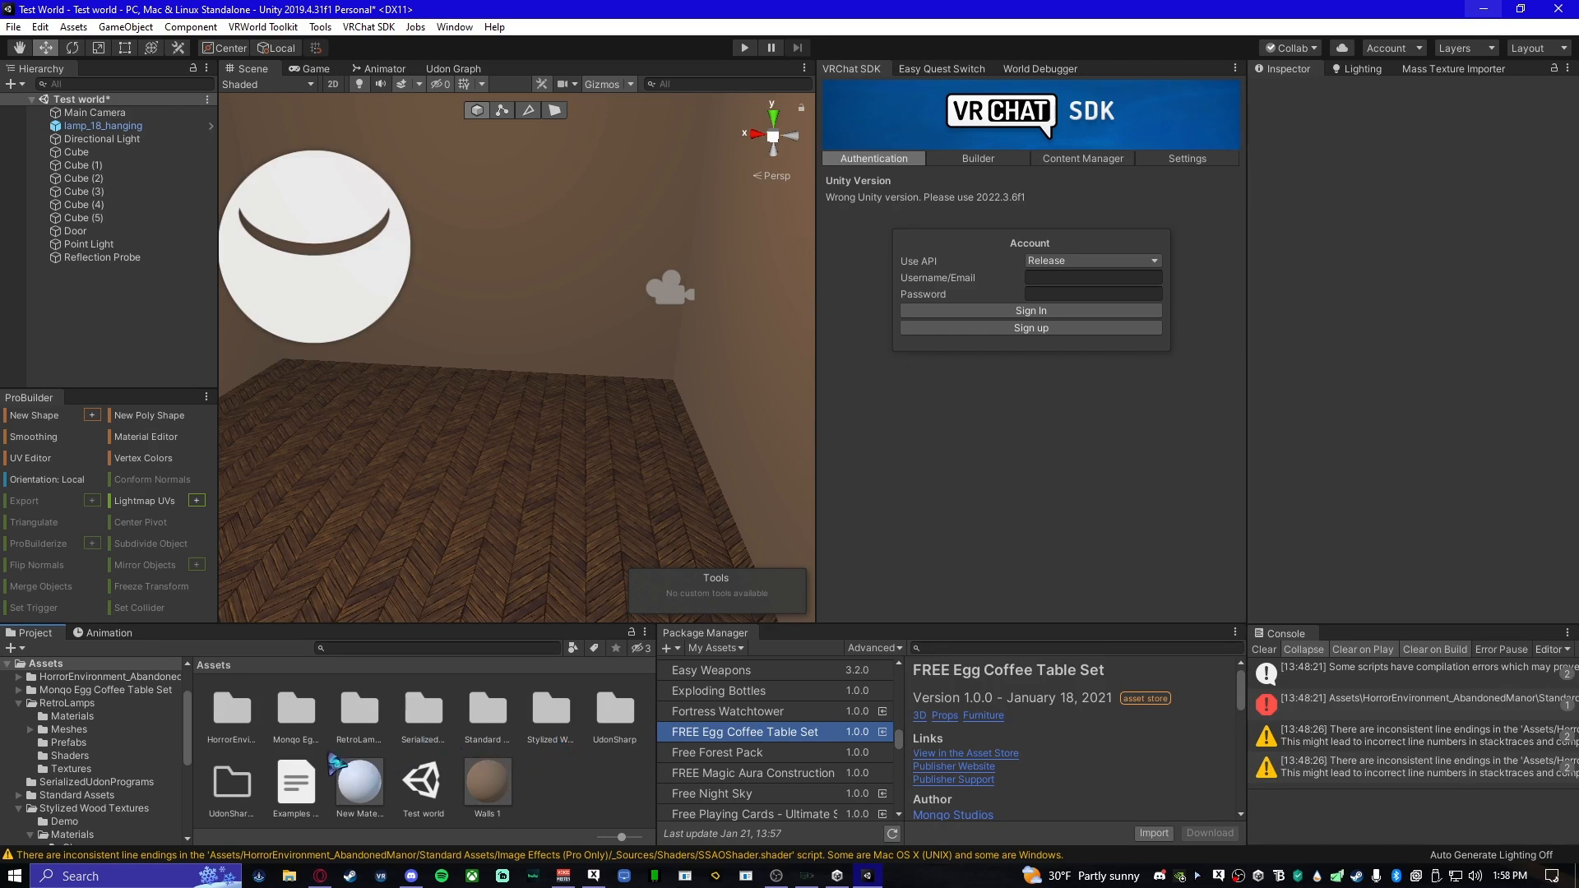
Open the _Prefabs folder of the Egg Coffee Table Set, inspect the EggTable prefab, and return to the Test world scene
double_click(296, 708)
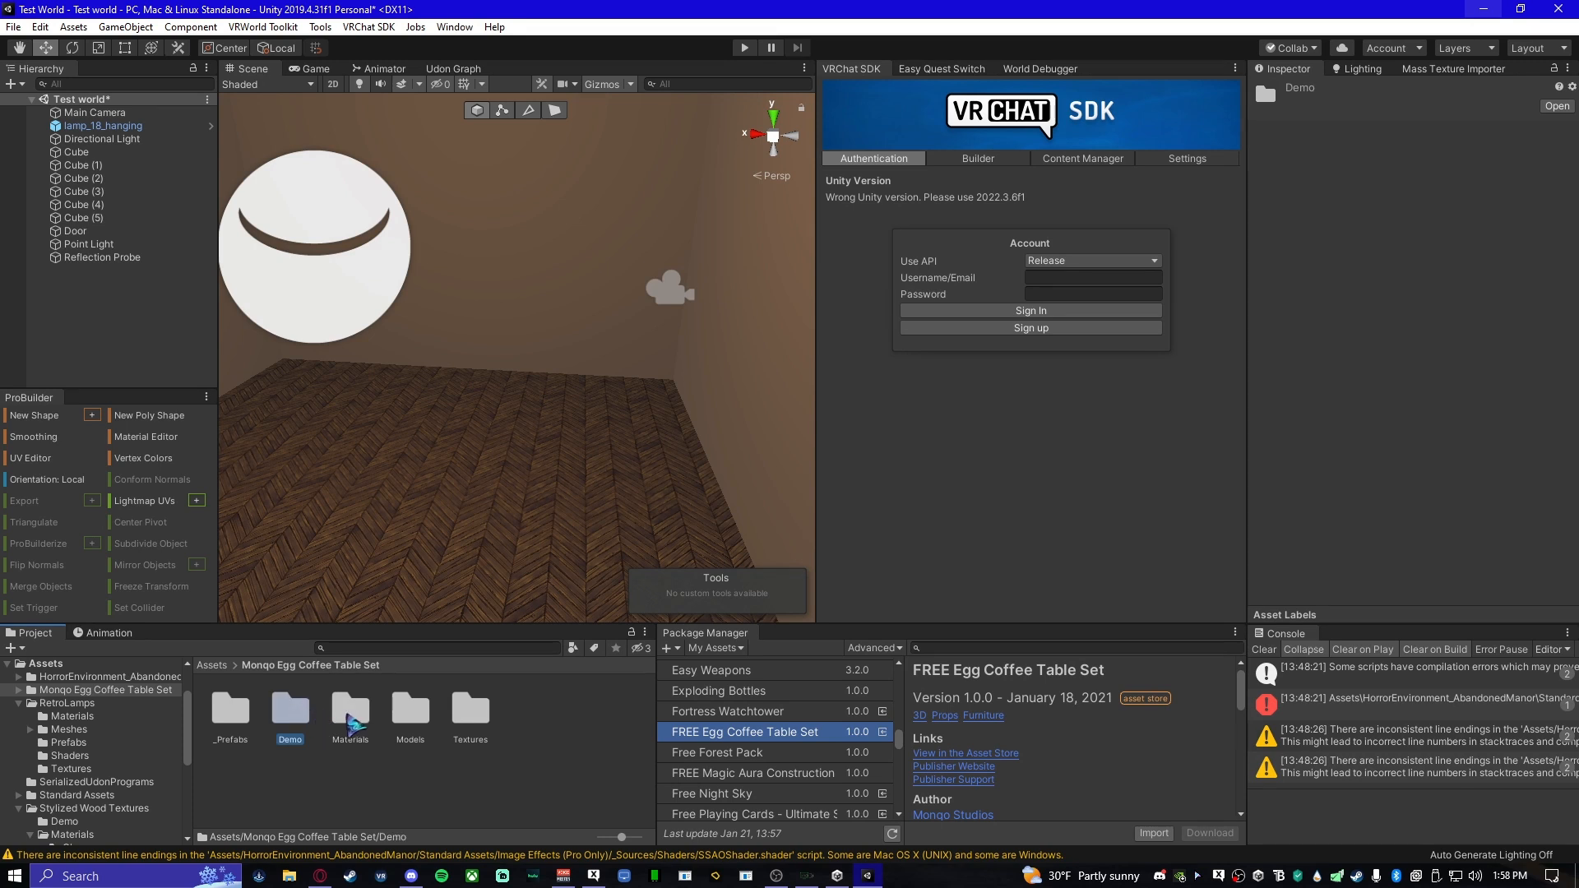
double_click(234, 708)
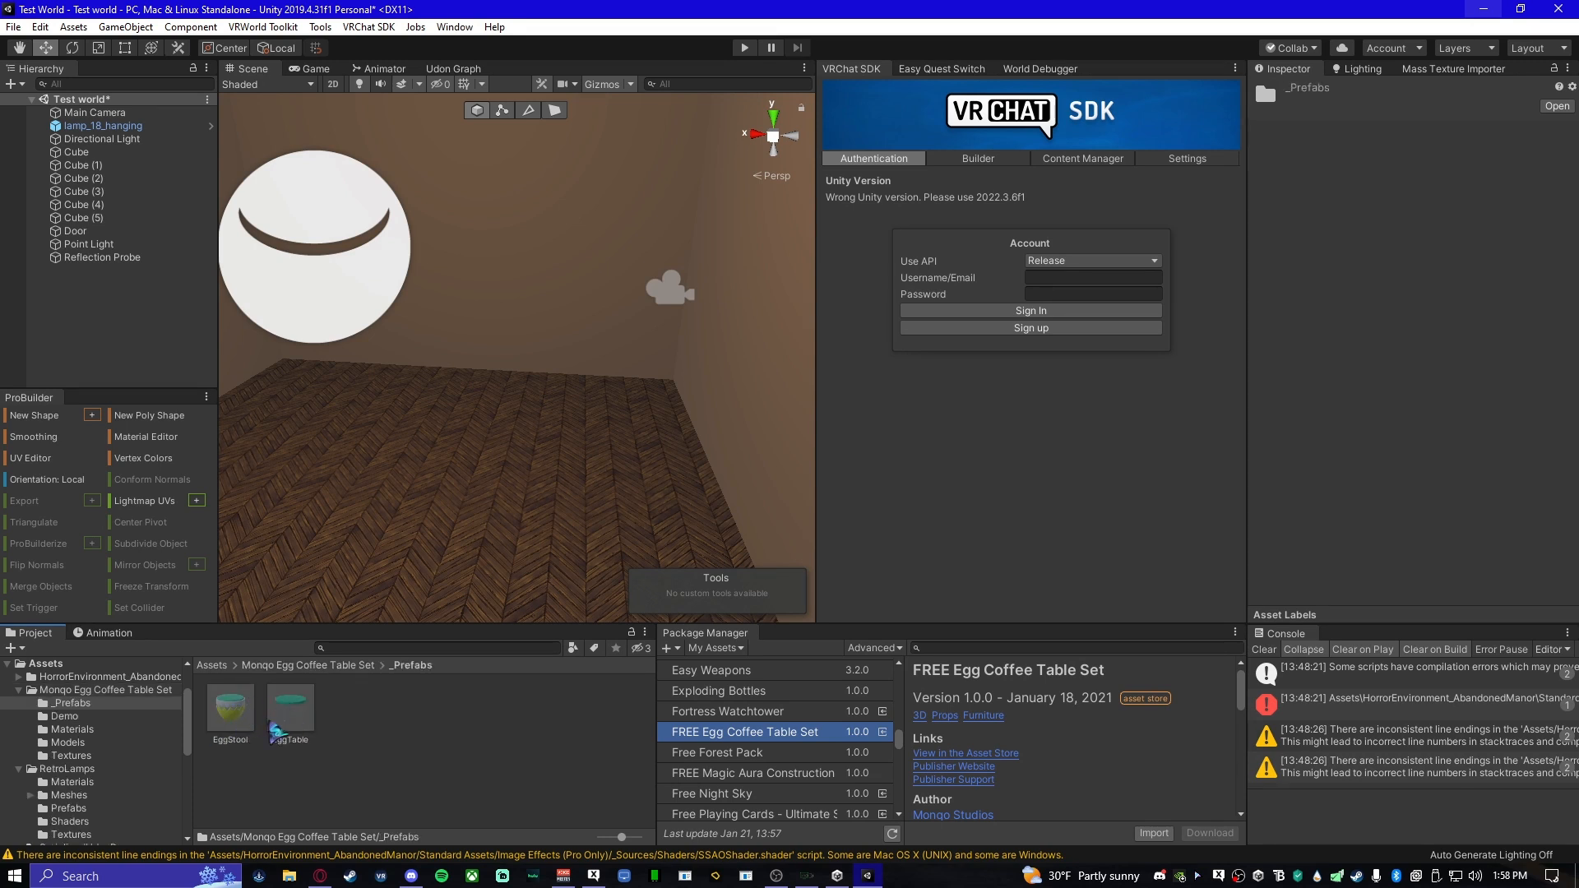
double_click(290, 709)
alt+drag(455, 427, 508, 473)
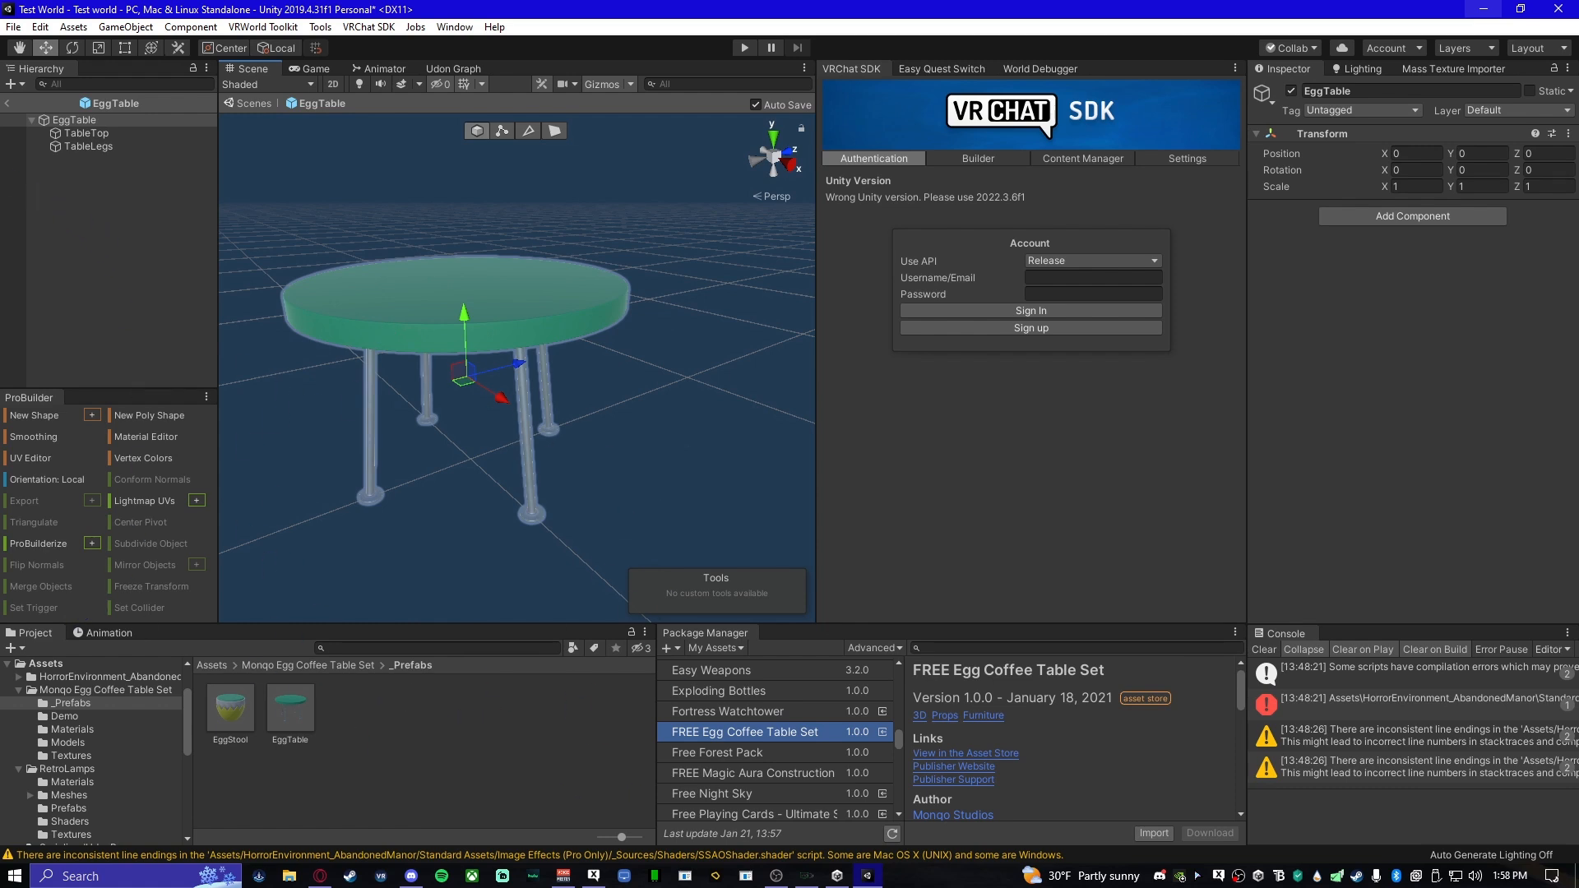
click(10, 104)
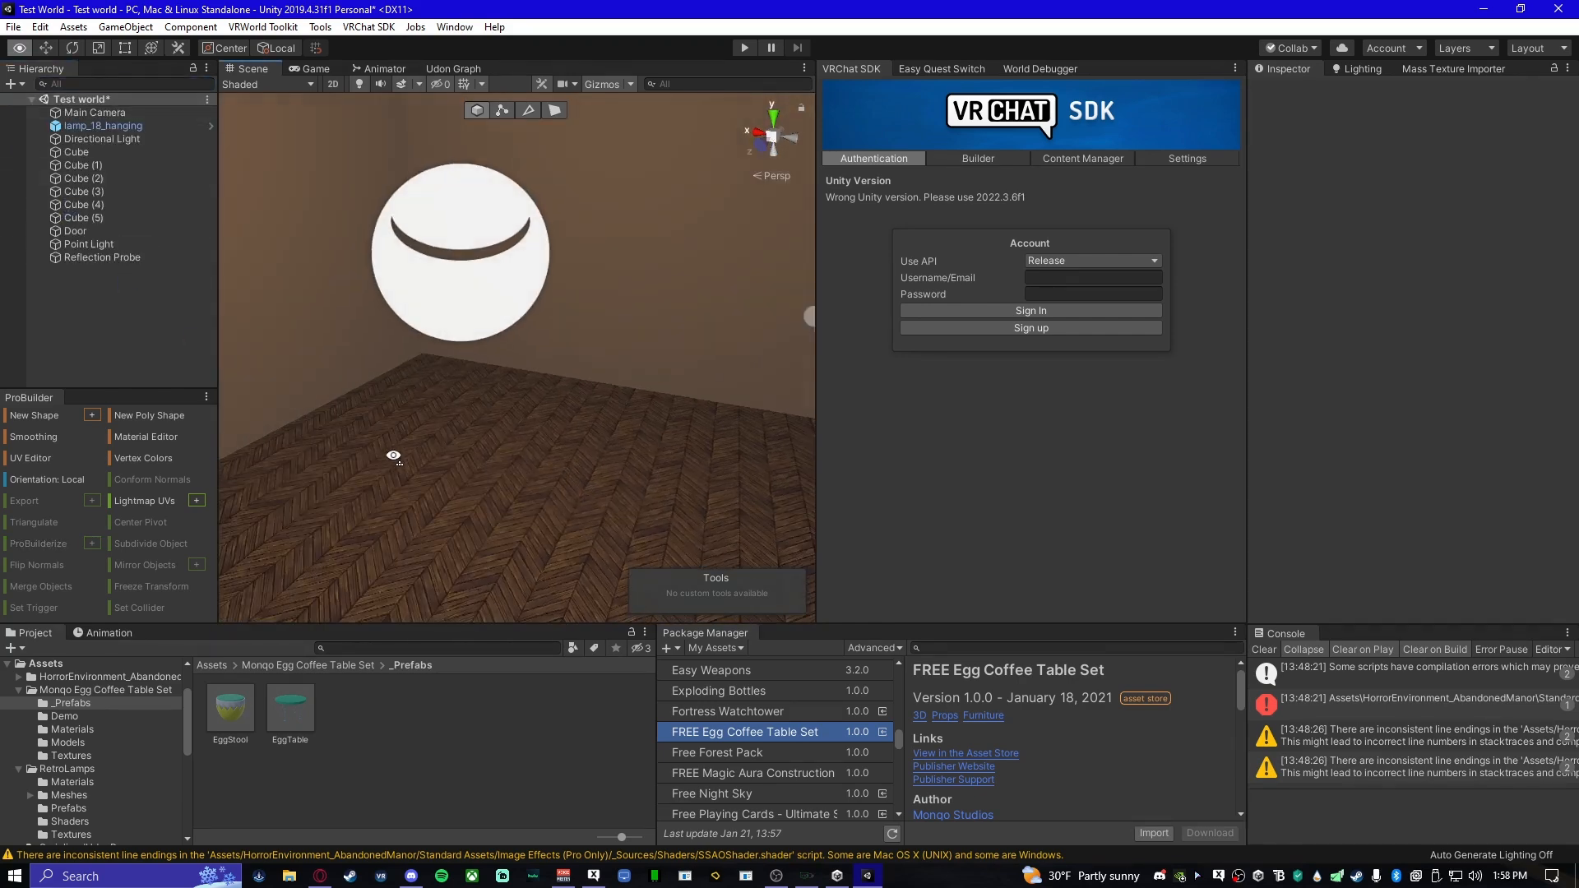
Place the EggTable prefab on the room's floor and move it to about X 3.455, Y 0.25, Z -4.213
right_drag(376, 530, 372, 552)
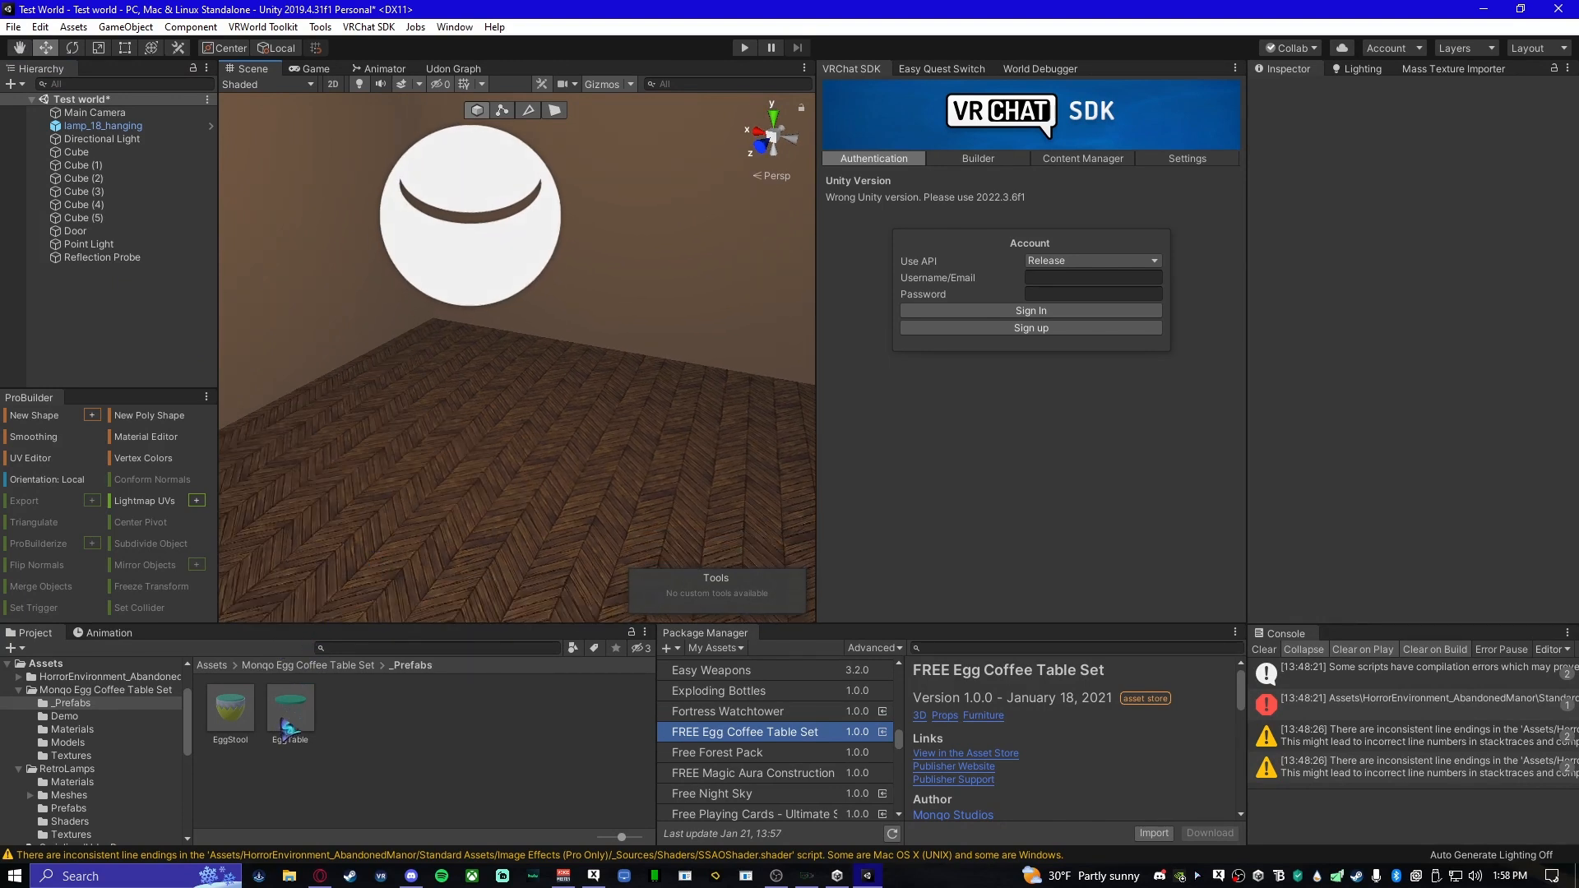
drag(288, 728, 503, 527)
right_drag(503, 527, 546, 458)
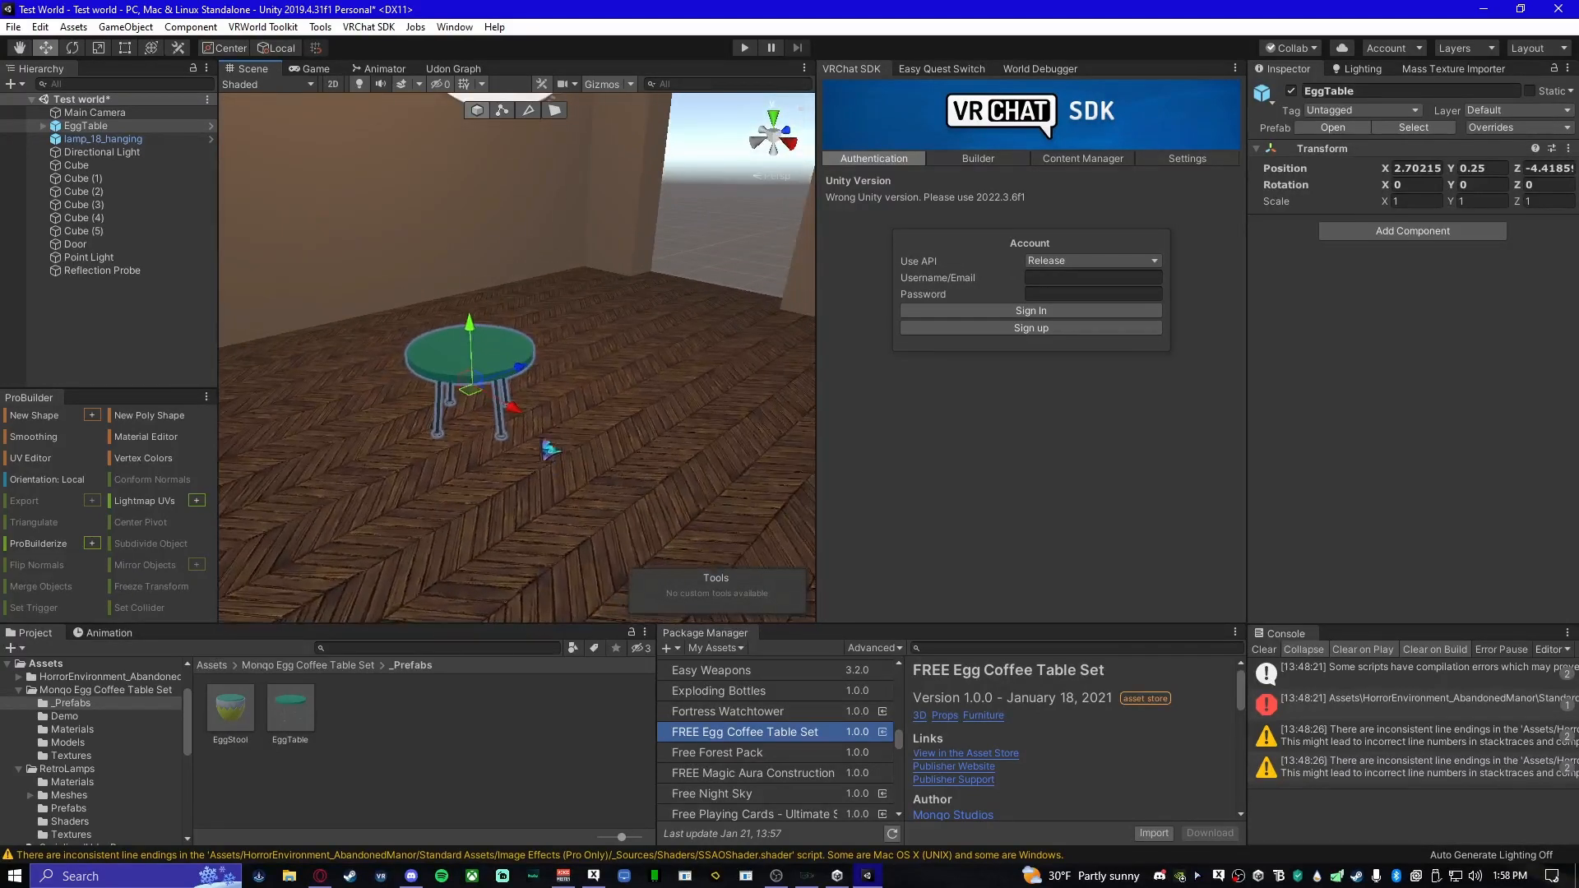
drag(519, 421, 617, 462)
right_drag(617, 462, 543, 458)
mouse_move(566, 511)
mouse_down()
mouse_move(607, 501)
mouse_move(587, 495)
mouse_up()
alt+drag(489, 511, 606, 467)
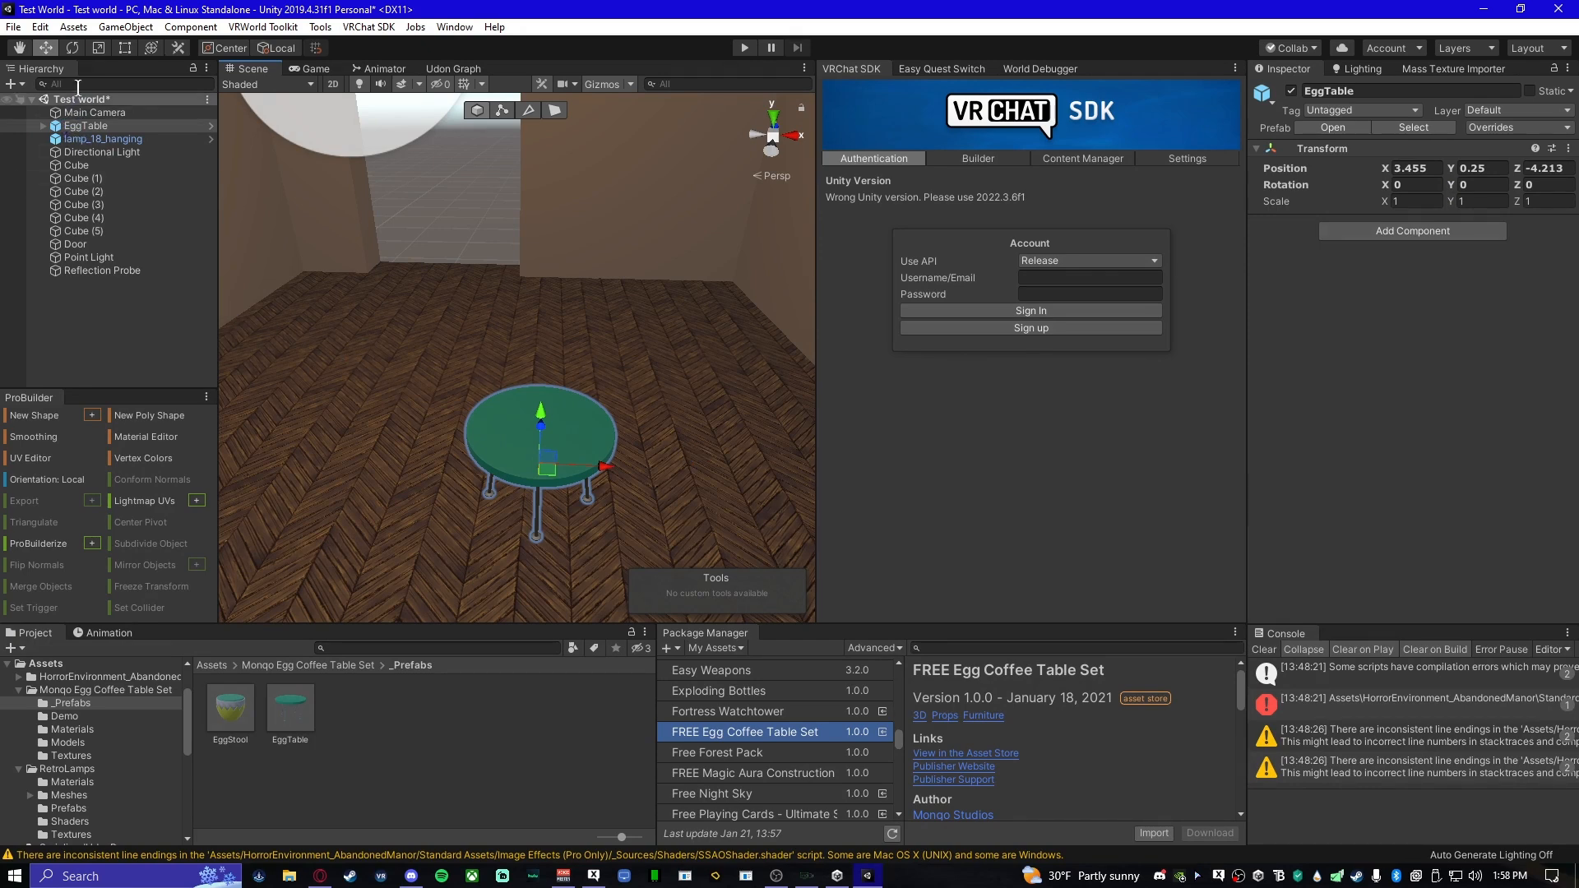
Widen the egg table by scaling it to about 1.68 in X and 1.65 in Z
key(r)
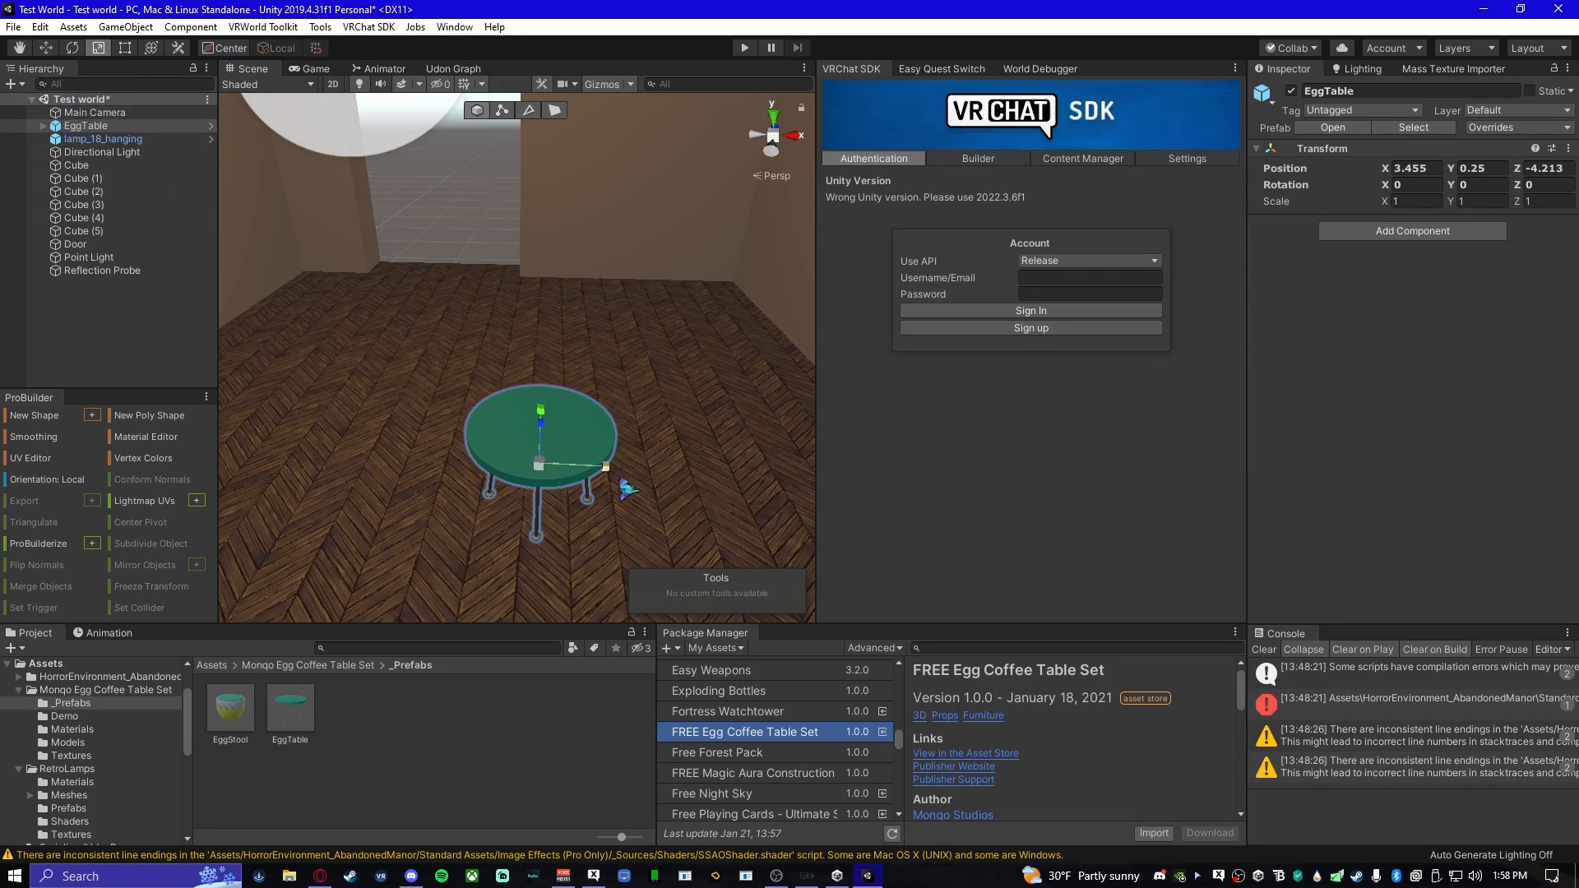
drag(606, 466, 655, 481)
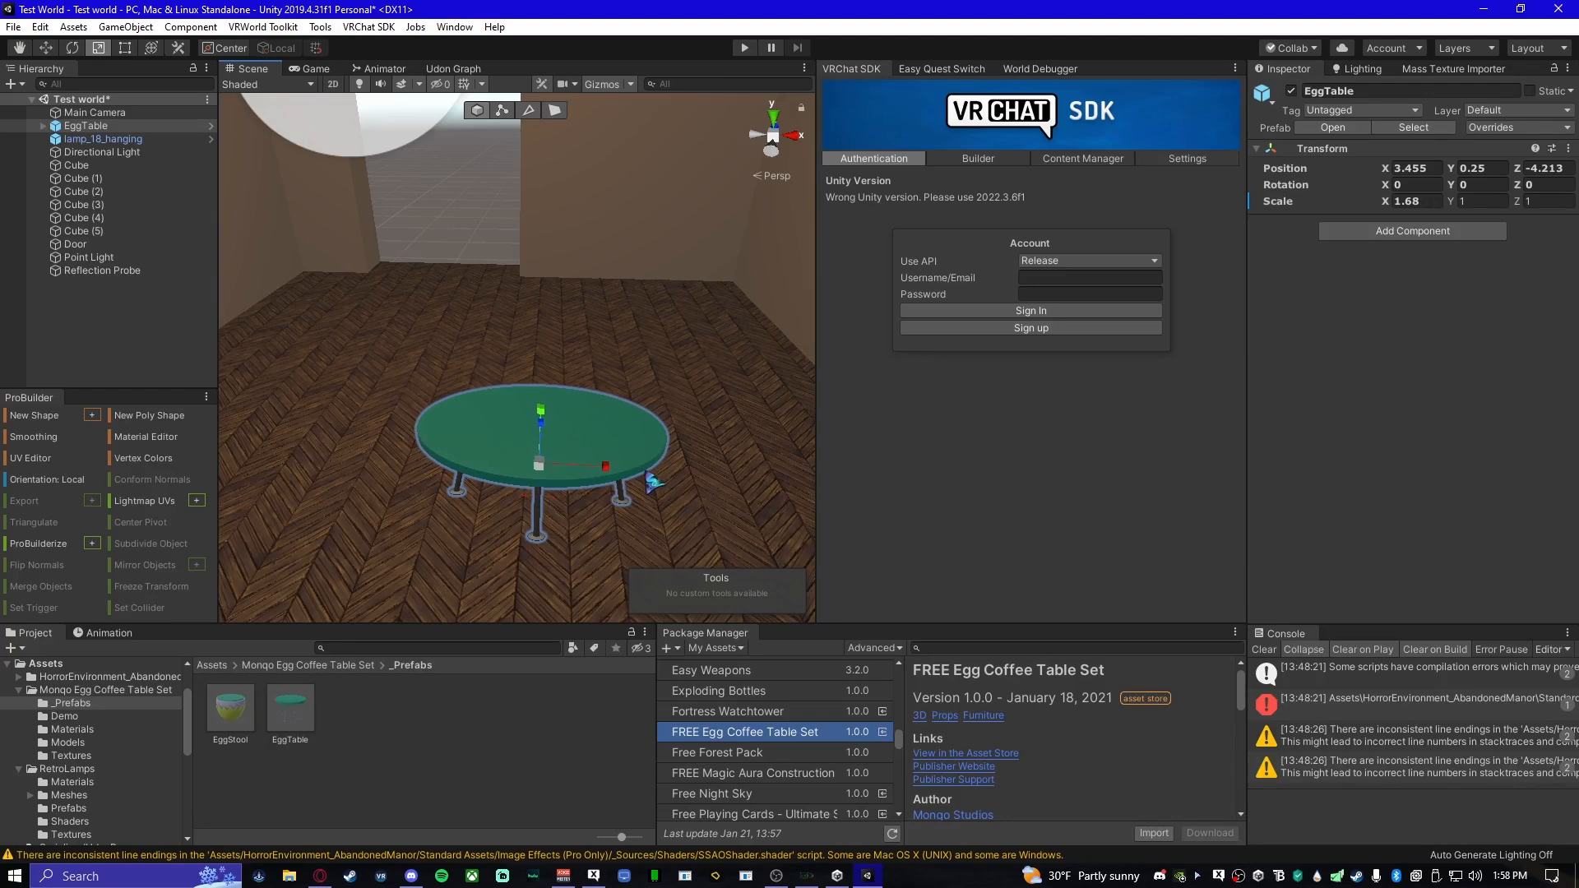
alt+drag(585, 527, 497, 457)
alt+drag(495, 457, 603, 537)
drag(567, 623, 564, 504)
key(q)
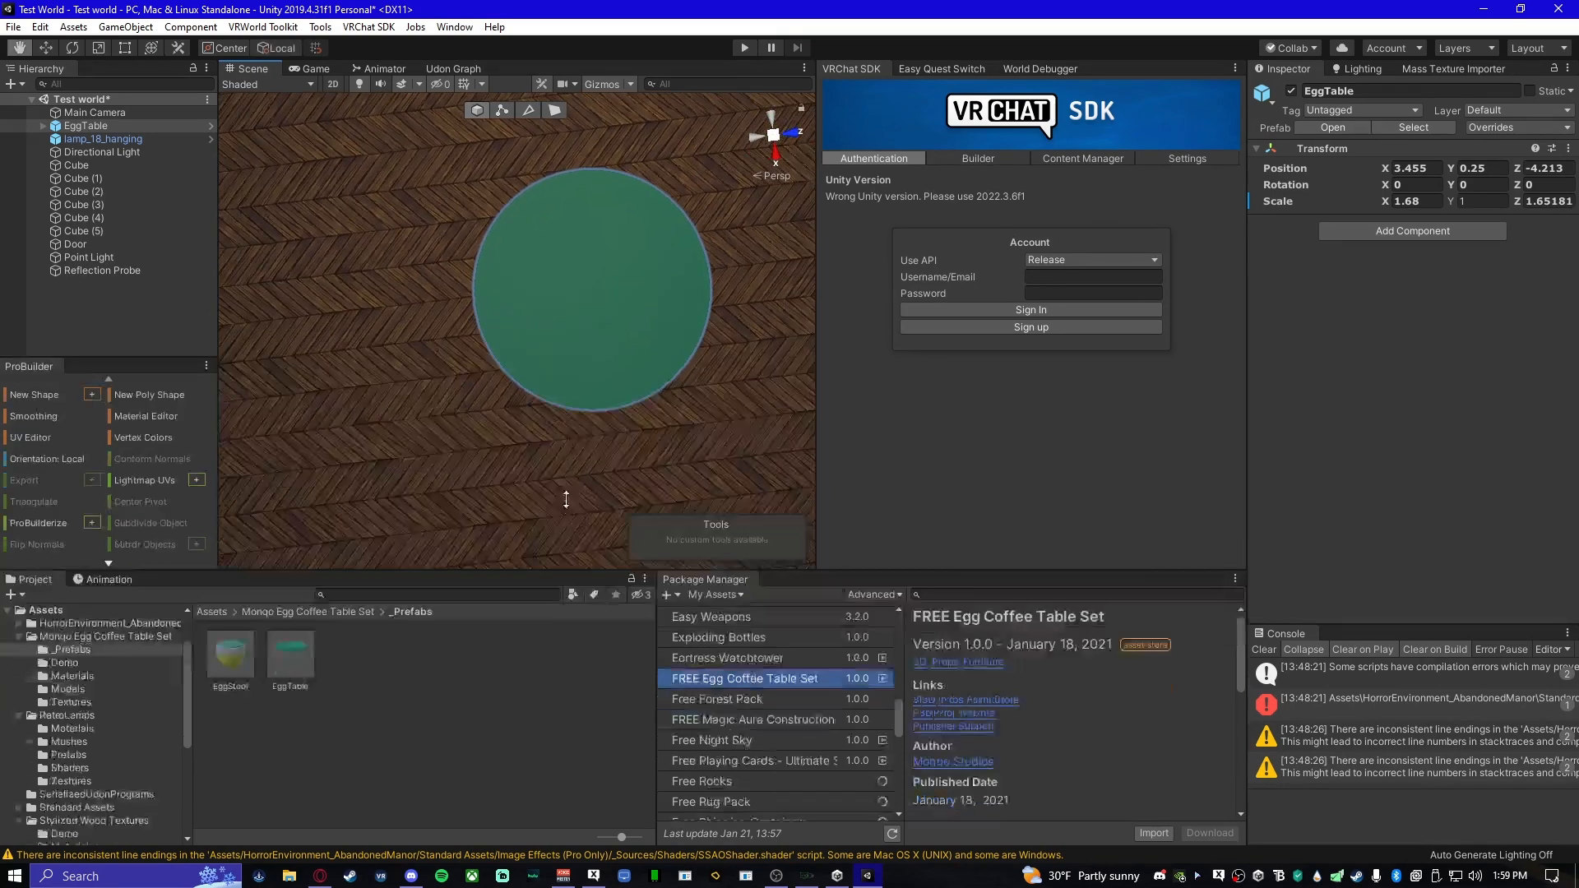
click(541, 579)
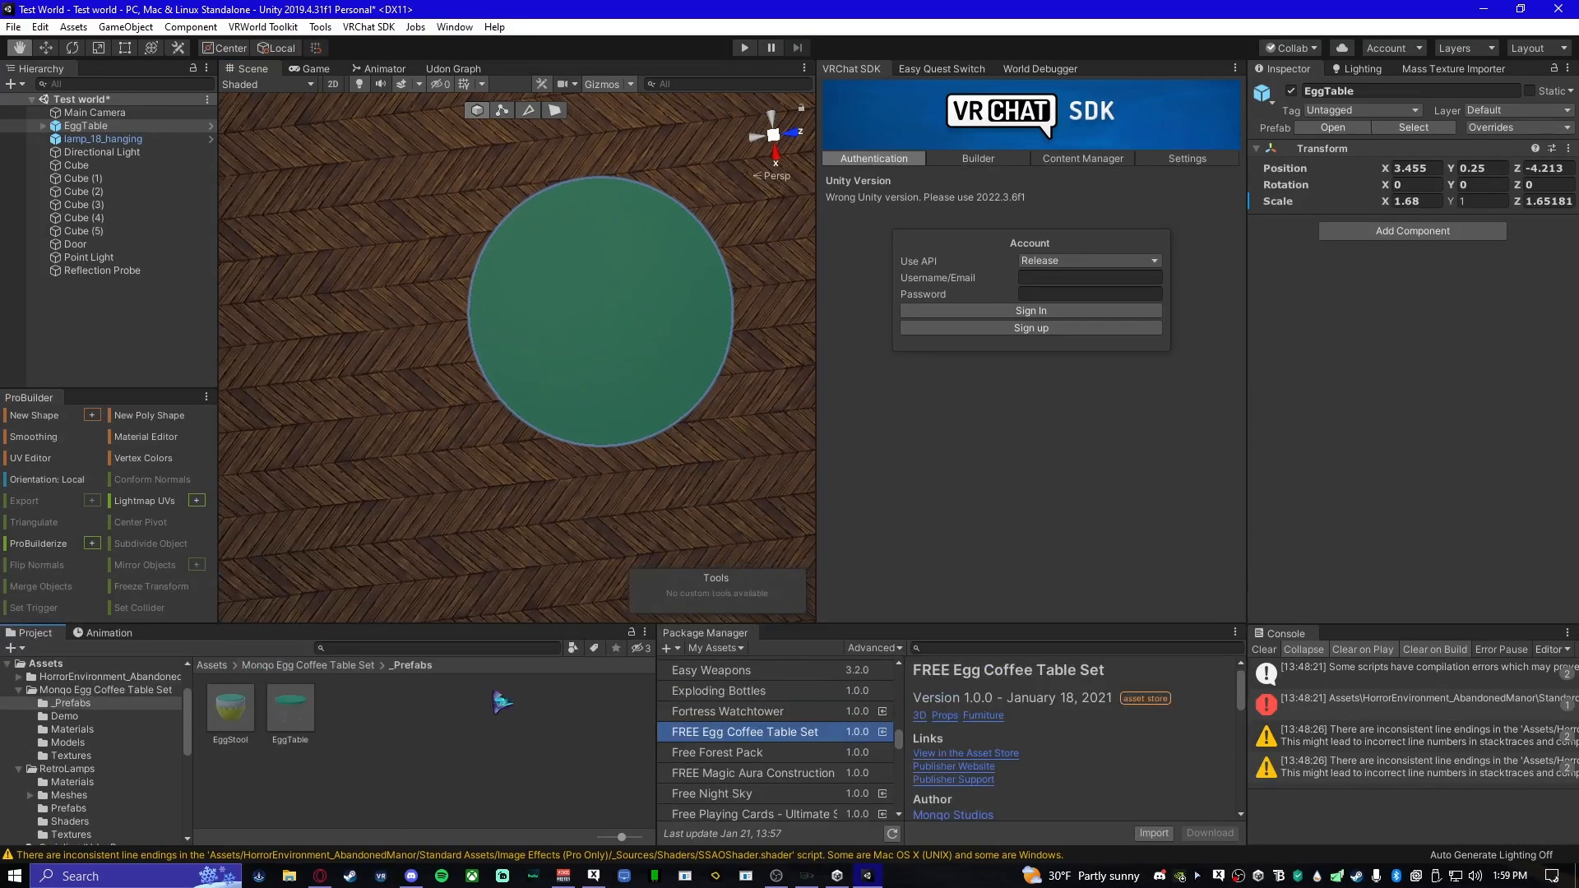
alt+drag(534, 449, 543, 208)
key(w)
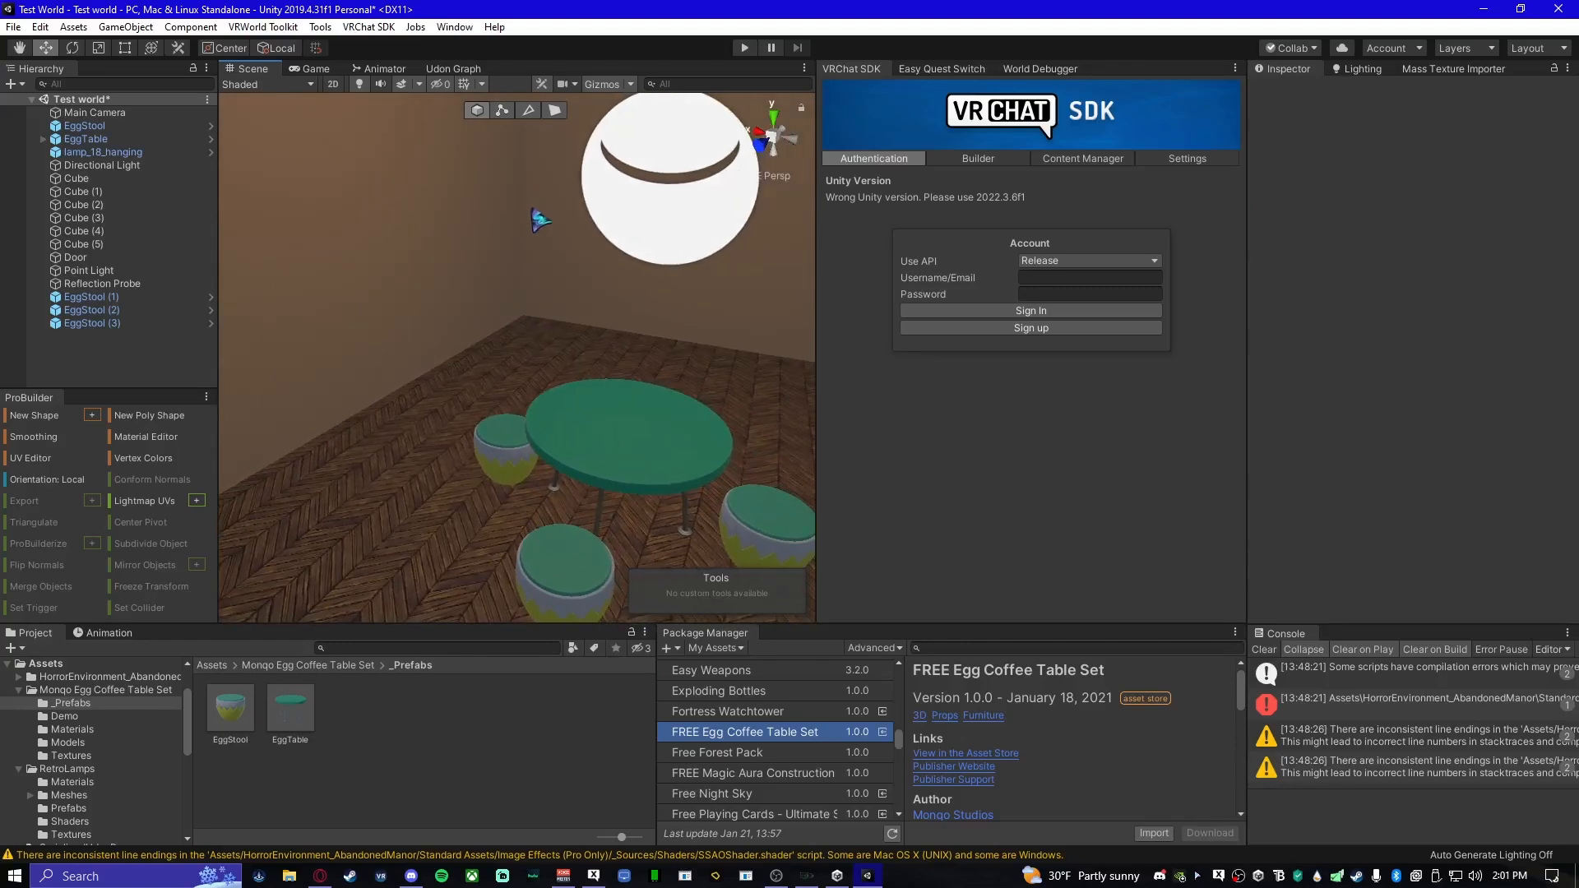
Examine the egg stool's transform settings and the furnished room around the coffee table from several angles
alt+drag(571, 457, 533, 525)
right_drag(533, 524, 663, 465)
key(a)
key(q)
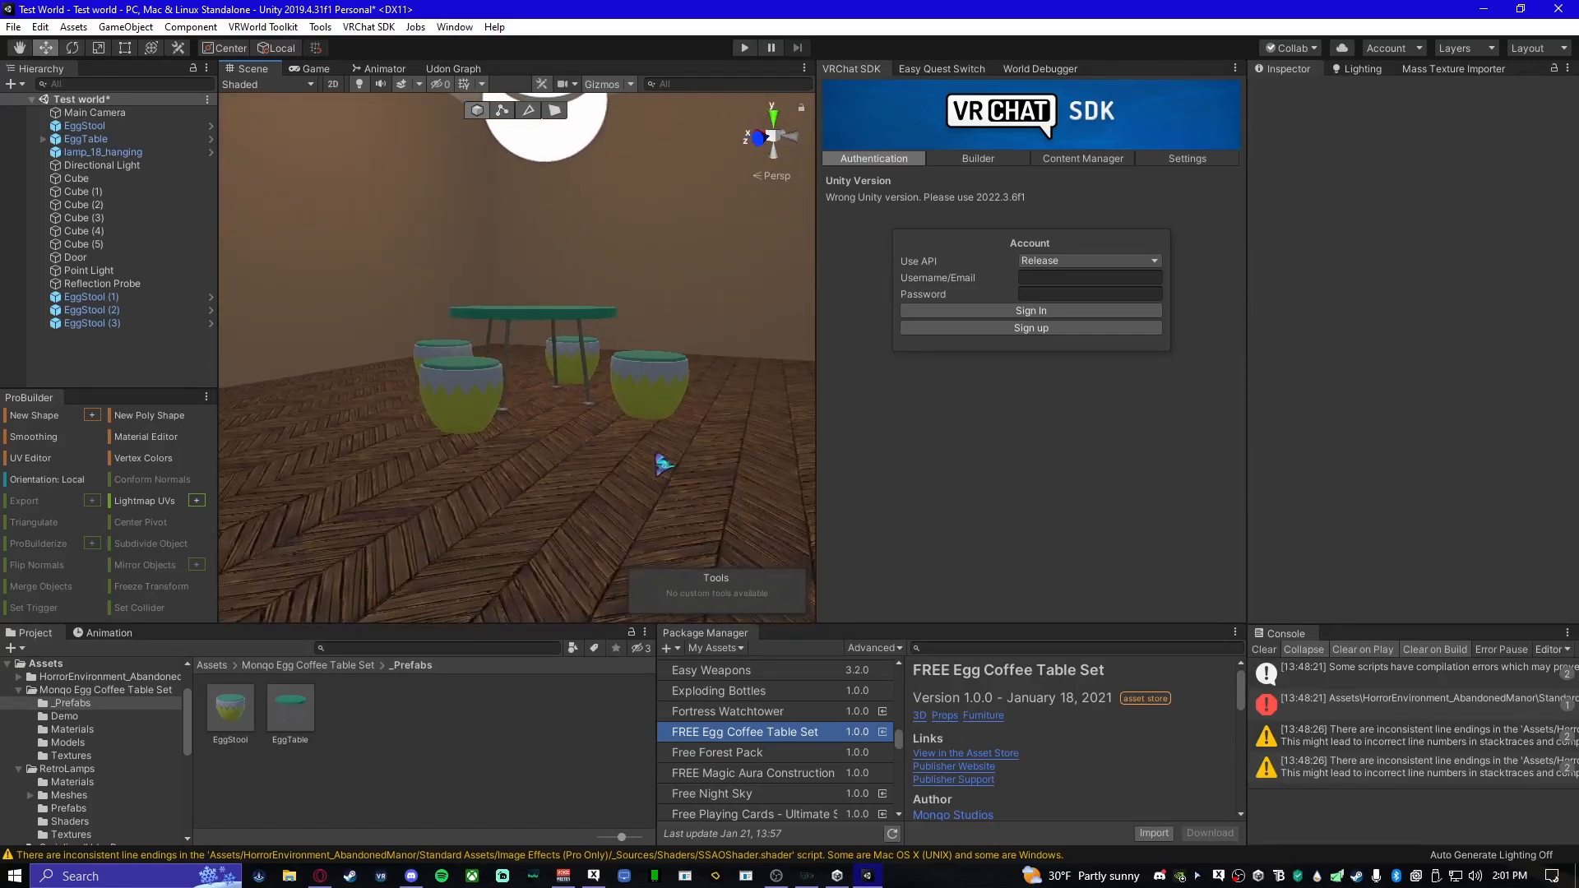
click(667, 380)
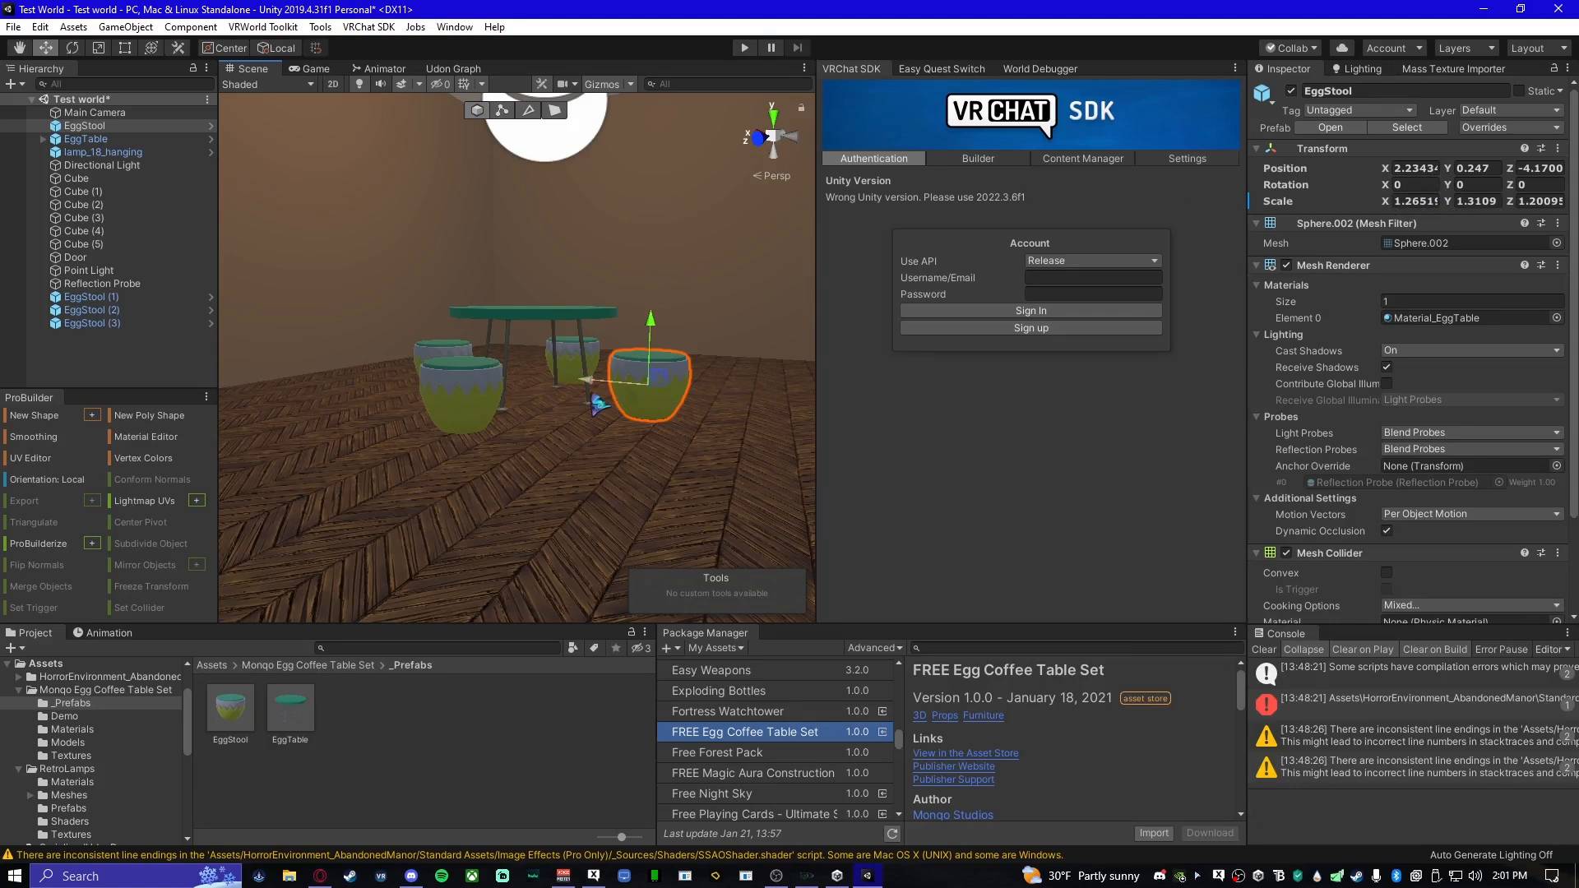
click(1411, 203)
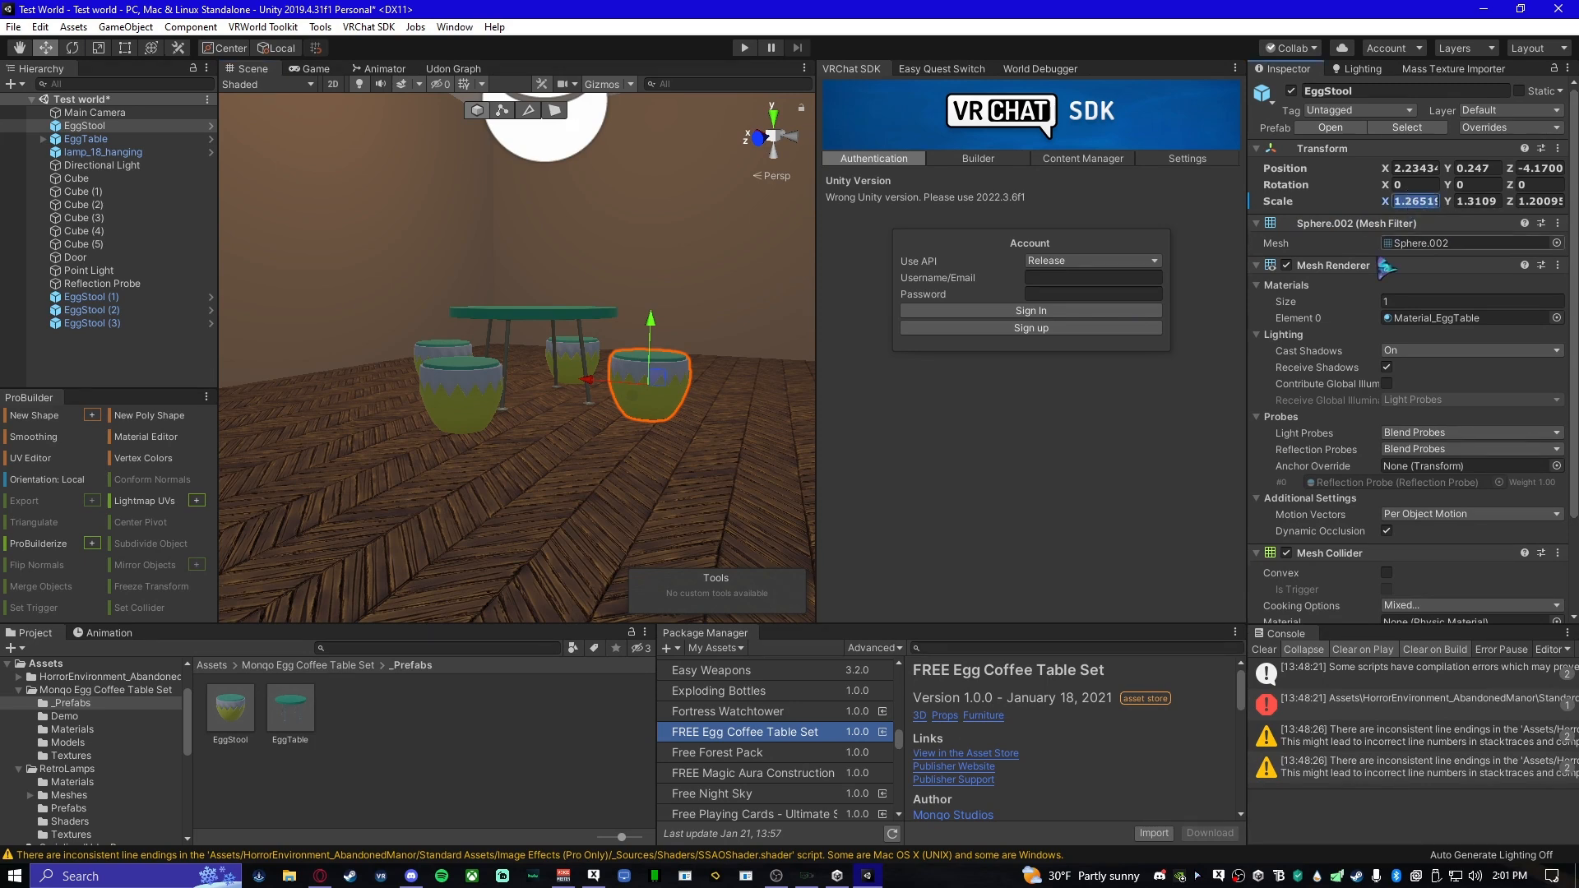
click(1073, 480)
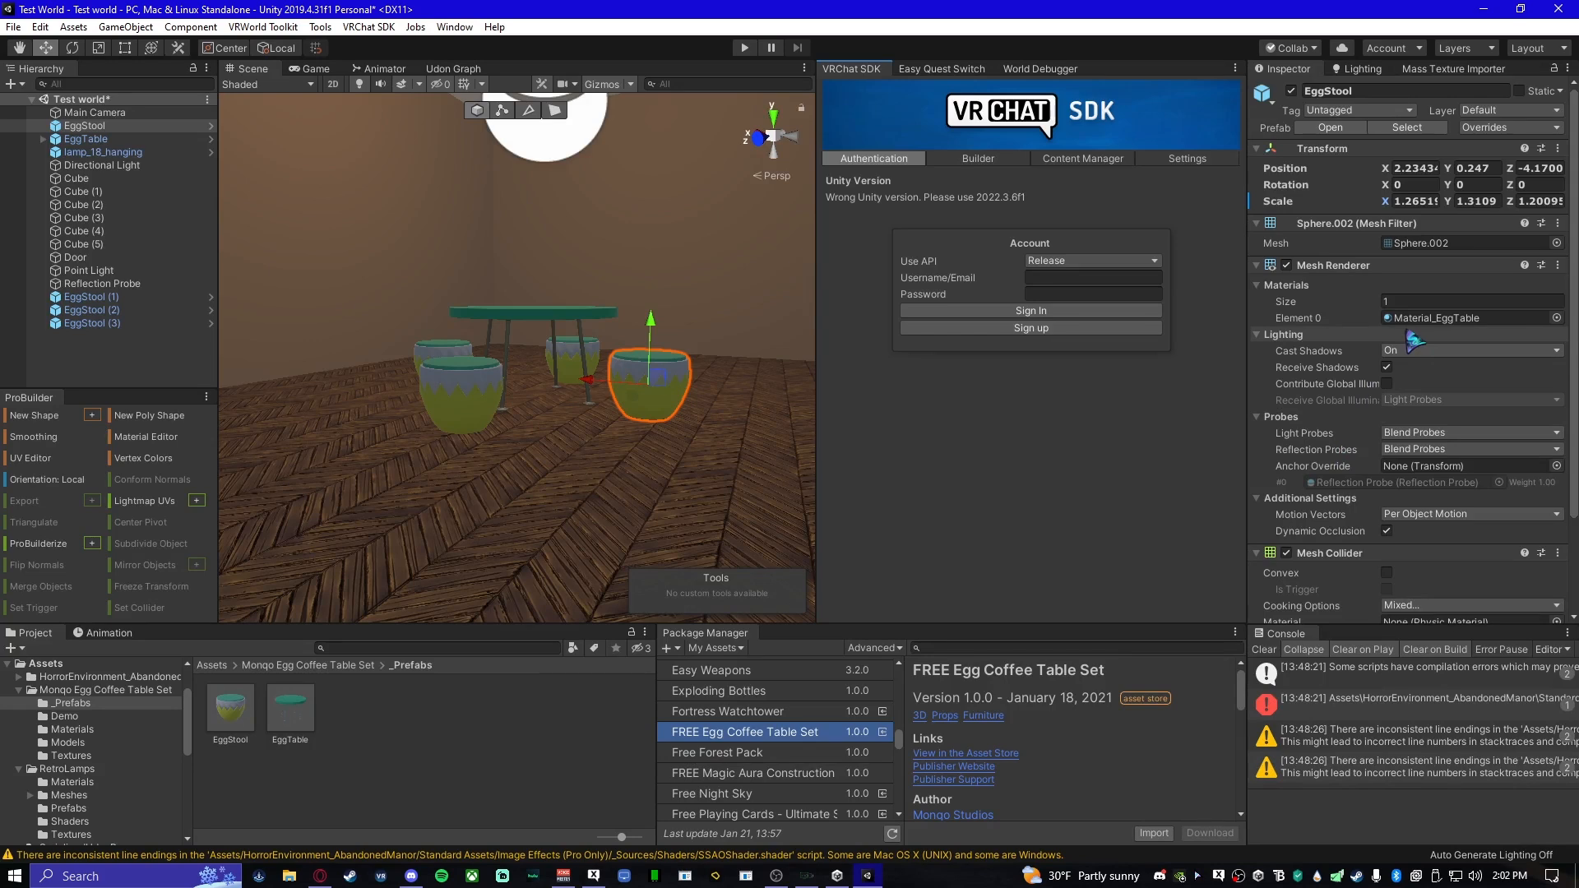
right_drag(569, 448, 589, 508)
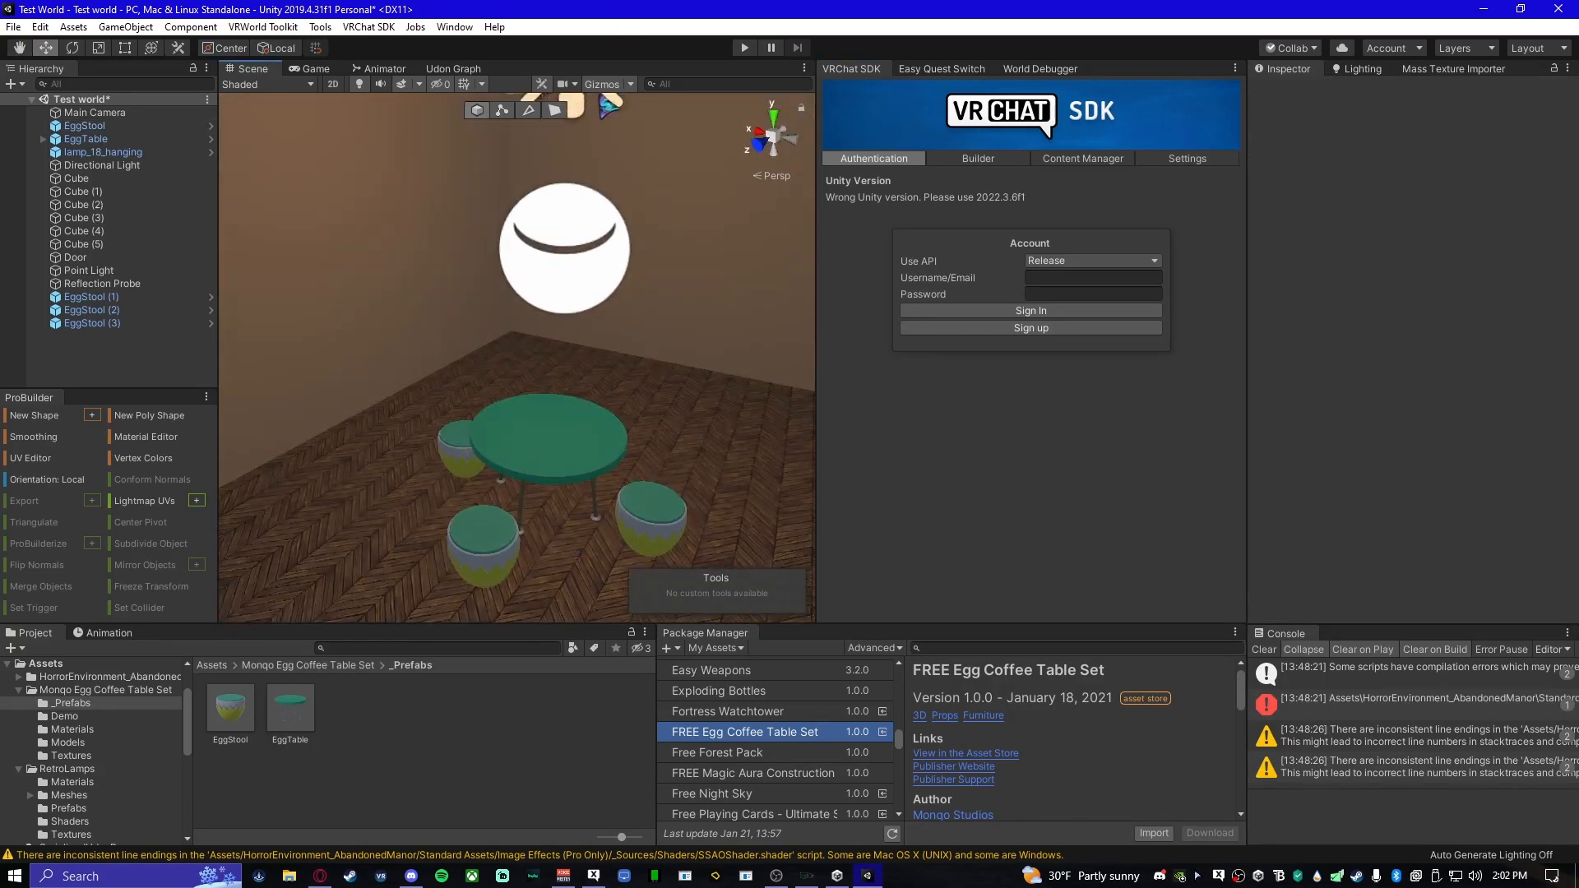
click(600, 85)
right_drag(589, 392, 668, 524)
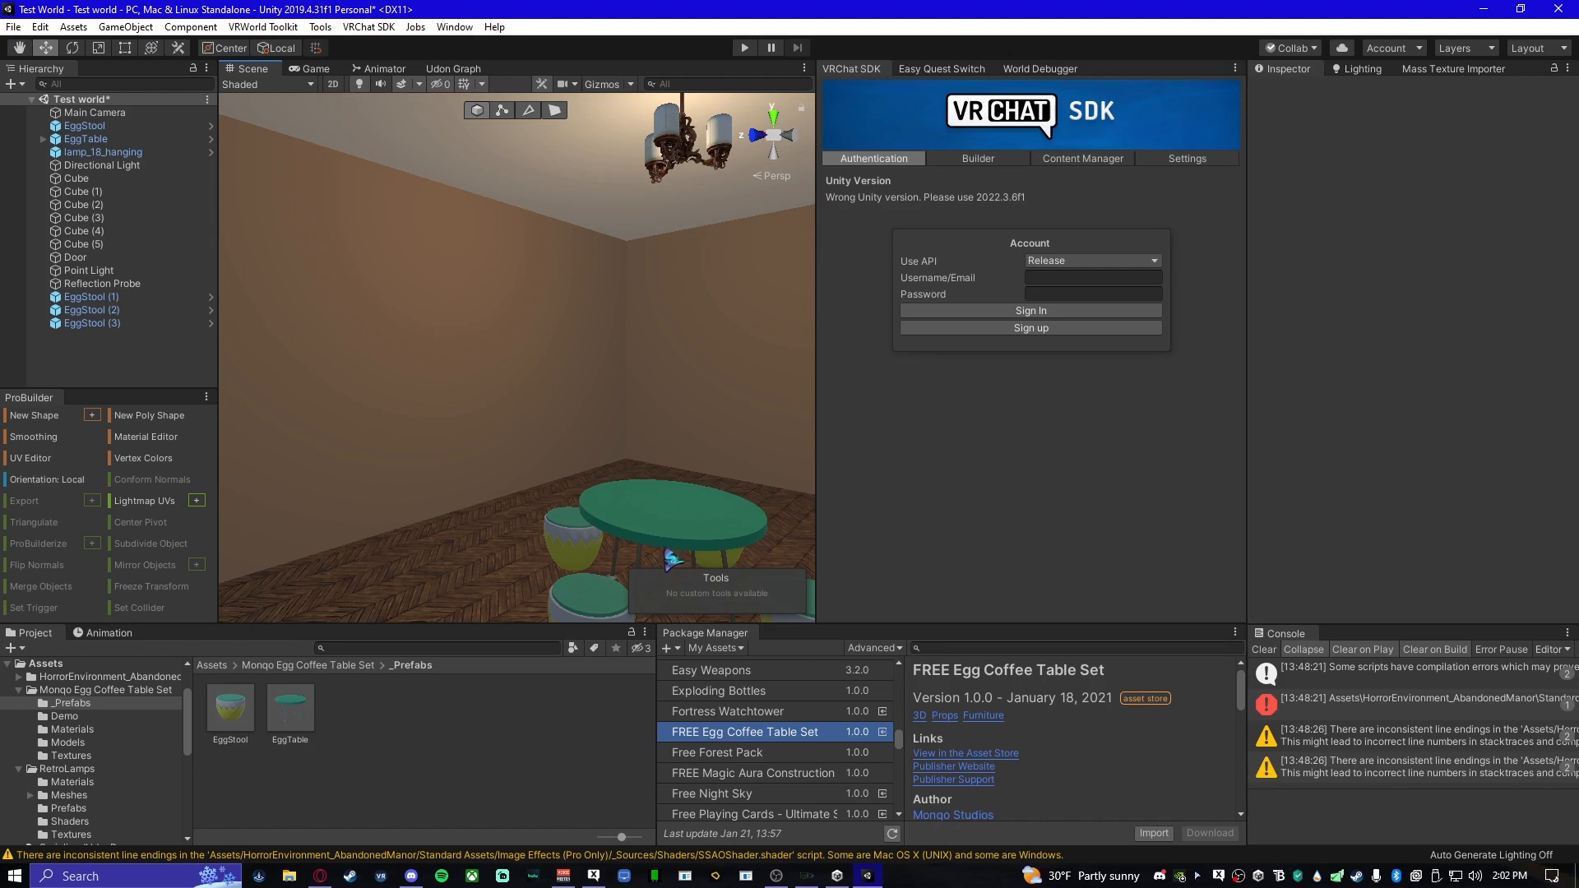
right_drag(550, 469, 542, 511)
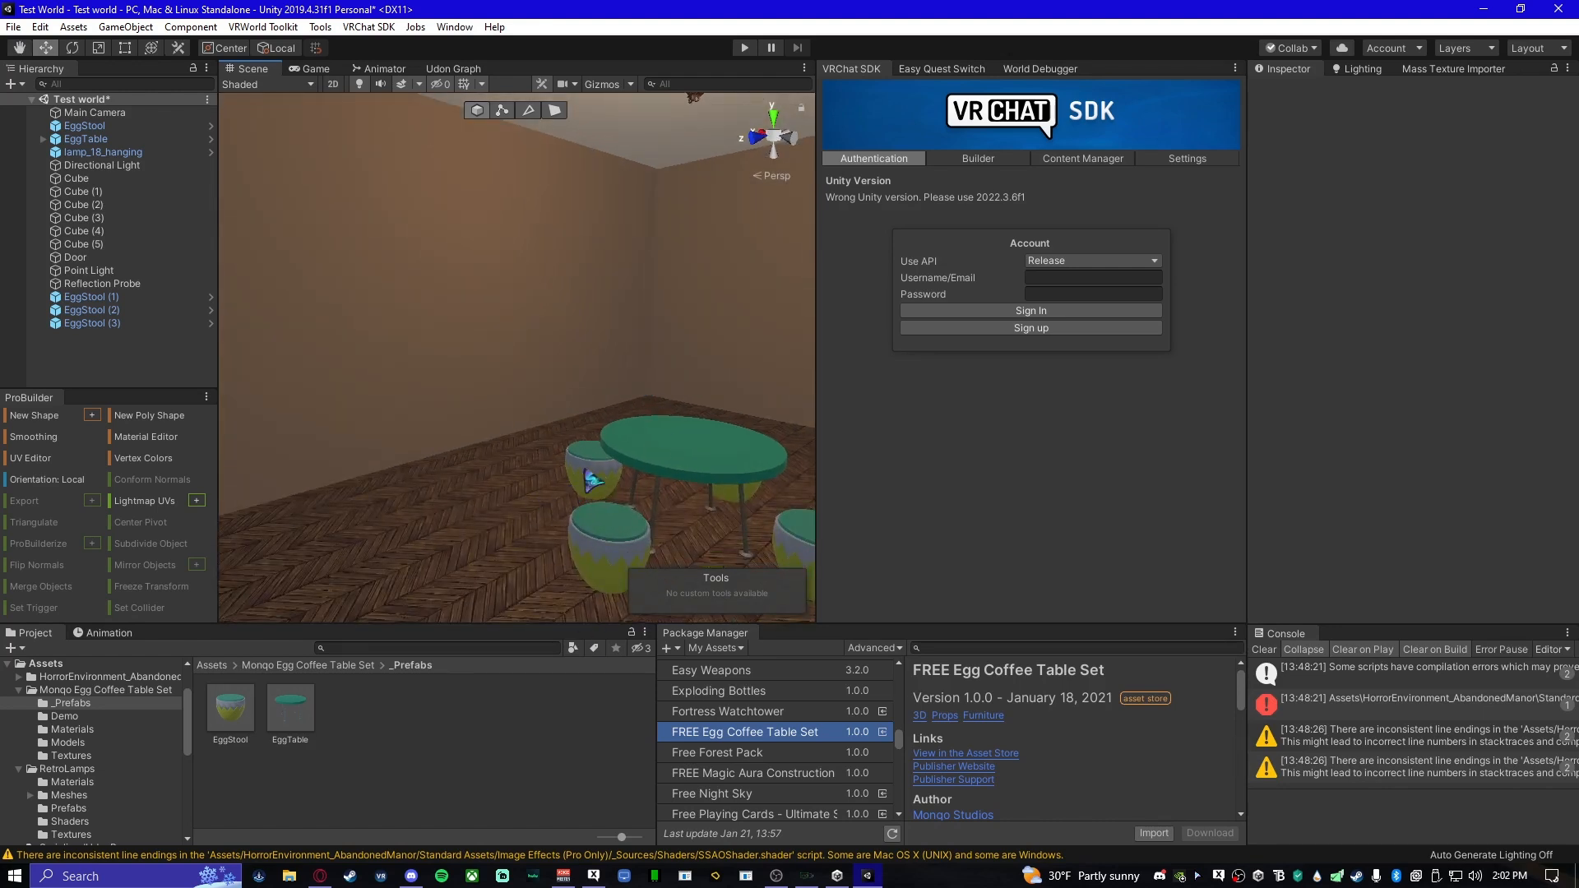
right_drag(529, 388, 638, 451)
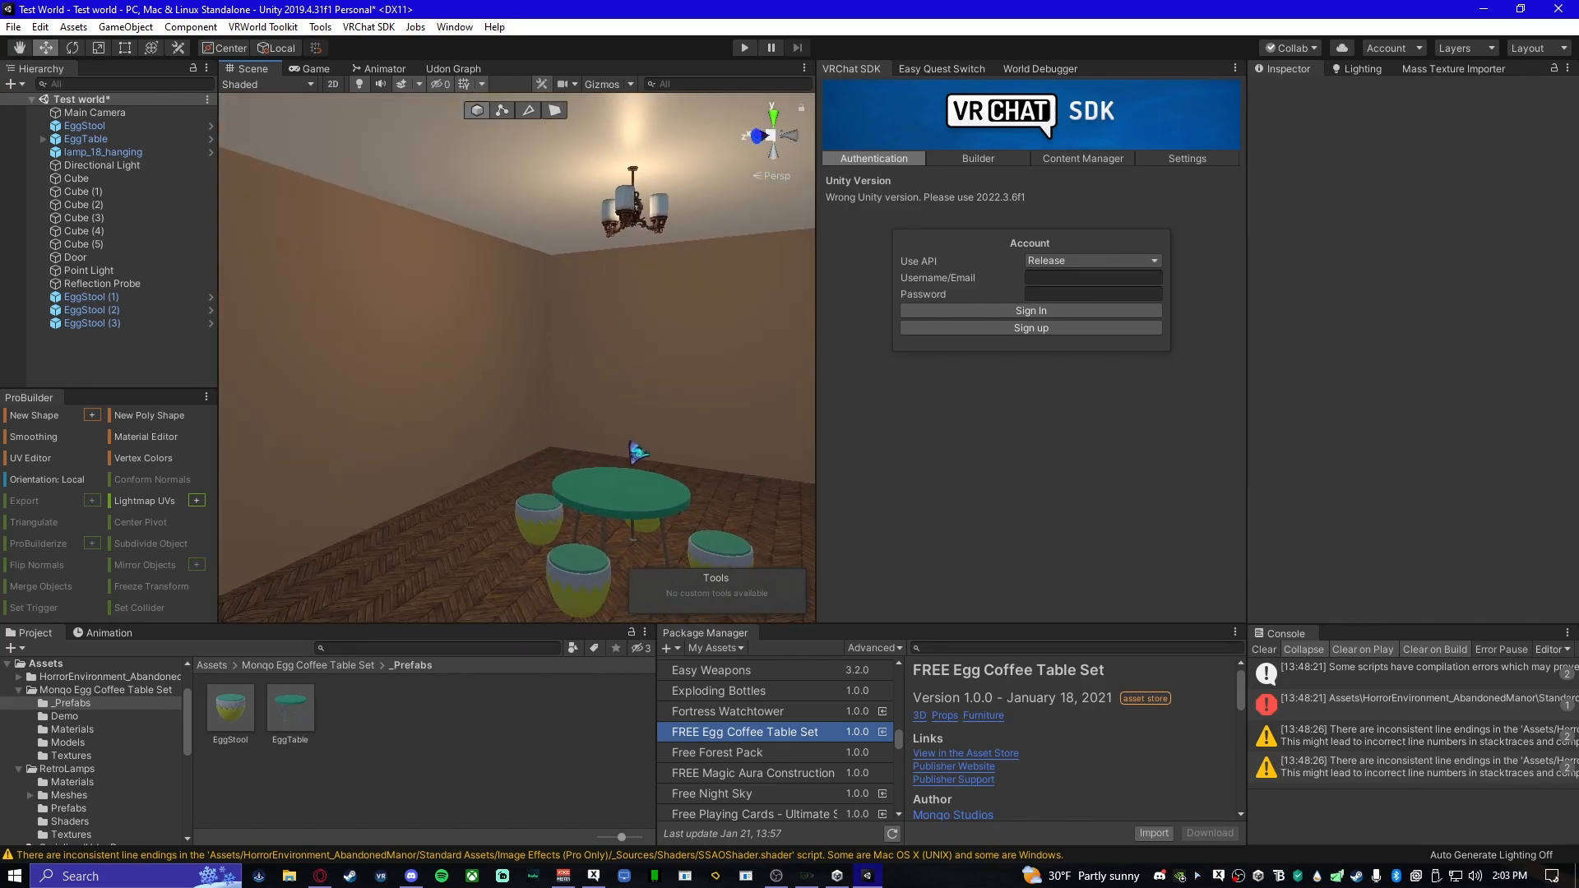
Open the ProBuilder new-shape settings and switch the shape from Door to Cube
click(92, 416)
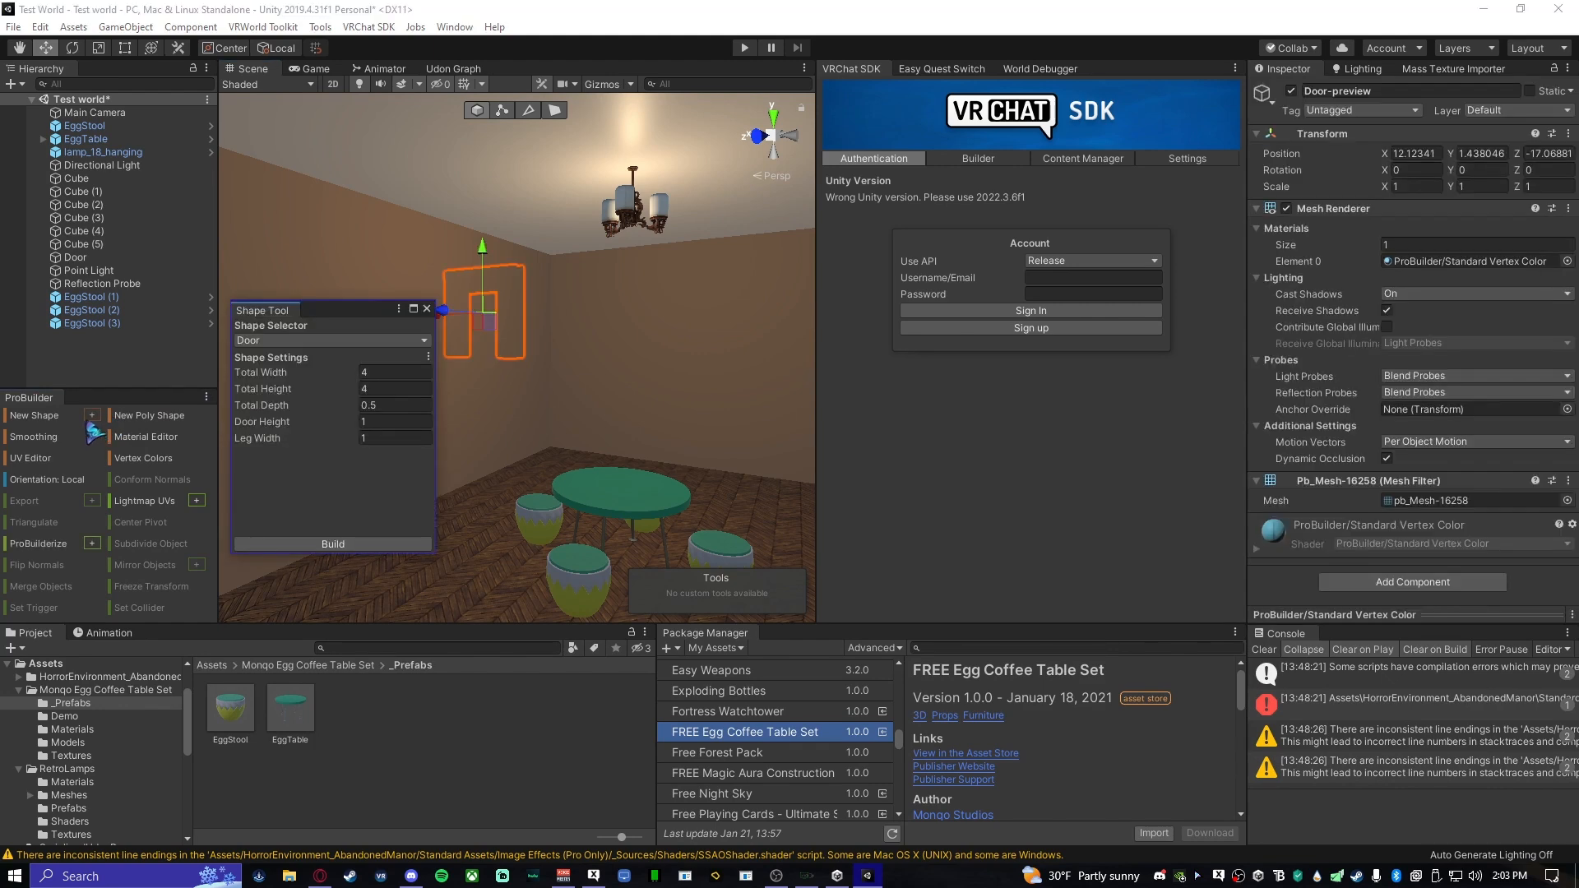
click(306, 342)
click(306, 346)
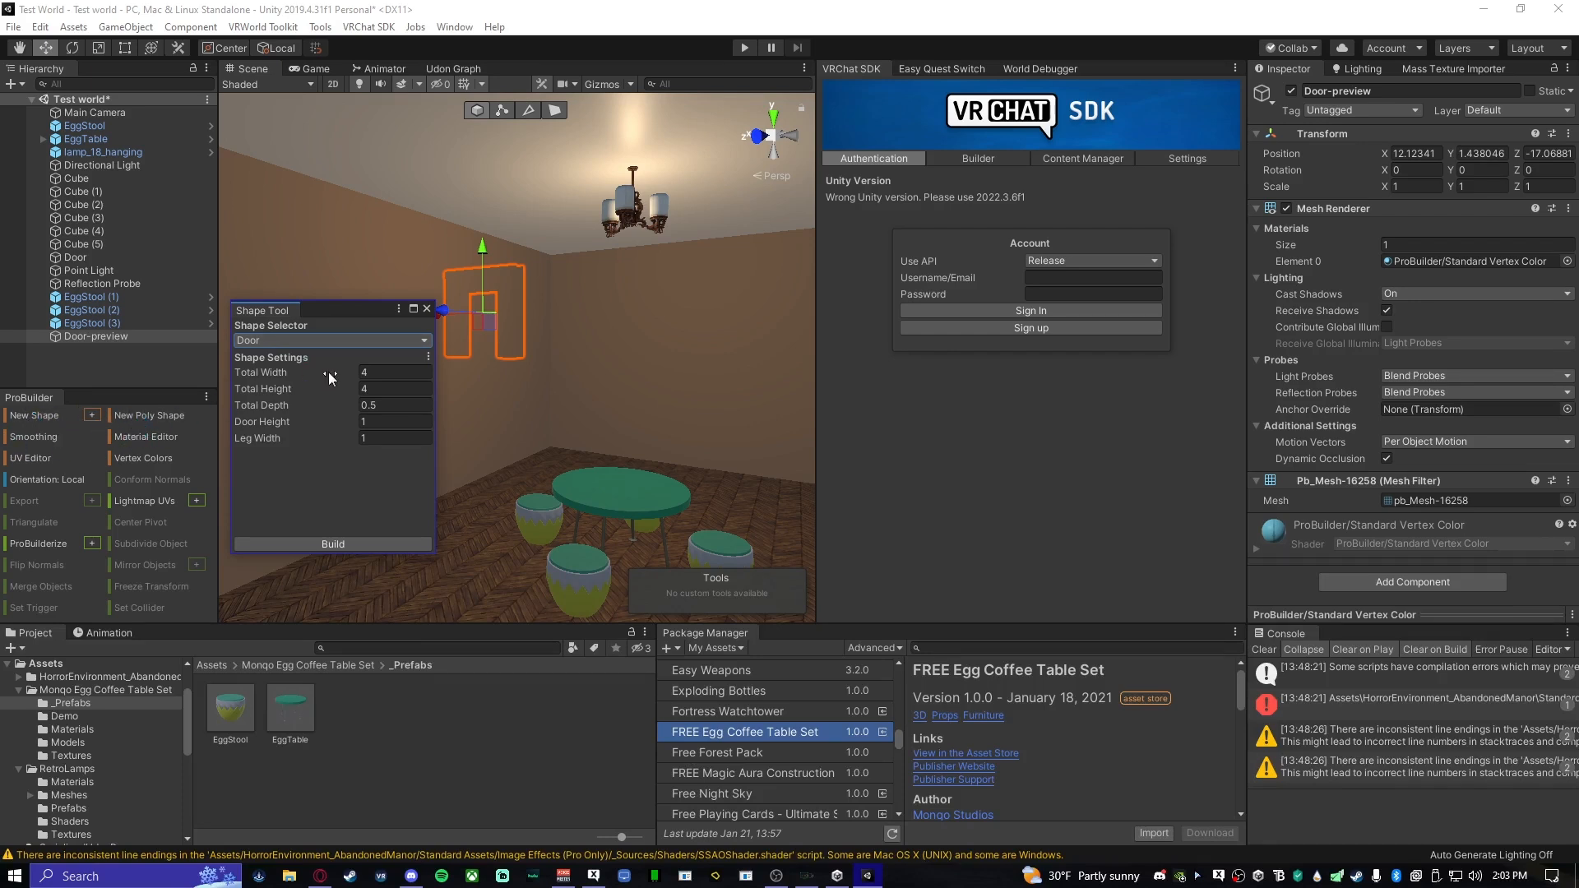
click(346, 346)
click(345, 346)
click(312, 344)
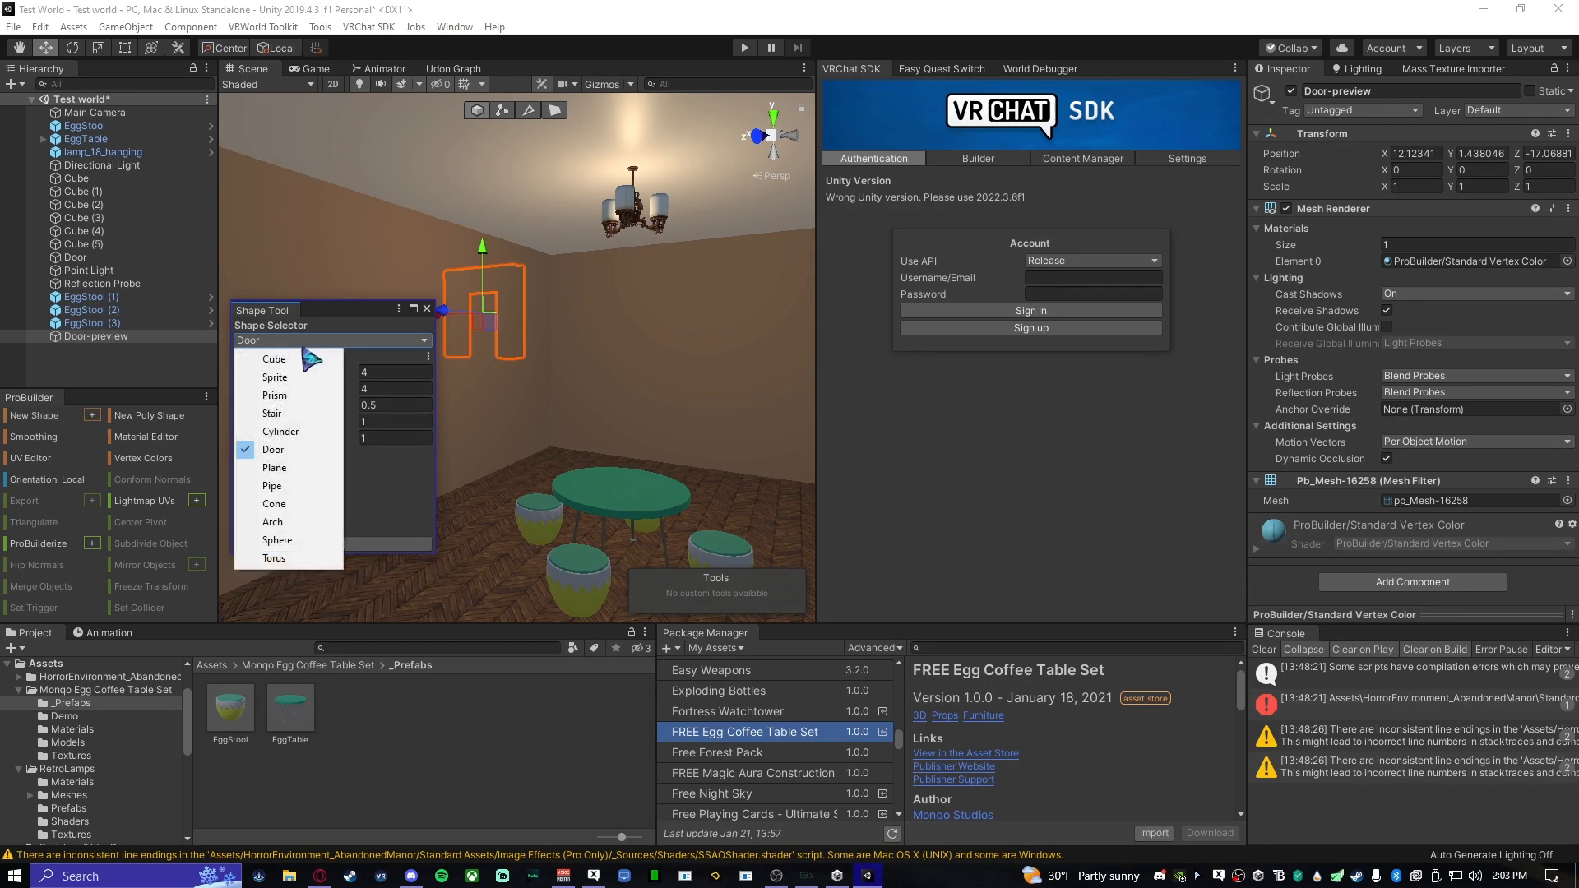
click(310, 361)
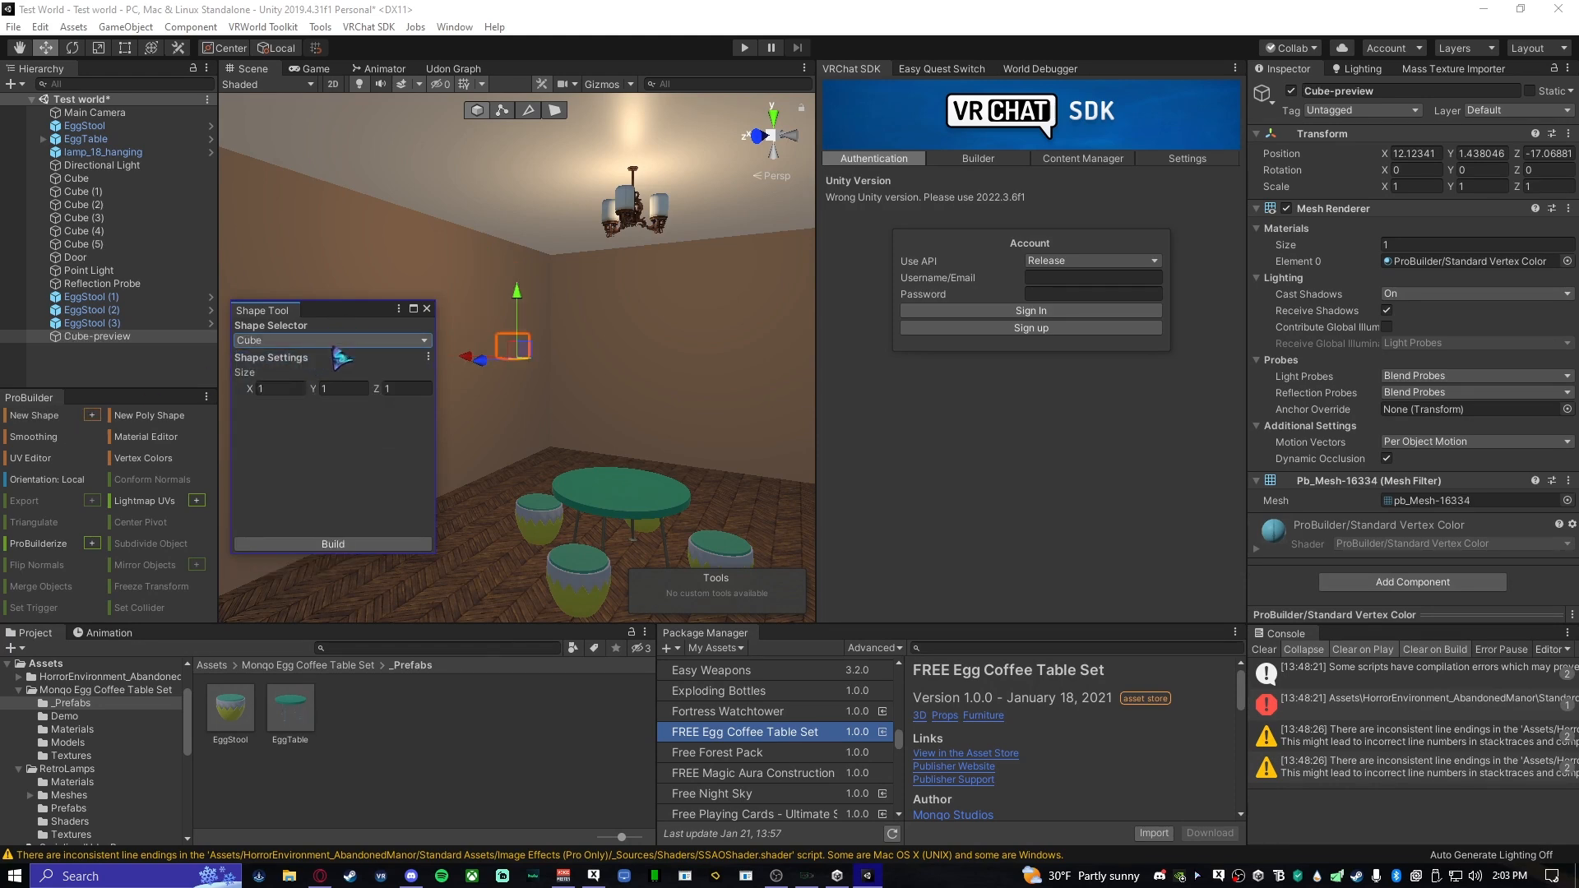
Move the 1 × 1 × 1 cube preview into the room above the coffee table and build it
right_drag(525, 439, 615, 337)
key(e)
click(461, 455)
key(ctrl+z)
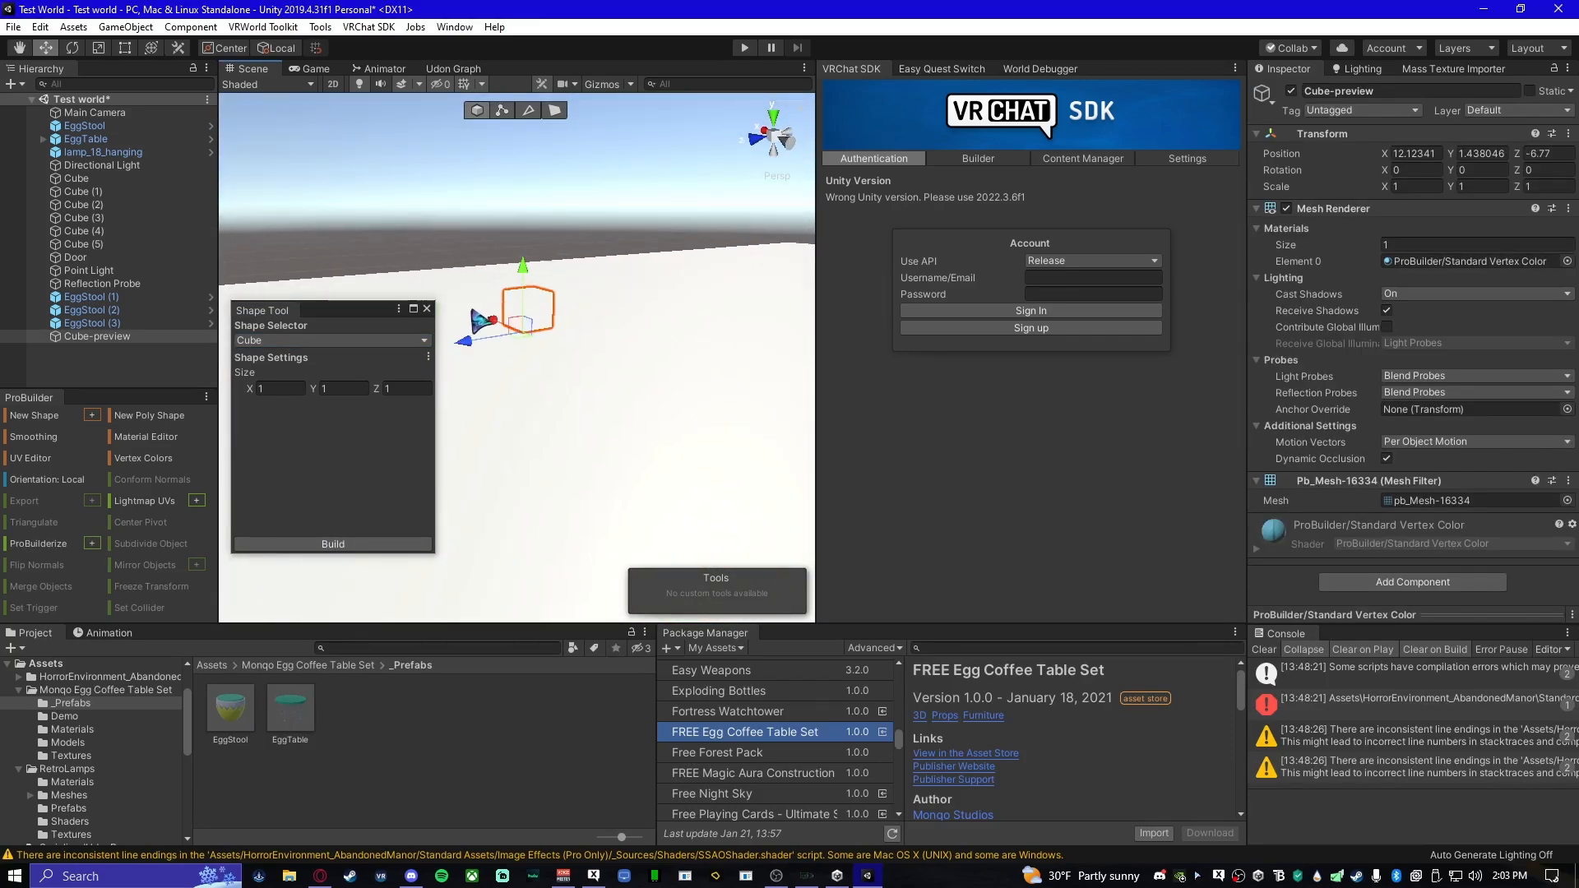
drag(500, 331, 556, 460)
right_drag(533, 391, 589, 403)
drag(550, 399, 598, 552)
right_drag(518, 432, 628, 374)
right_drag(600, 503, 471, 526)
click(402, 544)
click(403, 545)
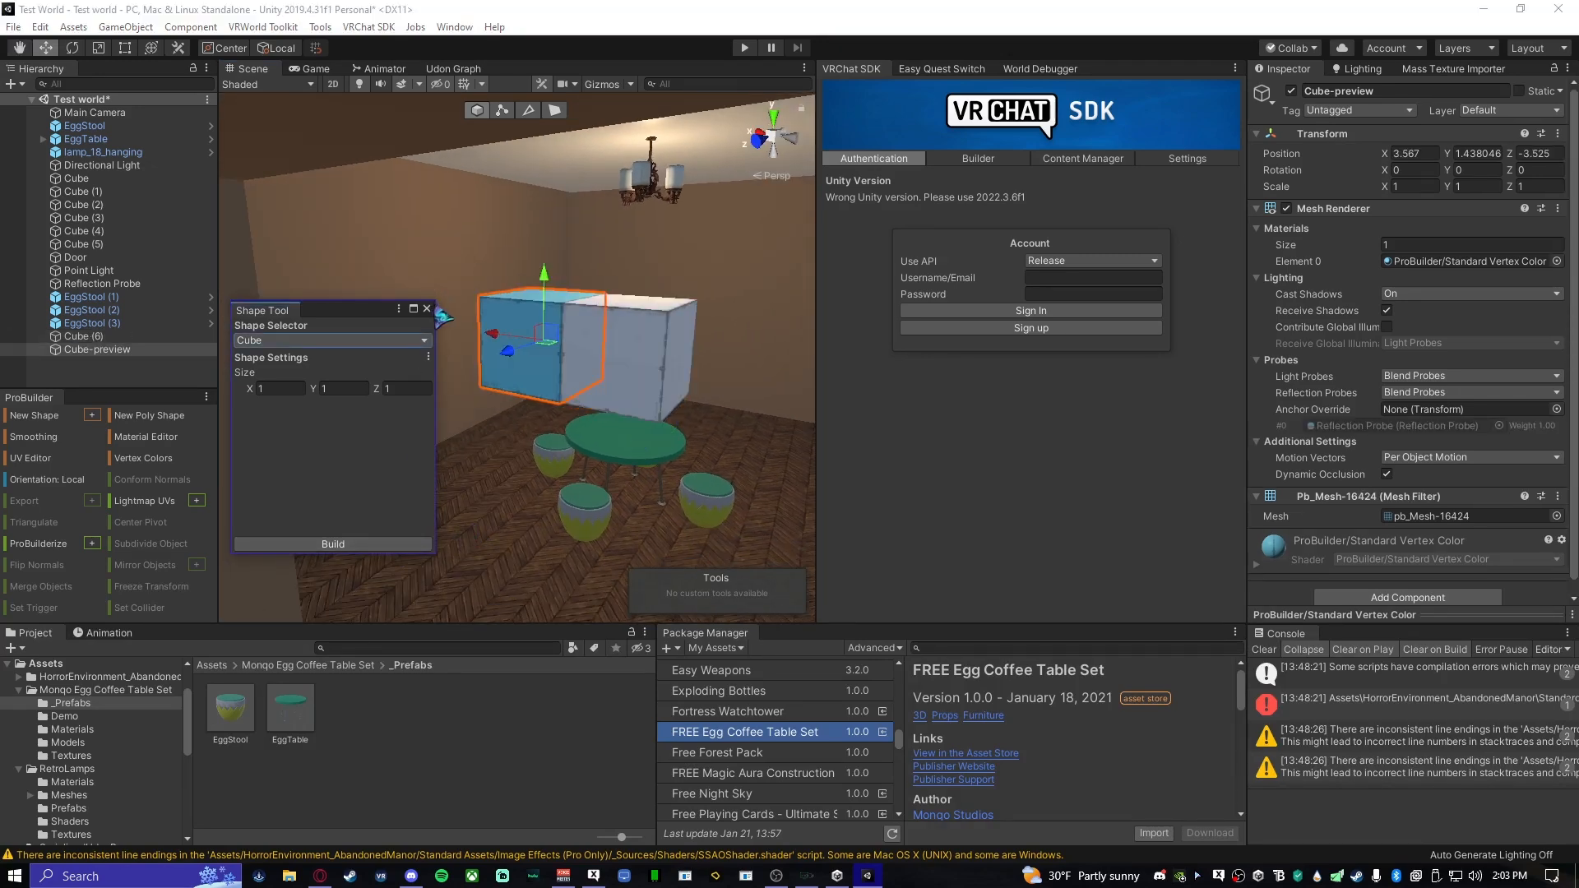
Close the Shape Tool and move the new cube to about X 3.02 and Z -3.67
click(426, 309)
scroll(534, 345, up, 3)
click(589, 347)
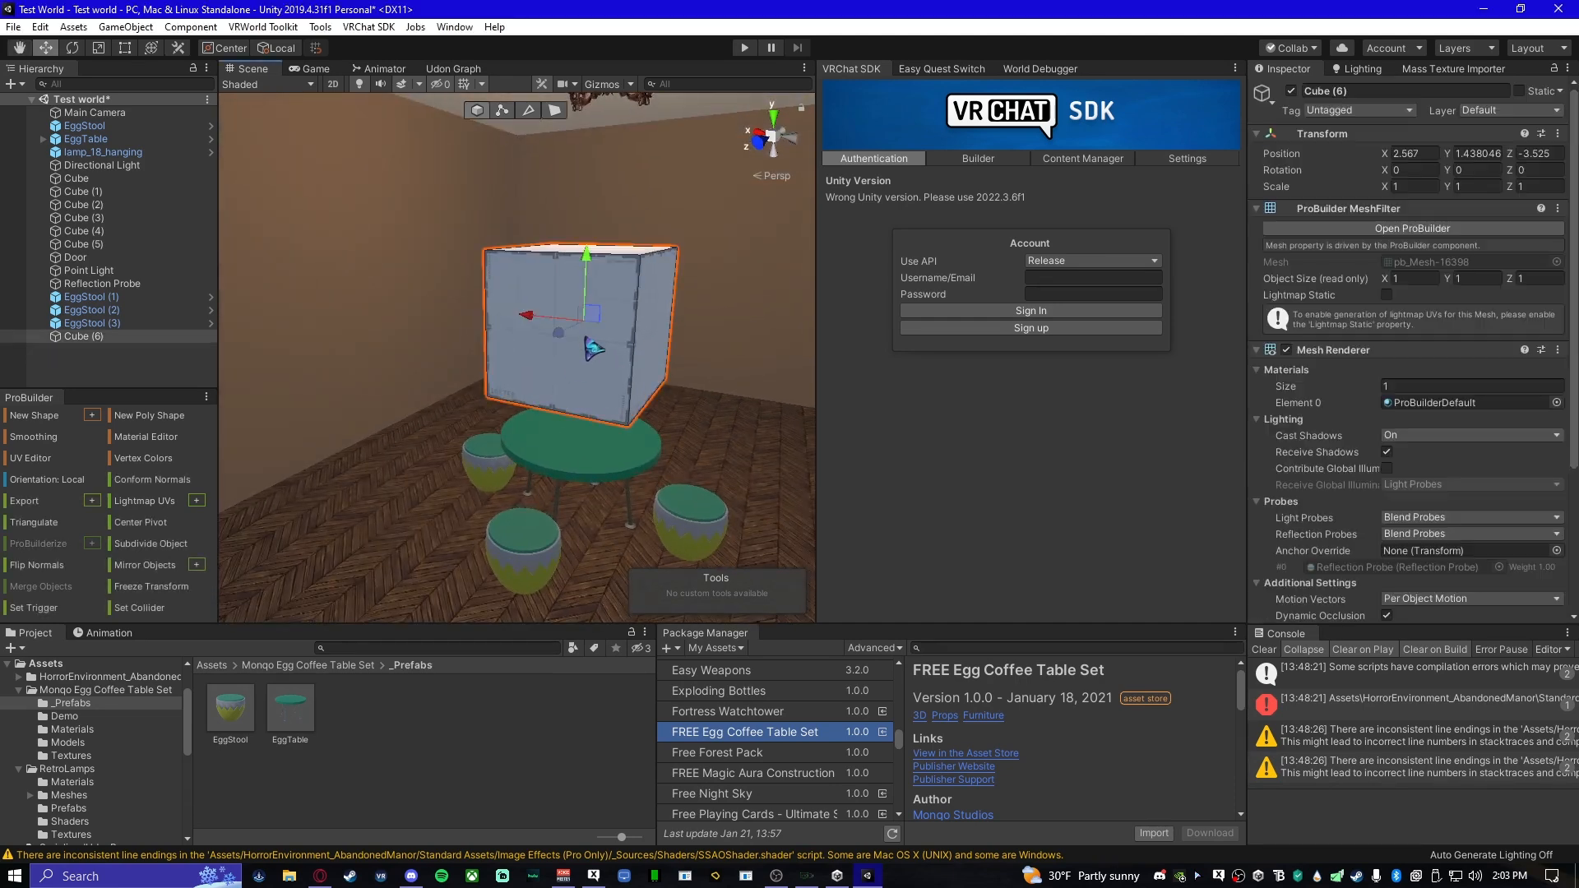
alt+drag(624, 386, 499, 431)
drag(403, 386, 421, 388)
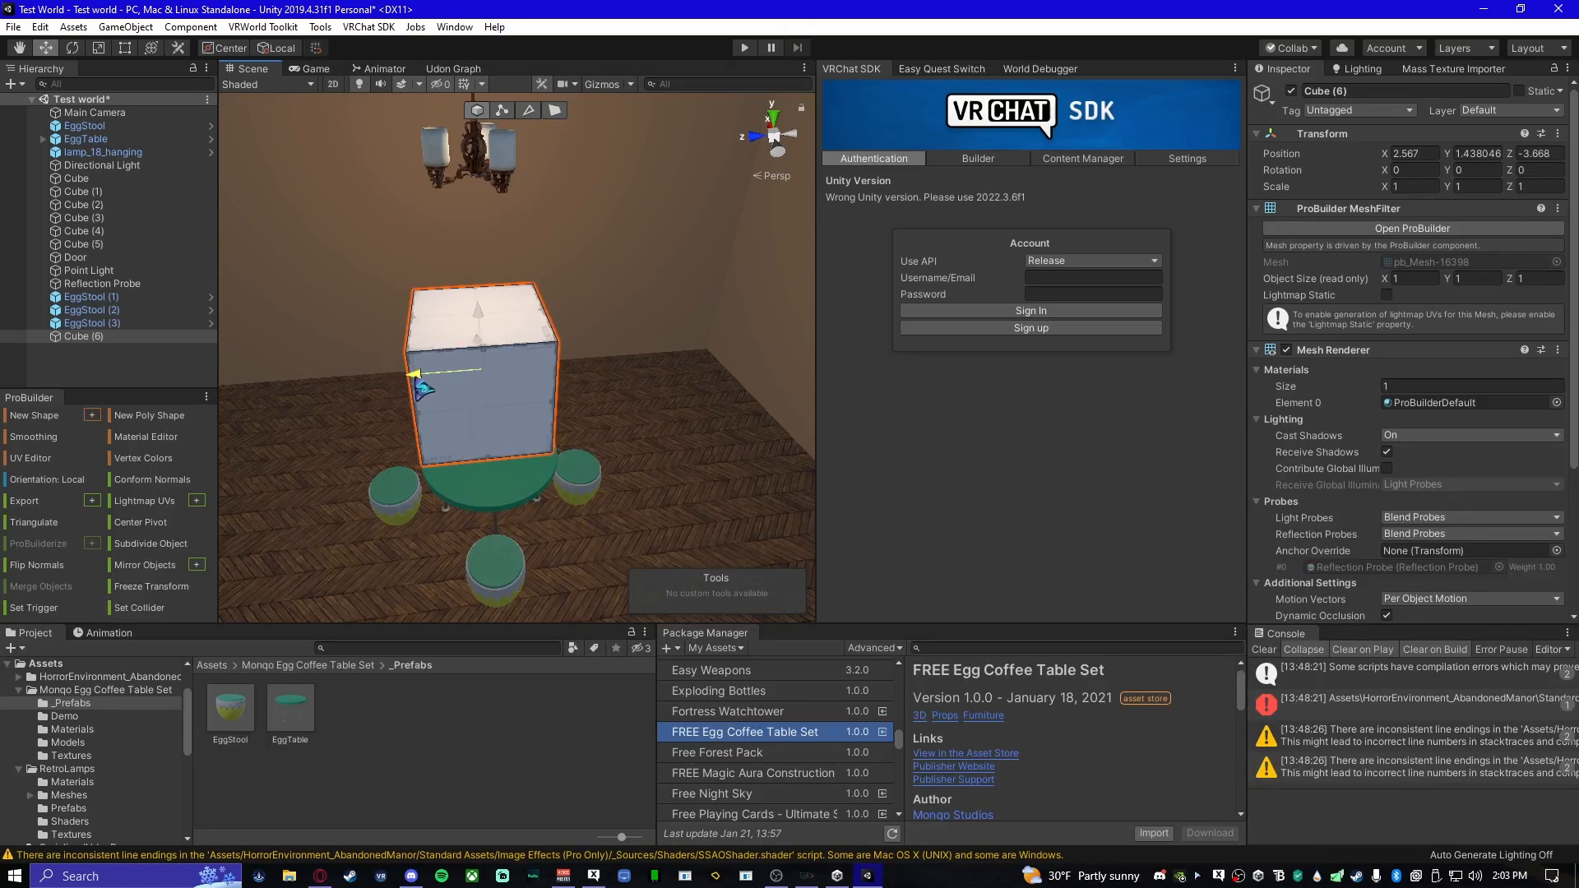
key(w)
key(a)
right_drag(413, 387, 583, 401)
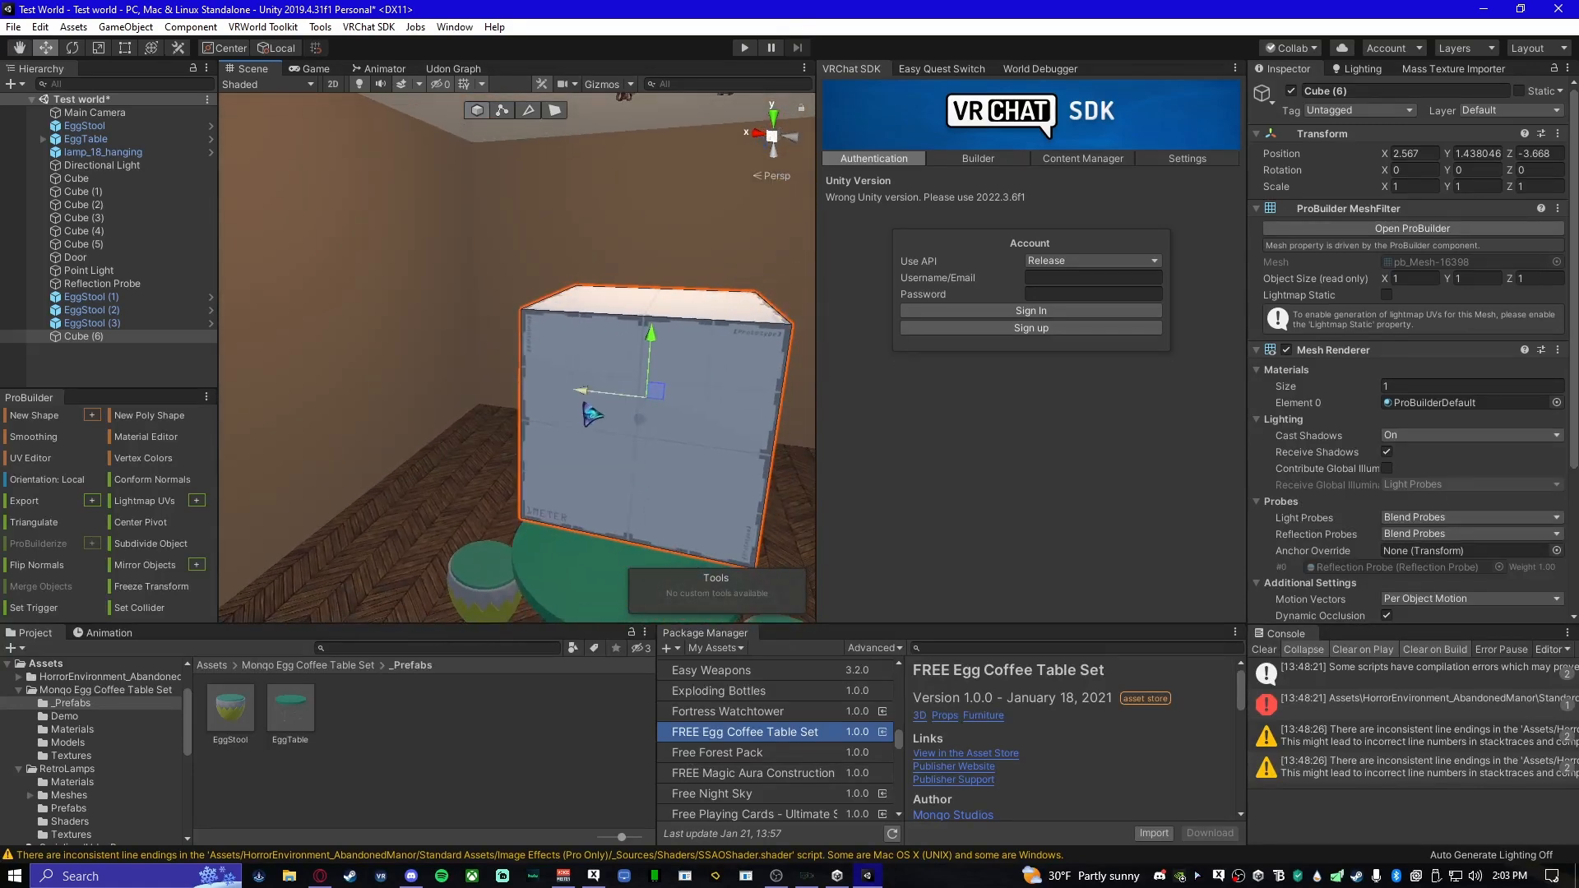
drag(583, 396, 495, 408)
right_drag(496, 409, 440, 444)
key(d)
In face selection mode, push one side face of the cube inward until its X size is 0.25
click(551, 112)
right_drag(535, 247, 504, 303)
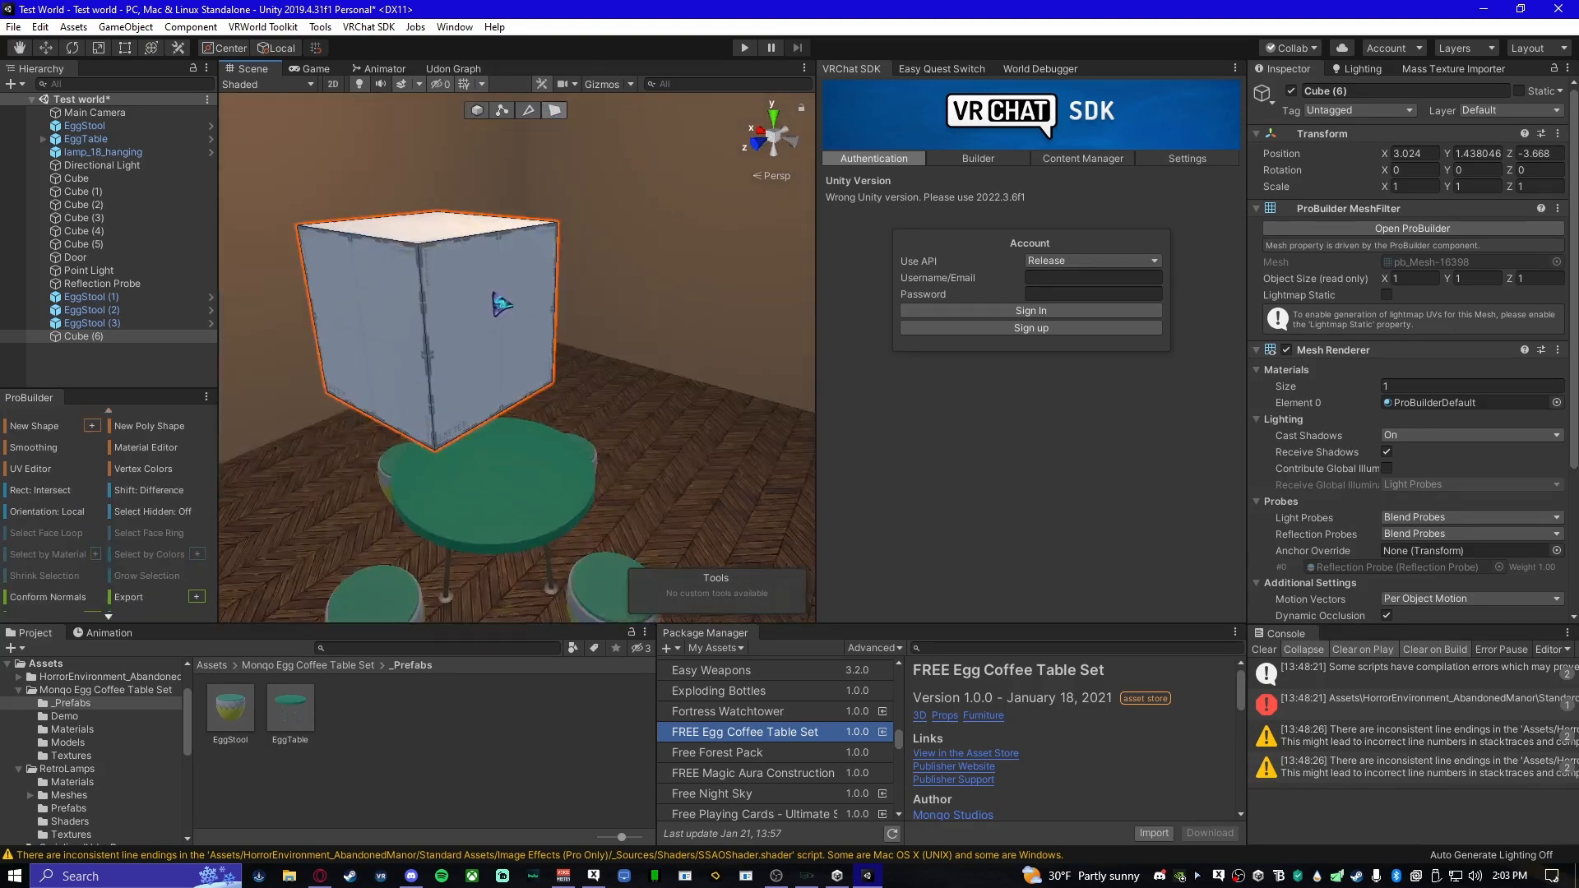
click(458, 358)
key(a)
right_drag(455, 371, 477, 354)
click(443, 343)
click(442, 344)
drag(421, 340, 309, 322)
Push the slab's large face further inward to thin it to about 0.04 along X
right_drag(385, 384, 425, 440)
key(a)
key(w)
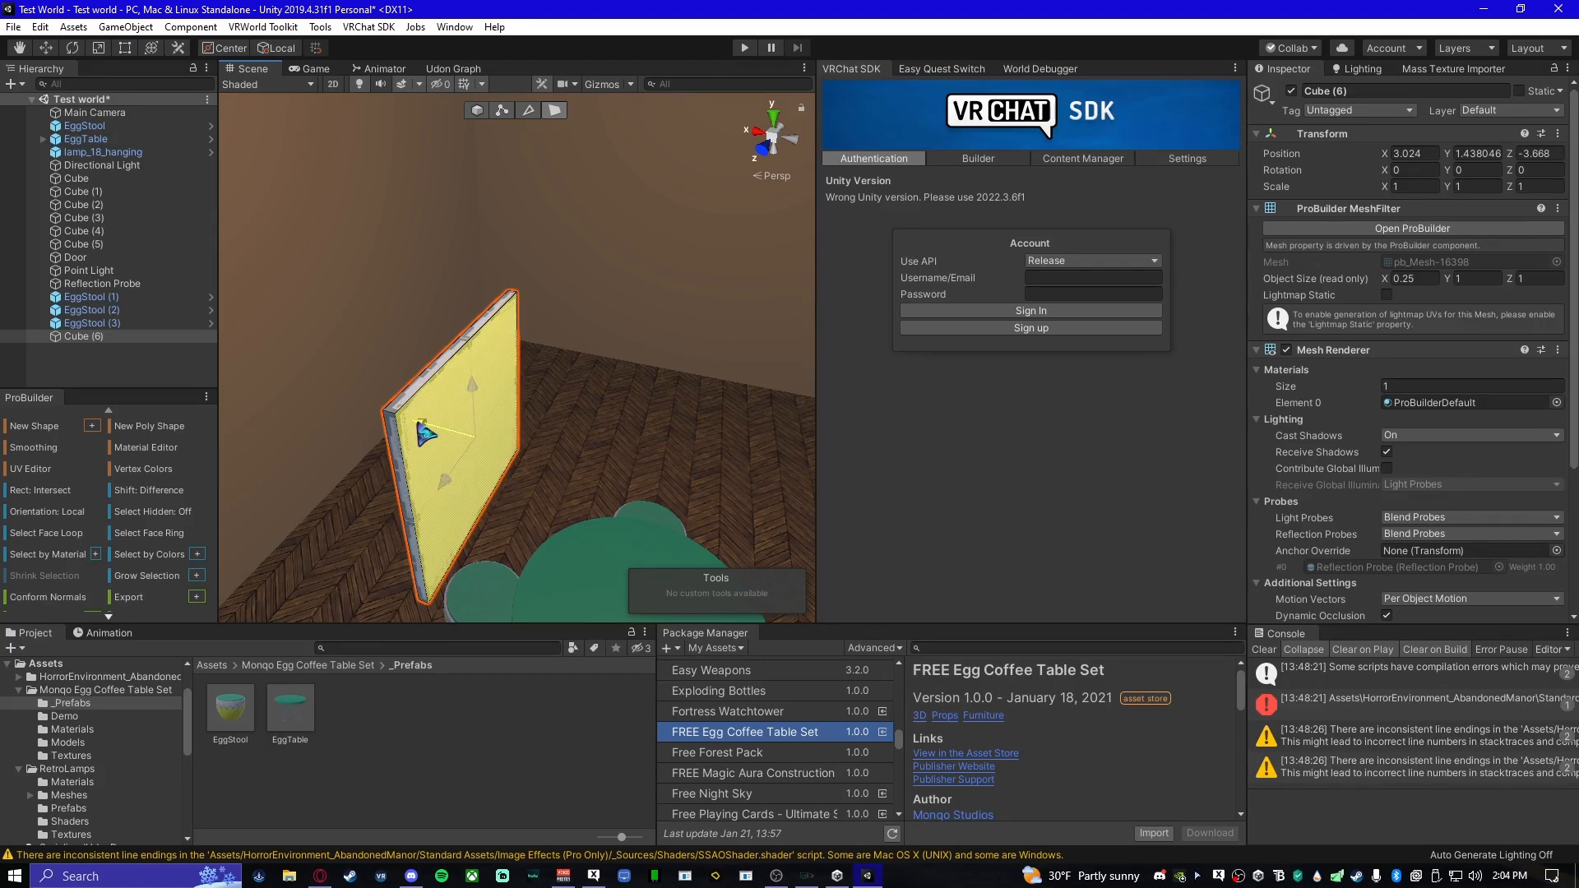
right_drag(417, 423, 470, 423)
click(477, 110)
click(561, 112)
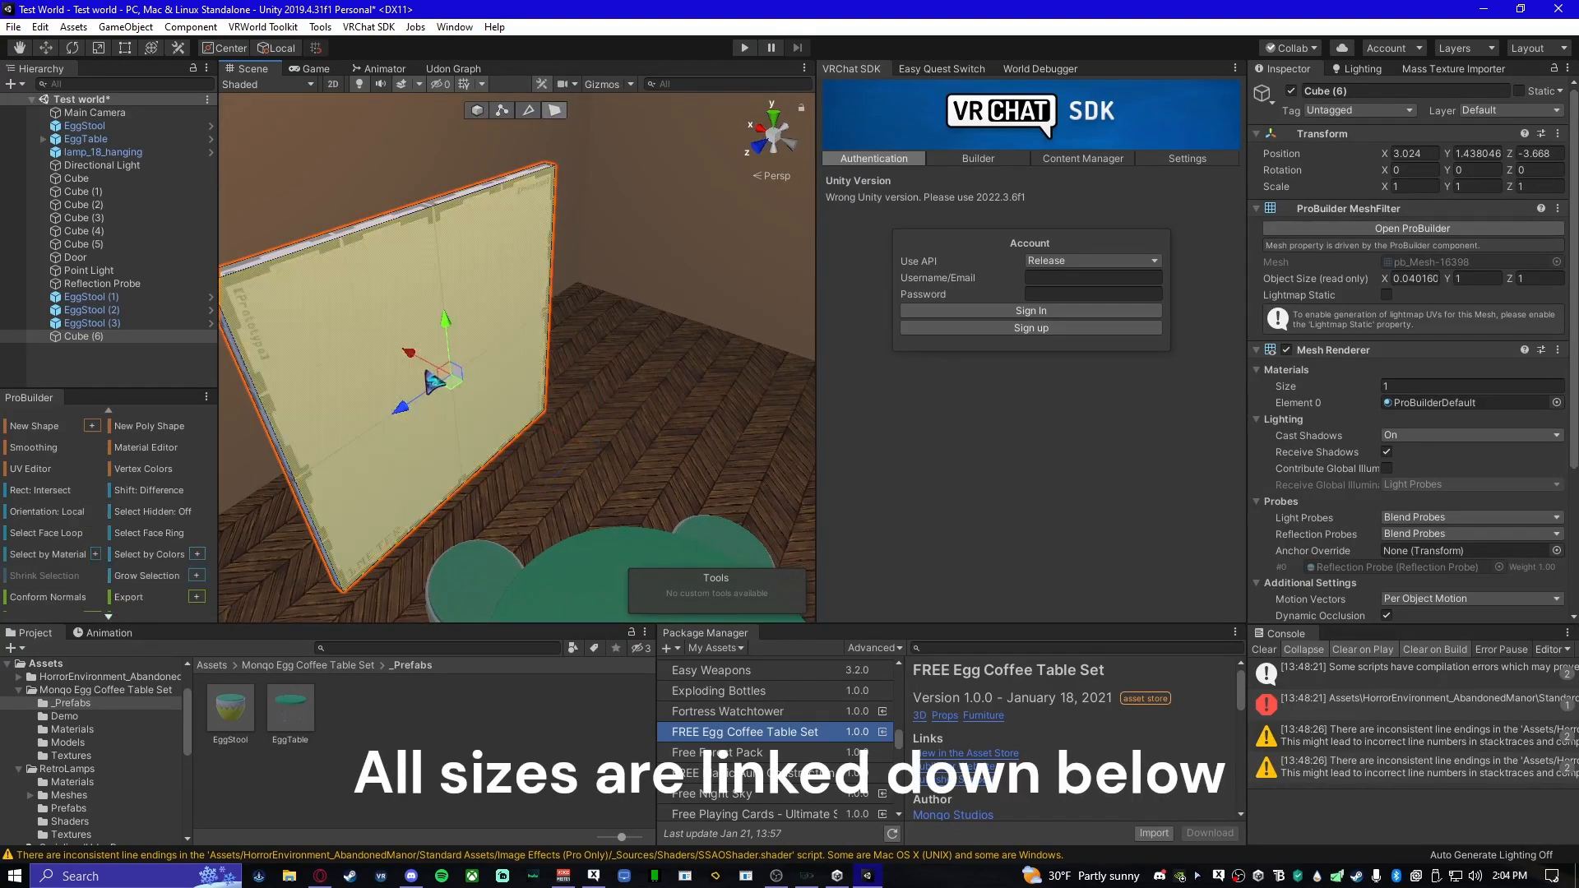
Raise the thin panel's top face so the panel is about 1.26 high
right_drag(442, 367, 387, 364)
click(415, 375)
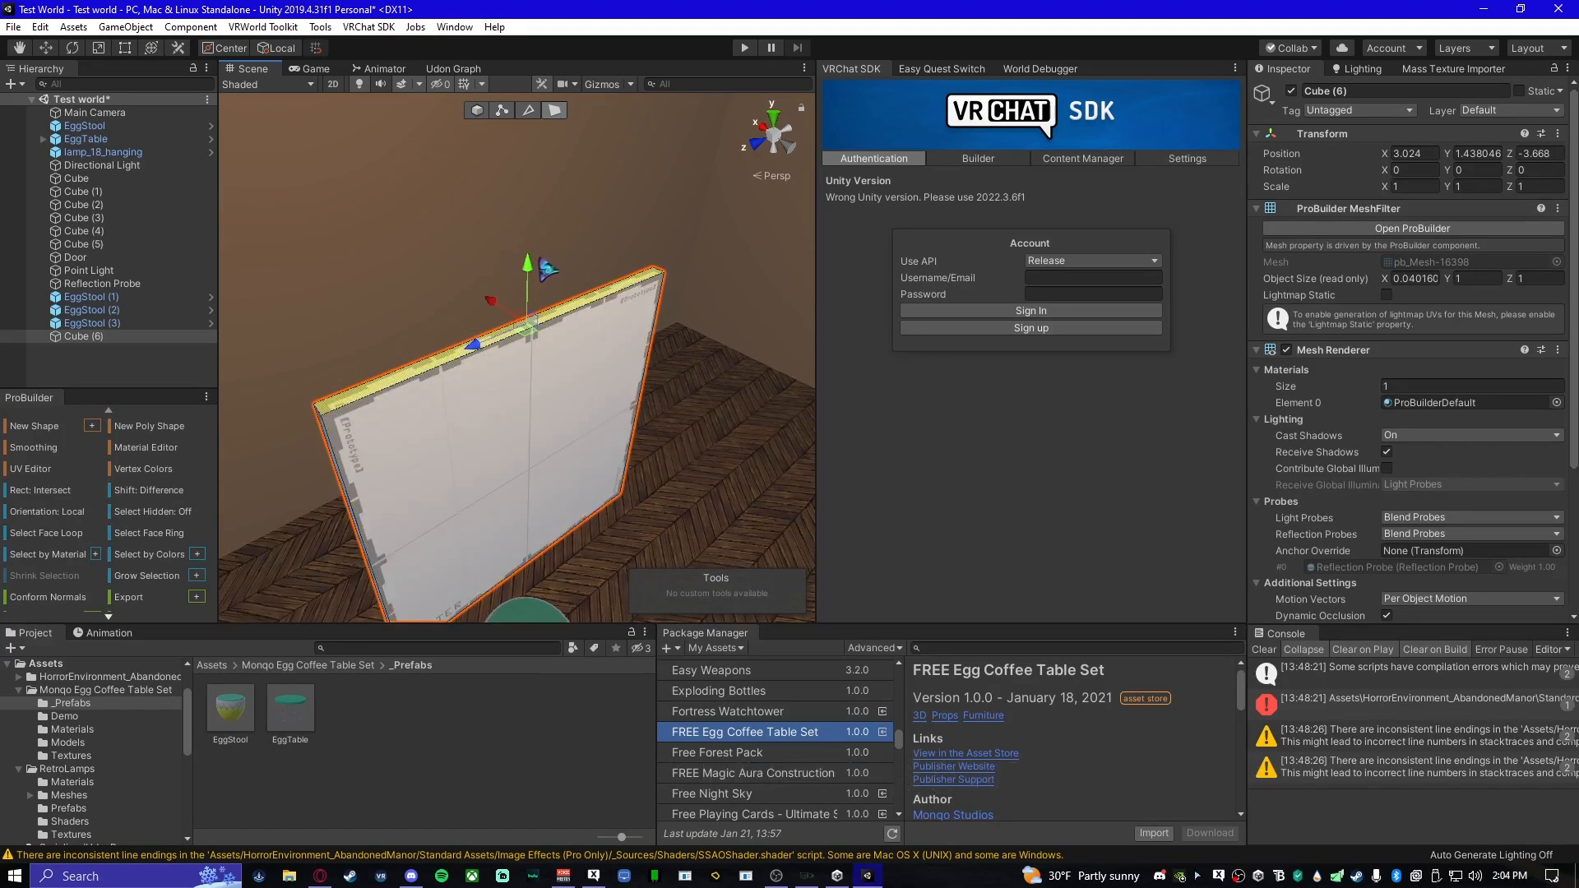
drag(539, 269, 499, 194)
right_drag(514, 372, 497, 229)
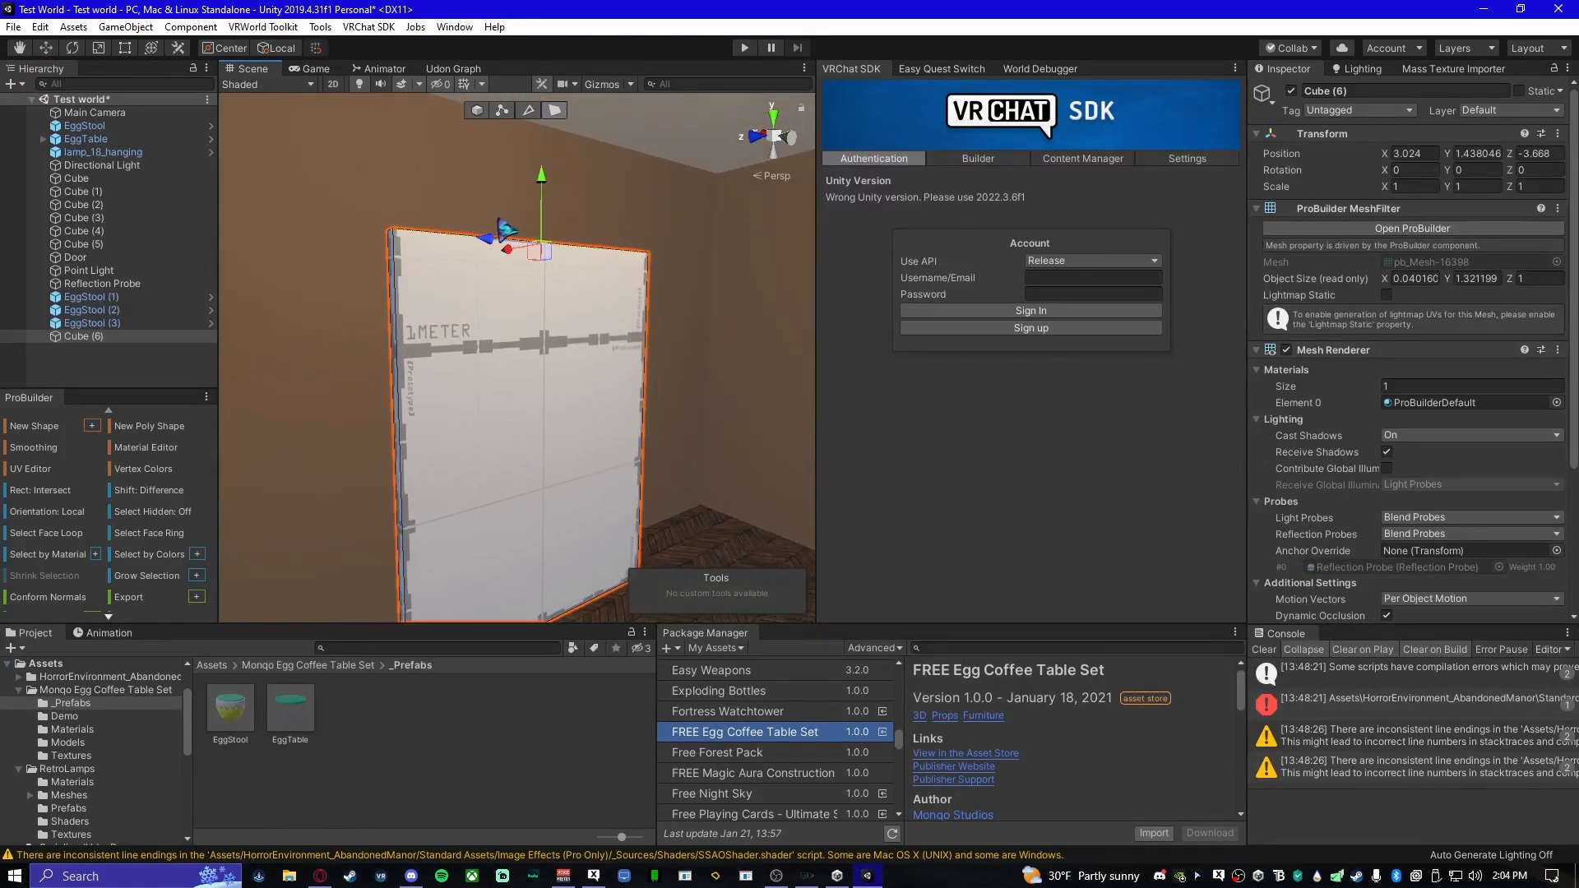
mouse_move(546, 197)
mouse_down()
mouse_move(546, 324)
mouse_move(551, 224)
mouse_up()
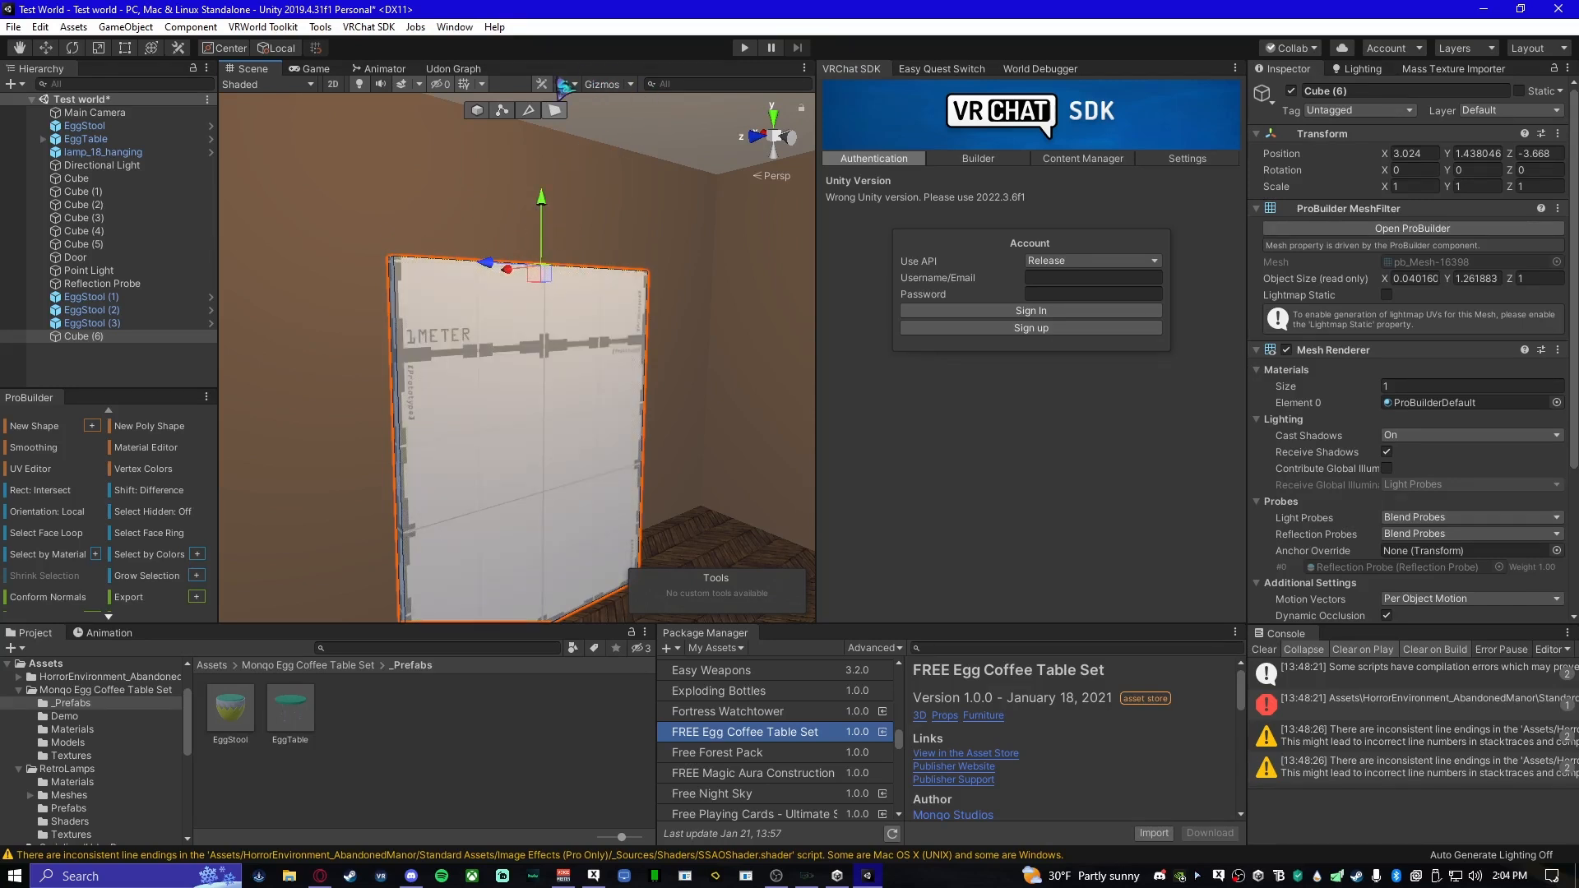
Extrude the panel's top face upward into a narrow border strip, for a total height of about 1.29
click(477, 110)
right_drag(474, 267, 483, 327)
click(551, 109)
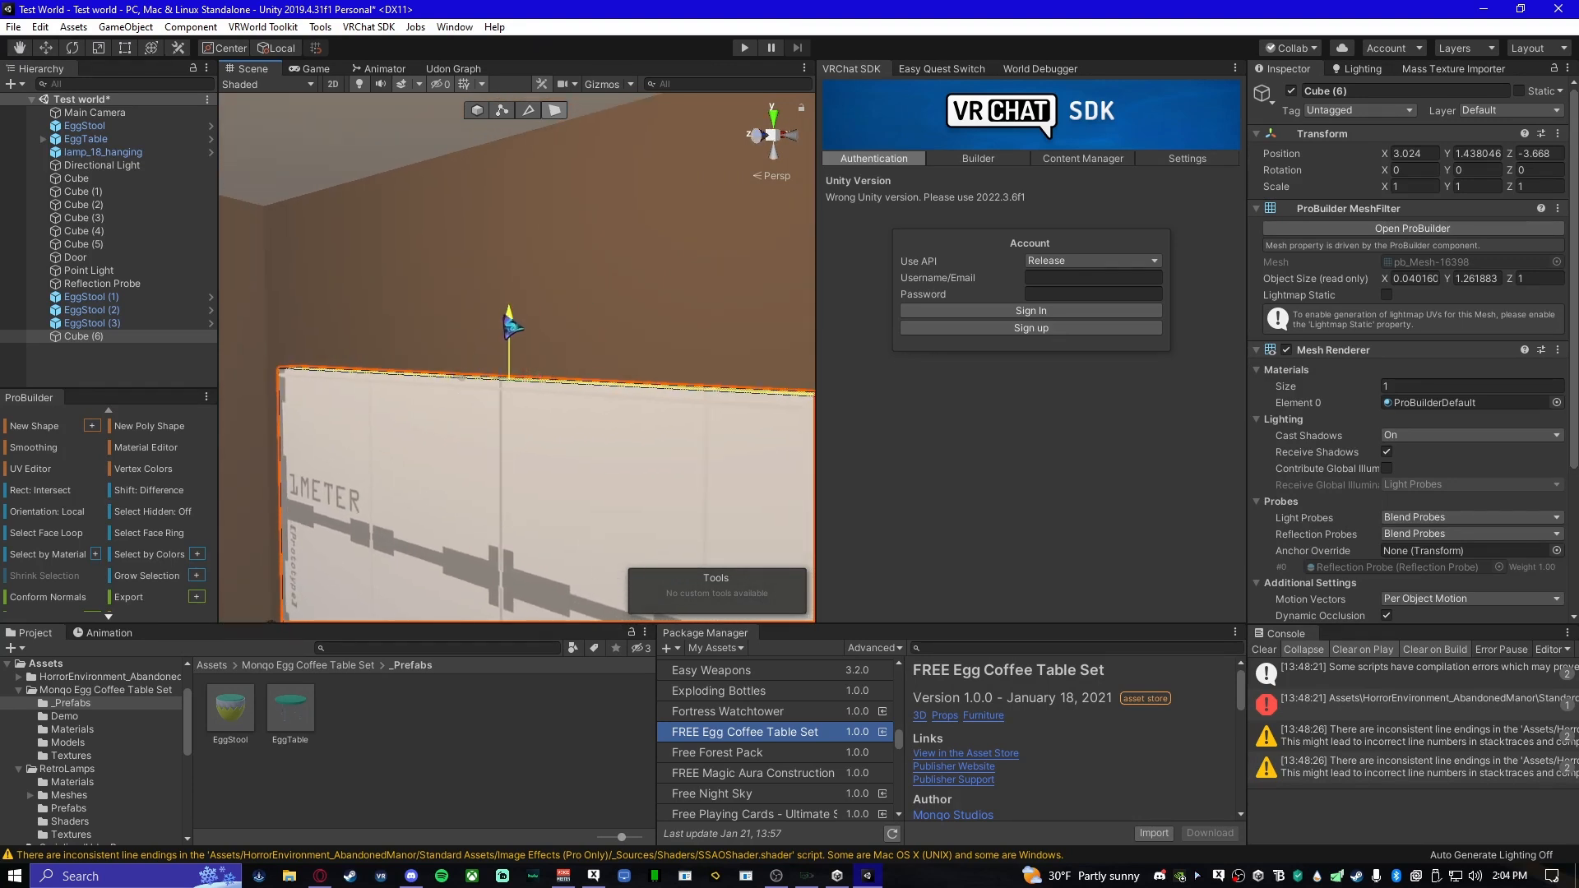
drag(508, 324, 498, 305)
Extrude the panel's remaining outer edge faces into narrow border strips, giving about 1.32 in Y and 1.06 in Z
right_drag(472, 349, 527, 404)
click(356, 445)
key(a)
right_drag(527, 405, 512, 463)
key(d)
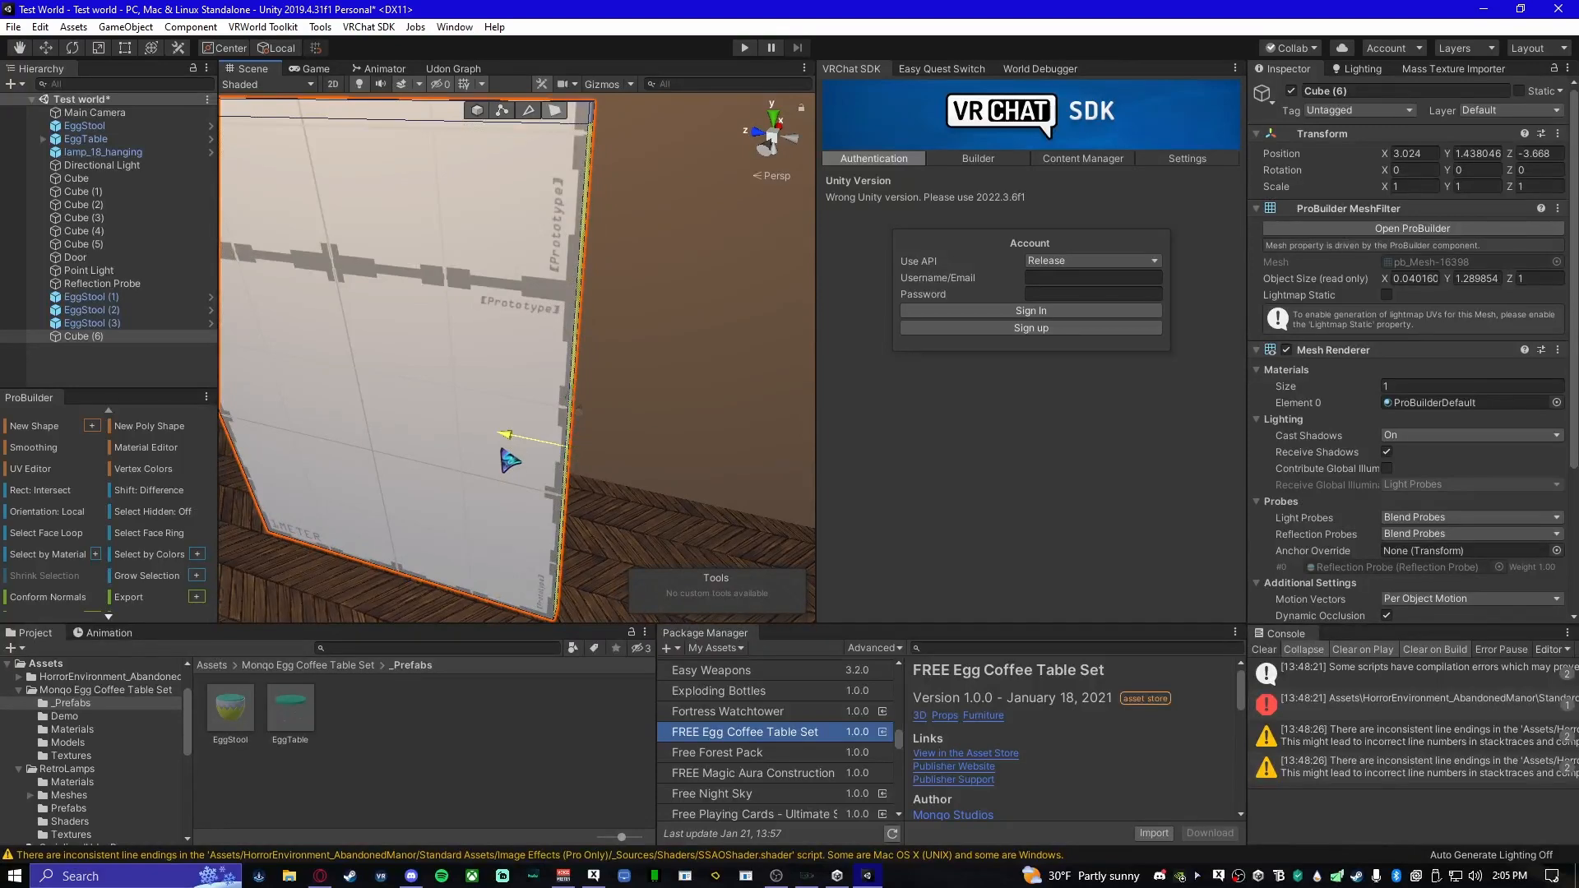
shift+drag(501, 449, 507, 449)
right_drag(508, 450, 457, 403)
shift+drag(457, 404, 449, 403)
click(366, 233)
right_drag(387, 264, 380, 472)
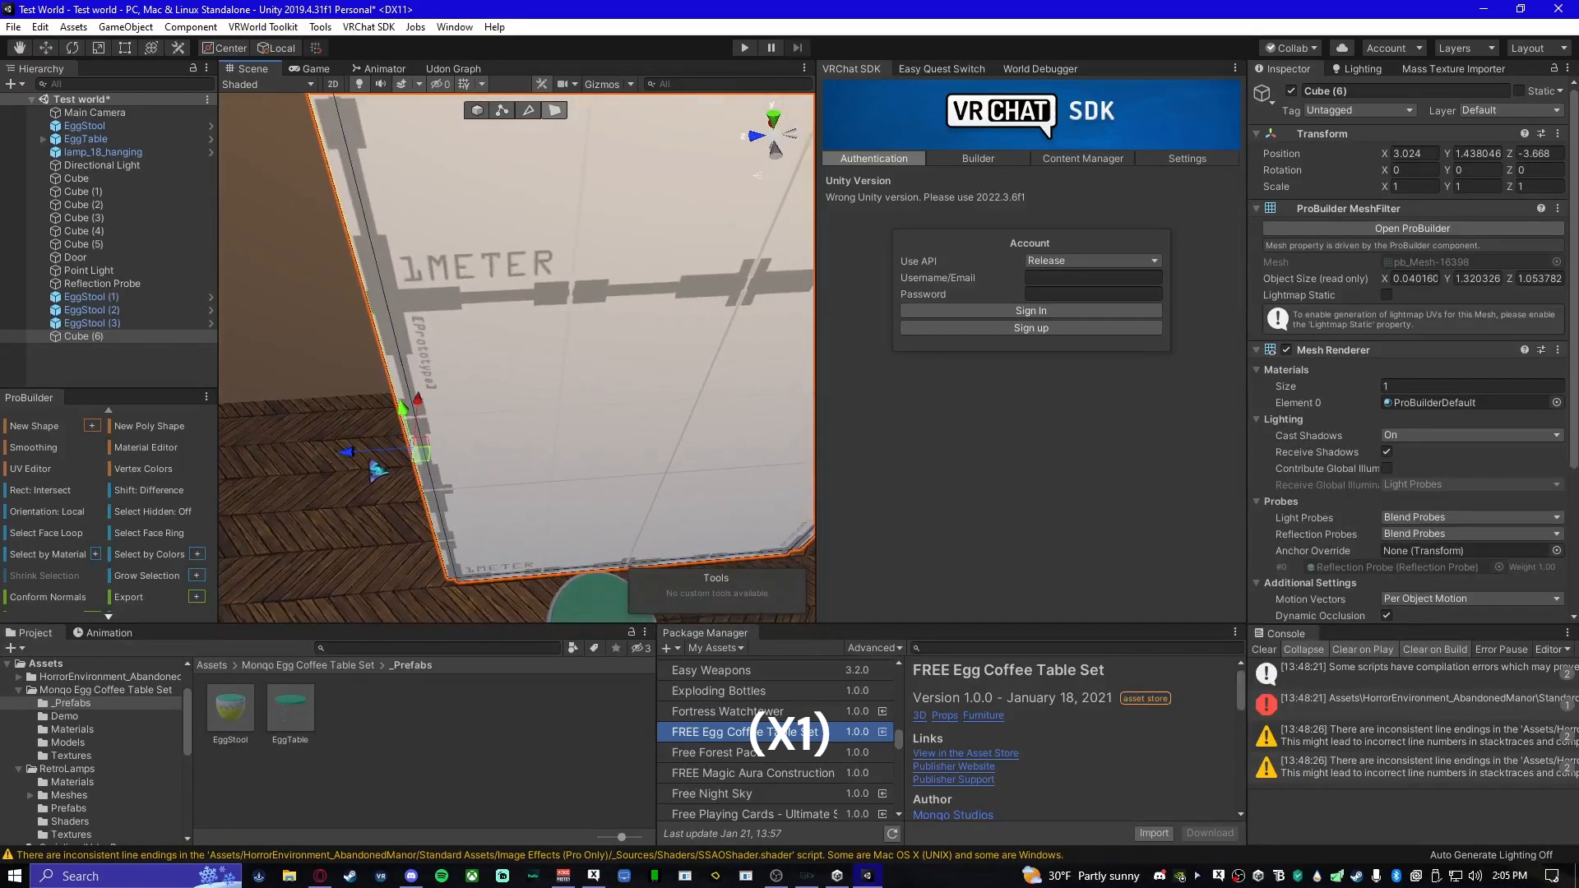
drag(359, 455, 357, 455)
right_drag(362, 461, 493, 477)
Adjust the height of the panel's top corner face to line it up with the adjoining border strip
click(516, 461)
right_drag(492, 300, 462, 233)
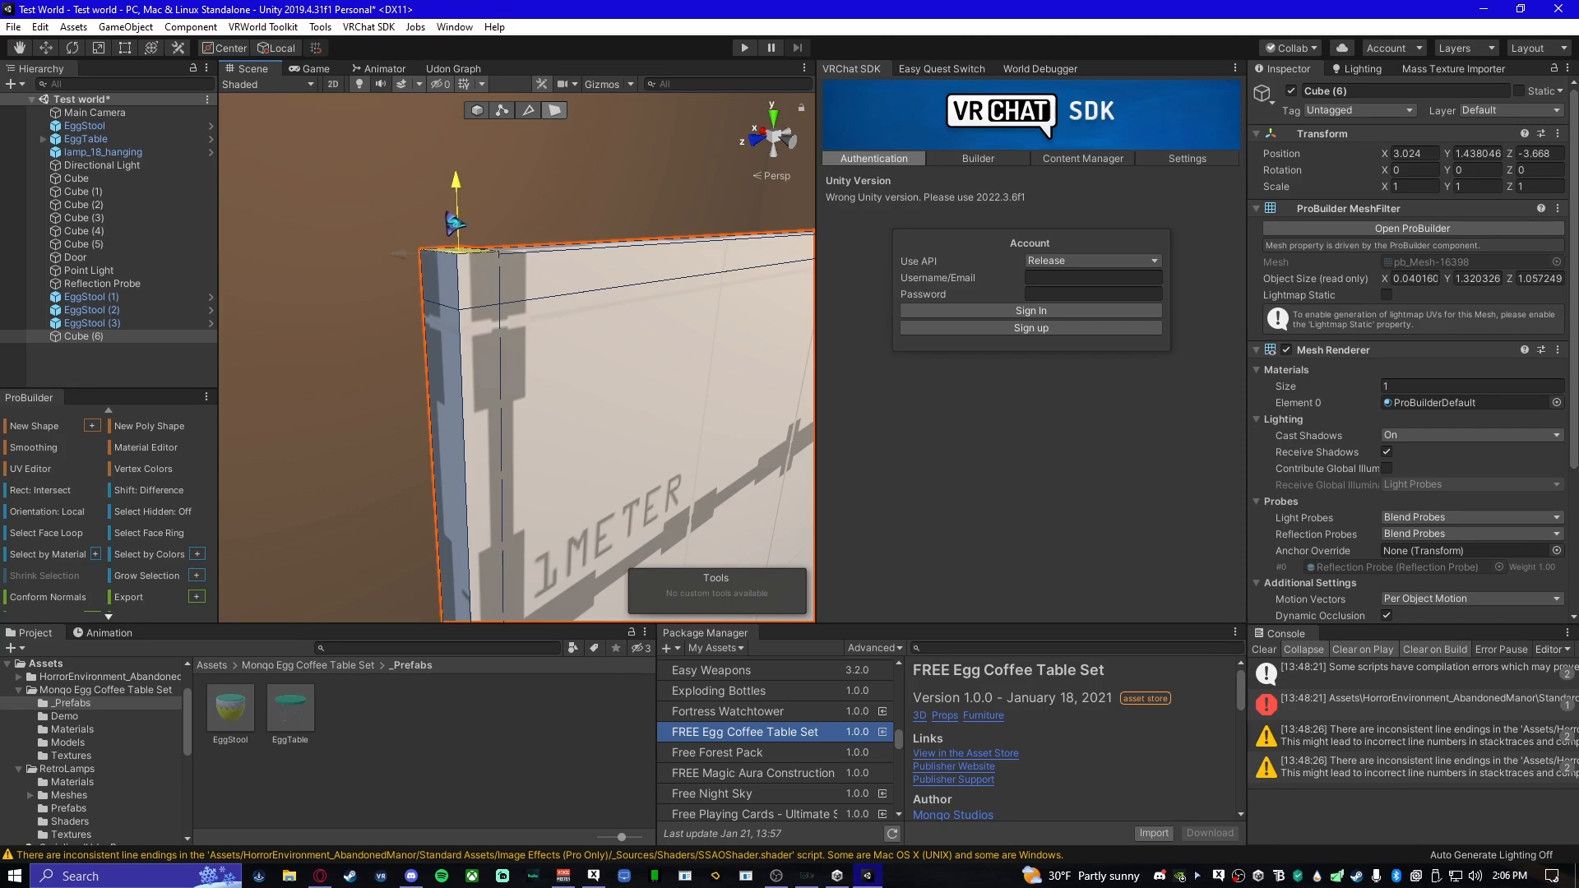
right_drag(492, 297, 457, 320)
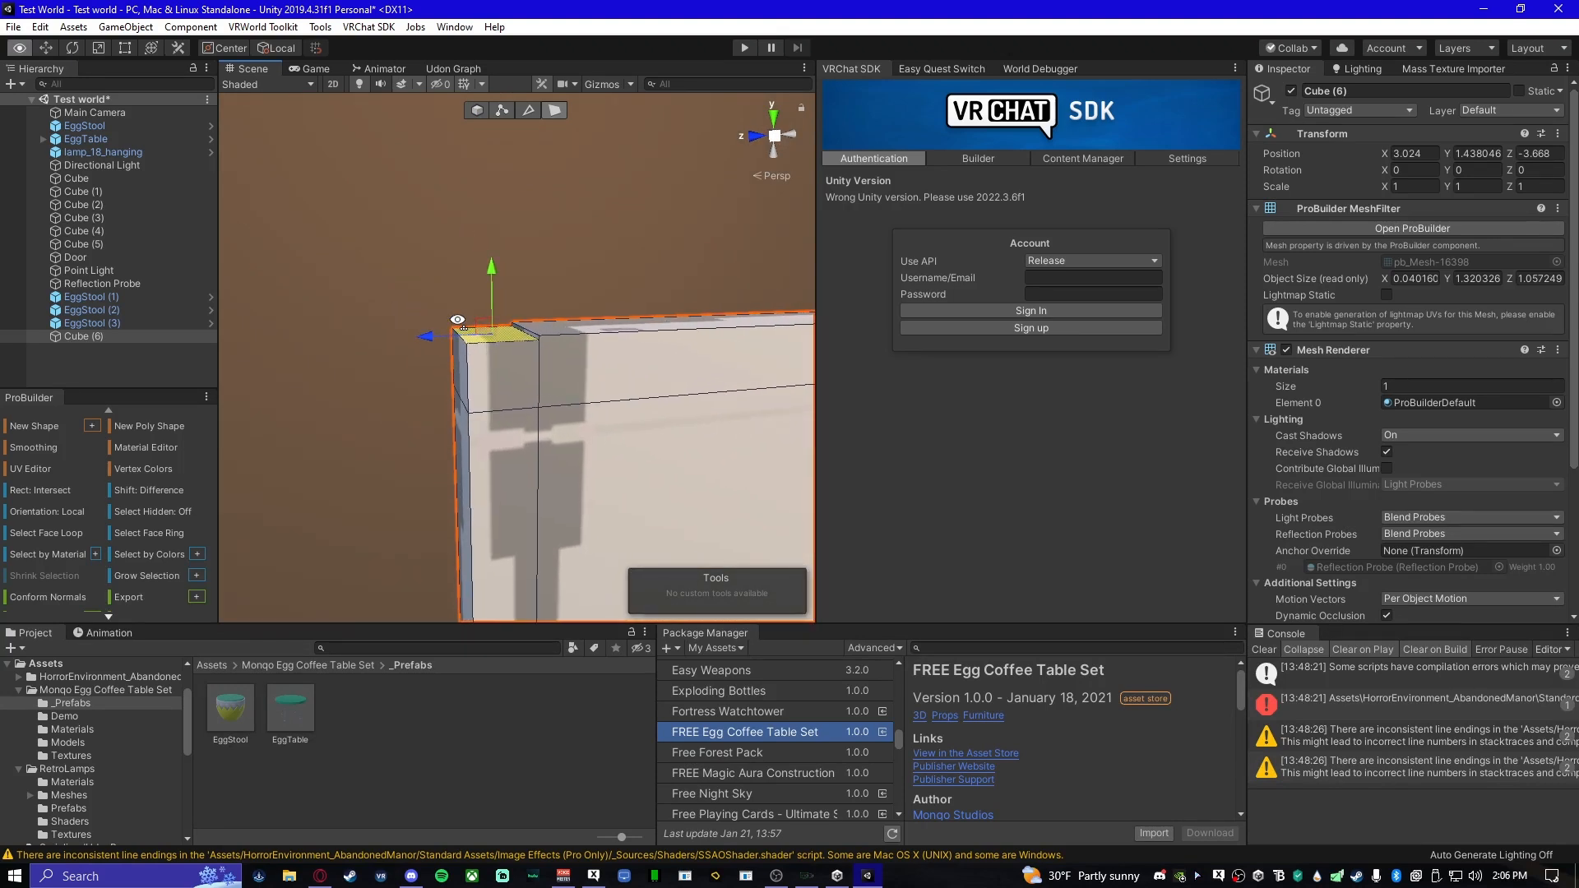
drag(488, 271, 490, 296)
drag(490, 296, 489, 311)
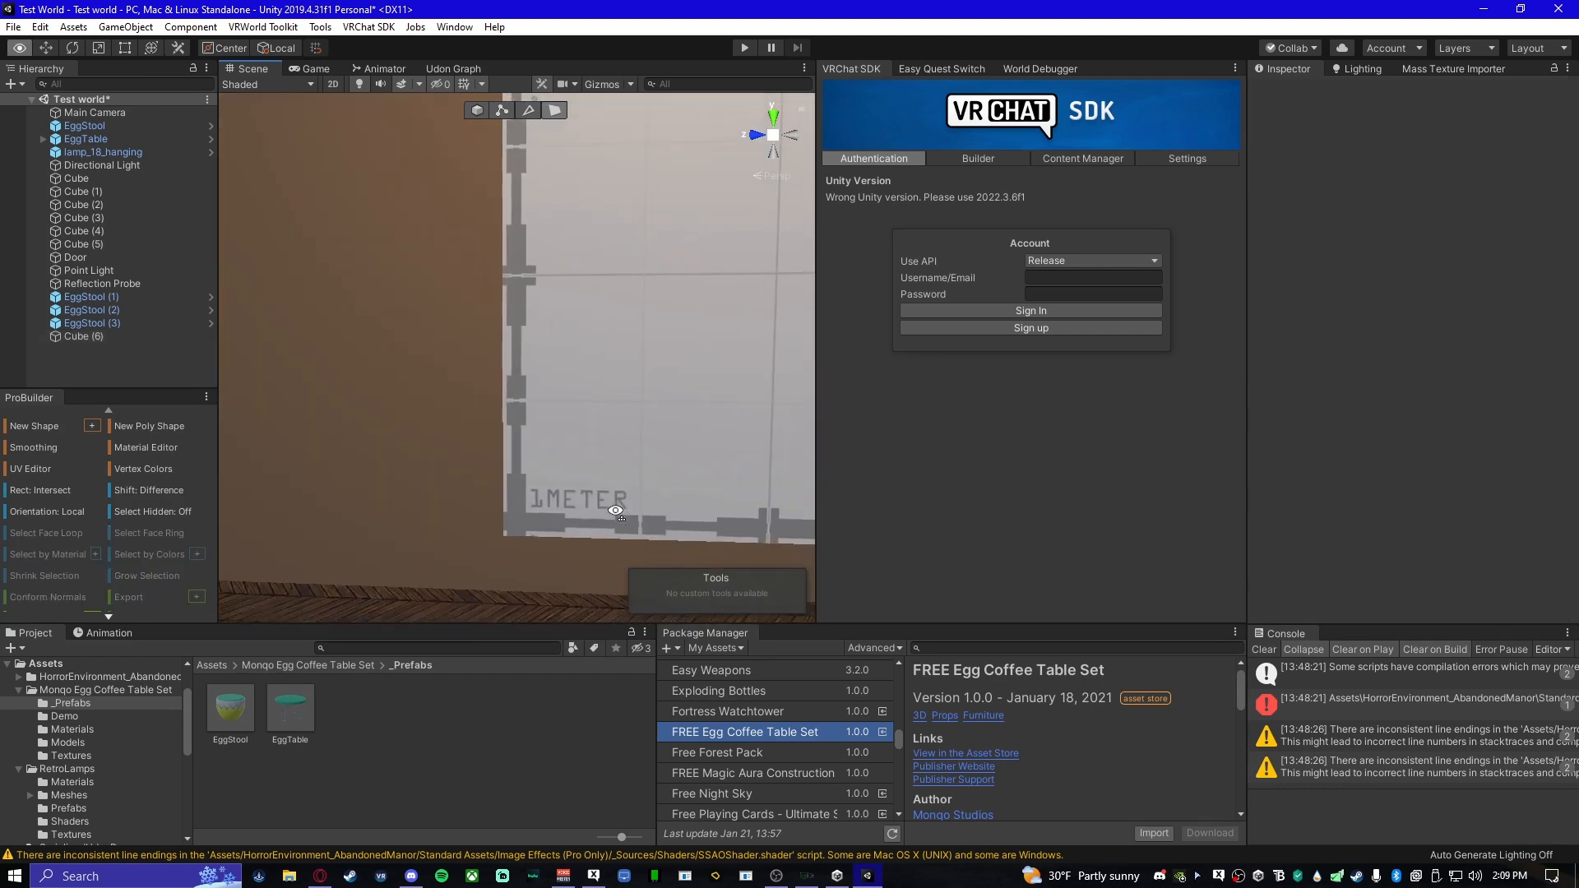
Select all the narrow border faces and corner faces around the panel's front side
right_drag(637, 549, 567, 528)
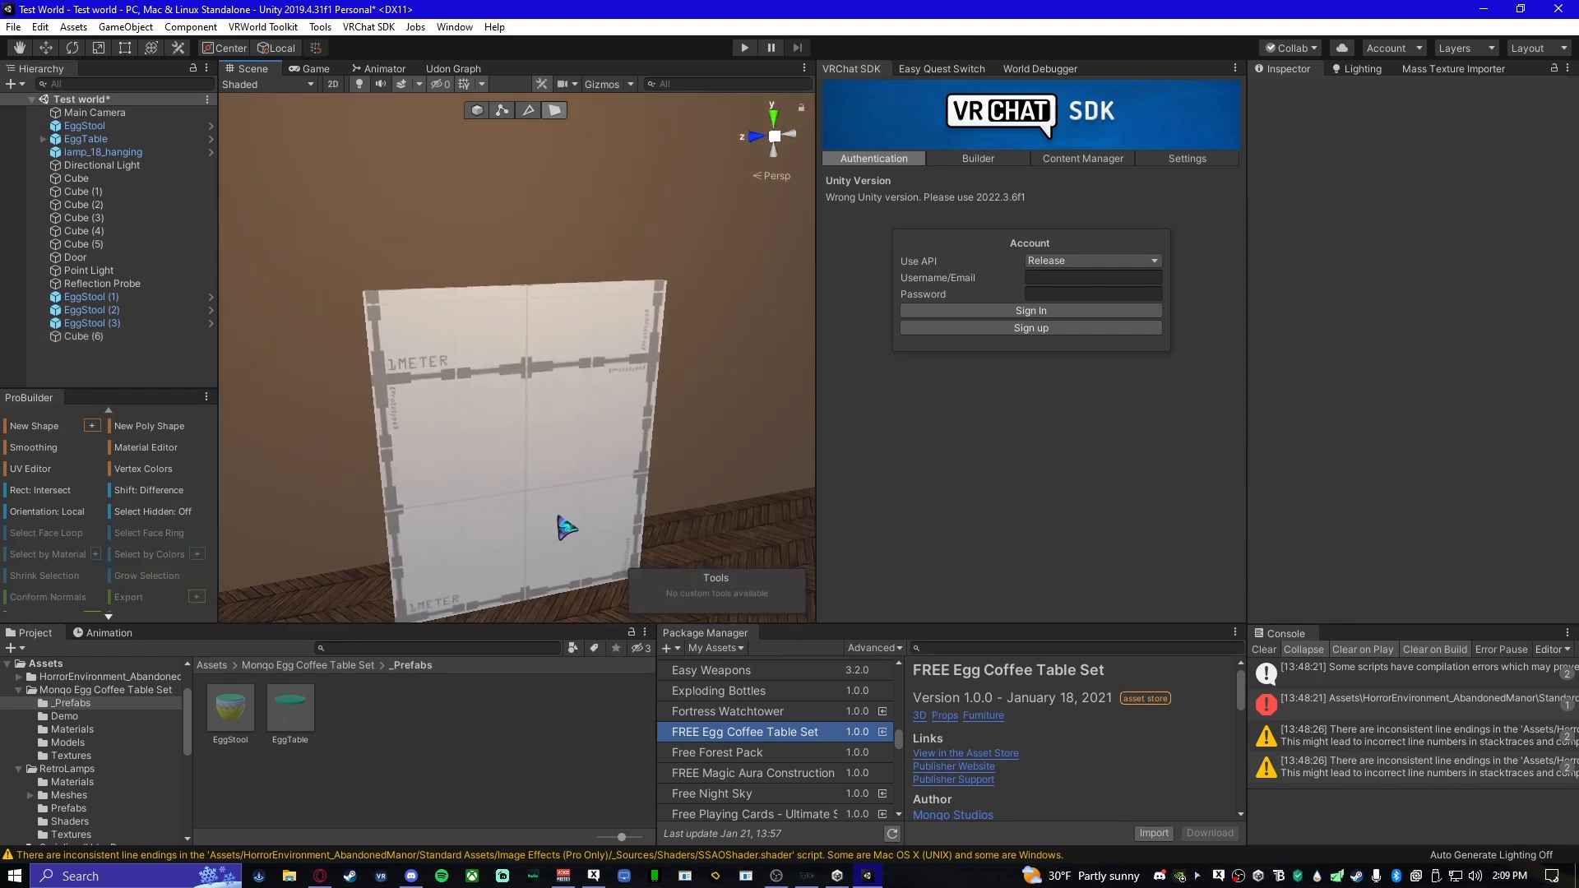
right_drag(560, 459, 610, 411)
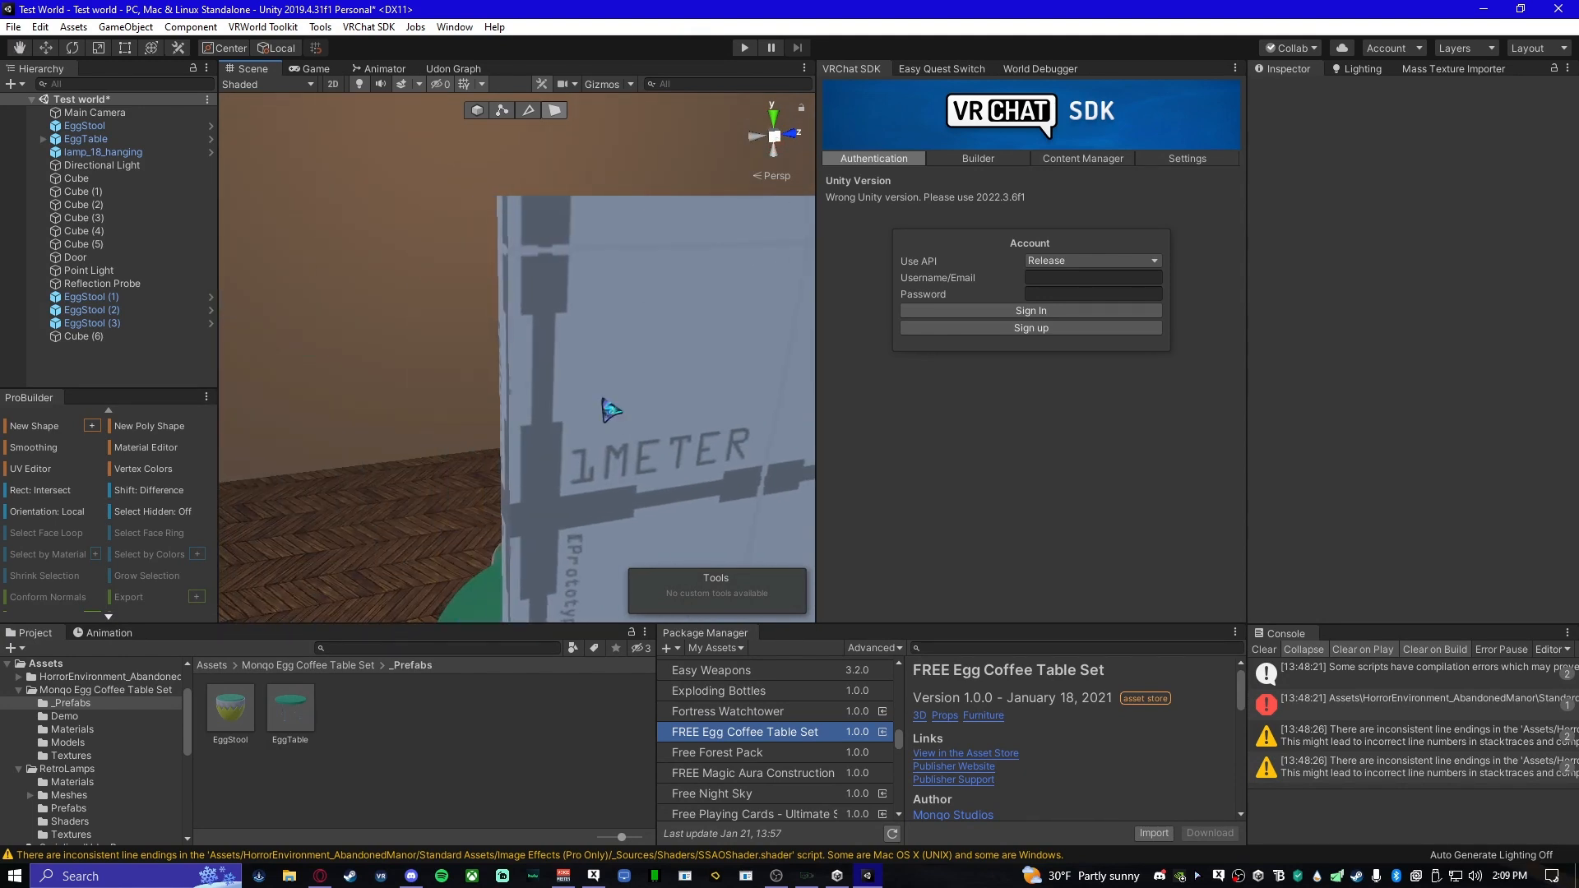
right_drag(515, 372, 407, 444)
click(407, 444)
right_drag(512, 426, 534, 395)
click(536, 396)
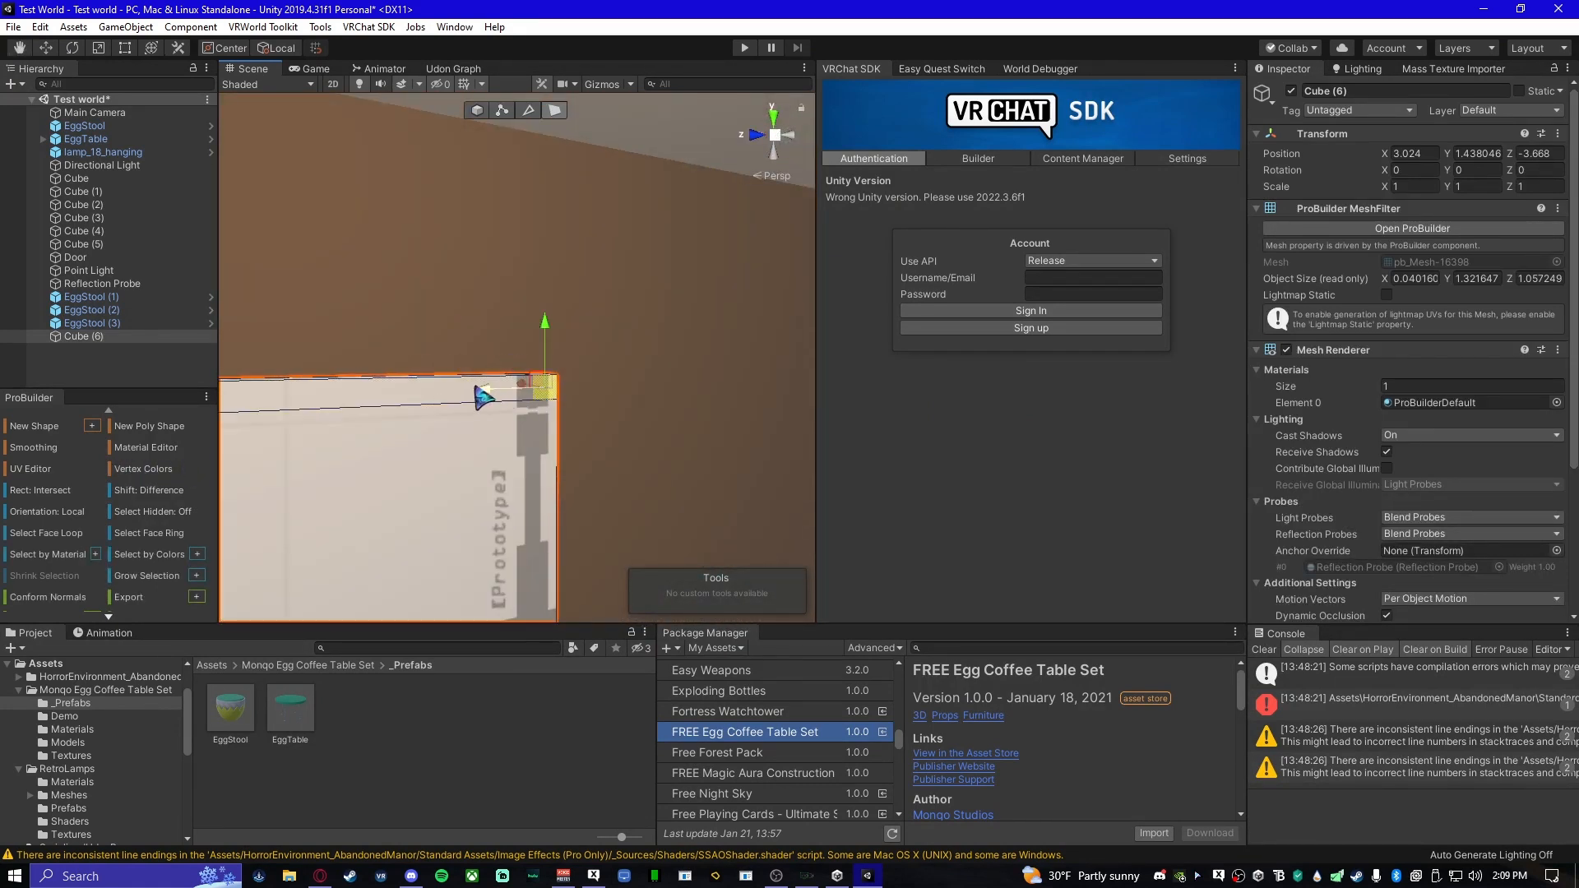
shift+click(446, 389)
shift+click(549, 456)
right_drag(549, 456, 539, 415)
shift+click(465, 511)
right_drag(453, 508, 527, 512)
key(a)
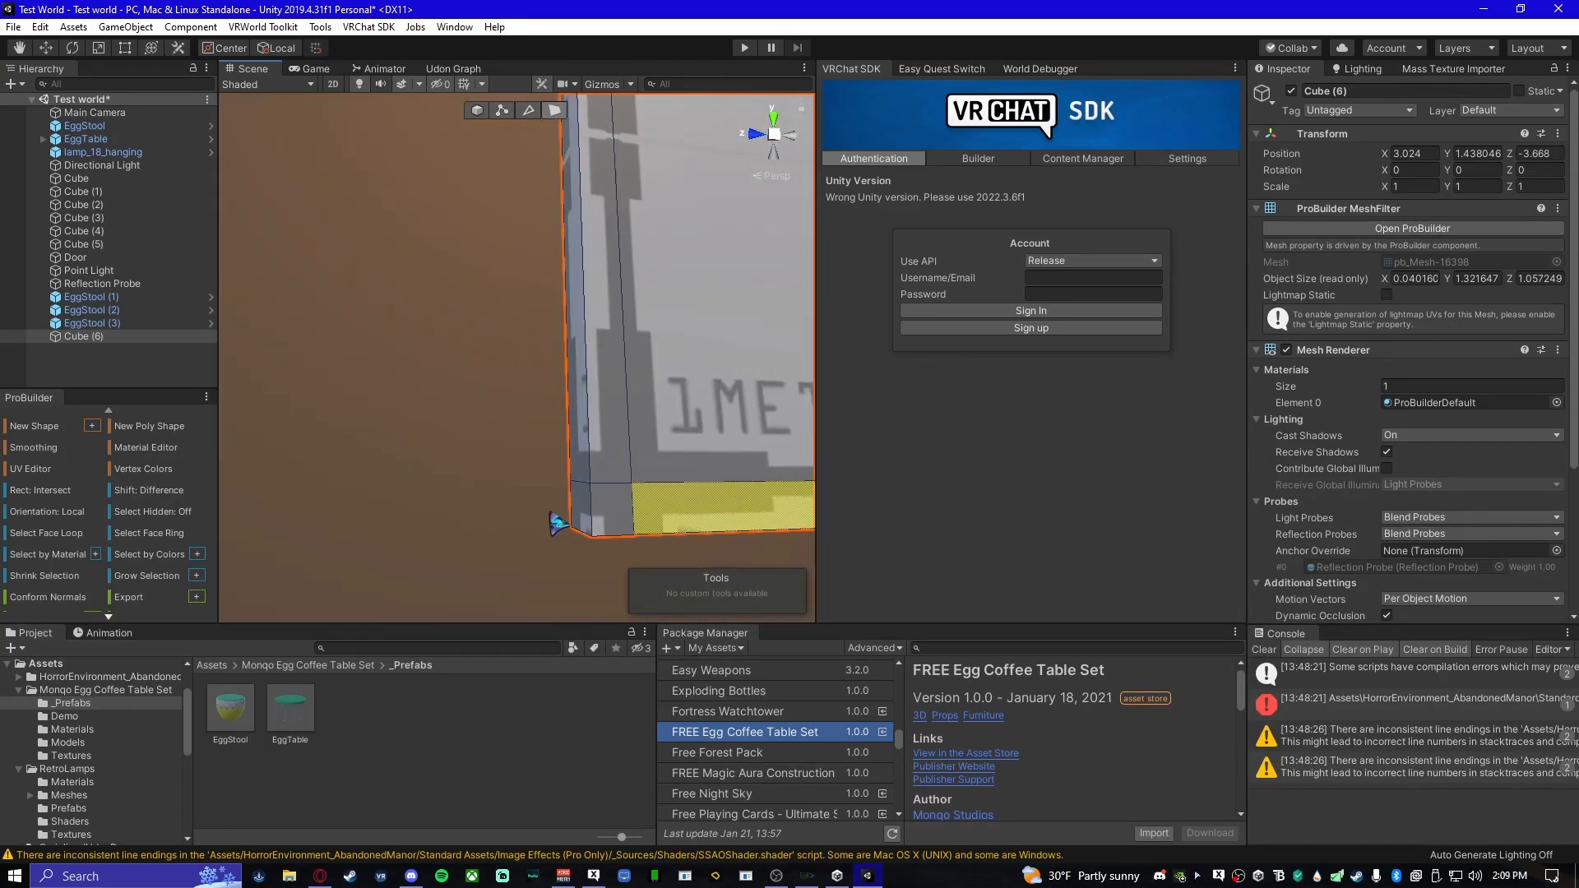
shift+click(599, 513)
shift+click(606, 440)
right_drag(605, 440, 421, 496)
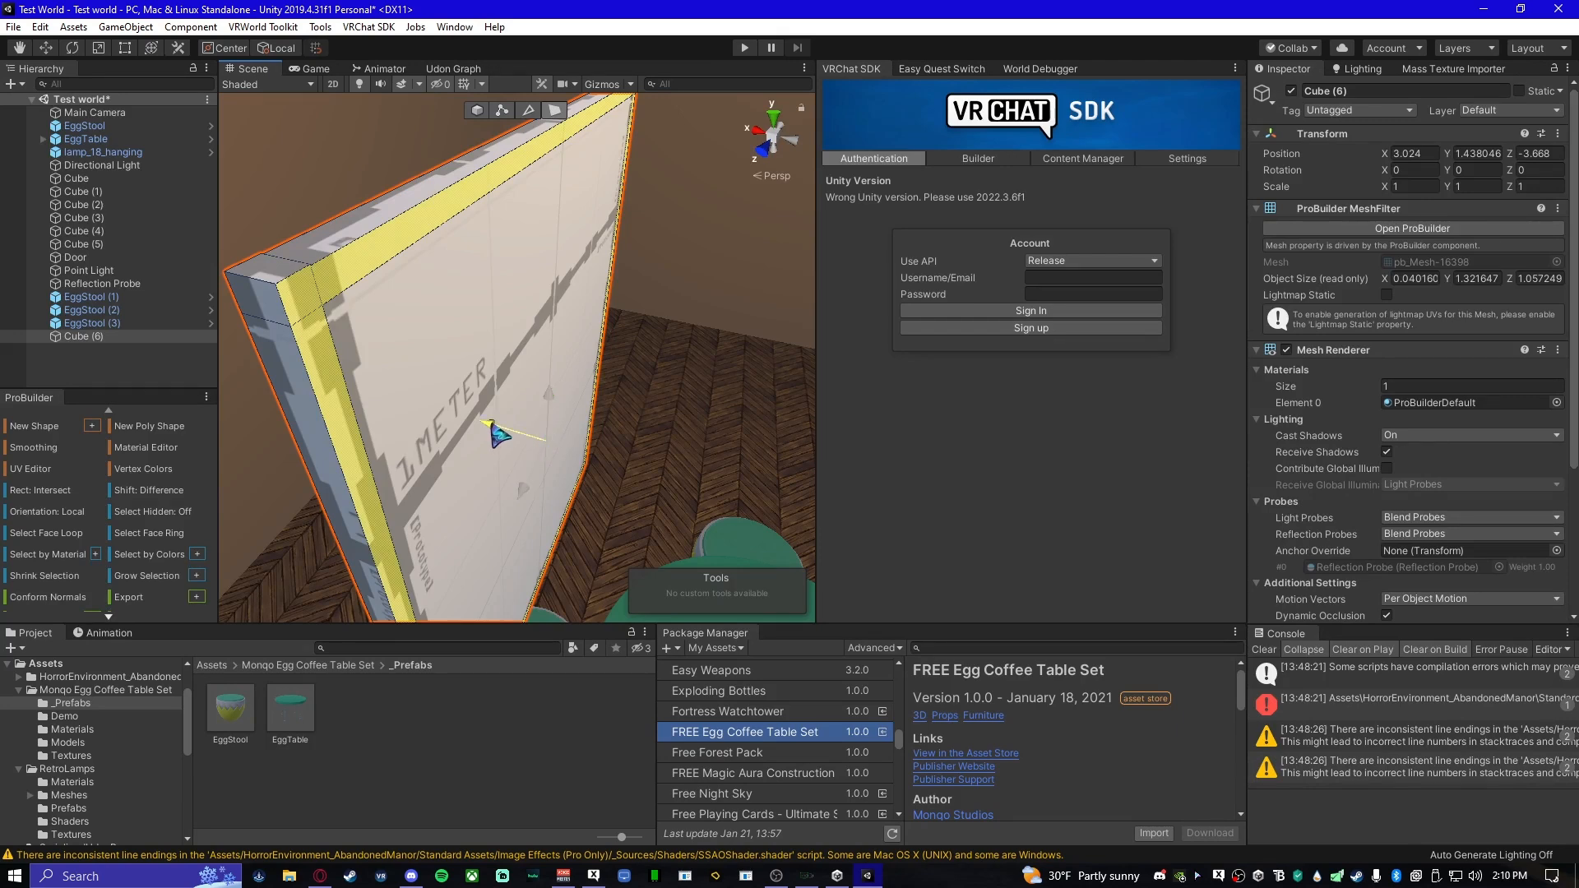
Extrude the selected front border faces outward into a raised frame, for a total panel thickness of about 0.056
drag(493, 430, 499, 432)
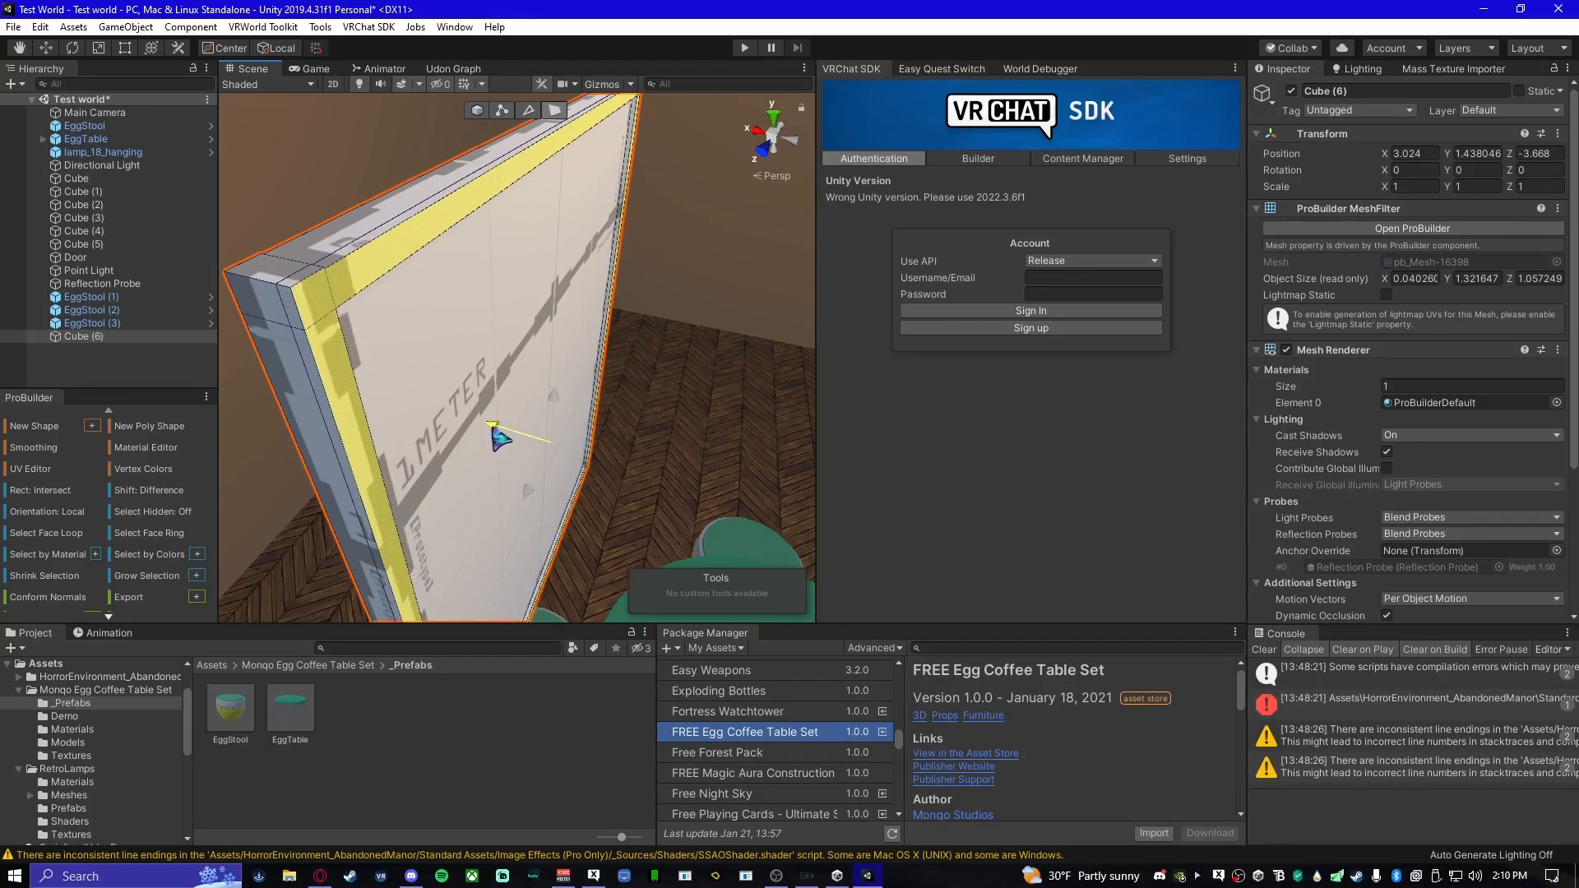
right_drag(513, 460, 505, 509)
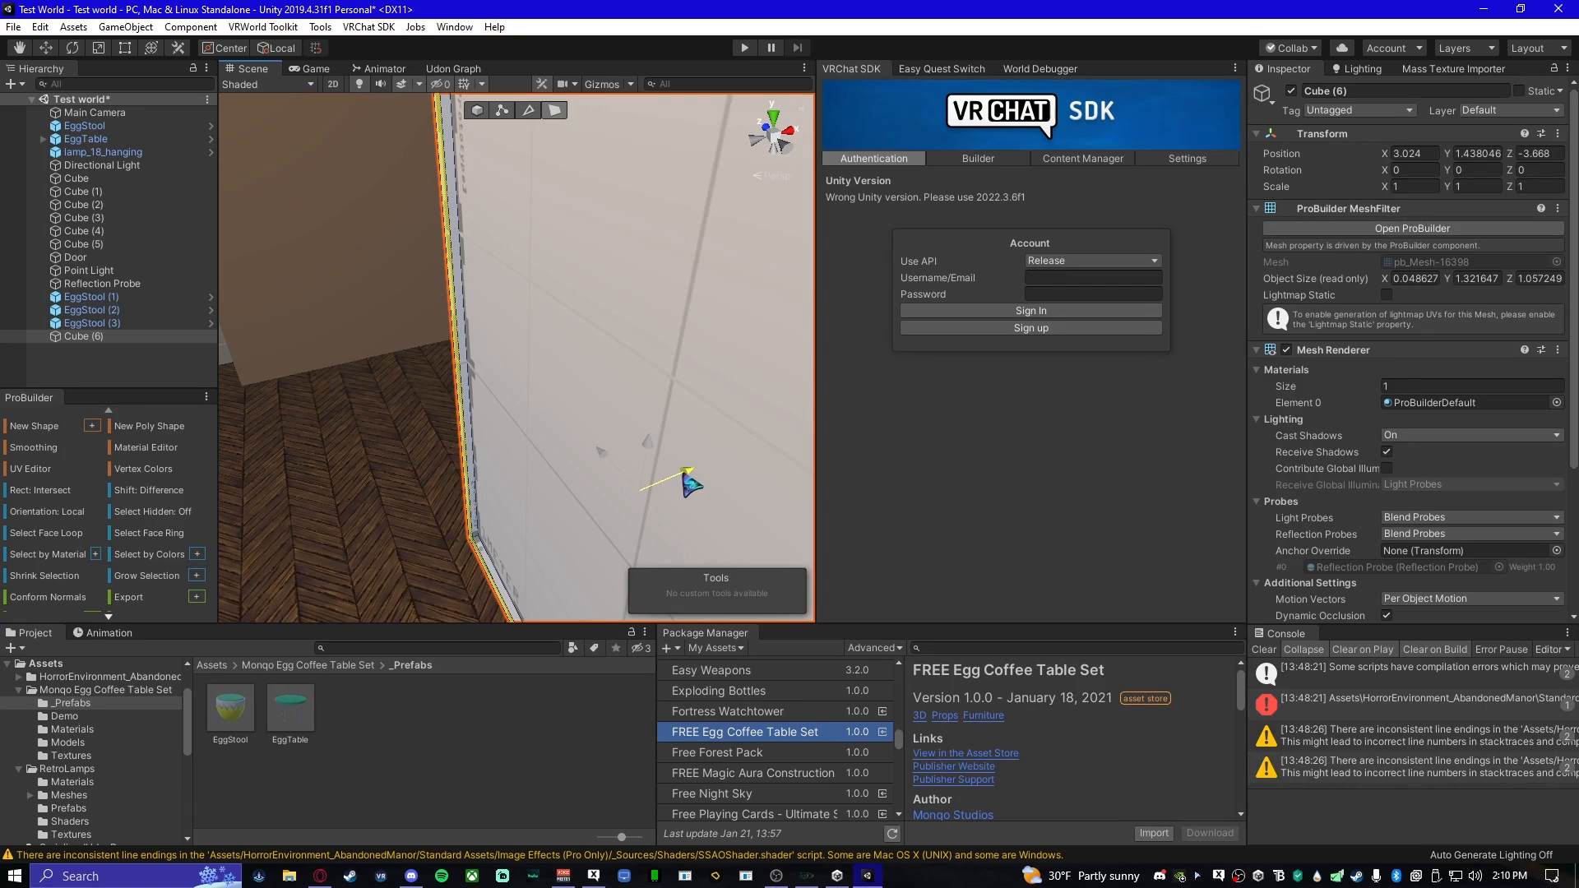
drag(685, 476, 693, 474)
right_drag(693, 474, 522, 514)
mouse_move(510, 500)
mouse_down()
mouse_move(521, 515)
mouse_move(512, 503)
mouse_up()
right_drag(513, 503, 380, 555)
key(d)
key(s)
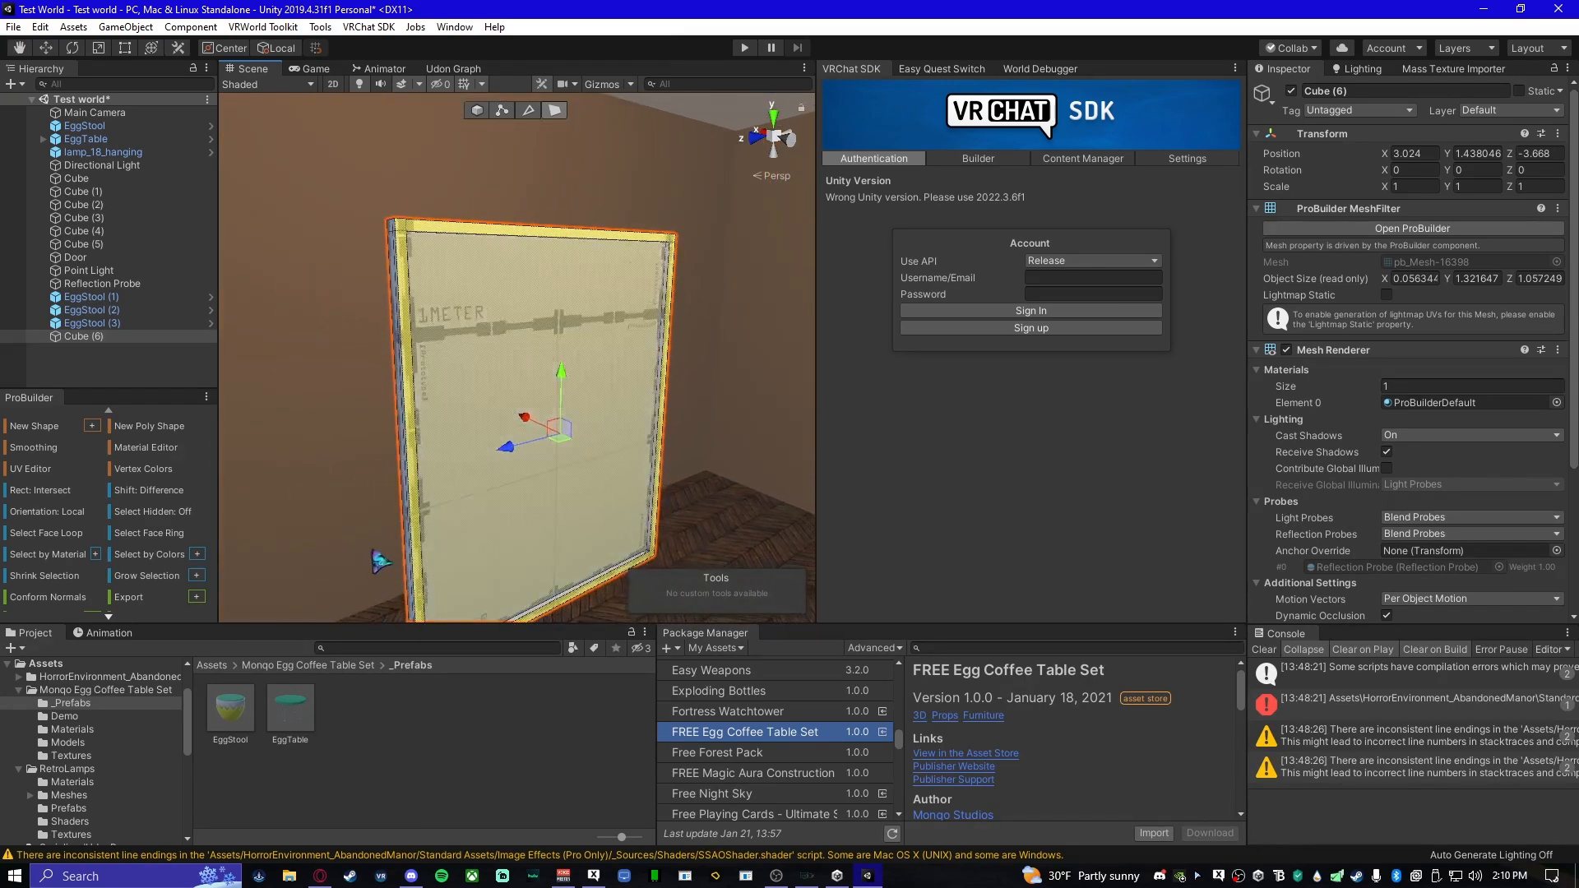
Switch from face editing to whole-object selection for the panel and show the root Assets folder
click(477, 110)
right_drag(511, 293, 623, 354)
key(a)
key(e)
right_drag(588, 453, 561, 510)
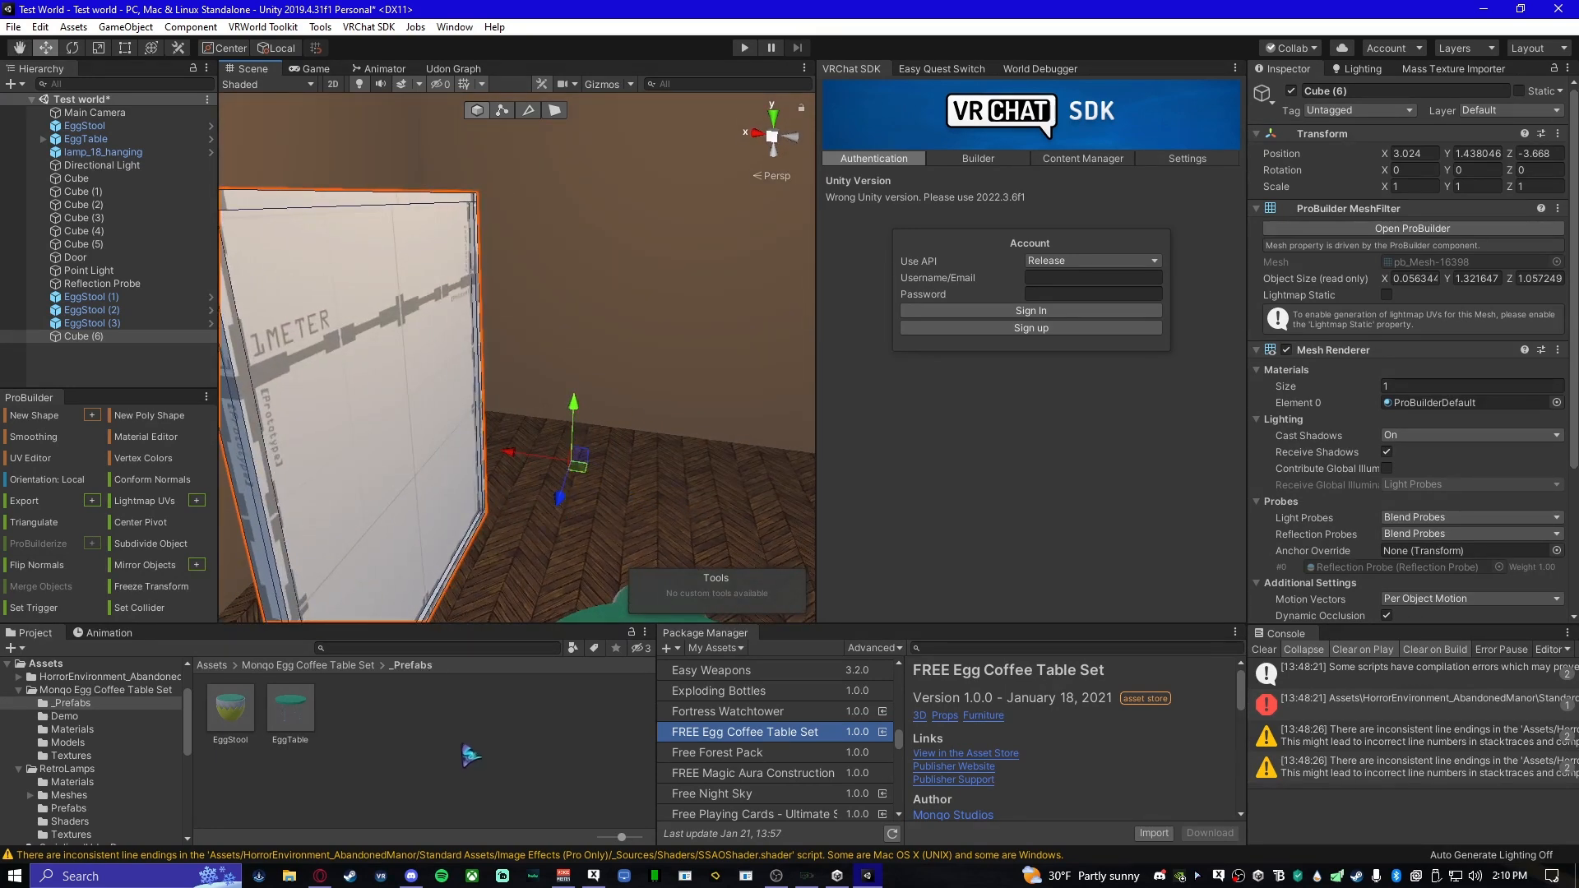
right_drag(539, 453, 498, 375)
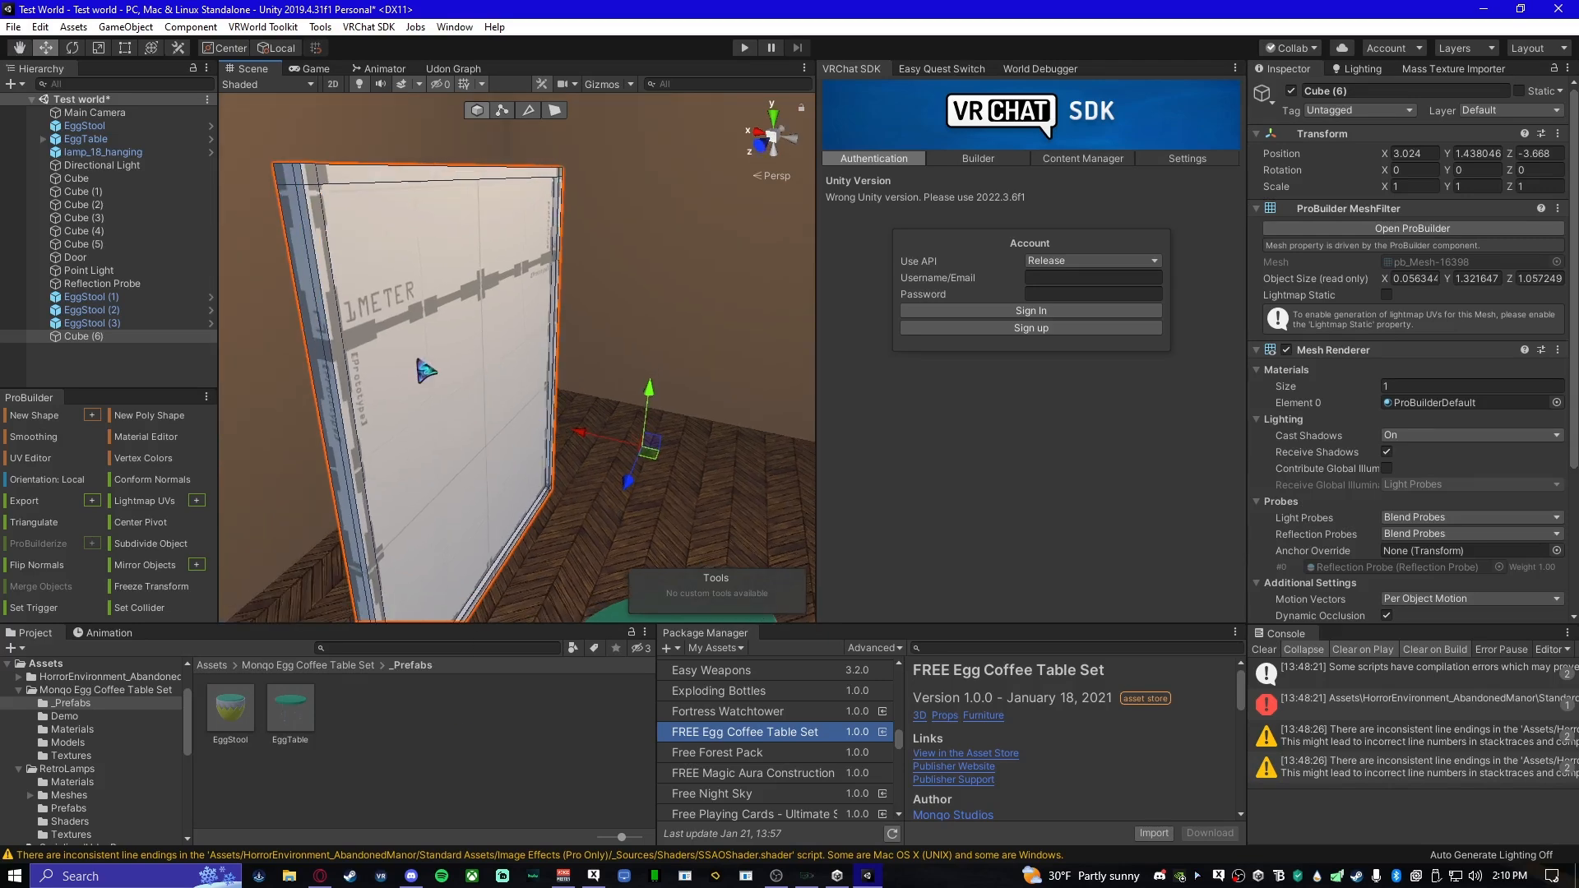
click(211, 665)
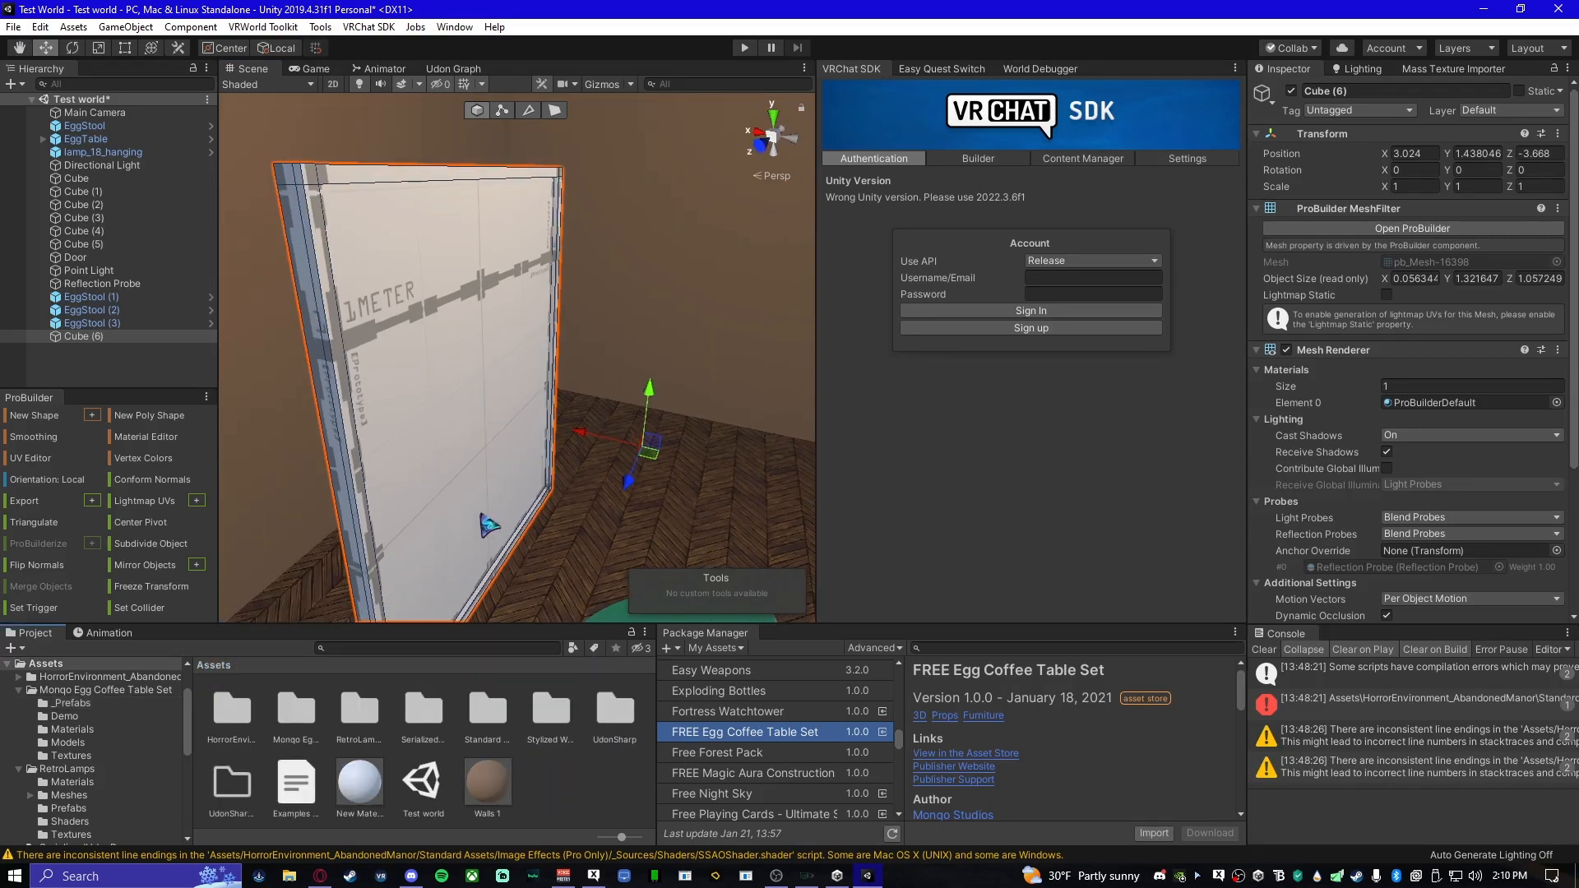
Move the framed panel along X to about 4.763, against the room's wall
right_drag(541, 514, 544, 431)
drag(544, 434, 339, 407)
right_drag(416, 523, 637, 457)
drag(613, 458, 481, 444)
right_drag(481, 444, 440, 434)
Duplicate the framed panel and move the copy further along the room to about X 1.874, Z -6.887
key(ctrl+d)
drag(421, 406, 663, 388)
right_drag(519, 405, 372, 453)
drag(321, 458, 374, 451)
drag(391, 384, 629, 429)
mouse_move(543, 436)
right_down()
mouse_move(657, 495)
mouse_move(512, 435)
right_up()
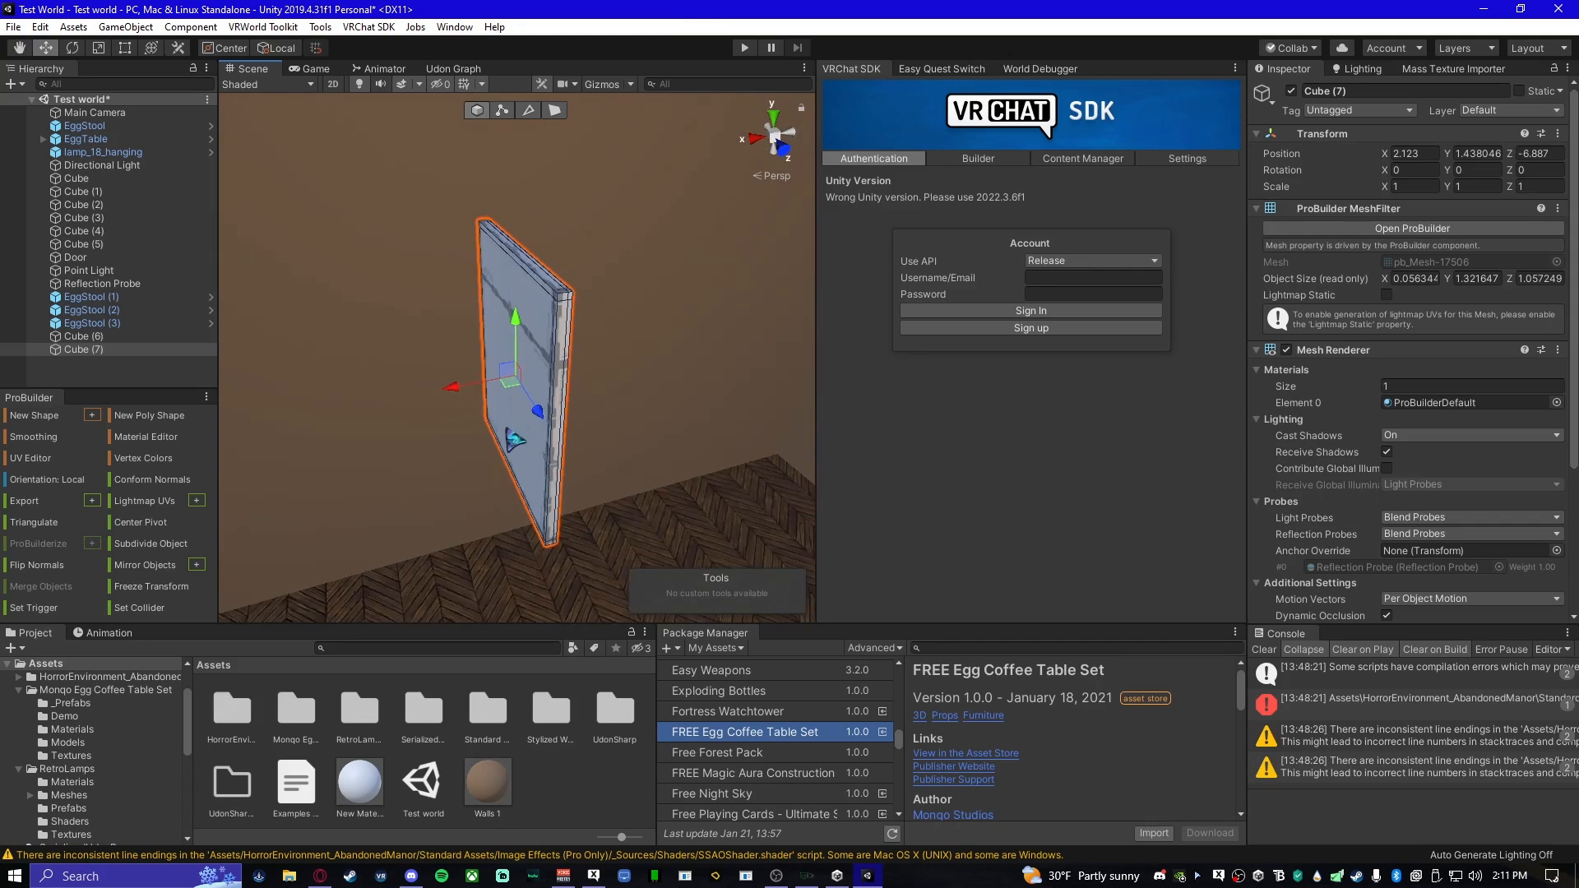
drag(452, 385, 499, 377)
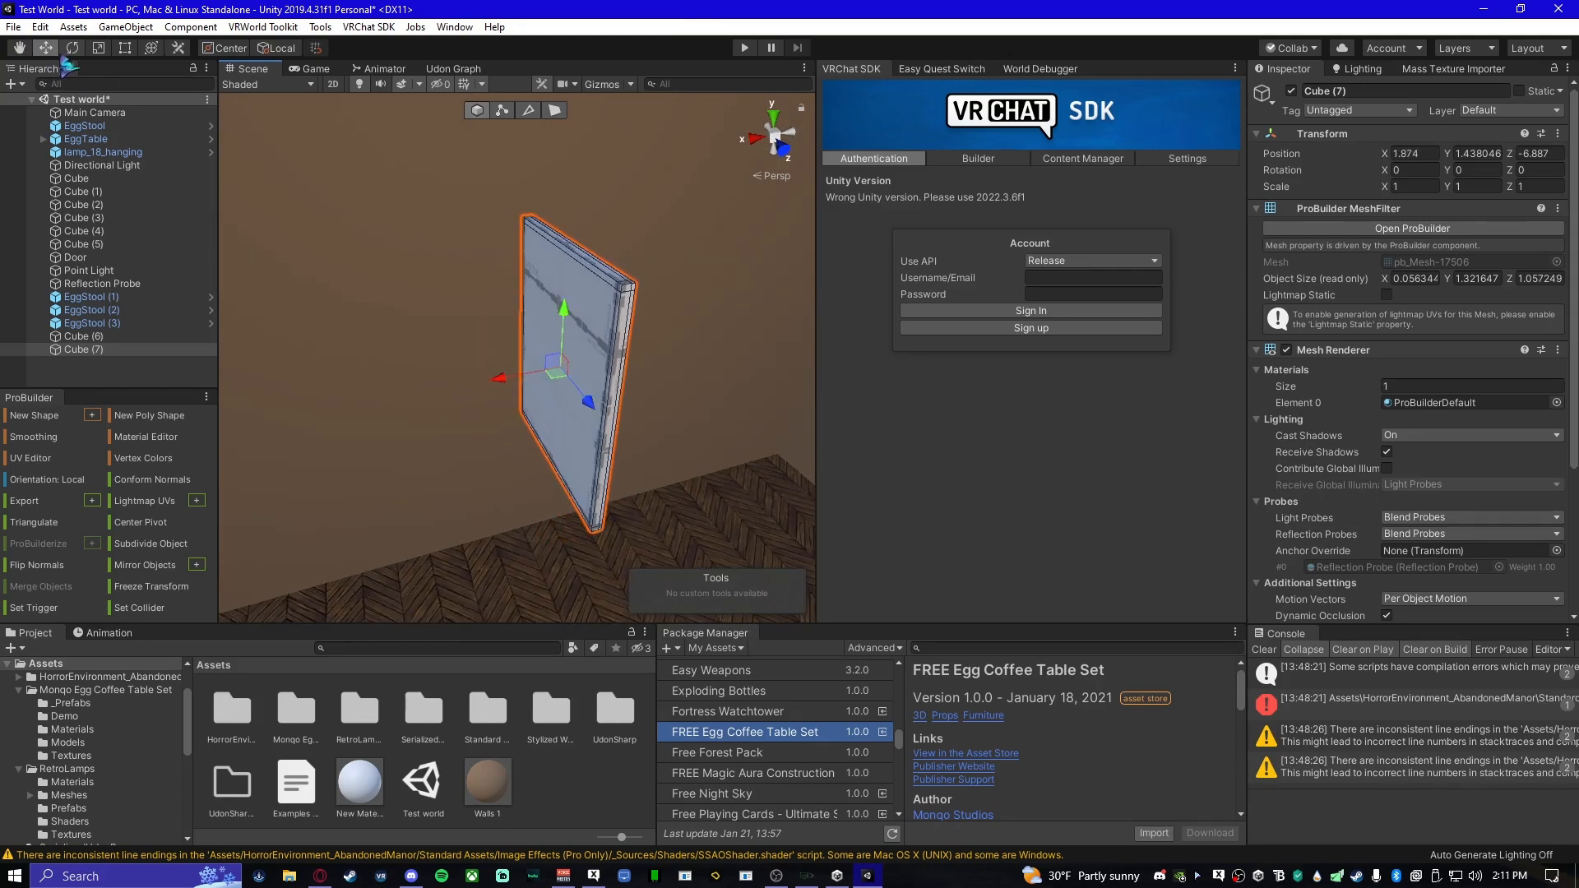
right_drag(652, 405, 730, 445)
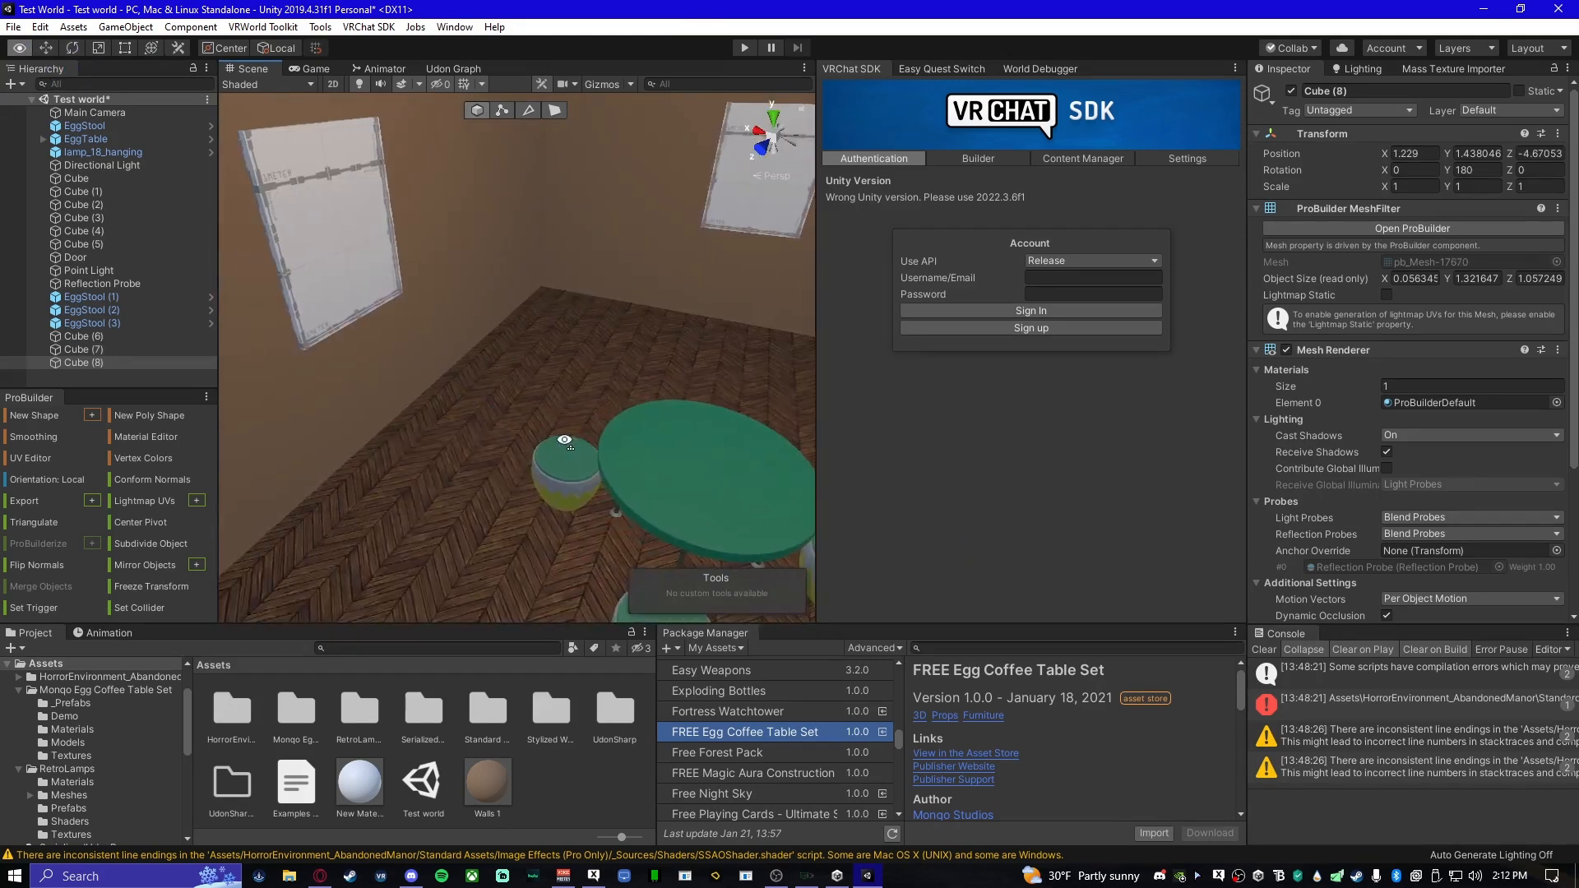
Create a new material in the Assets folder and name it Picture frame
right_drag(707, 436, 489, 399)
click(487, 339)
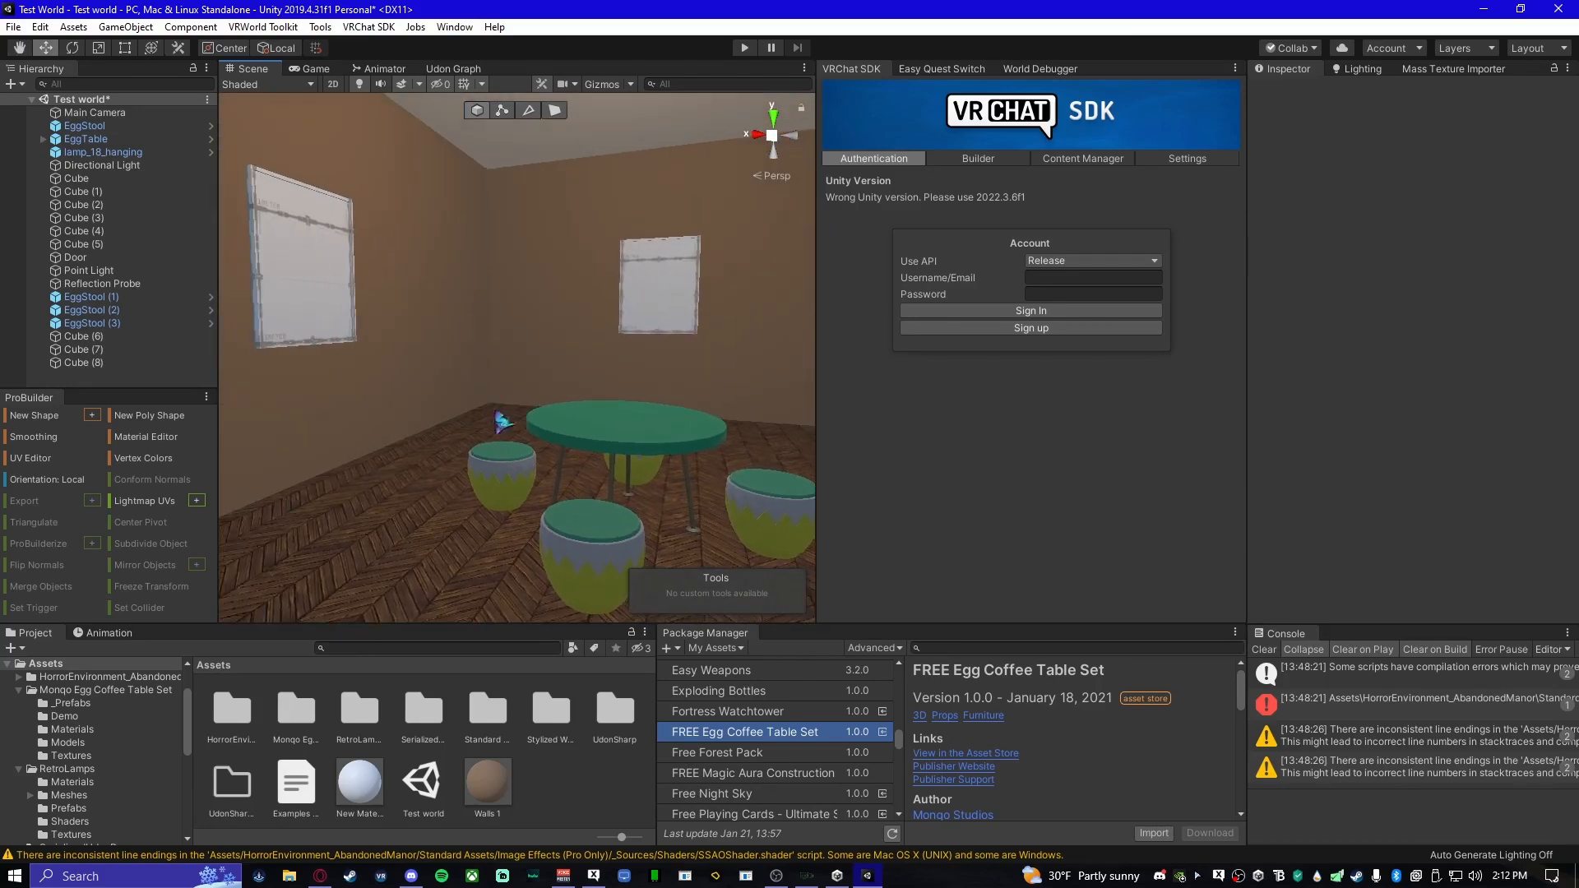
right_click(564, 774)
mouse_move(633, 344)
click(855, 420)
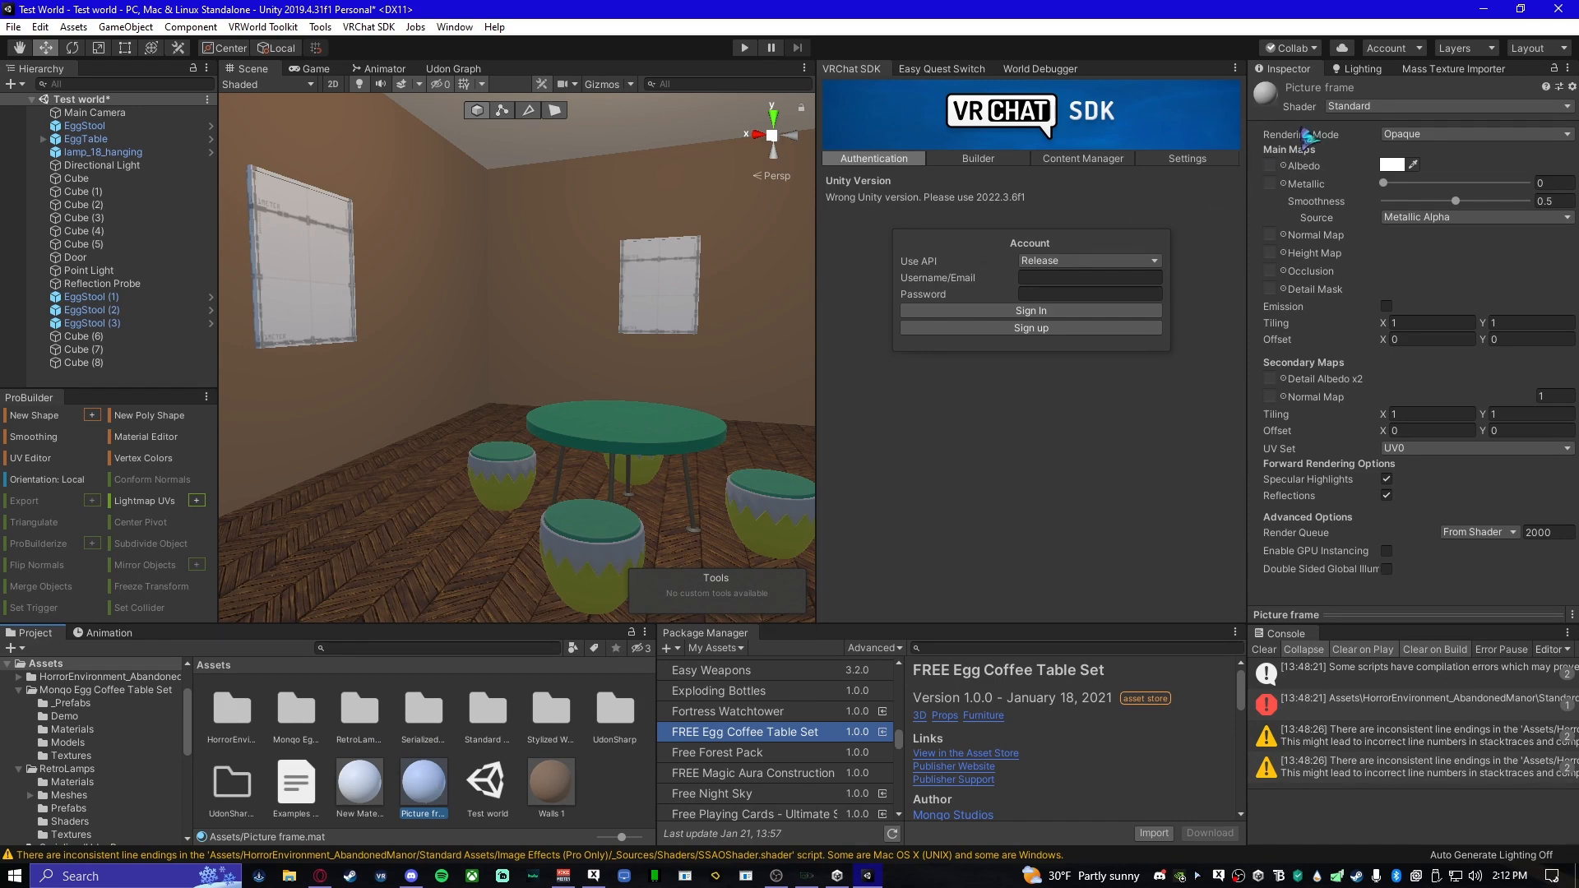
Set the Picture frame material's albedo color to black (000000)
click(1401, 167)
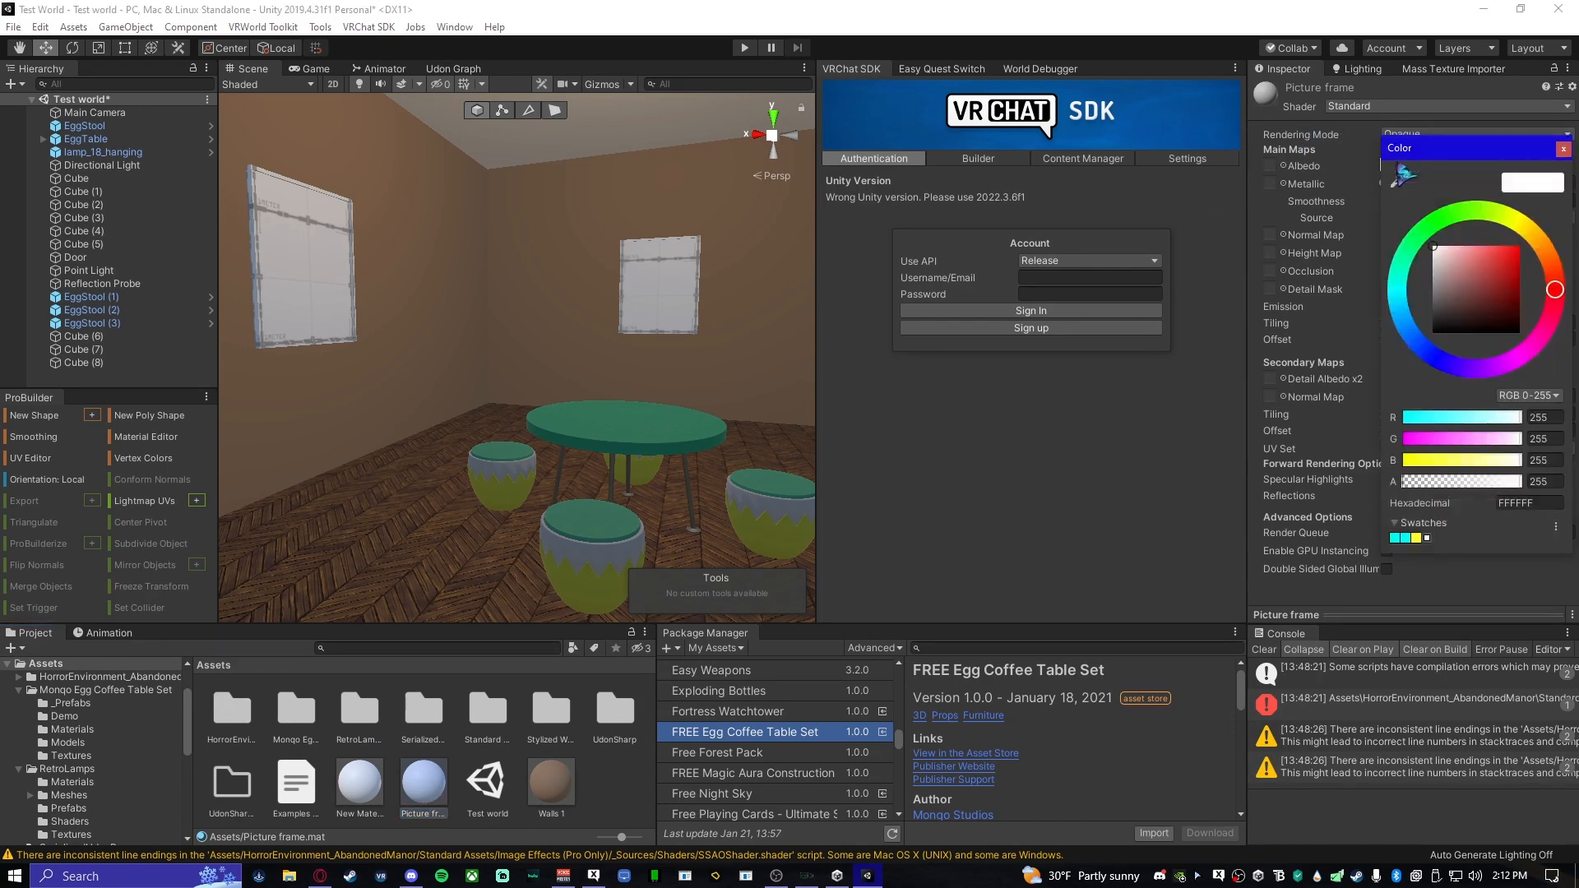
click(1443, 312)
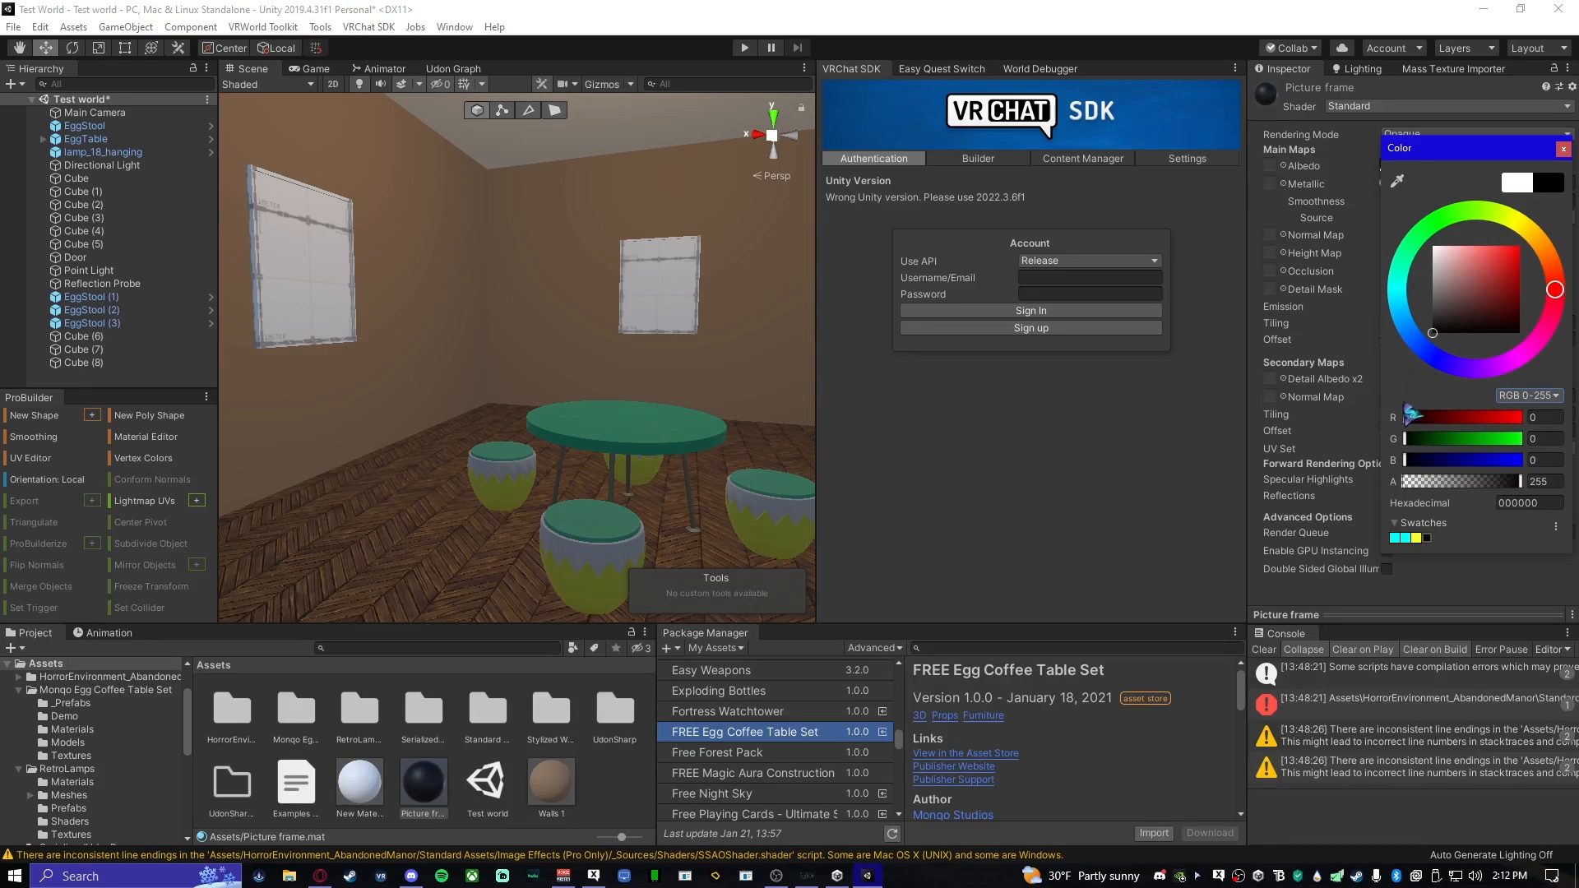
click(964, 475)
Select the front border faces and the inner rim faces of the first panel's frame in face mode
right_drag(526, 457, 497, 444)
key(w)
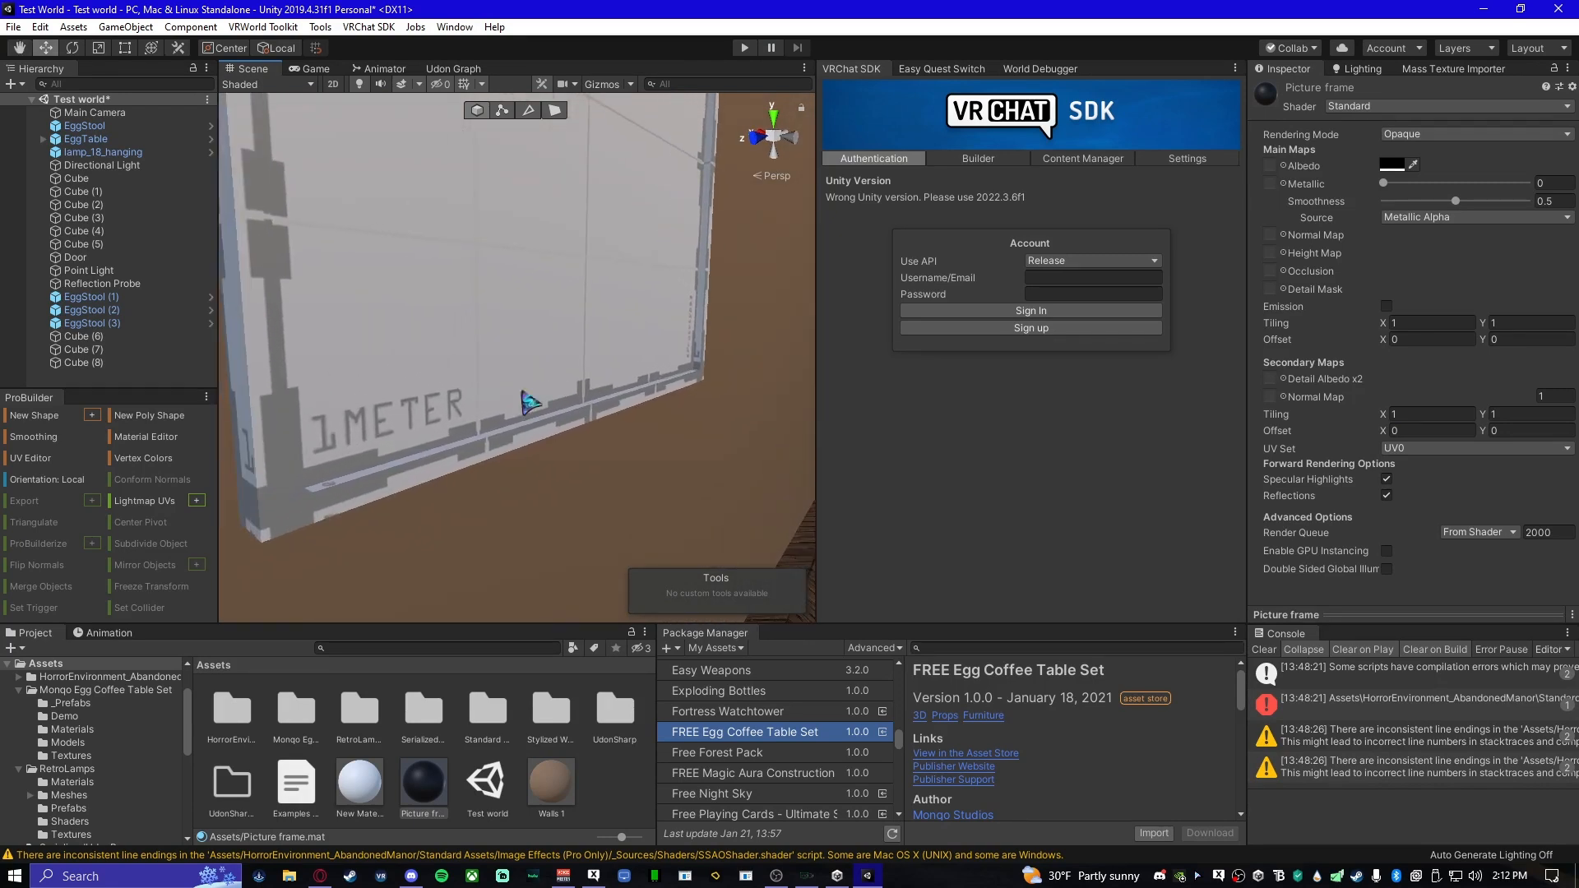
right_drag(509, 590, 391, 526)
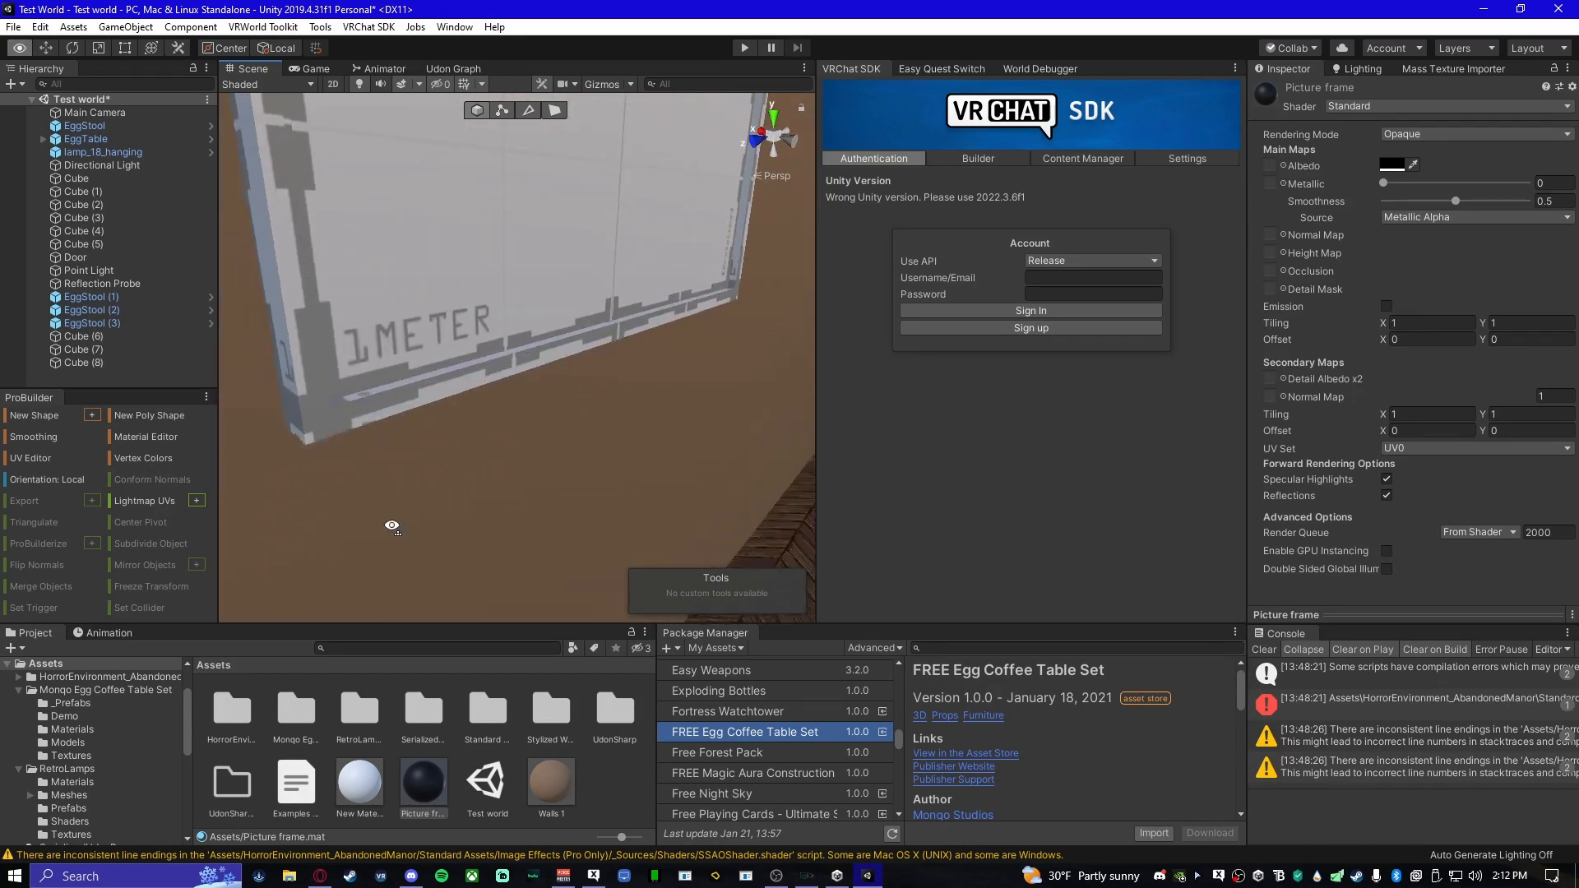
click(555, 110)
right_drag(529, 184, 517, 352)
click(517, 352)
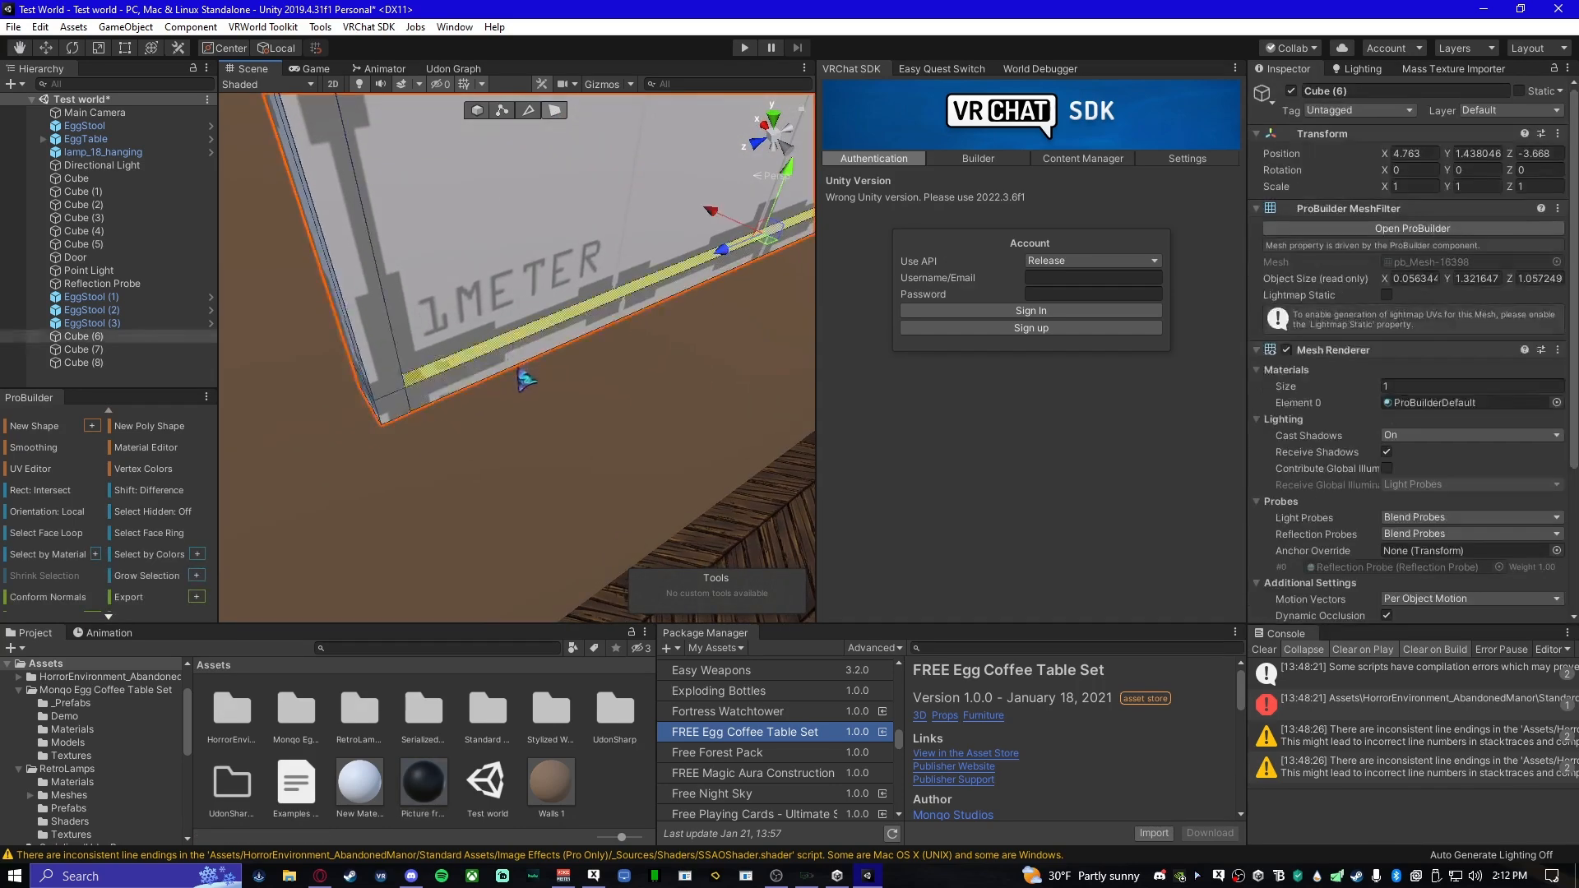
shift+click(397, 415)
shift+click(369, 366)
right_drag(369, 366, 406, 450)
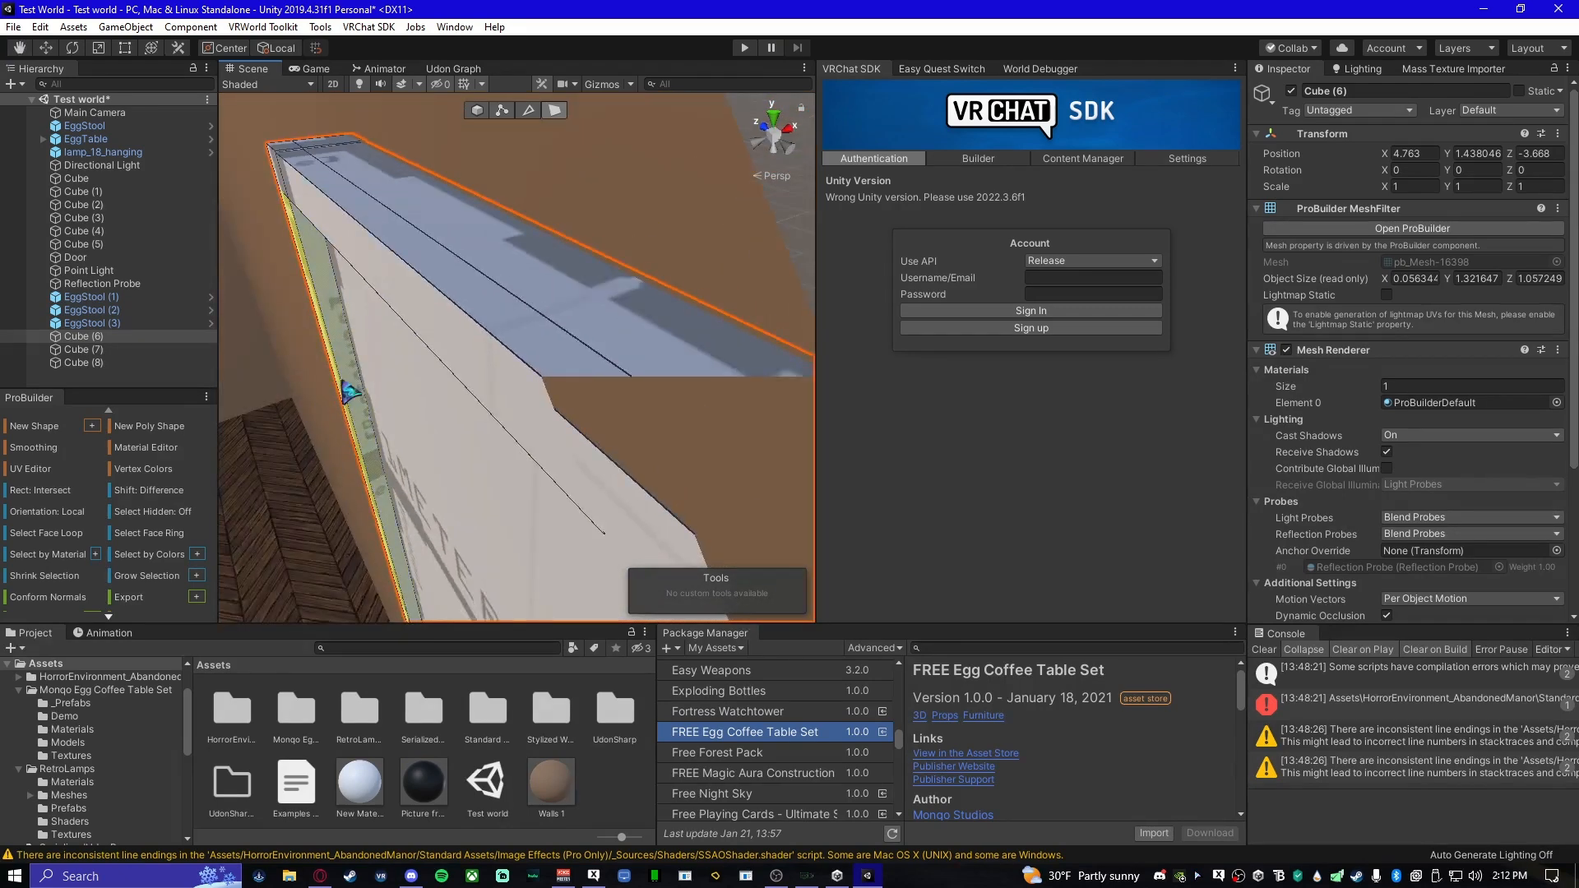
right_drag(347, 375, 500, 215)
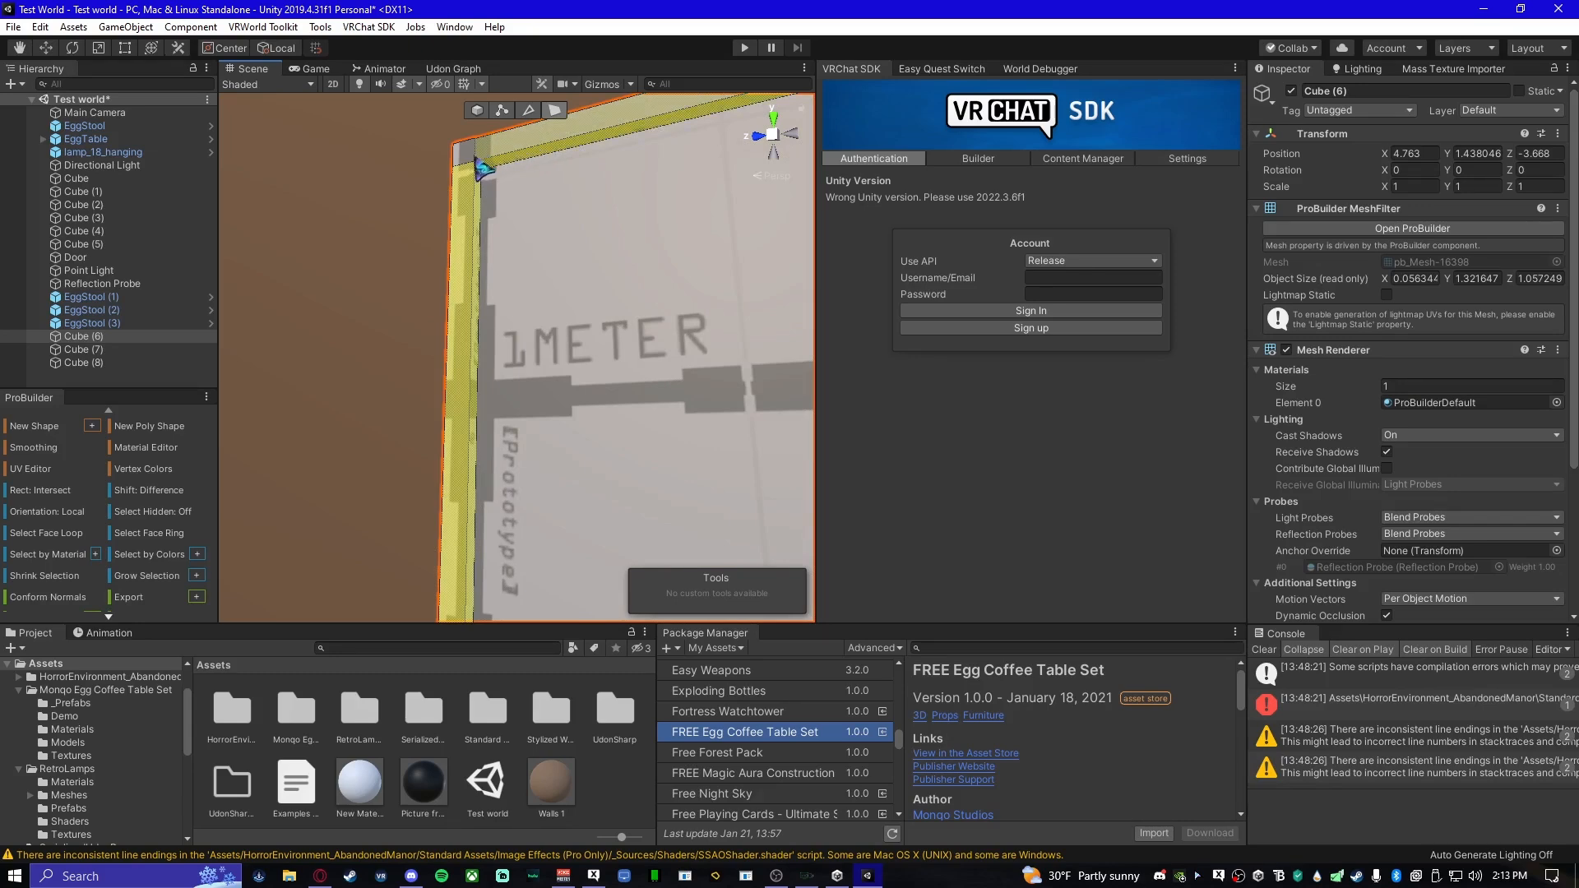
right_drag(422, 294, 475, 455)
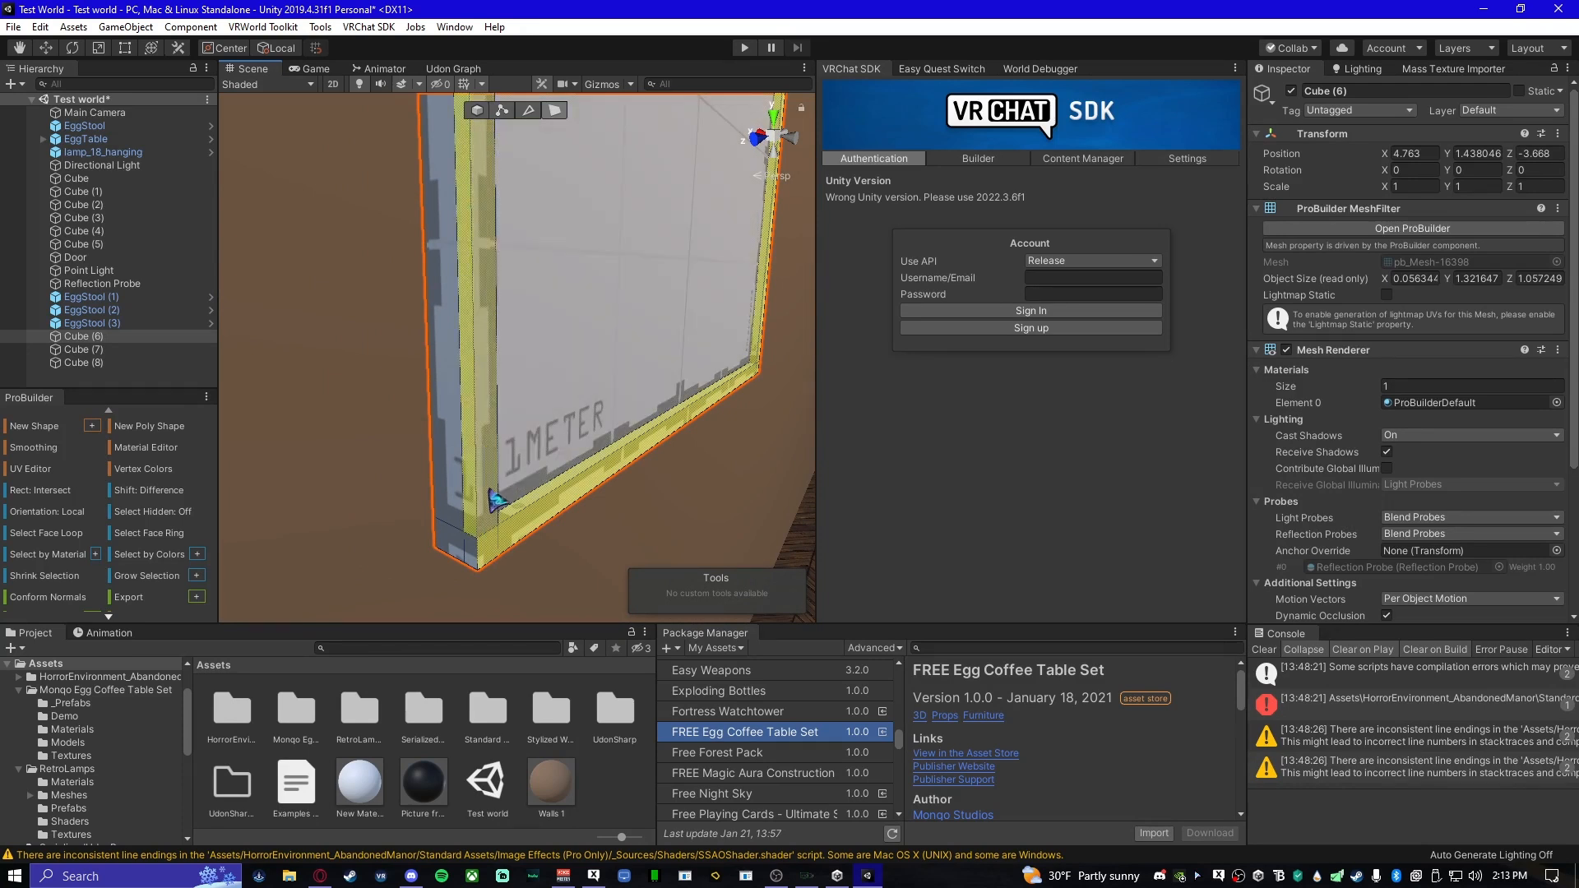
Add the frame's outer side strips and the small faces around its lower corner to the face selection
shift+click(444, 499)
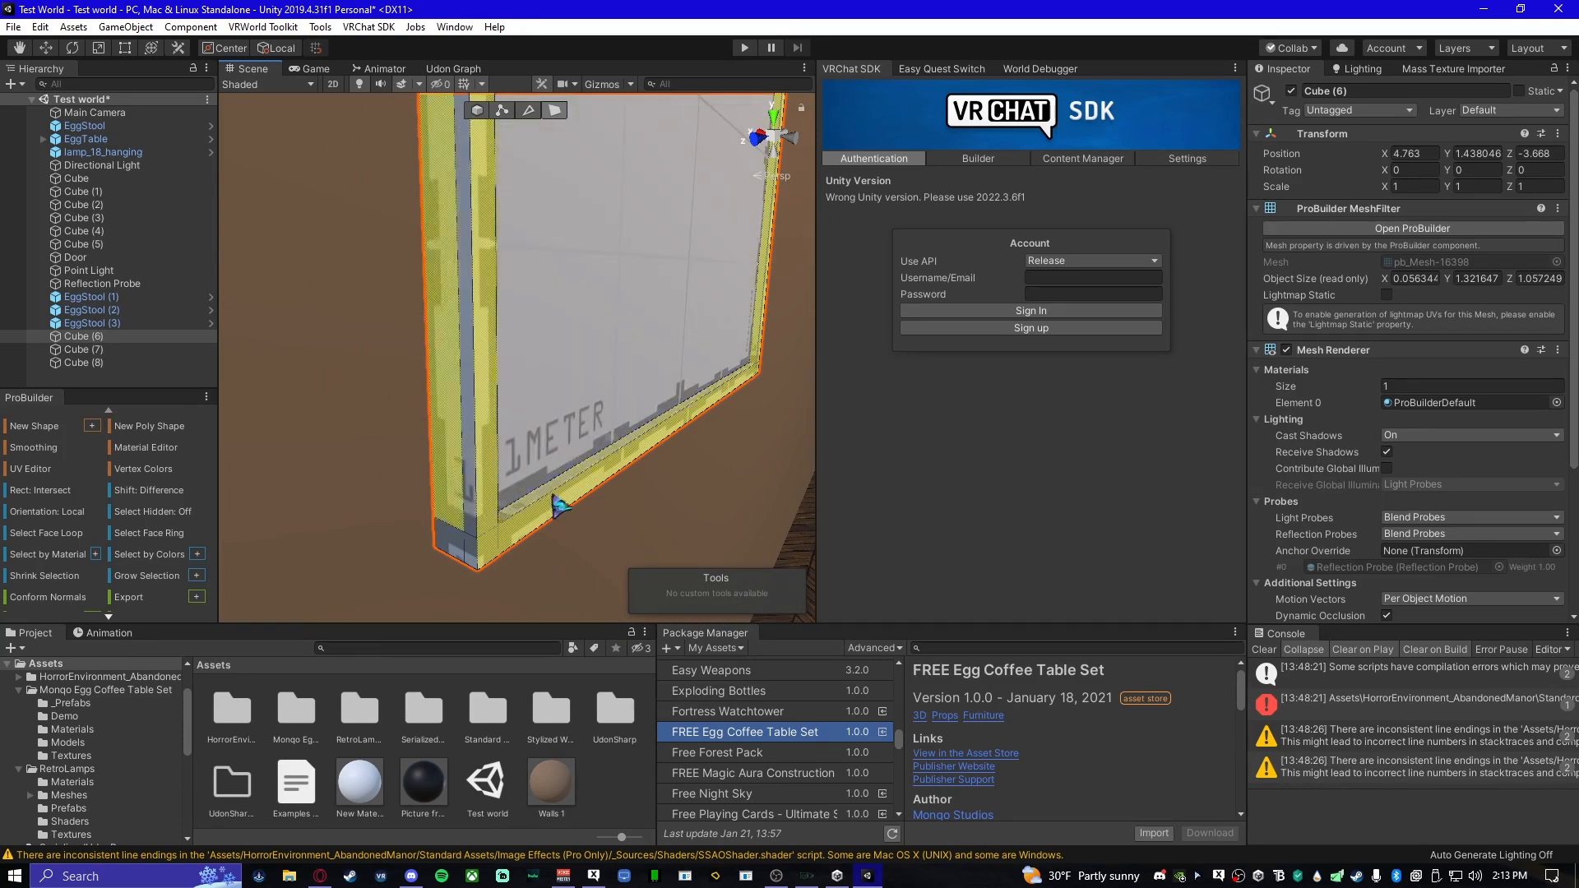
right_drag(562, 489, 646, 496)
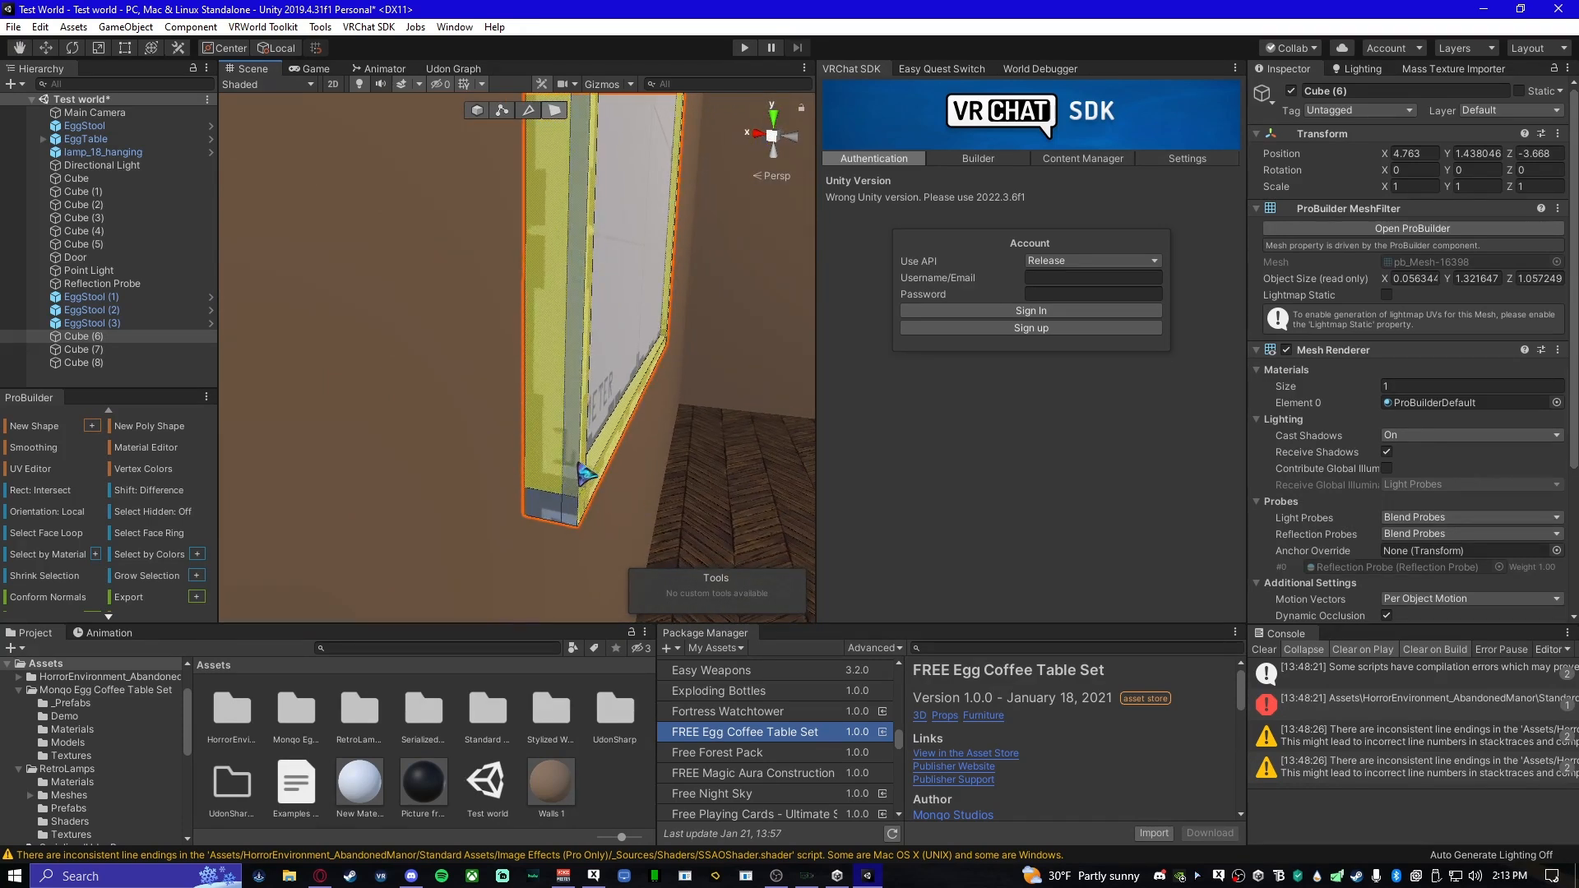
right_drag(548, 523, 582, 526)
shift+click(562, 526)
shift+click(600, 527)
shift+click(597, 500)
shift+click(572, 494)
shift+click(587, 457)
Add the remaining outer faces around the frame's opposite corners to the face selection
right_drag(526, 493, 429, 500)
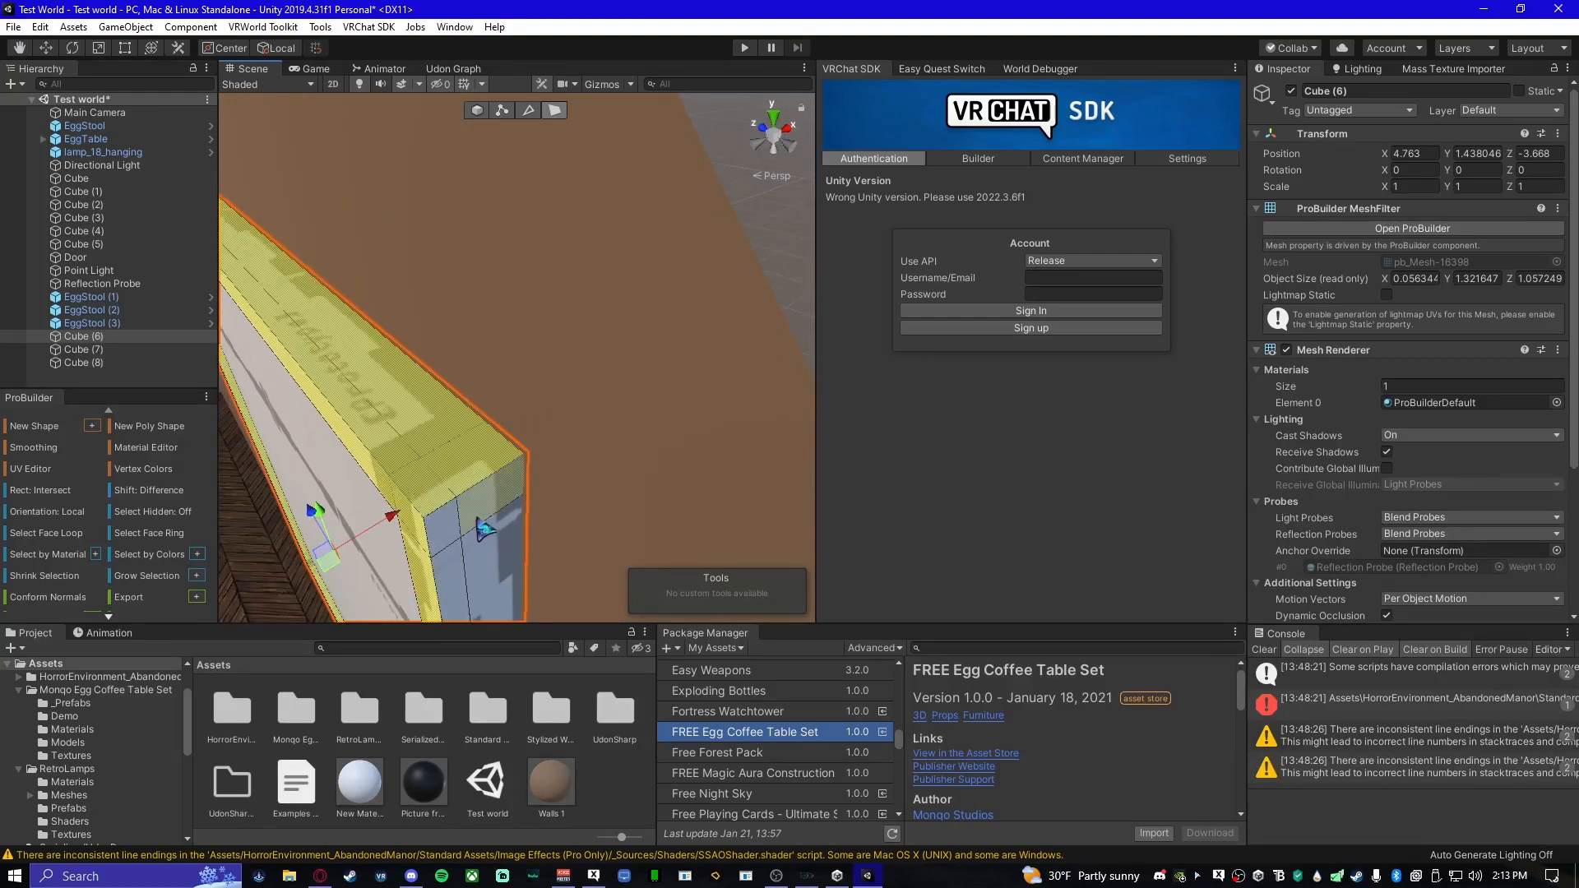
right_drag(498, 576, 454, 269)
shift+click(513, 273)
shift+click(430, 317)
shift+click(435, 355)
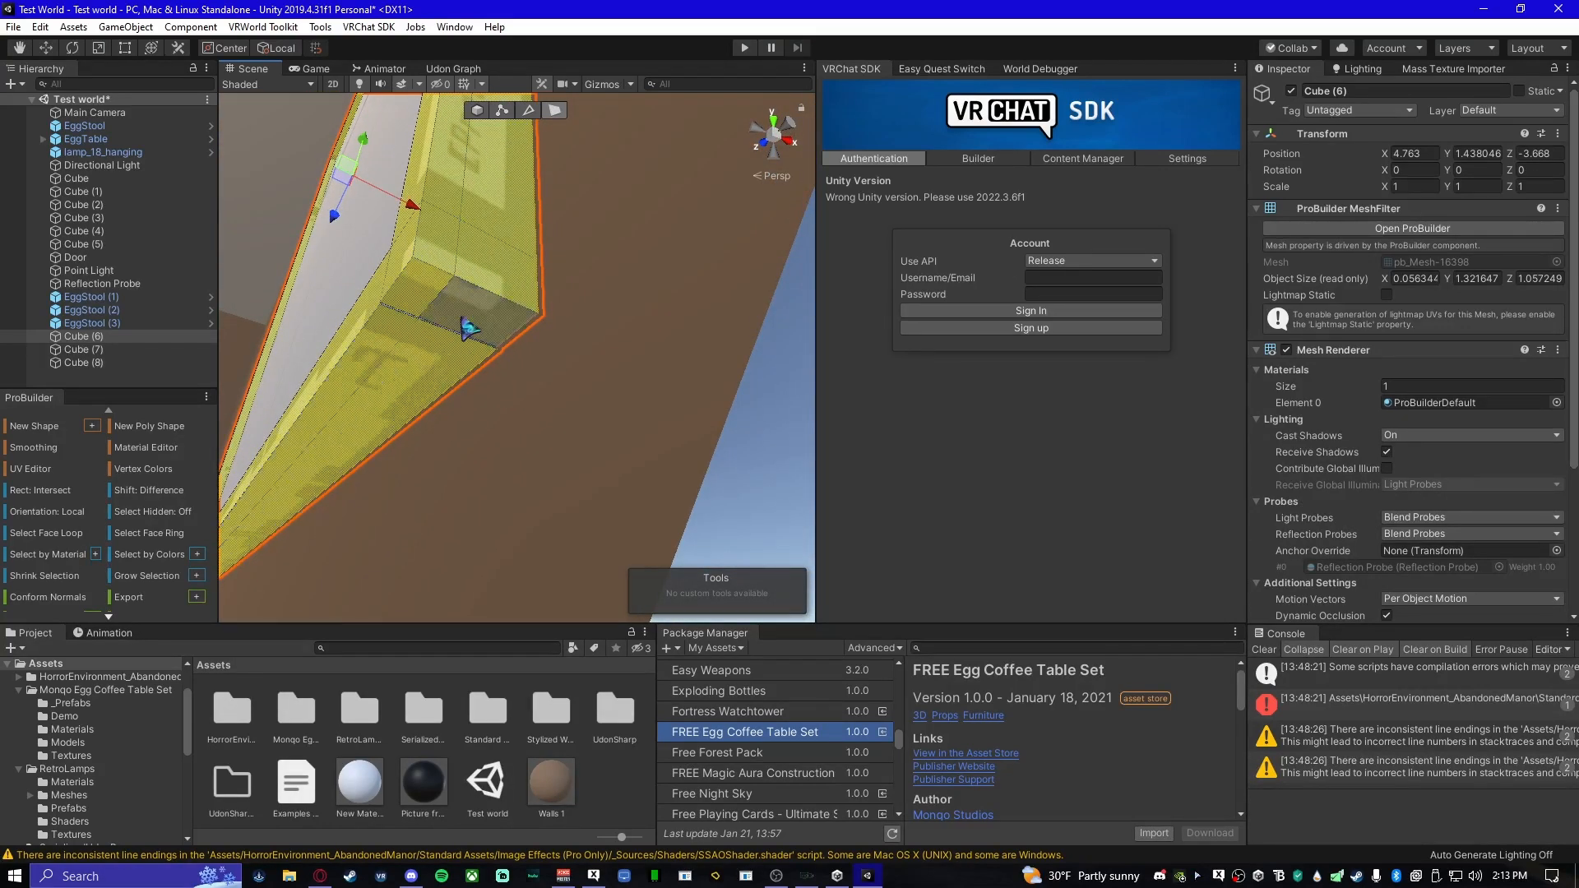
right_drag(370, 357, 428, 513)
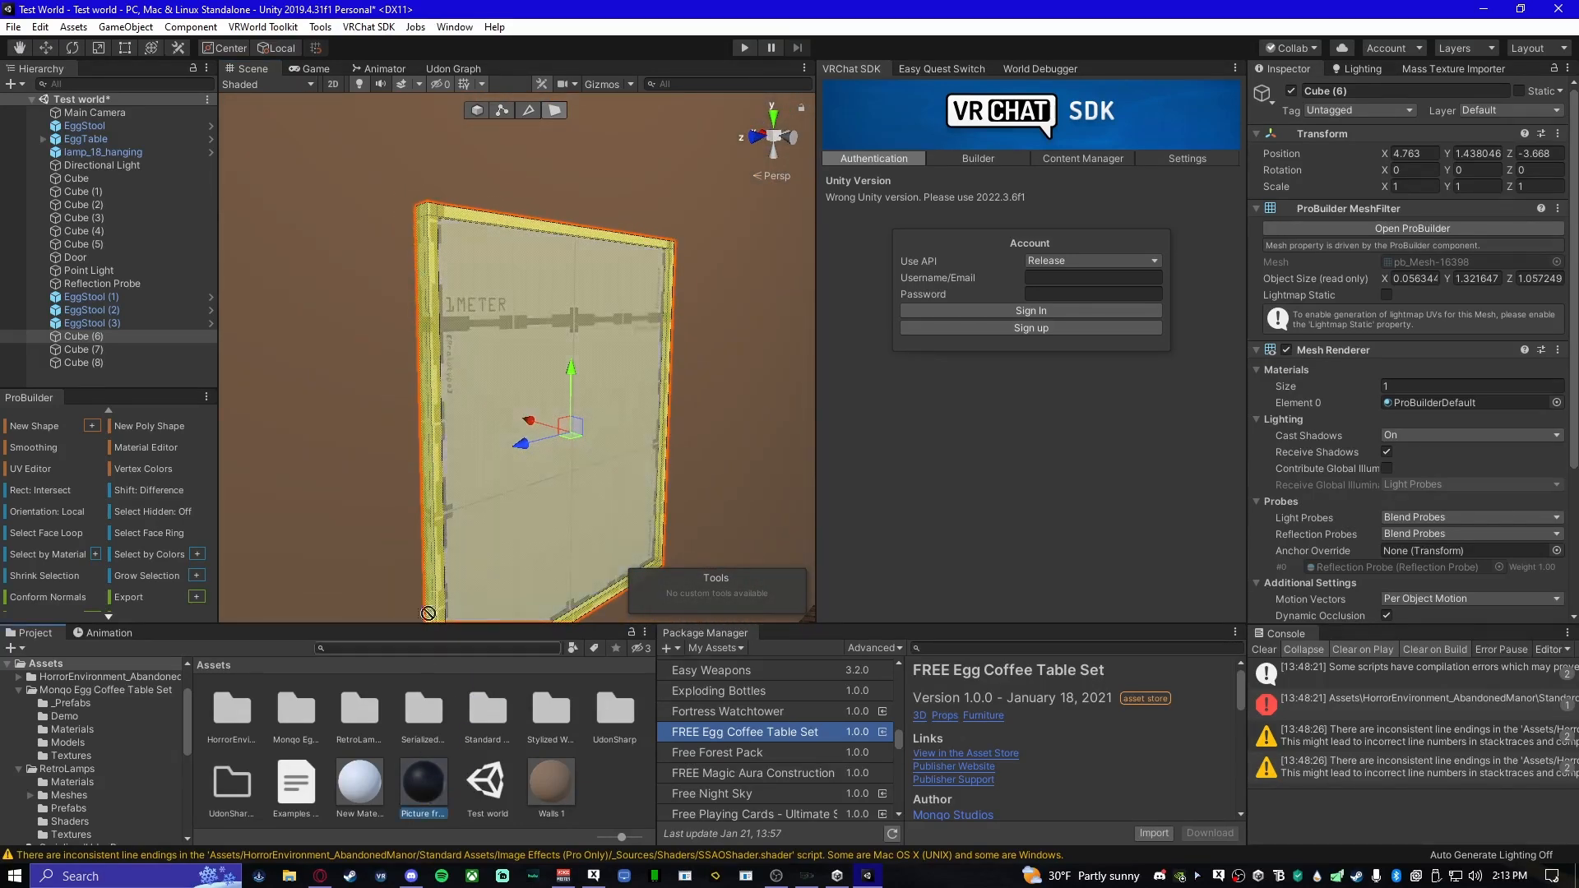
Apply the Picture frame material to the selected frame faces and clear the selection
drag(422, 654, 440, 554)
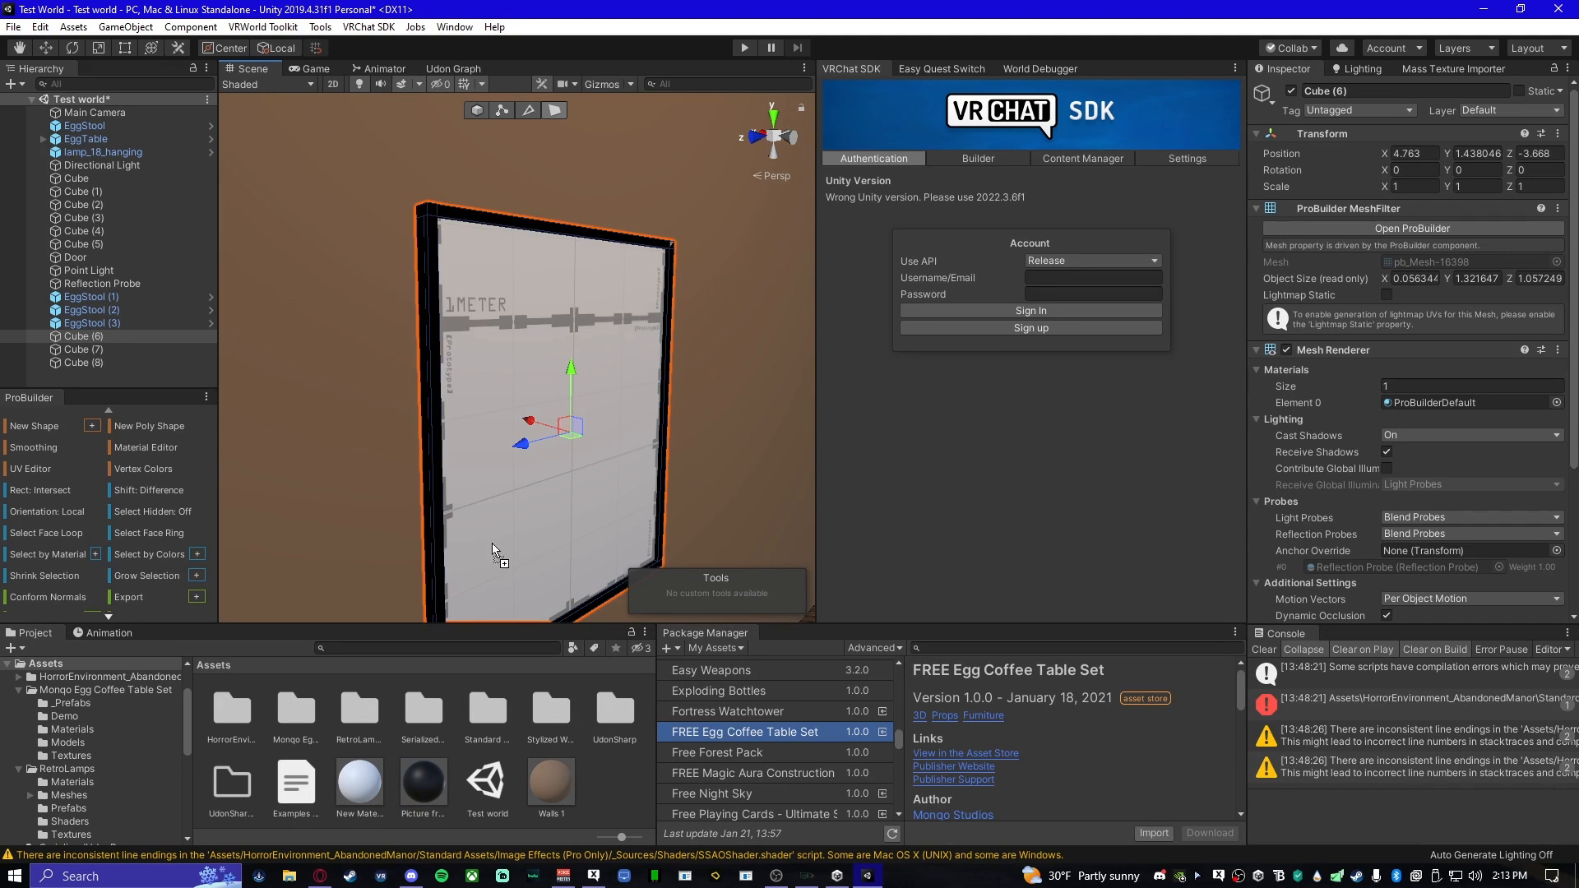
drag(621, 525, 436, 504)
right_drag(481, 503, 598, 374)
click(598, 375)
Look around the room to examine the framed panels on the walls together with the table and stools
right_drag(252, 410, 625, 460)
key(w)
right_drag(268, 507, 473, 491)
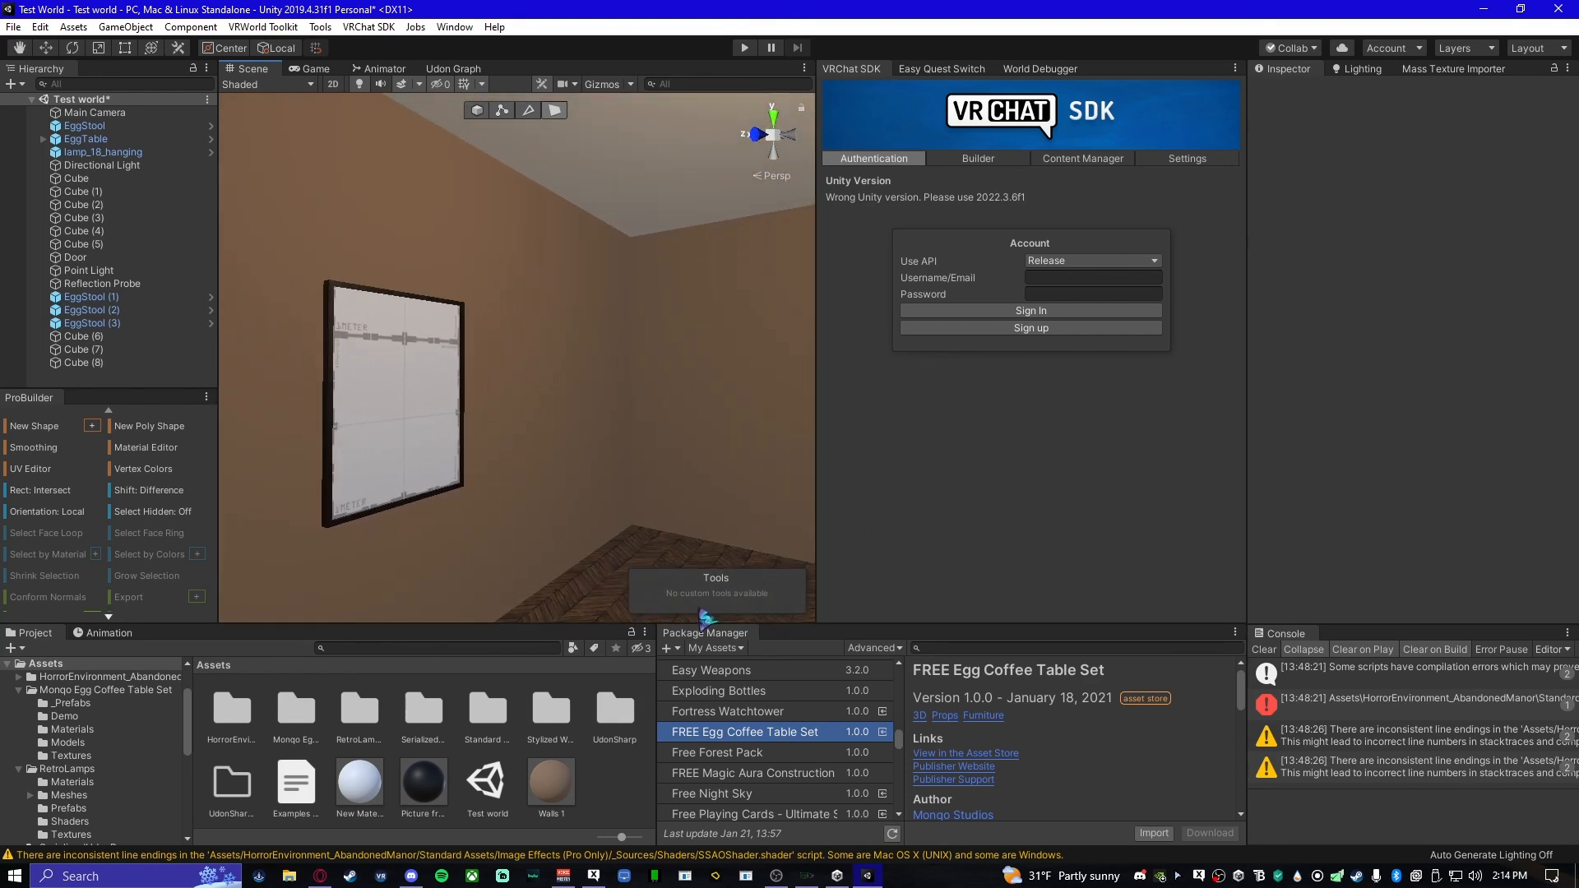
right_drag(475, 608, 482, 550)
right_drag(497, 564, 472, 411)
click(584, 453)
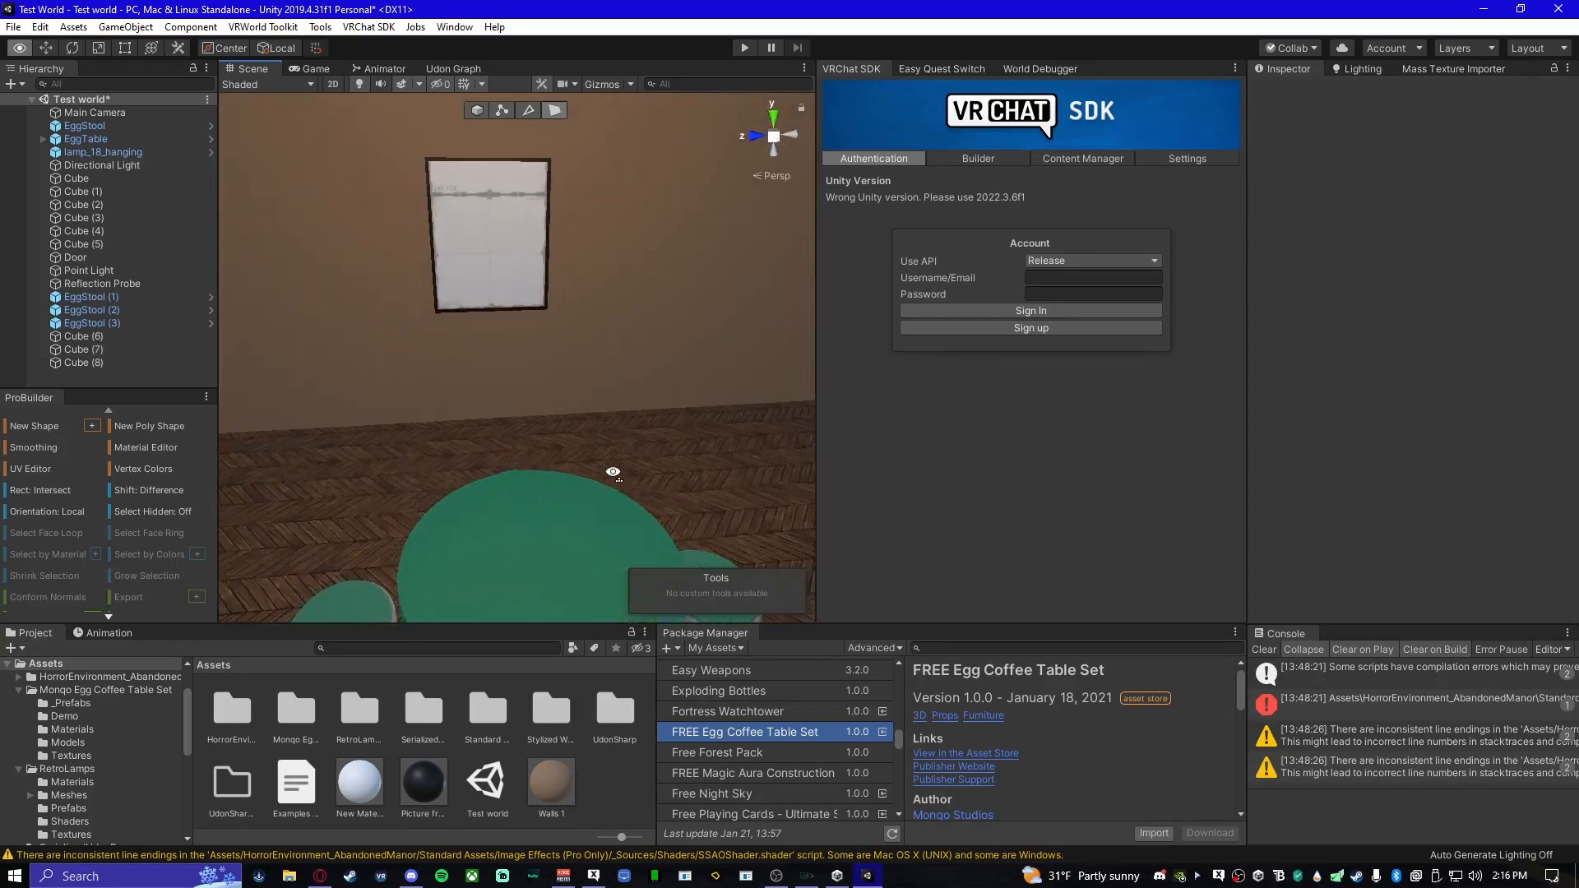
right_drag(494, 494, 458, 560)
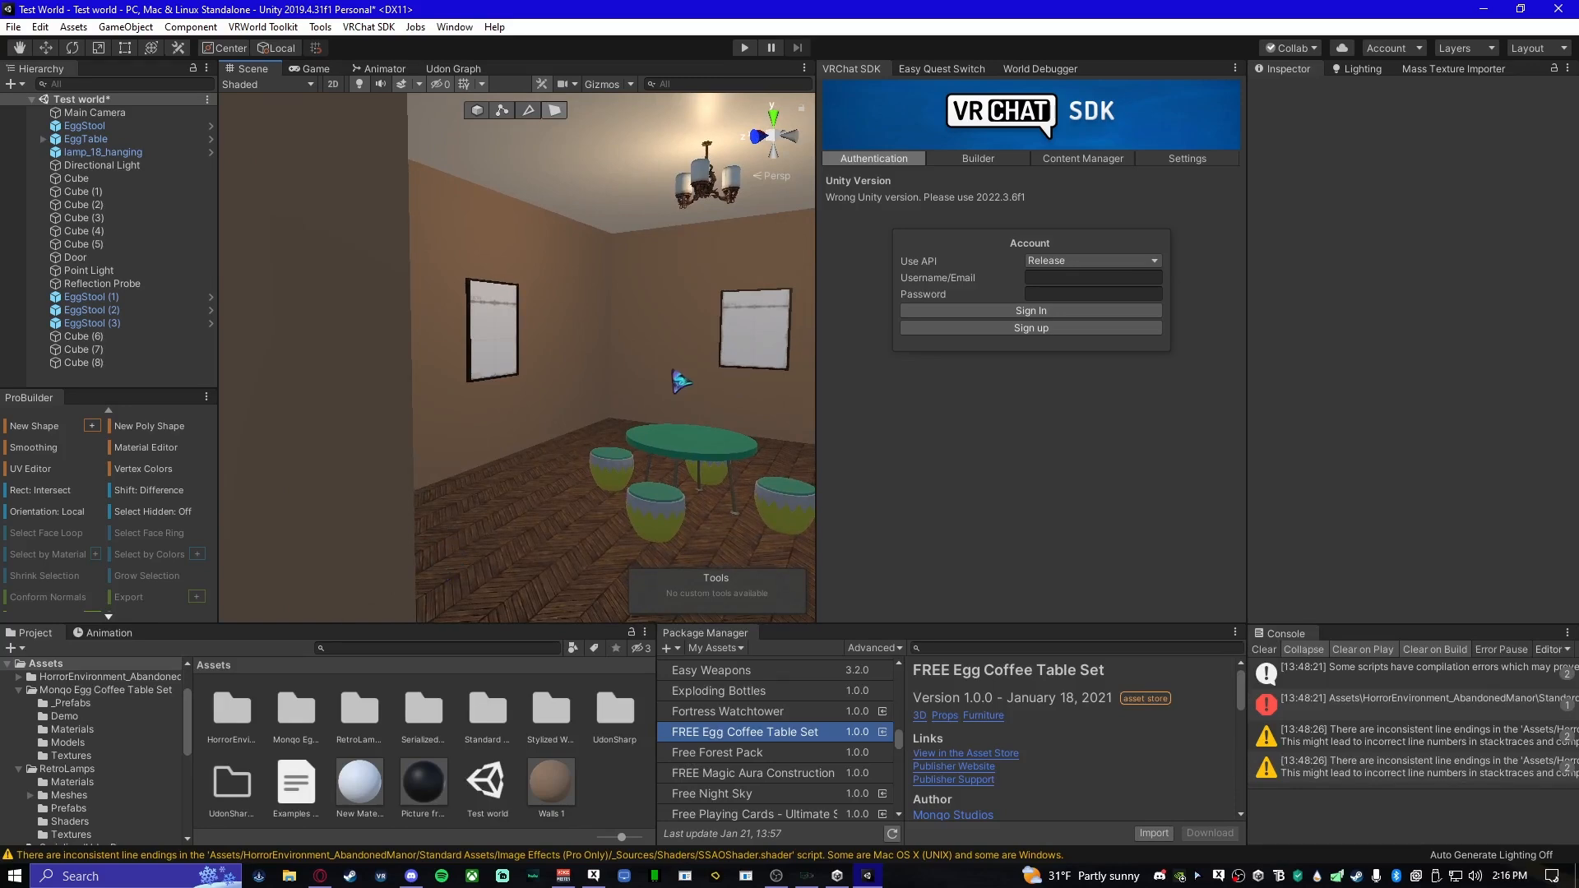
right_drag(454, 498, 493, 588)
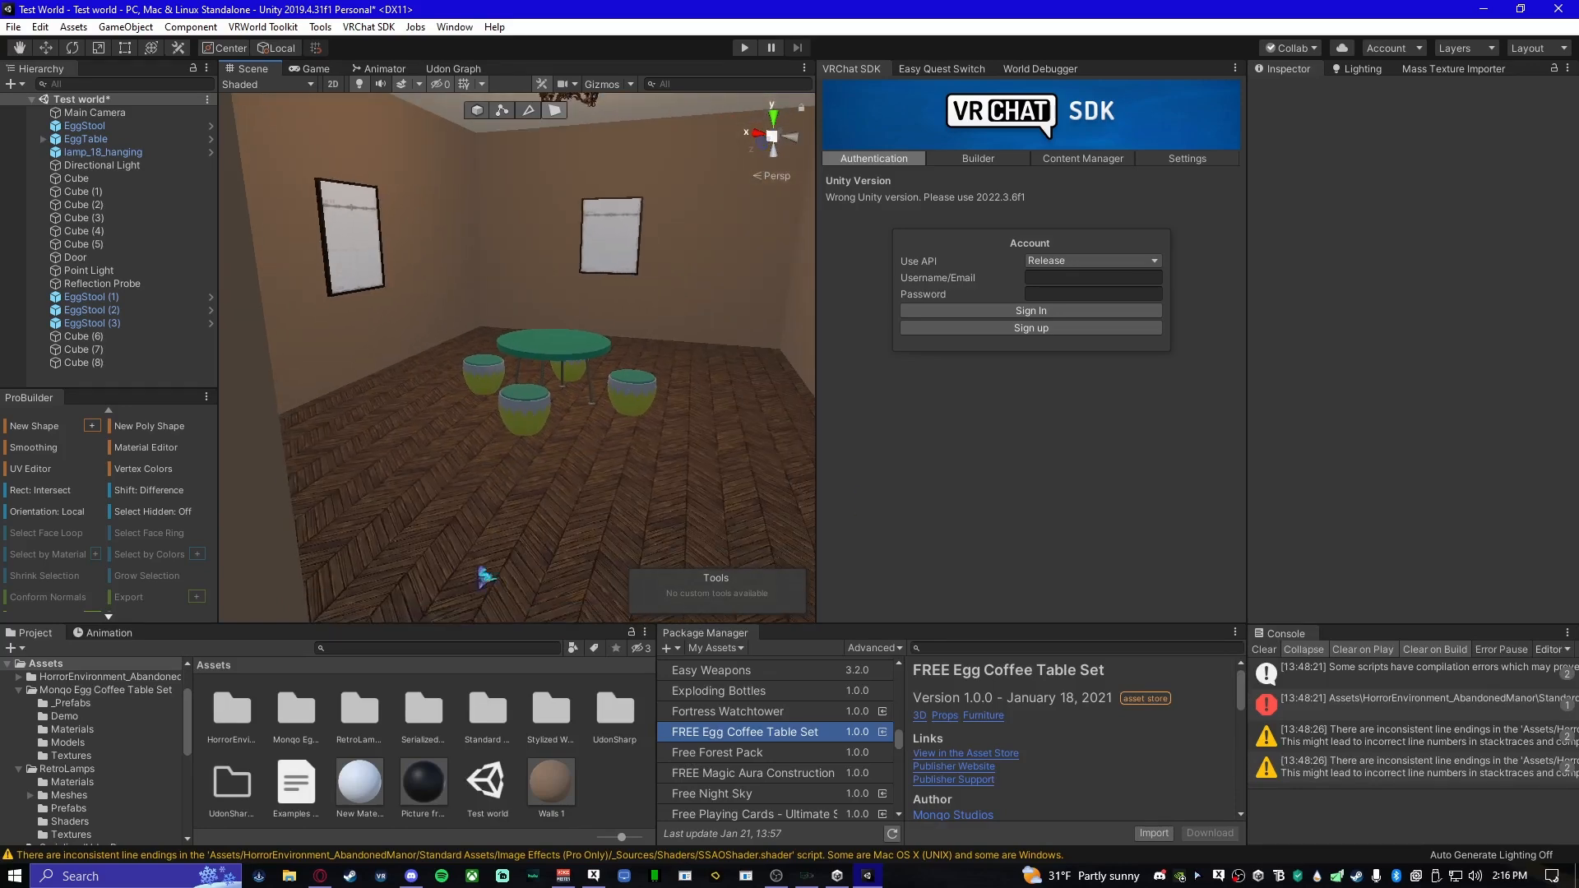
right_drag(469, 290, 456, 422)
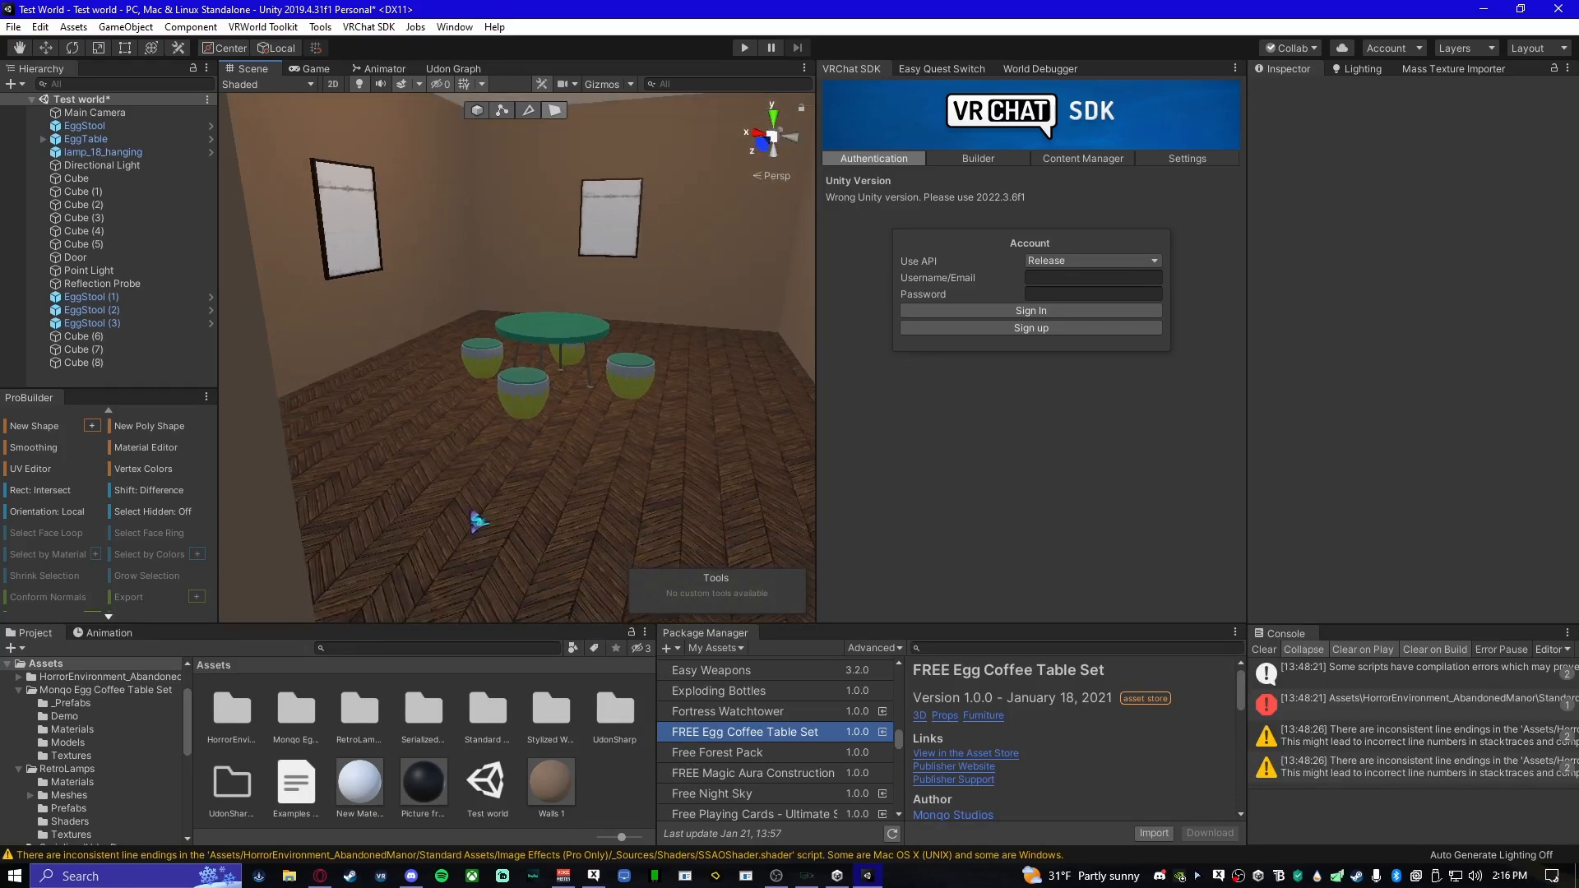
click(461, 517)
right_drag(402, 507, 471, 306)
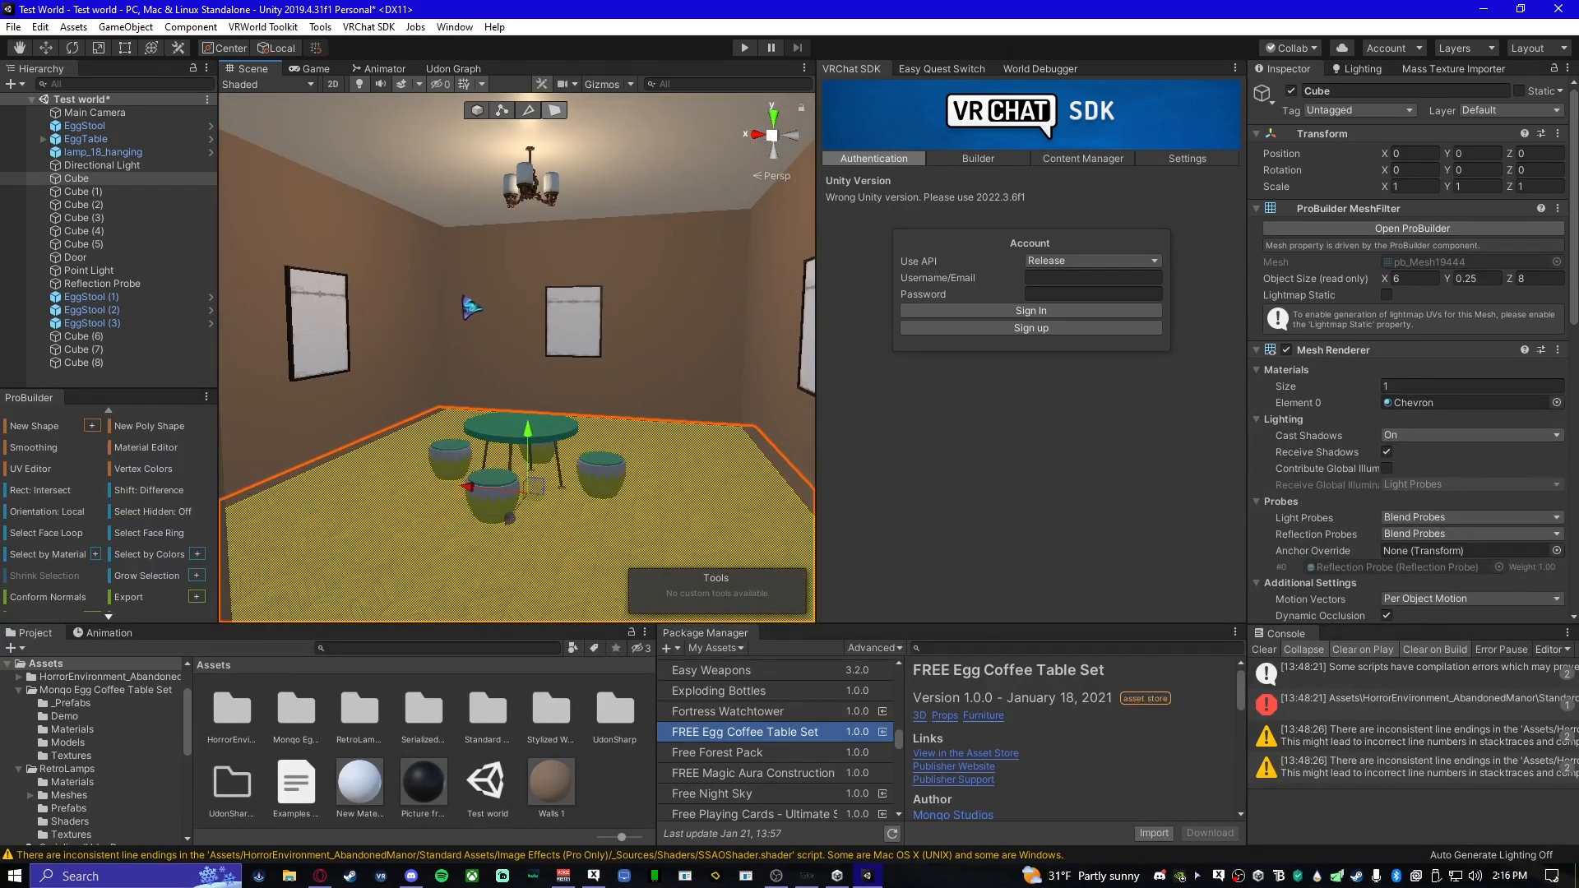
click(470, 309)
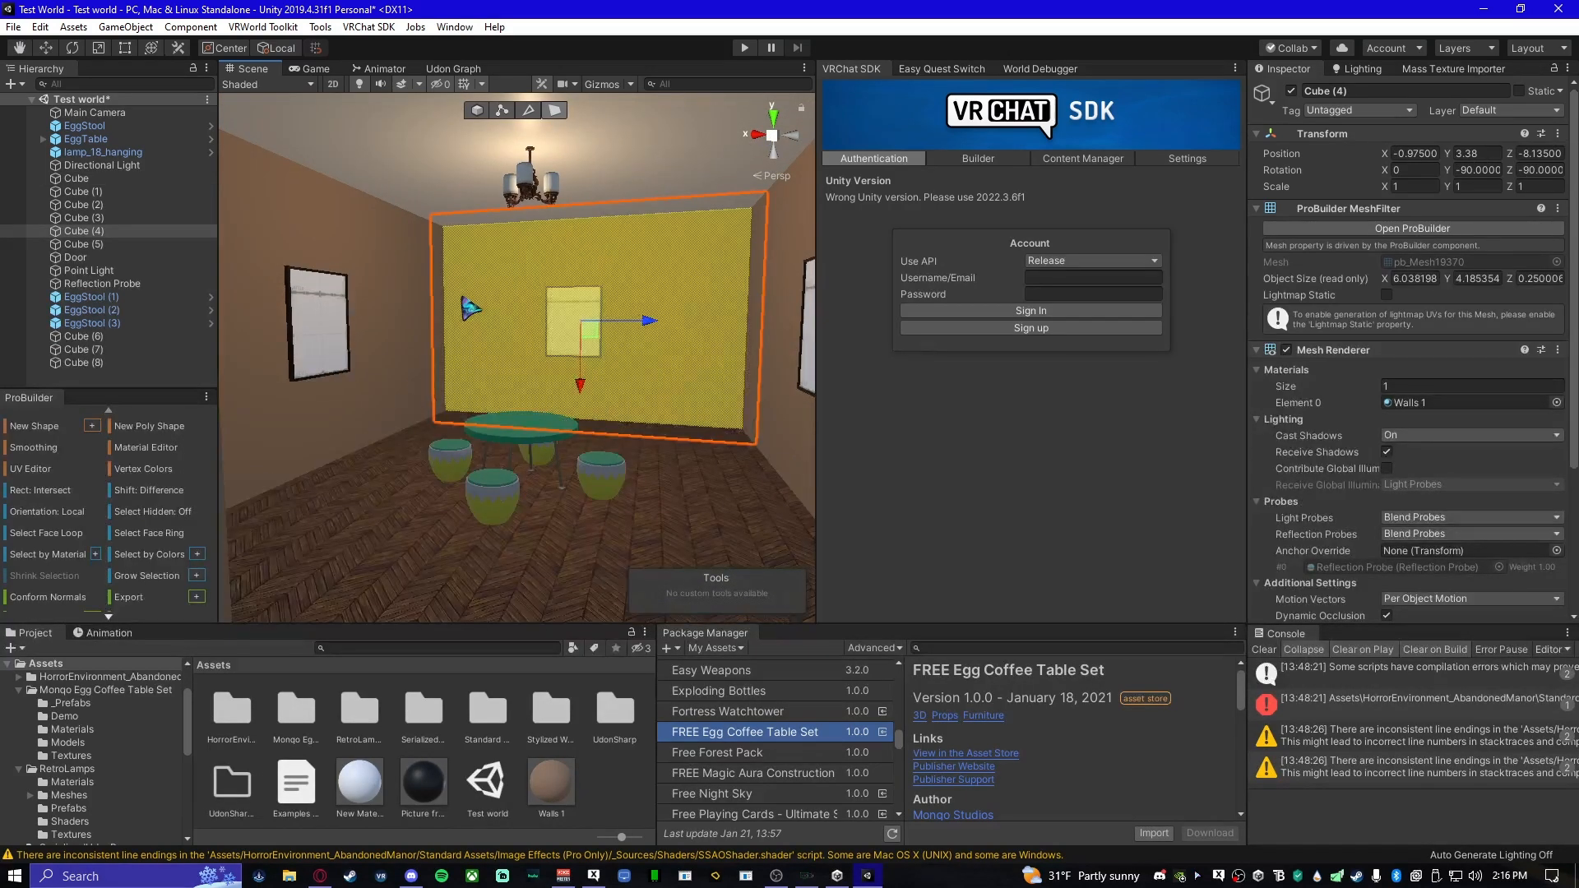
shift+click(416, 561)
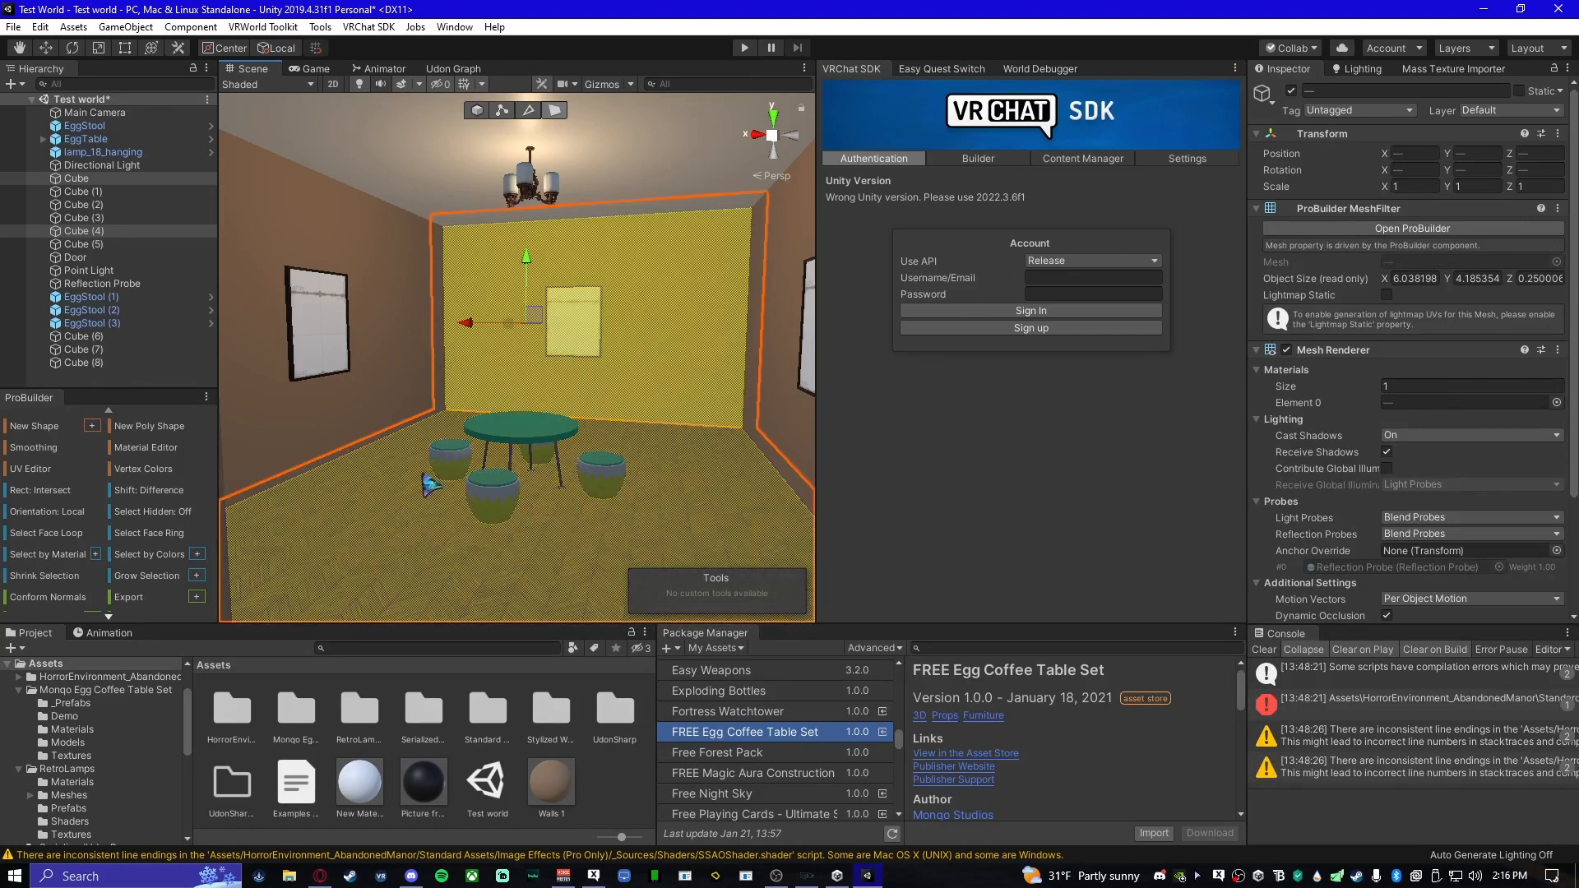
shift+click(387, 578)
shift+click(695, 375)
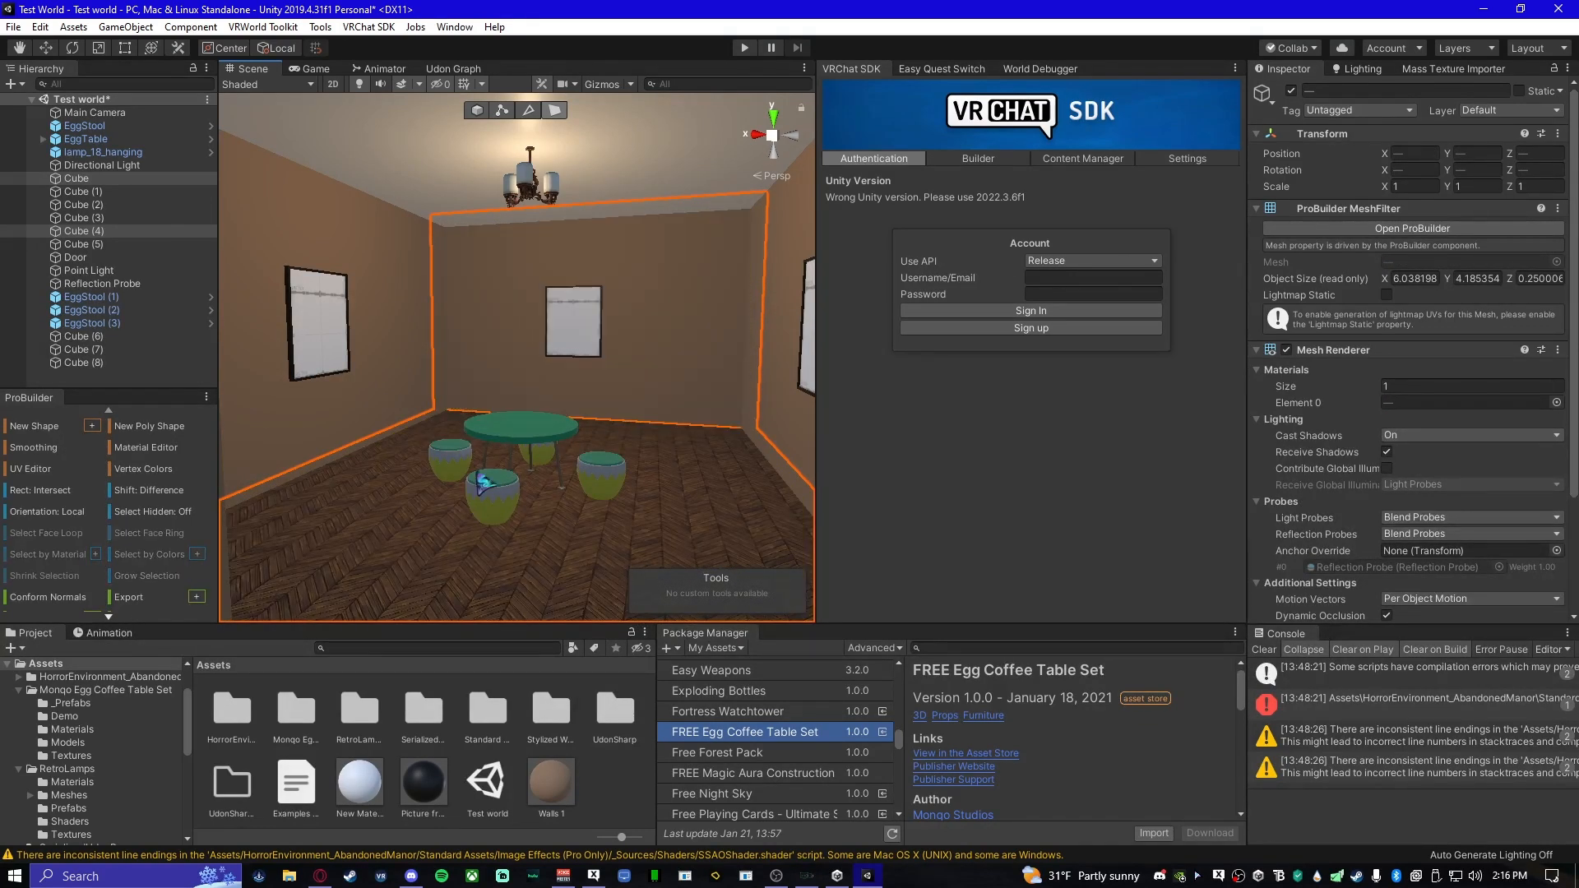
right_drag(434, 516, 220, 487)
right_drag(560, 428, 378, 416)
click(398, 354)
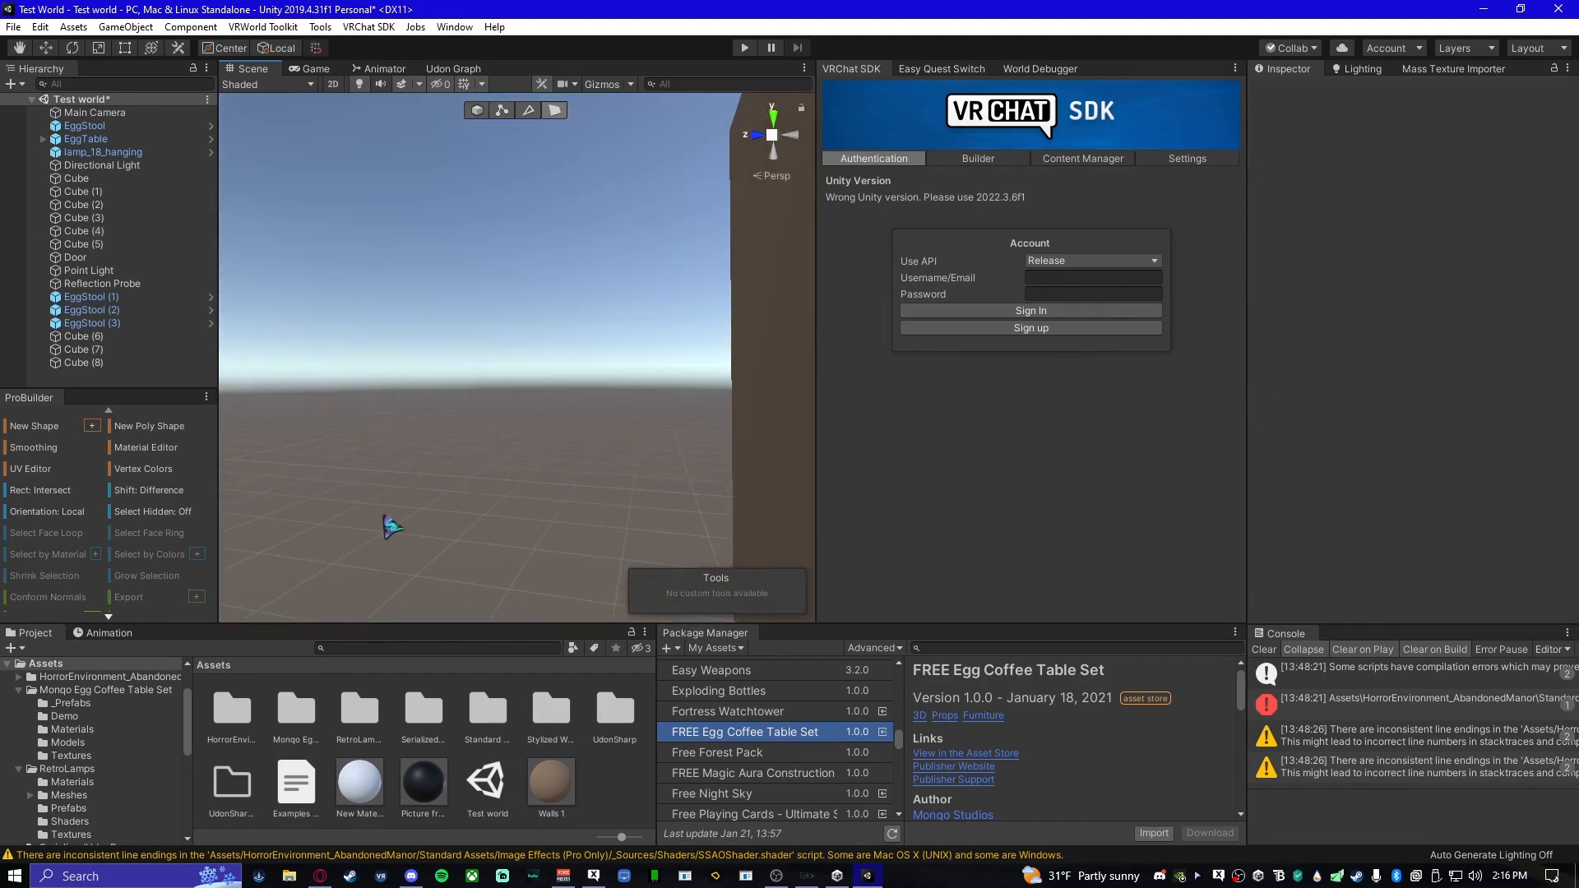
Create a new material in the Assets folder and rename it Picutre
right_drag(350, 492, 451, 522)
right_drag(288, 518, 448, 518)
right_drag(544, 506, 475, 535)
key(w)
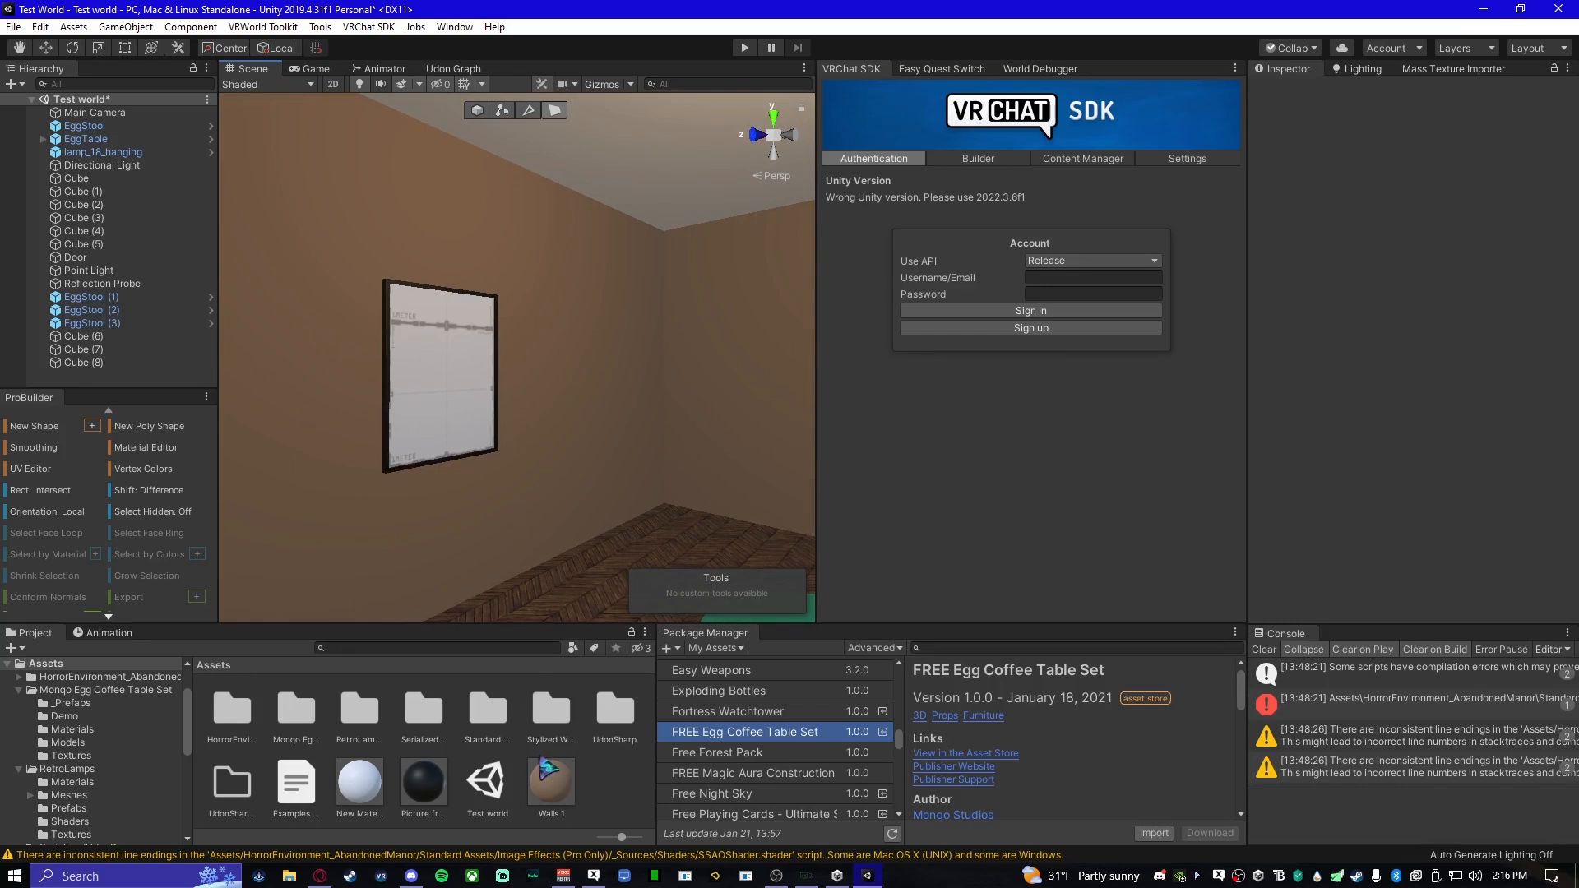
key(w)
right_drag(518, 508, 403, 503)
right_click(599, 764)
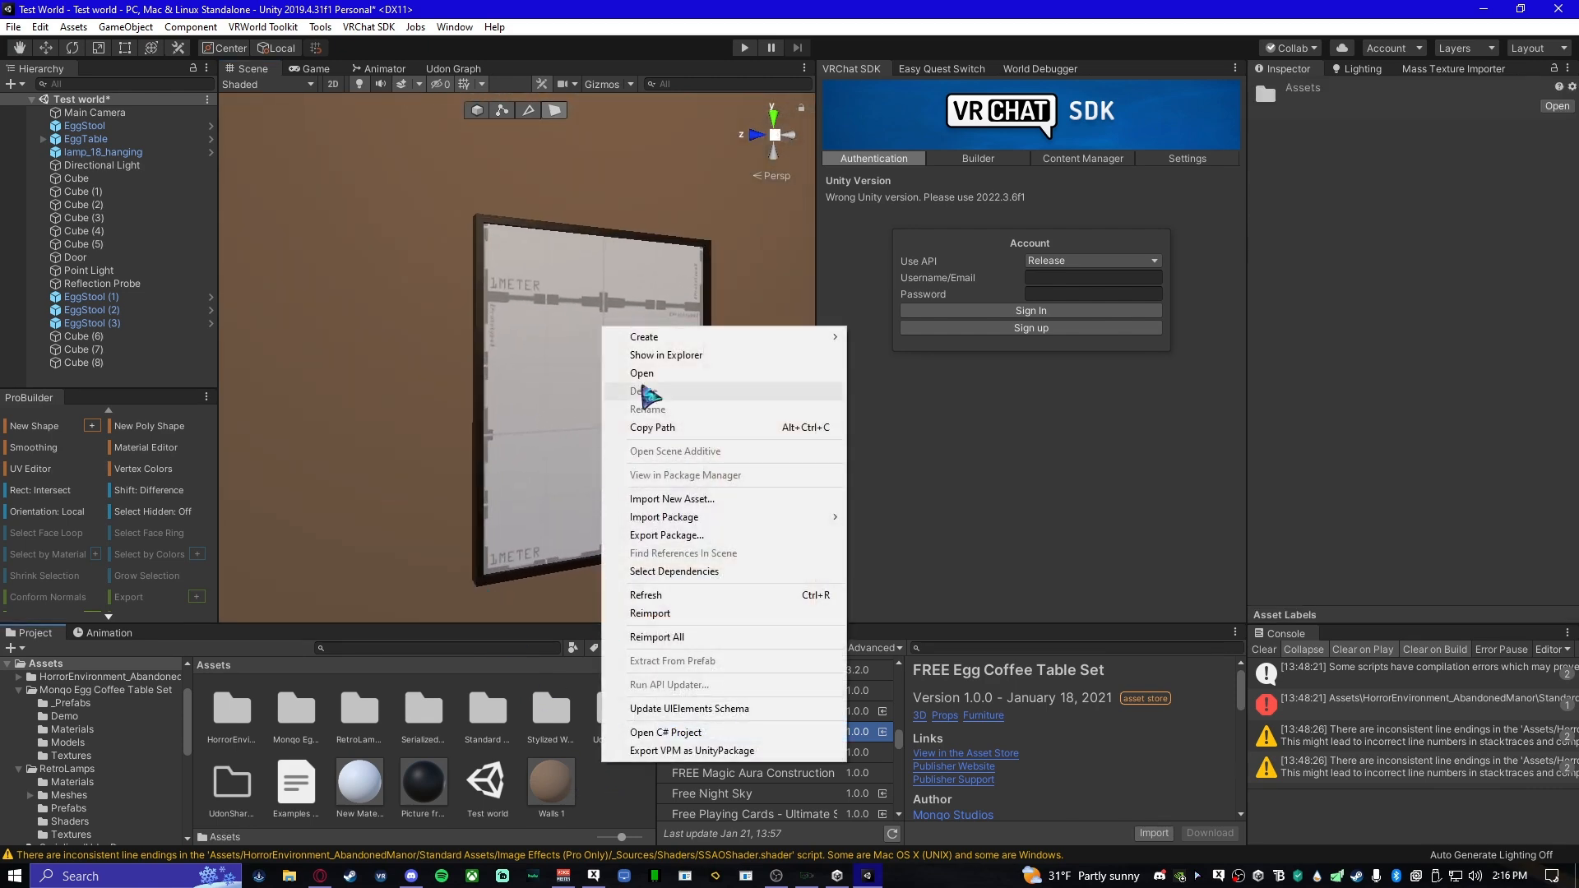
mouse_move(682, 339)
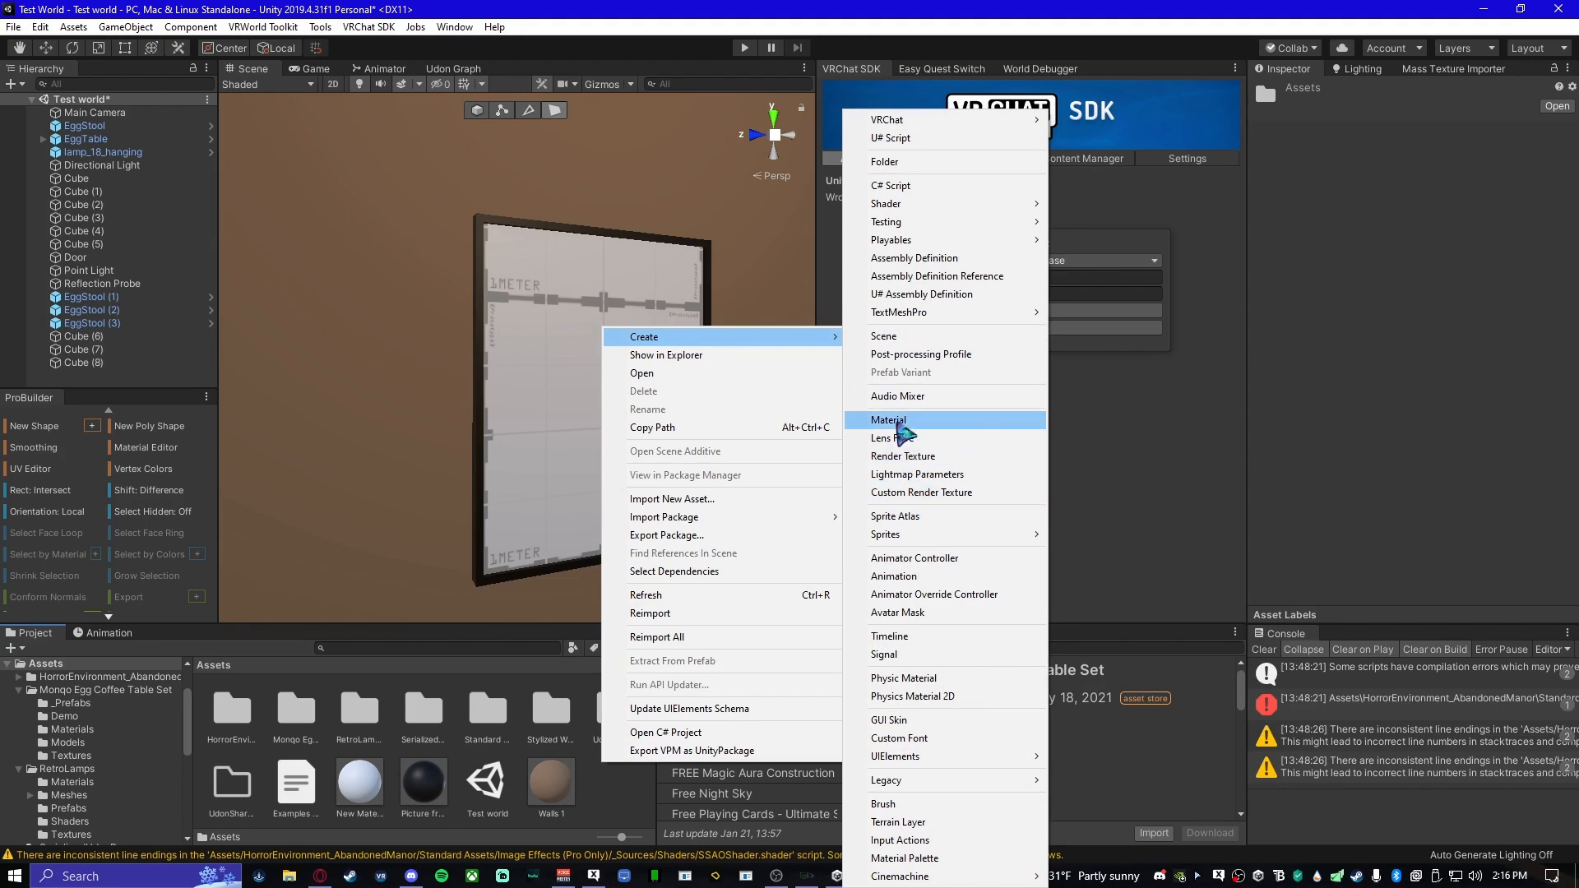
click(908, 422)
key(Return)
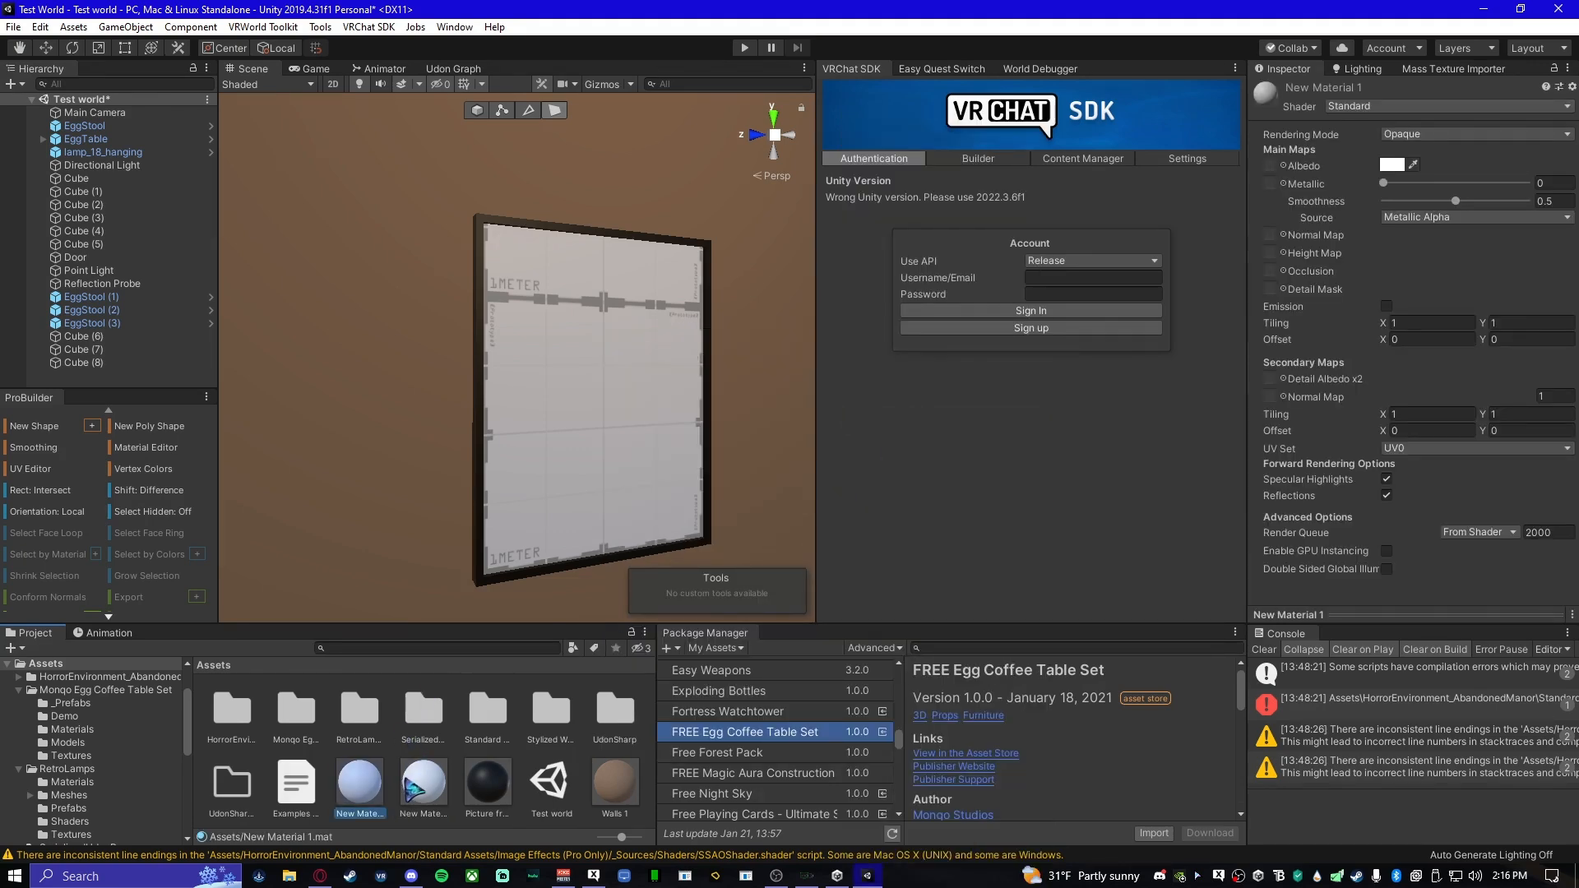
right_click(362, 796)
click(447, 435)
key(Return)
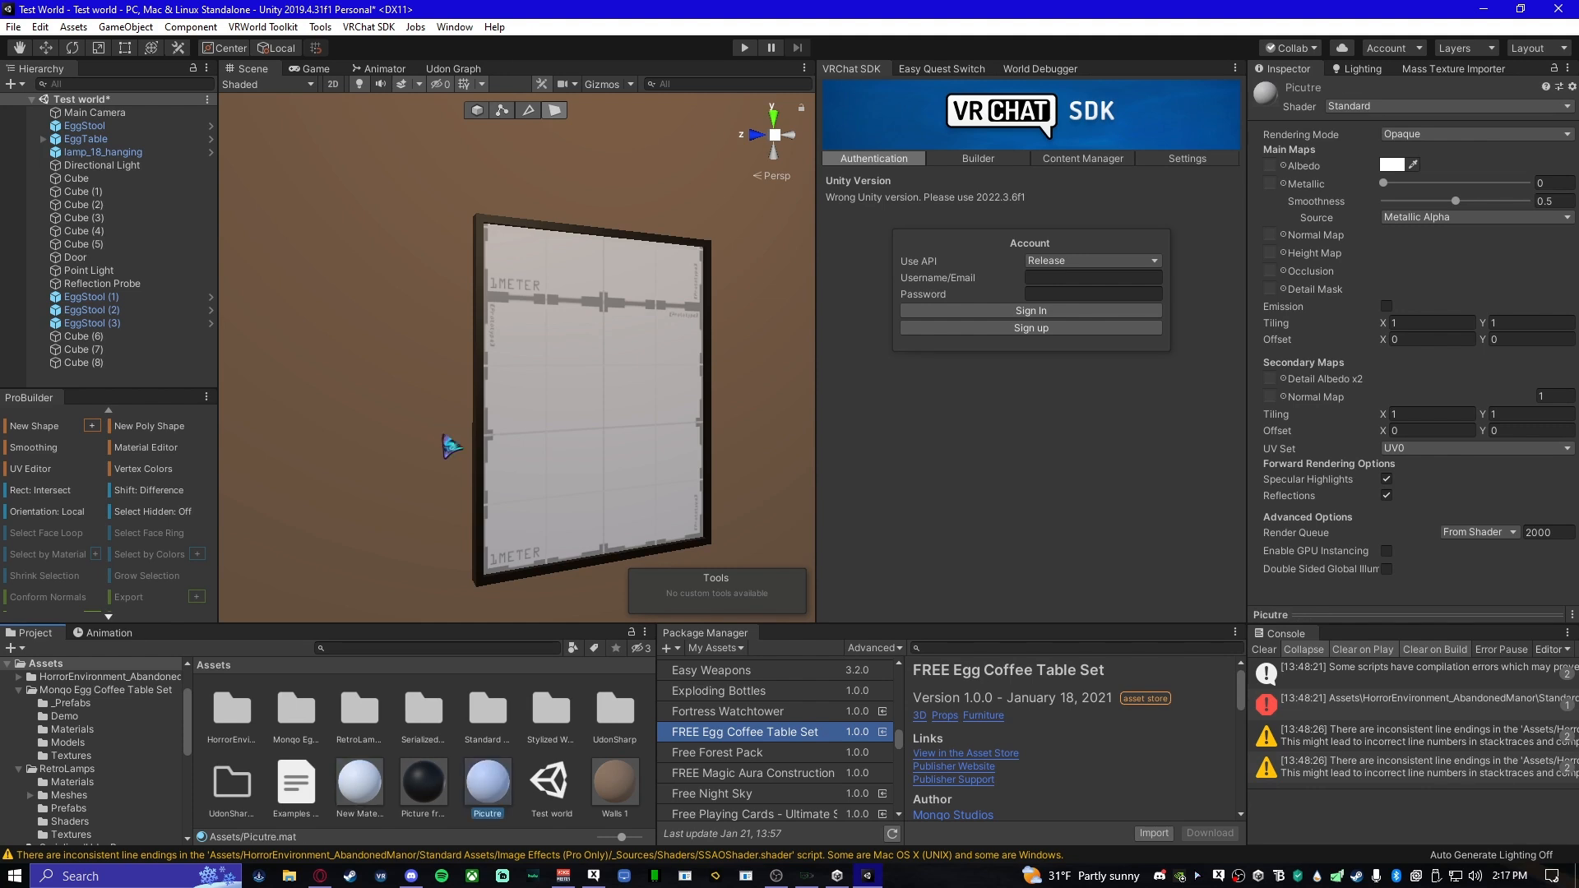
Apply the Picutre material to the inner panel face of each of the three framed pictures on the walls
right_drag(473, 517, 415, 532)
drag(498, 781, 714, 478)
right_drag(417, 518, 546, 539)
drag(484, 782, 542, 383)
right_drag(543, 383, 475, 592)
drag(506, 753, 669, 354)
right_drag(670, 354, 921, 548)
right_drag(613, 526, 371, 494)
right_drag(568, 494, 447, 512)
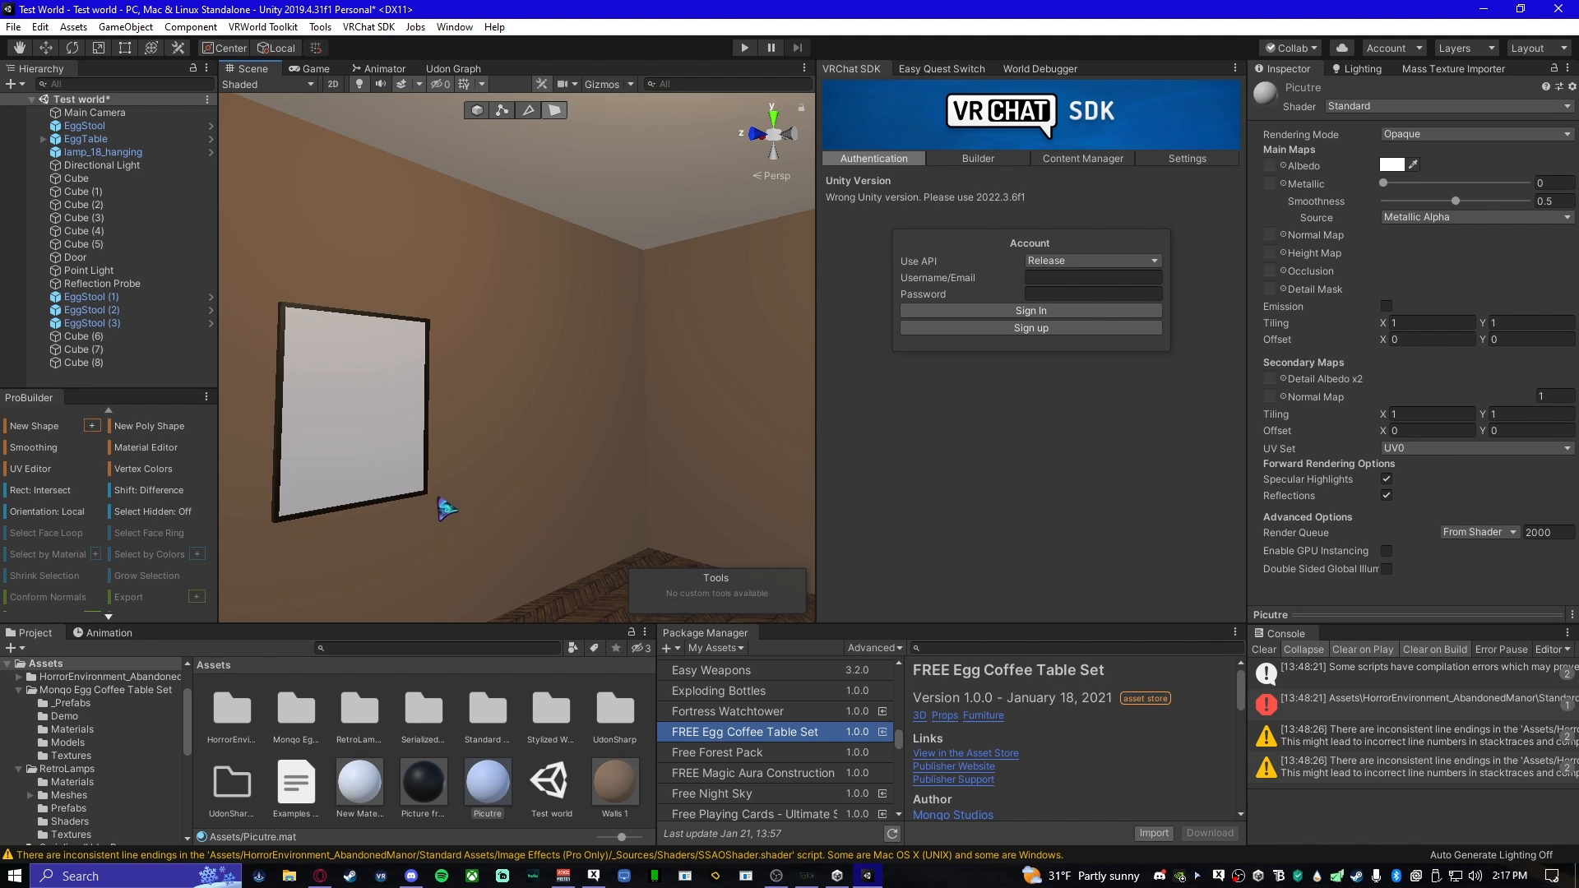
right_drag(445, 509, 467, 588)
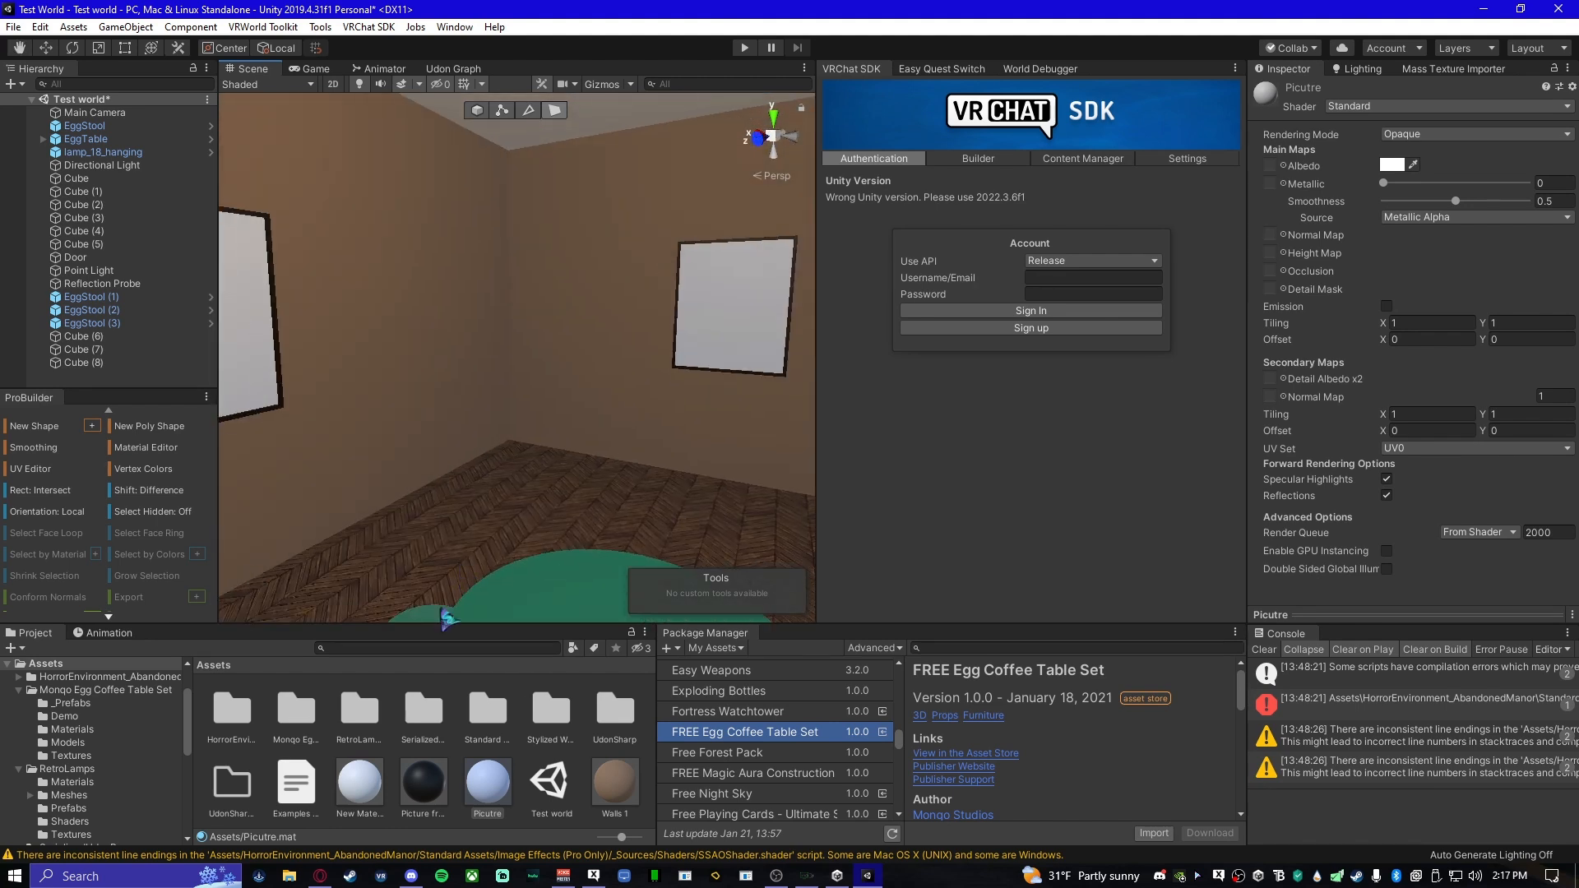
Switch to the web browser and search for "picture of a valley" in a new tab
click(317, 864)
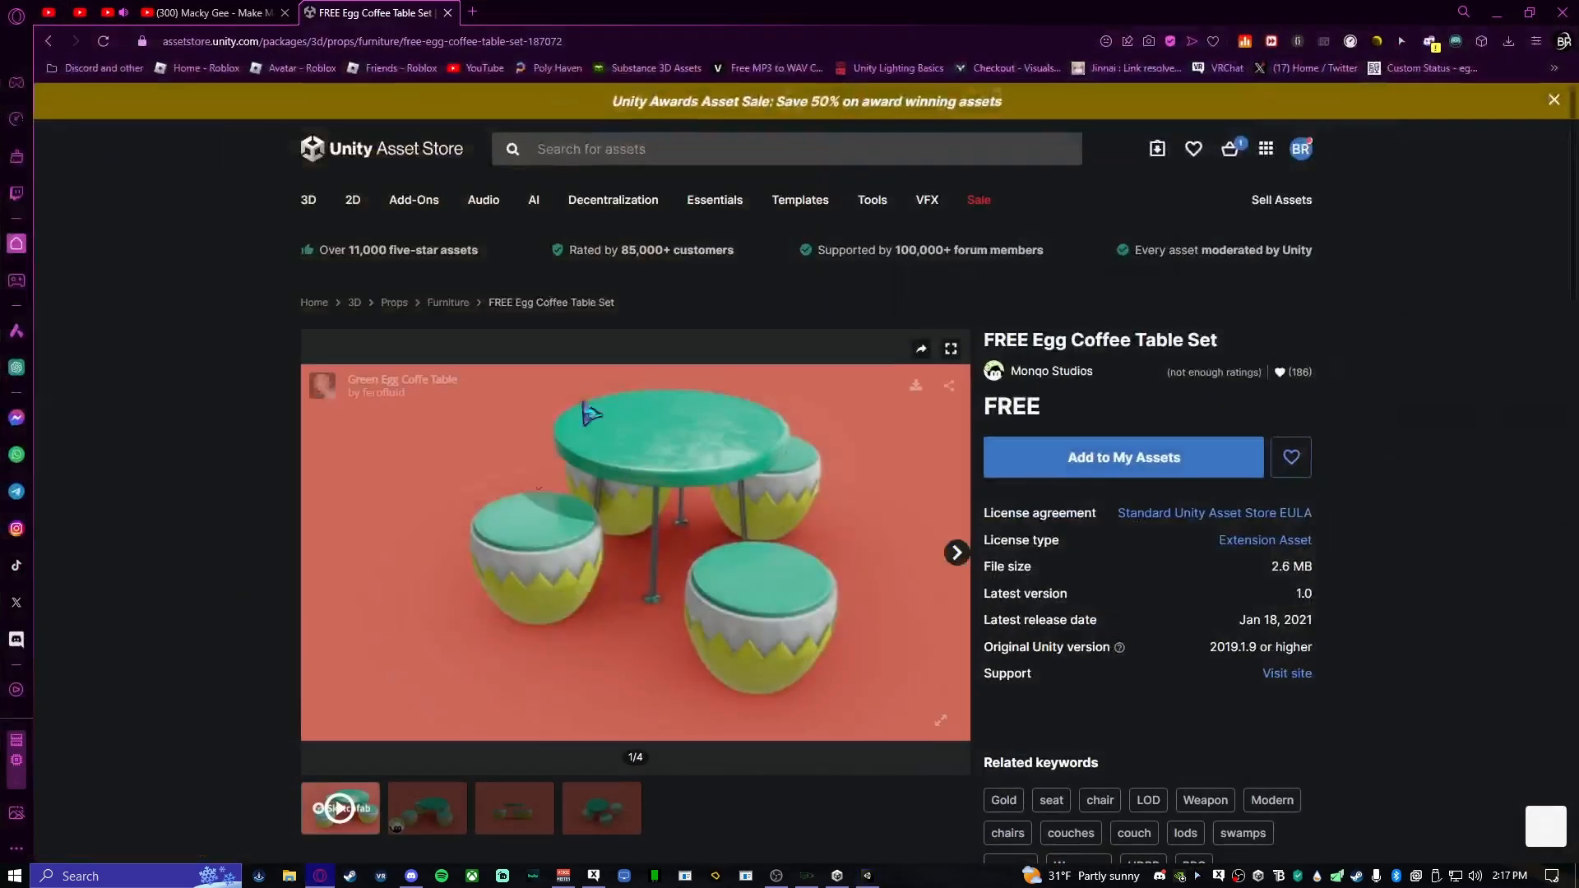
click(474, 13)
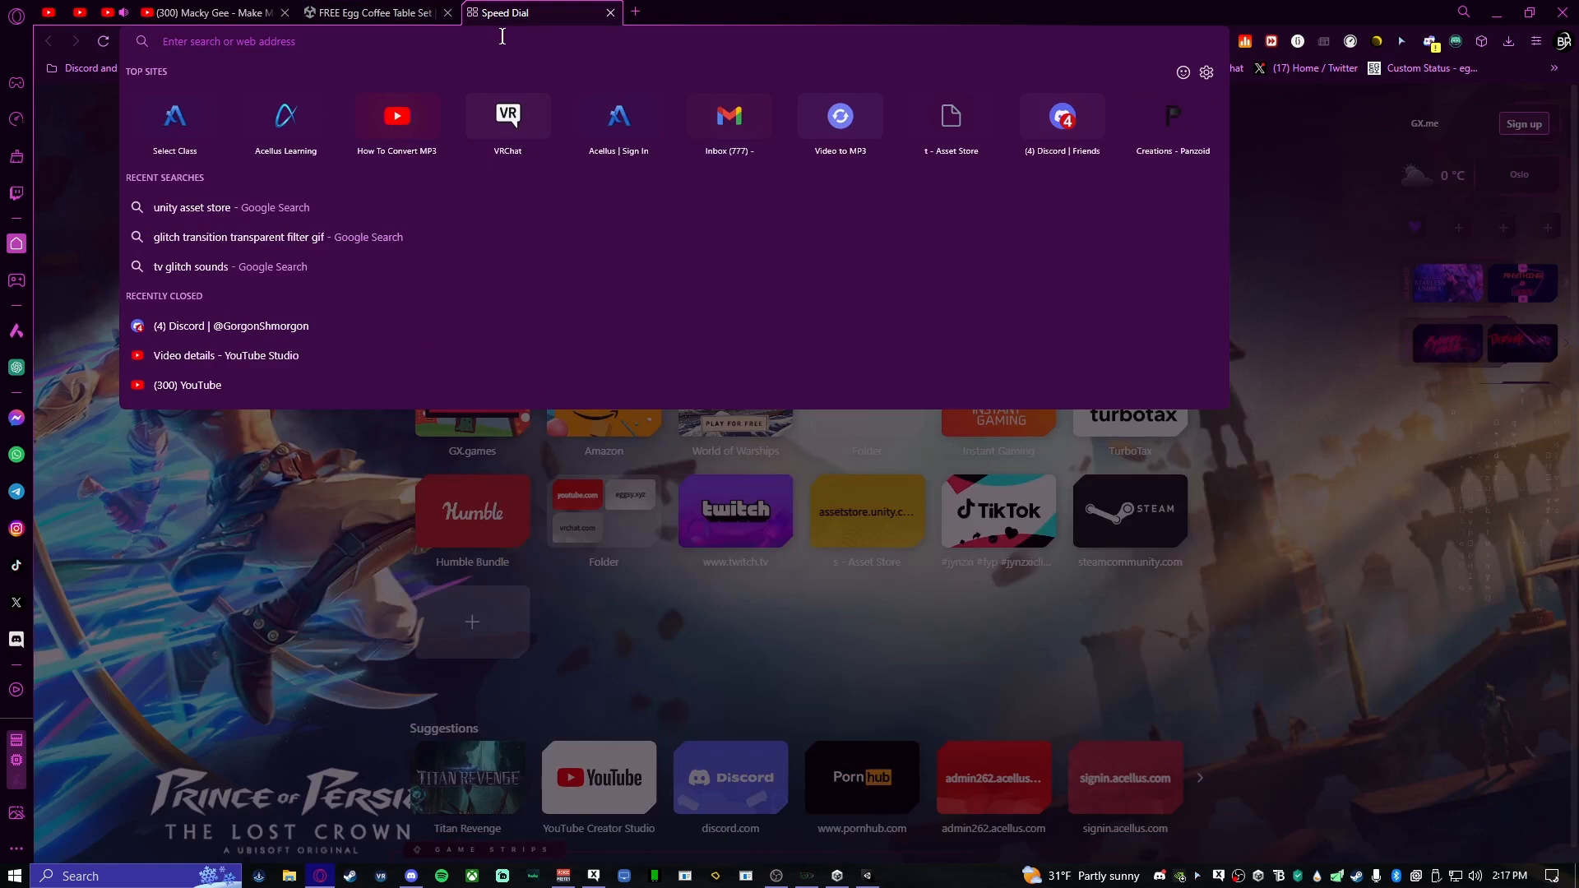
text(picture )
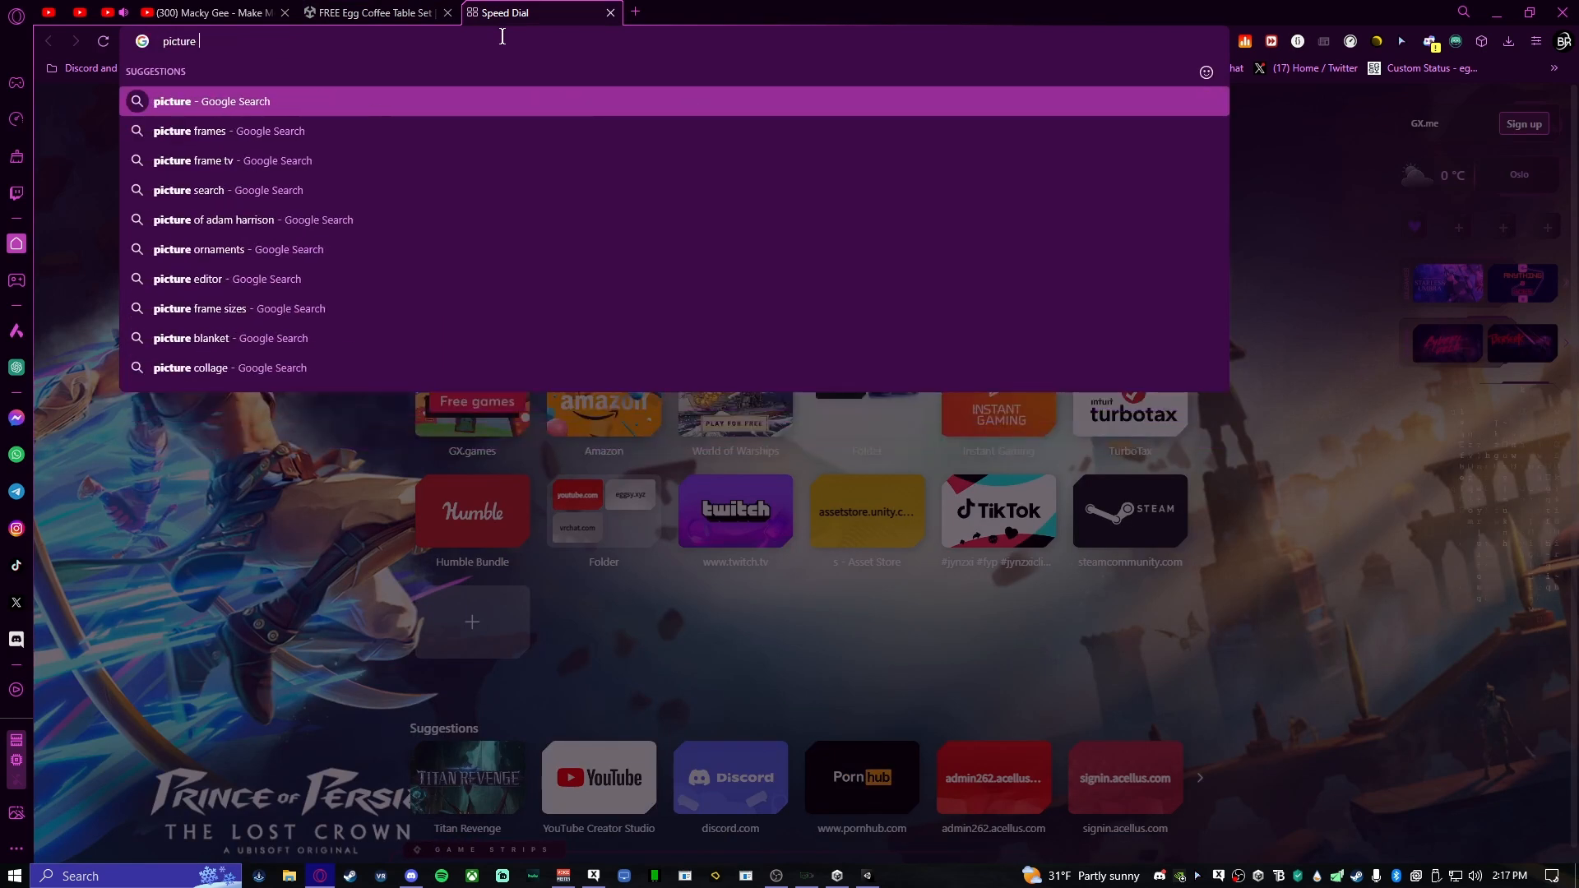
text(of)
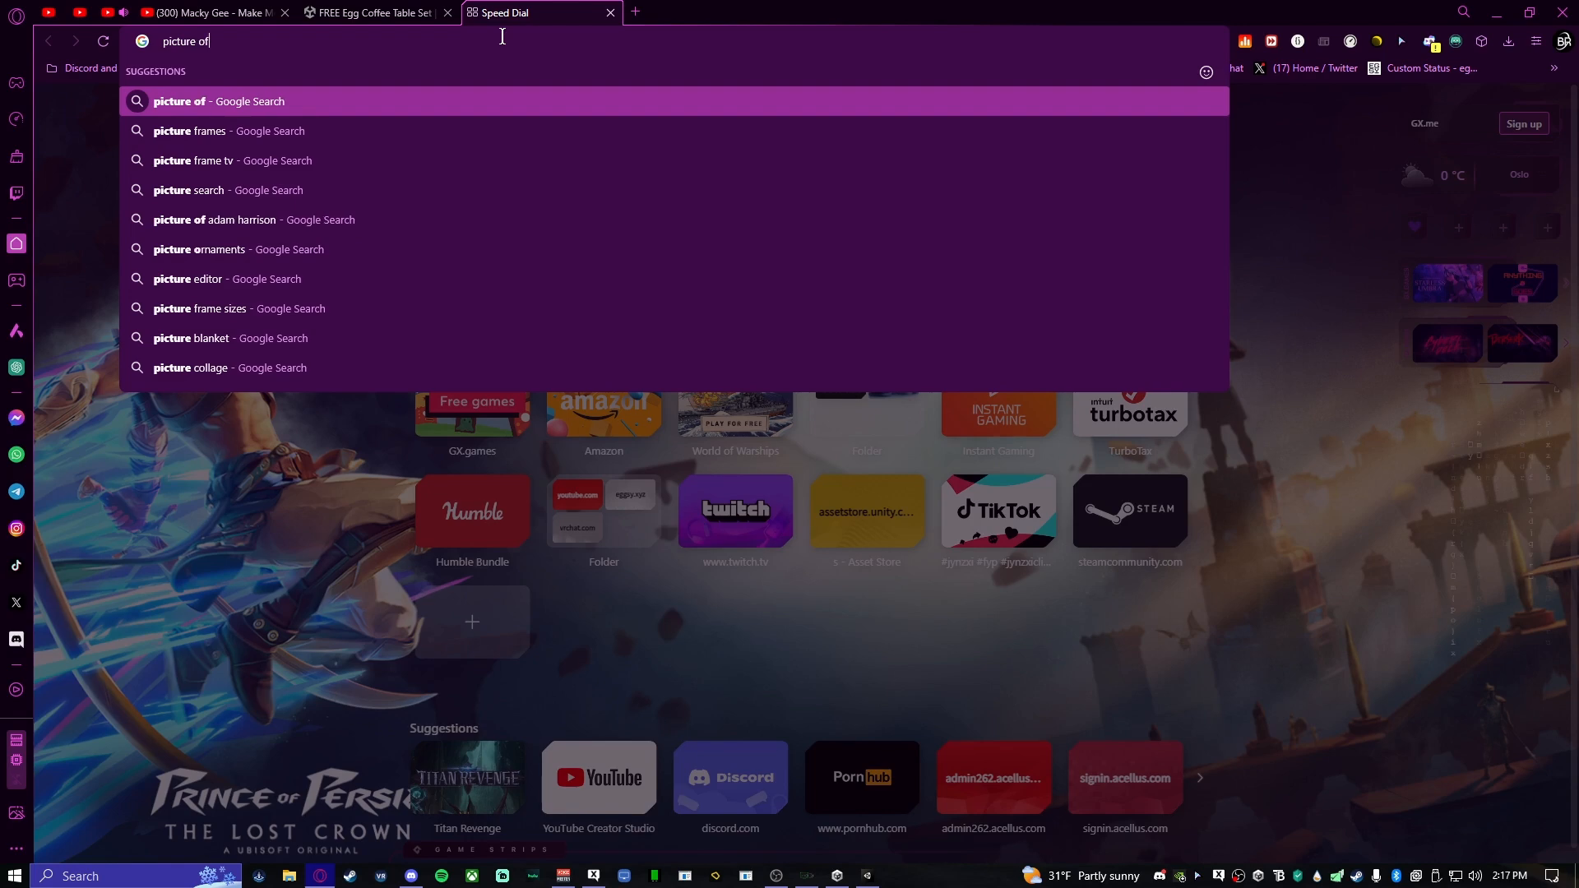
text( a valley)
key(Return)
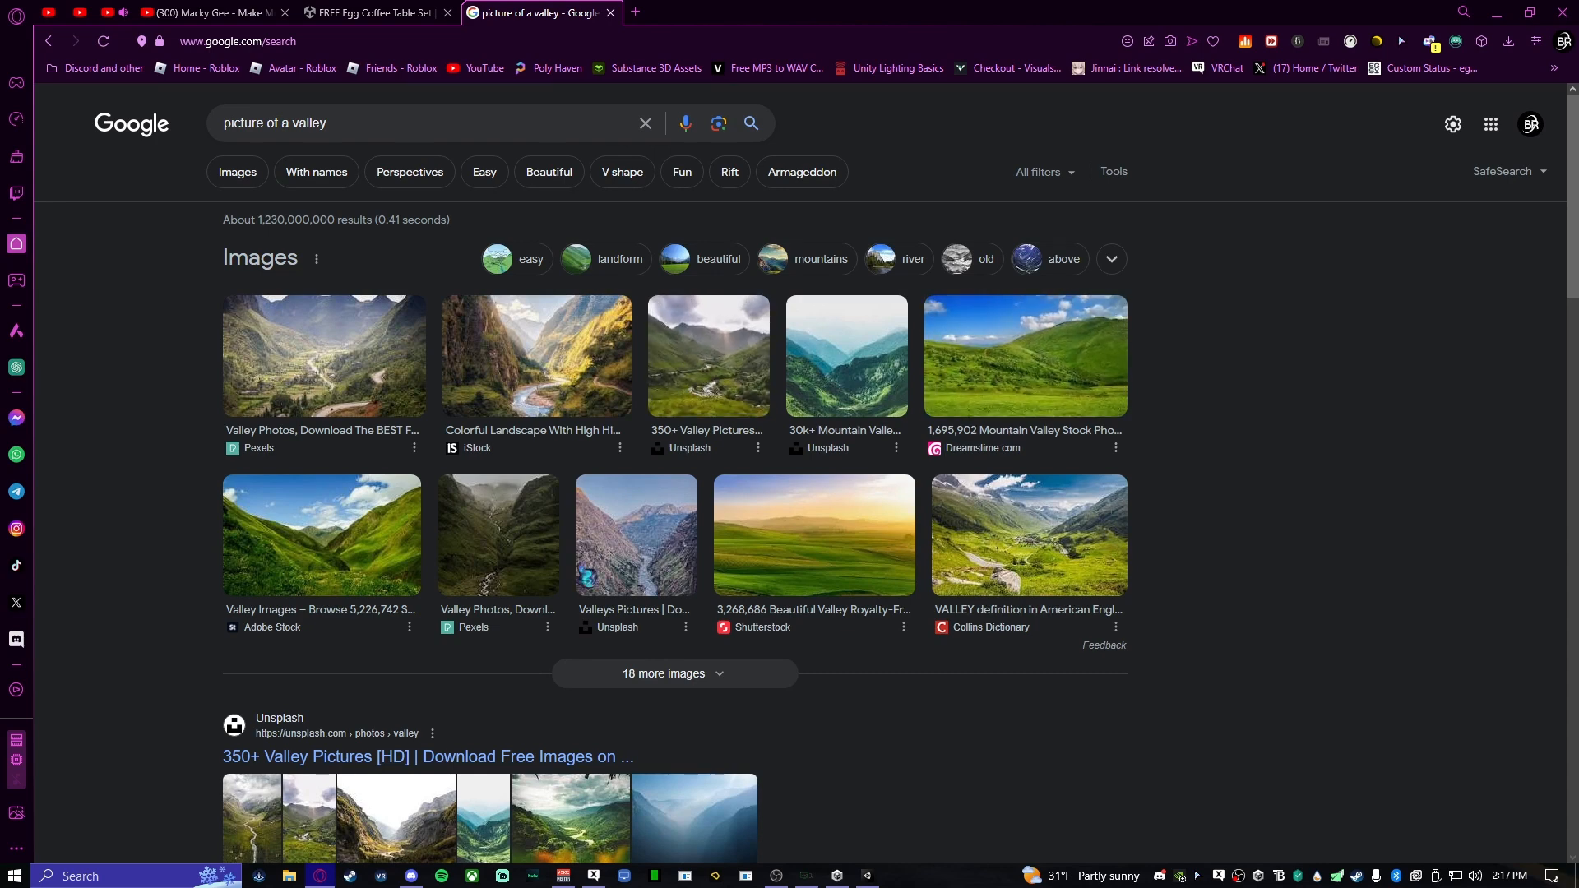
Refine the search to "picture of a valley portrait" and show only image results
click(440, 134)
text(port)
text(rait)
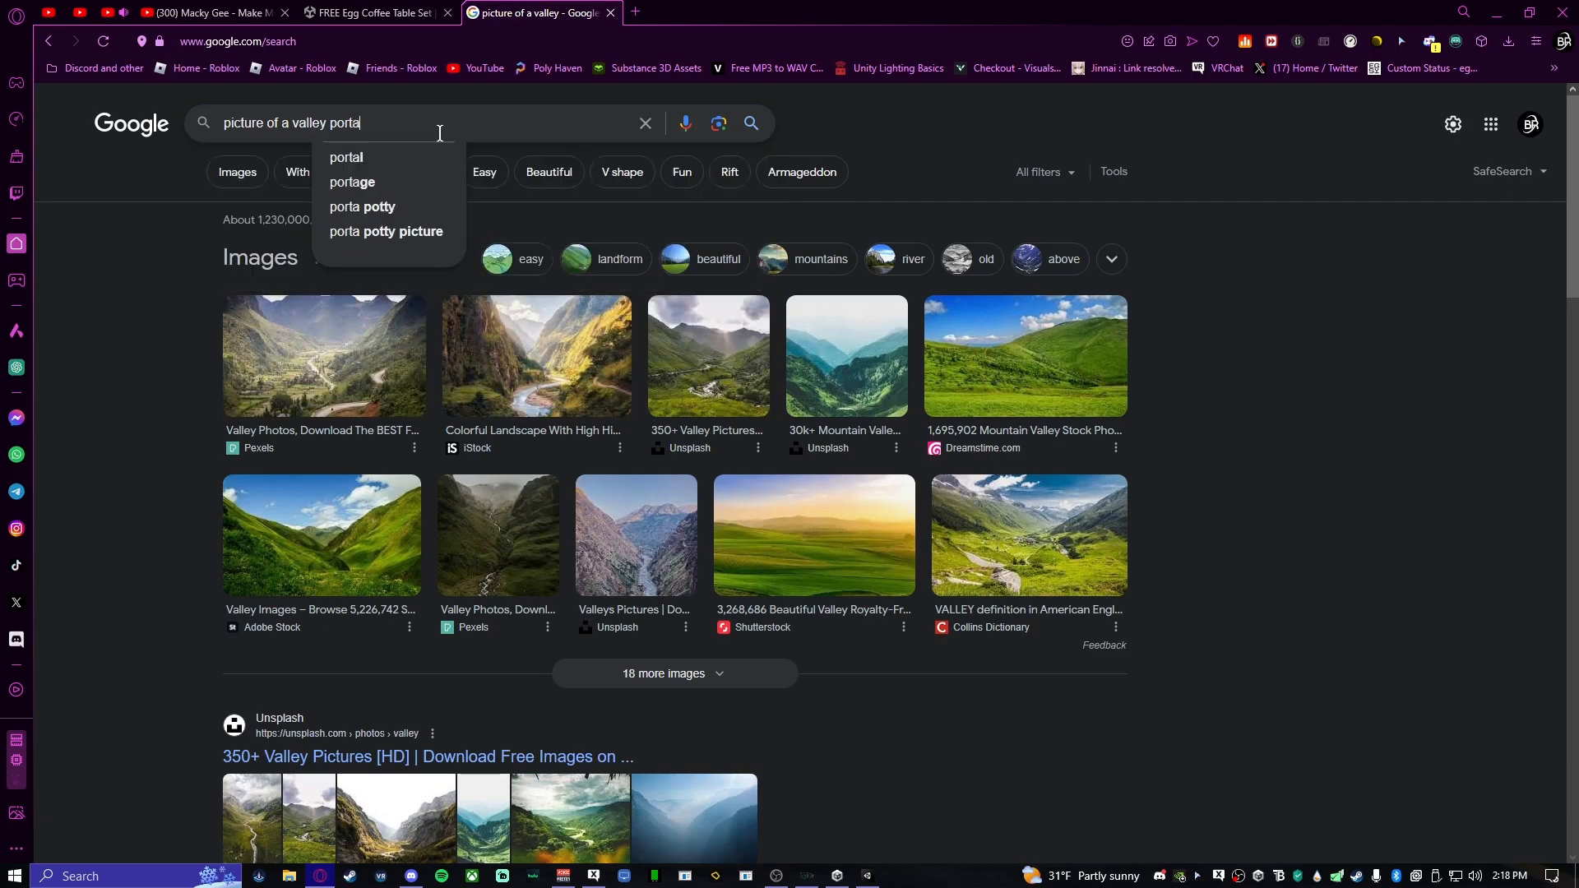
key(Return)
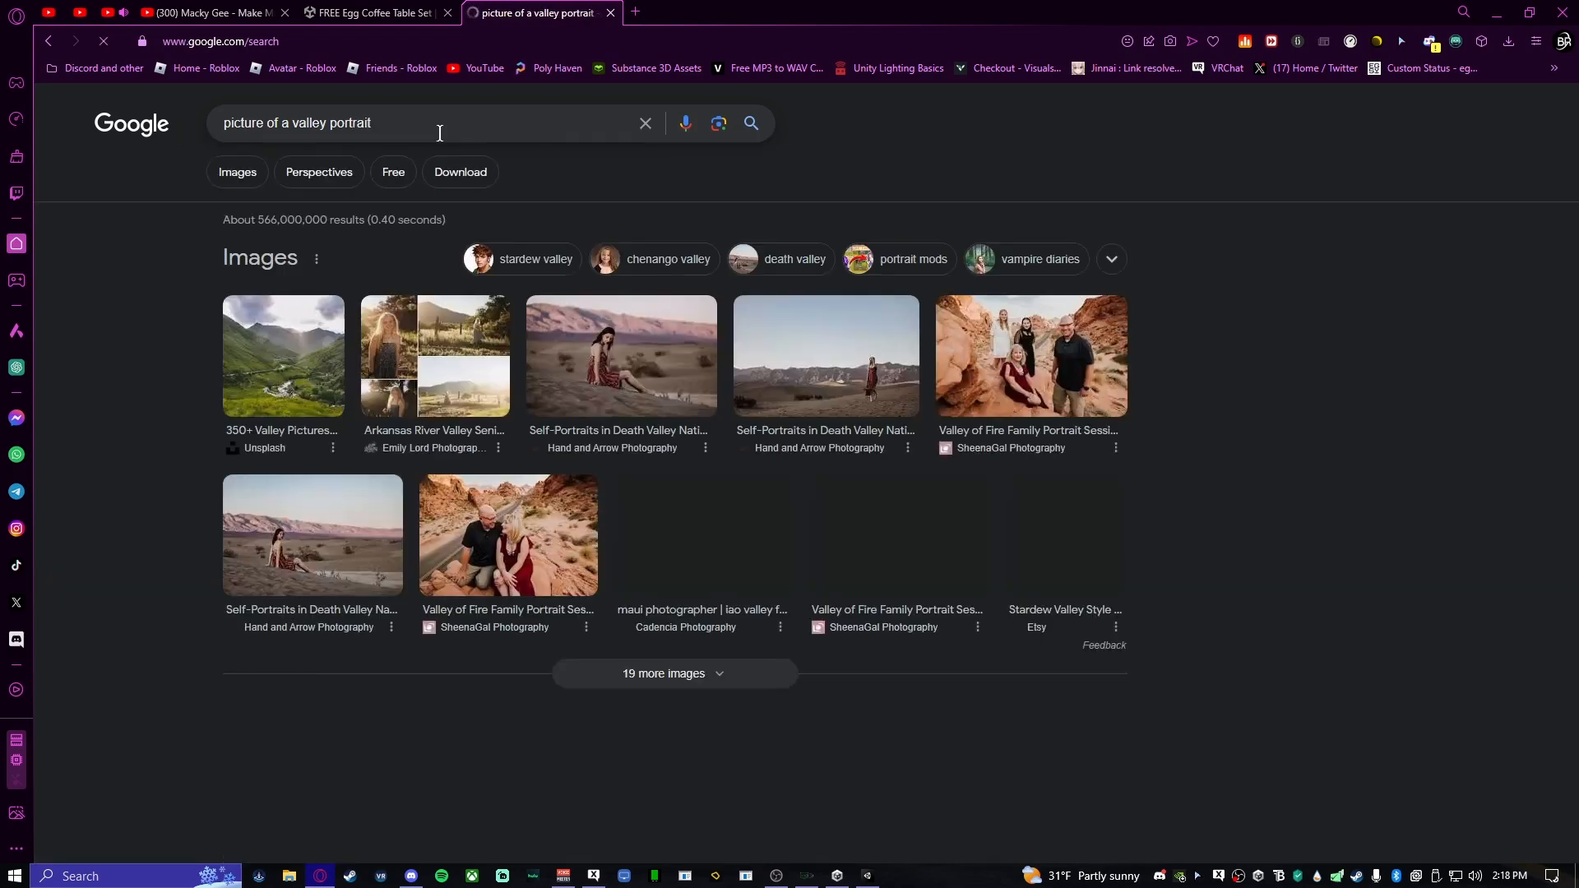
click(237, 175)
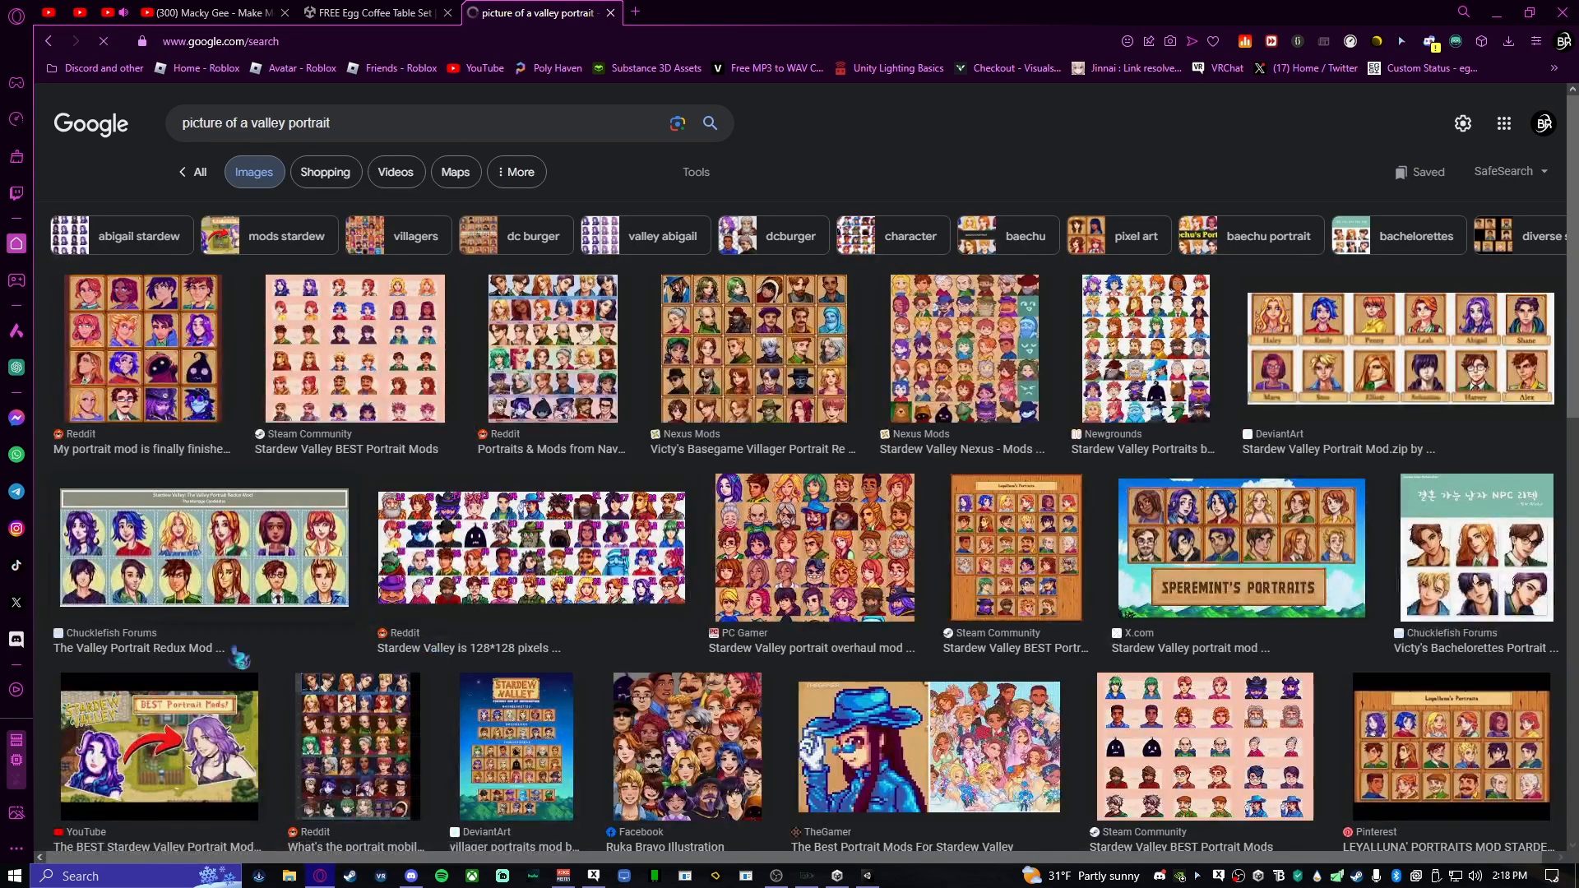
Find the Unsplash green valley photo among the image results and open its preview
scroll(436, 654, down, 10)
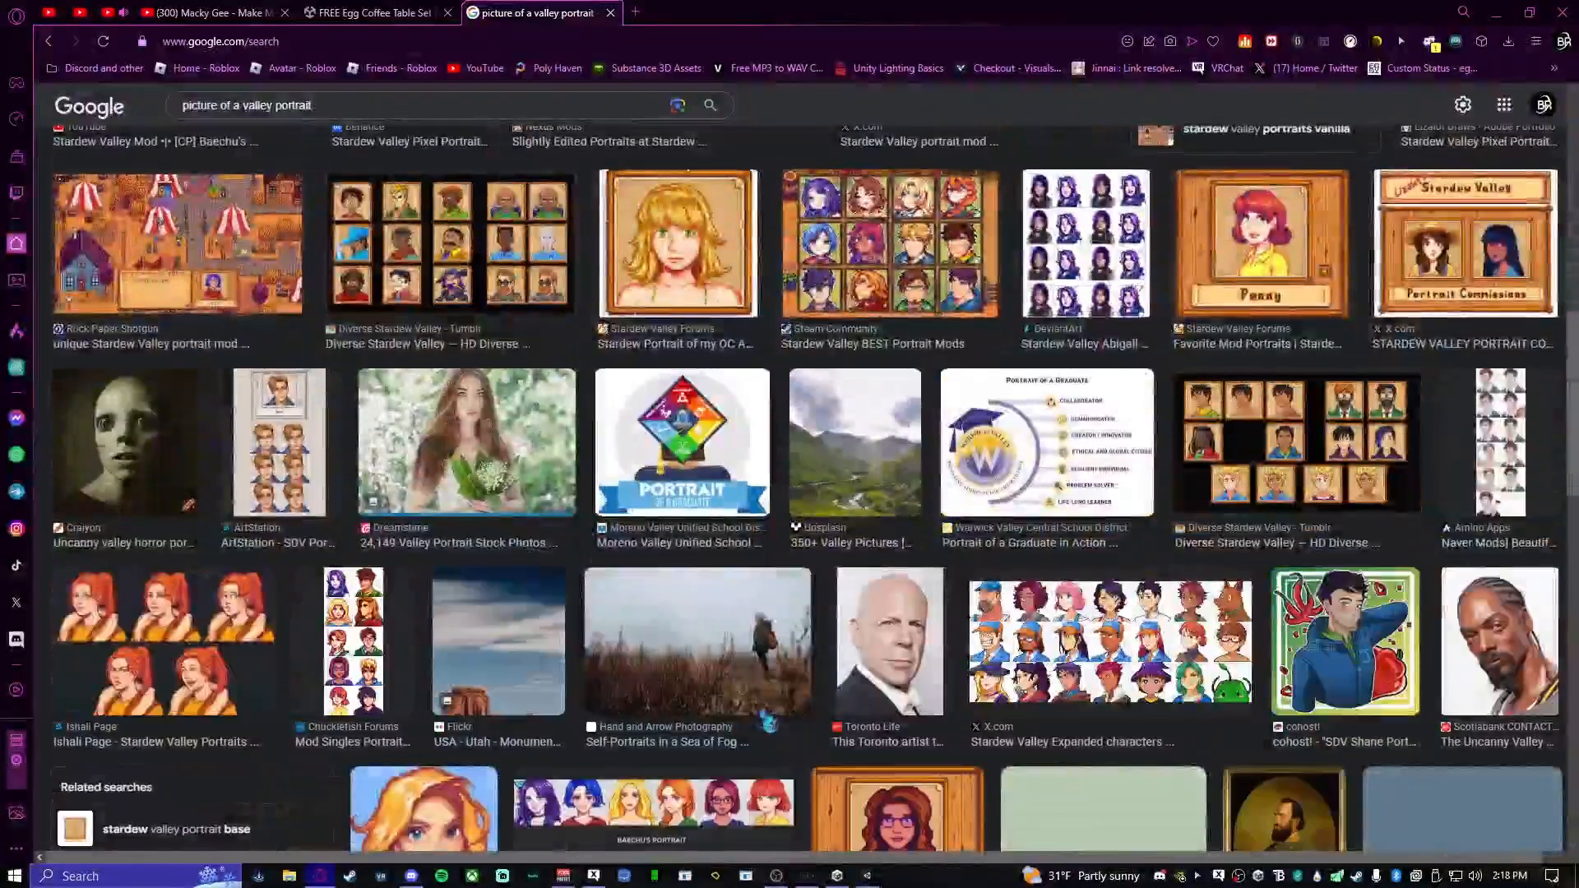
scroll(769, 722, down, 2)
scroll(861, 551, up, 3)
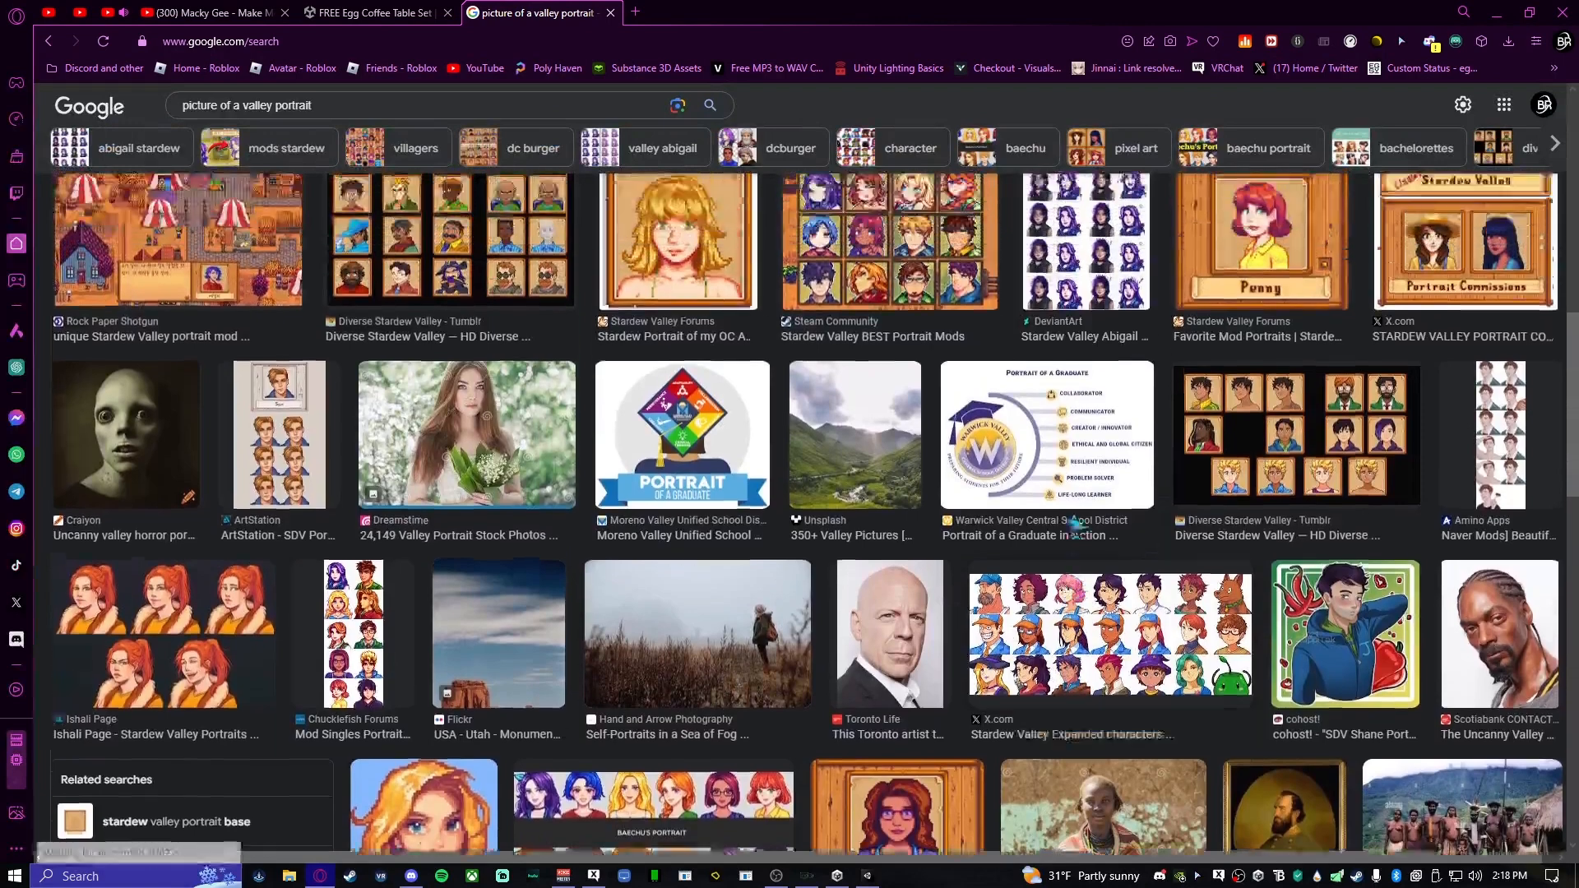
click(861, 552)
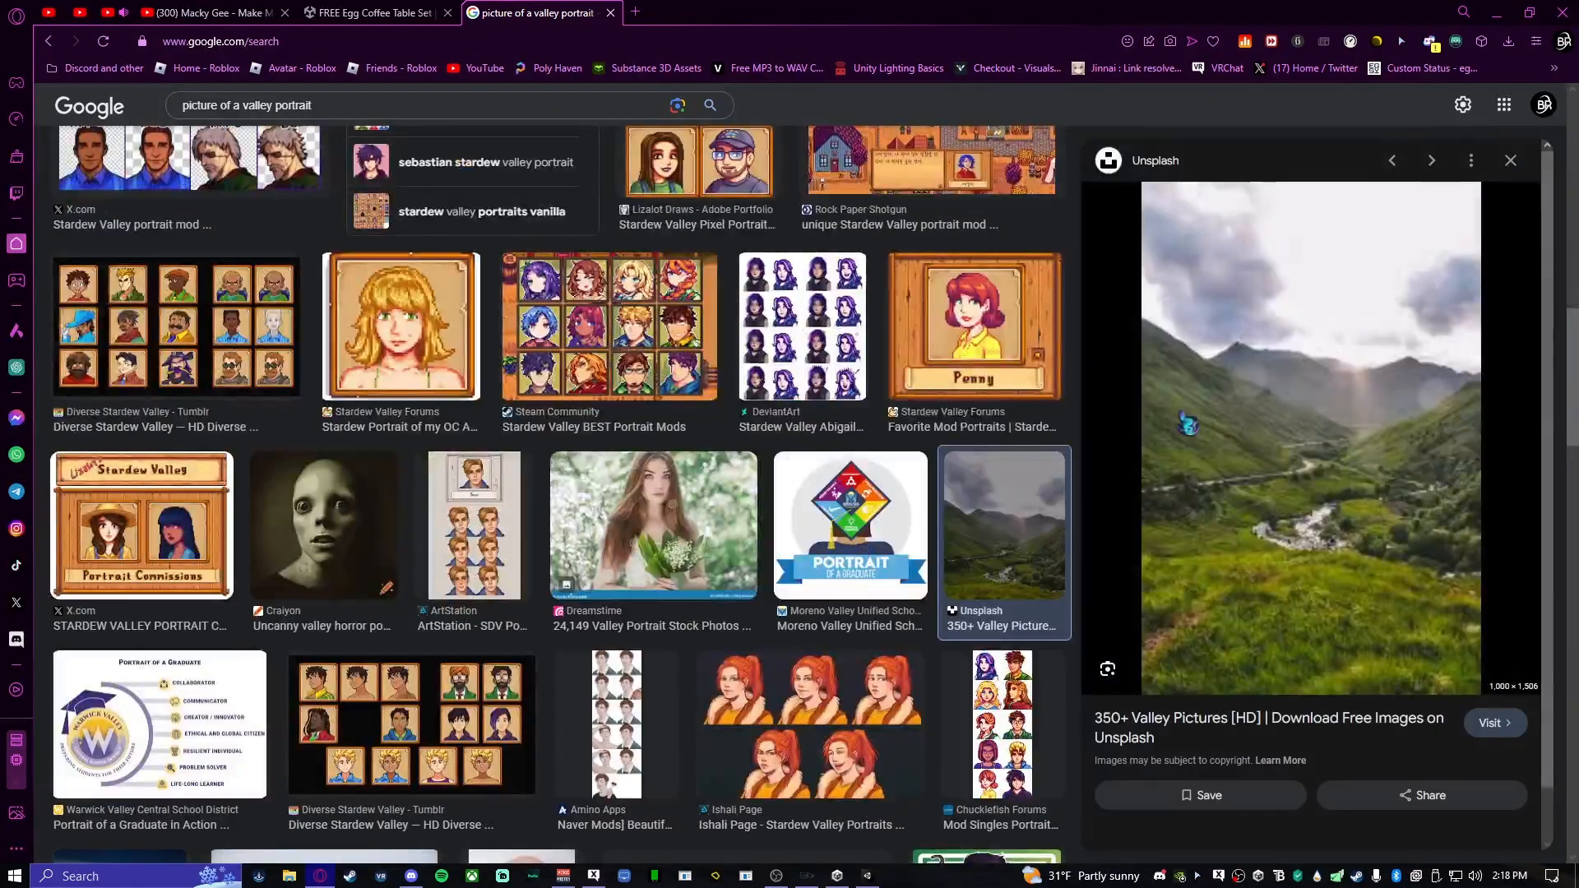
right_click(1246, 448)
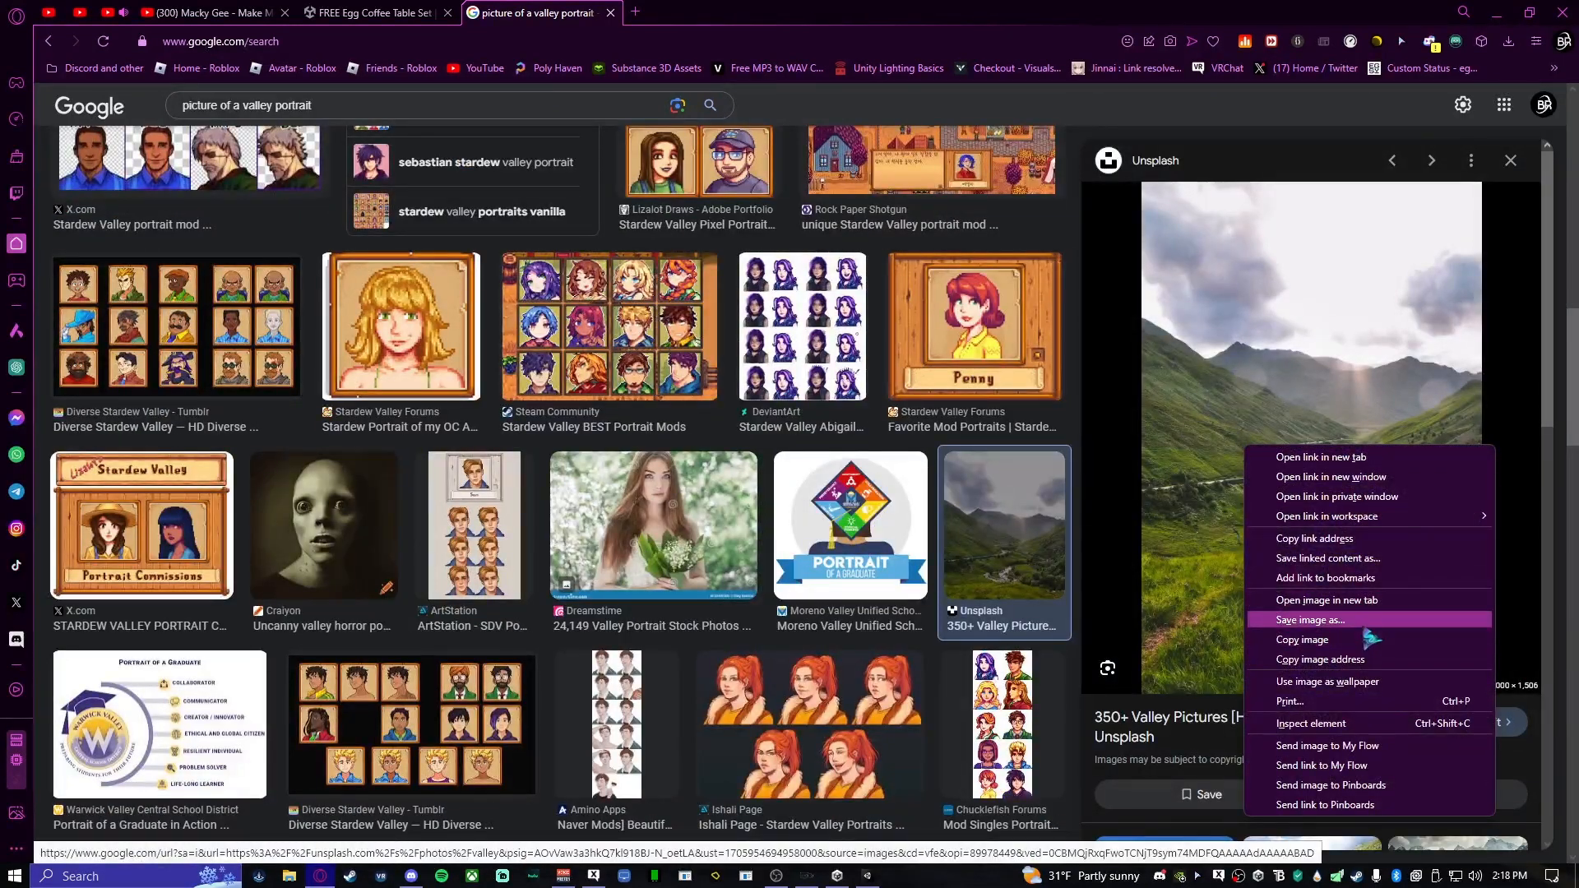
click(1365, 622)
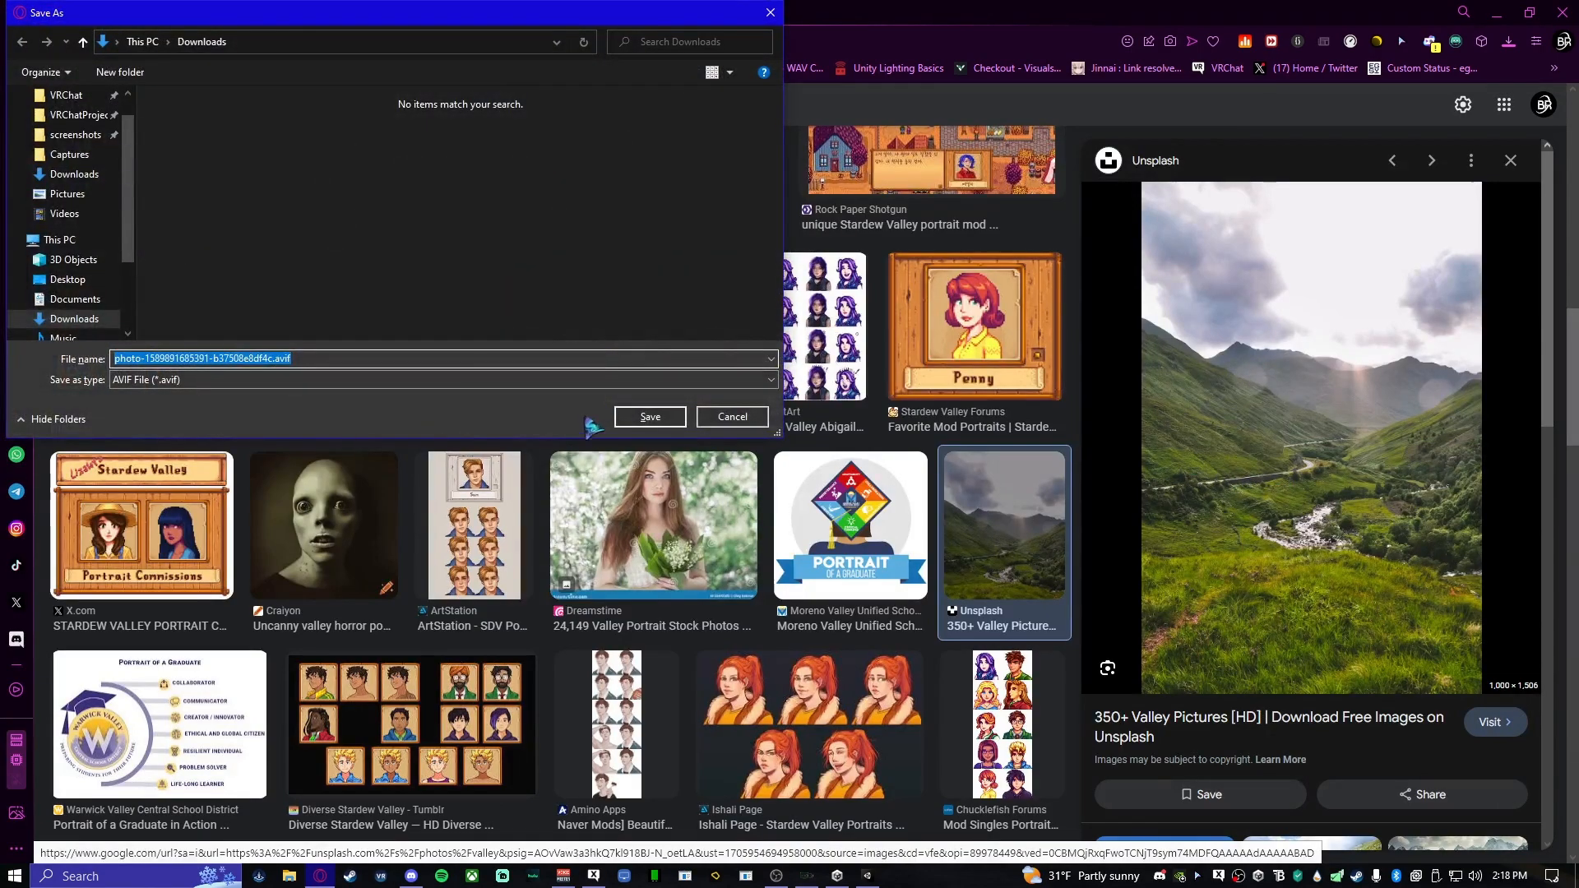
click(634, 418)
scroll(623, 247, up, 4)
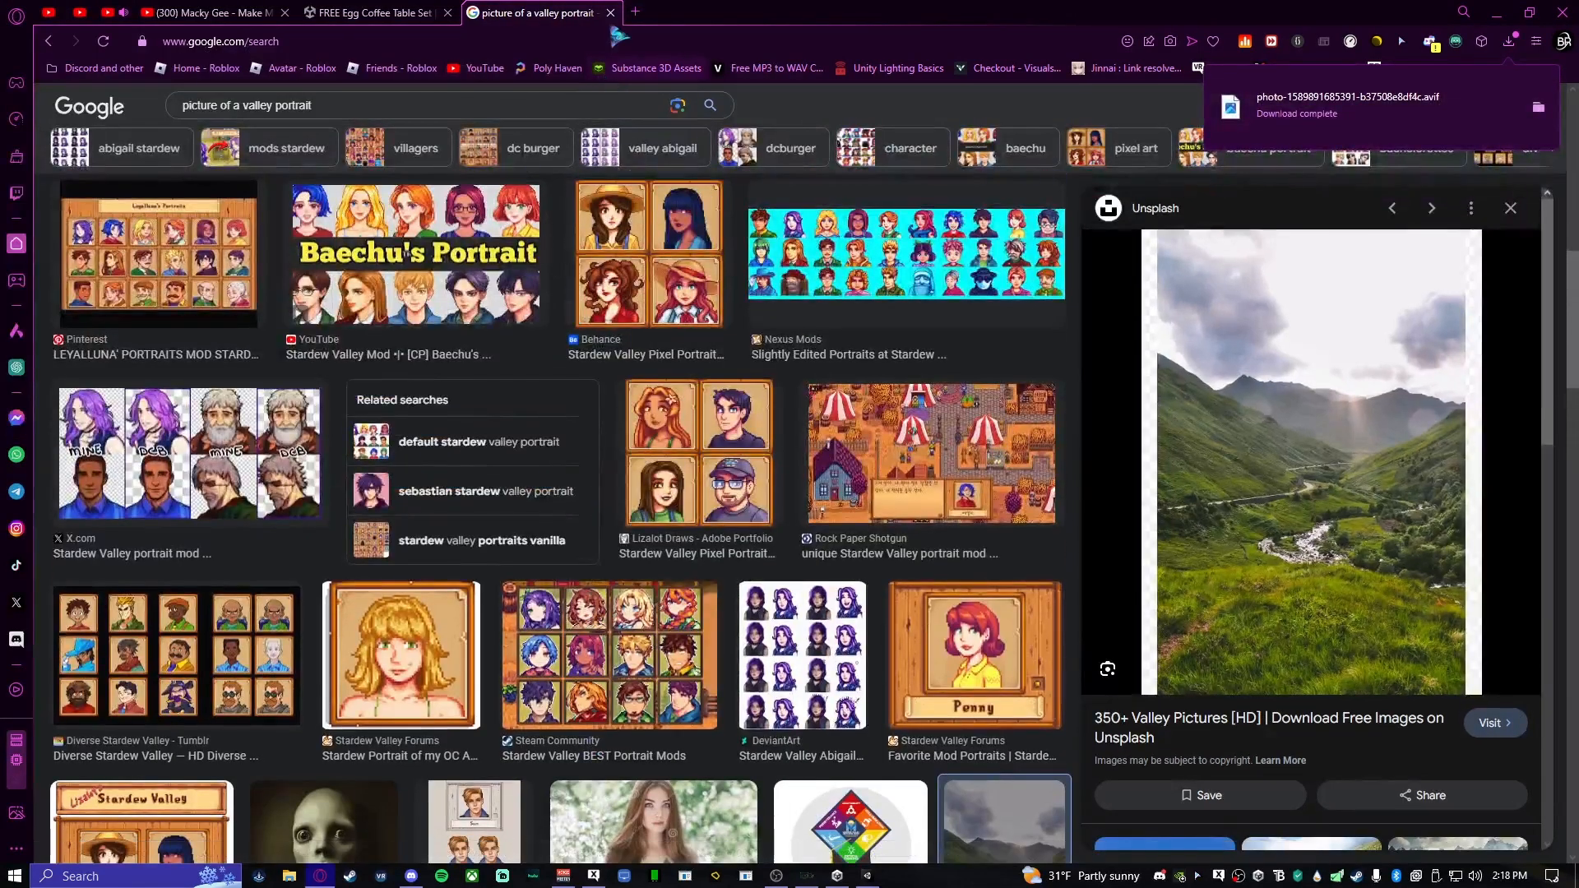
key(ctrl+w)
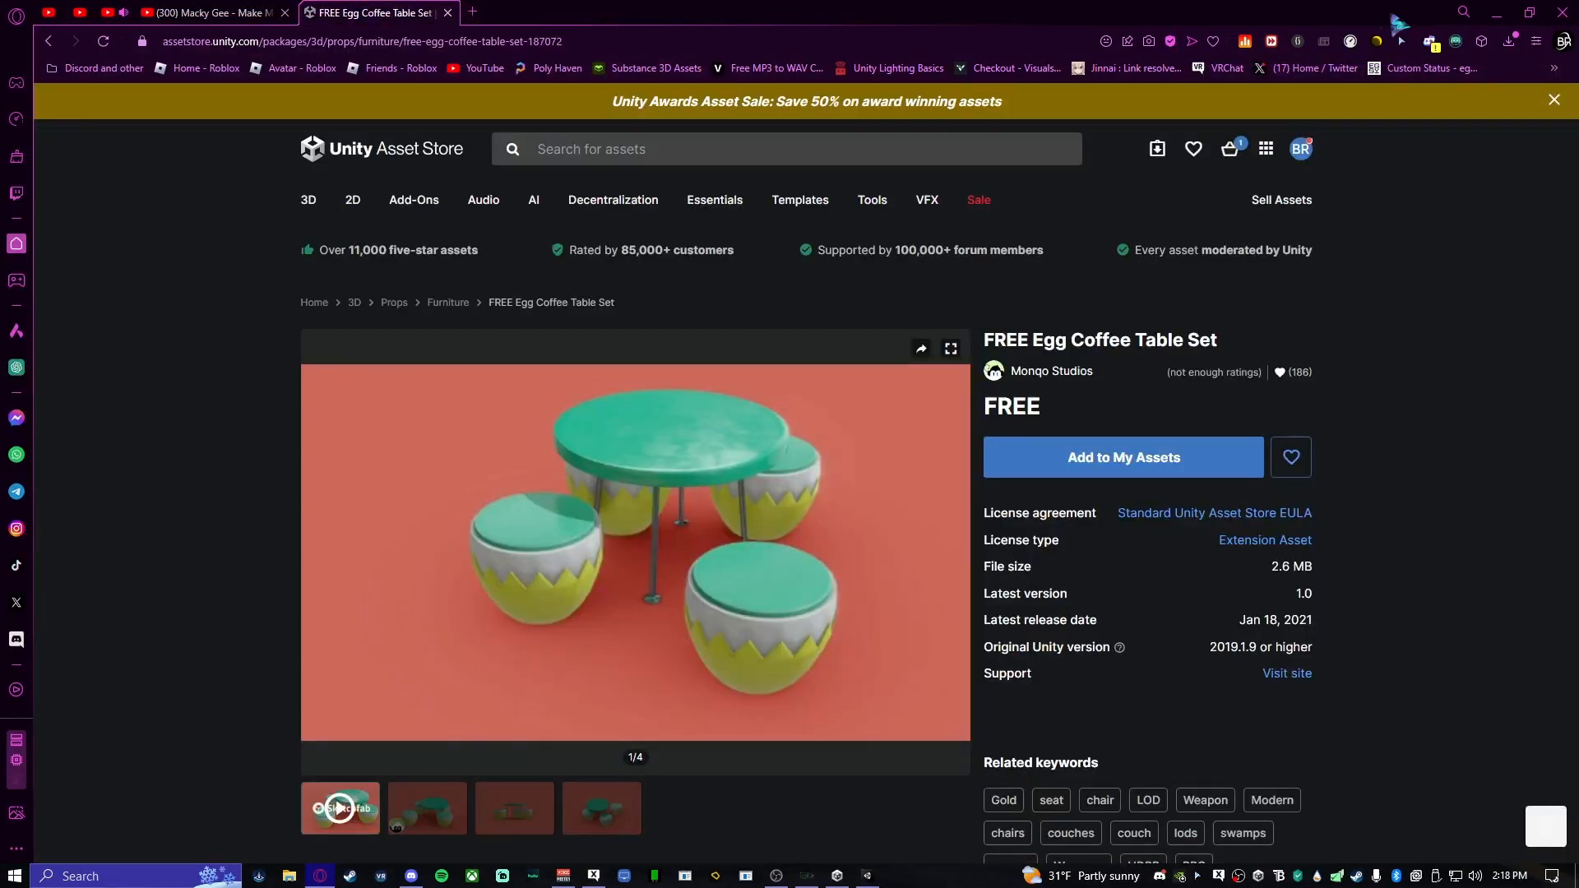
click(1496, 13)
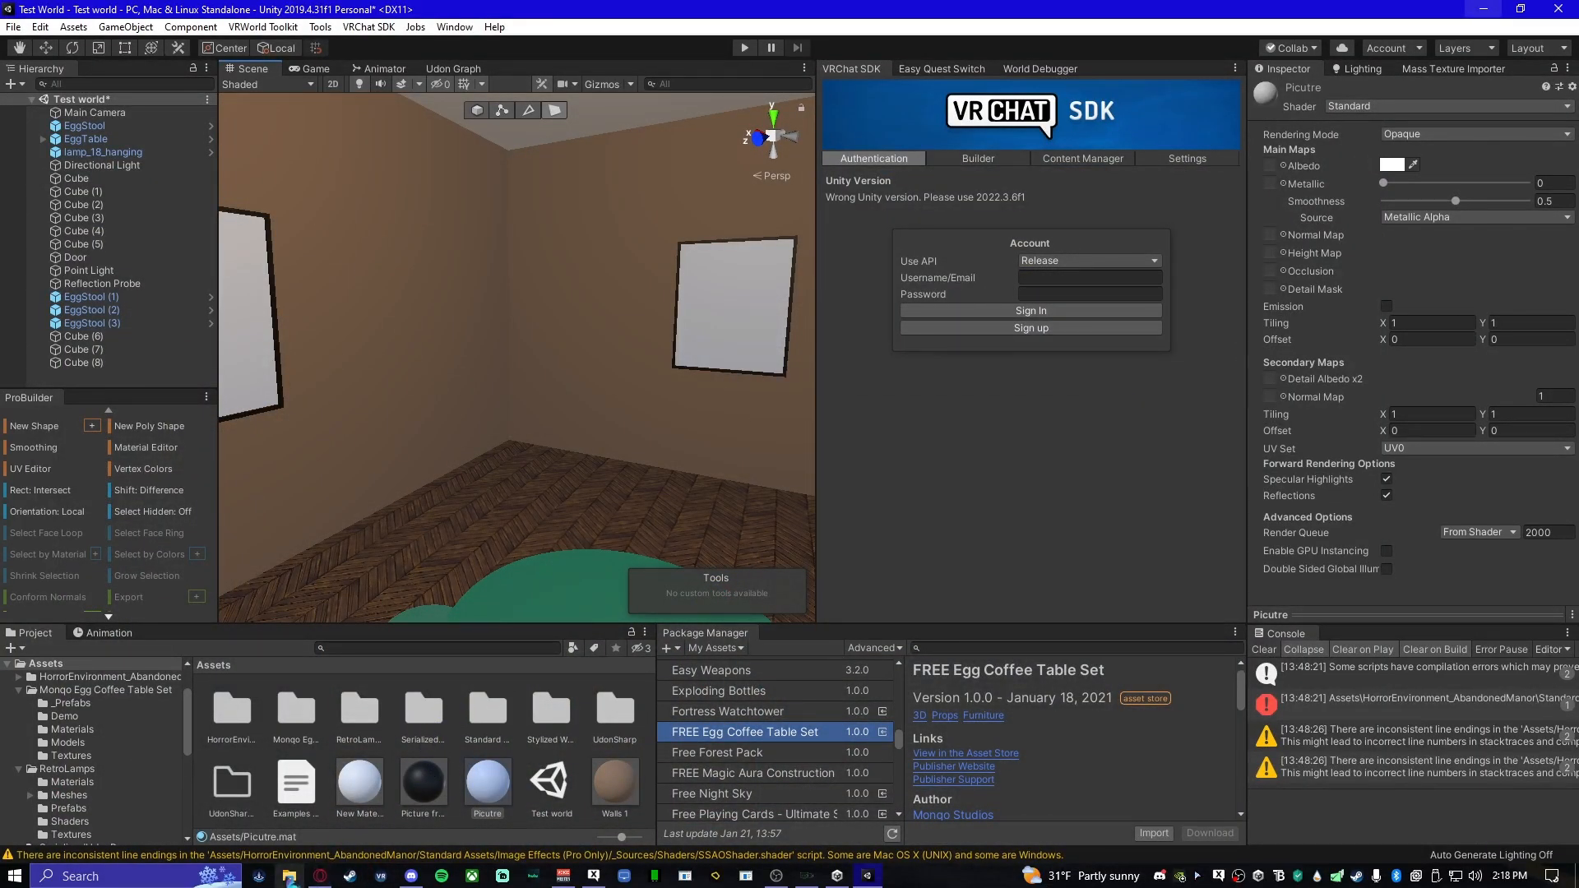
Import the downloaded valley .avif photo from File Explorer into the project's Assets folder and select it
click(288, 876)
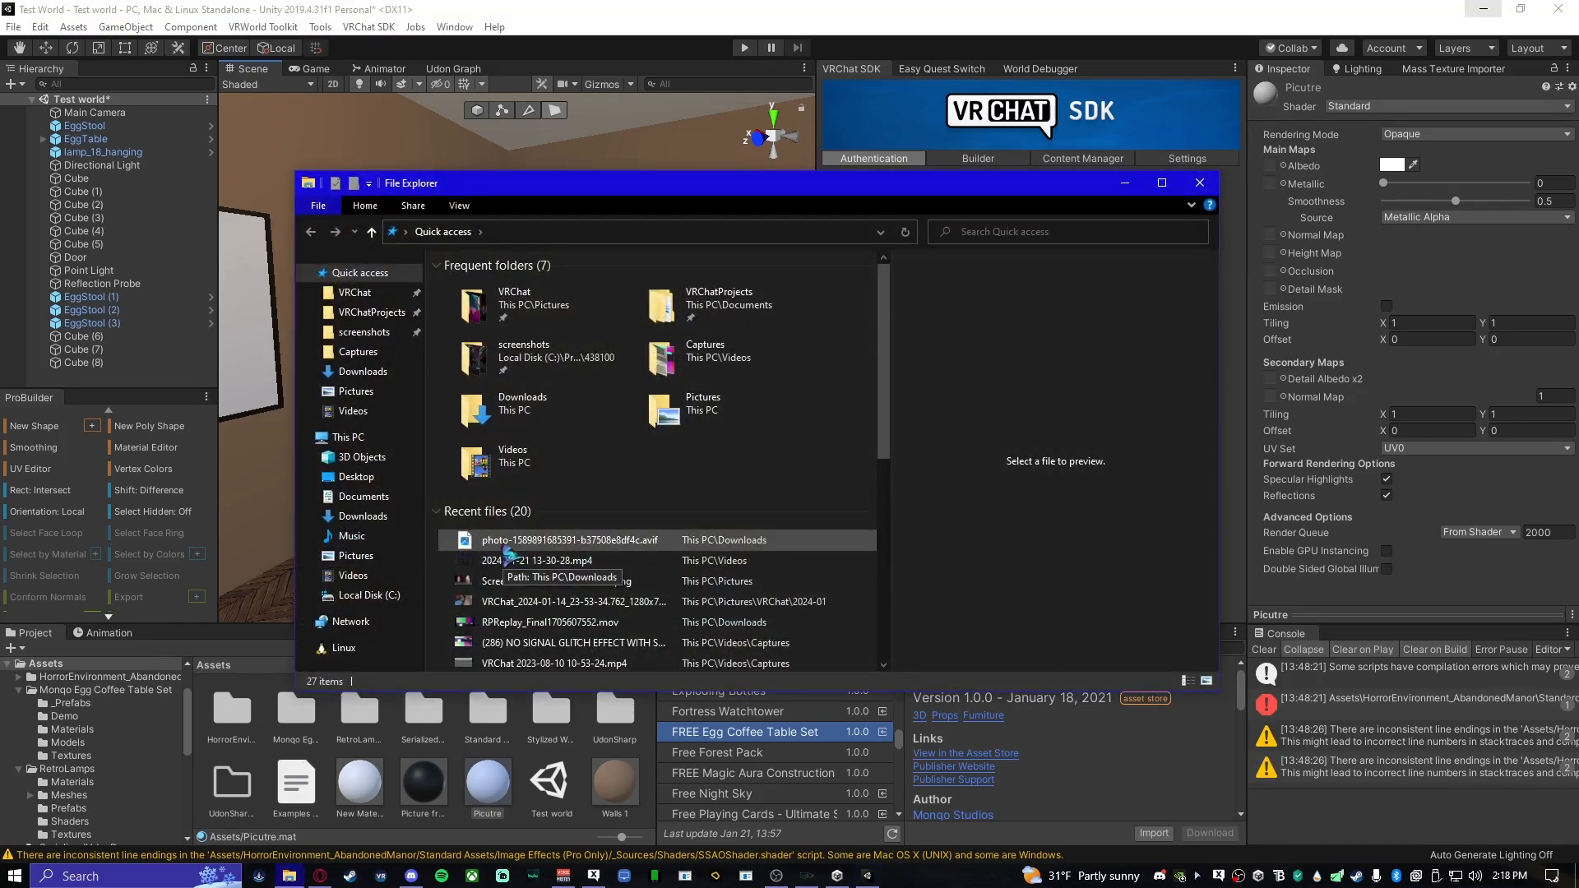
drag(507, 543, 637, 810)
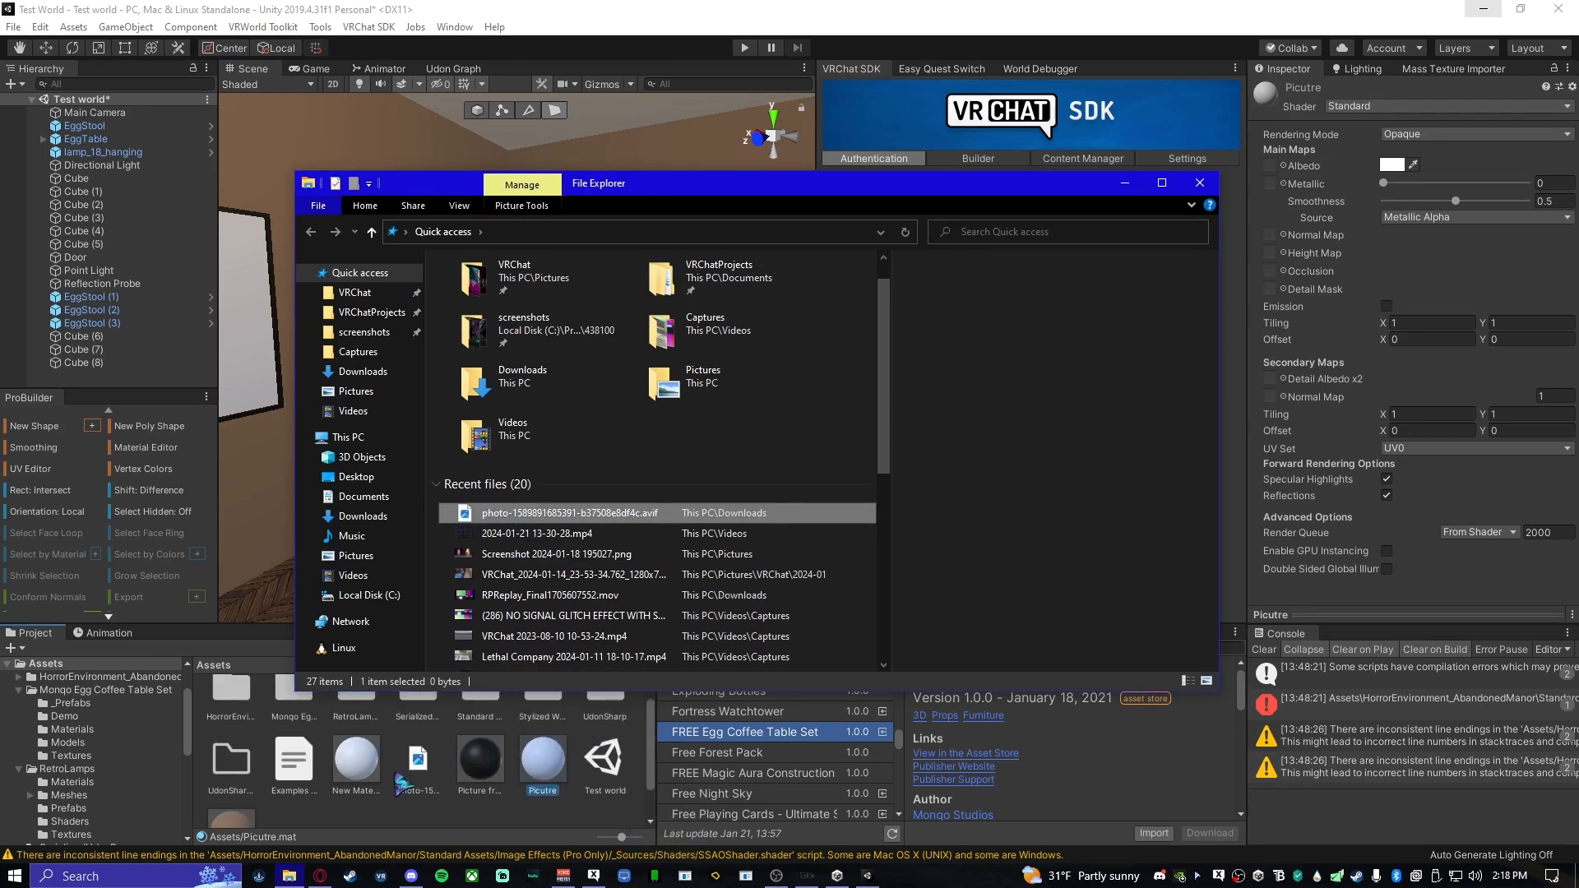
right_click(399, 777)
click(419, 761)
Delete the imported valley .avif photo from the Assets folder
right_click(431, 771)
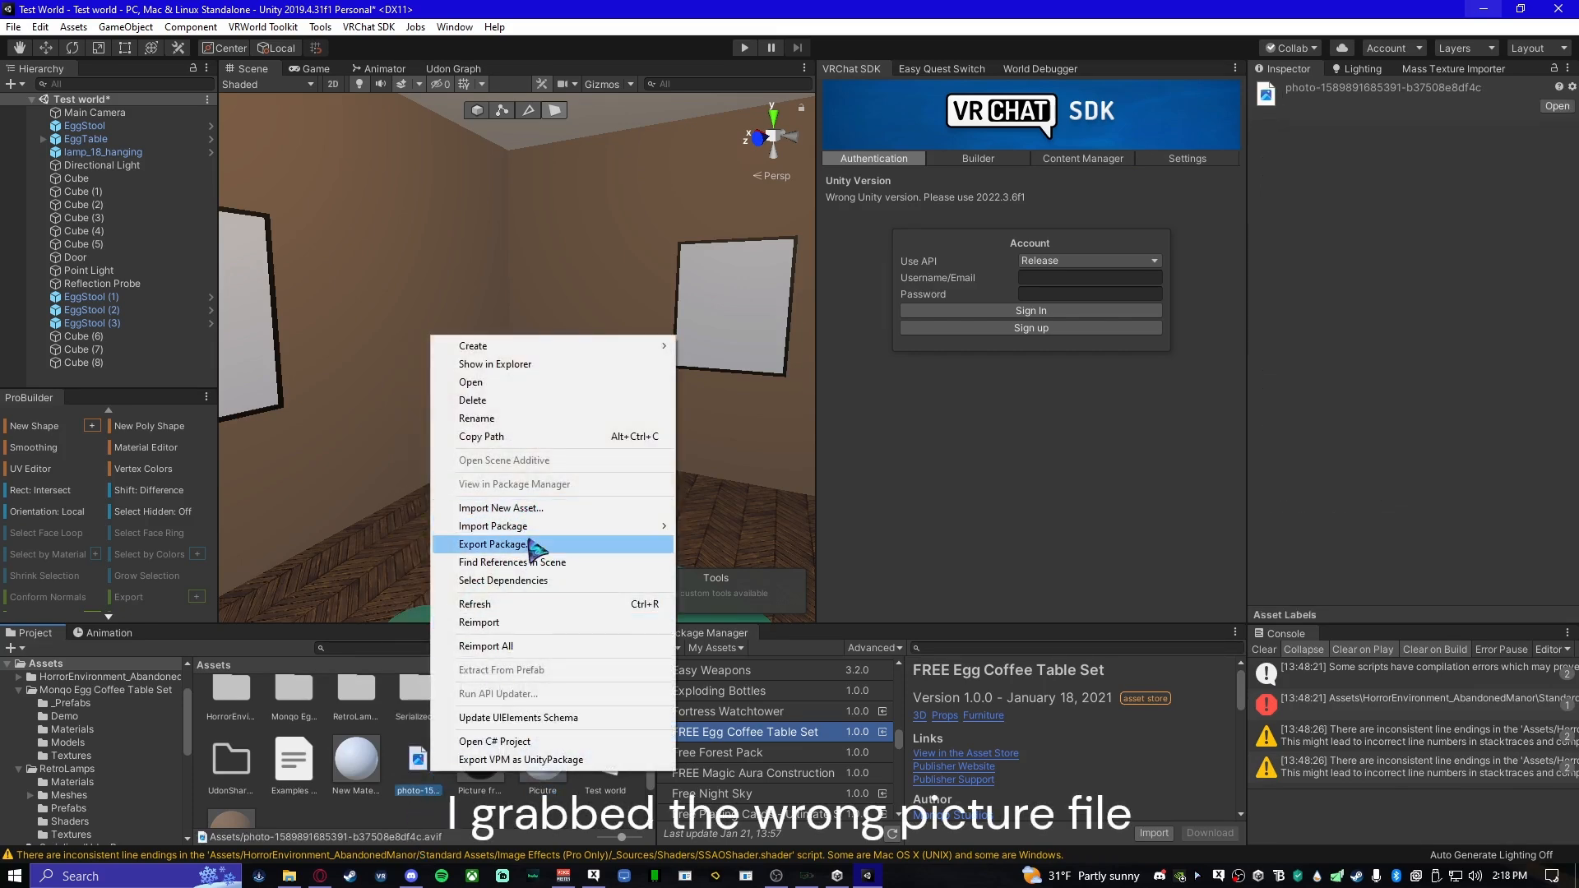
click(526, 400)
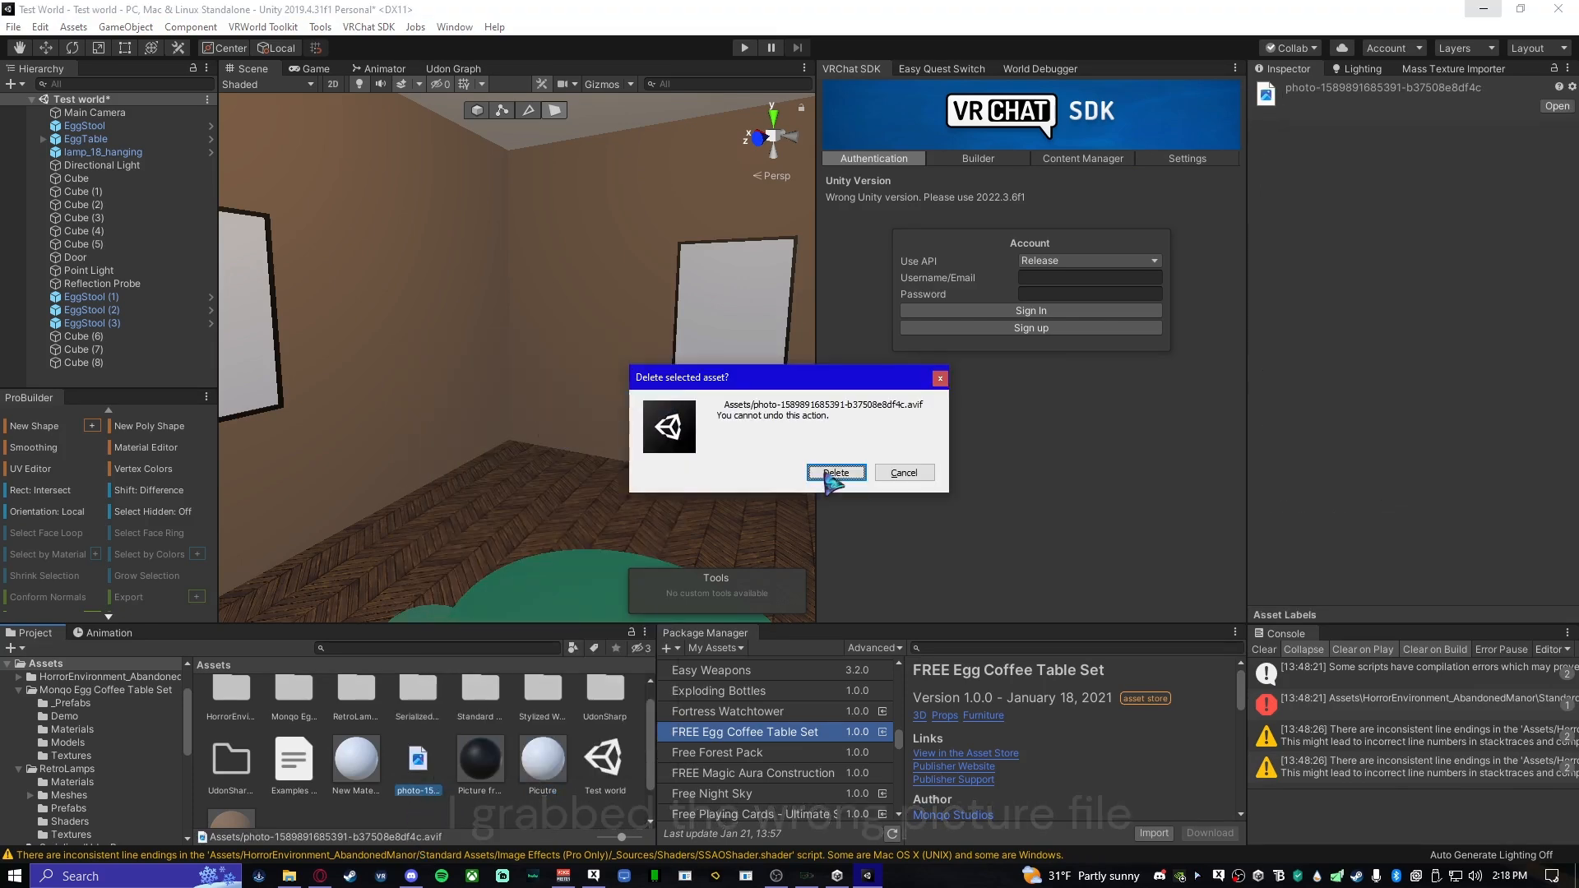
click(835, 475)
Switch to the browser and reopen the recently closed valley portrait image search tab
click(290, 876)
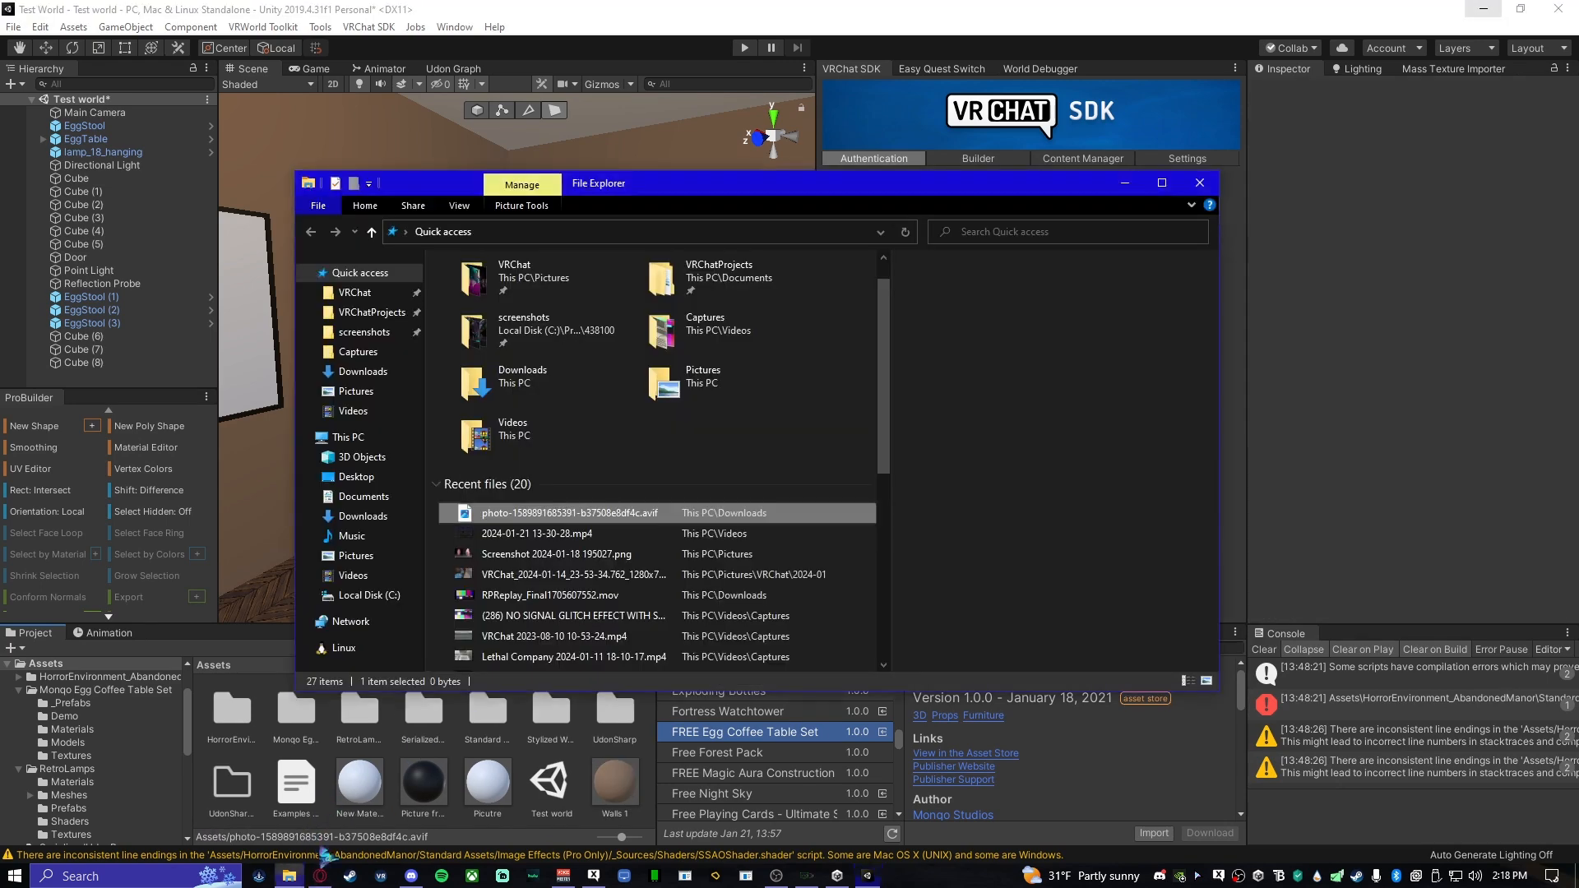
click(320, 876)
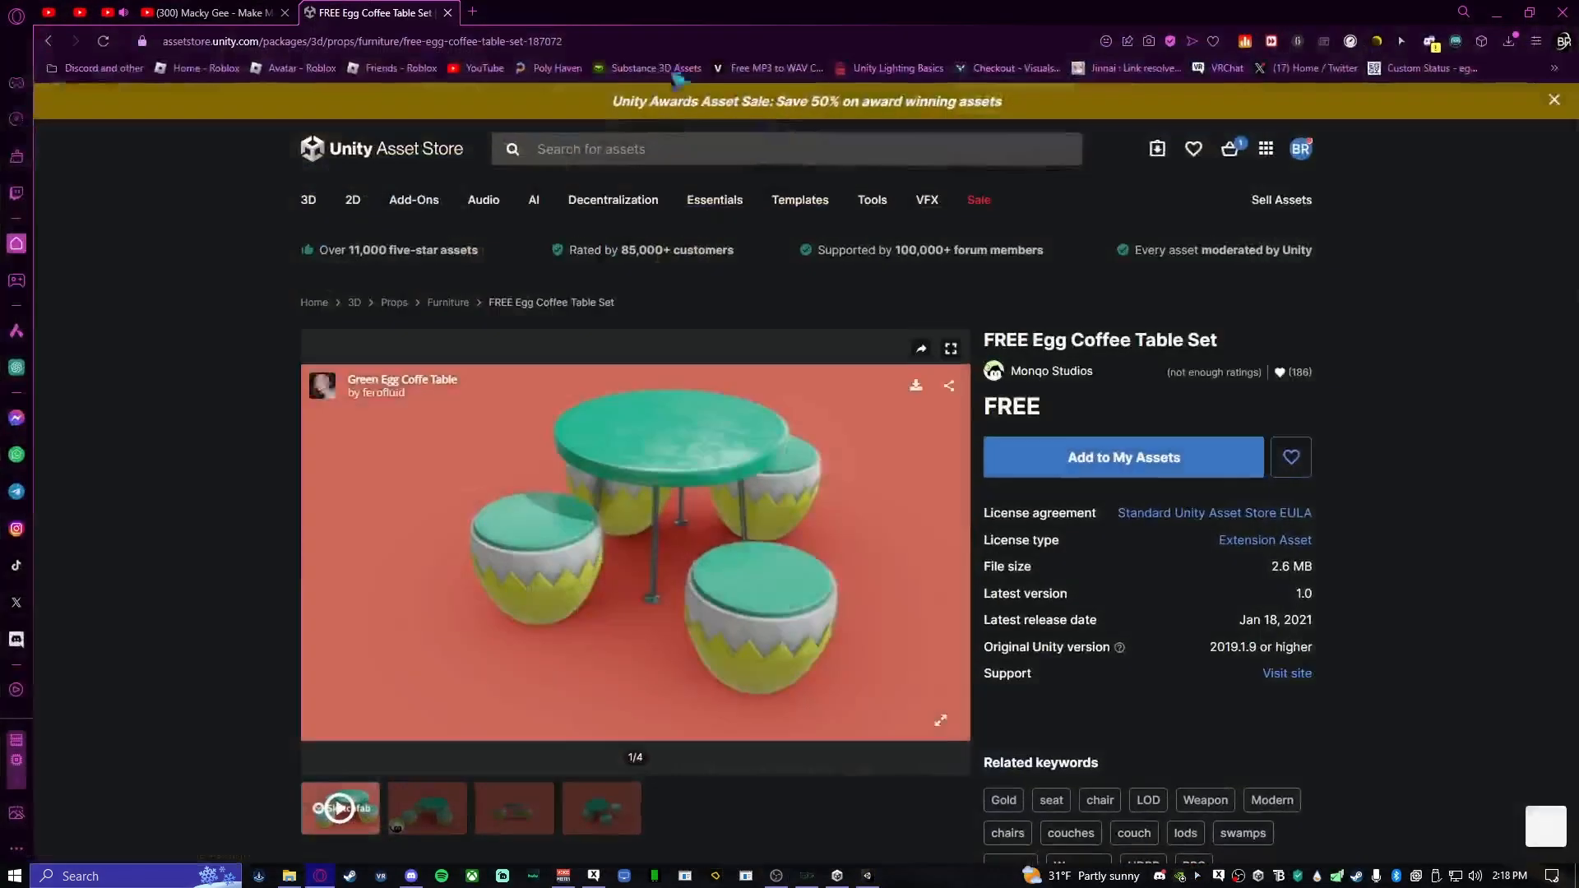
right_click(696, 8)
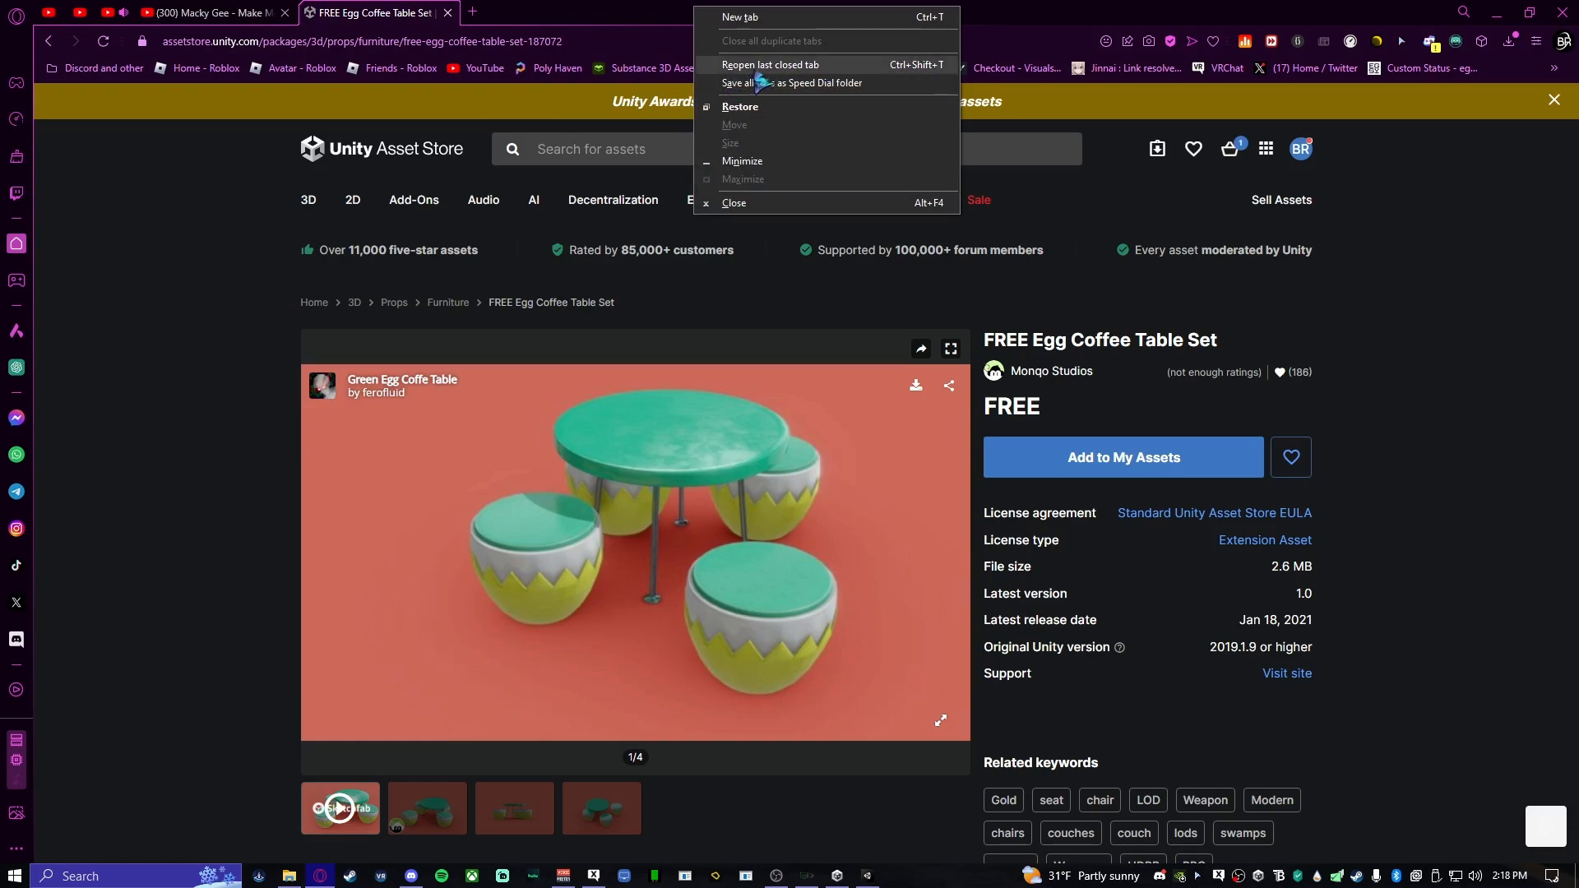
click(765, 64)
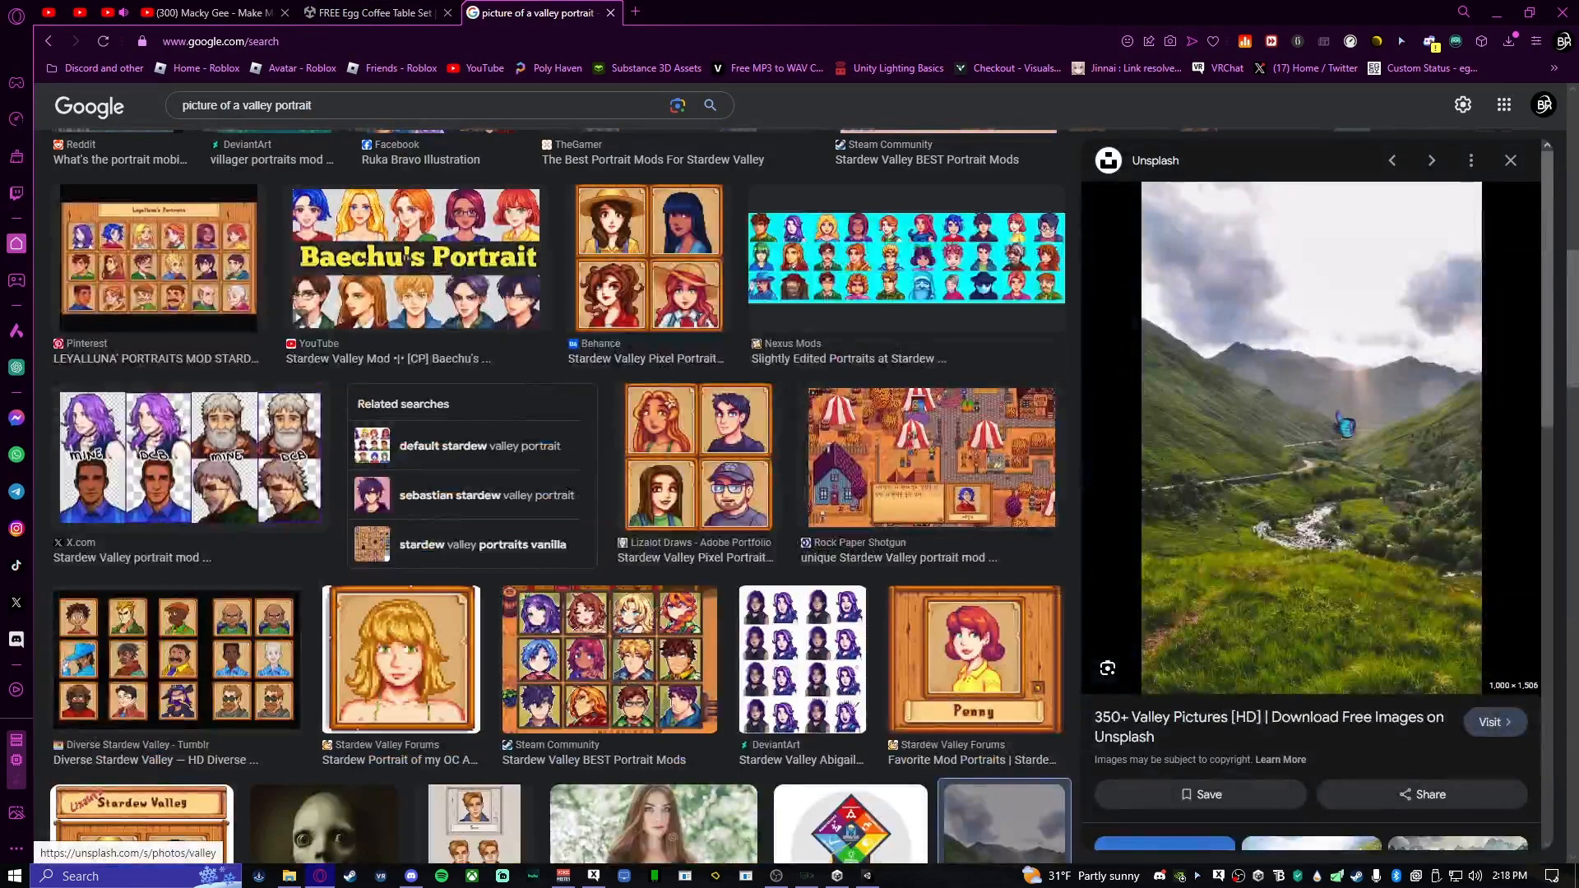
right_click(1346, 415)
click(1185, 599)
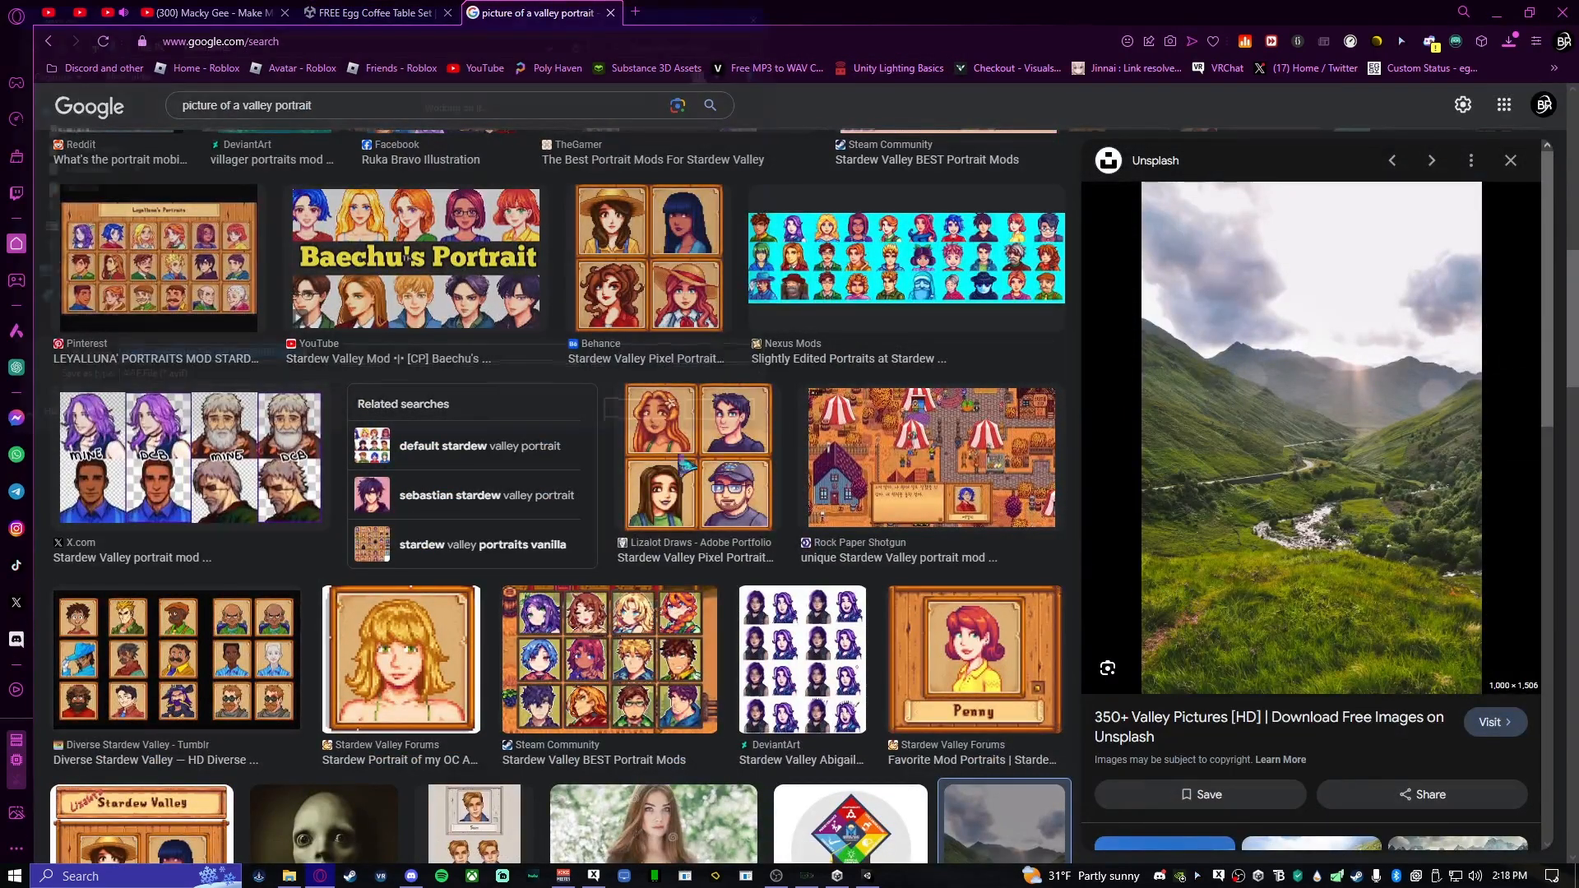
click(312, 359)
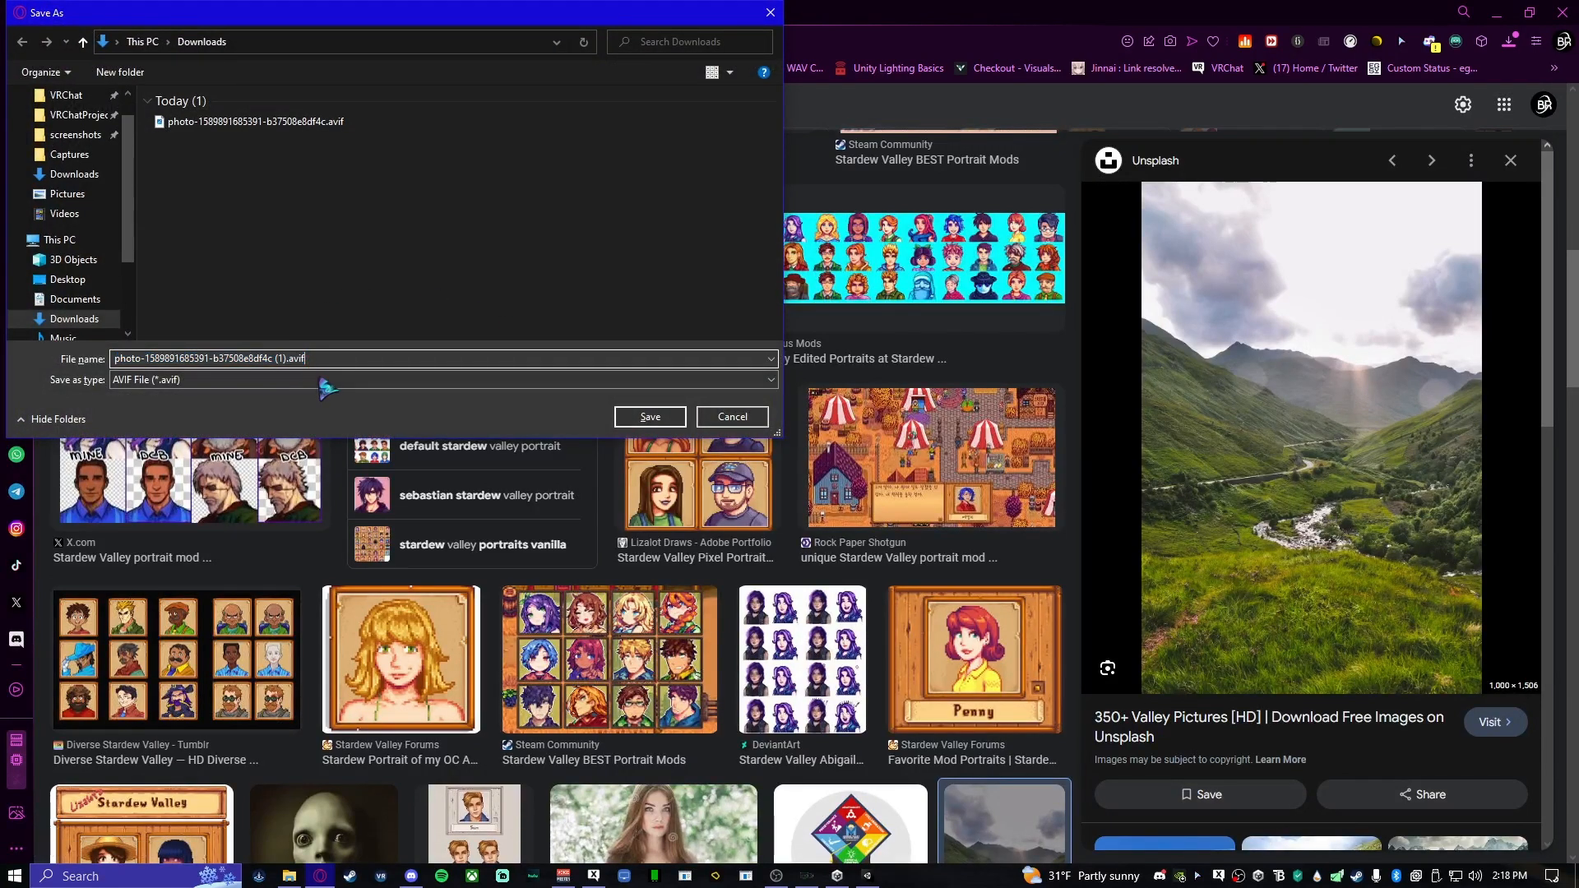
key(BackSpace)
key(BackSpace)
key(BackSpace)
key(BackSpace)
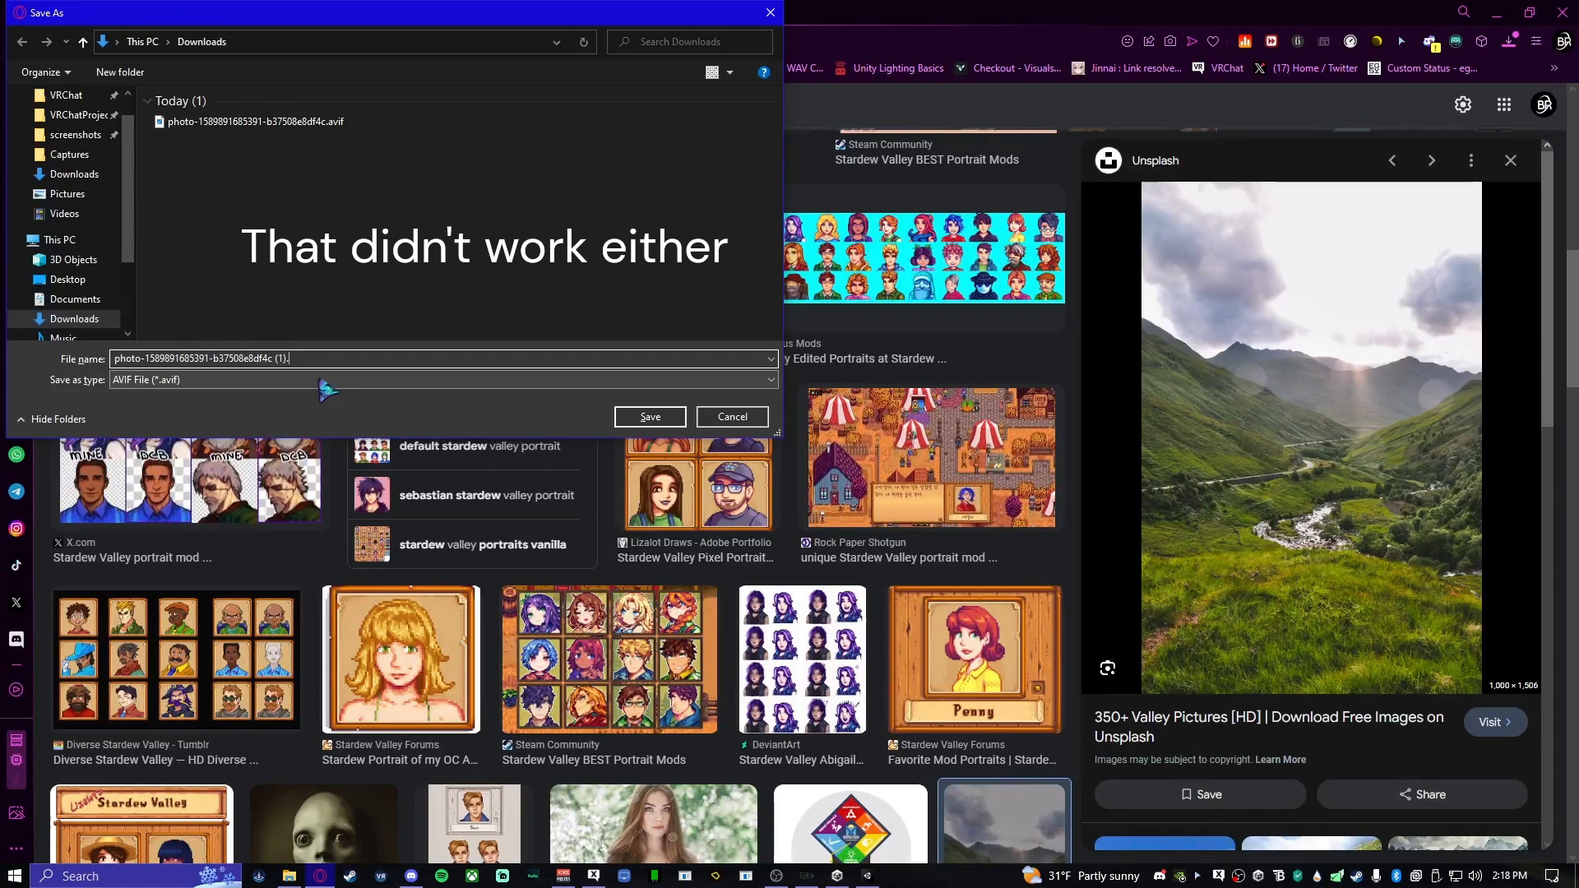
text(png)
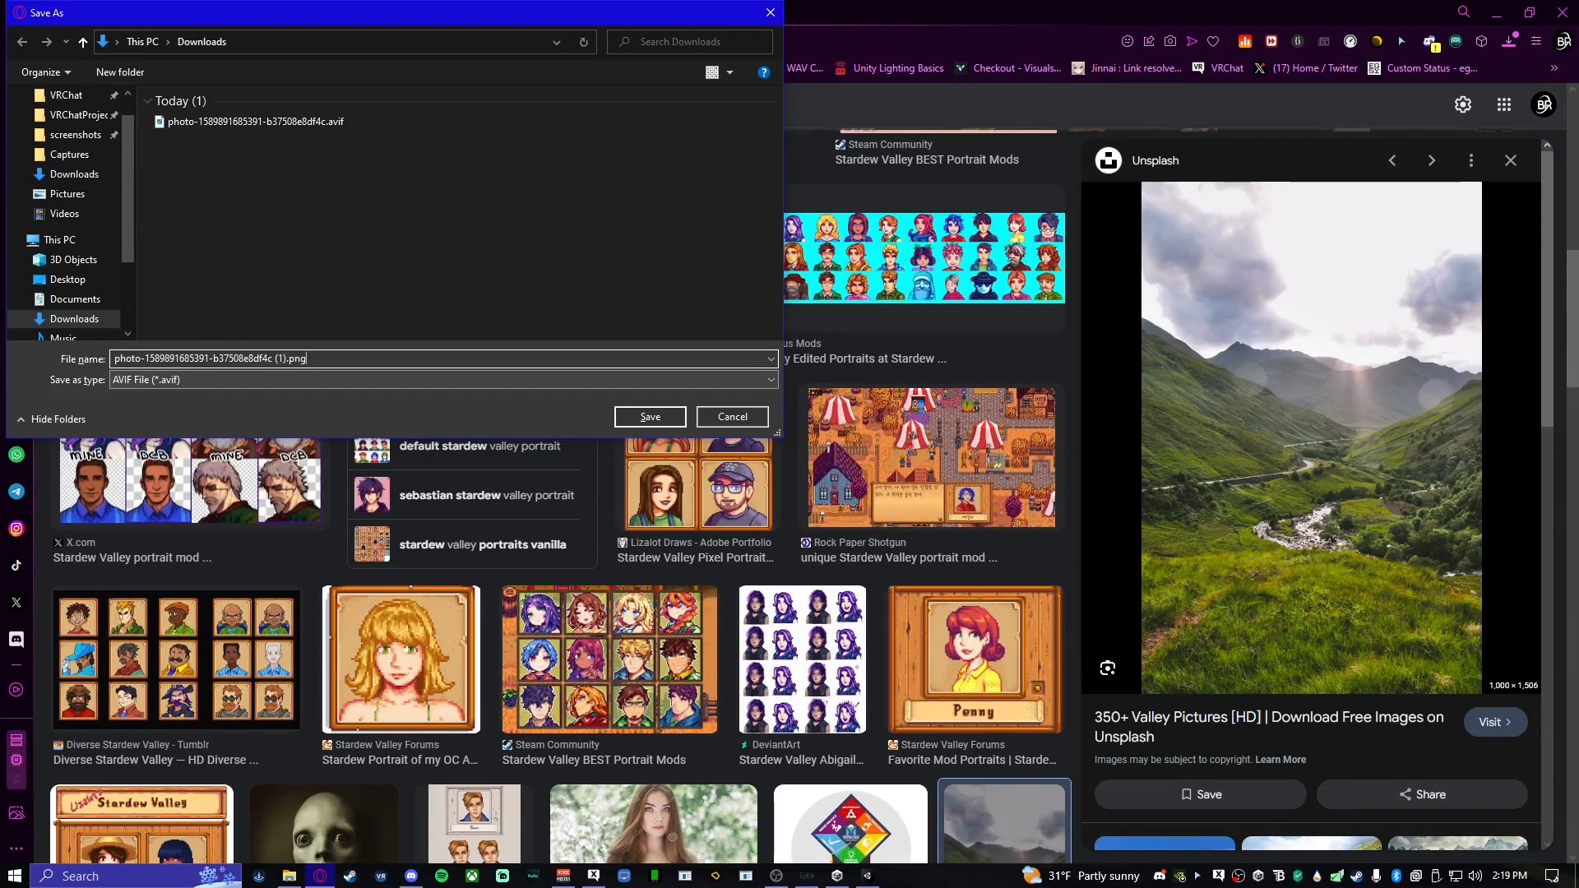
key(Return)
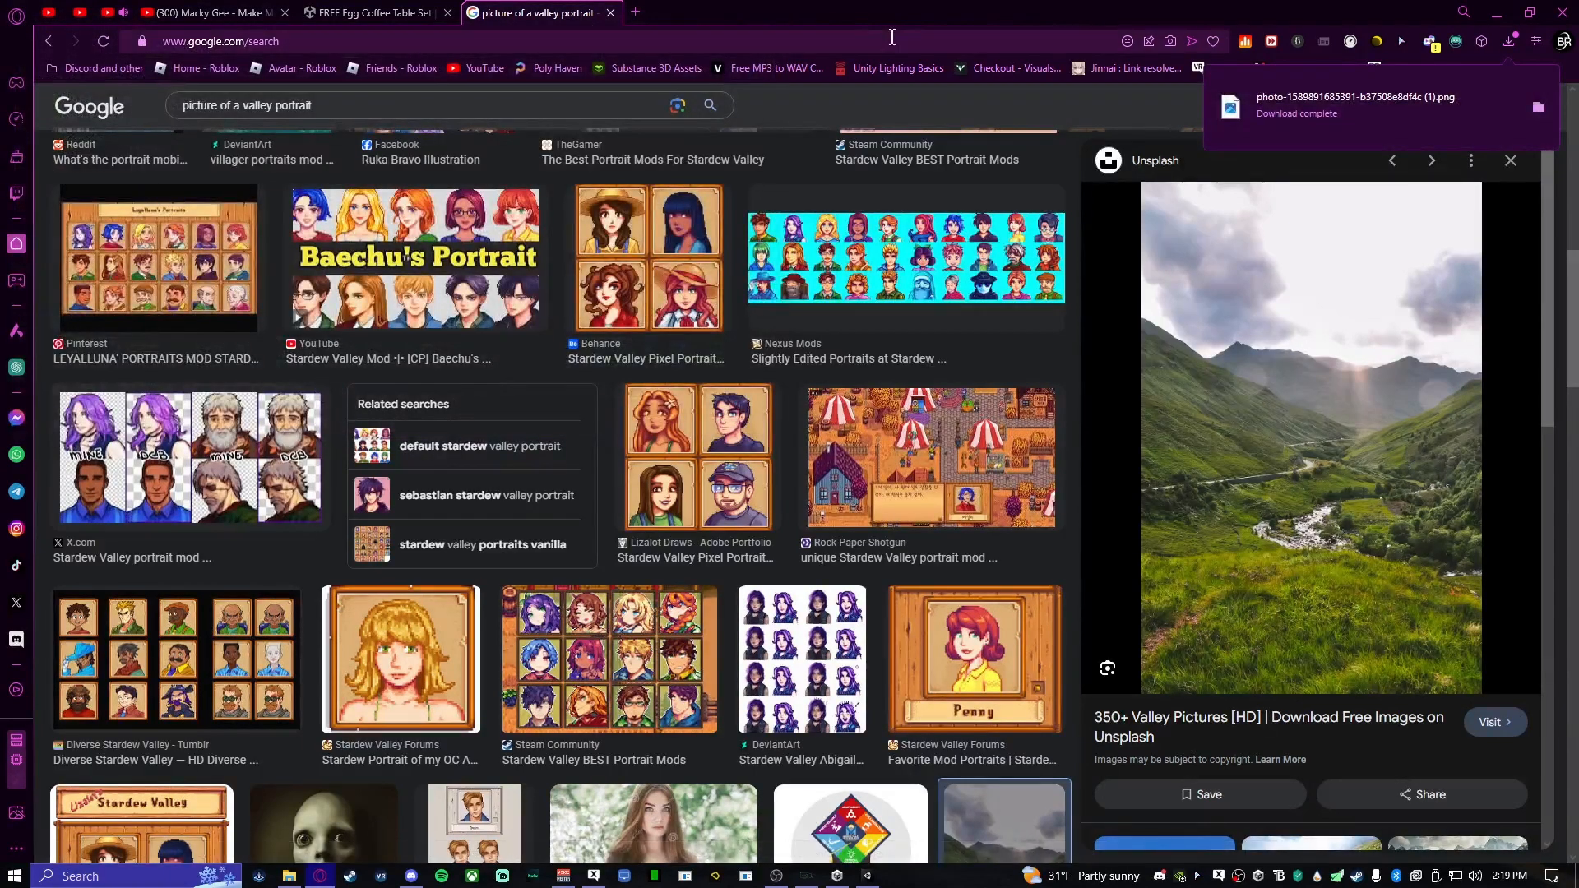
Move the browser out of the way and try to import the valley .png from File Explorer's recent files into the Assets folder
drag(1153, 9, 1171, 17)
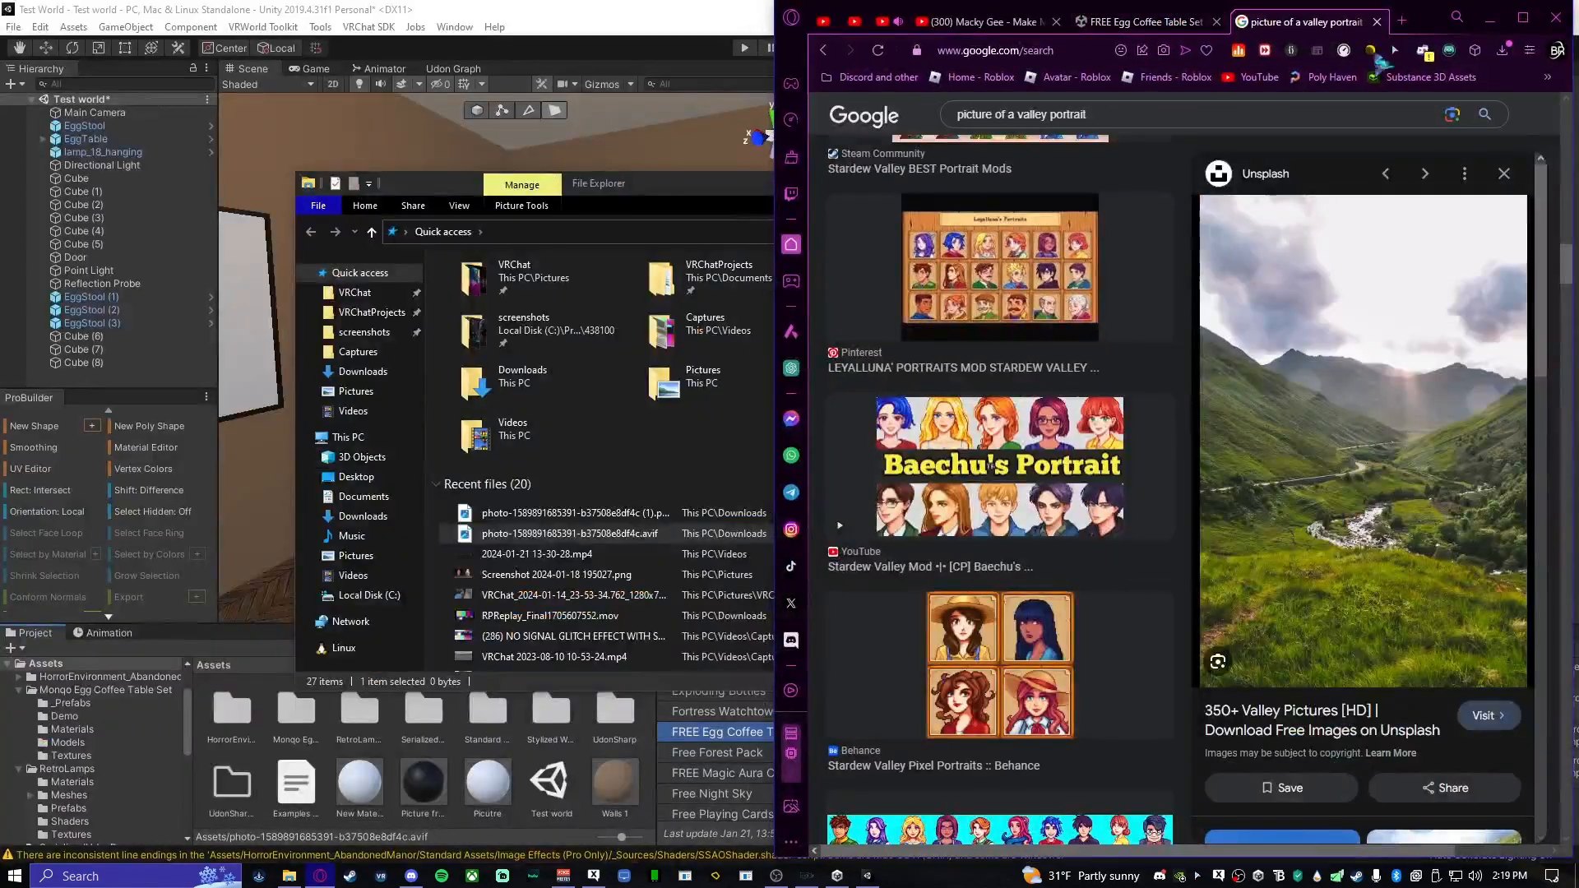
click(1494, 20)
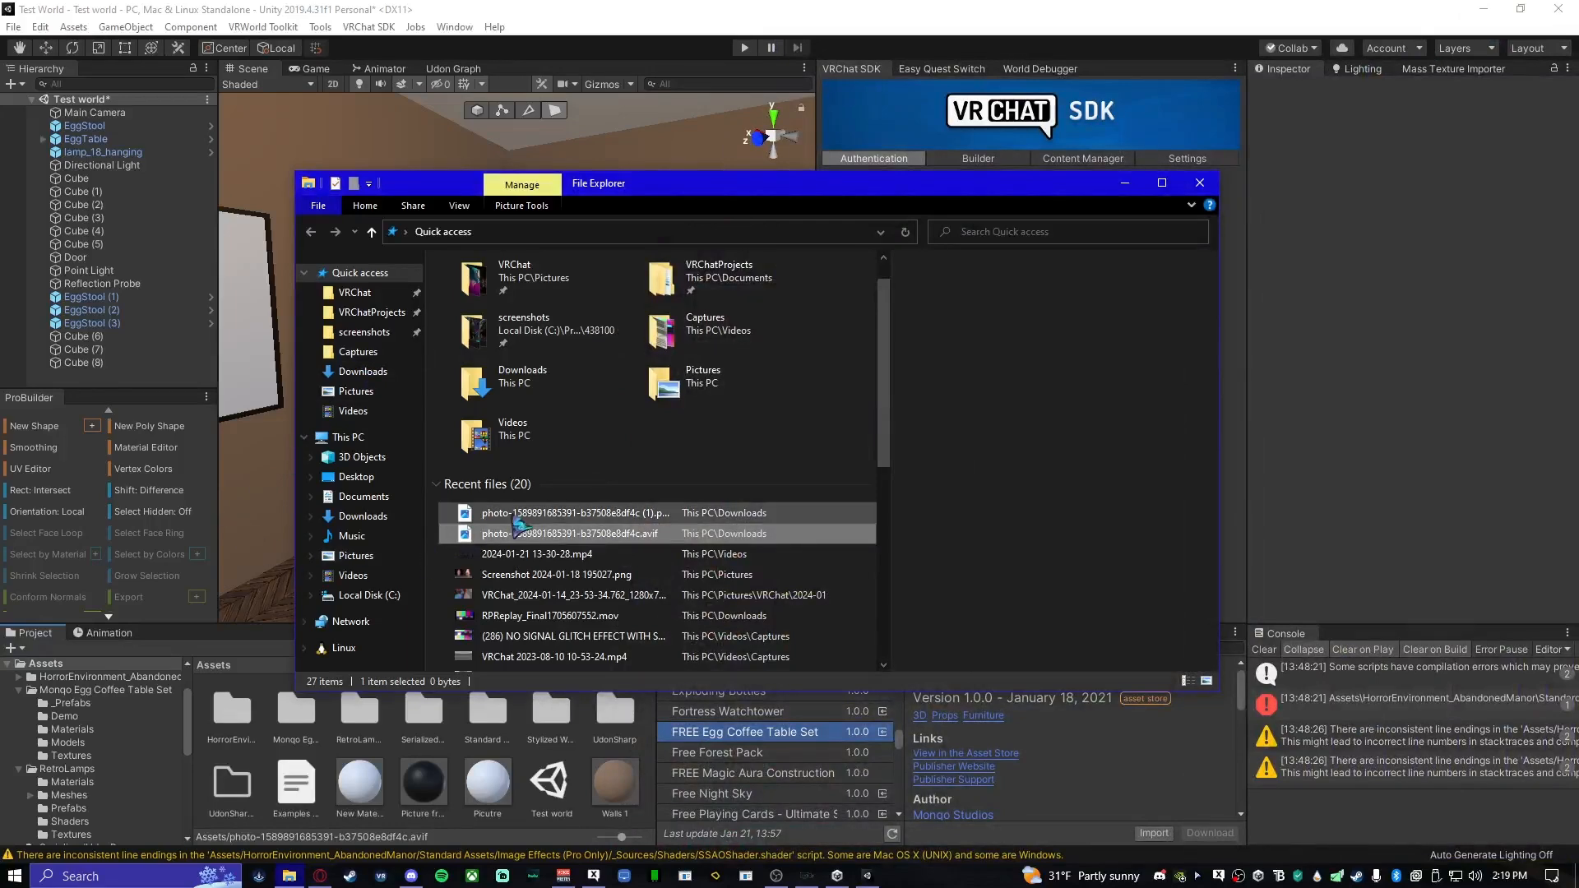
drag(541, 514, 664, 751)
drag(647, 814, 644, 815)
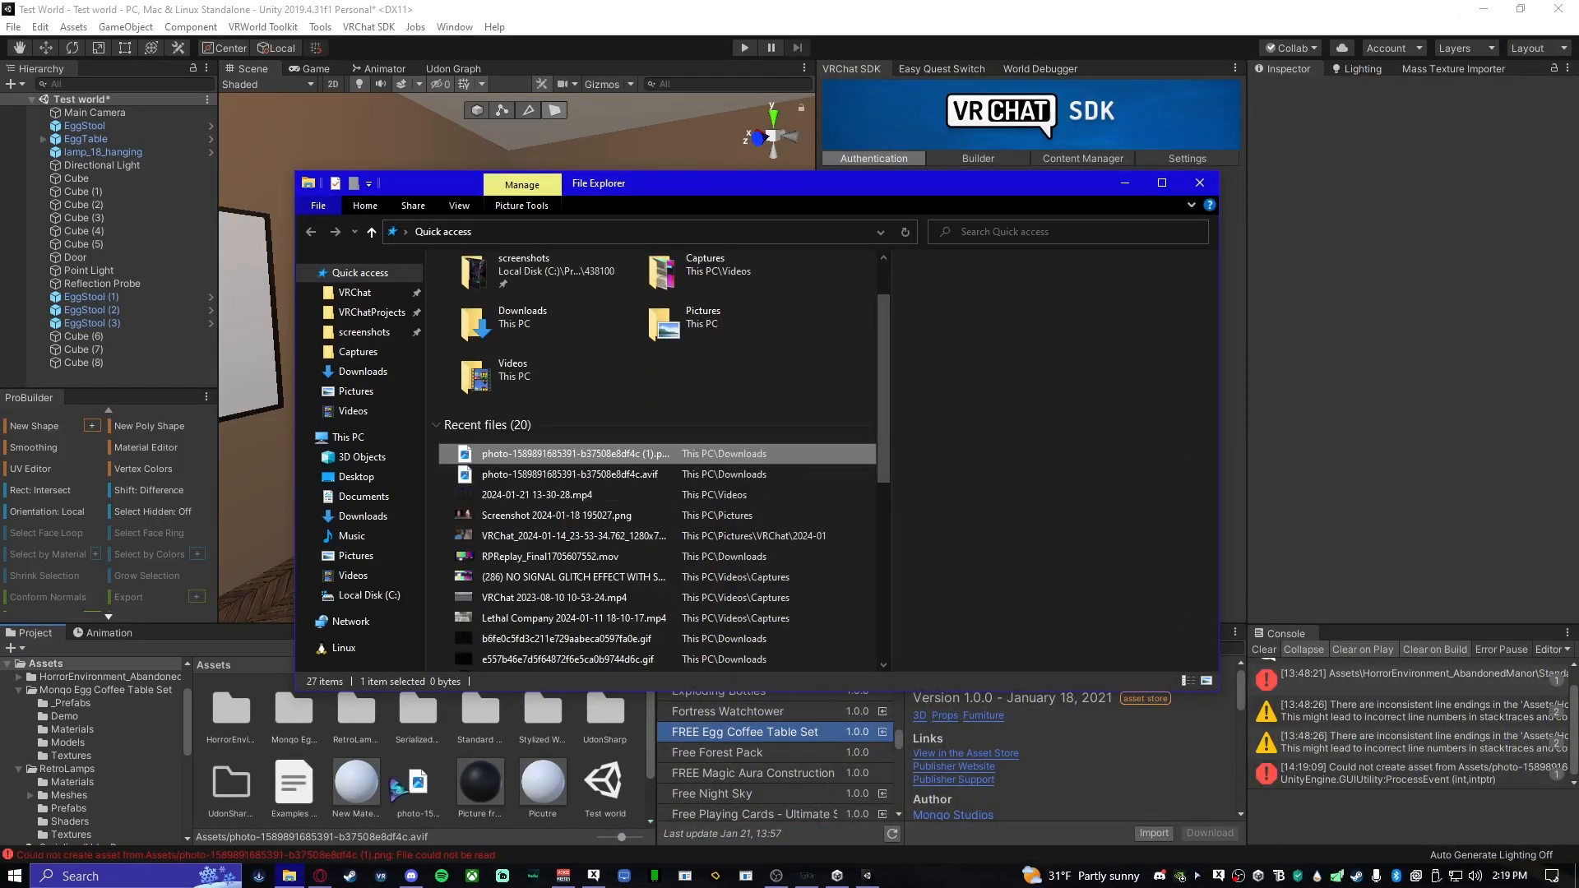
right_click(416, 785)
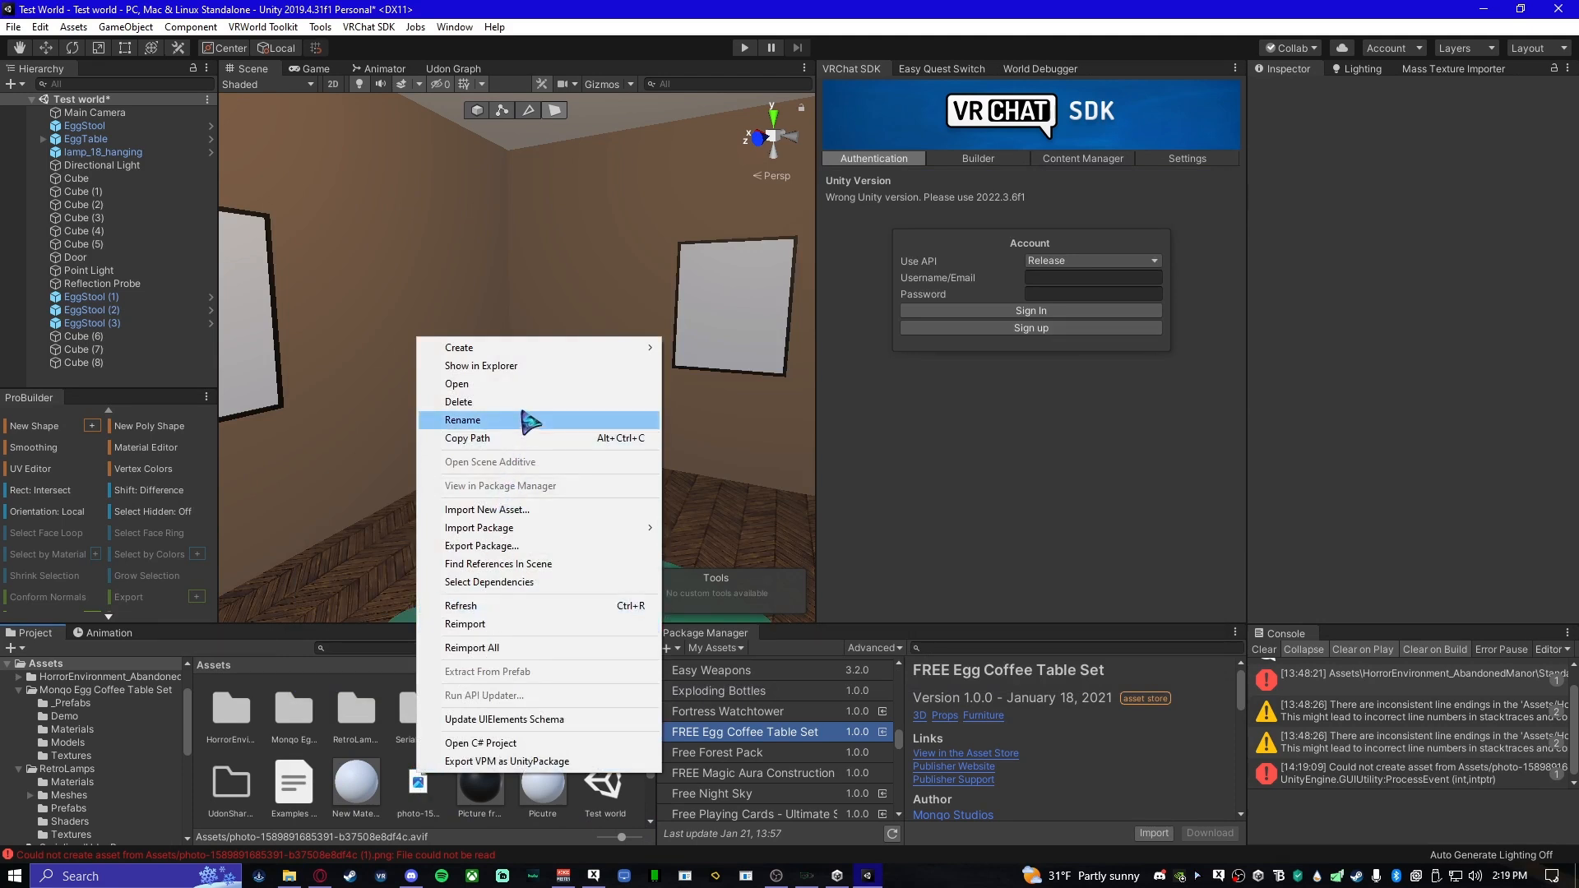
click(528, 402)
click(845, 473)
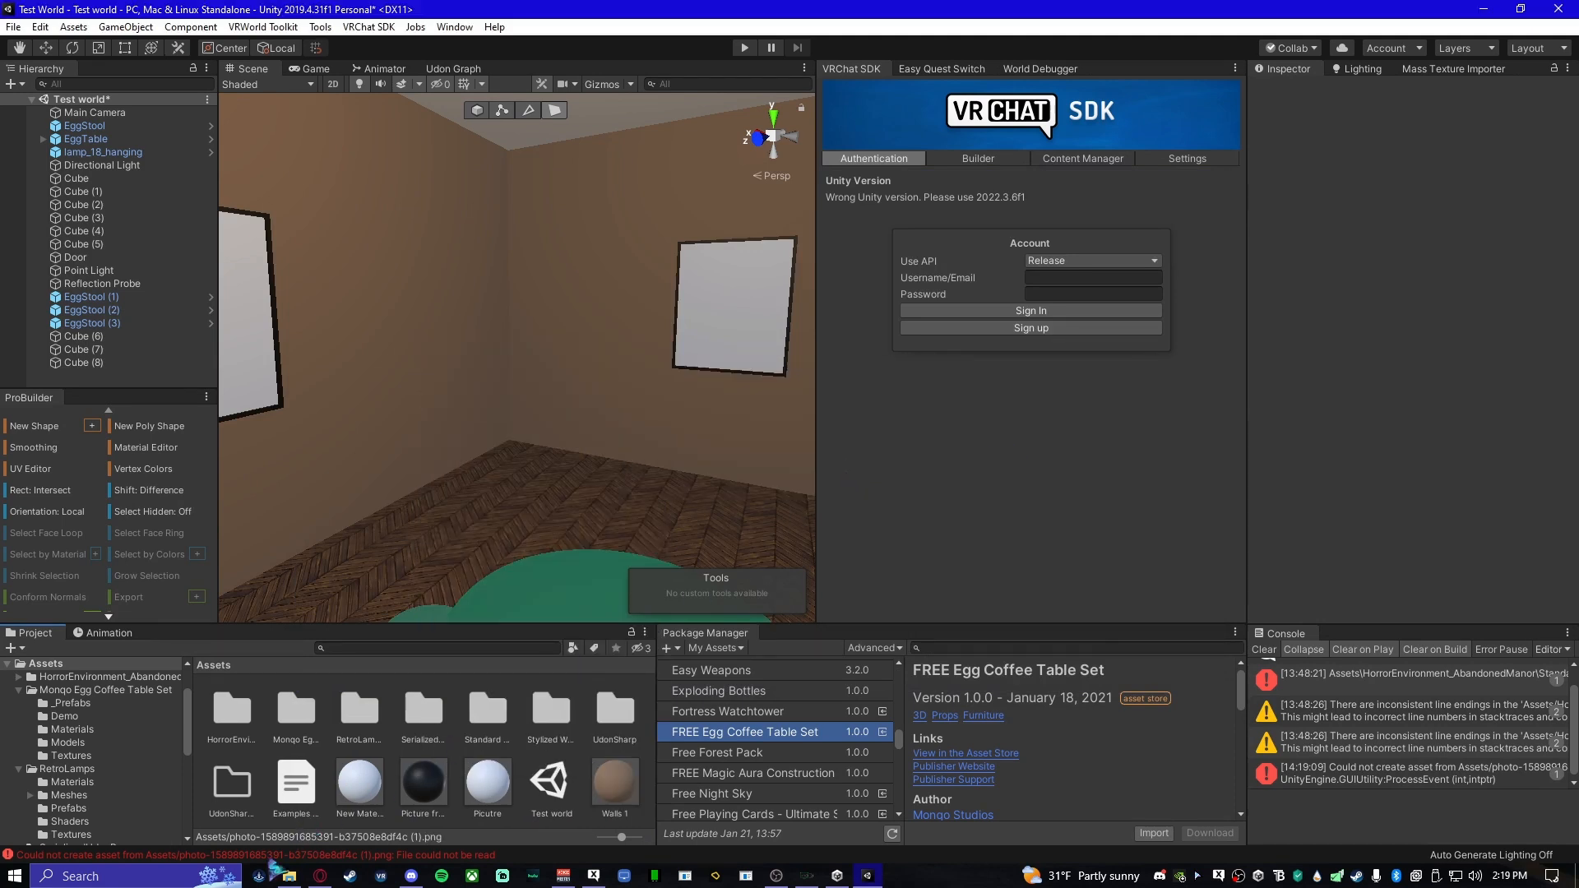
click(320, 876)
drag(362, 835, 388, 738)
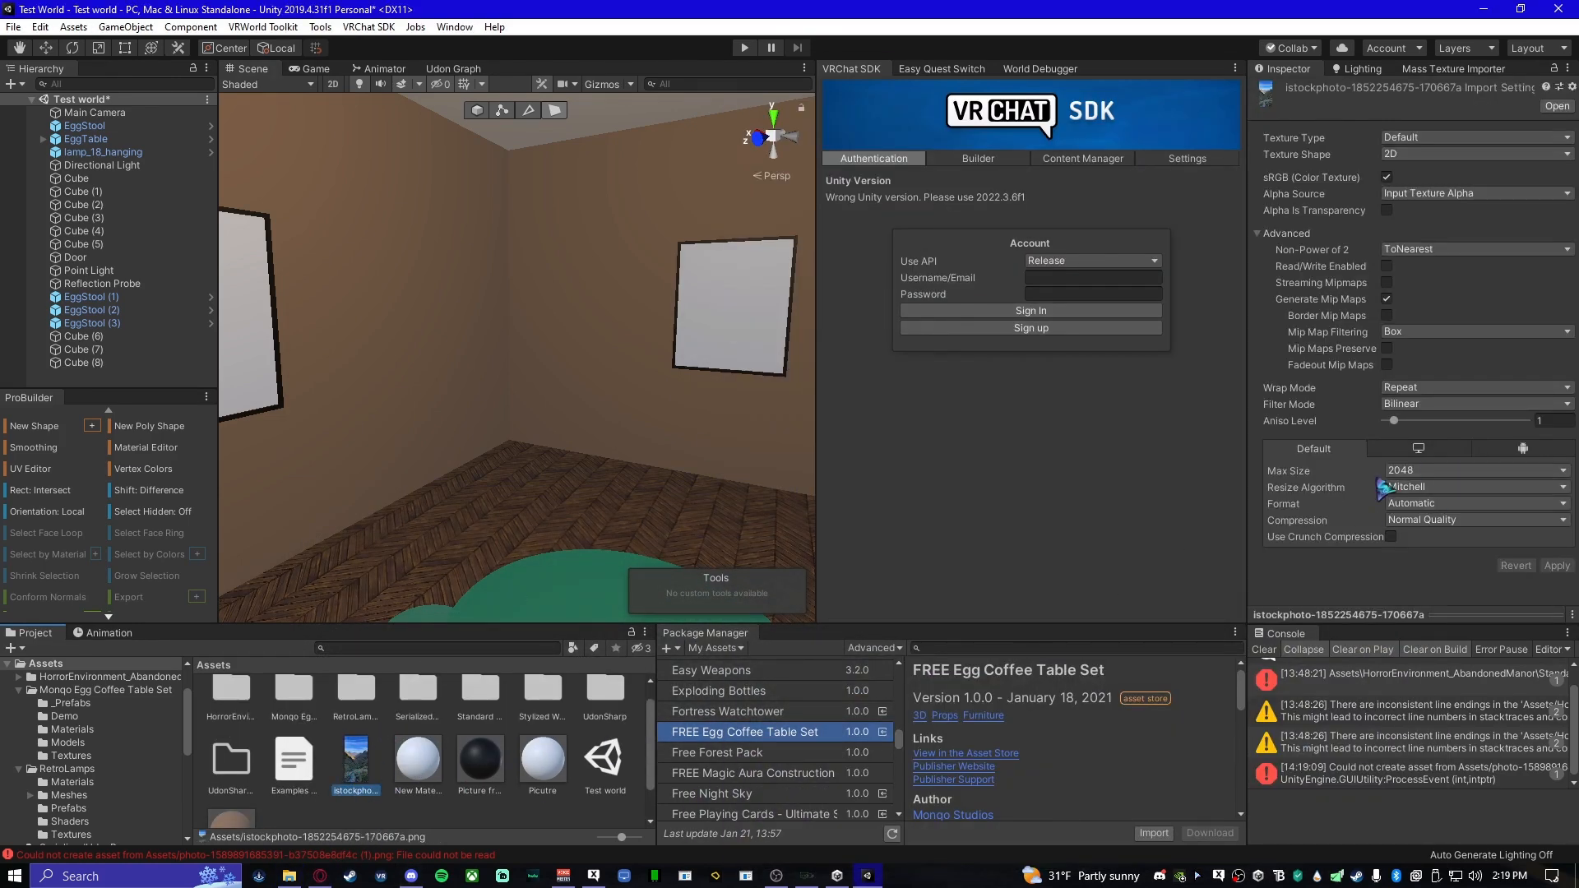
click(1385, 617)
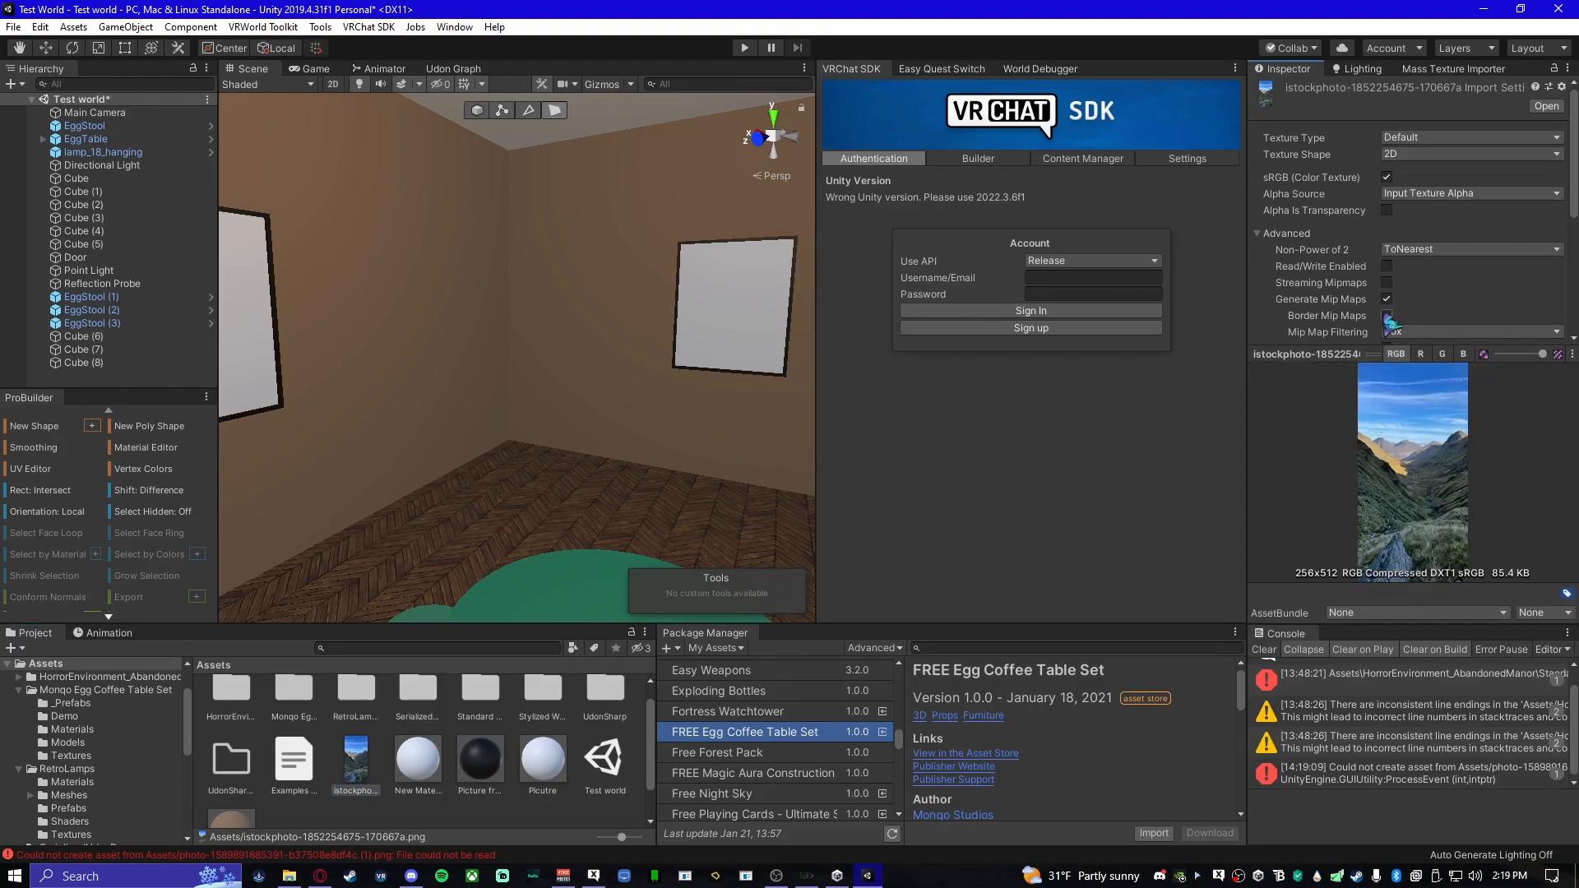
click(1343, 354)
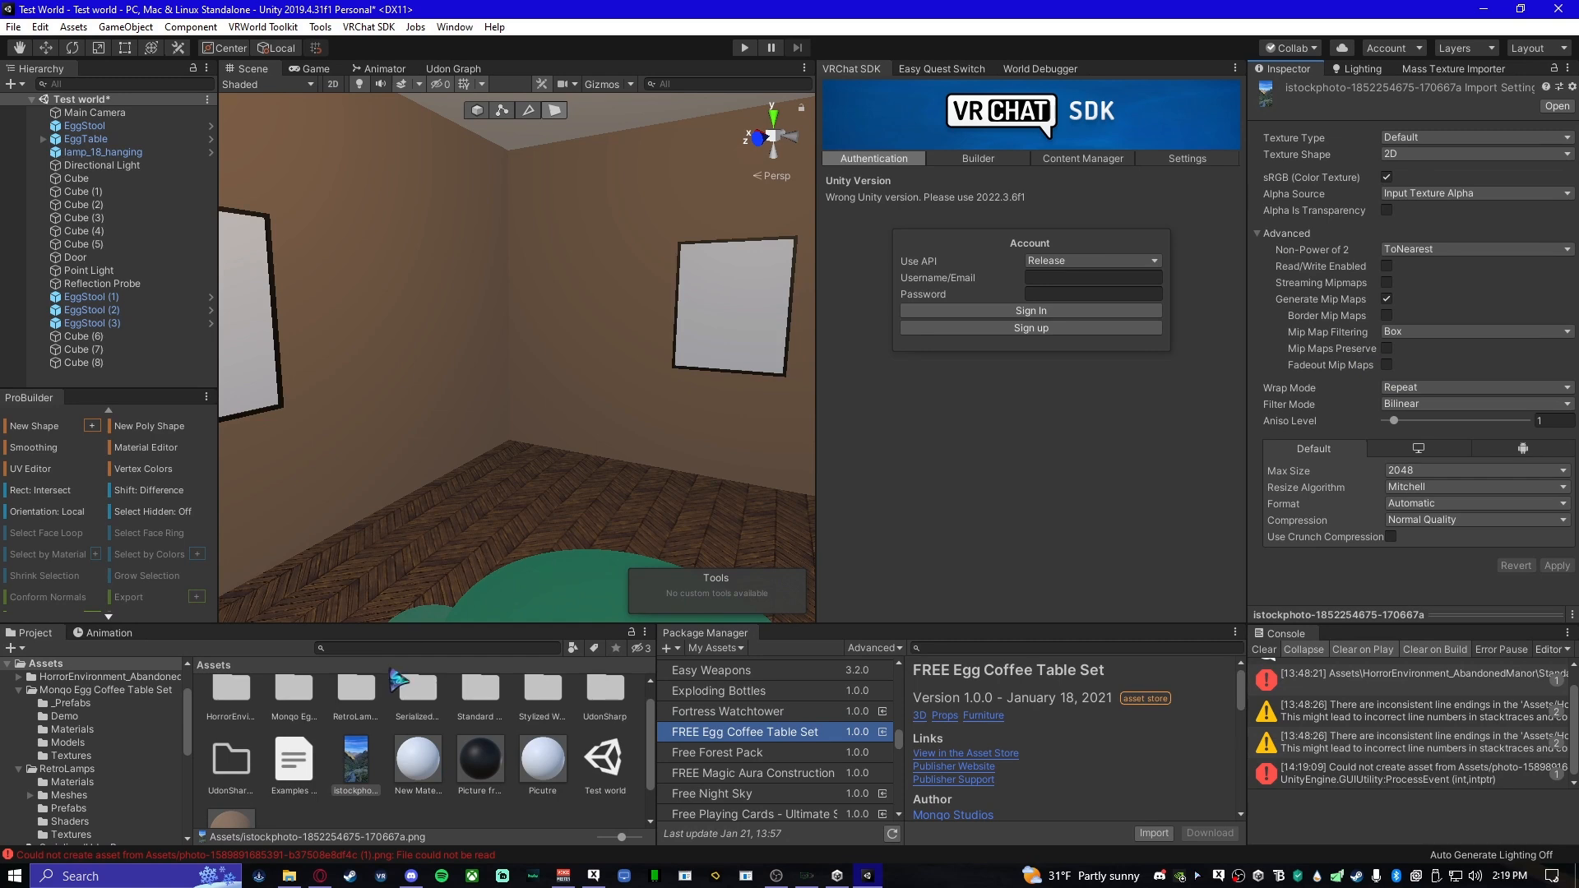
Assign the istockphoto valley texture to the Albedo map of the Picutre material used by the wall frames
right_drag(445, 567, 511, 625)
click(409, 384)
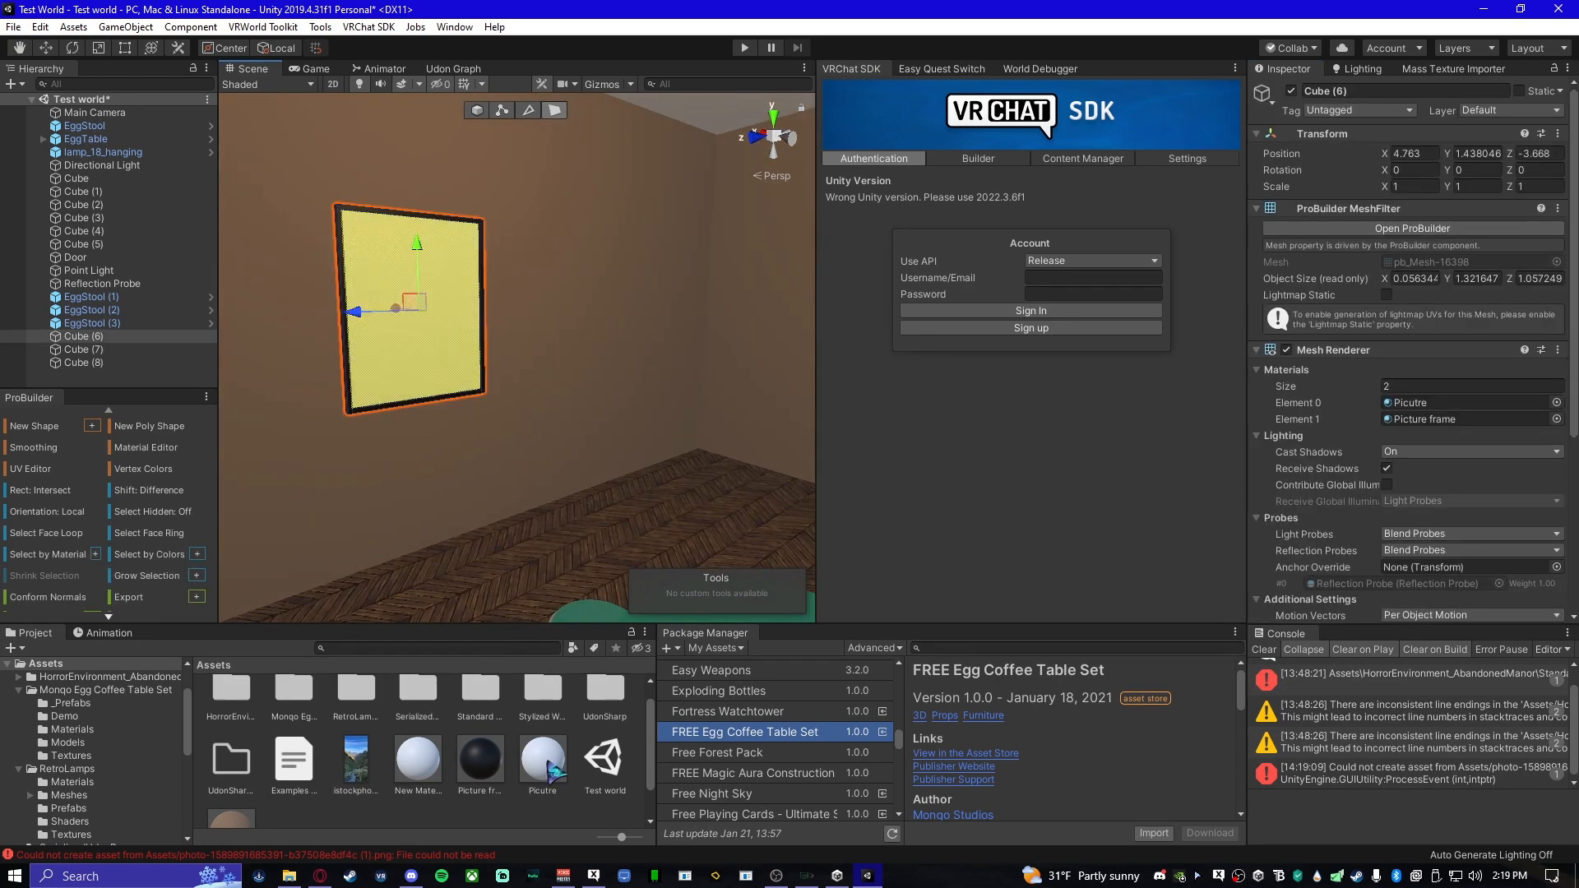
click(543, 761)
drag(355, 757, 1281, 212)
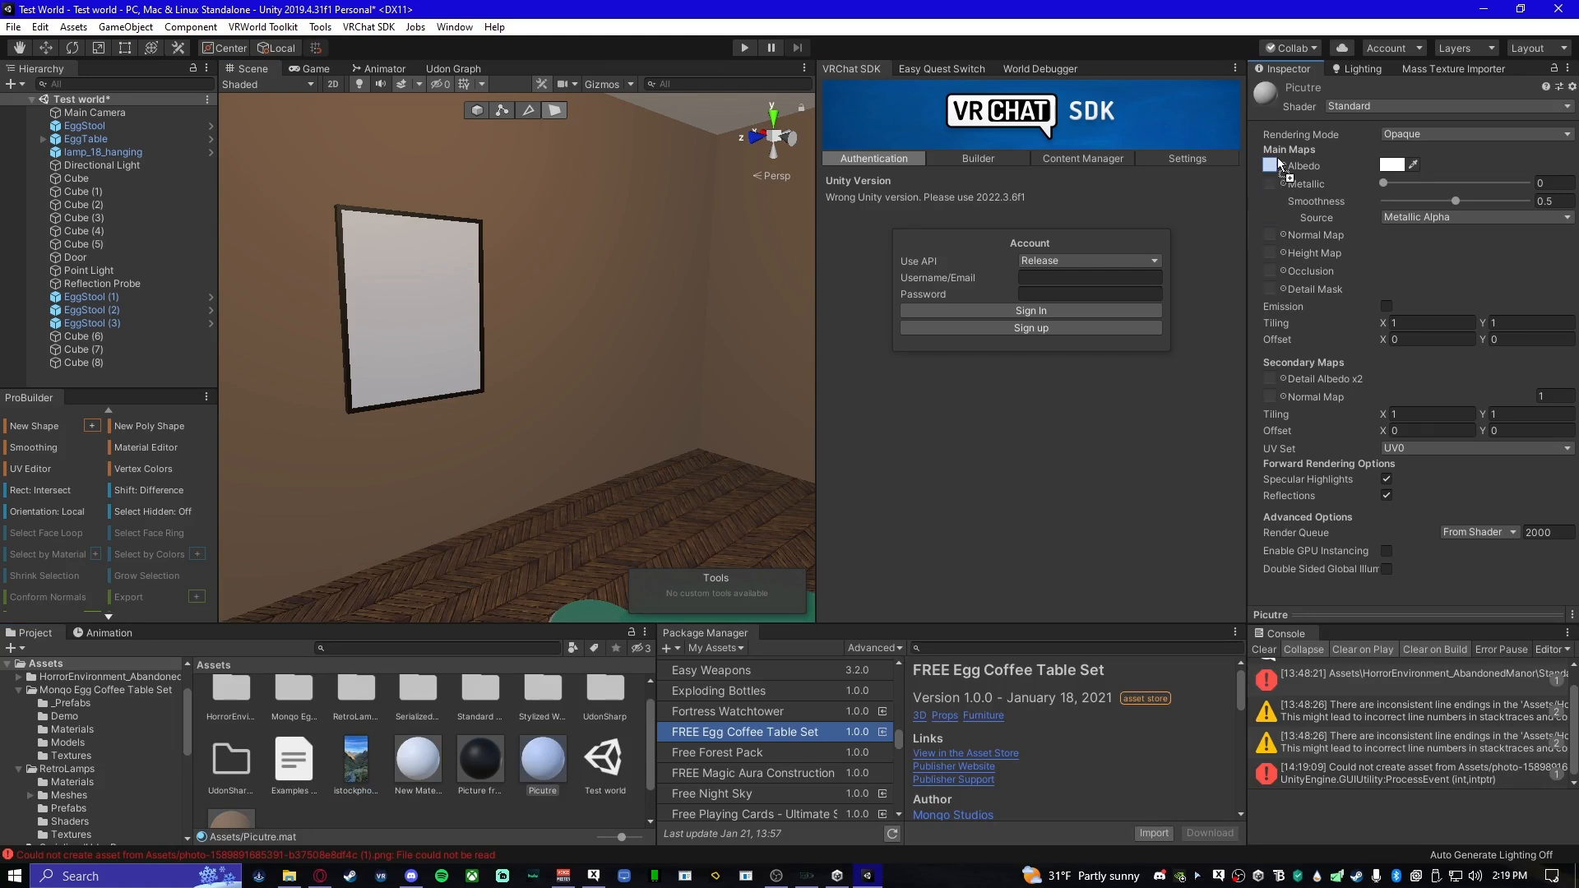
drag(1280, 165, 1281, 165)
Examine how the valley photo maps onto the wall frames, selecting the Cube (6) frame in edge selection mode
right_drag(436, 360, 497, 454)
key(w)
key(w)
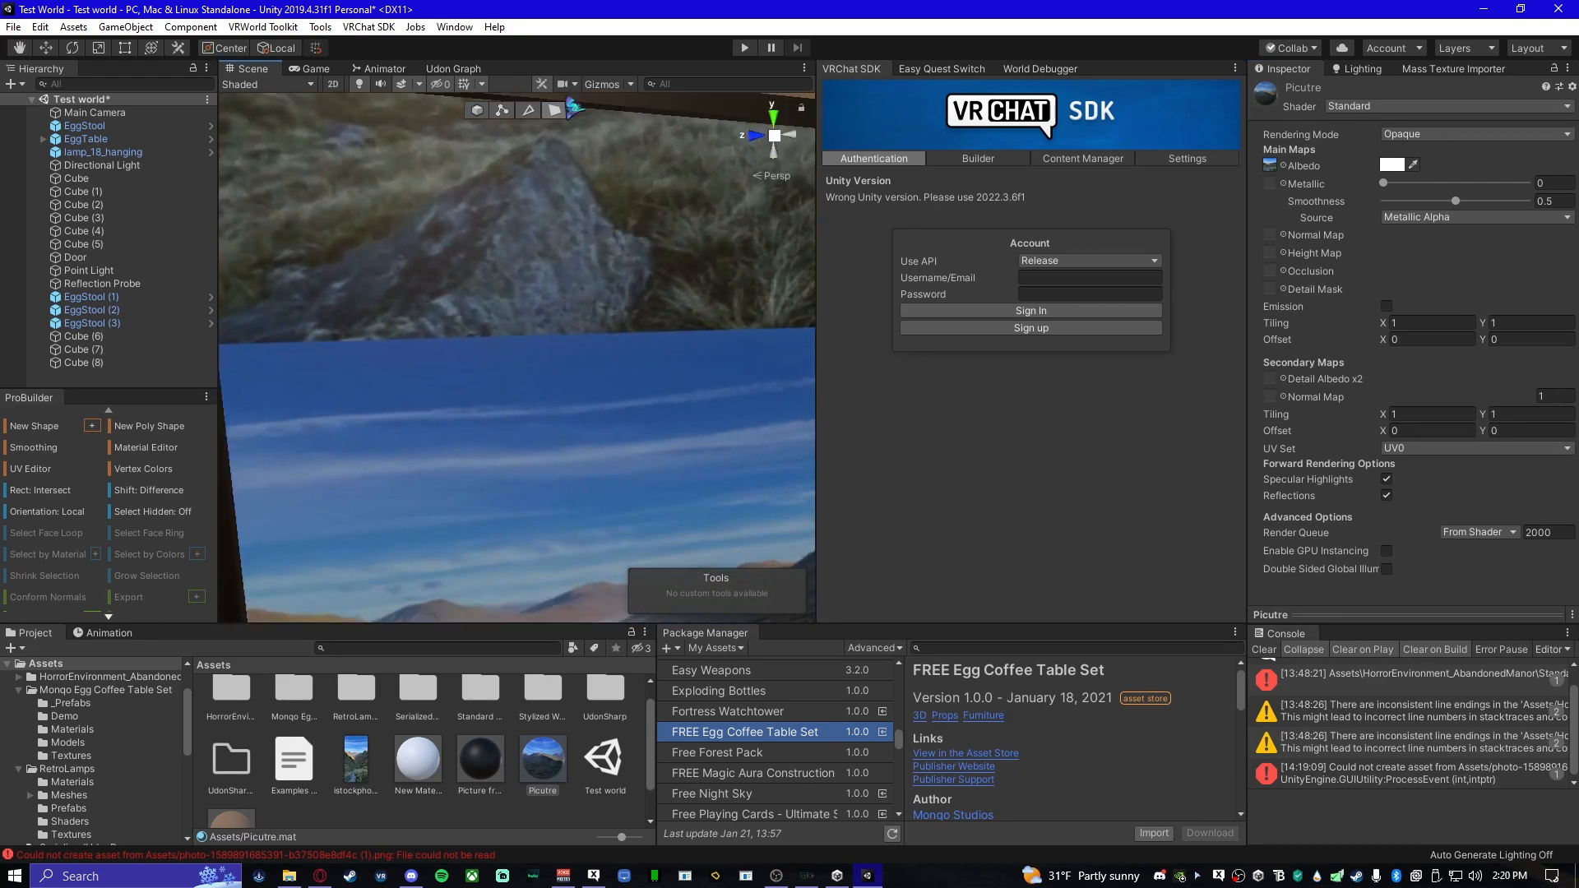
click(528, 110)
right_drag(530, 352, 529, 128)
click(568, 298)
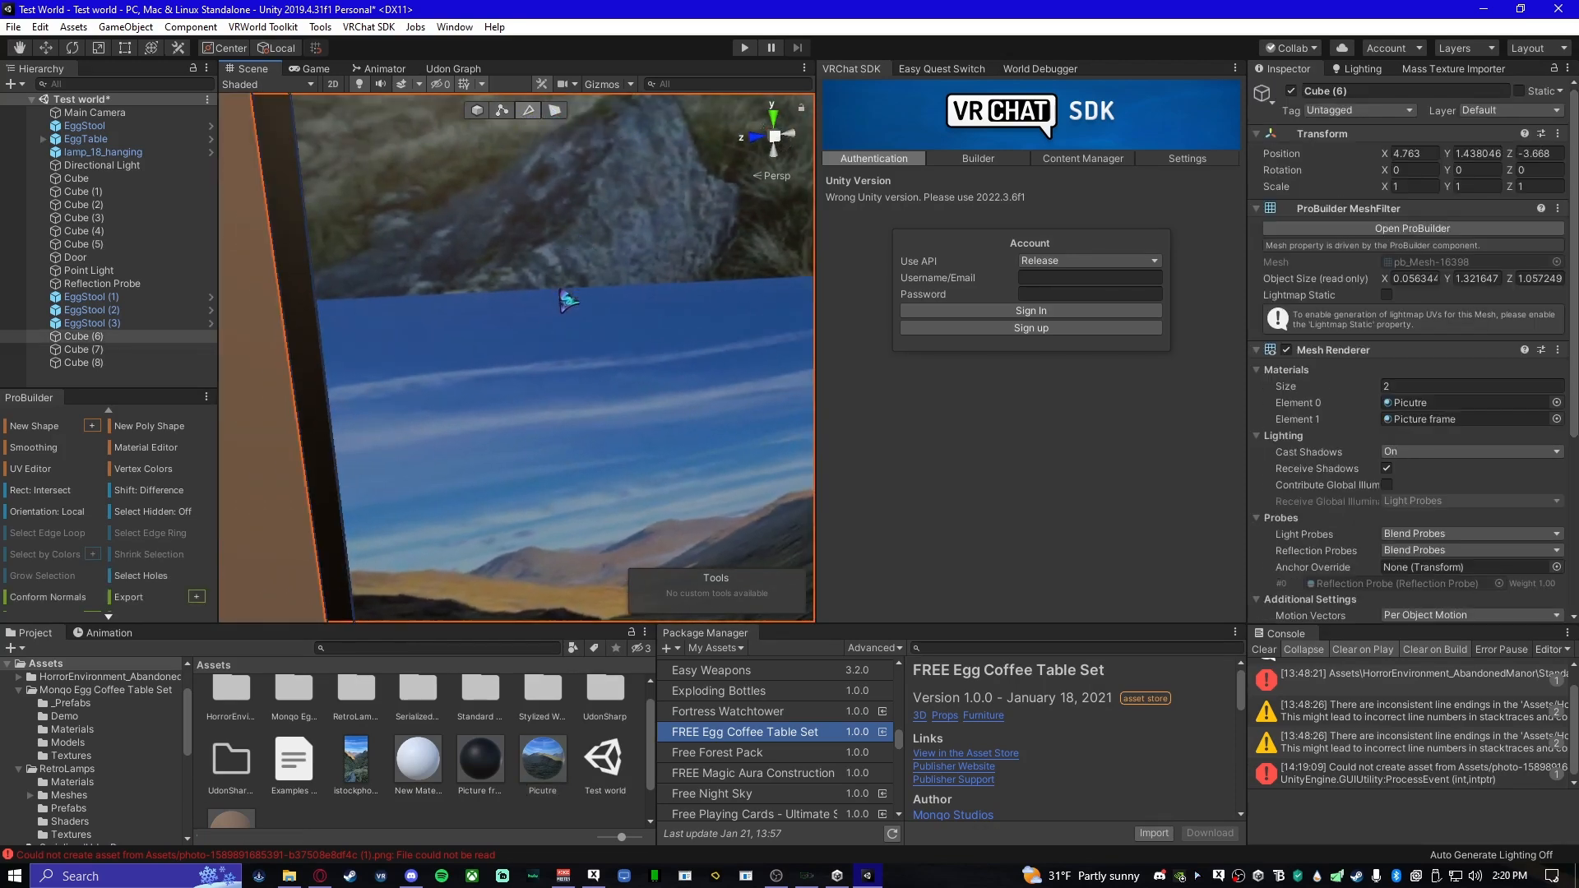
right_drag(568, 300, 556, 365)
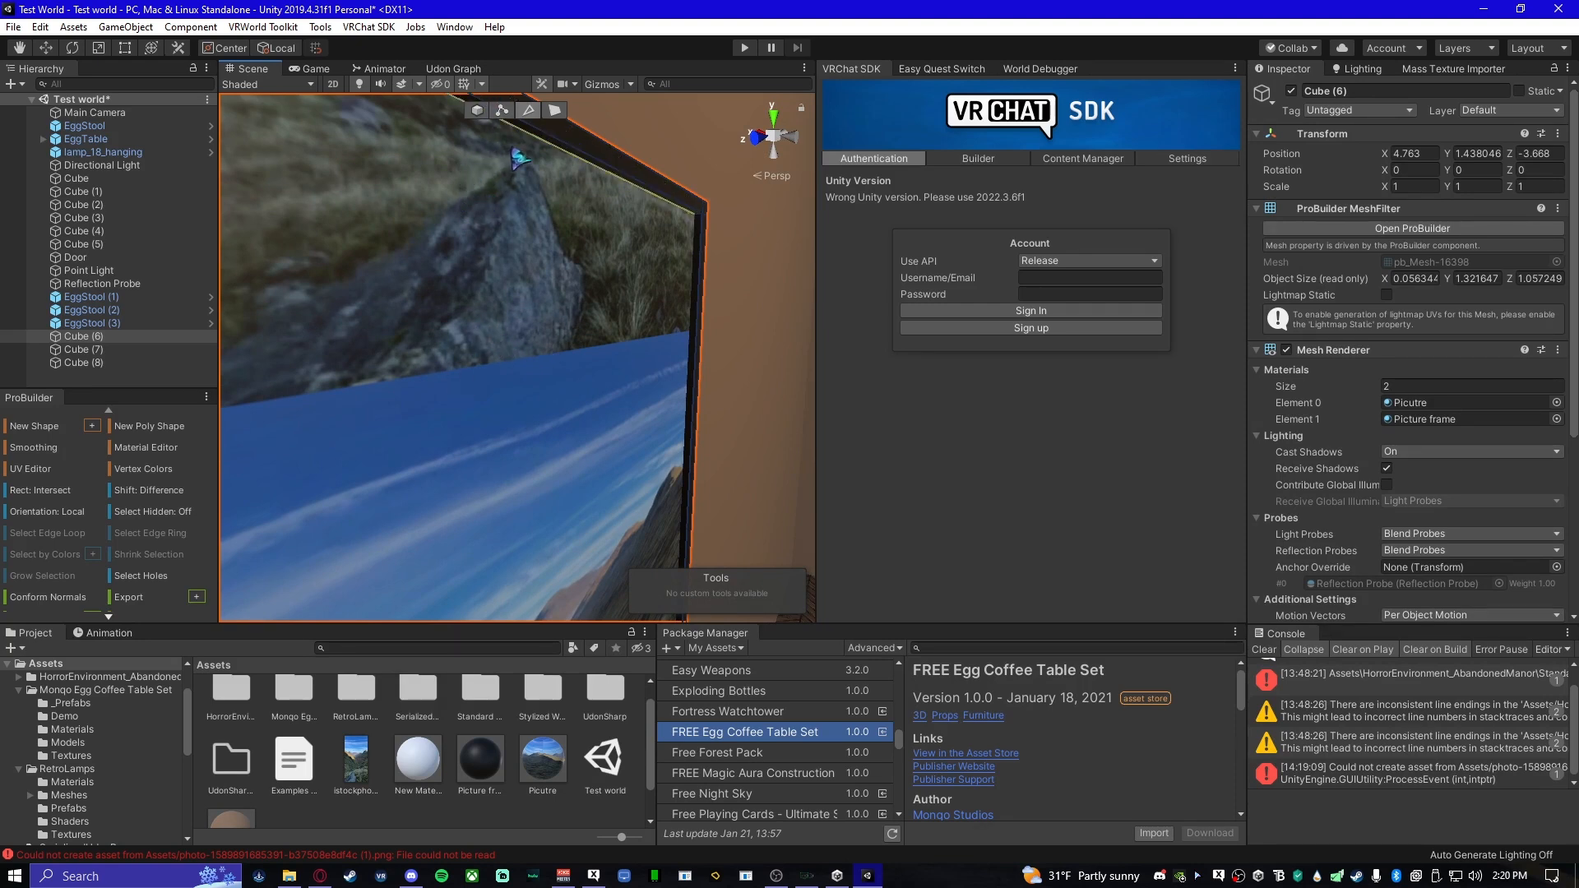
key(s)
right_drag(520, 267, 728, 428)
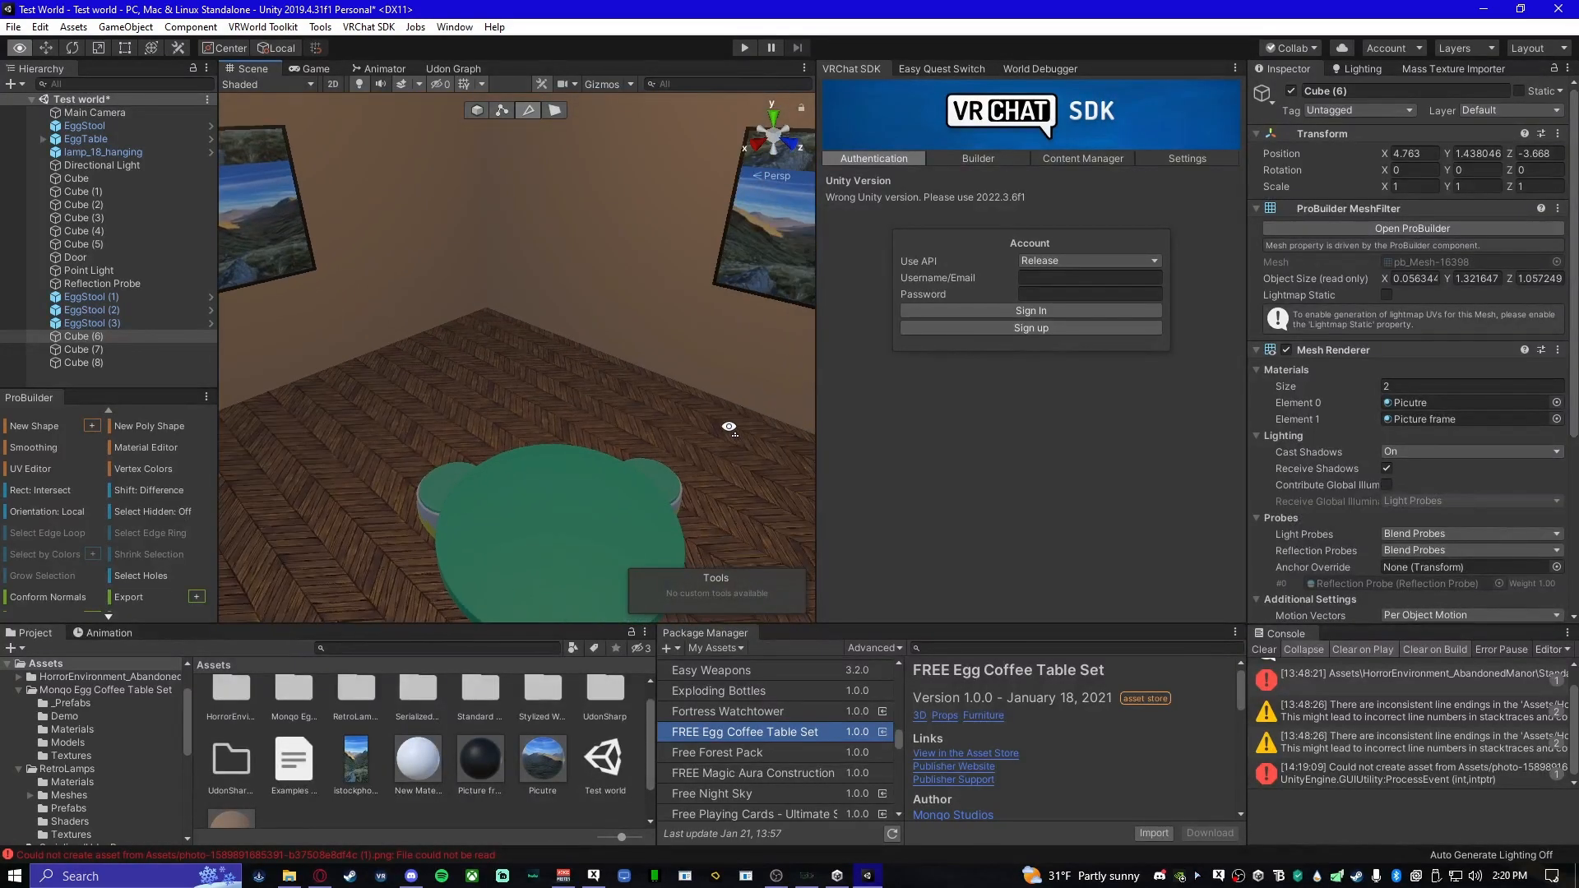
key(f)
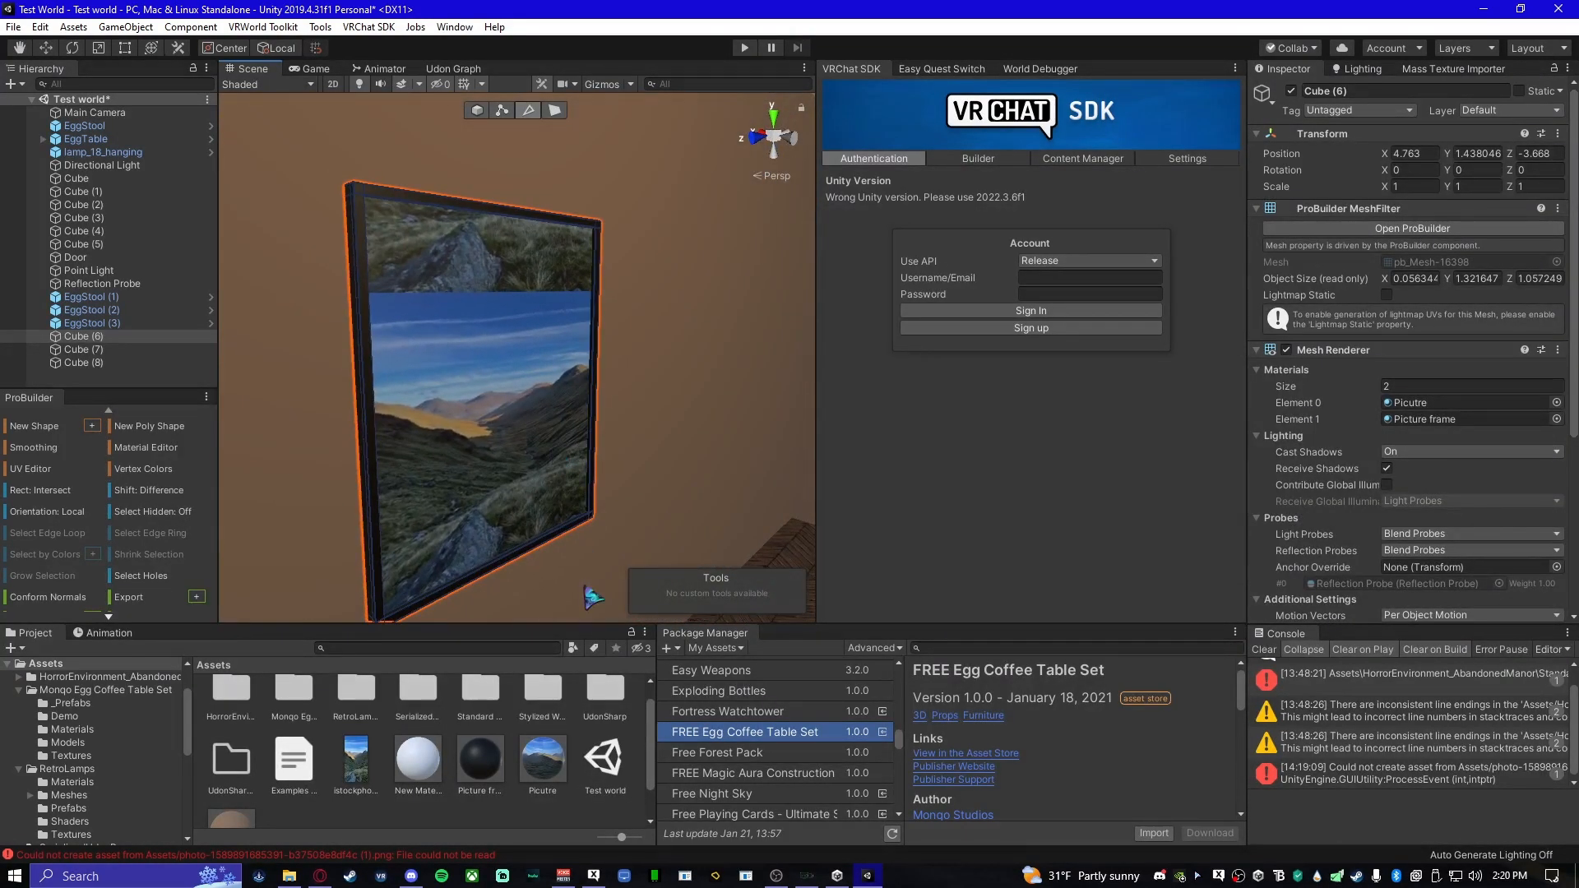
right_drag(497, 491, 739, 499)
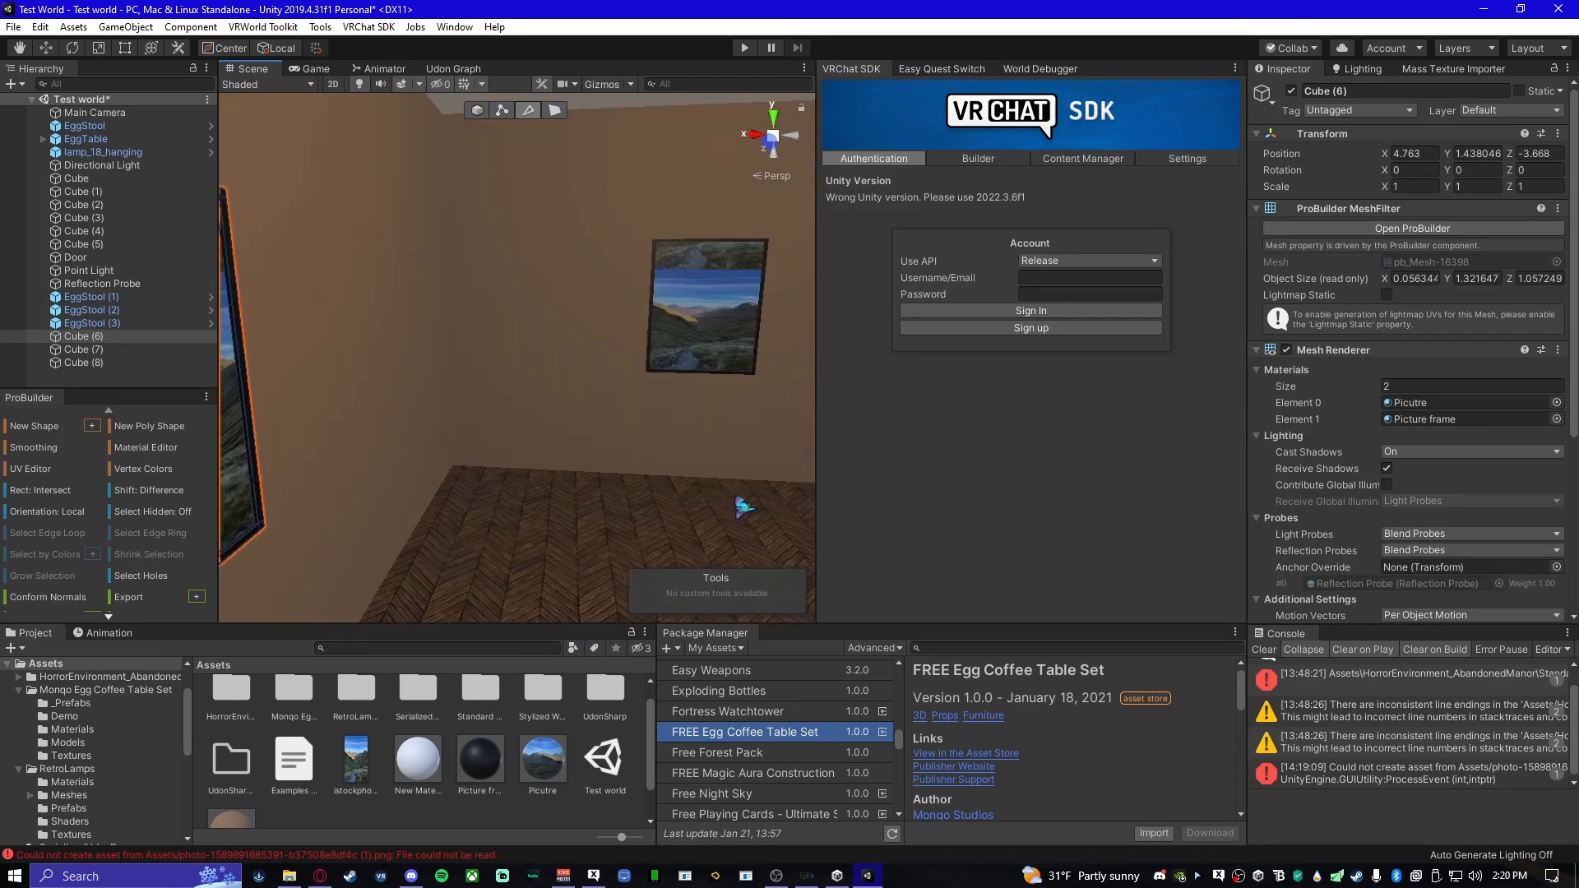
Remove the valley texture from the Picutre material's Albedo map
key(ctrl+z)
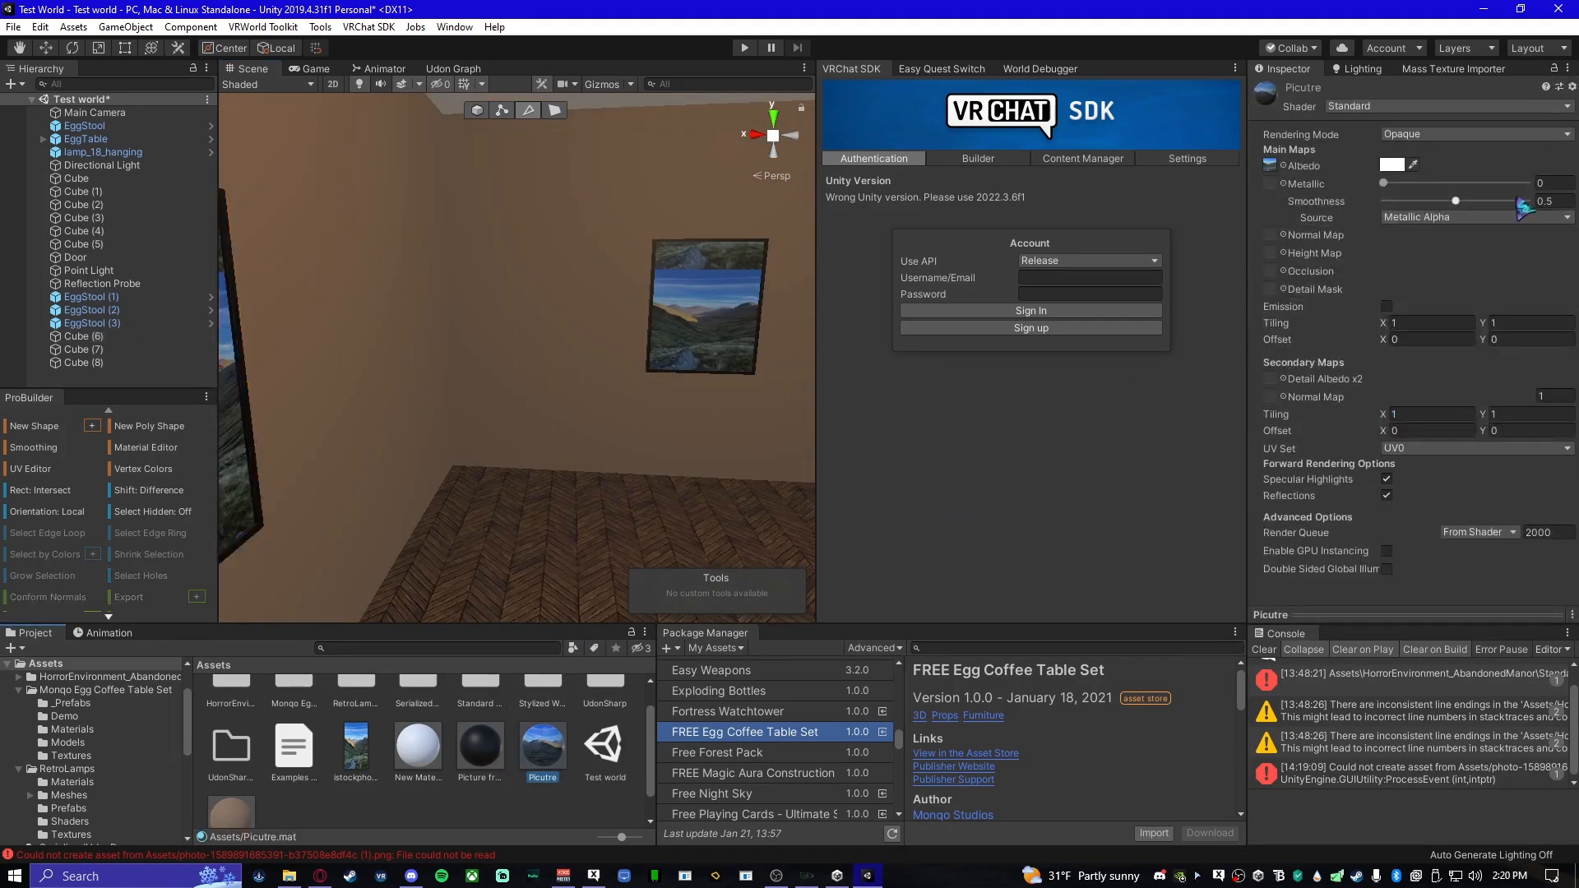
click(1272, 167)
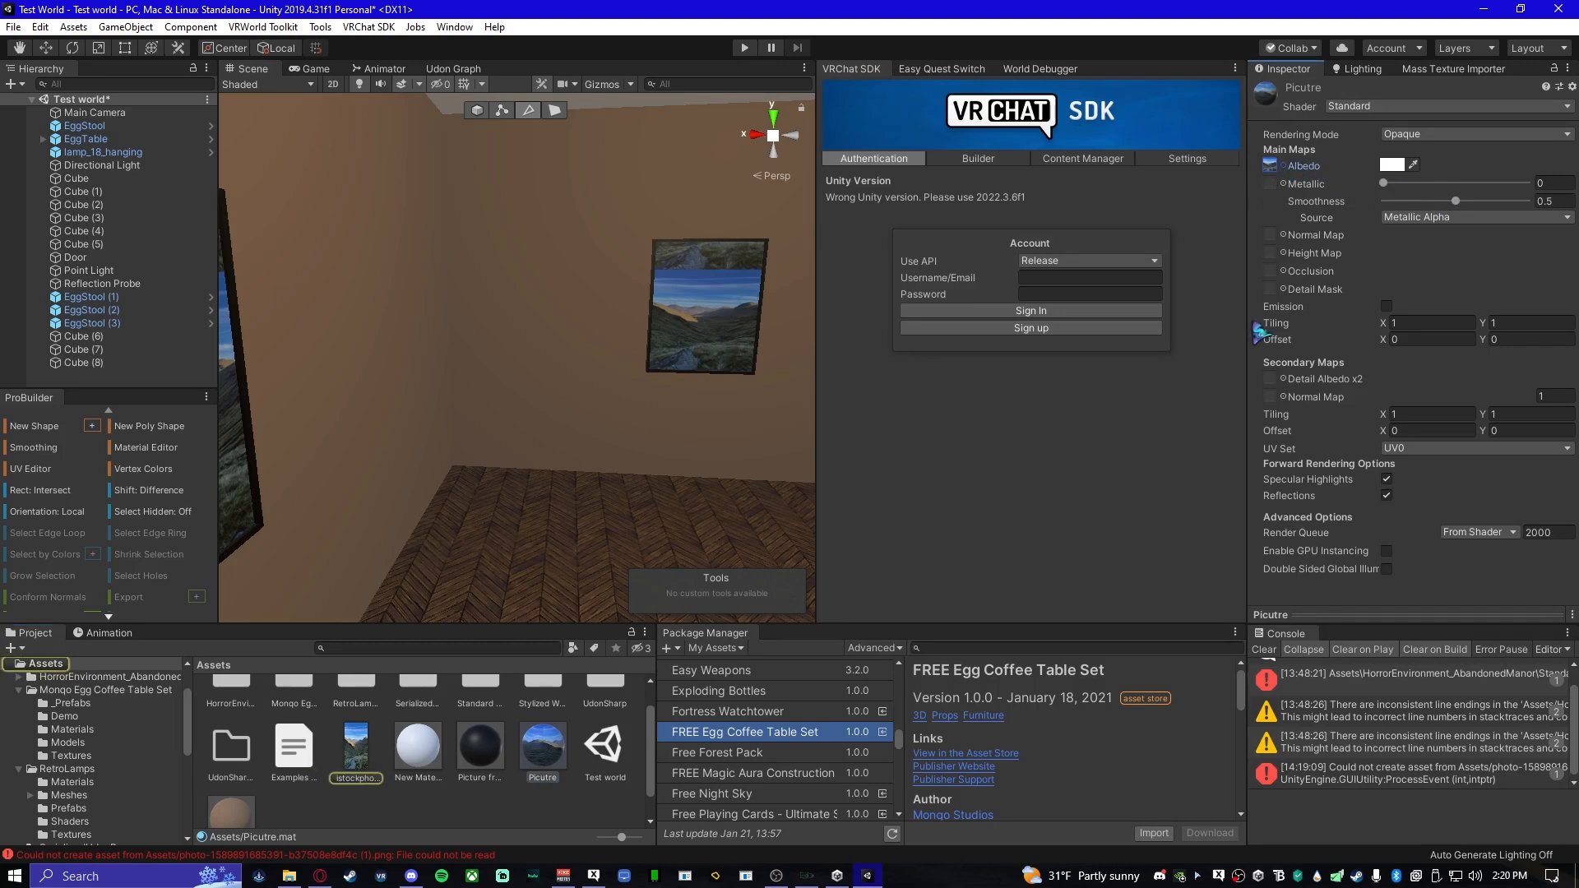
key(Delete)
Start a new ProBuilder shape and set its type to Plane
right_drag(428, 481, 465, 463)
click(92, 425)
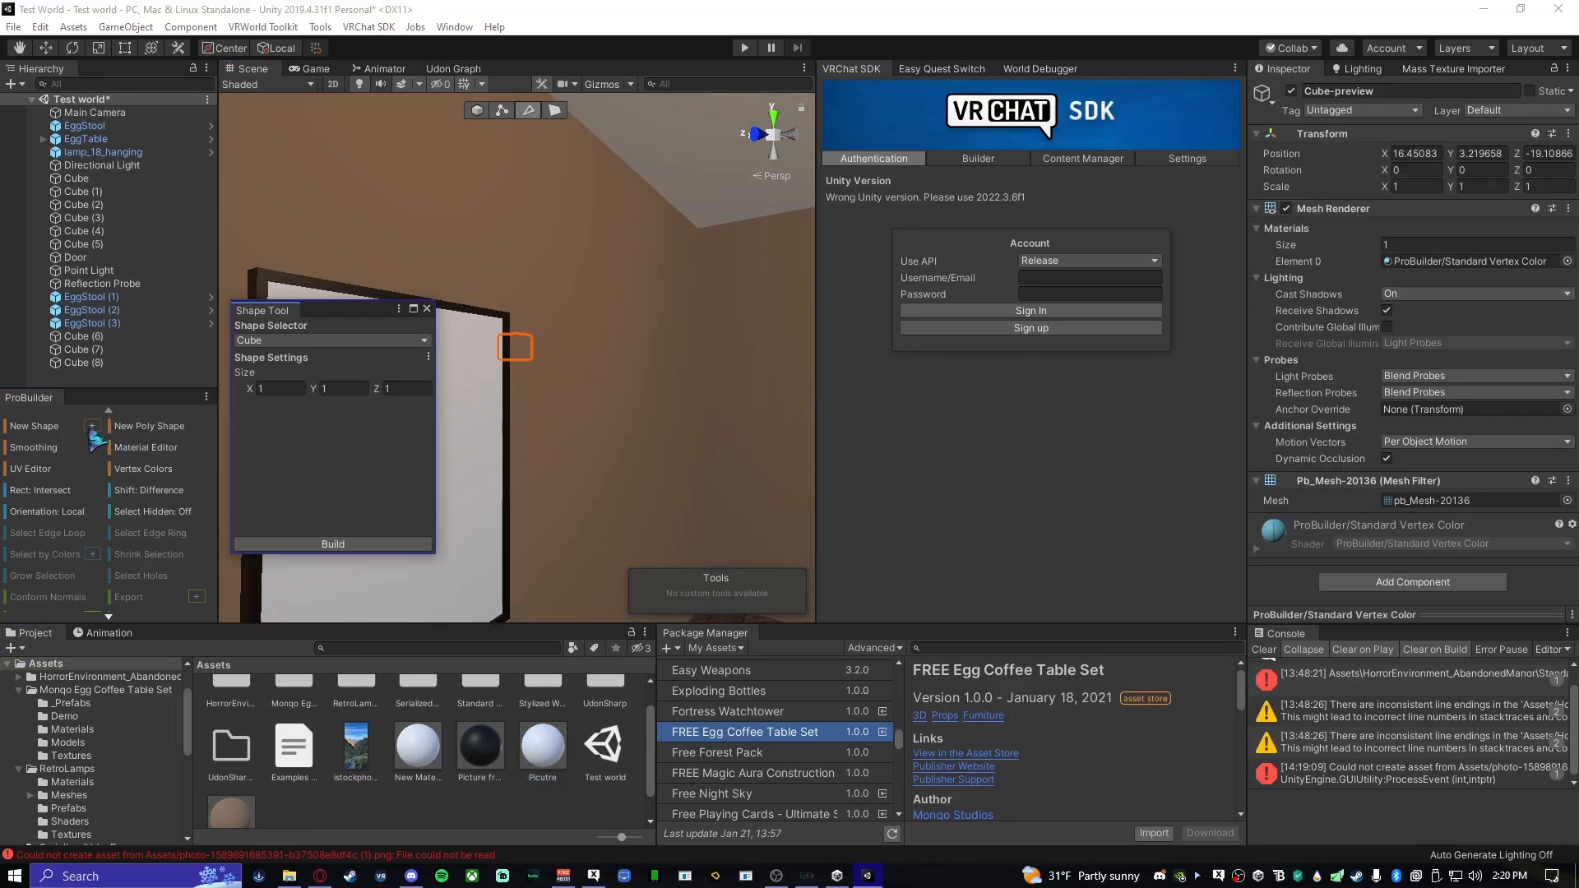
click(276, 340)
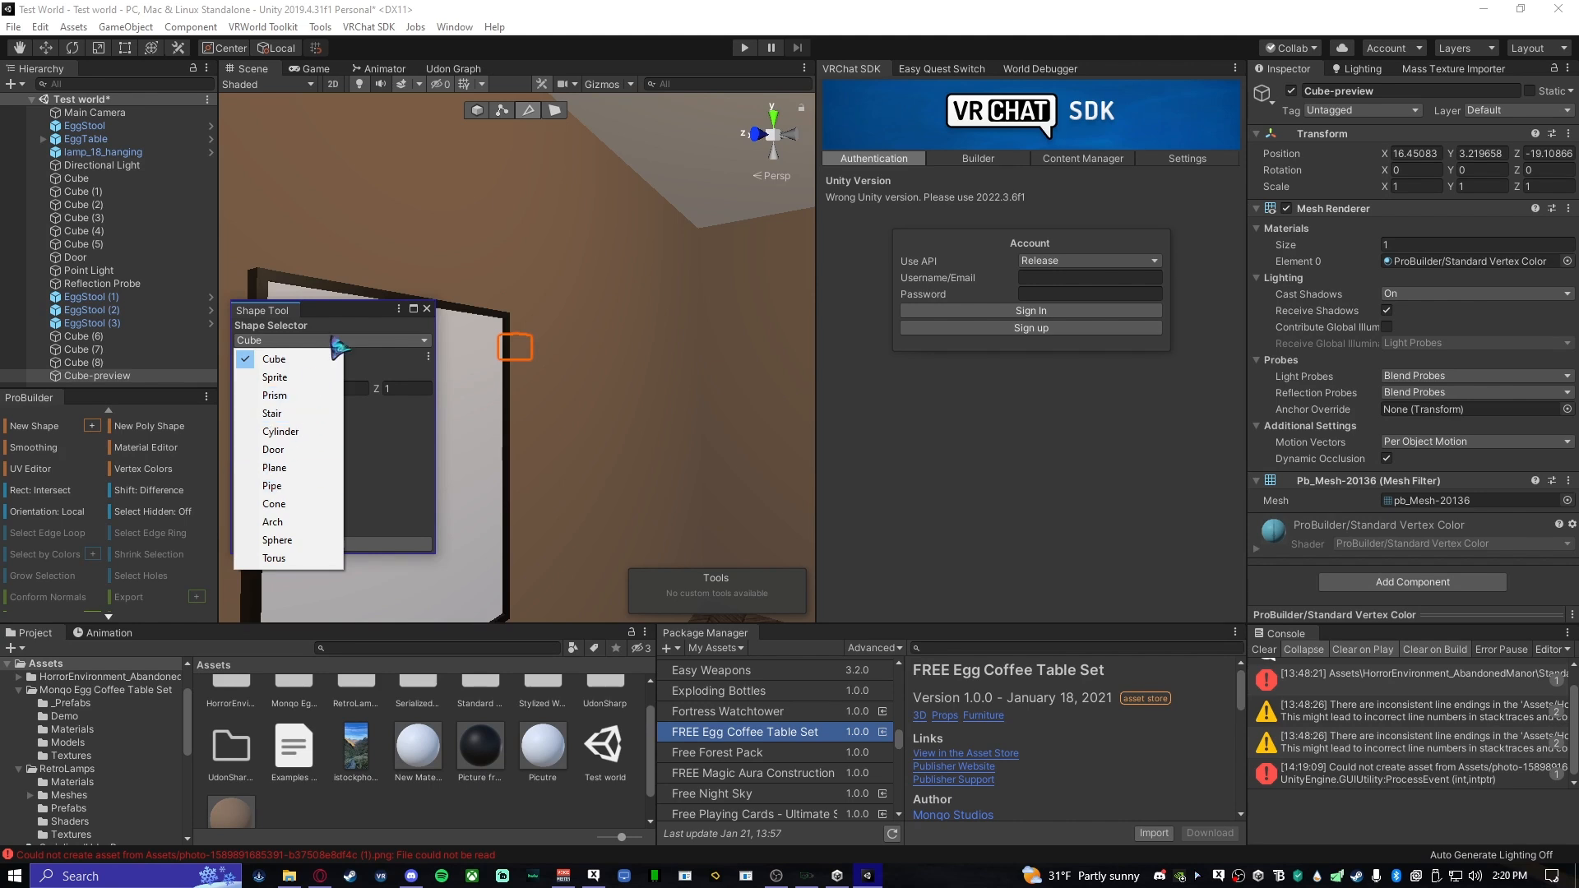
click(279, 467)
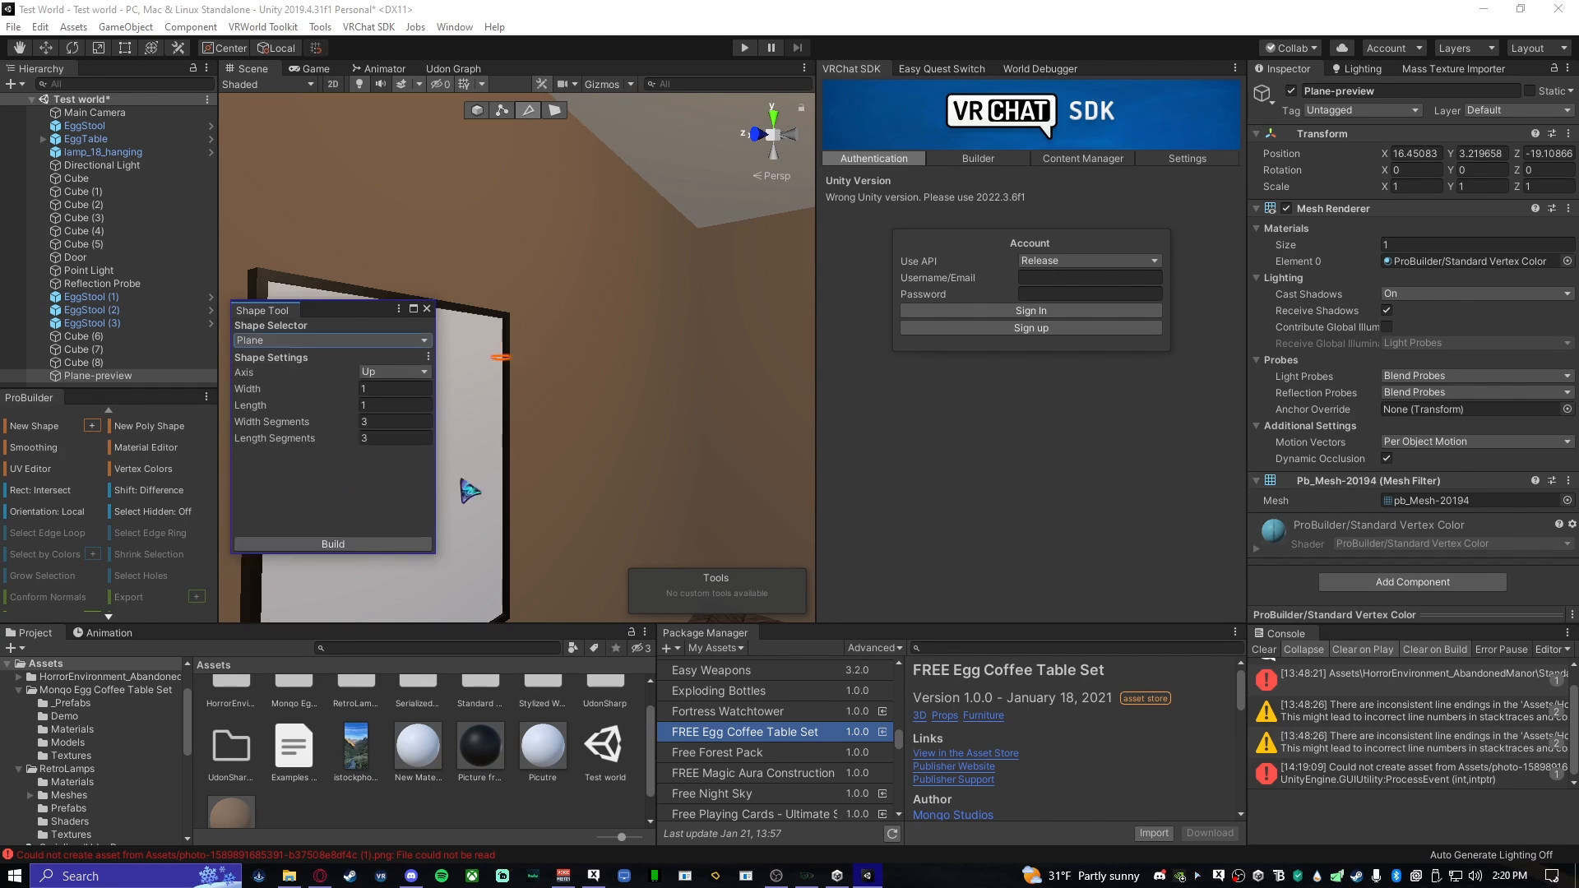
In object selection mode, move the plane preview near the wall frame at about X 3.64, Y 1.335, Z -4.679 and build it
click(477, 113)
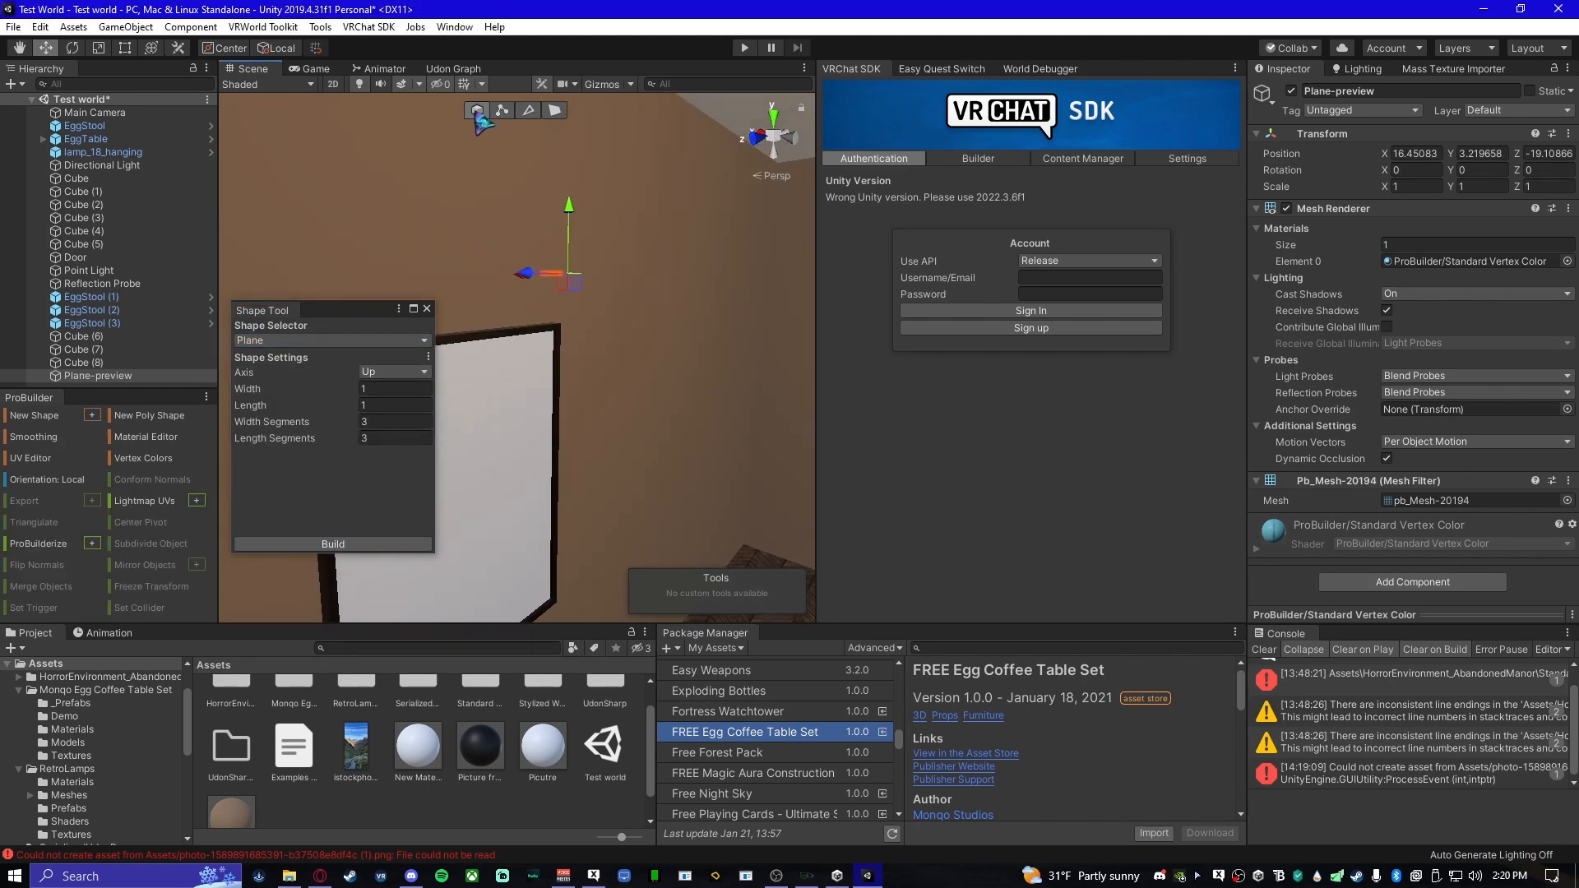
right_drag(621, 402, 721, 421)
right_drag(568, 477, 641, 440)
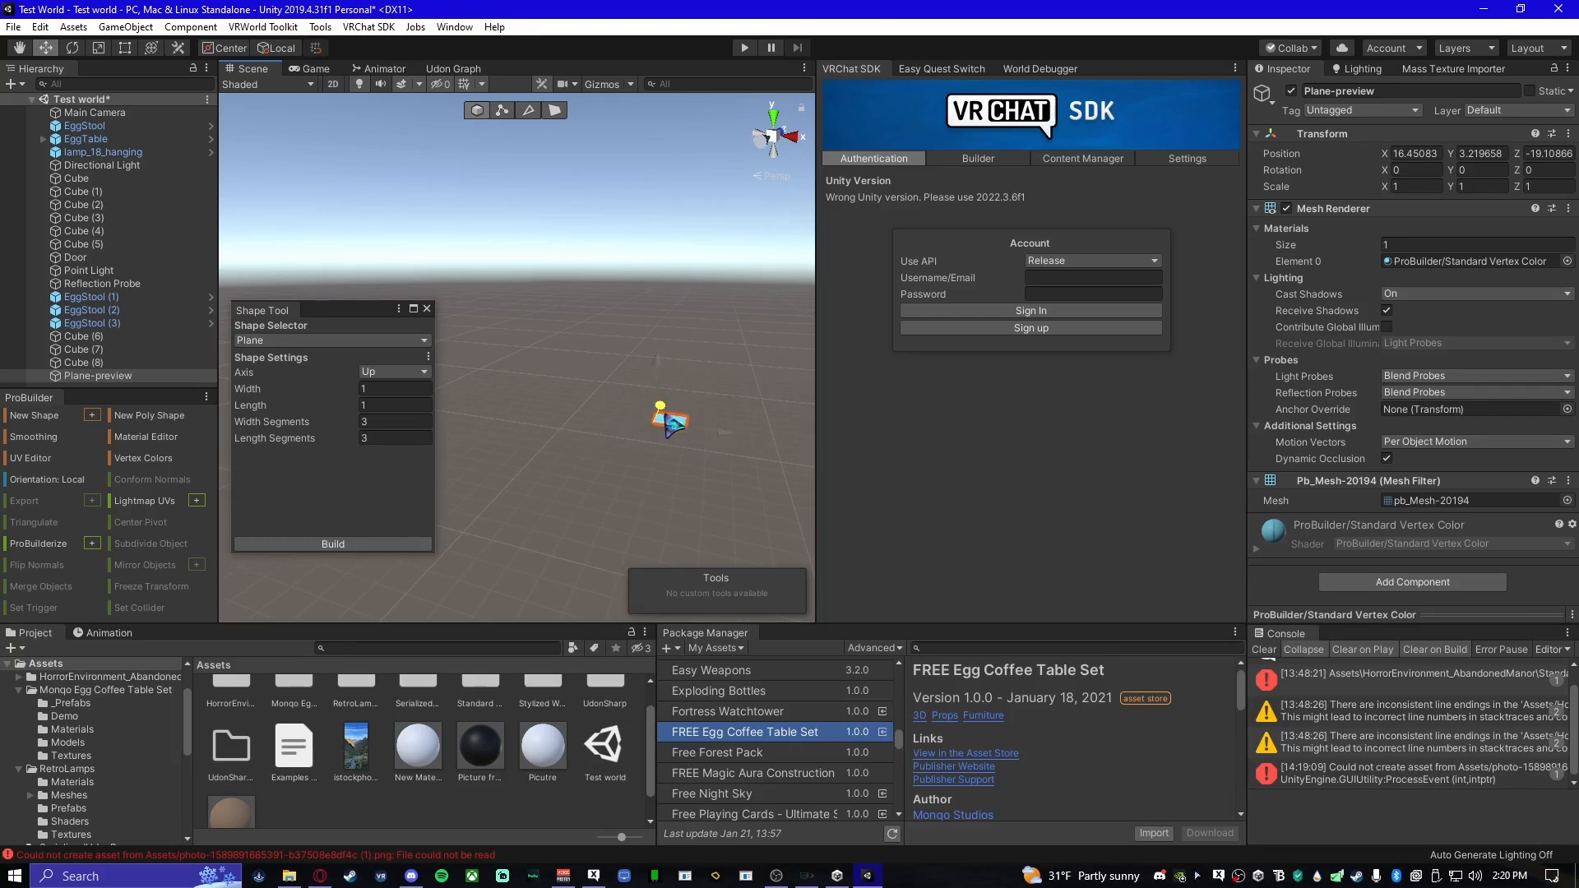
right_drag(584, 509, 570, 563)
right_drag(504, 494, 604, 257)
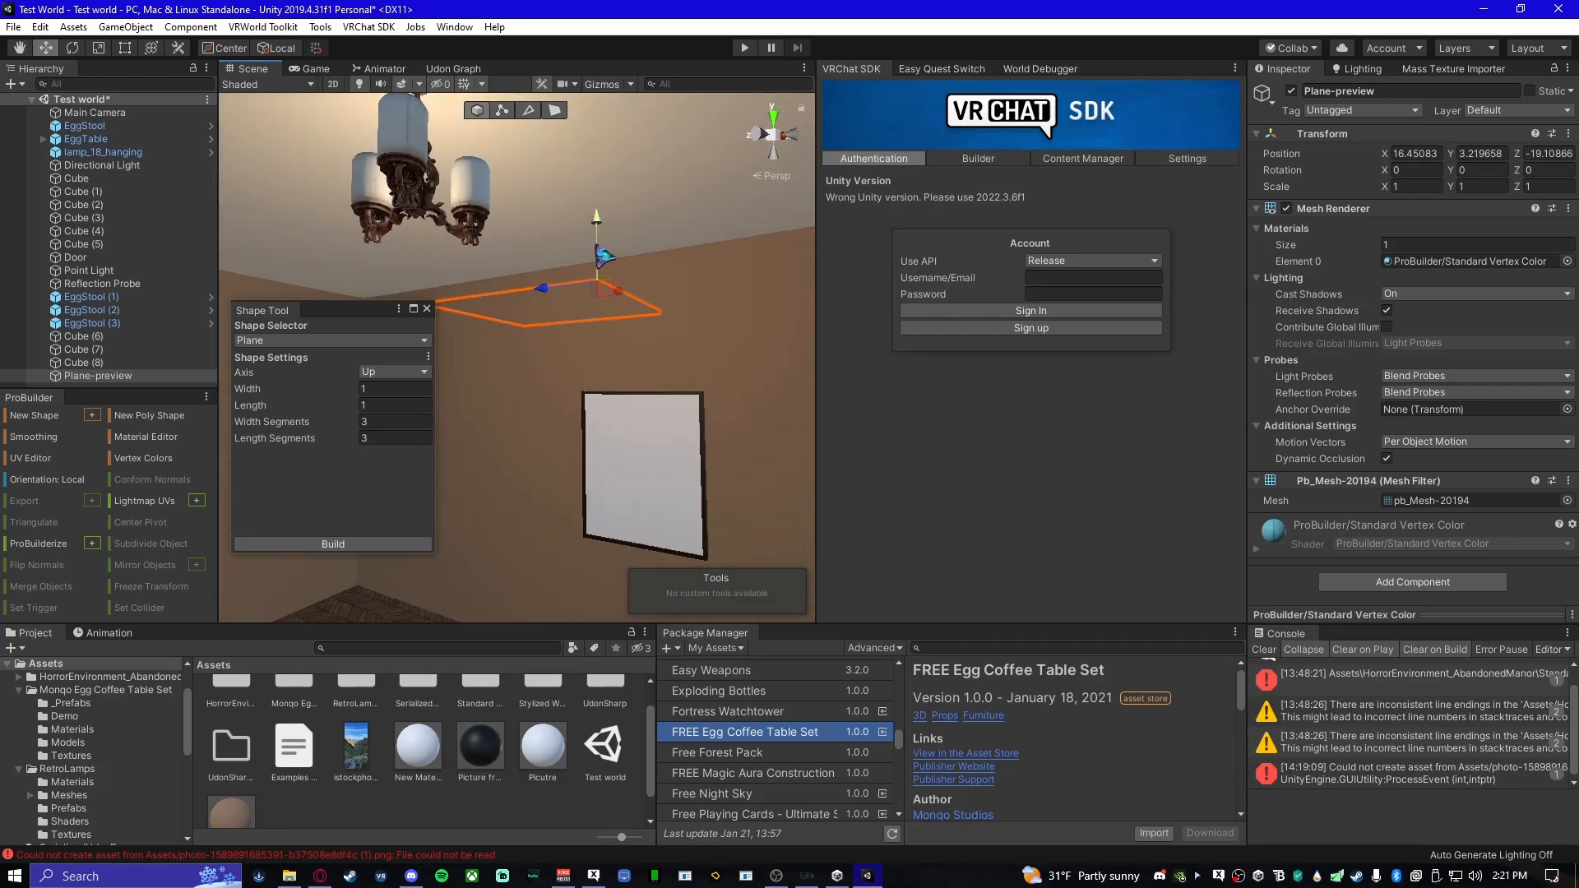
drag(598, 220, 527, 642)
right_drag(511, 481, 493, 523)
click(379, 544)
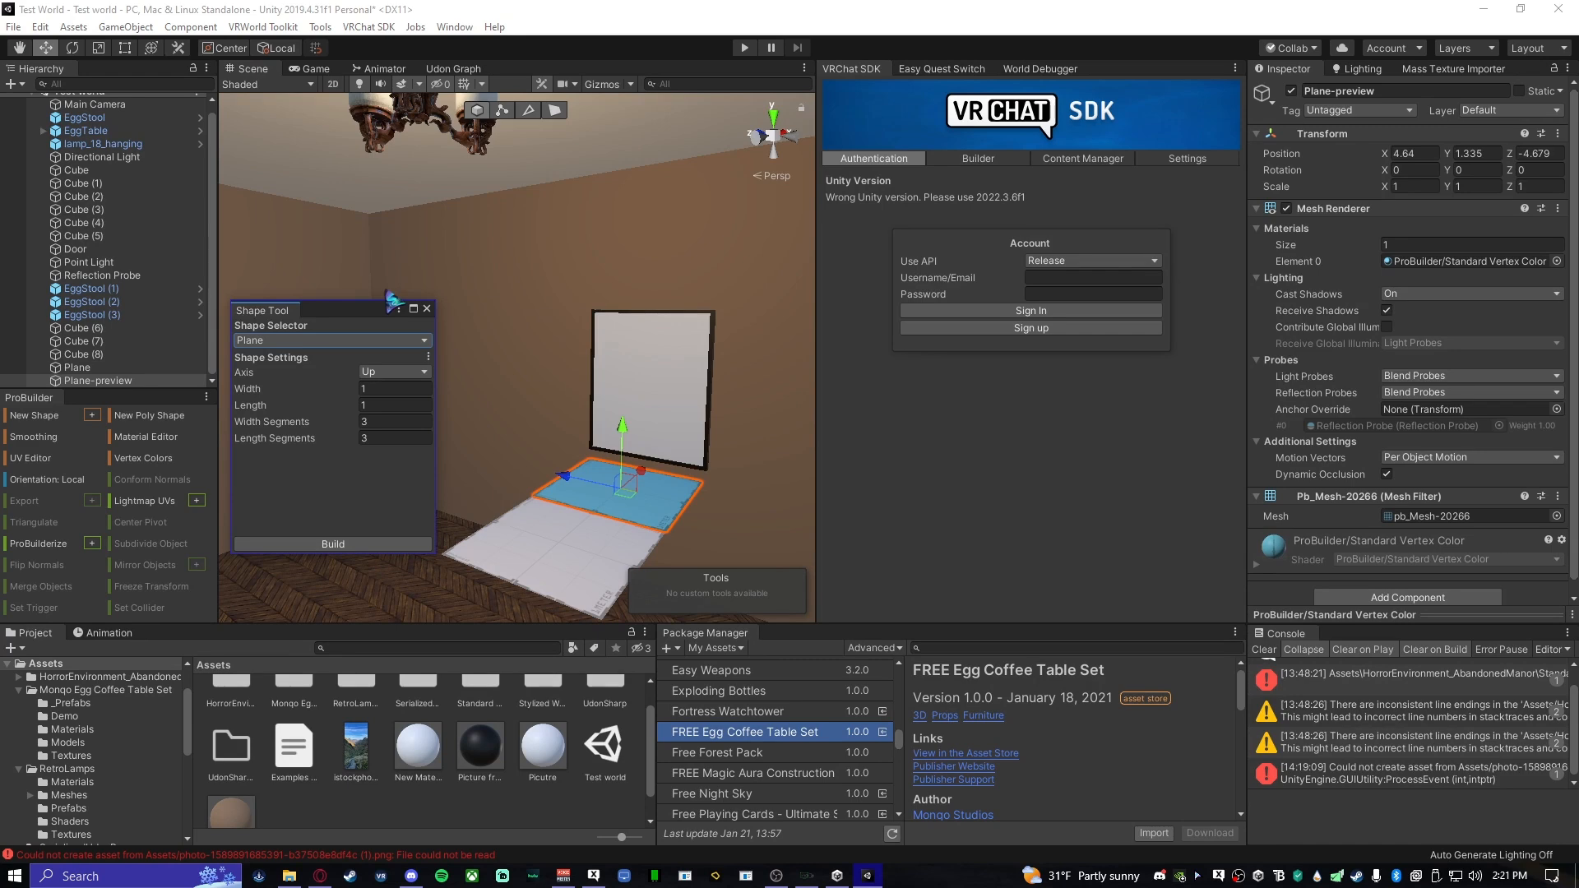
Close the Shape Tool and select the newly built plane in the room
click(426, 308)
right_drag(539, 422, 553, 497)
click(497, 525)
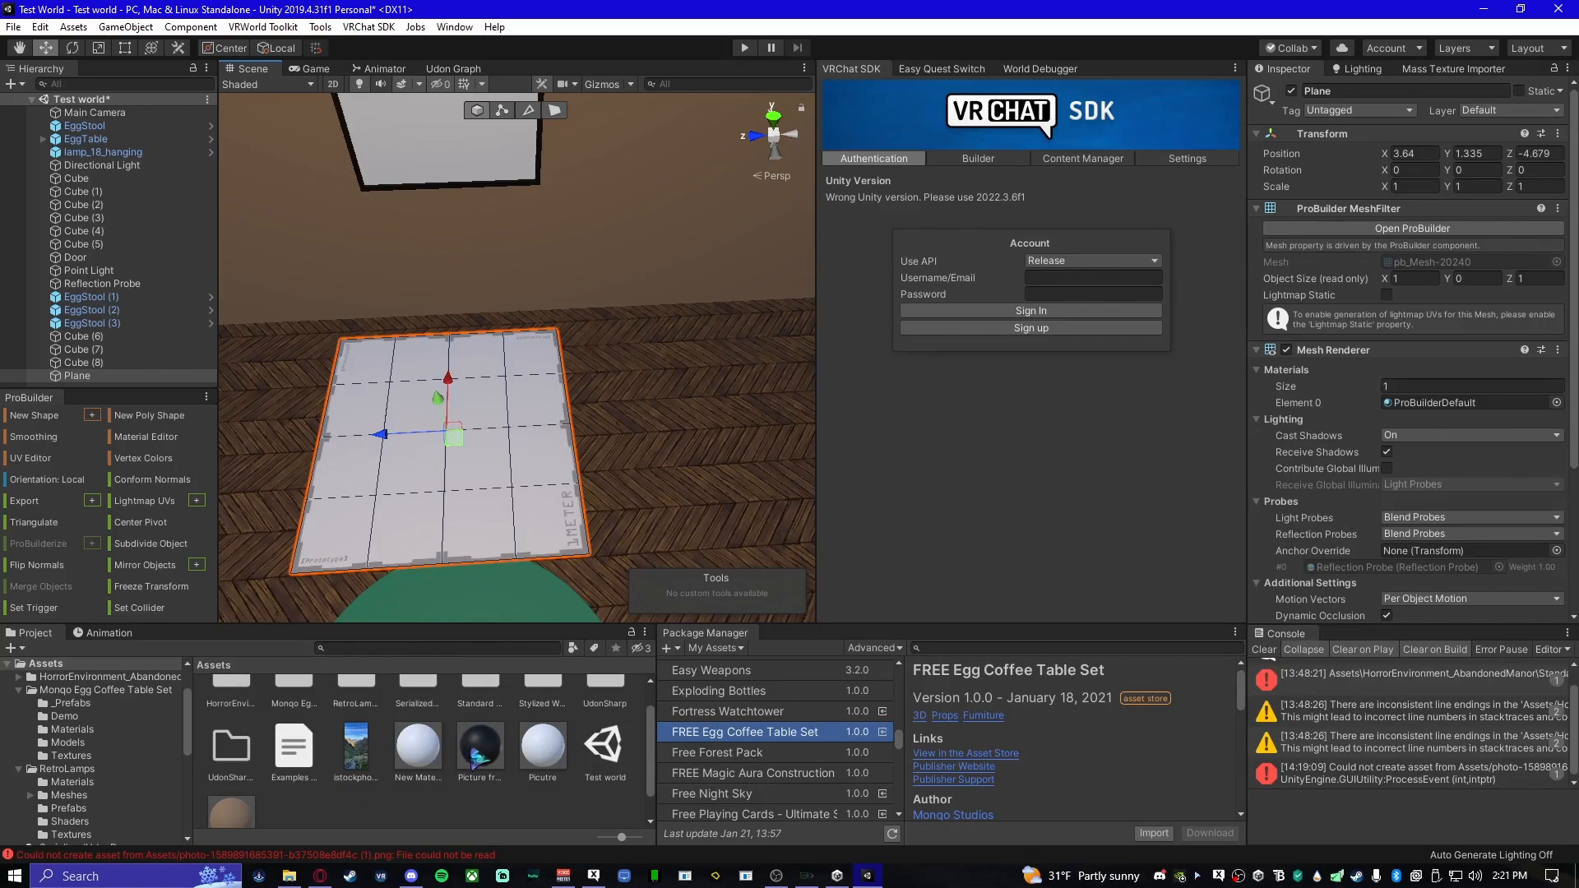
Apply the Picutre material to the plane and assign the valley photo as that material's Albedo map
drag(552, 755, 562, 518)
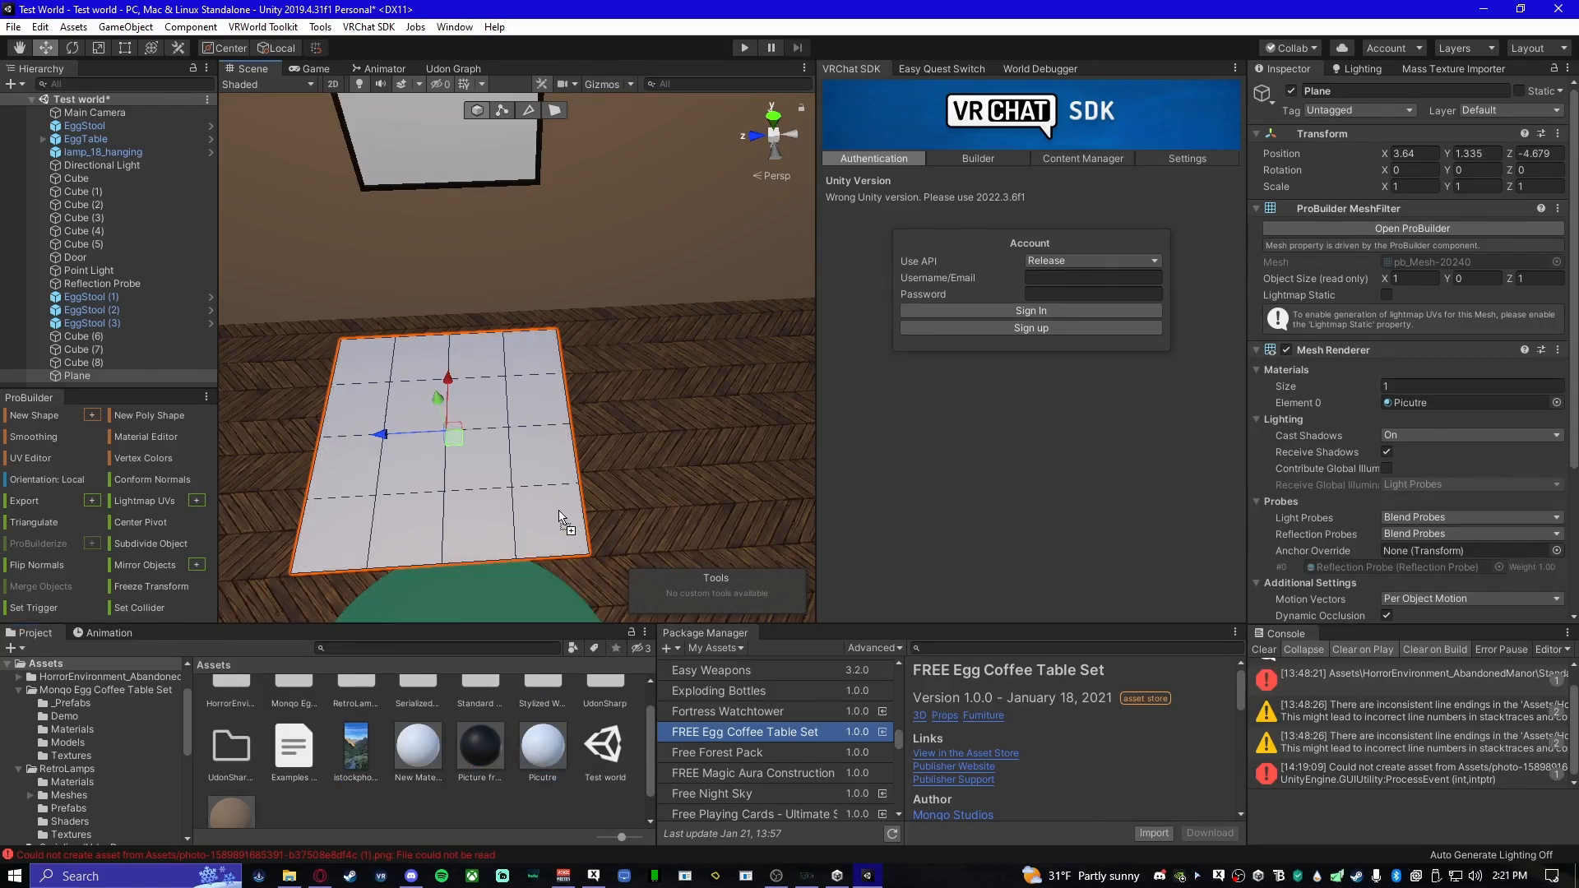
right_drag(557, 510, 487, 531)
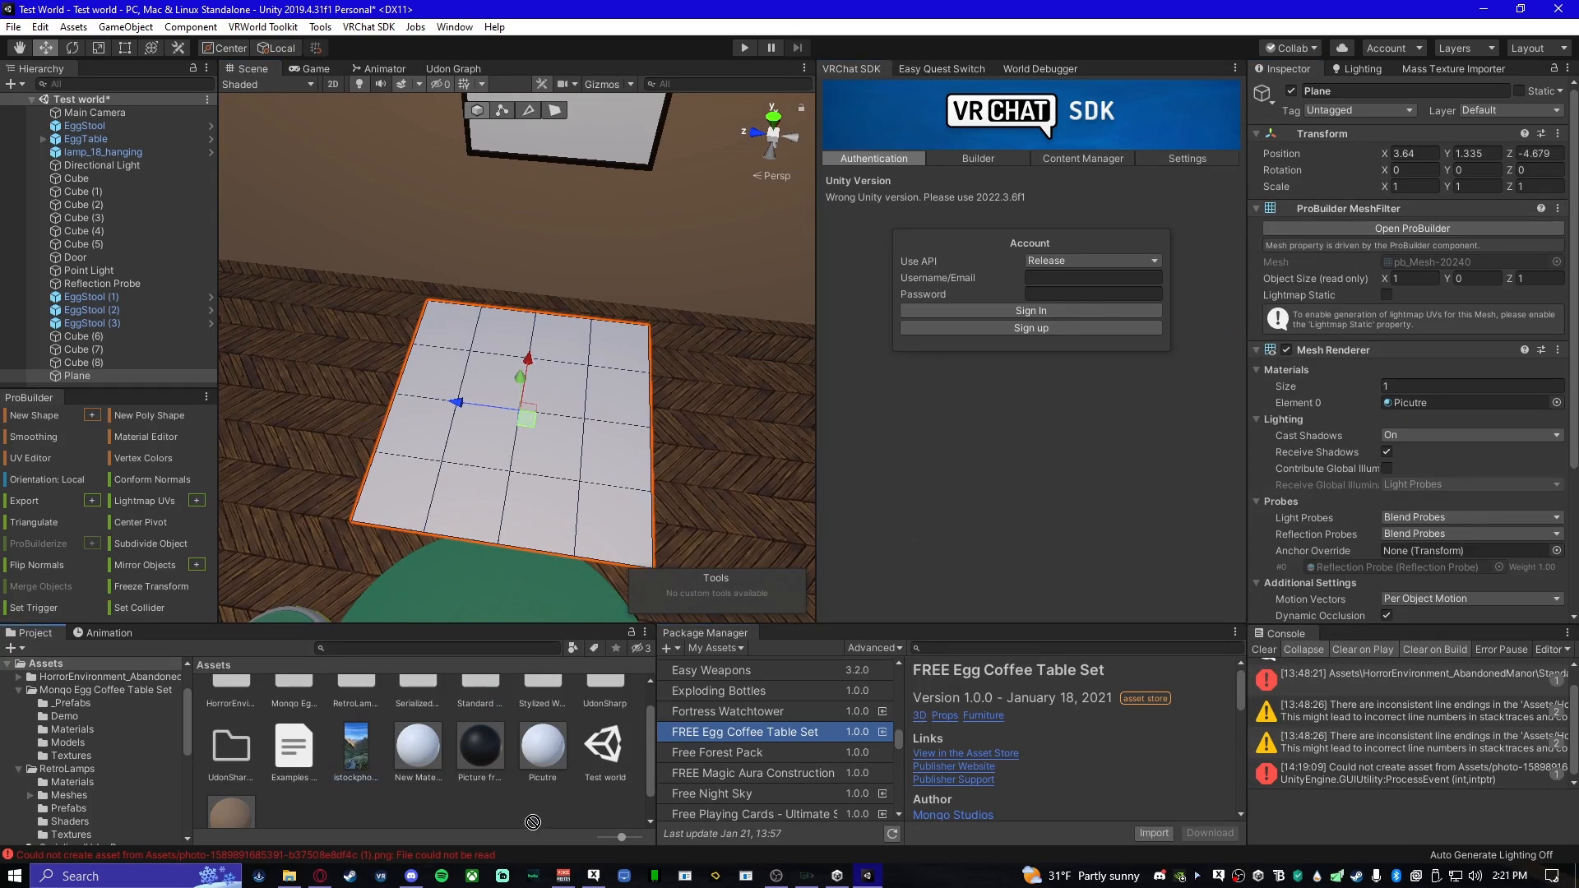
click(542, 747)
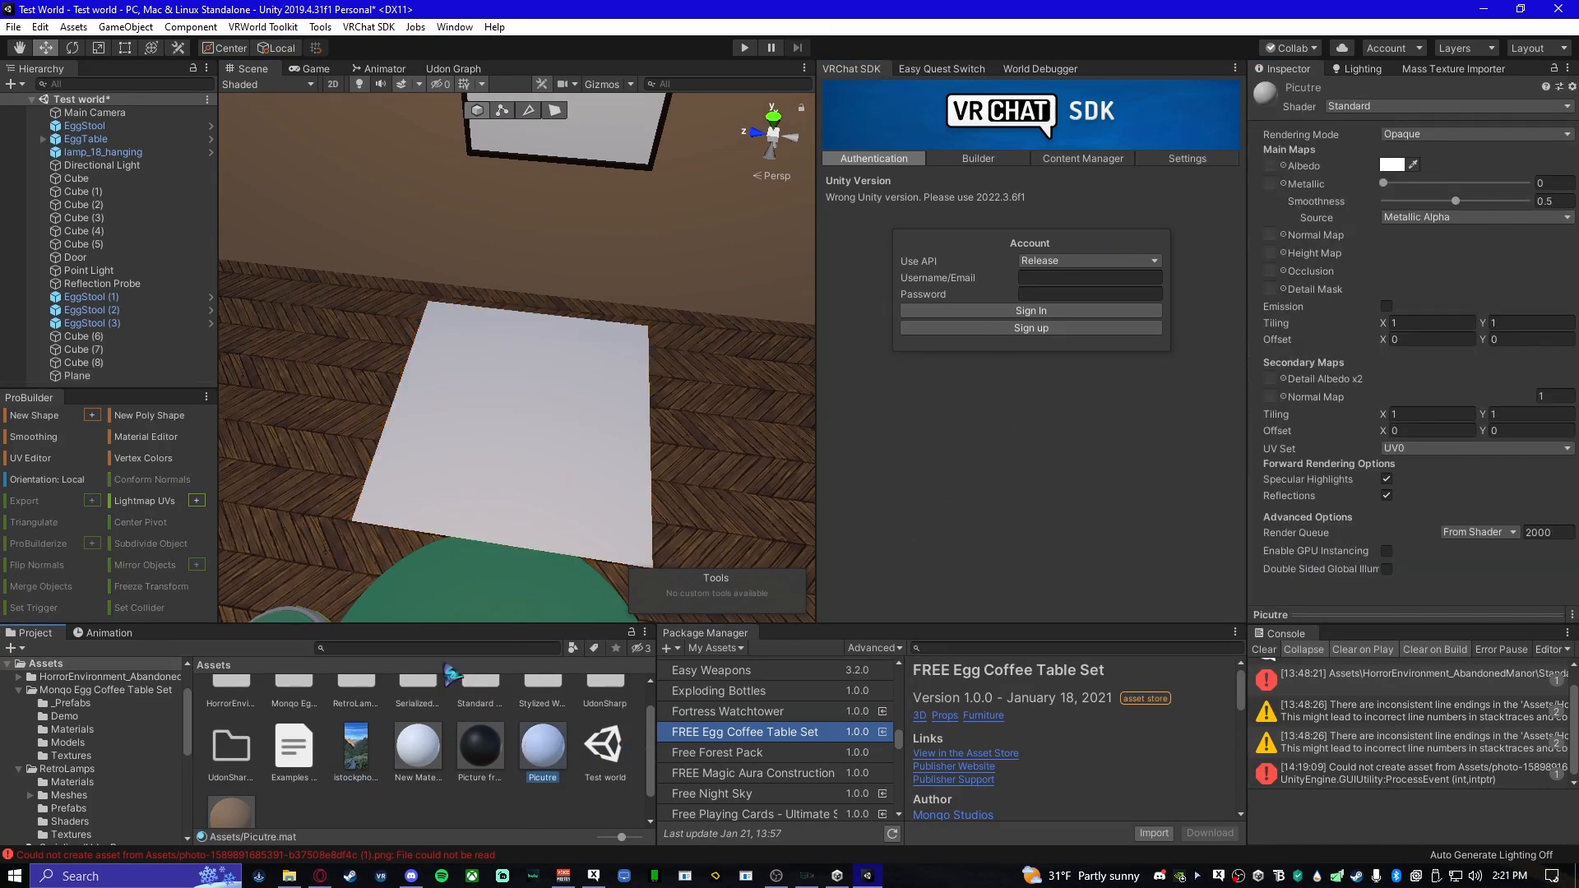
drag(355, 746, 1271, 167)
right_drag(479, 581, 315, 493)
Select the textured plane and move it close to the wall, just beneath the picture frame
click(486, 515)
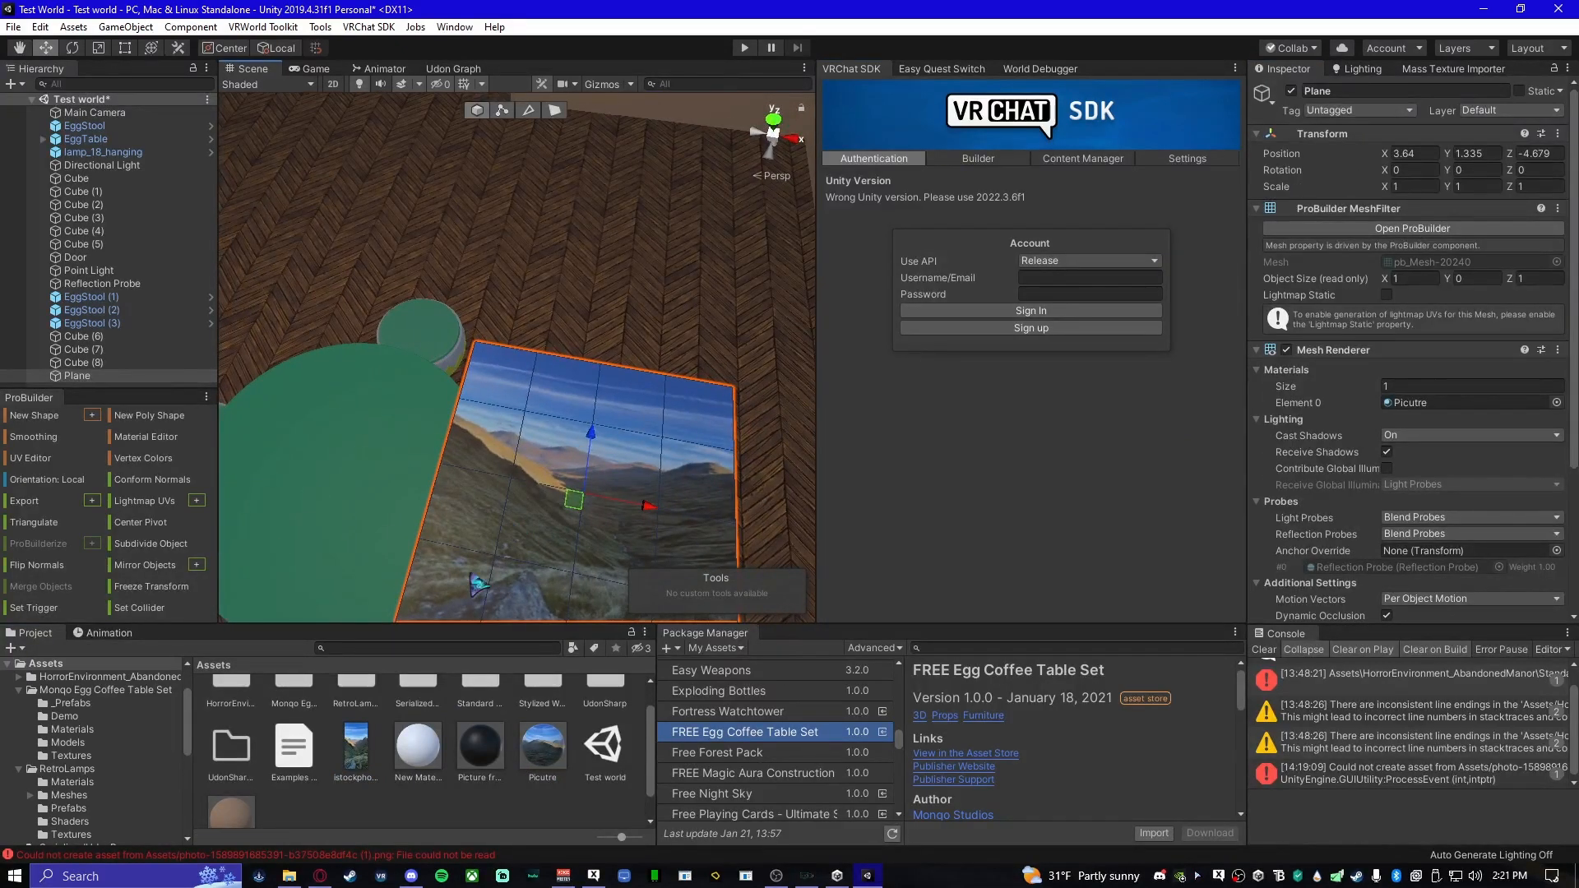
right_drag(515, 511, 614, 526)
drag(579, 515, 741, 337)
right_drag(554, 461, 607, 530)
Select the wall picture frame and examine its material settings
click(654, 337)
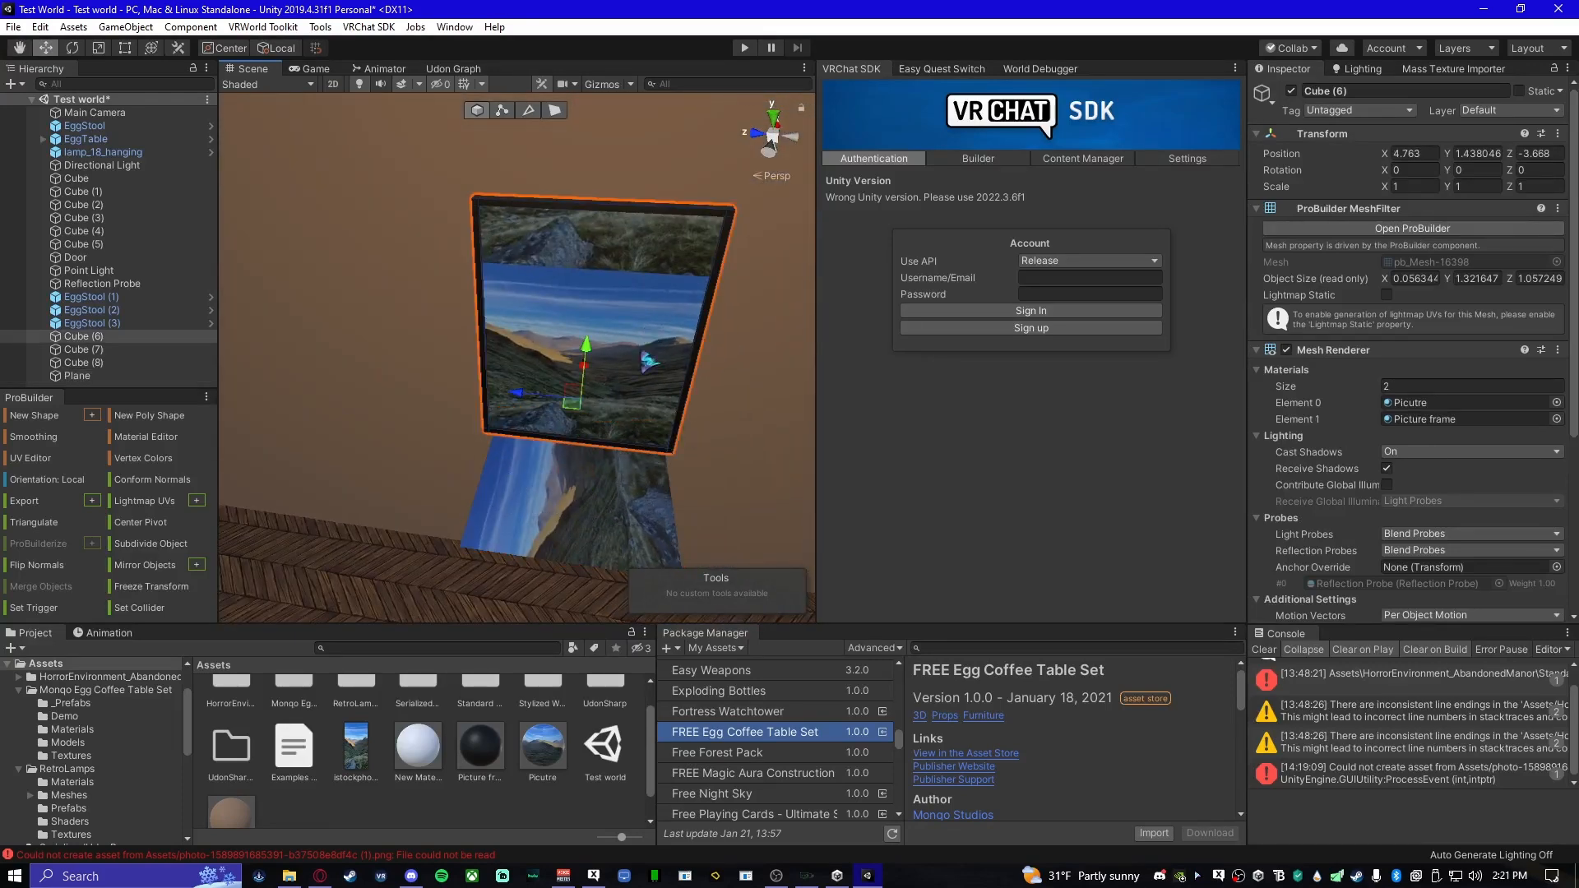
scroll(1409, 523, down, 5)
click(1264, 496)
click(1264, 495)
Select the plane and rotate it upright so the valley photo faces into the room the right way up
right_drag(431, 421, 548, 472)
click(554, 532)
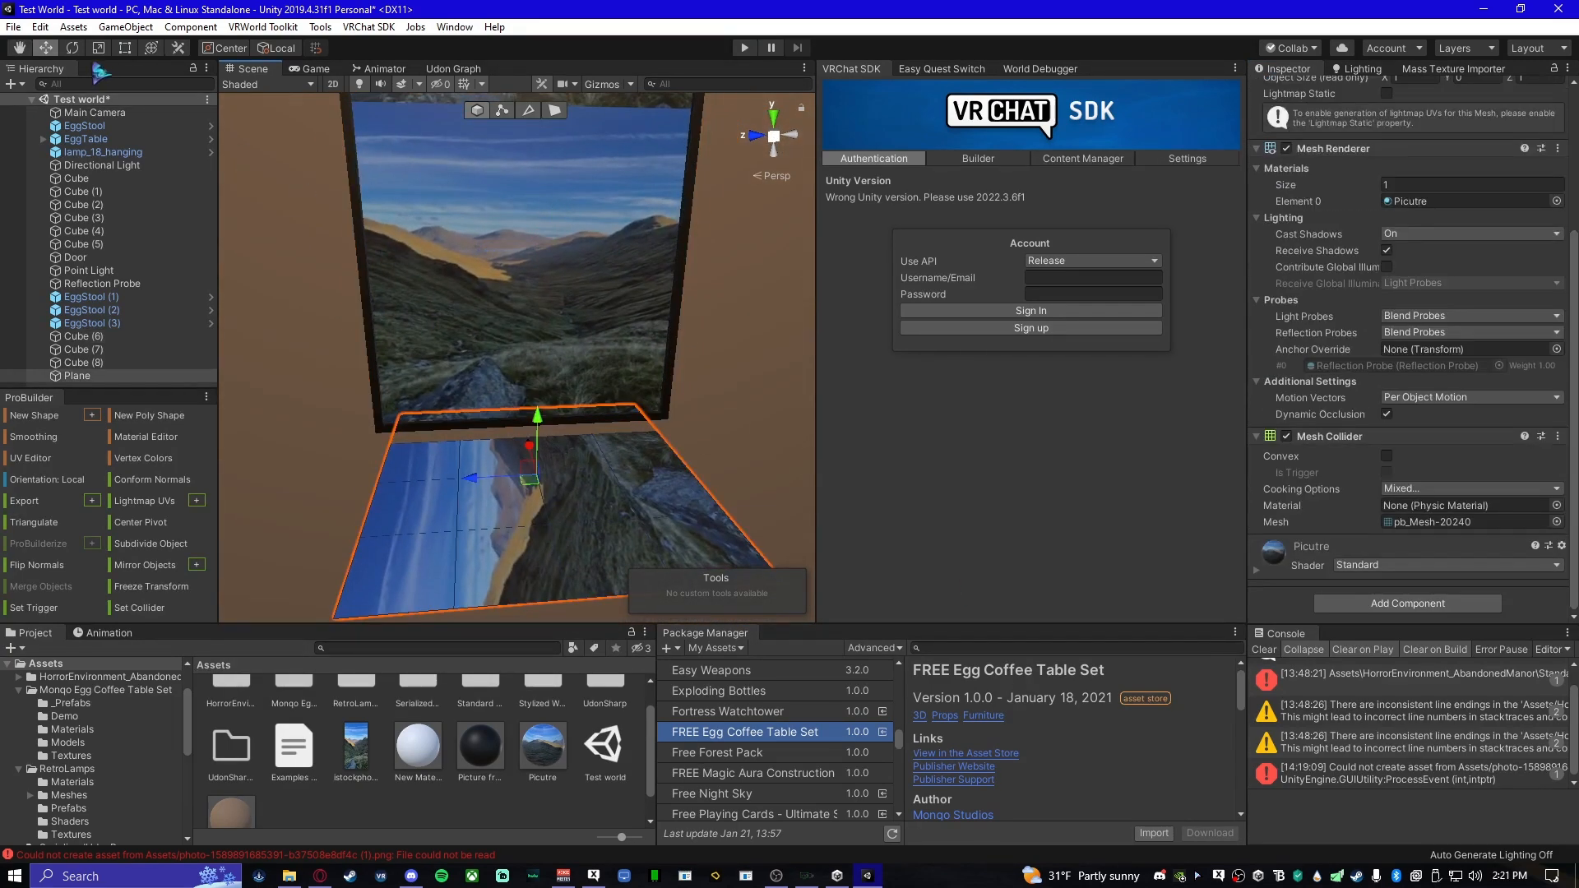
click(73, 48)
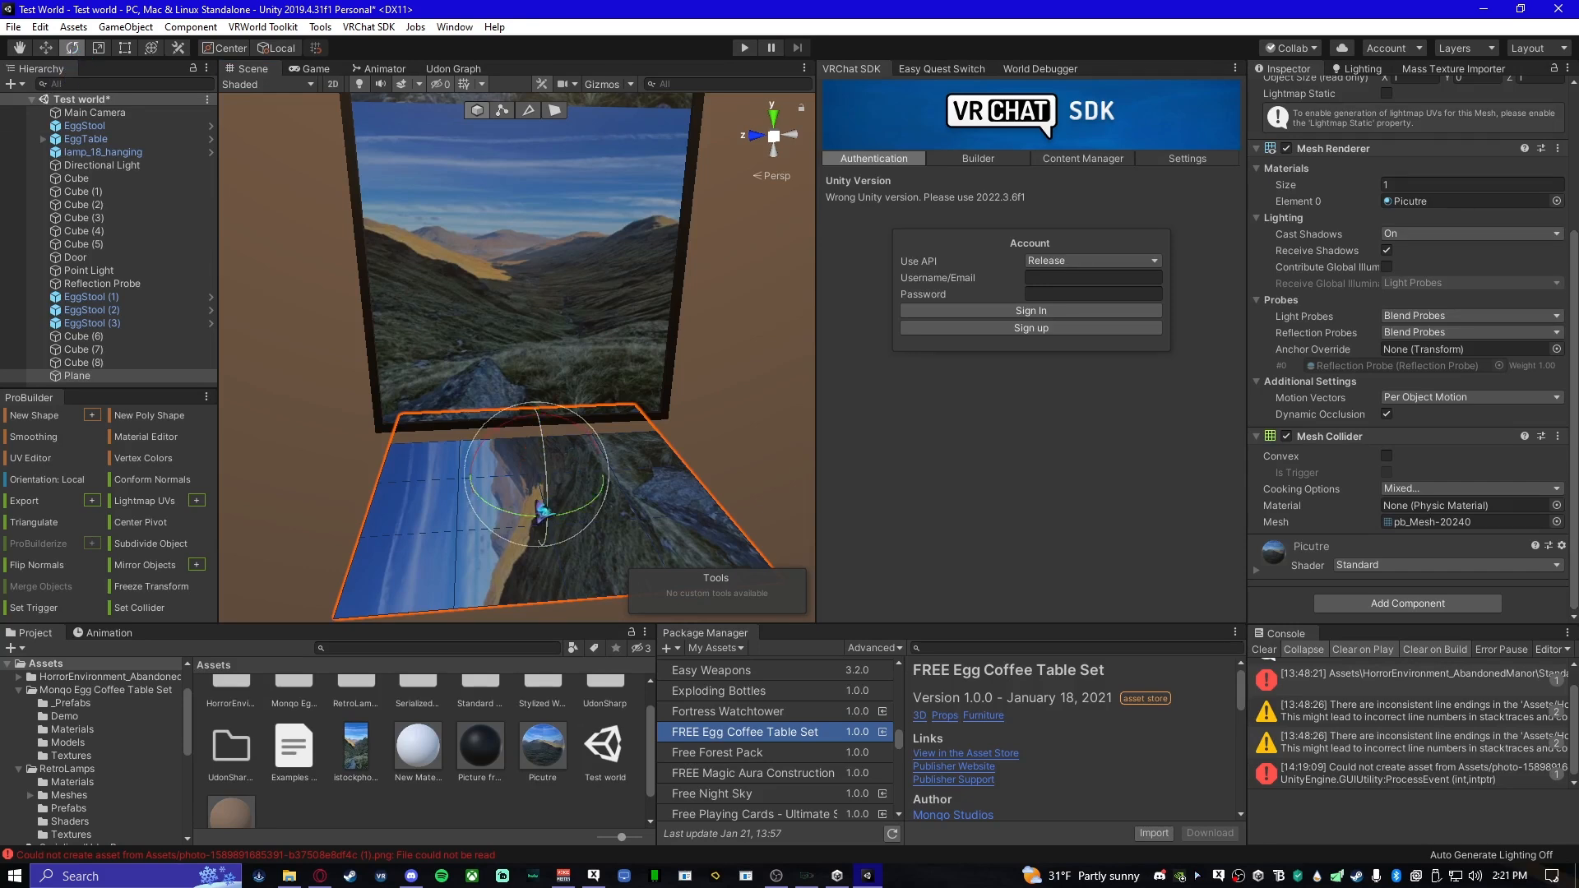
drag(504, 440, 341, 516)
Move the upright plane in front of the picture frame, lining its sides up with the inside of the black border
click(47, 49)
right_drag(479, 427, 747, 425)
drag(474, 455, 515, 505)
right_drag(508, 496, 503, 410)
drag(525, 400, 512, 300)
right_drag(610, 436, 615, 356)
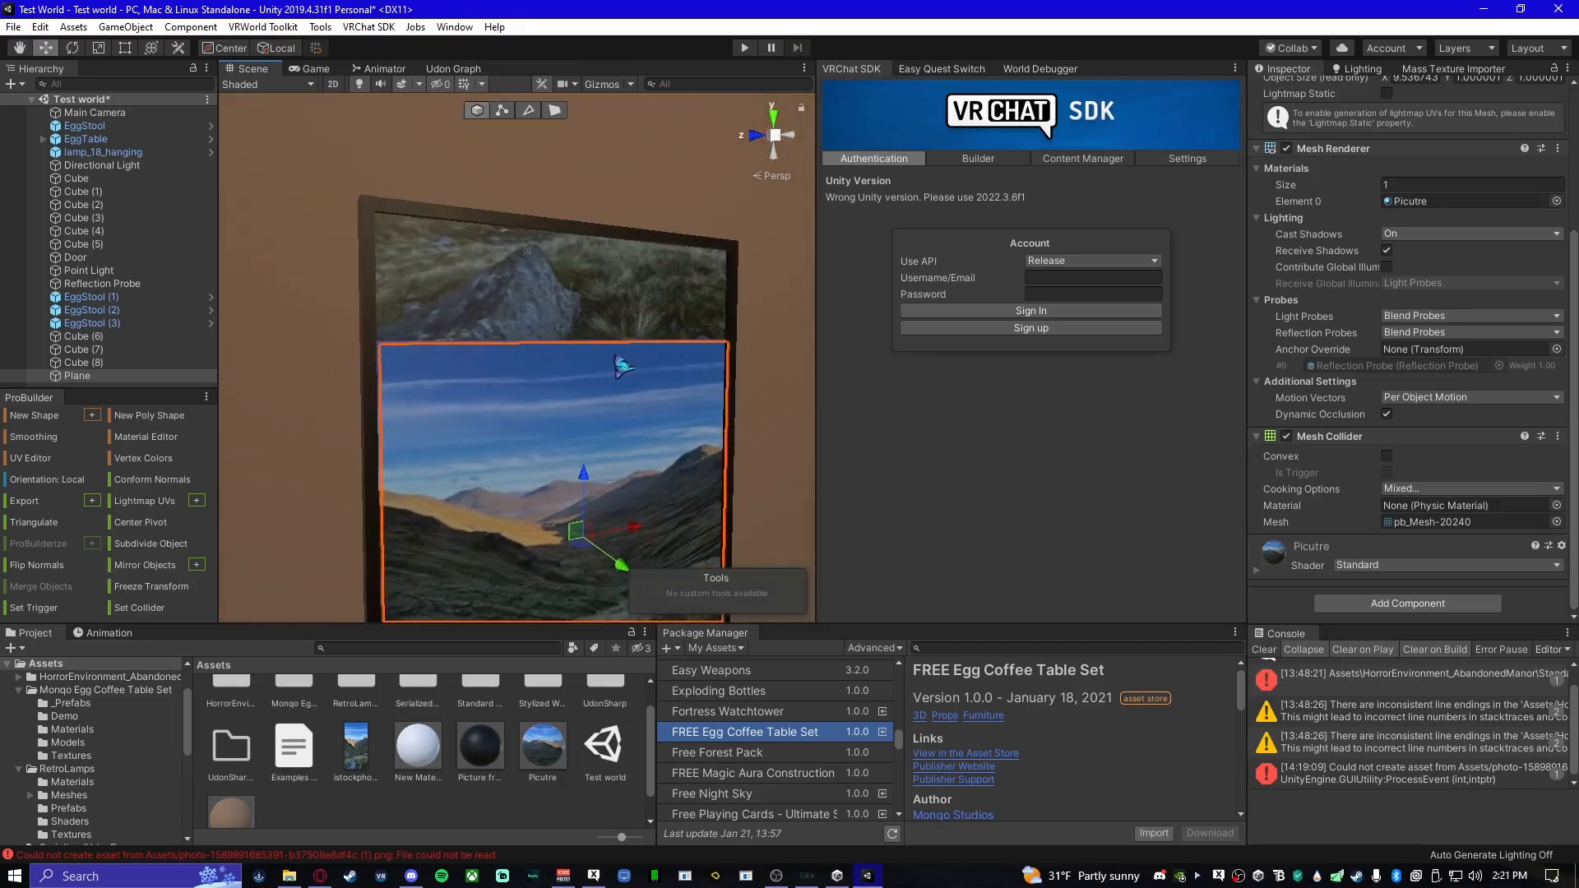
Stretch the plane's upper edge with the Rect tool to a height of about 1.27 so it fills the frame
click(125, 48)
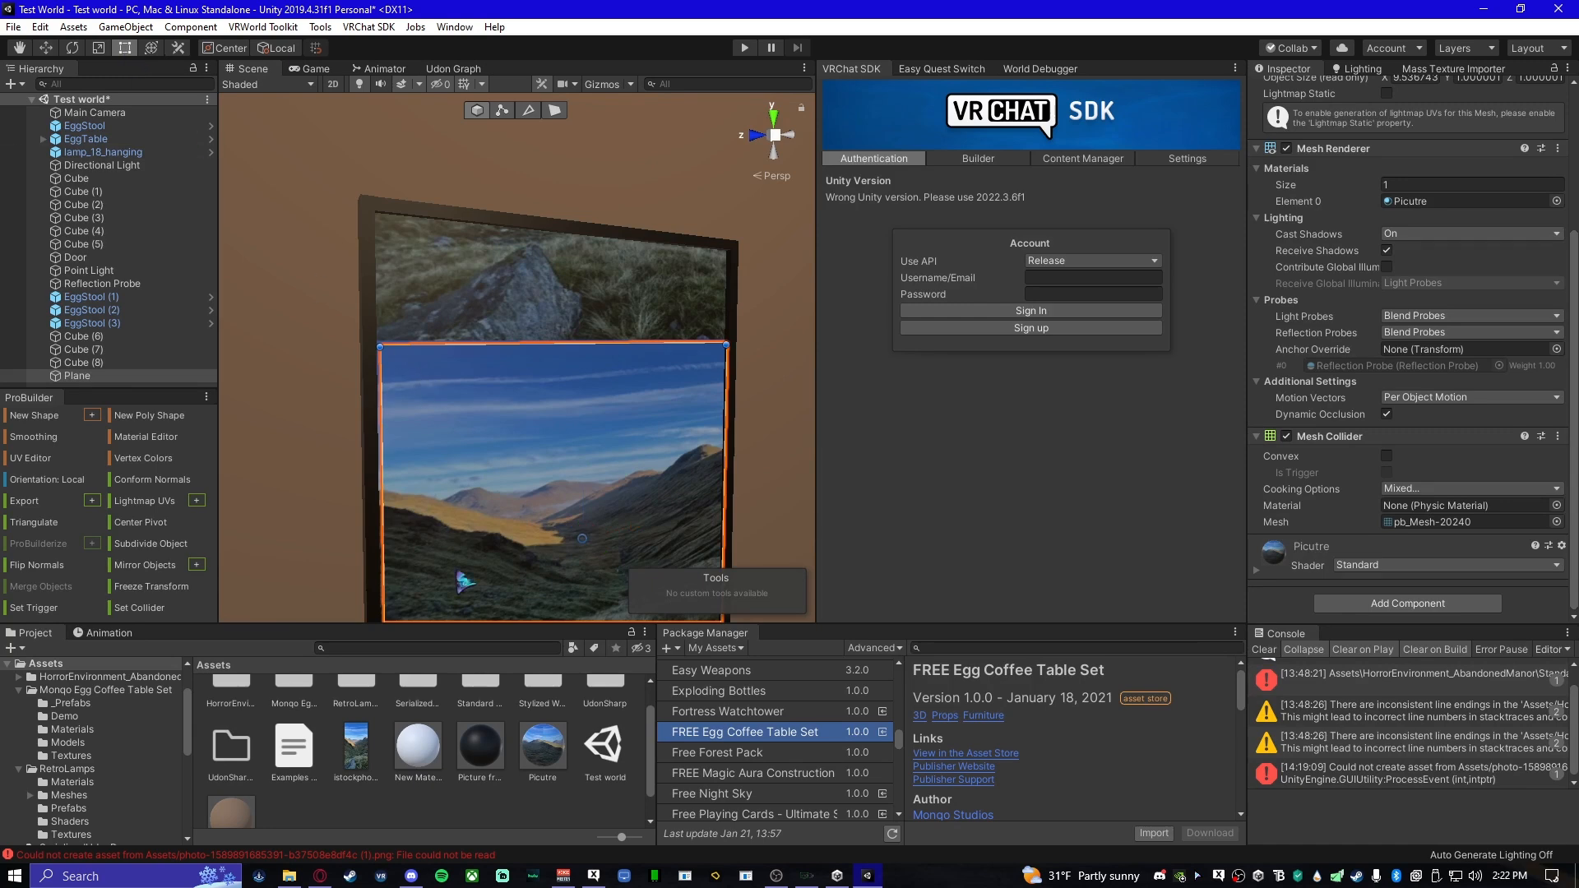
right_drag(577, 377, 593, 329)
key(w)
drag(592, 323, 564, 210)
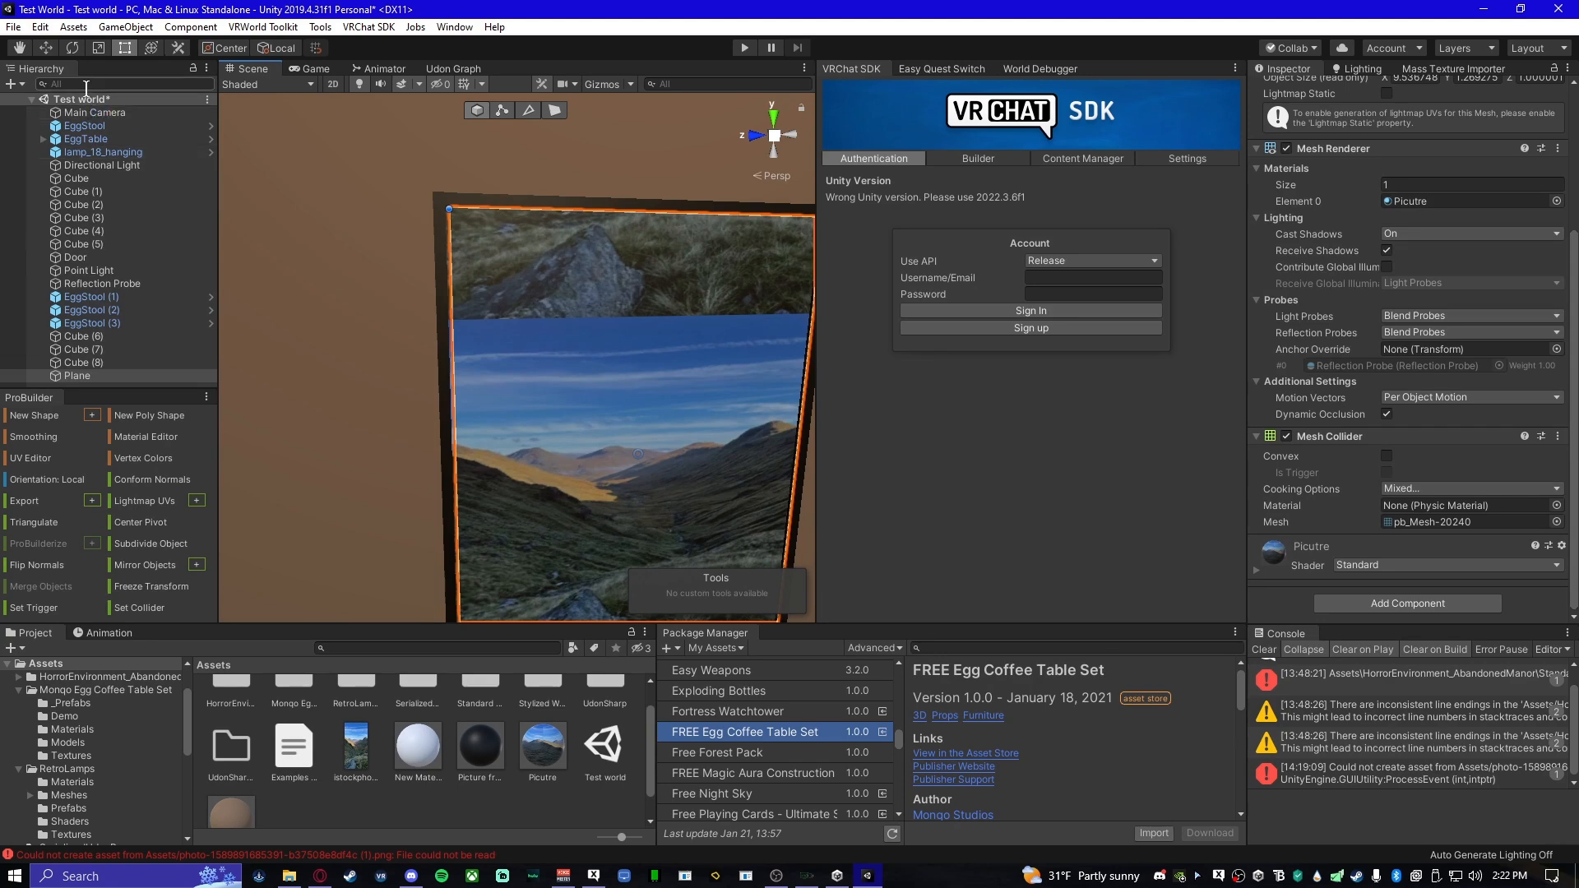
Push the plane back into the frame and nudge it sideways so it sits centered within the black border
click(44, 50)
alt+drag(281, 240, 507, 403)
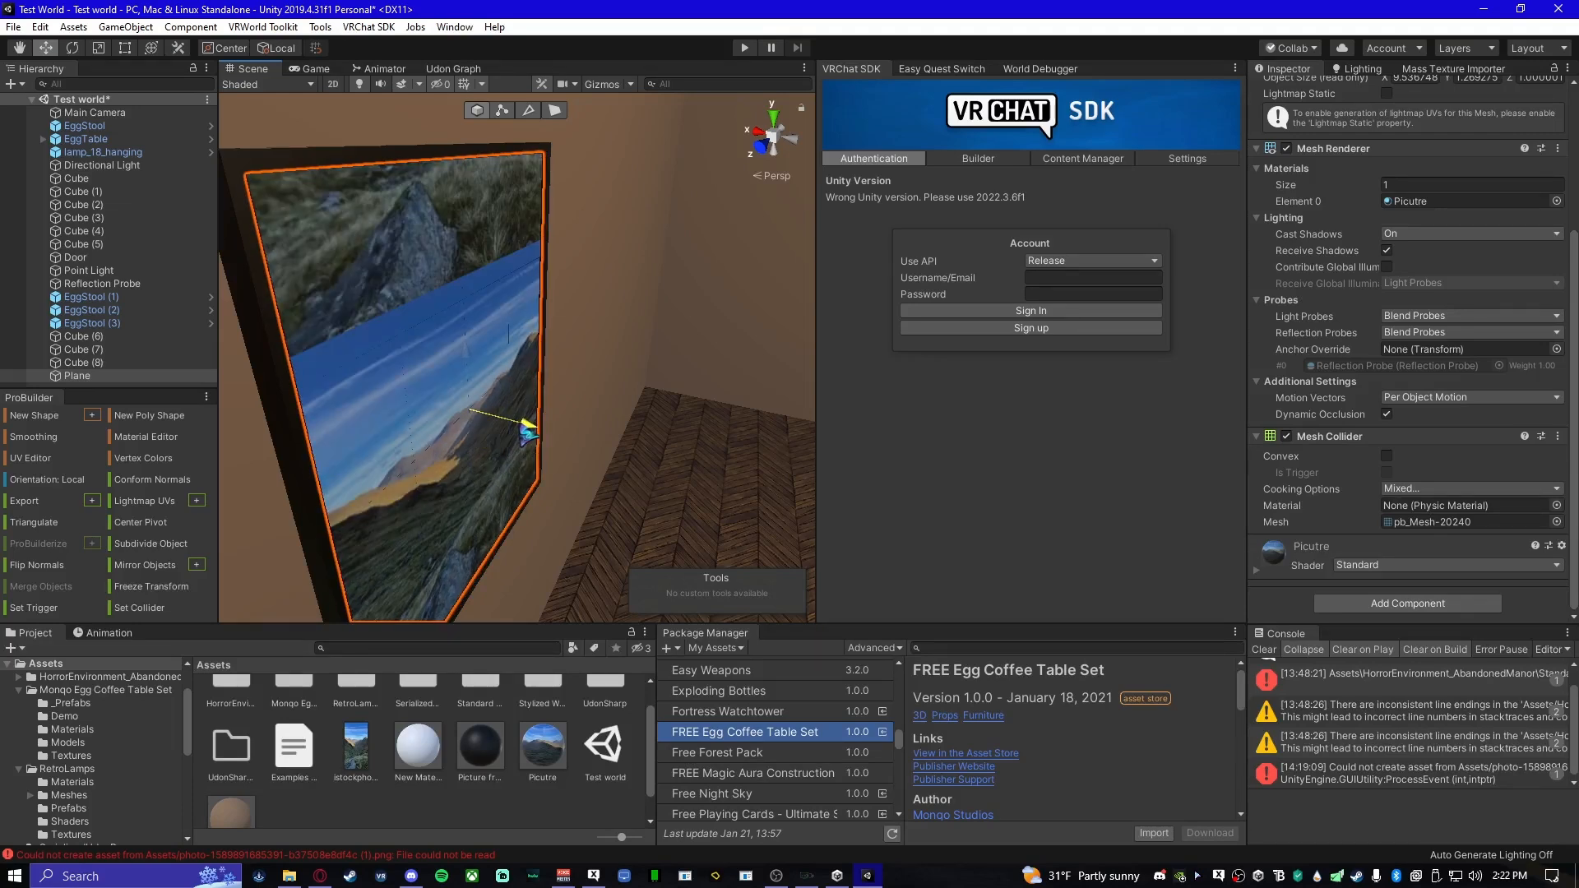
alt+drag(531, 434, 475, 342)
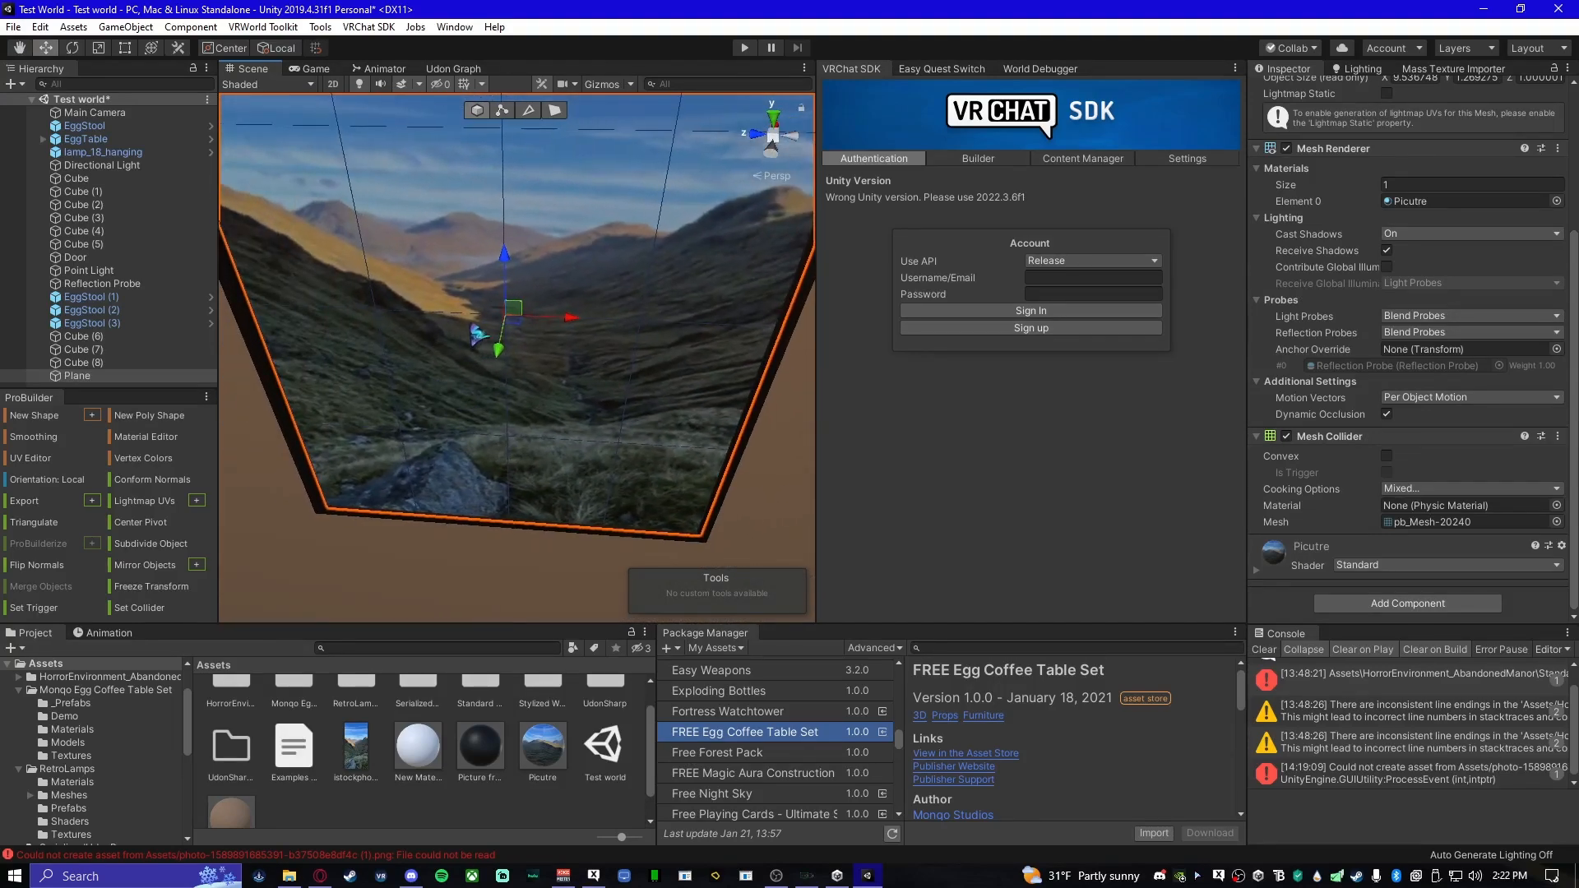
drag(563, 319, 559, 321)
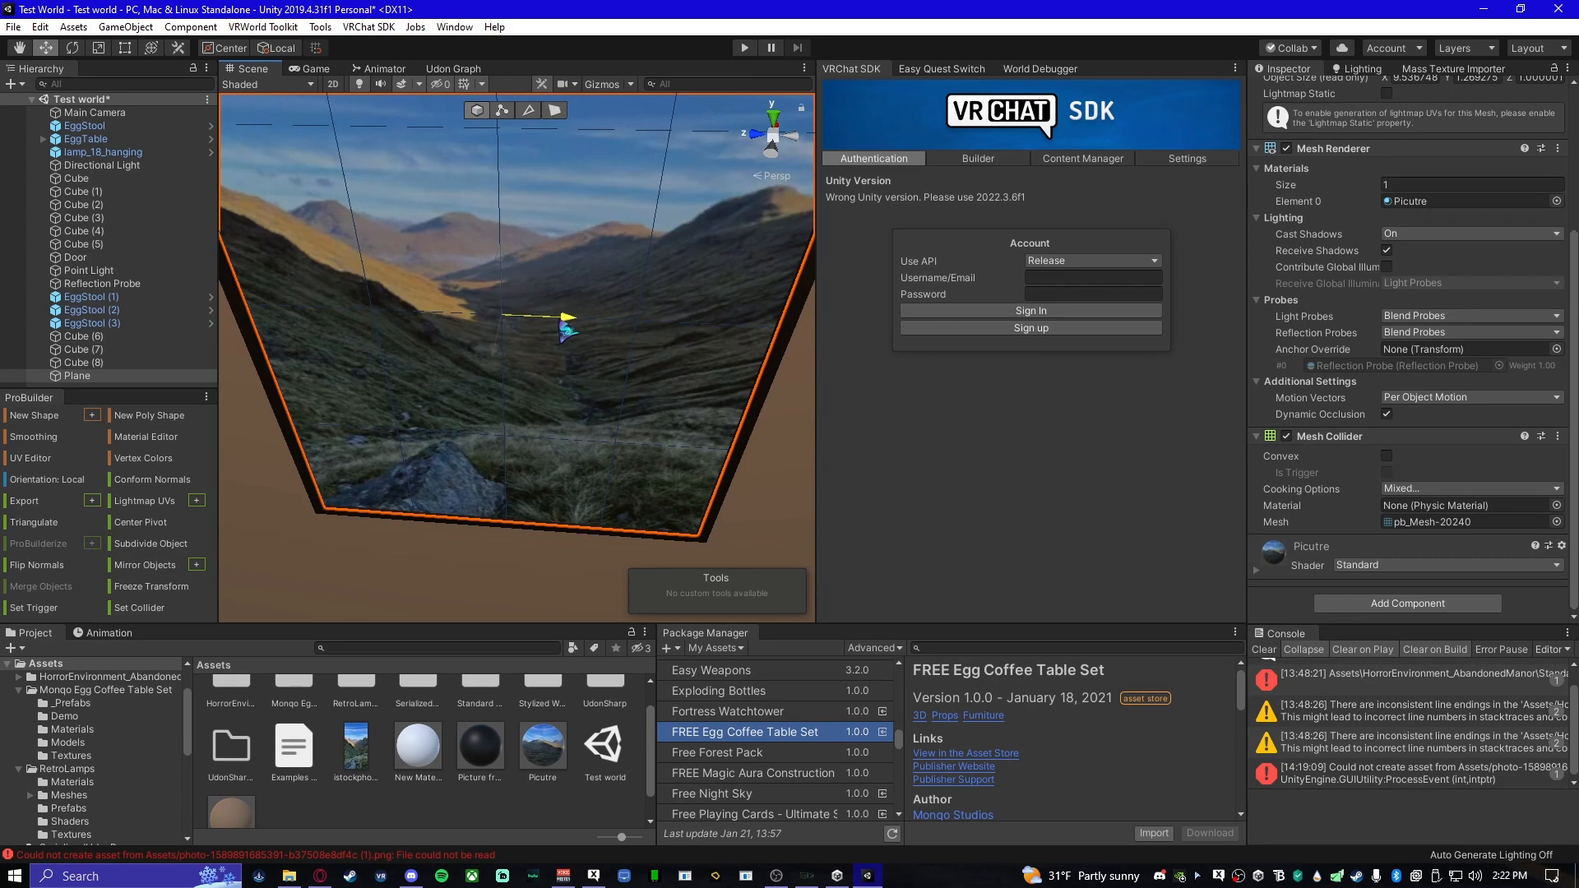
alt+drag(546, 451, 551, 292)
Deselect the plane and examine the finished picture from a distance along with the frames on the other walls
key(s)
right_drag(549, 290, 279, 321)
right_drag(527, 329, 841, 417)
click(417, 304)
key(w)
right_drag(581, 391, 568, 339)
mouse_move(493, 389)
right_down()
mouse_move(927, 400)
mouse_move(430, 349)
mouse_move(444, 388)
mouse_move(484, 413)
right_up()
key(s)
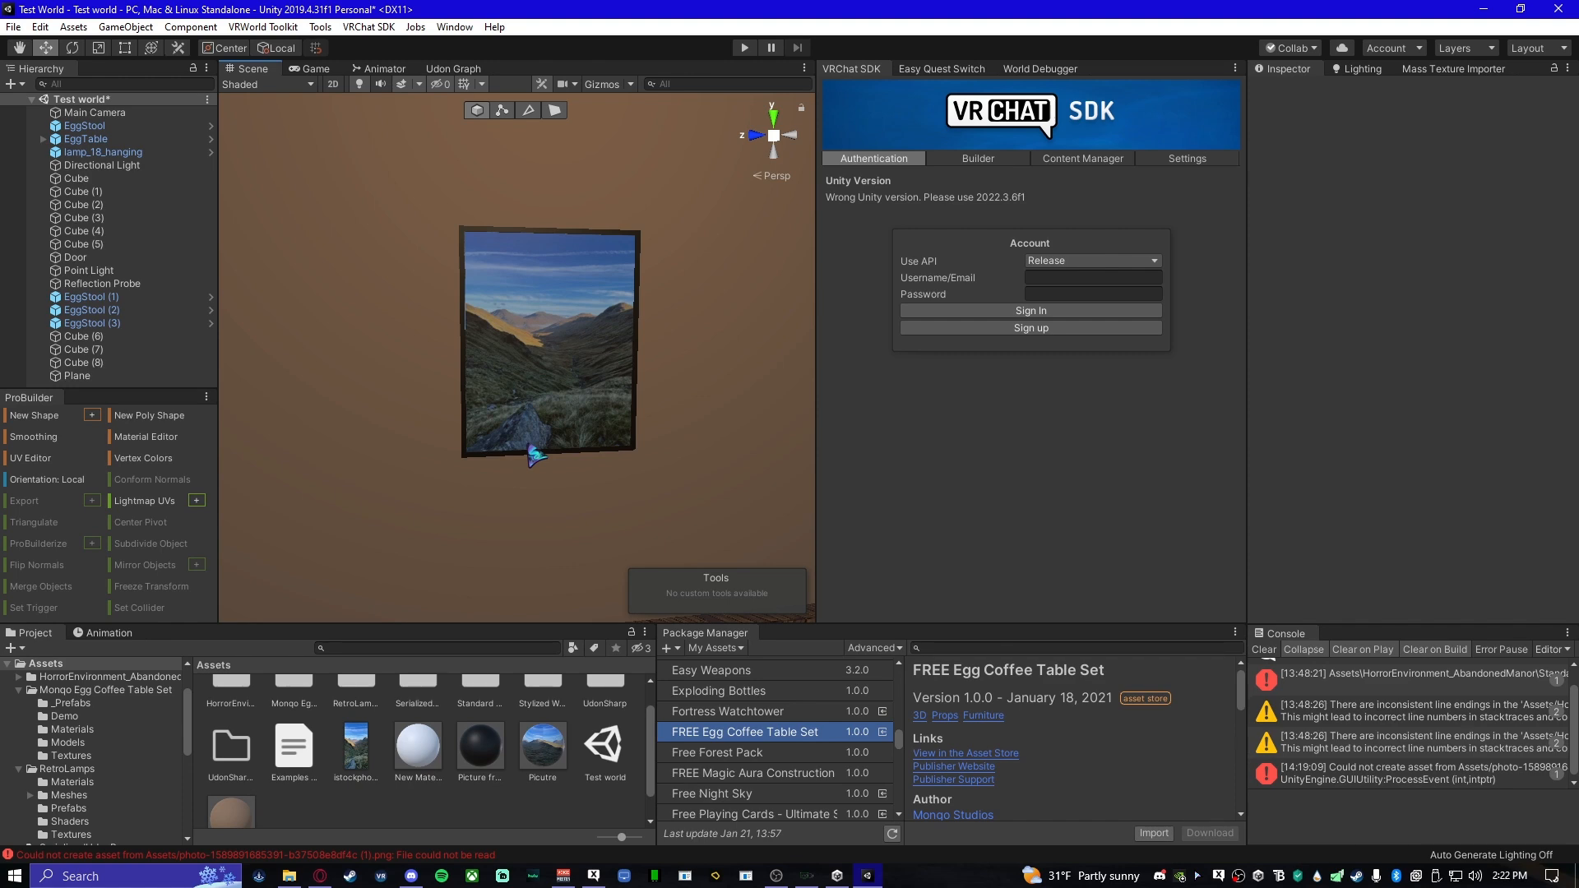
right_drag(530, 448, 496, 399)
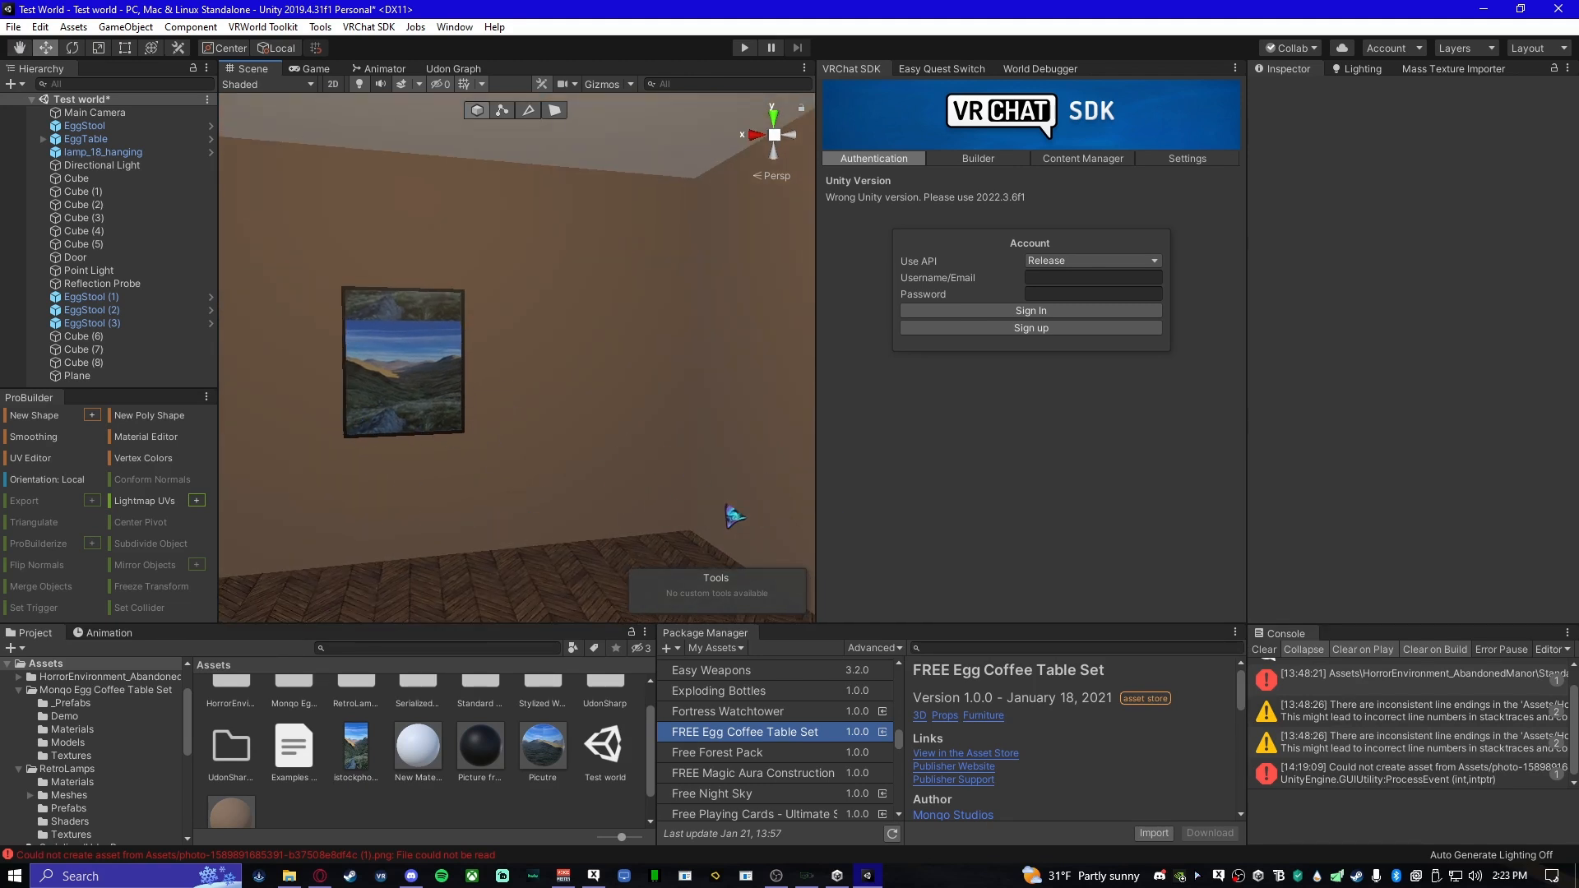
Duplicate the picture plane and fit the copies over the other two wall frames
key(w)
right_drag(498, 482, 525, 328)
click(593, 421)
key(ctrl+d)
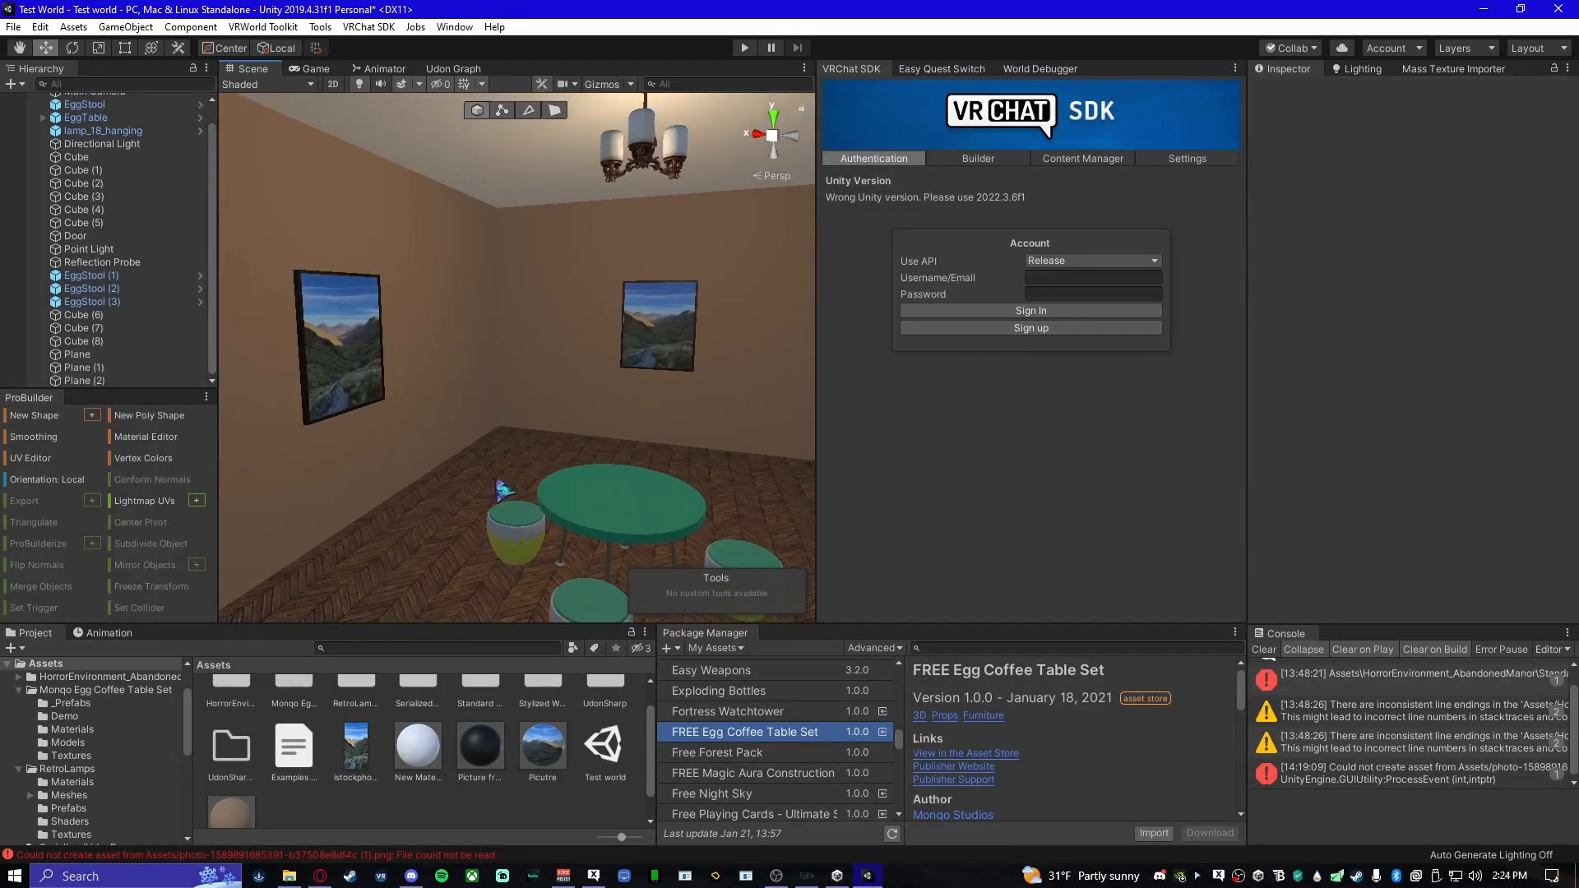
Select the picture frame Cube (8) and rotate it 90 degrees on the wall into landscape orientation
right_drag(496, 485, 501, 481)
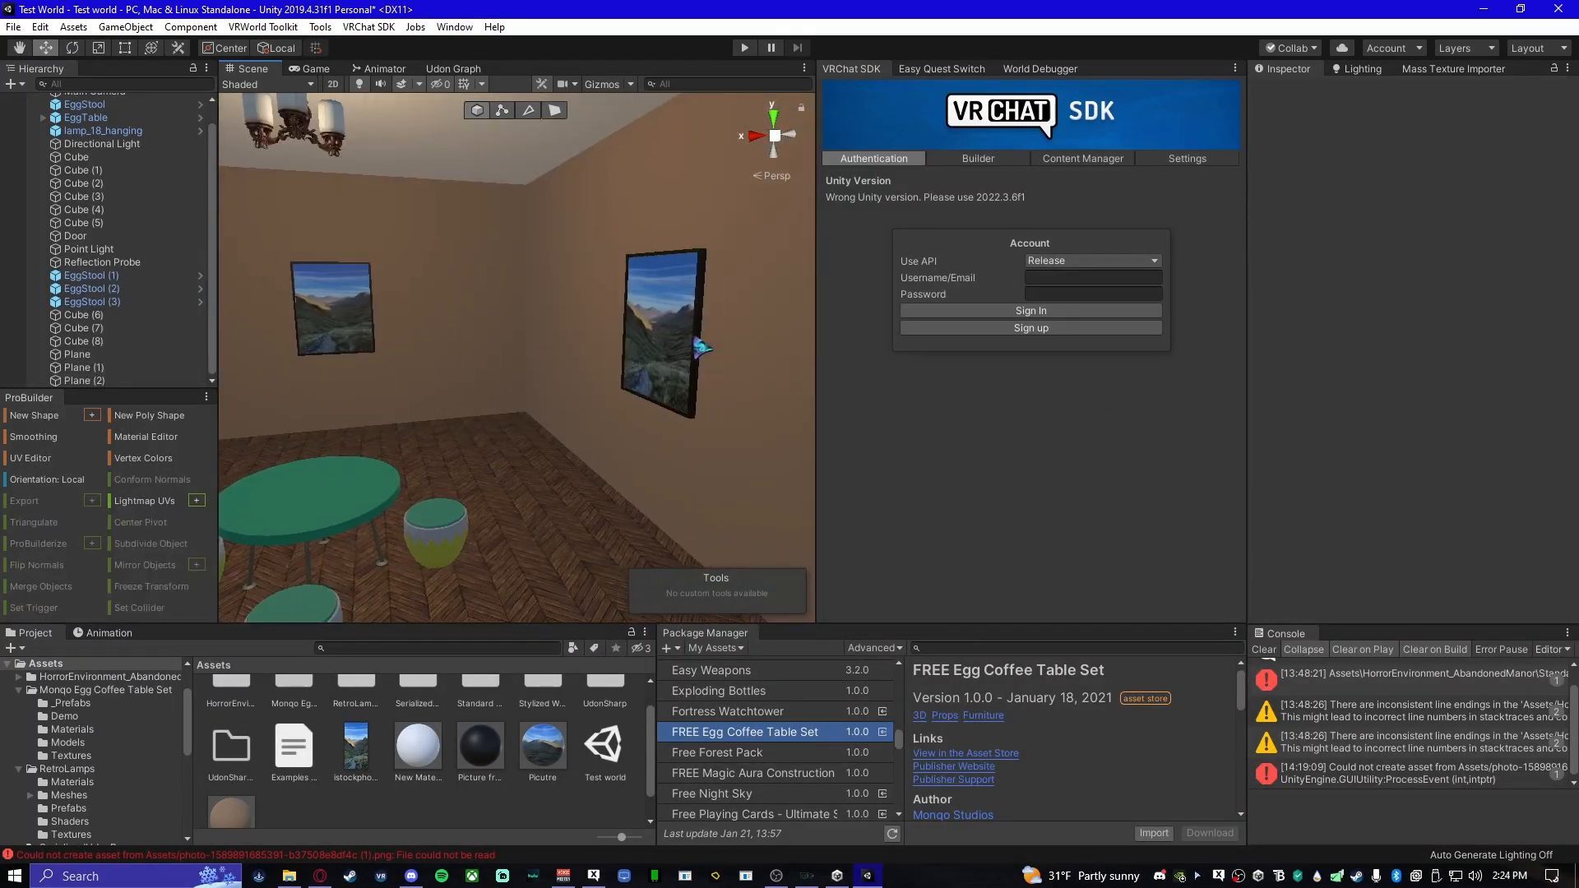
right_drag(642, 381, 514, 455)
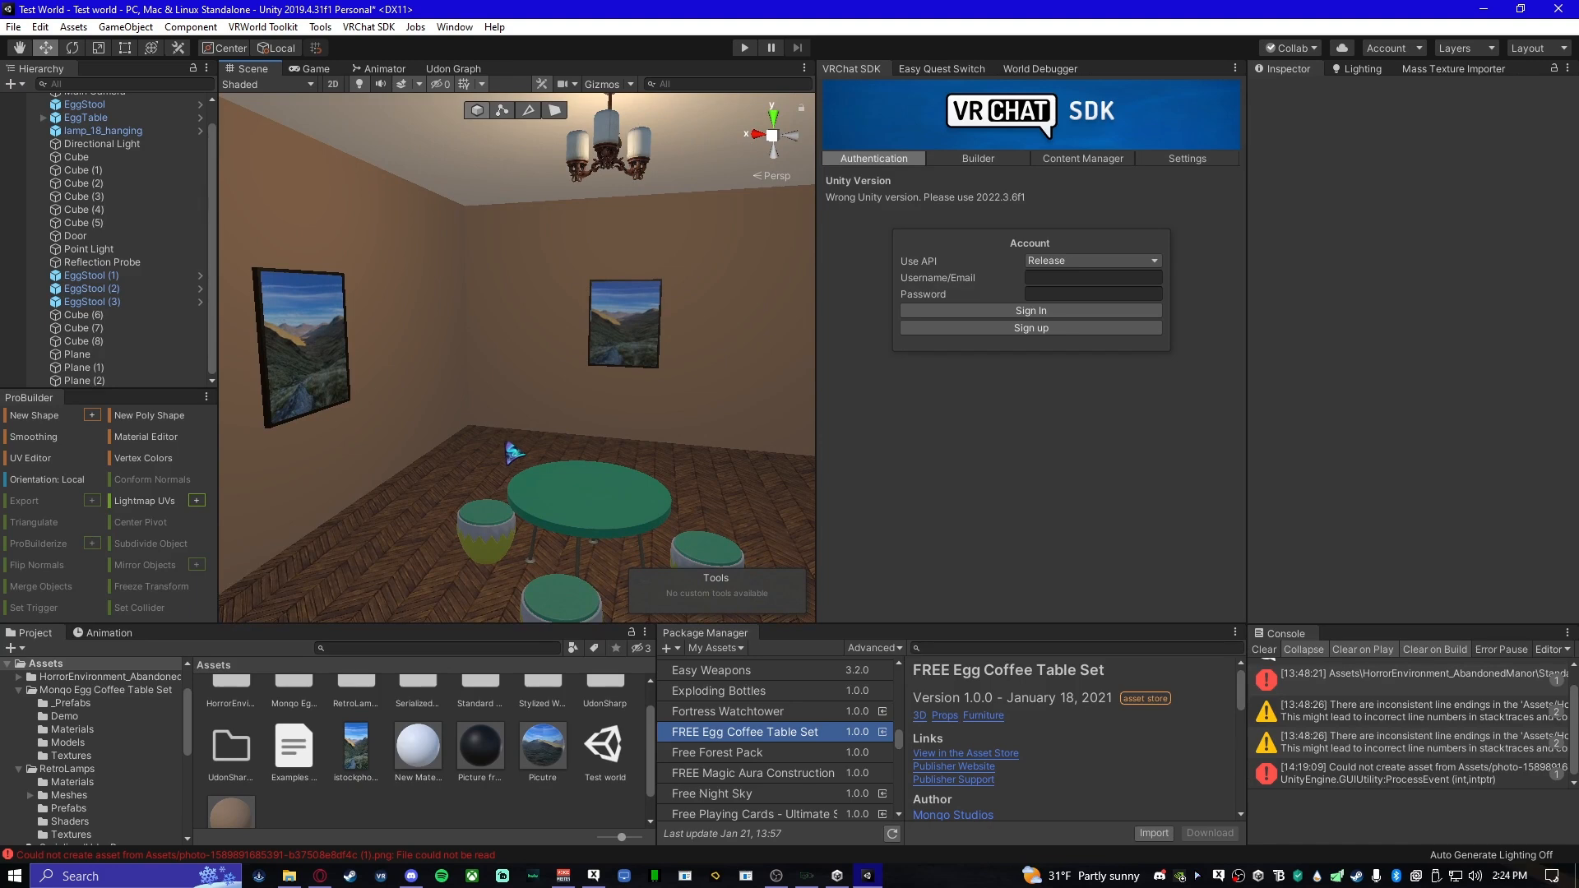
right_drag(500, 452, 658, 458)
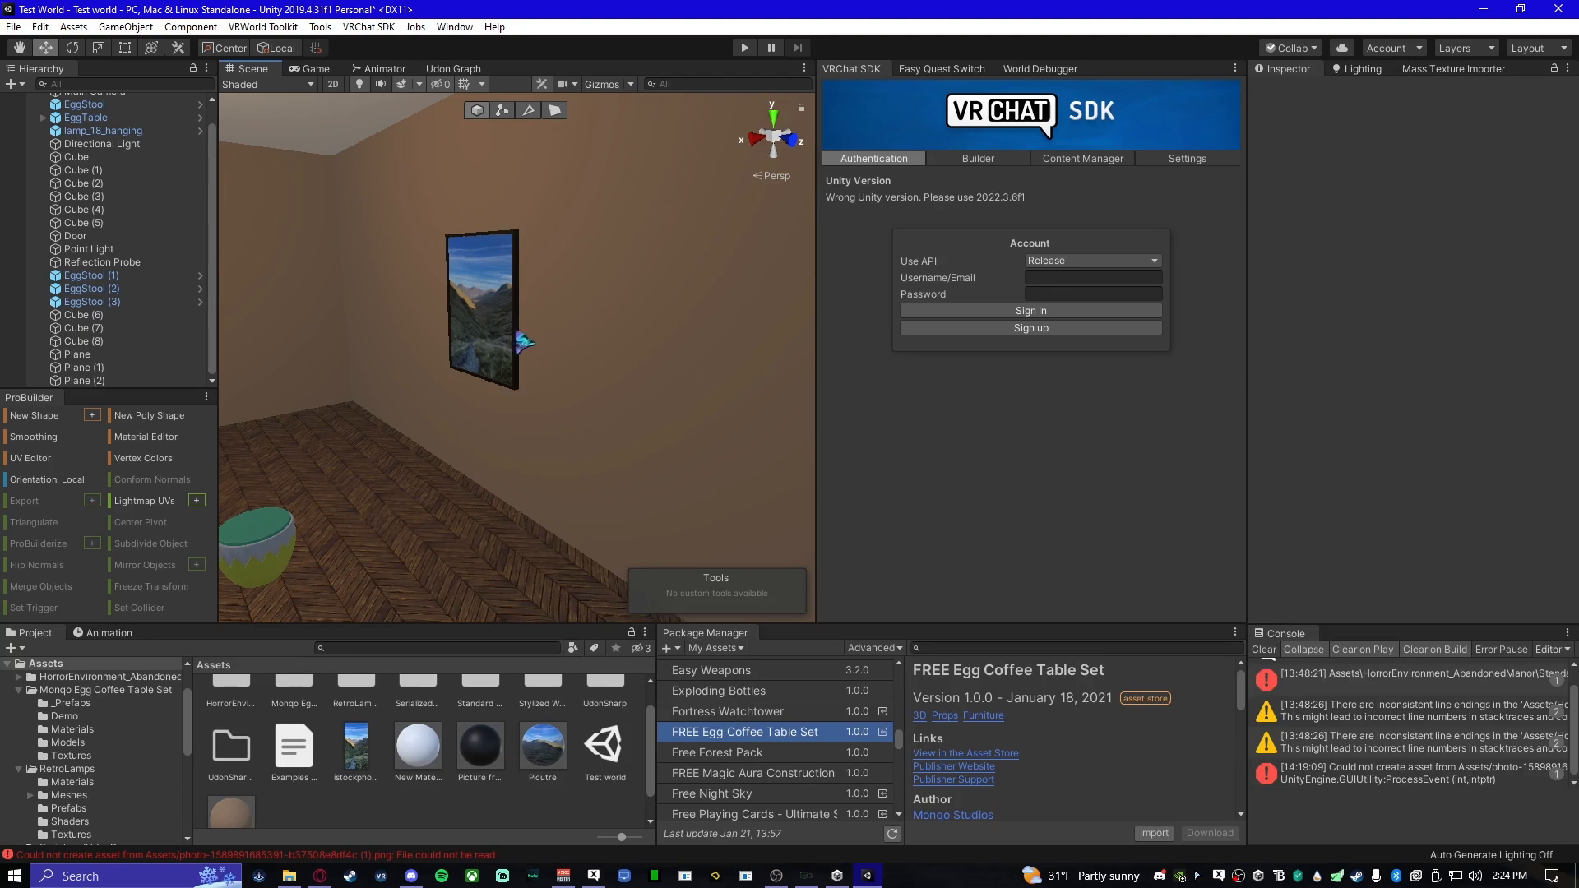
click(521, 340)
key(e)
drag(418, 285, 321, 144)
key(a)
right_drag(408, 393, 635, 420)
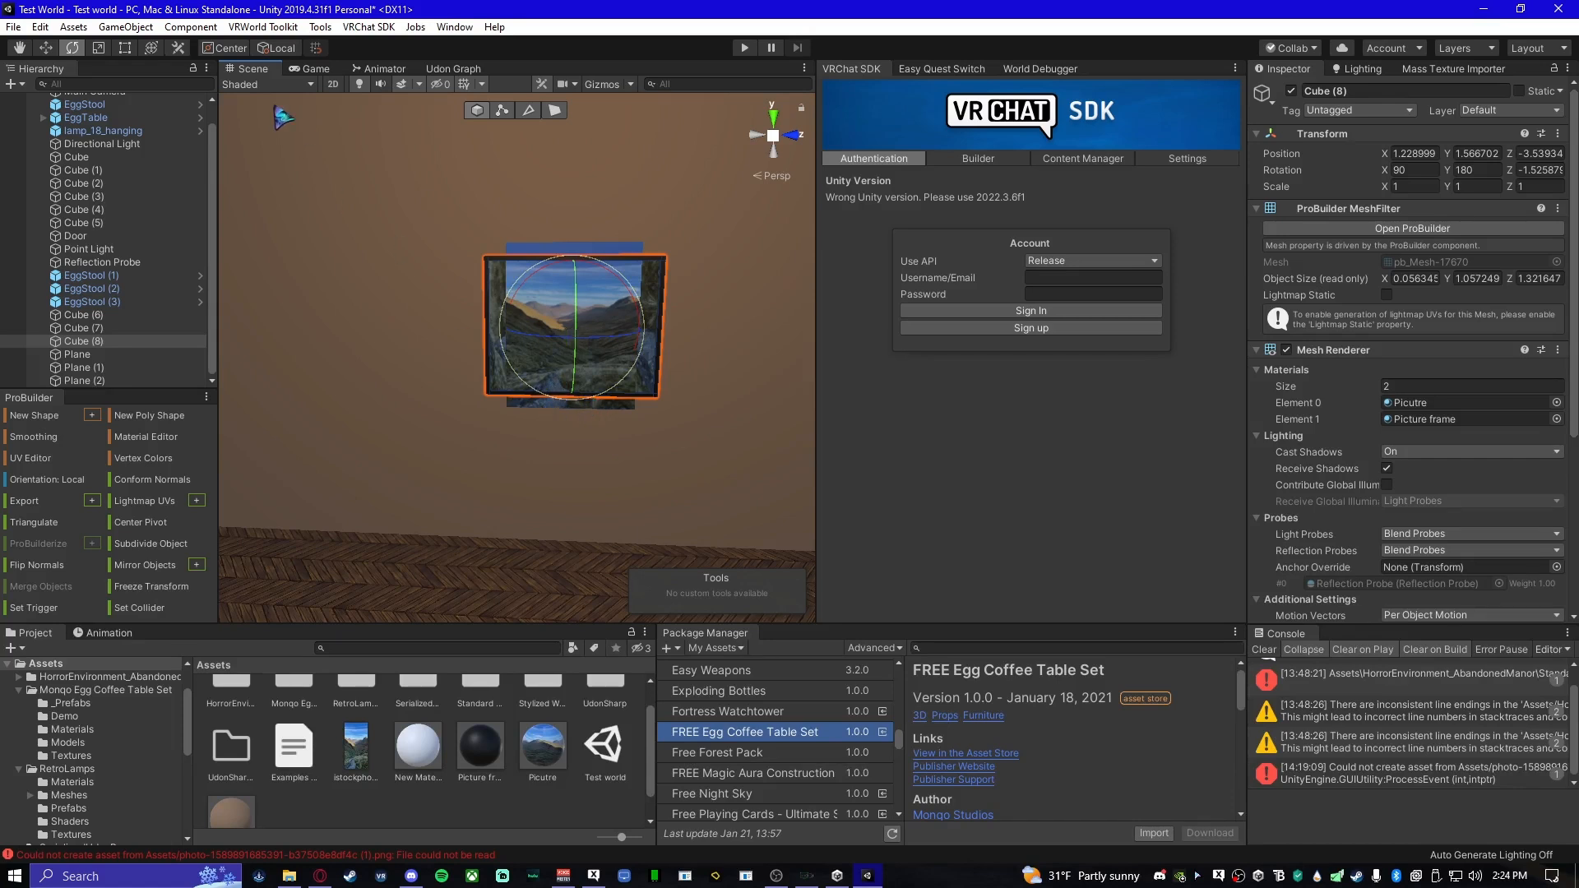
Select Plane (1) over the rotated frame, disable it, enable it again, and undo the last three changes
click(47, 47)
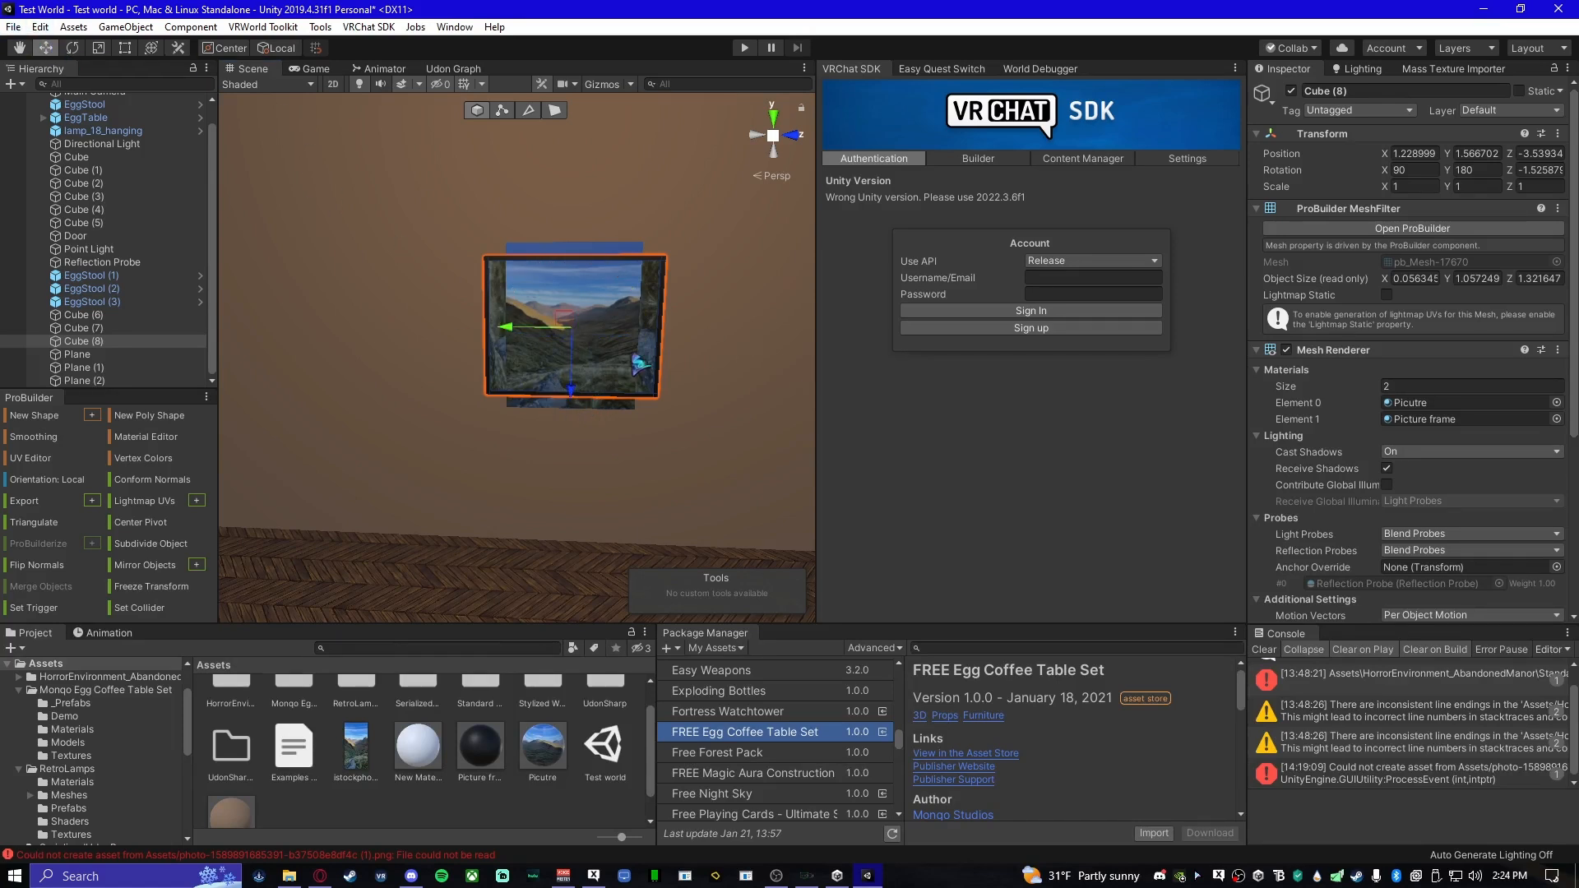
click(613, 396)
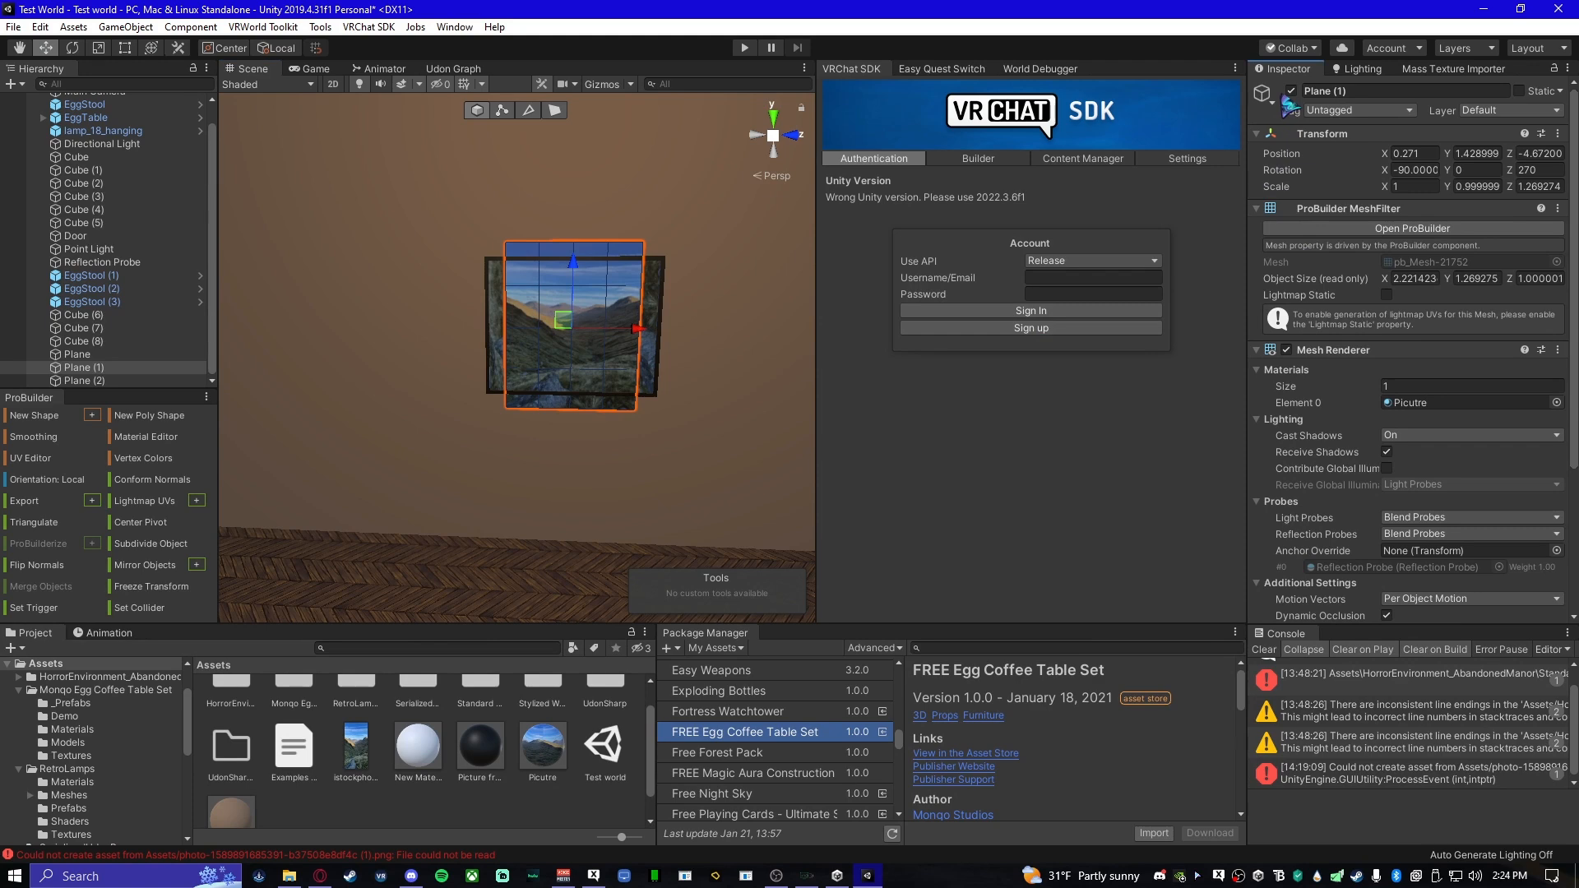
key(alt+shift+a)
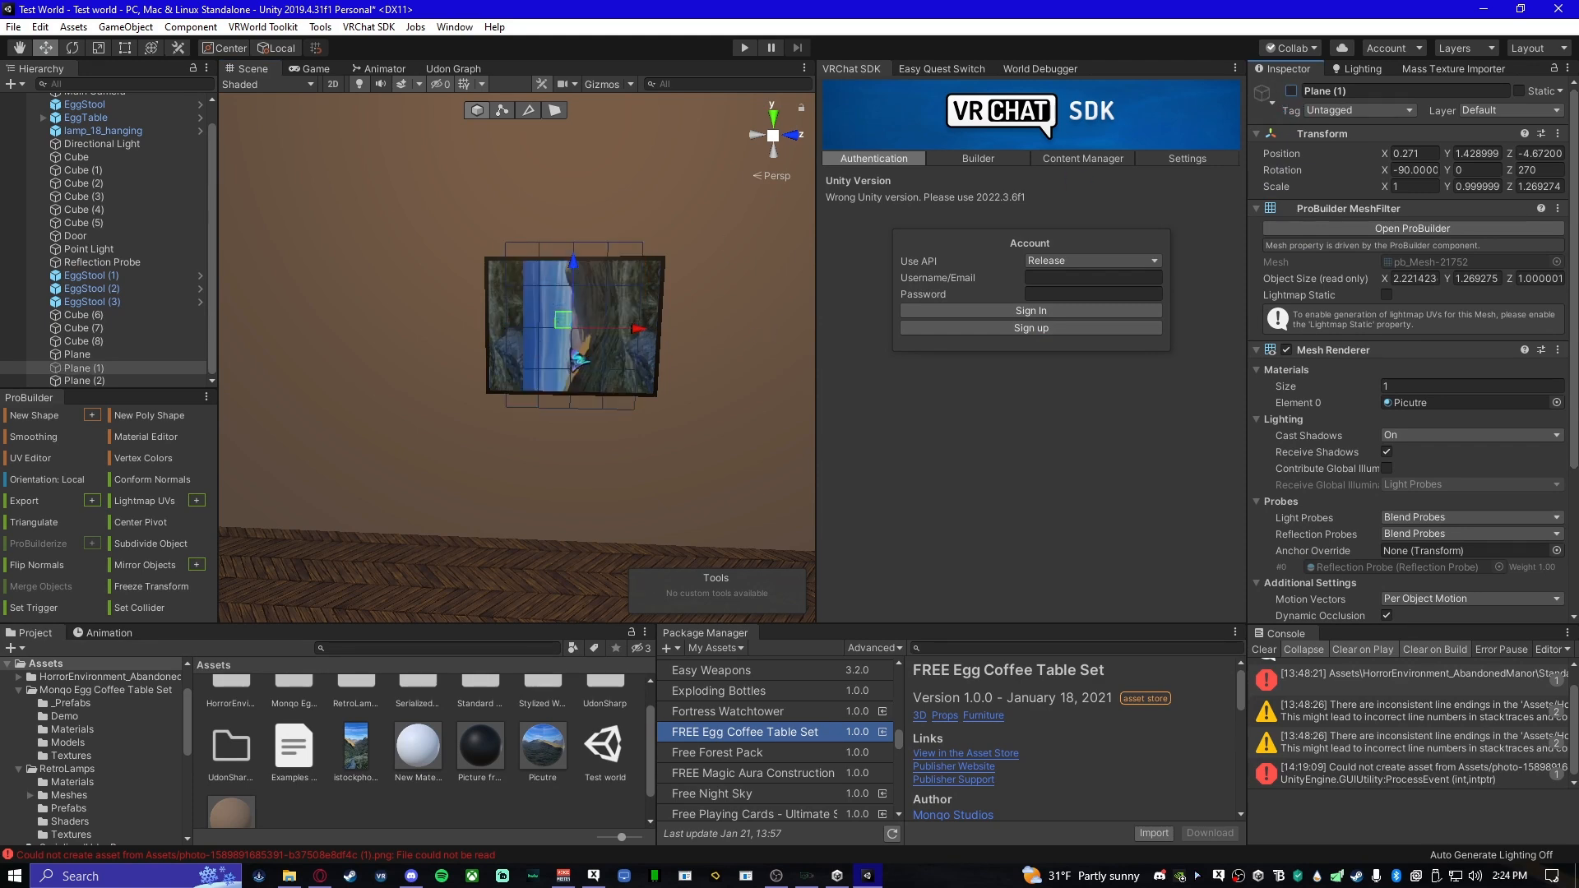
click(1291, 91)
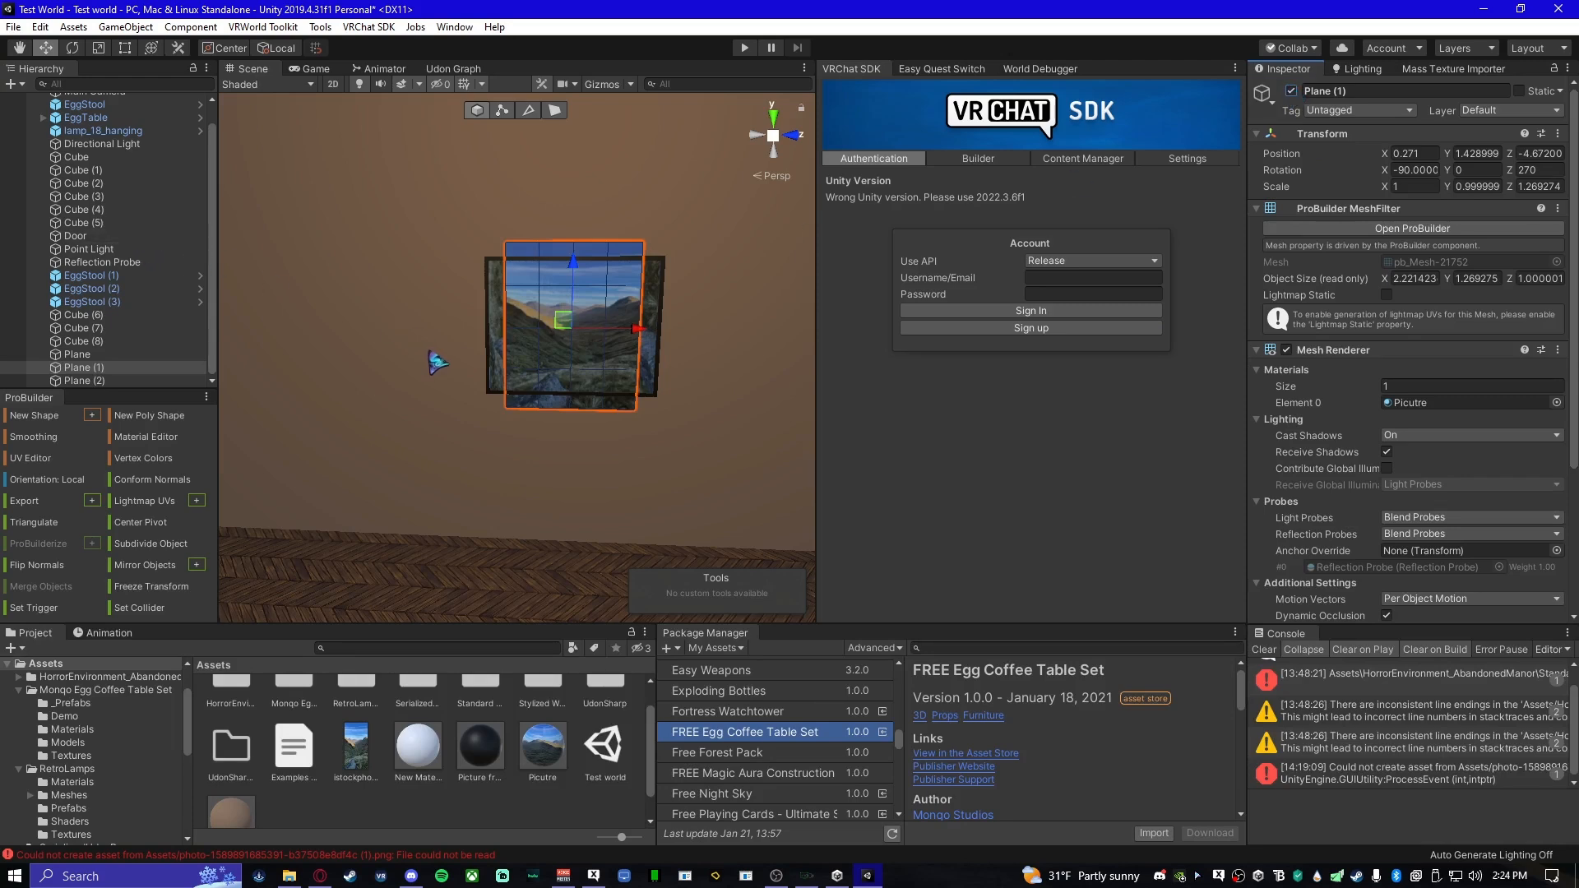
key(ctrl+z)
key(ctrl+z)
key(ctrl+z)
Look around the room at the framed pictures on the walls and at the table with its stools
mouse_move(540, 418)
right_down()
mouse_move(737, 417)
mouse_move(721, 429)
mouse_move(551, 409)
right_up()
click(678, 377)
right_drag(678, 378, 500, 618)
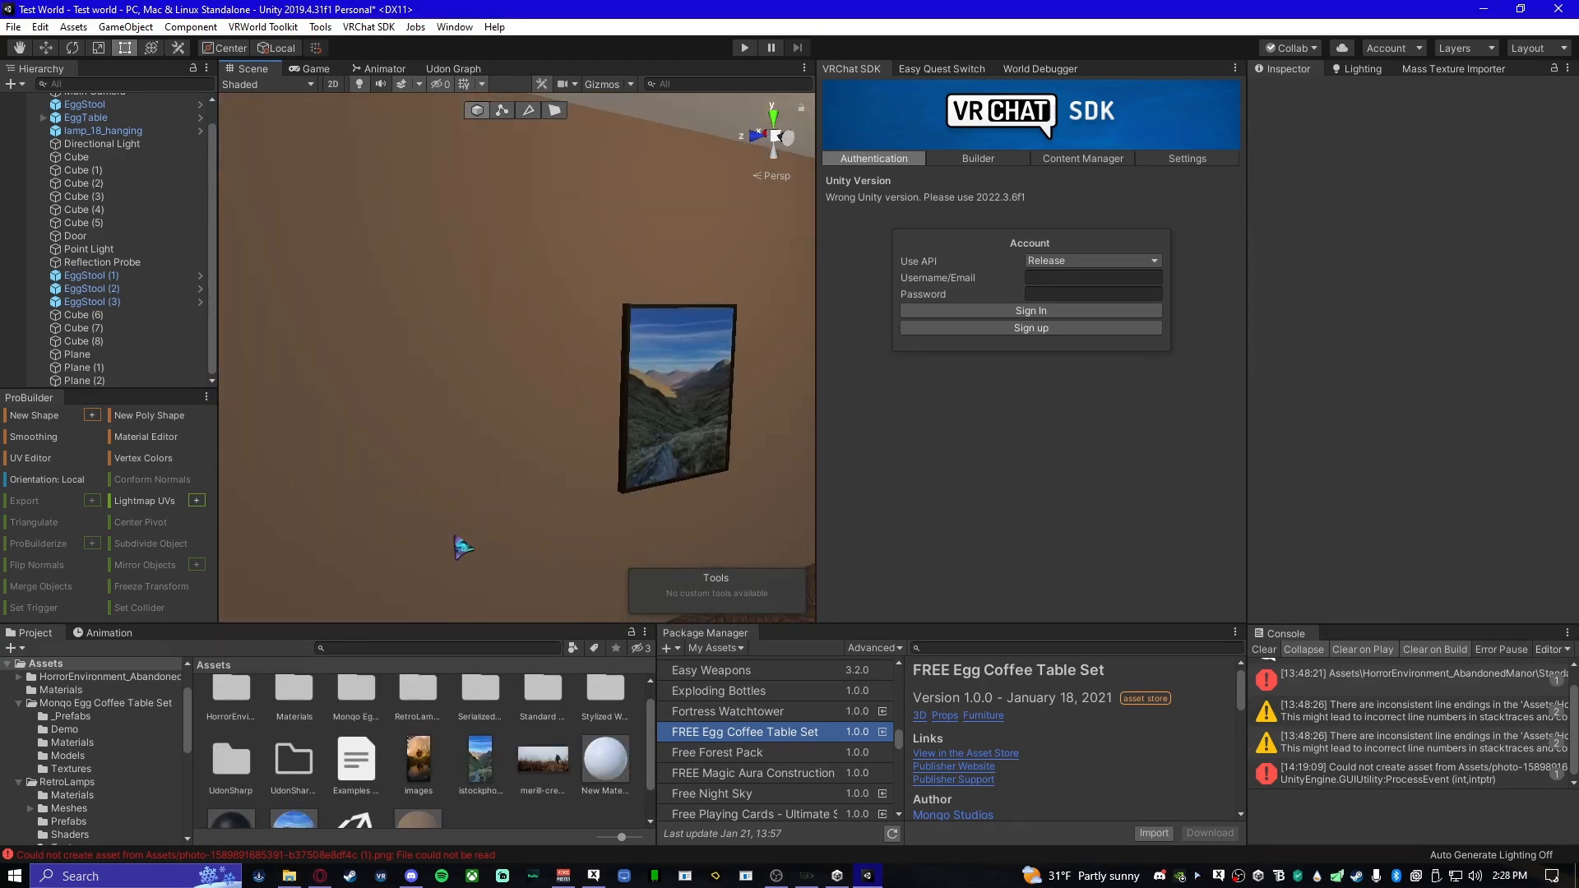
right_drag(458, 547, 575, 434)
scroll(492, 831, down, 1)
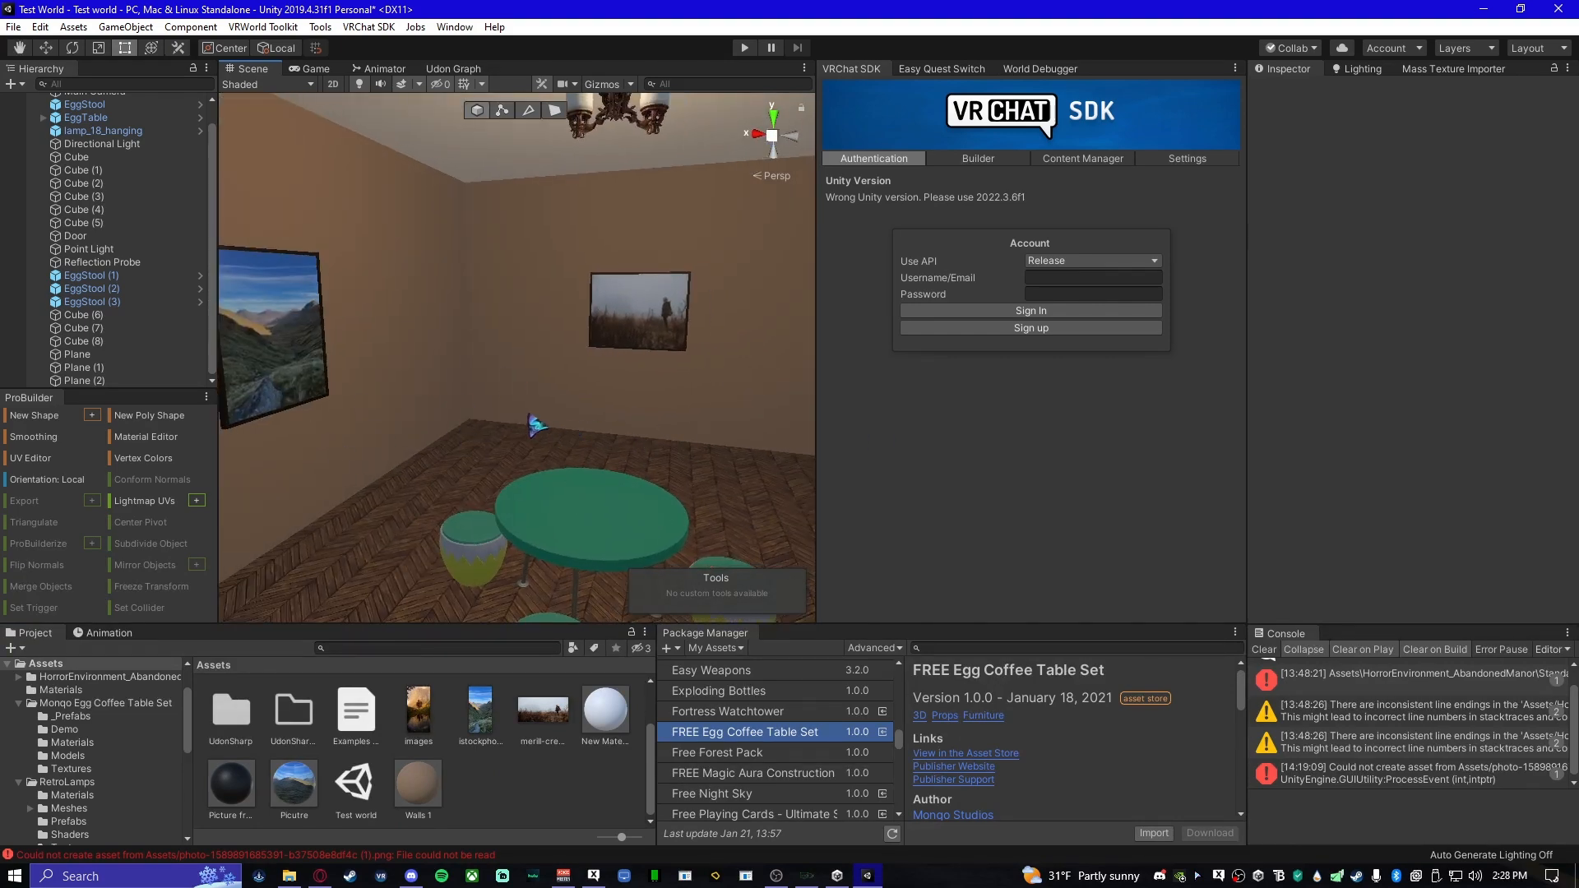
right_drag(533, 423, 572, 522)
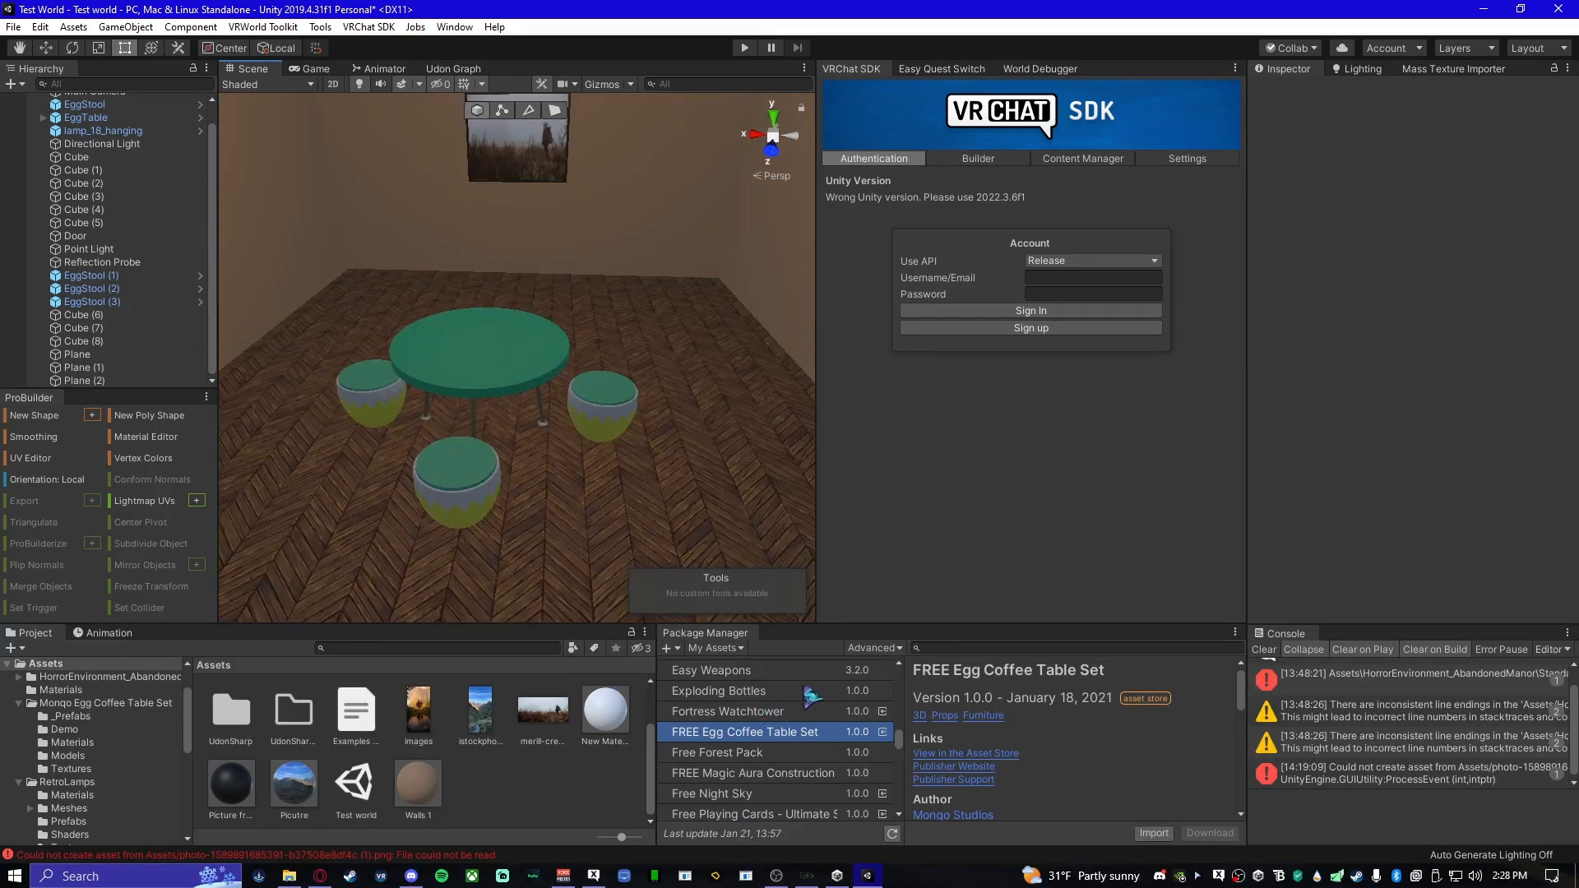
Look through the list of owned asset packages for furniture and props suited to the room
scroll(815, 696, up, 10)
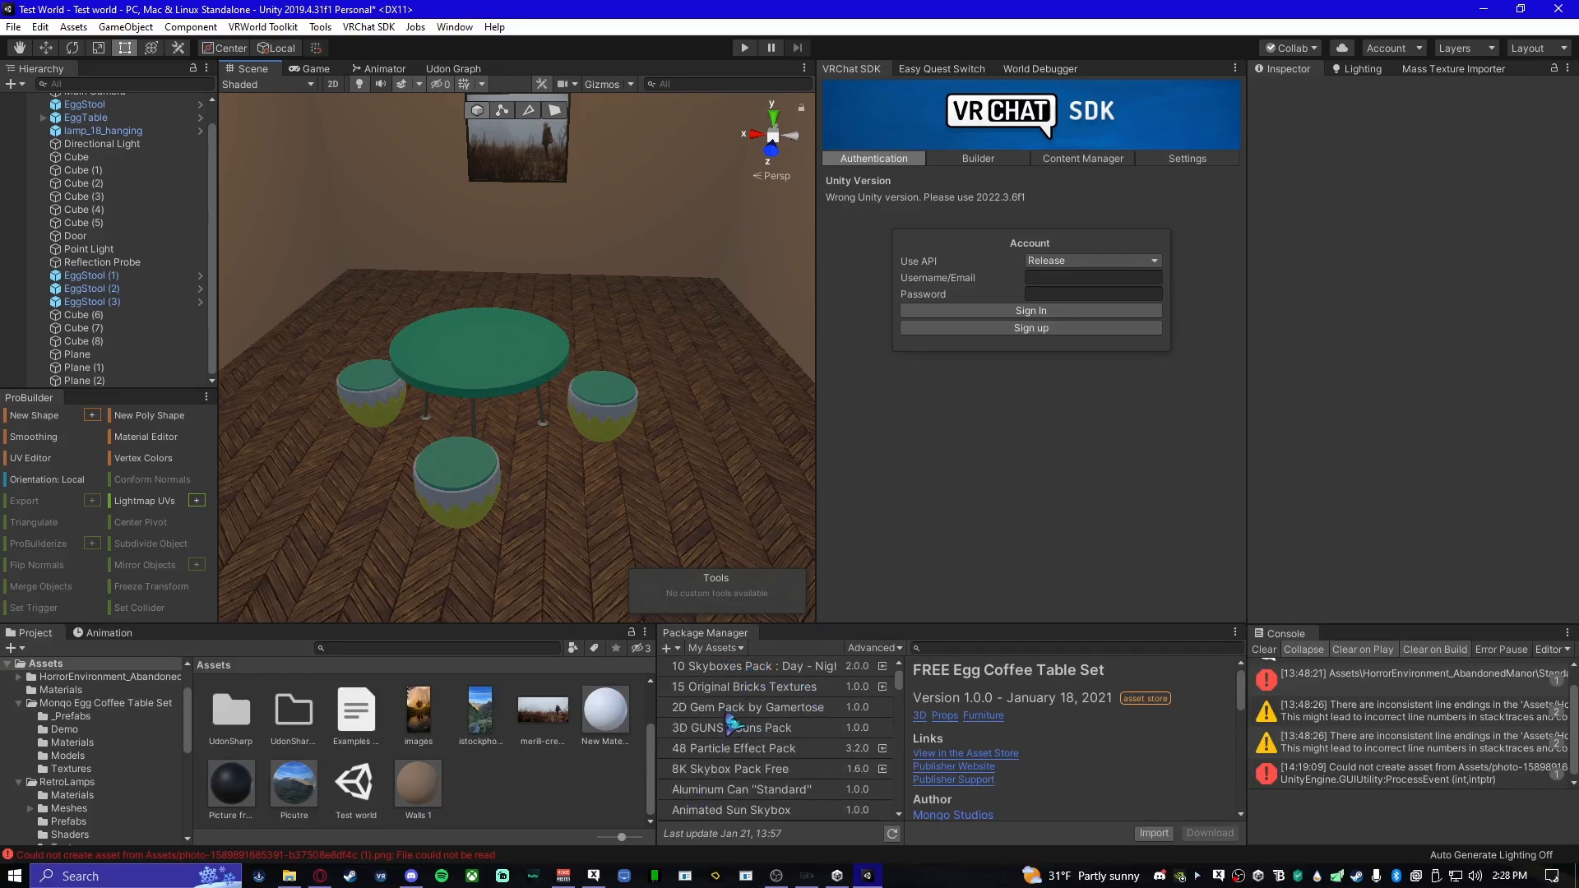
scroll(753, 764, down, 2)
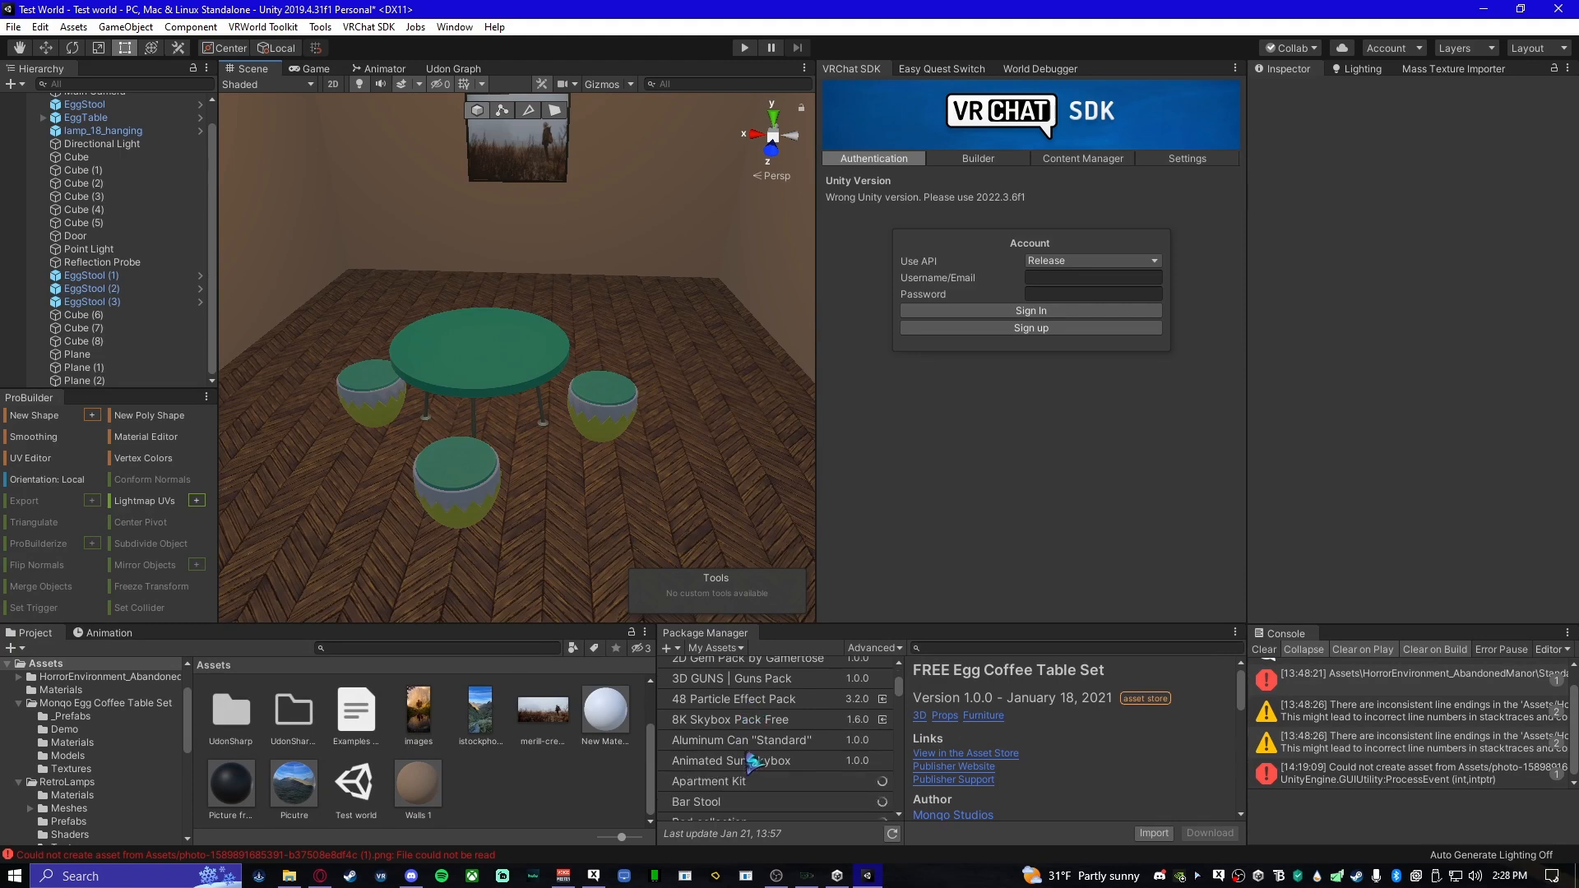
scroll(755, 769, down, 4)
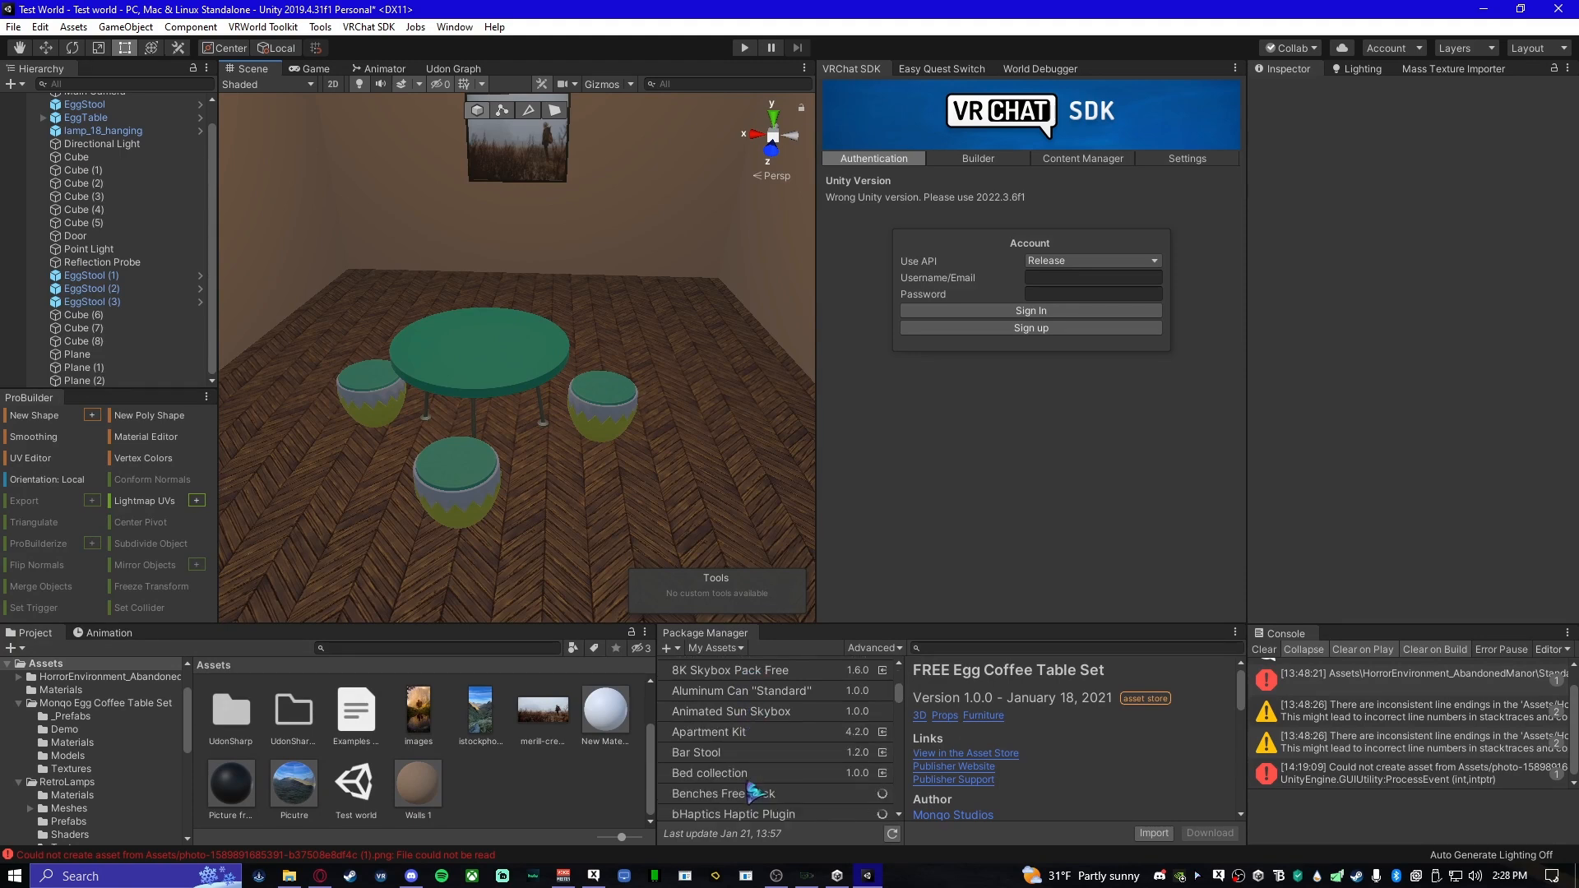
scroll(755, 769, down, 6)
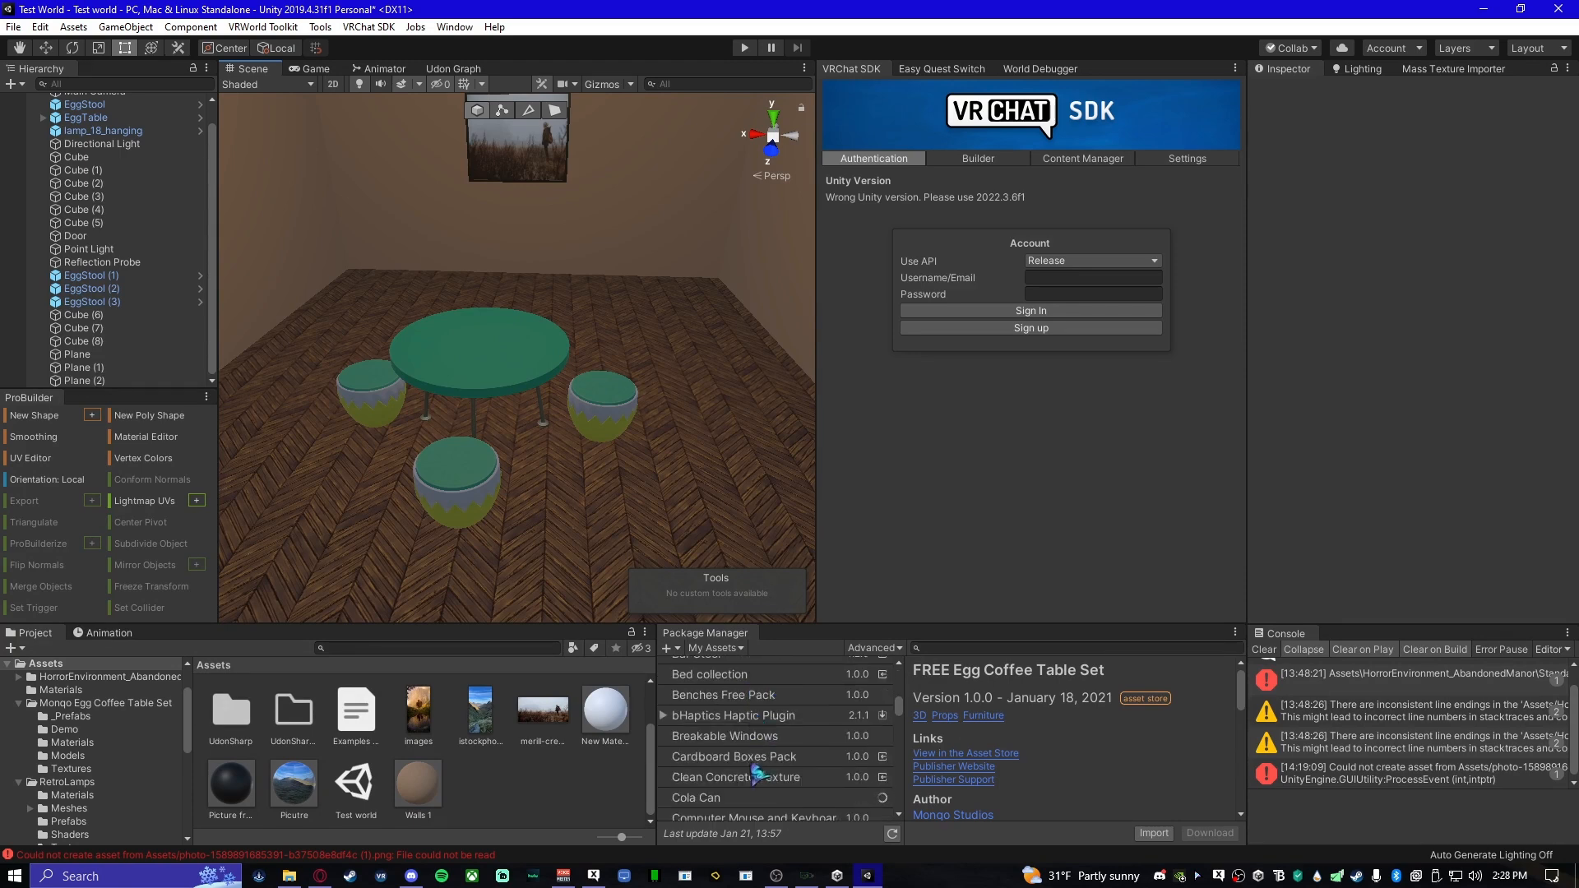
scroll(760, 774, up, 12)
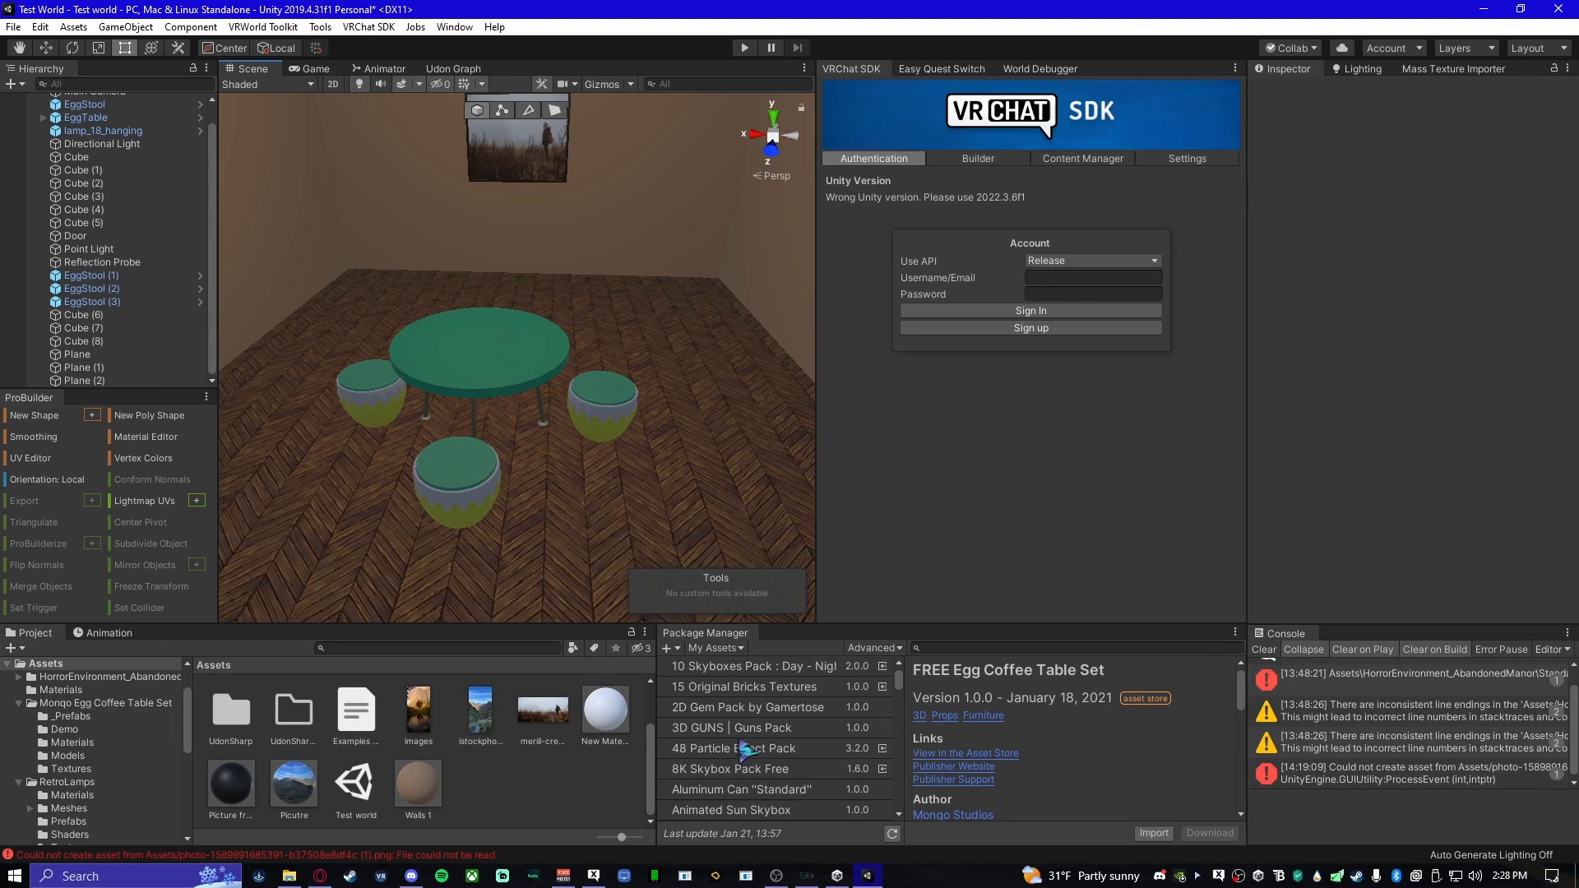
scroll(747, 749, down, 4)
scroll(747, 750, down, 4)
scroll(746, 751, down, 2)
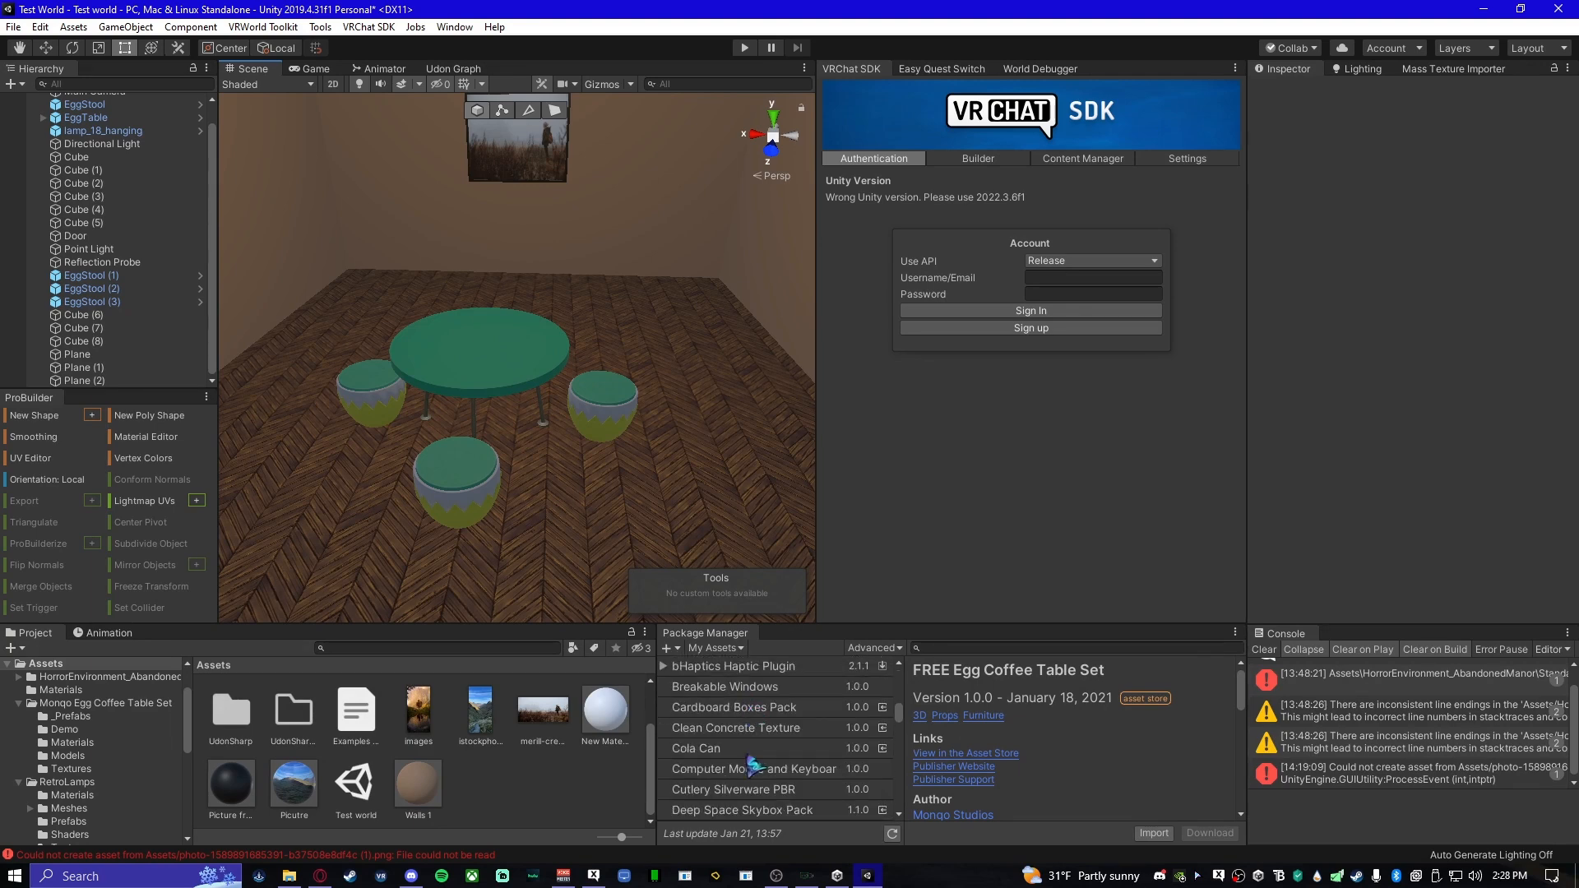
scroll(752, 766, down, 2)
scroll(752, 767, down, 2)
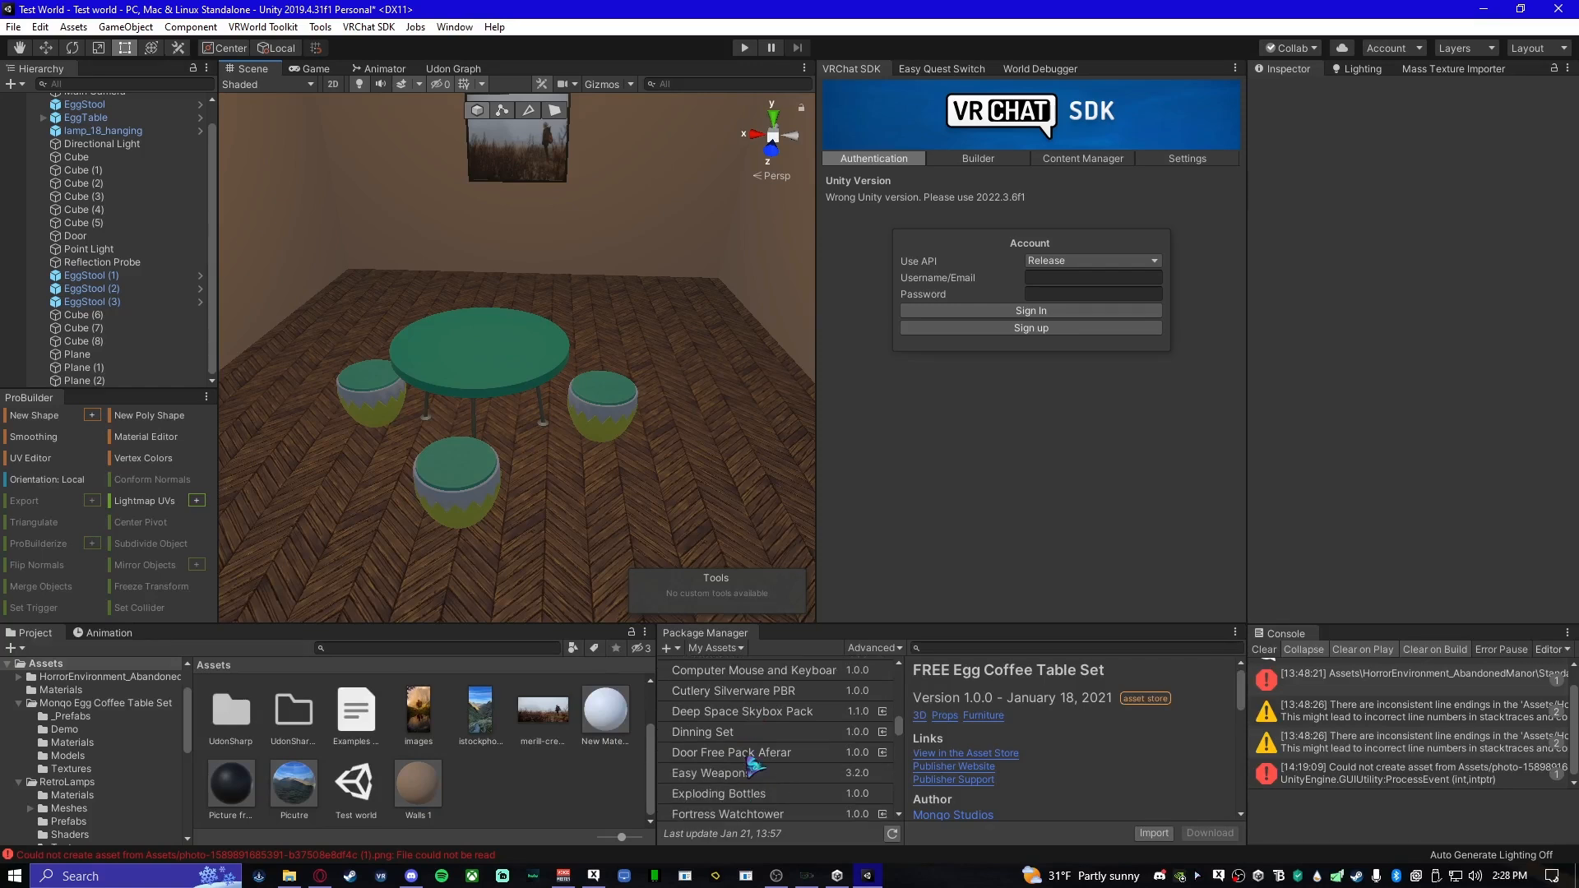
scroll(753, 766, down, 2)
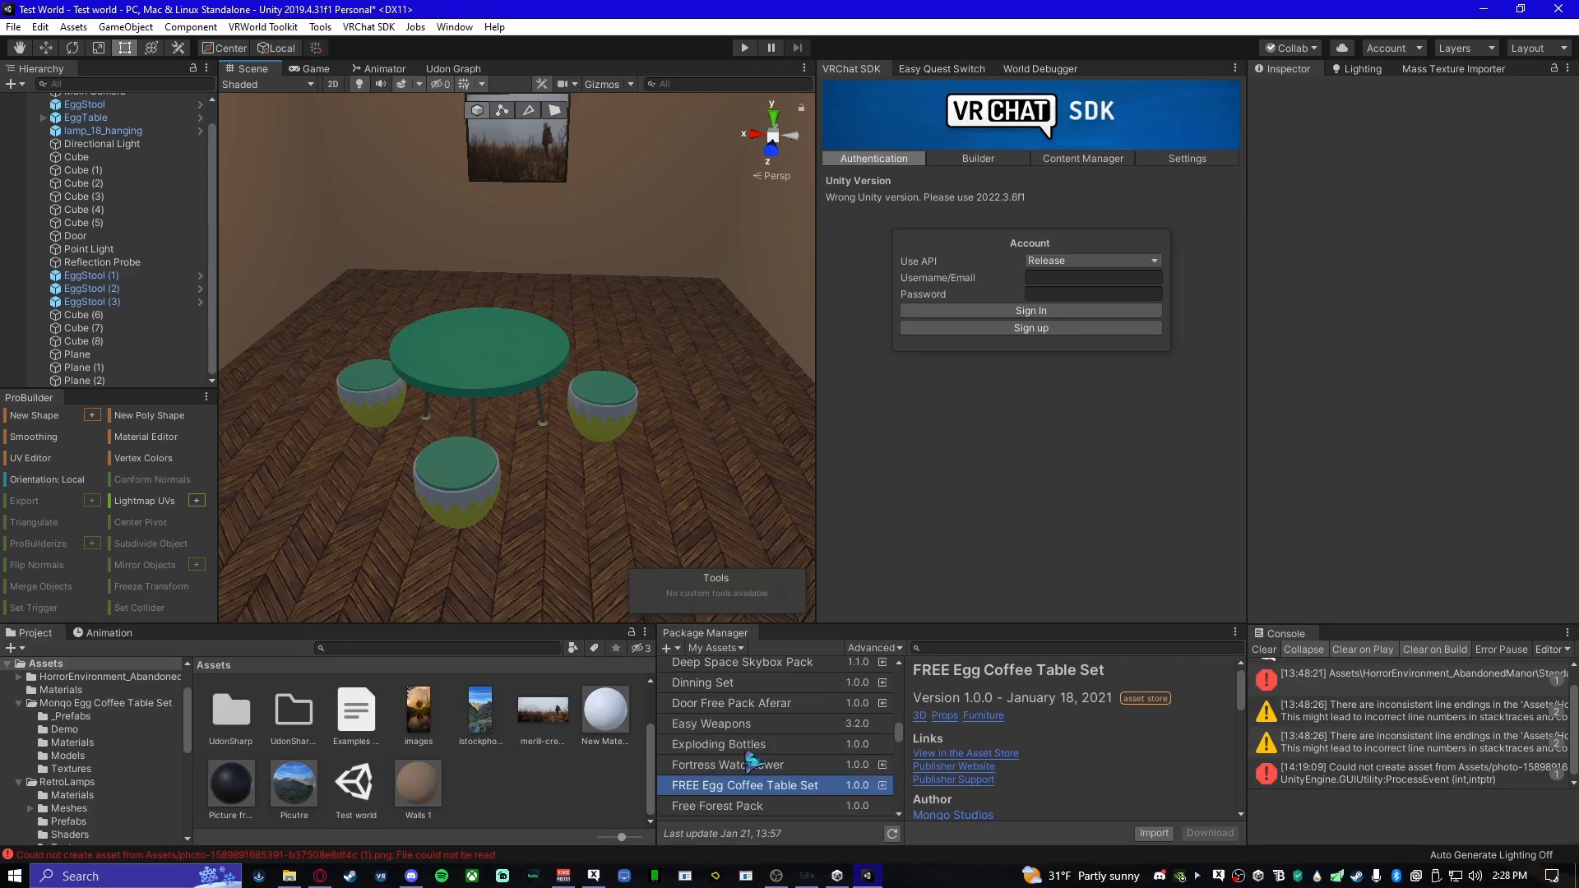
scroll(753, 764, up, 10)
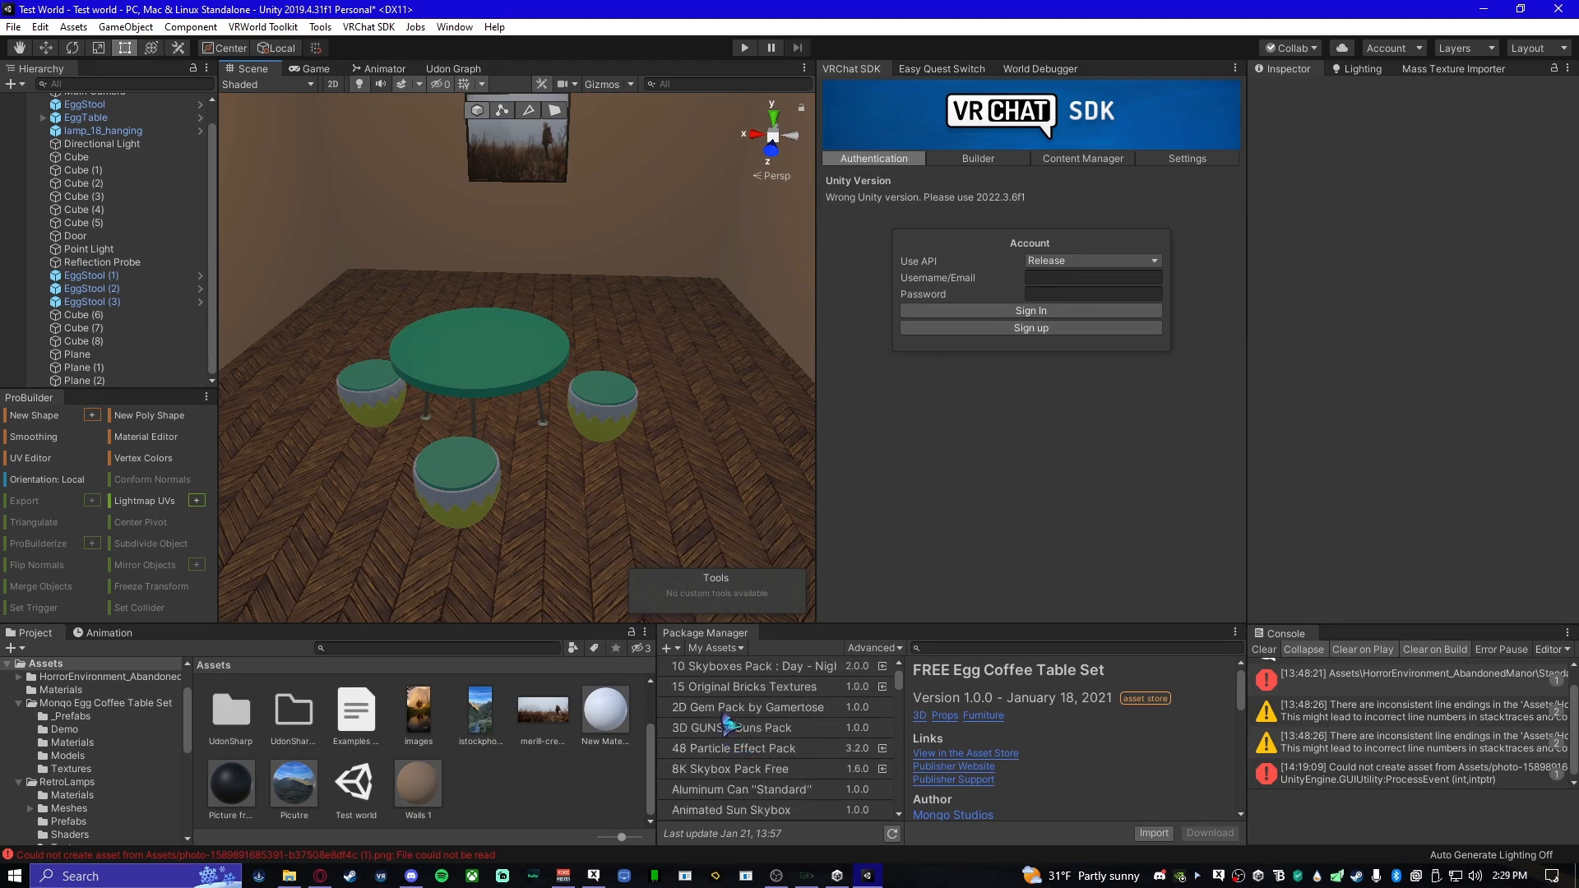
Import the complete Apartment Kit package into the project
scroll(800, 816, down, 2)
click(796, 802)
click(789, 782)
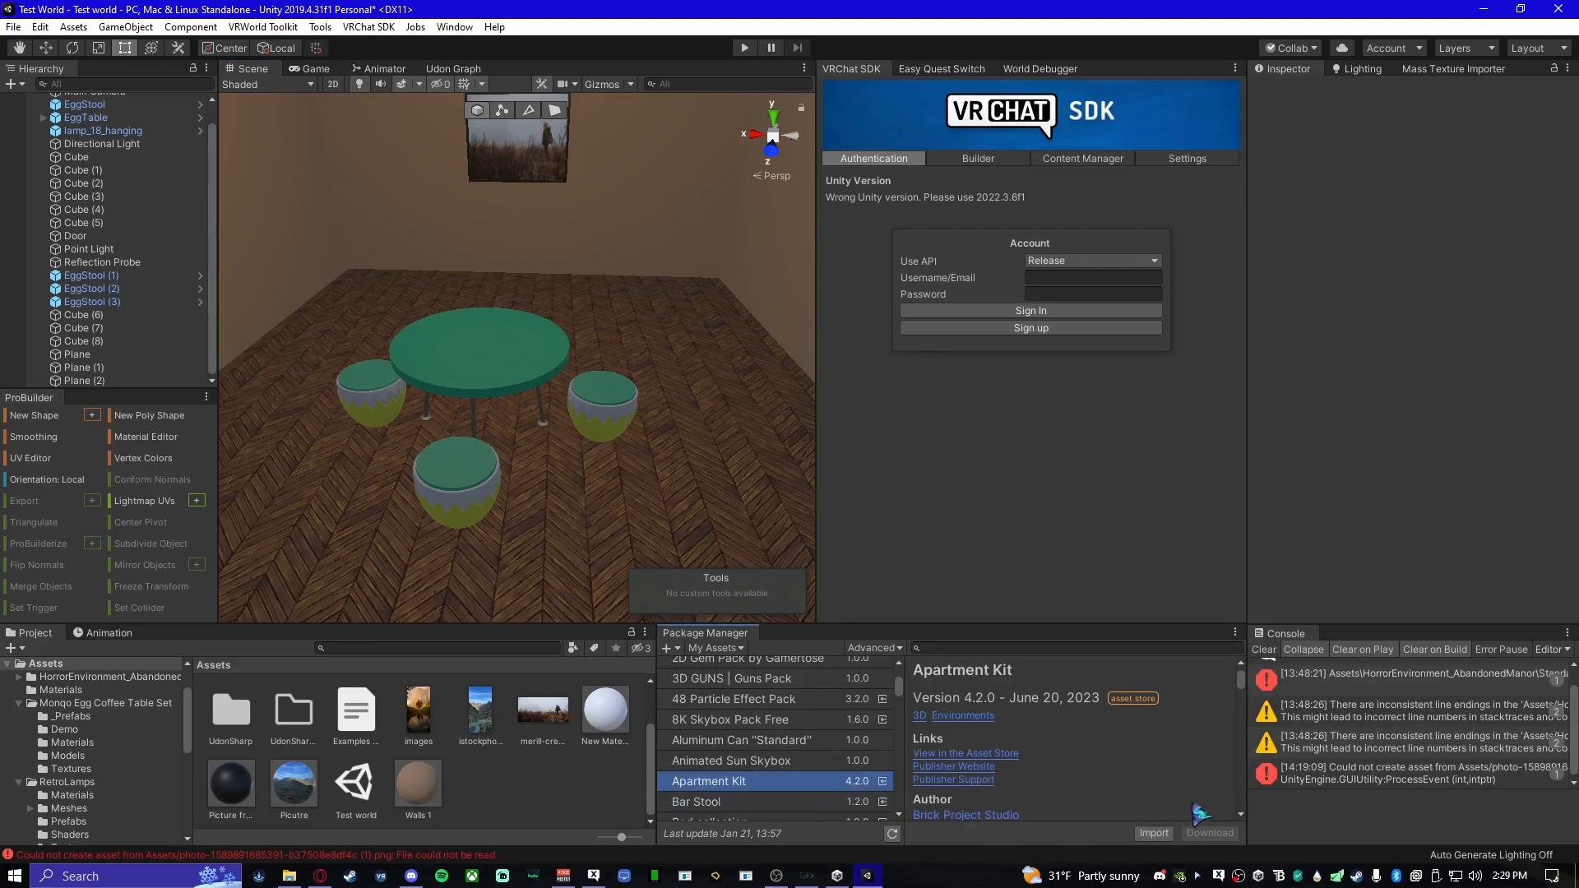
click(1154, 833)
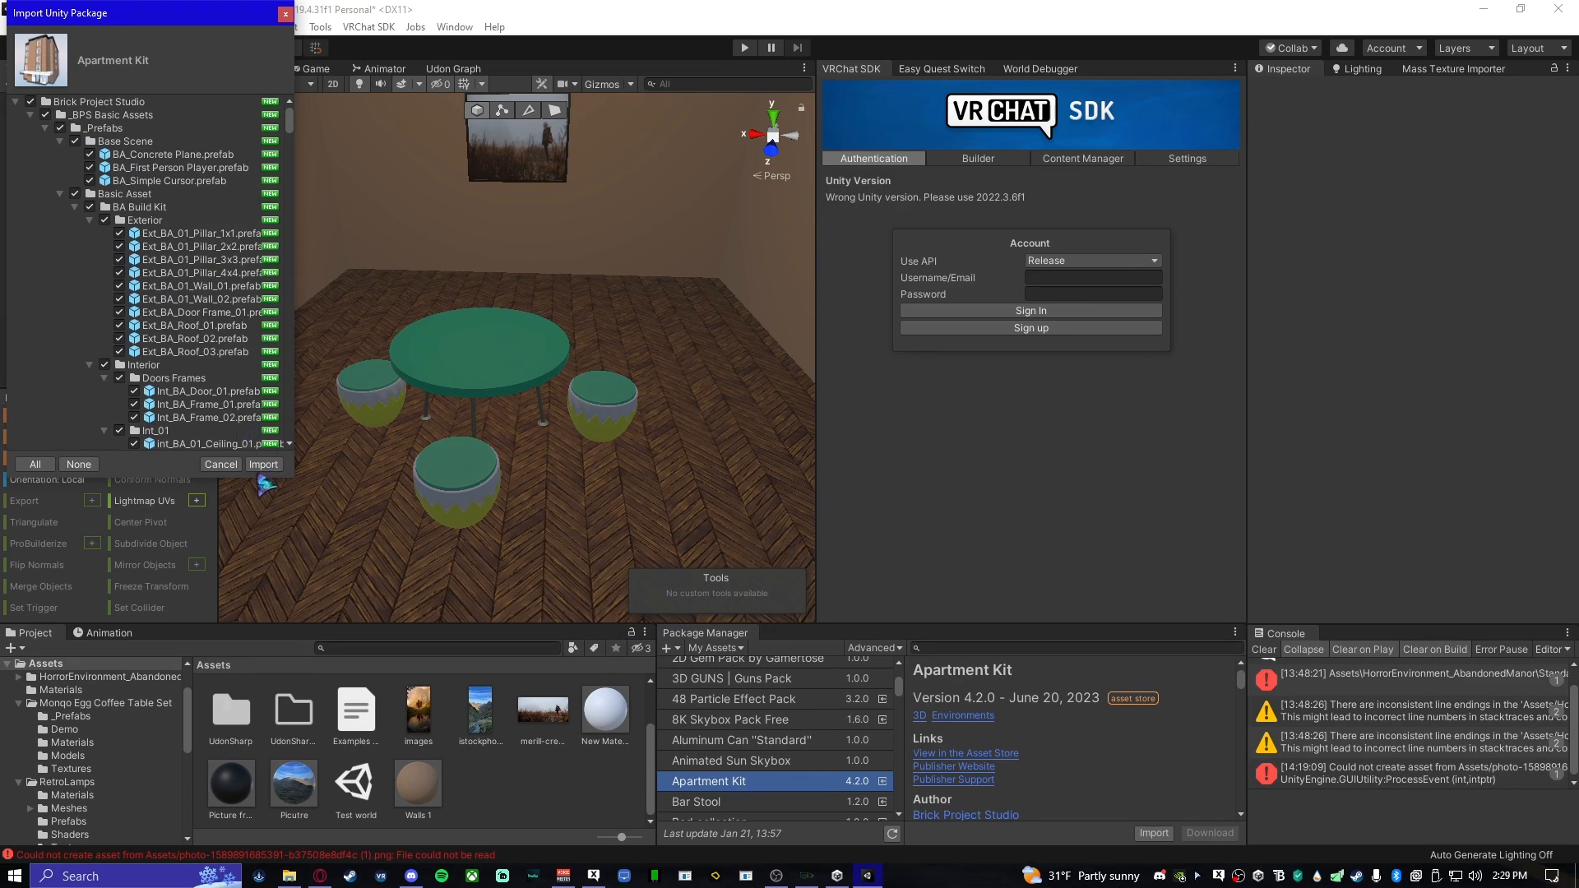
click(265, 465)
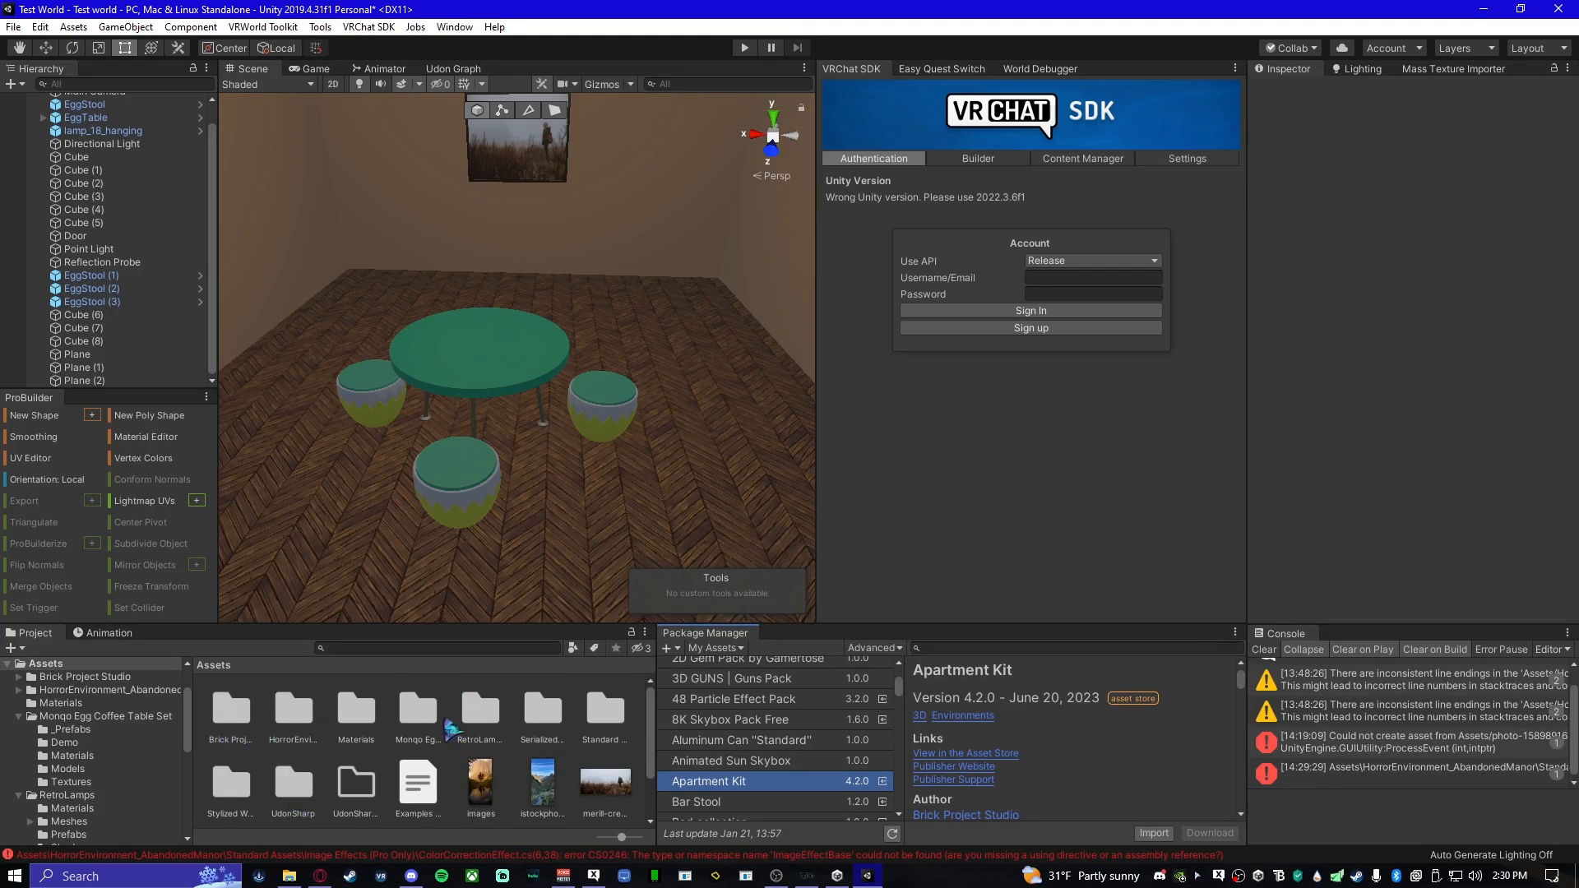
Open the Art folder among the Apartment Kit's prop prefabs in the imported Brick Project Studio assets
double_click(231, 717)
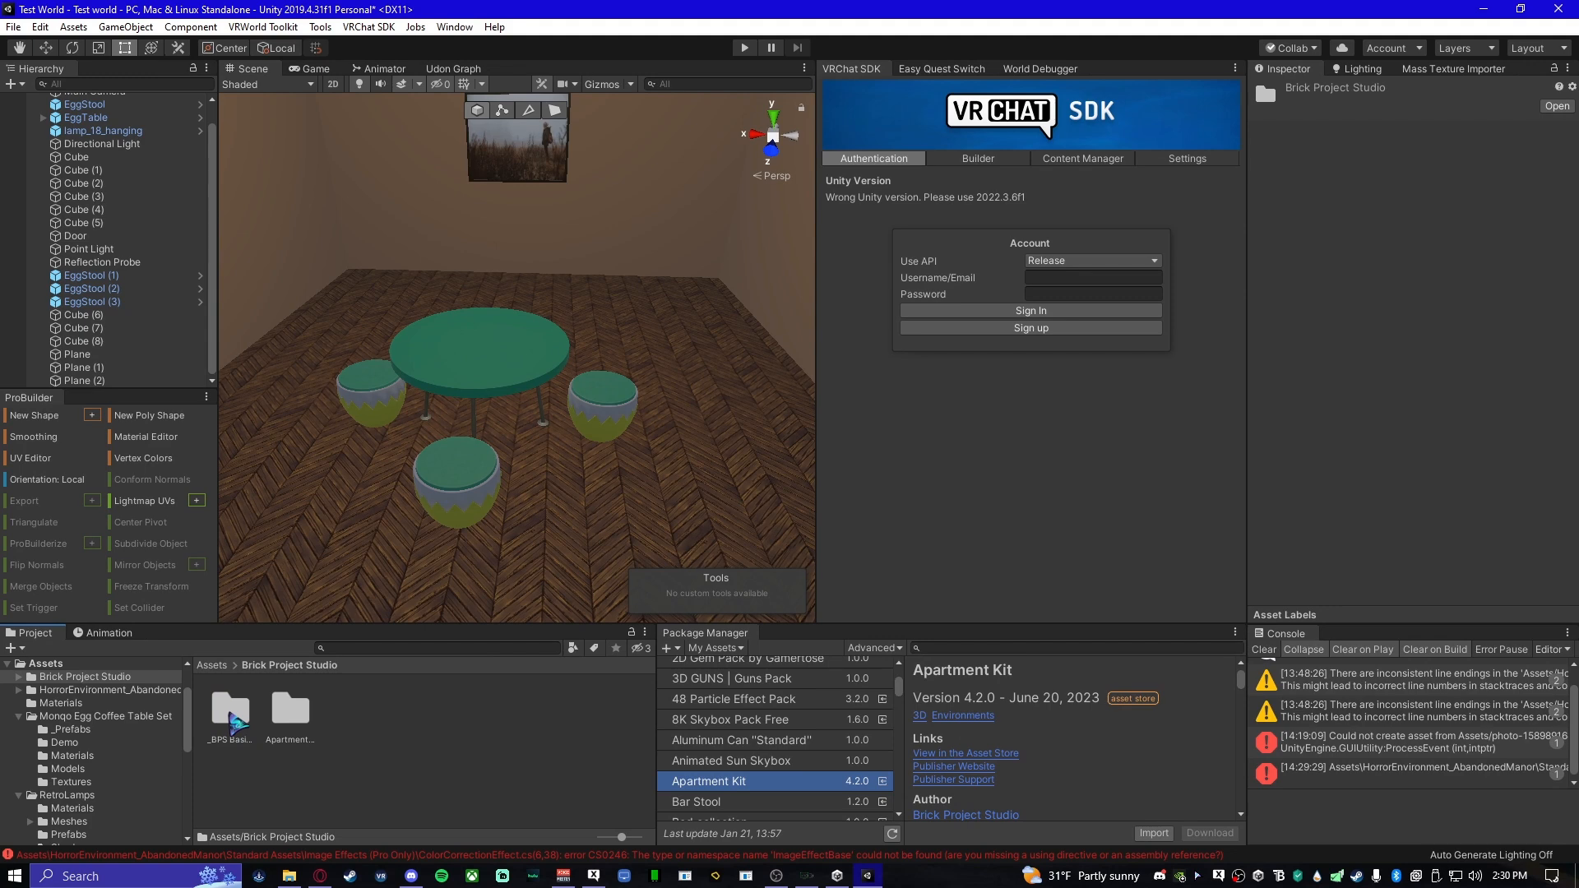
double_click(290, 713)
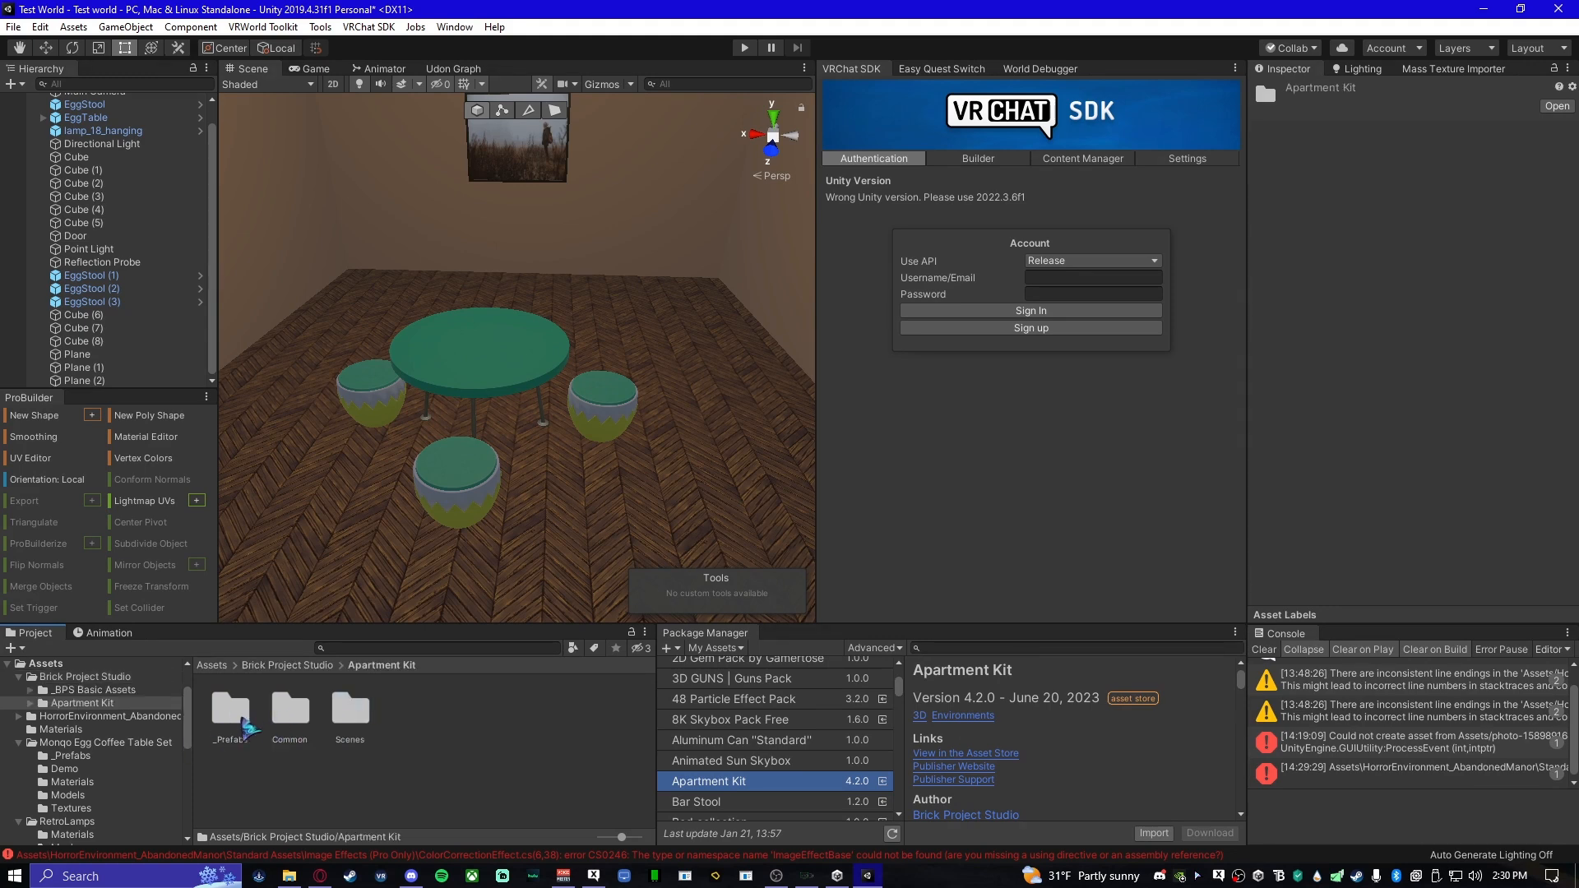
double_click(229, 710)
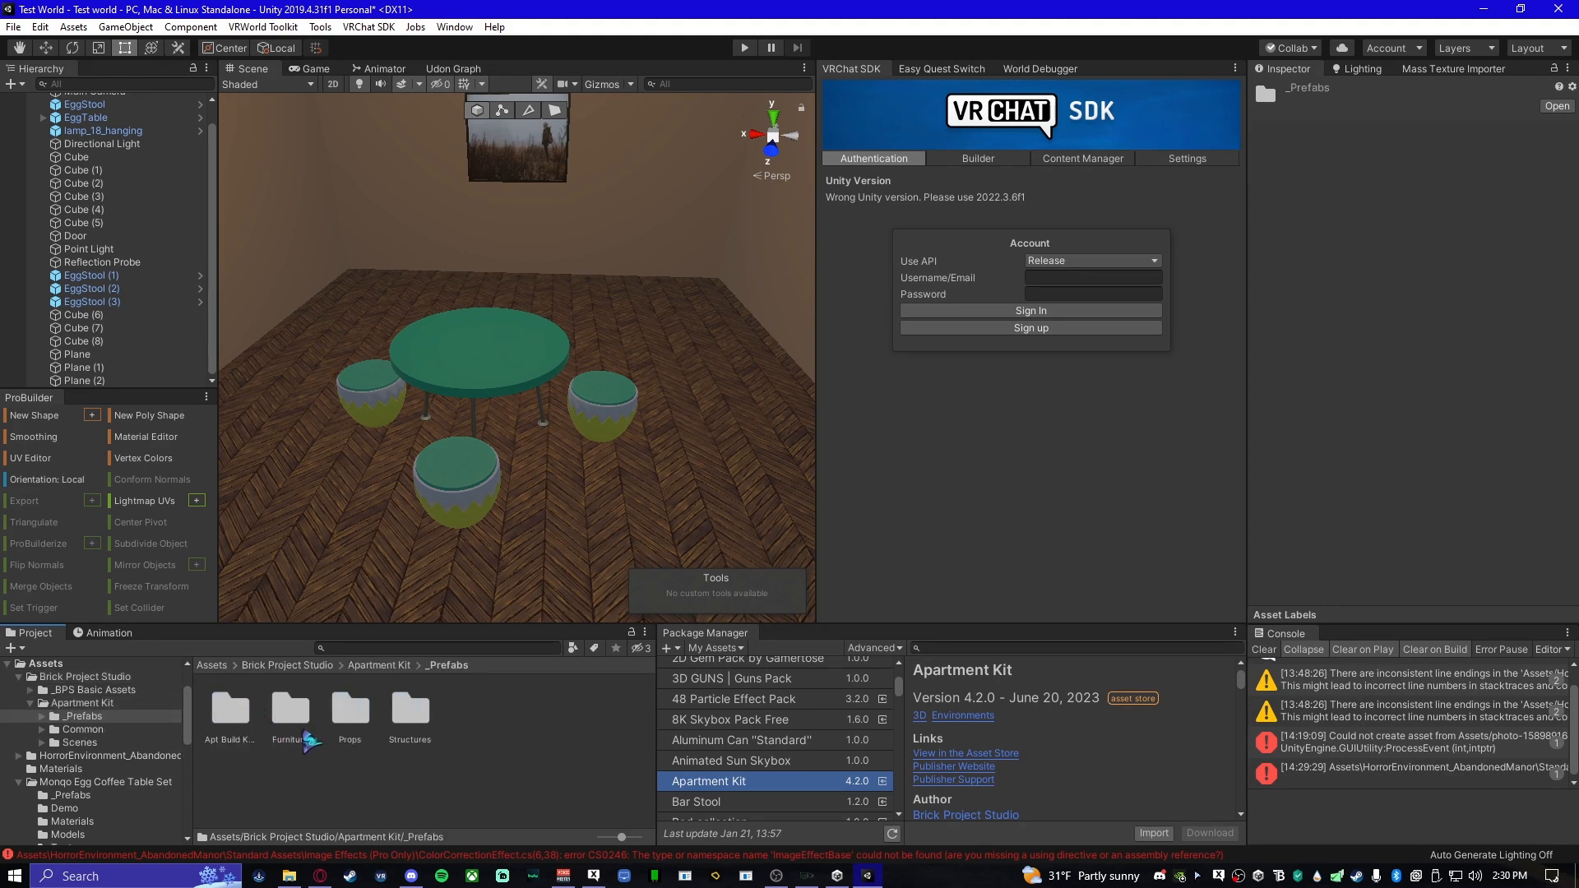
double_click(351, 712)
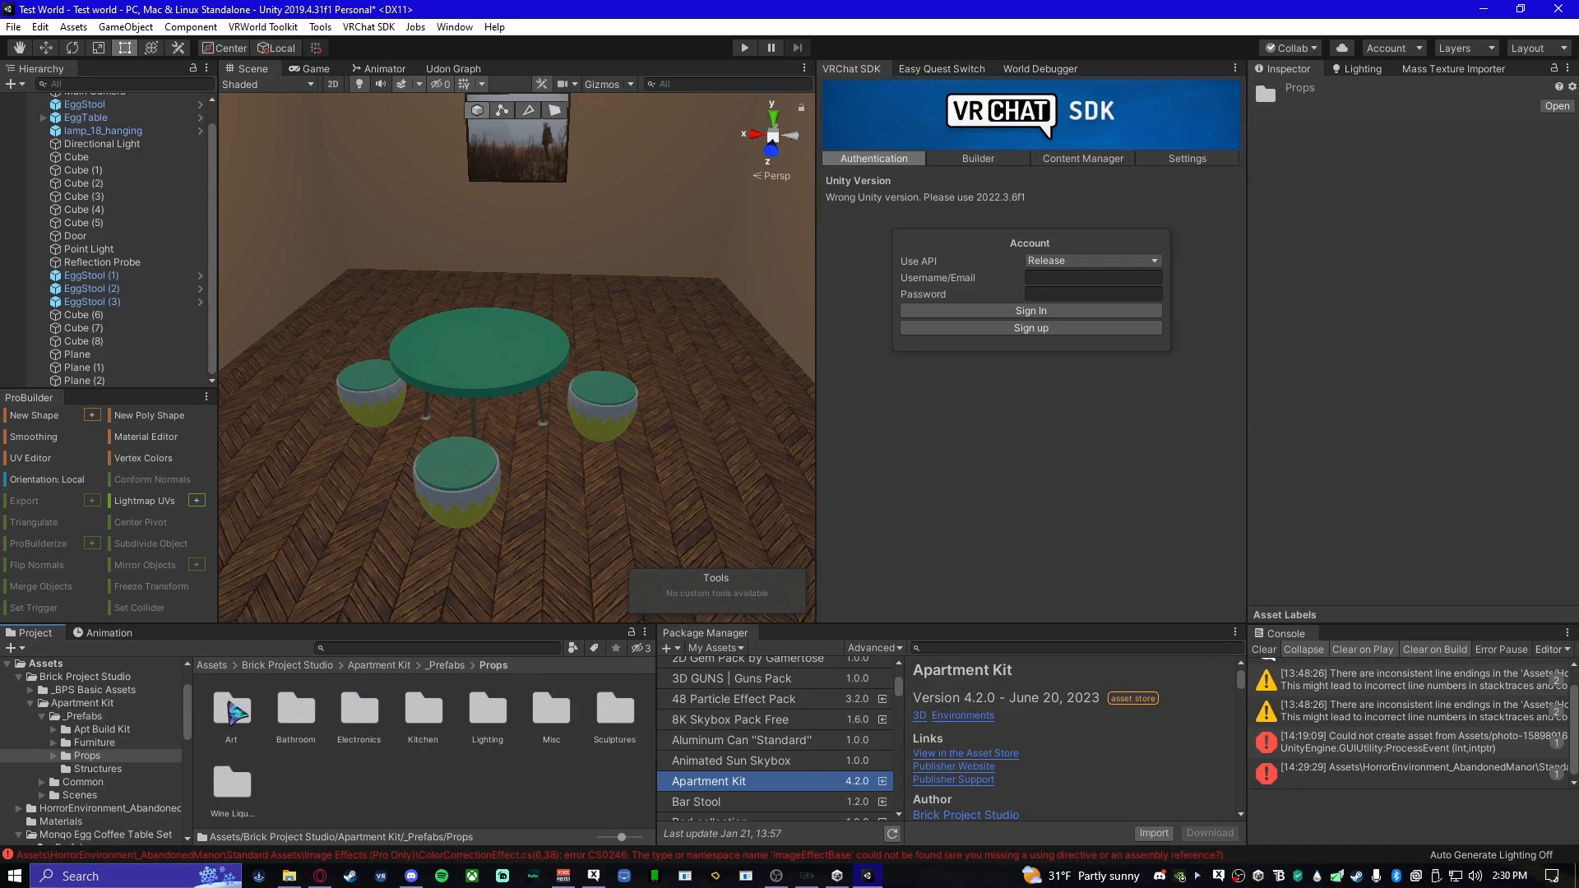
double_click(230, 711)
Add the round Rug_Apt_02 prefab to the room and shift it to about X 3.06, Z -3.84
right_drag(388, 562, 408, 569)
drag(538, 787, 524, 559)
right_drag(524, 559, 479, 432)
scroll(479, 433, down, 5)
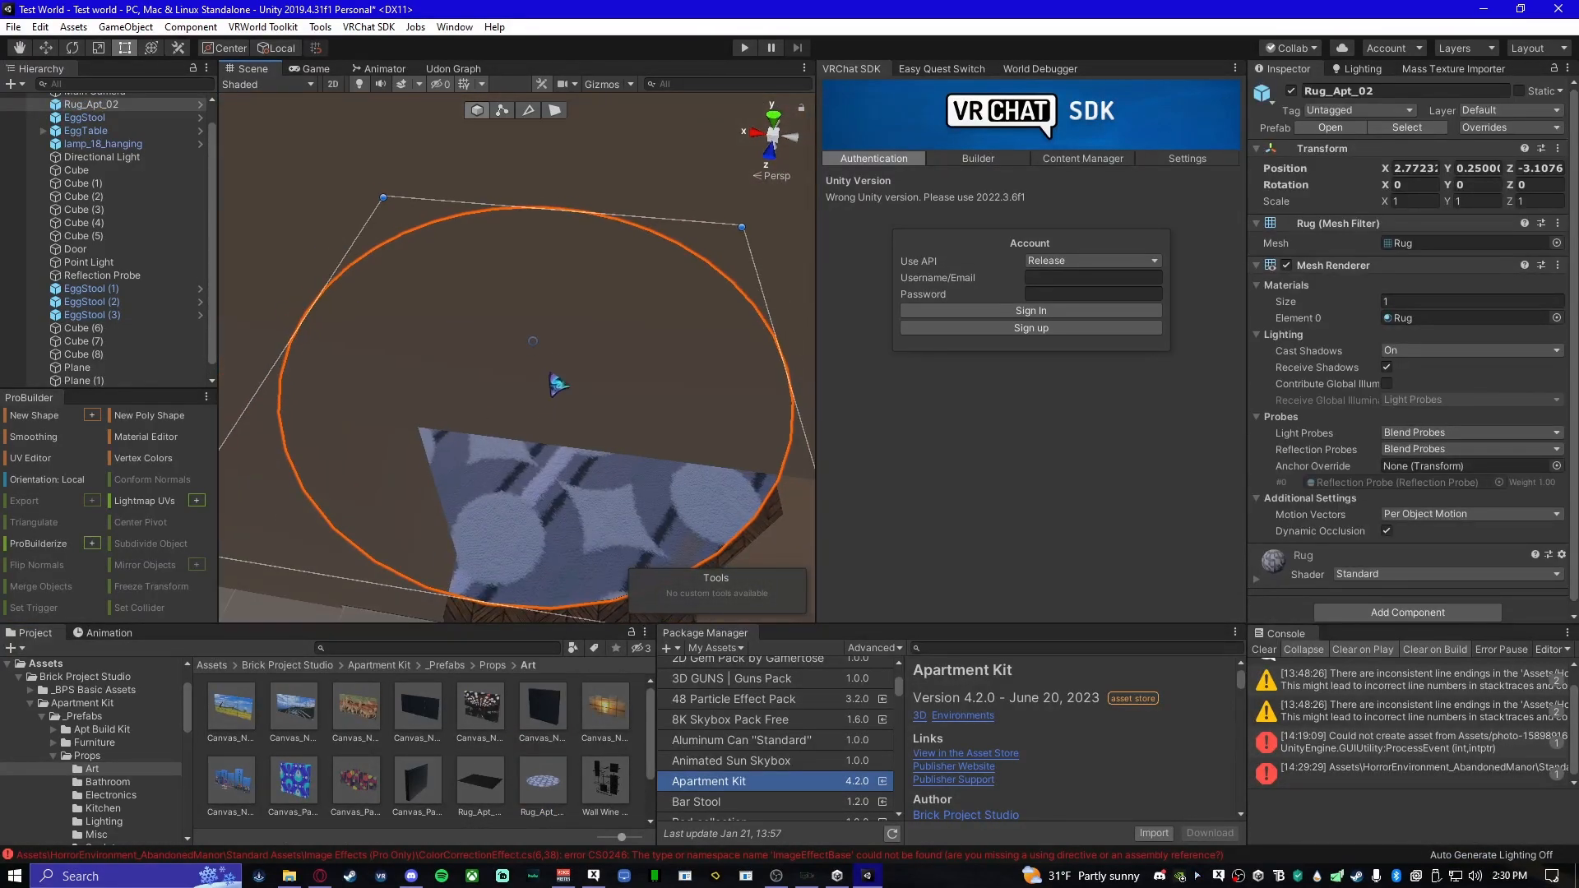
drag(539, 349, 518, 299)
click(48, 48)
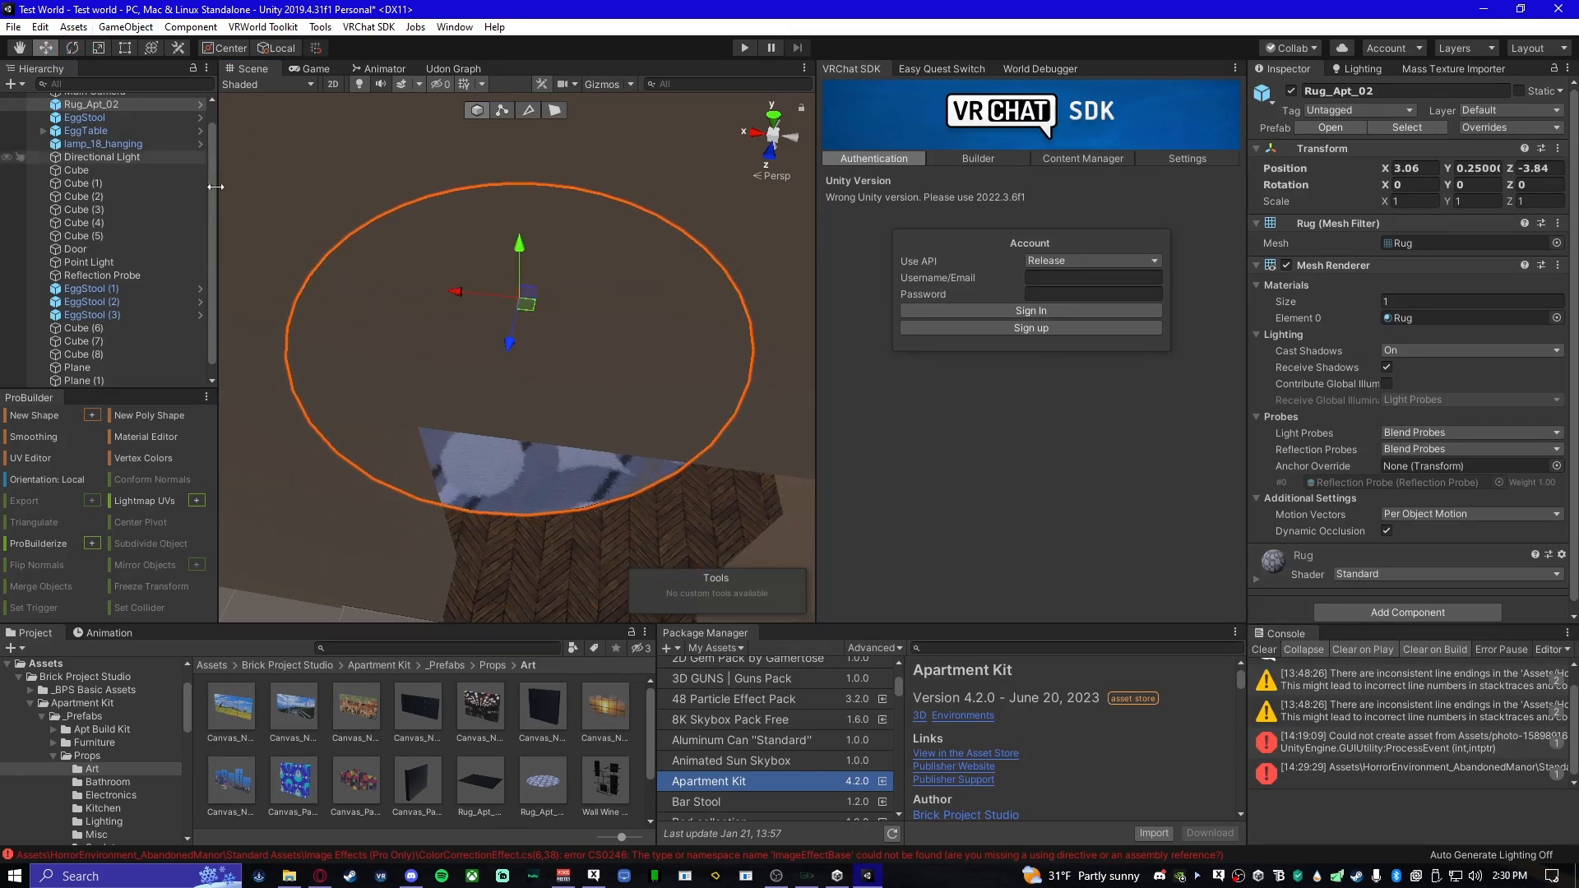
Shrink the rug from its edges to a scale of about 0.54 along X and 0.51 along Z
scroll(461, 325, up, 2)
middle_drag(460, 325, 363, 293)
scroll(411, 313, up, 4)
right_drag(419, 338, 556, 338)
scroll(440, 464, down, 3)
click(98, 49)
click(124, 49)
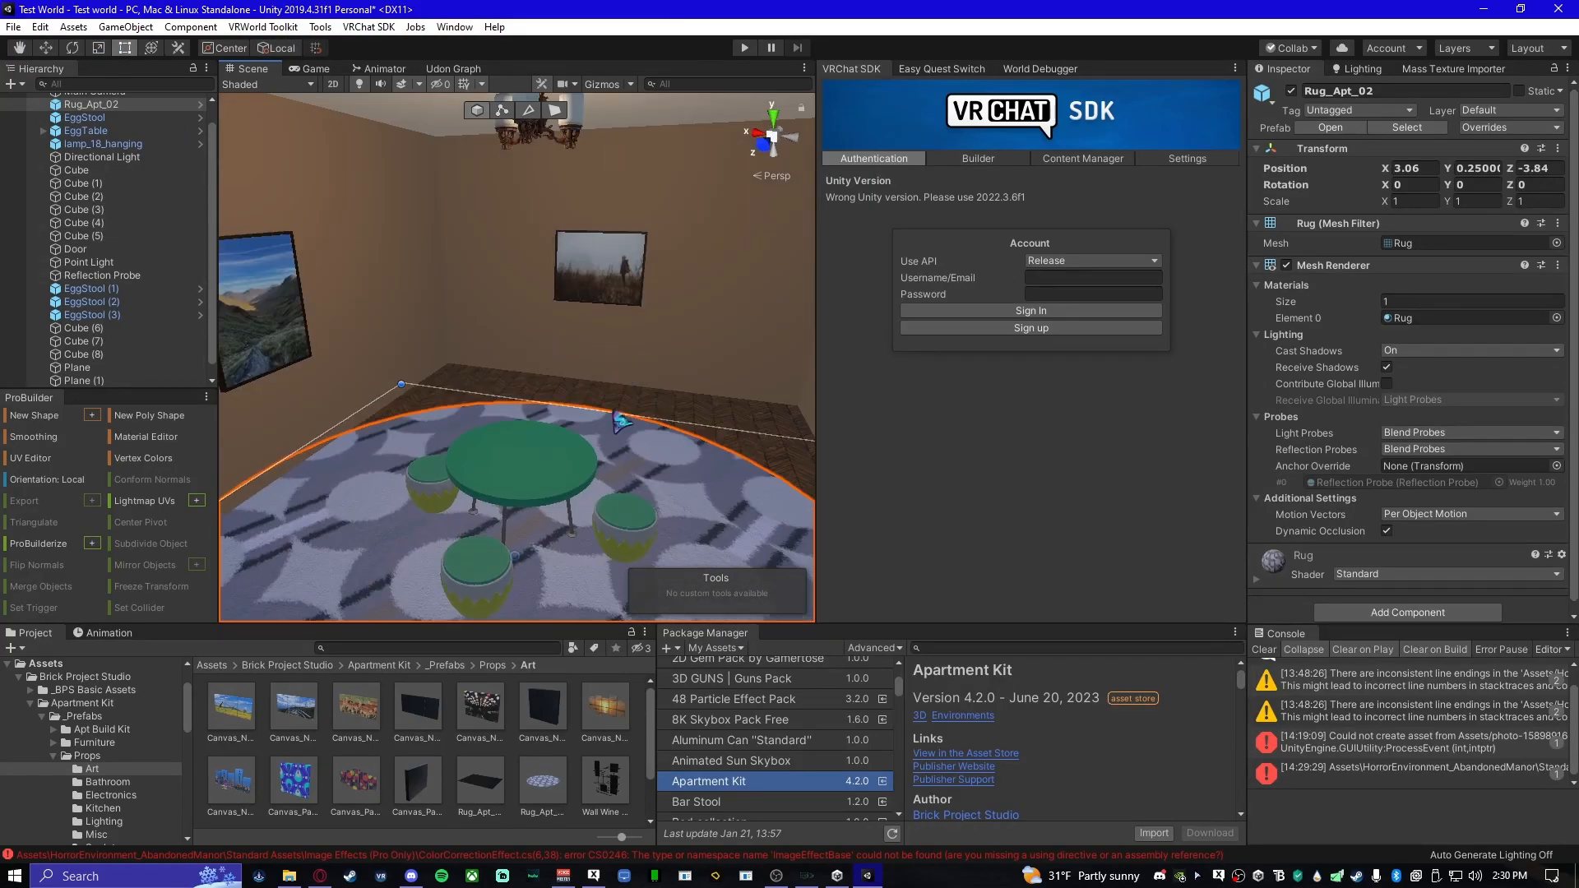
drag(621, 417, 521, 526)
right_drag(521, 527, 369, 514)
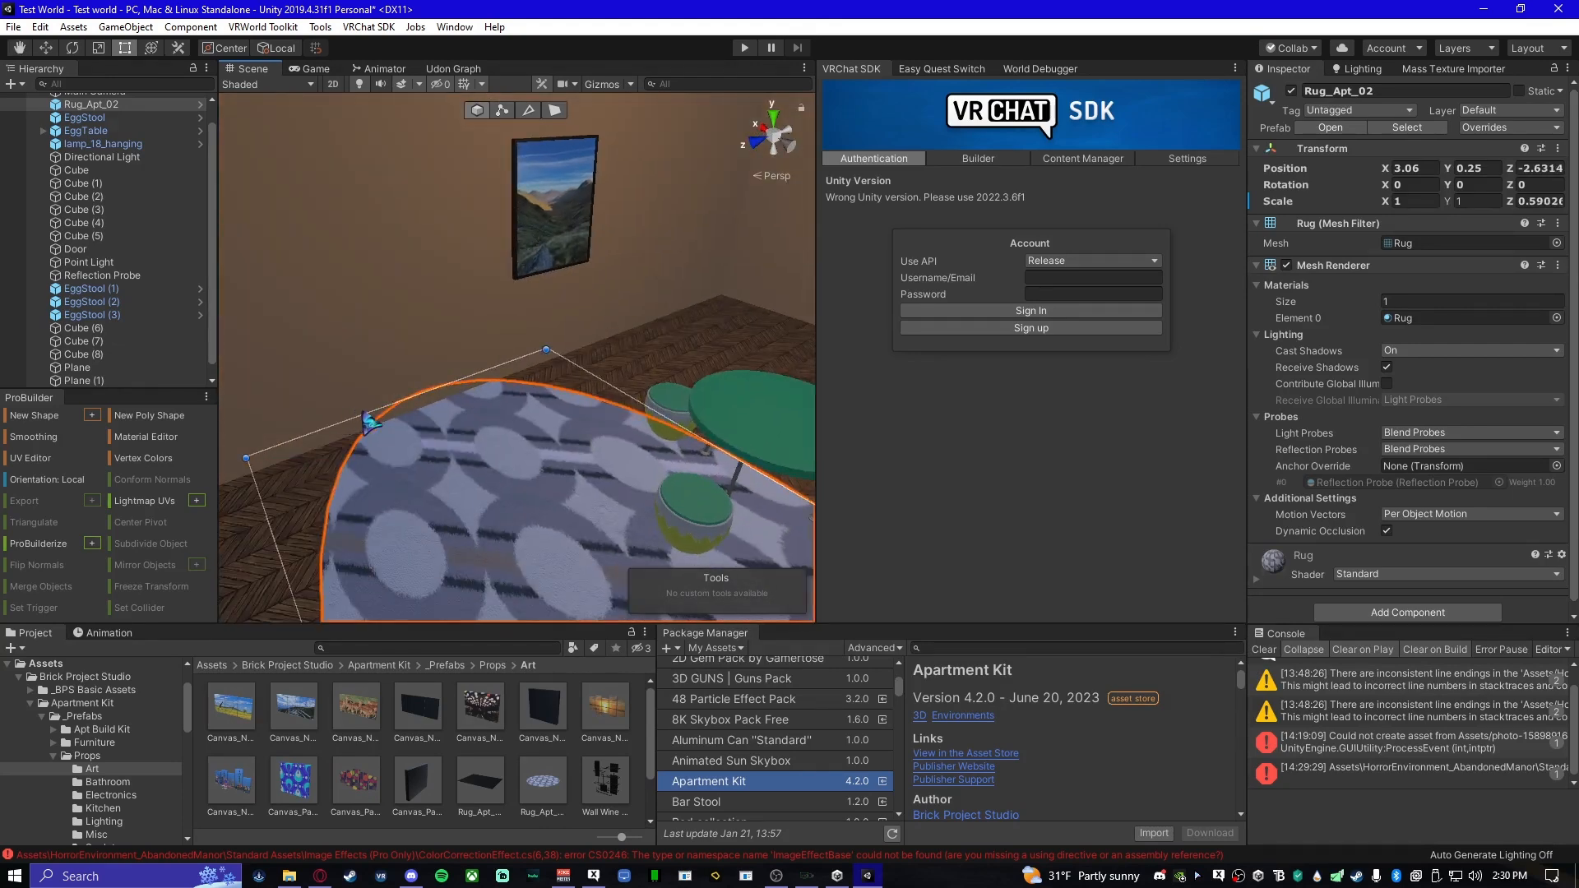
drag(366, 413, 527, 497)
right_drag(526, 497, 352, 449)
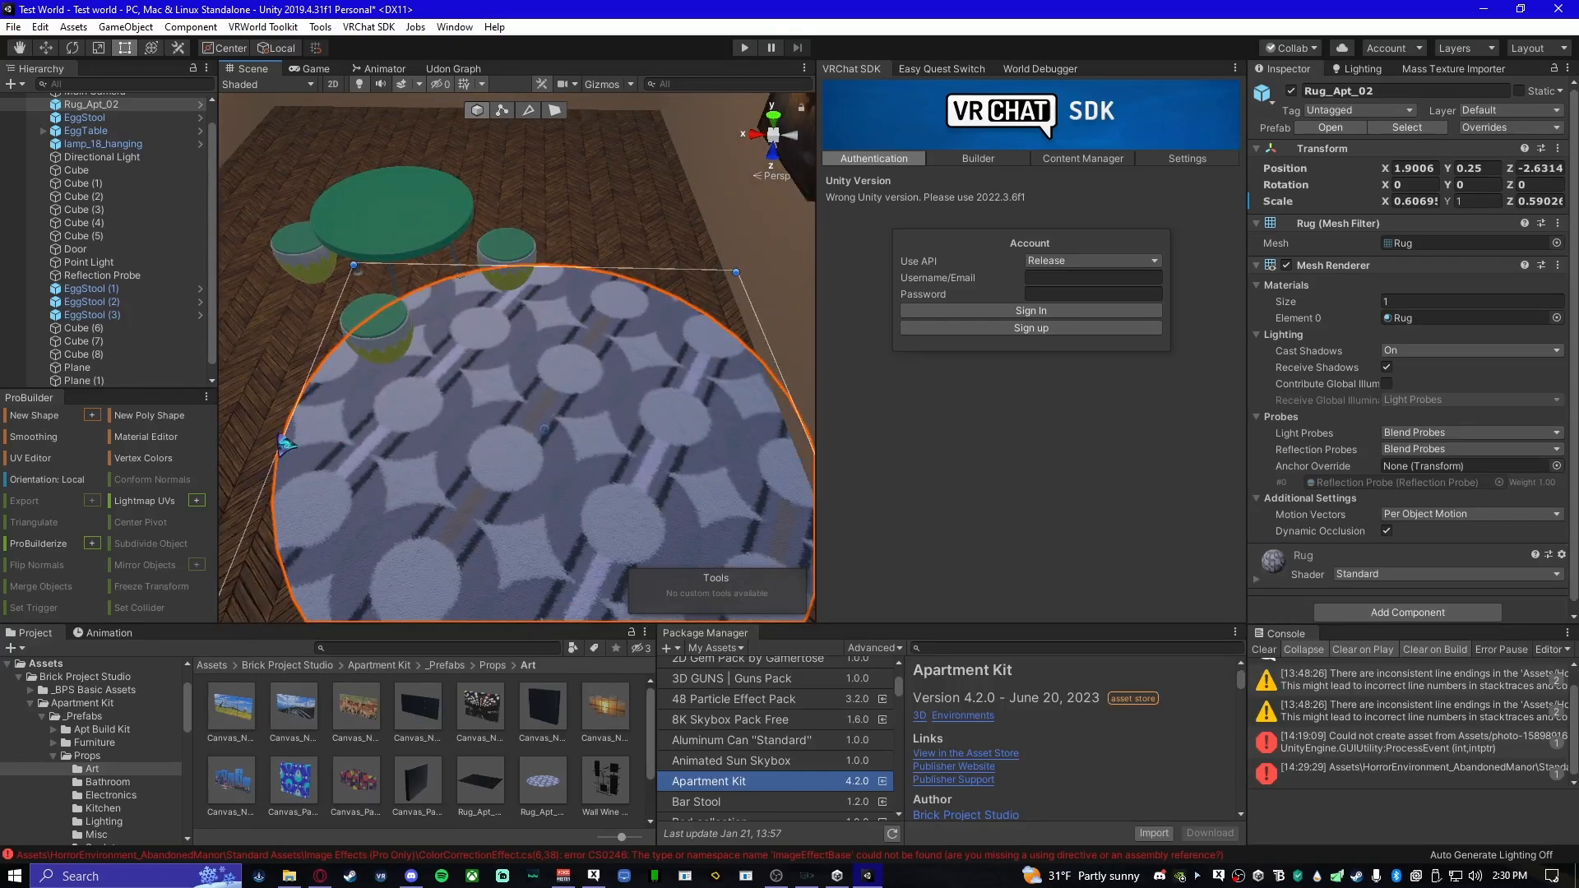
drag(283, 434, 337, 434)
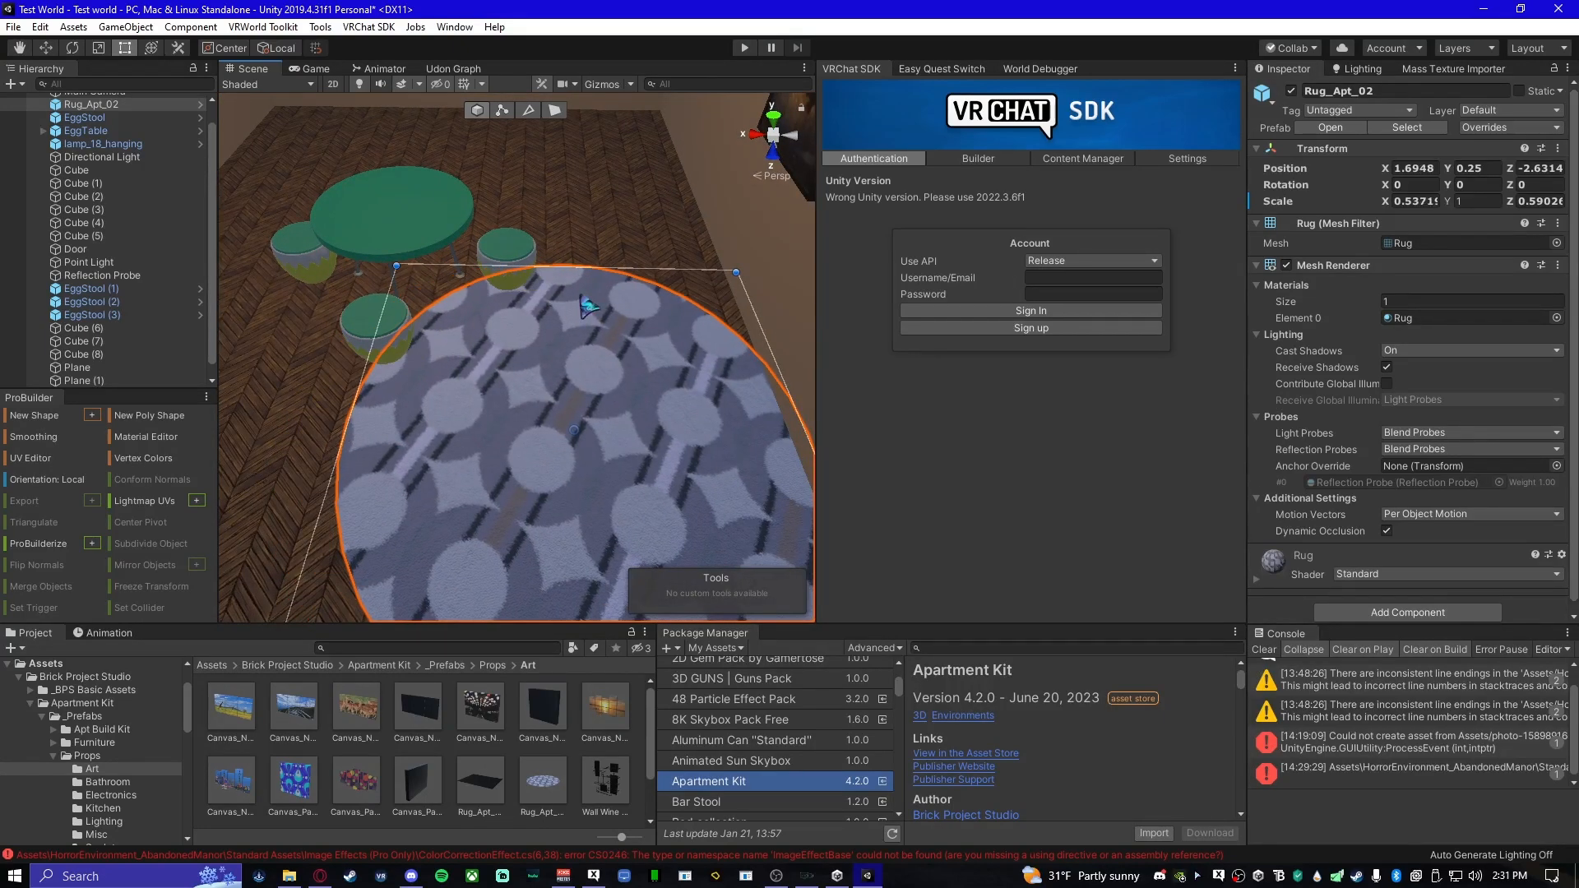
drag(620, 272, 621, 300)
Move the rug under the table and stools, to about X 3.16, Z -4.29
right_drag(621, 300, 189, 300)
click(46, 50)
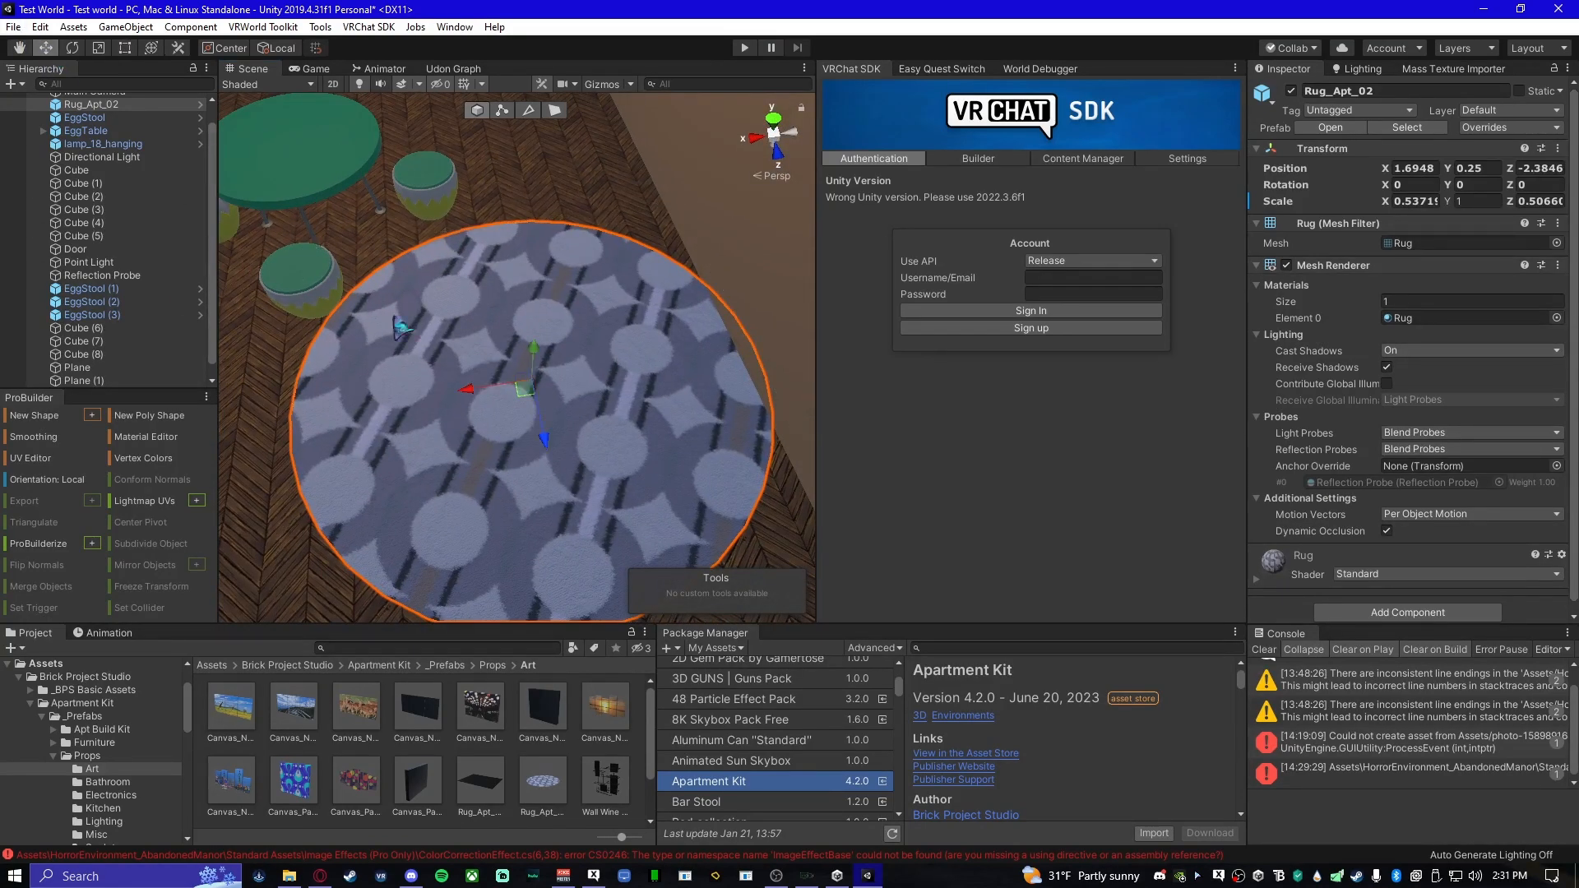
right_drag(381, 307, 501, 387)
right_drag(501, 388, 576, 393)
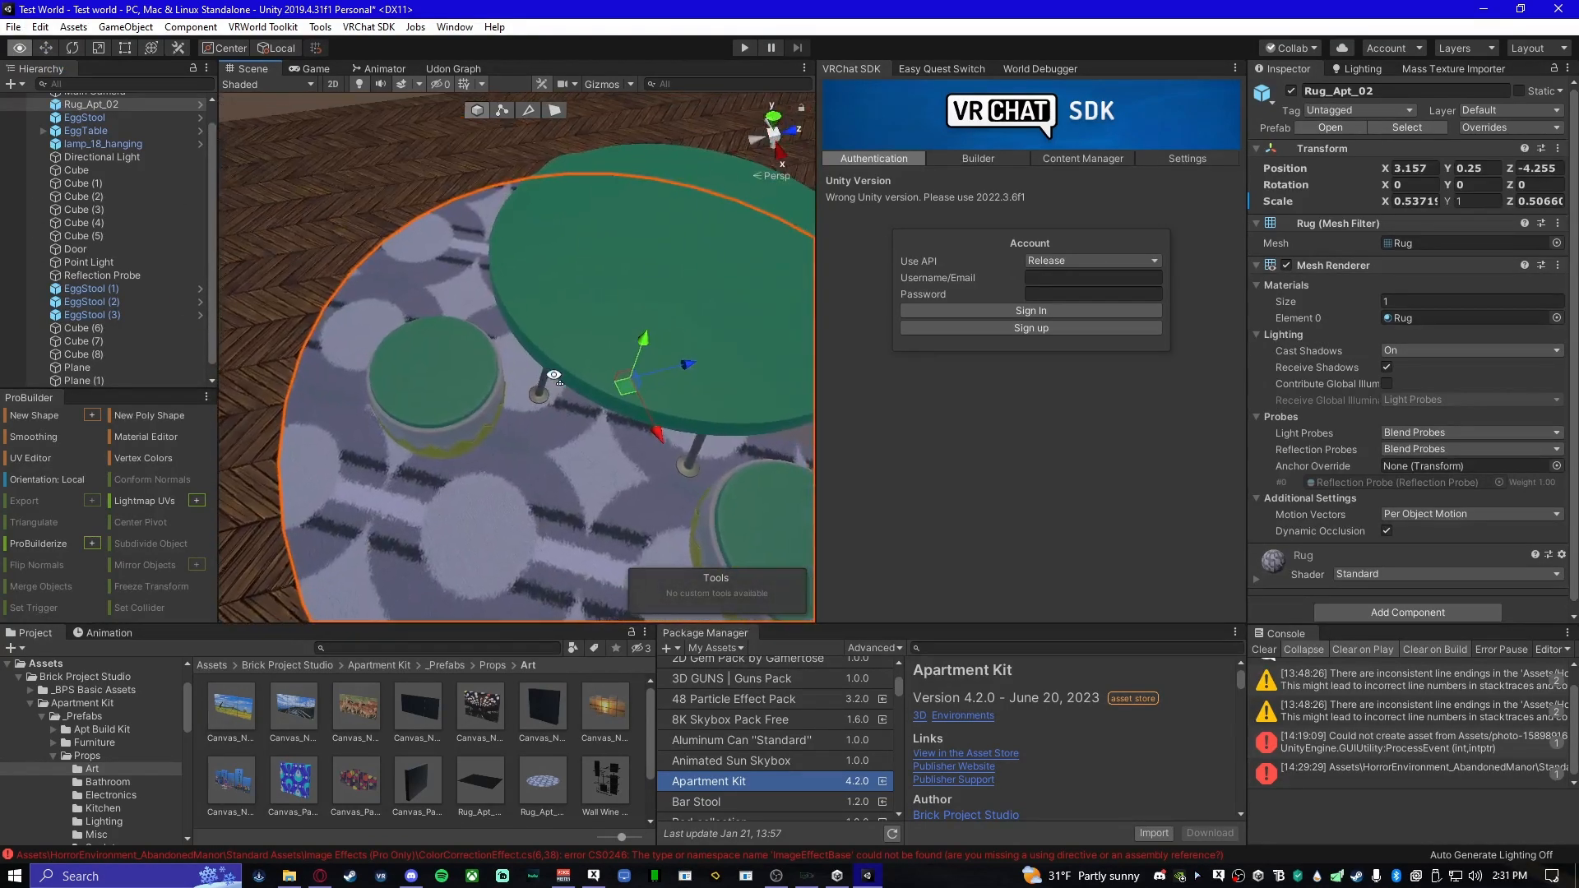
drag(635, 384, 637, 388)
right_drag(606, 432, 486, 461)
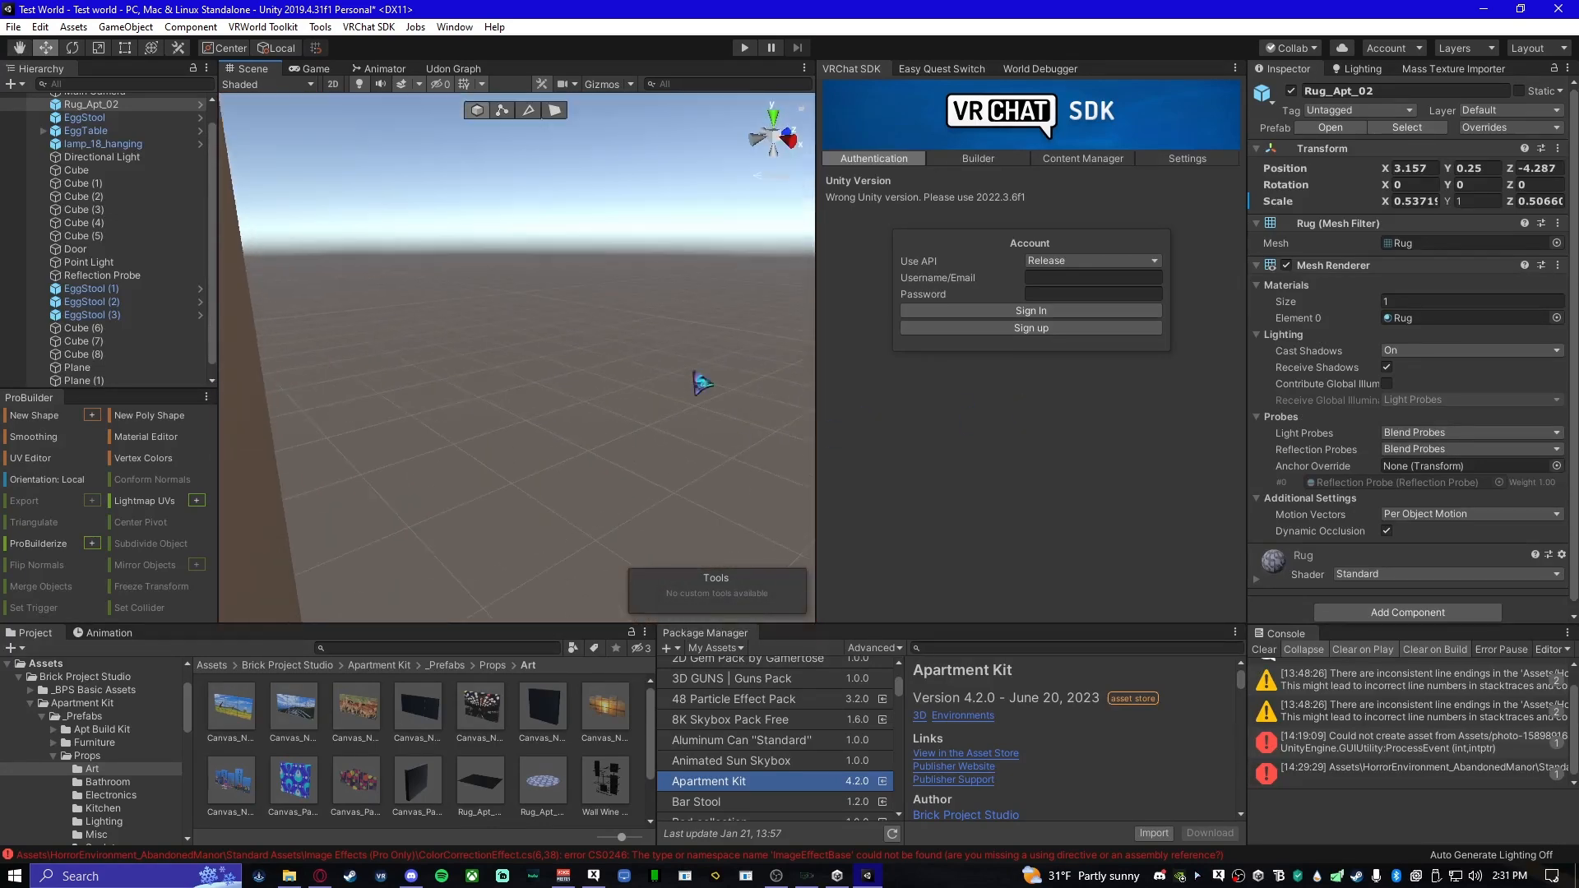
right_drag(701, 381, 645, 271)
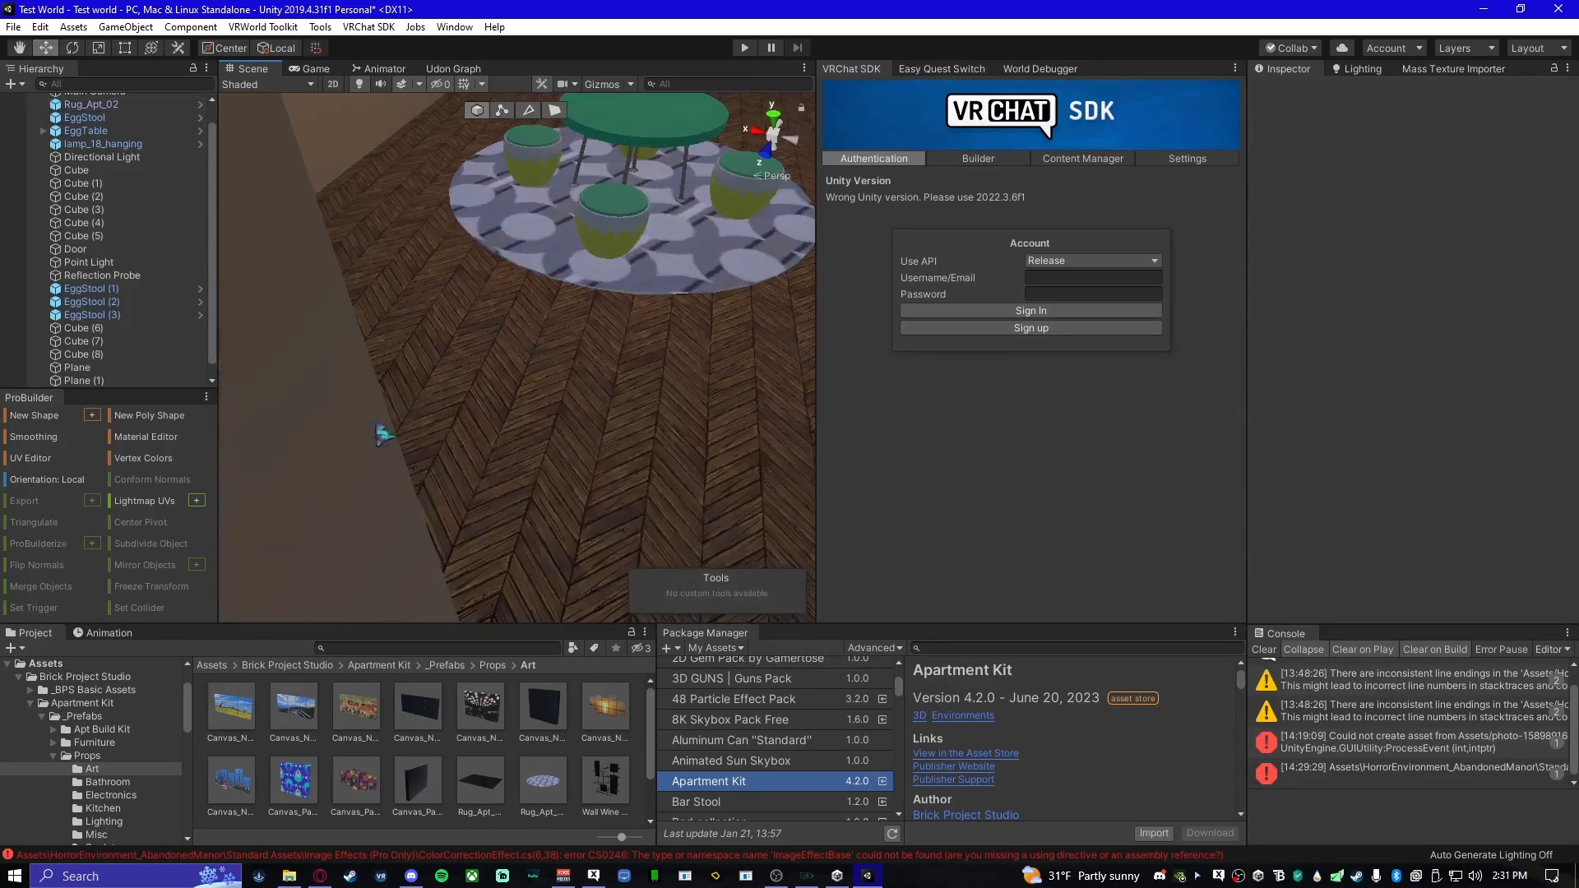
right_drag(384, 435, 444, 418)
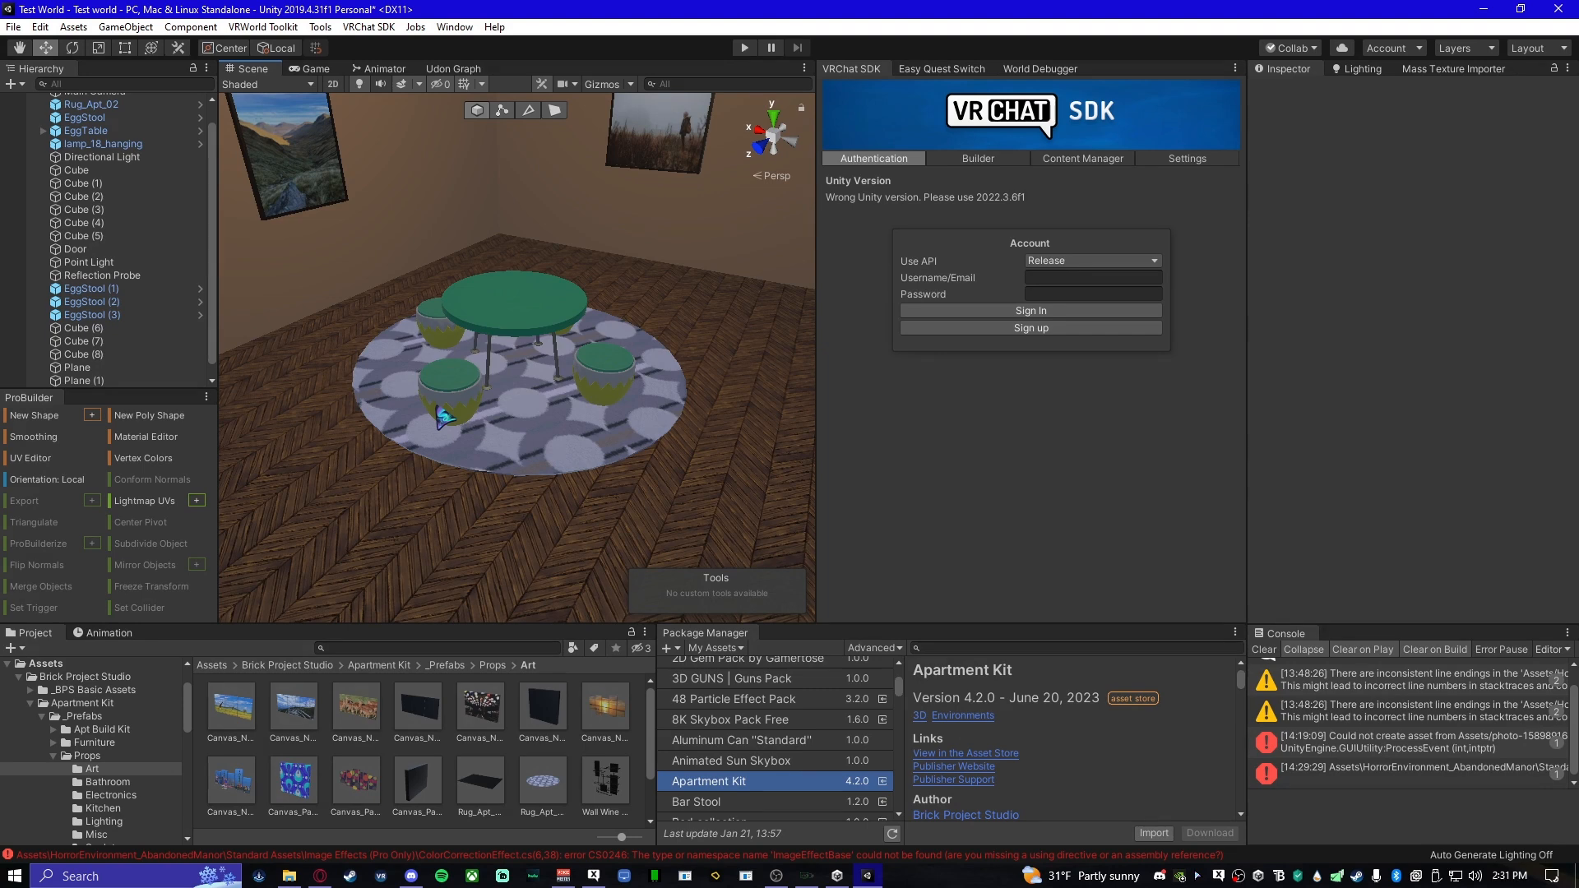
Look into the Electronics props folder of the Apartment Kit, return to Props and open the Kitchen folder
click(493, 665)
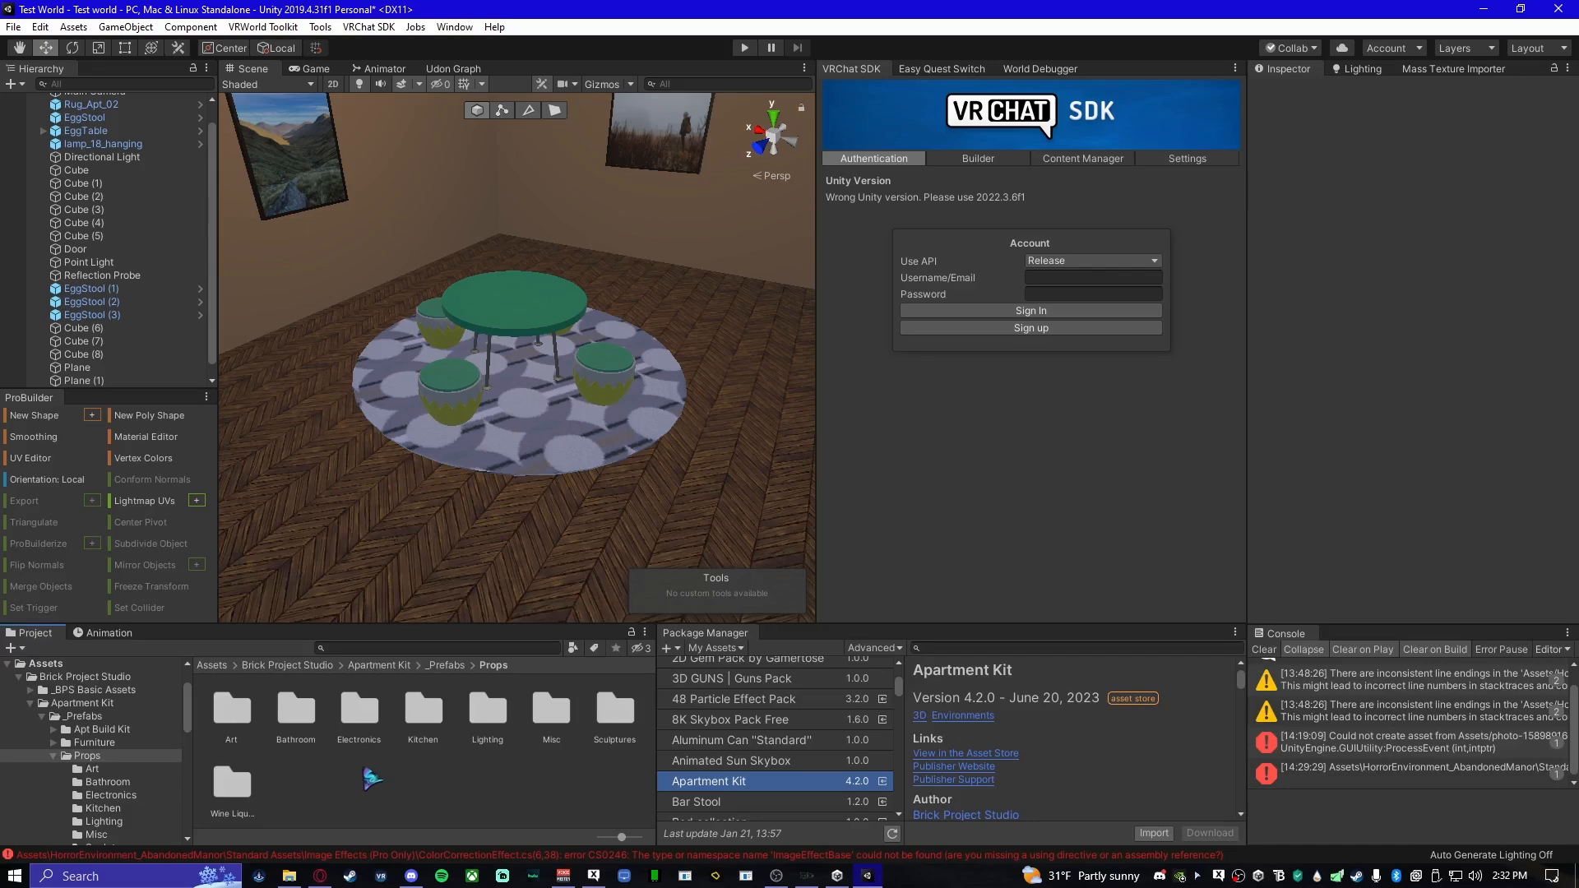
double_click(359, 708)
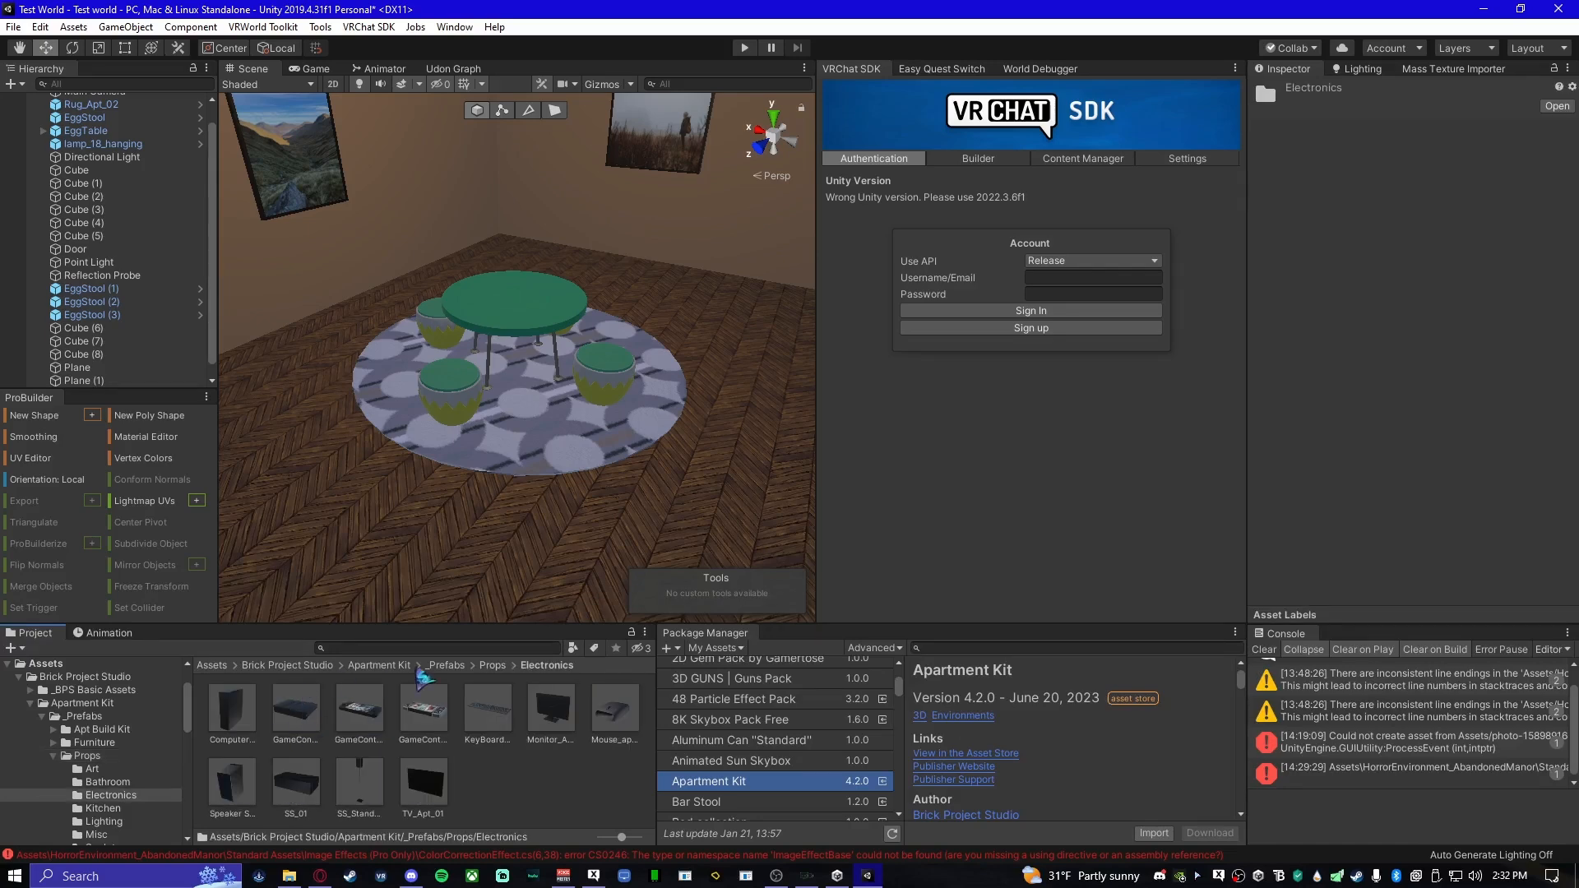
click(493, 665)
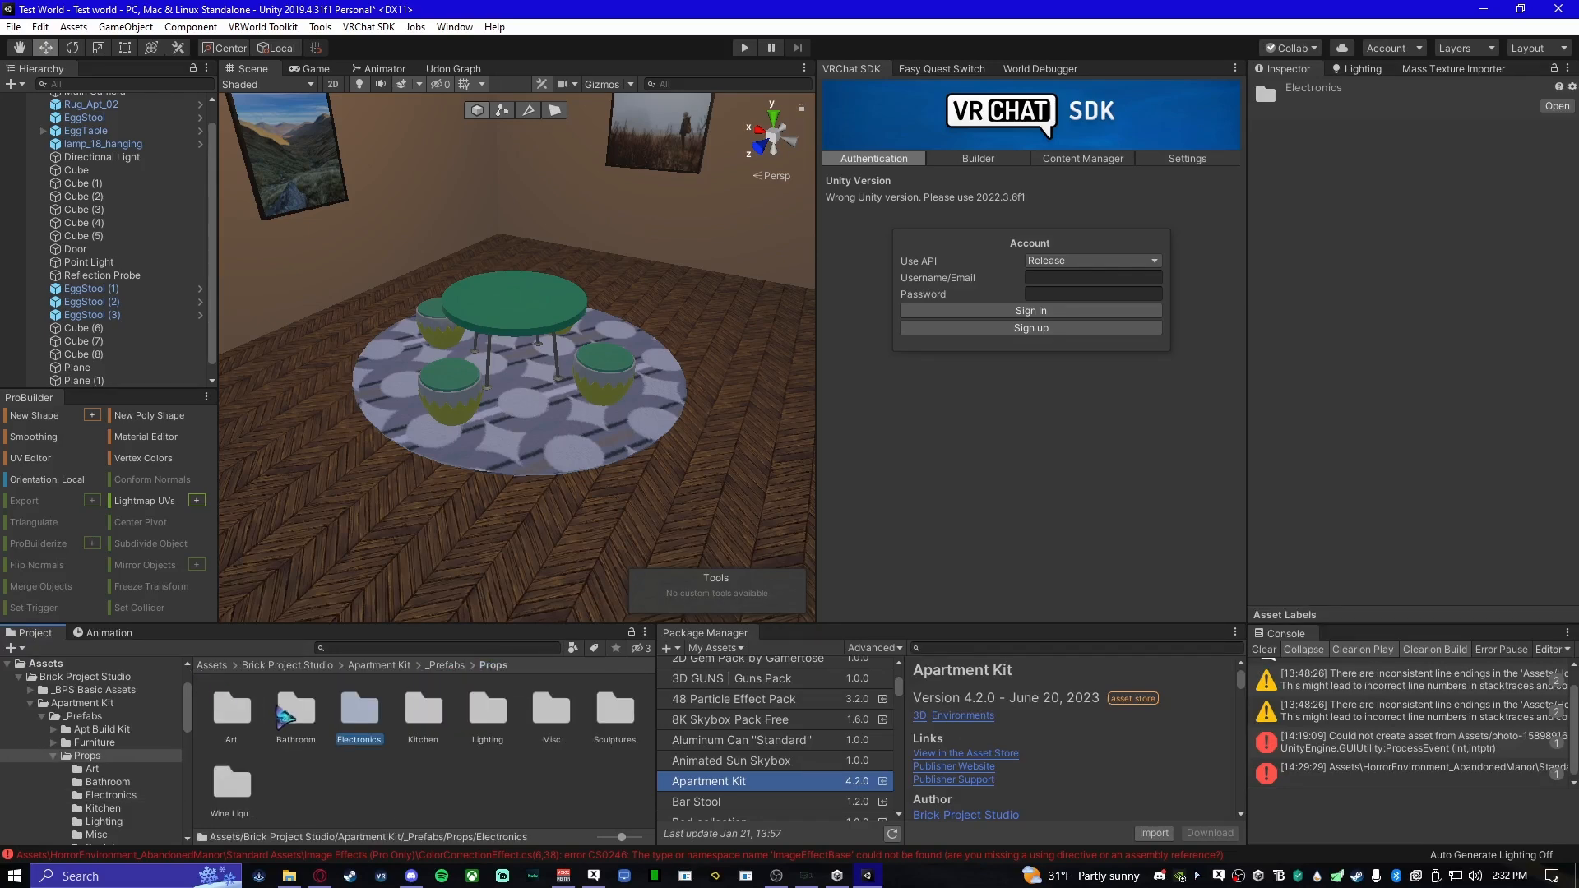
click(277, 718)
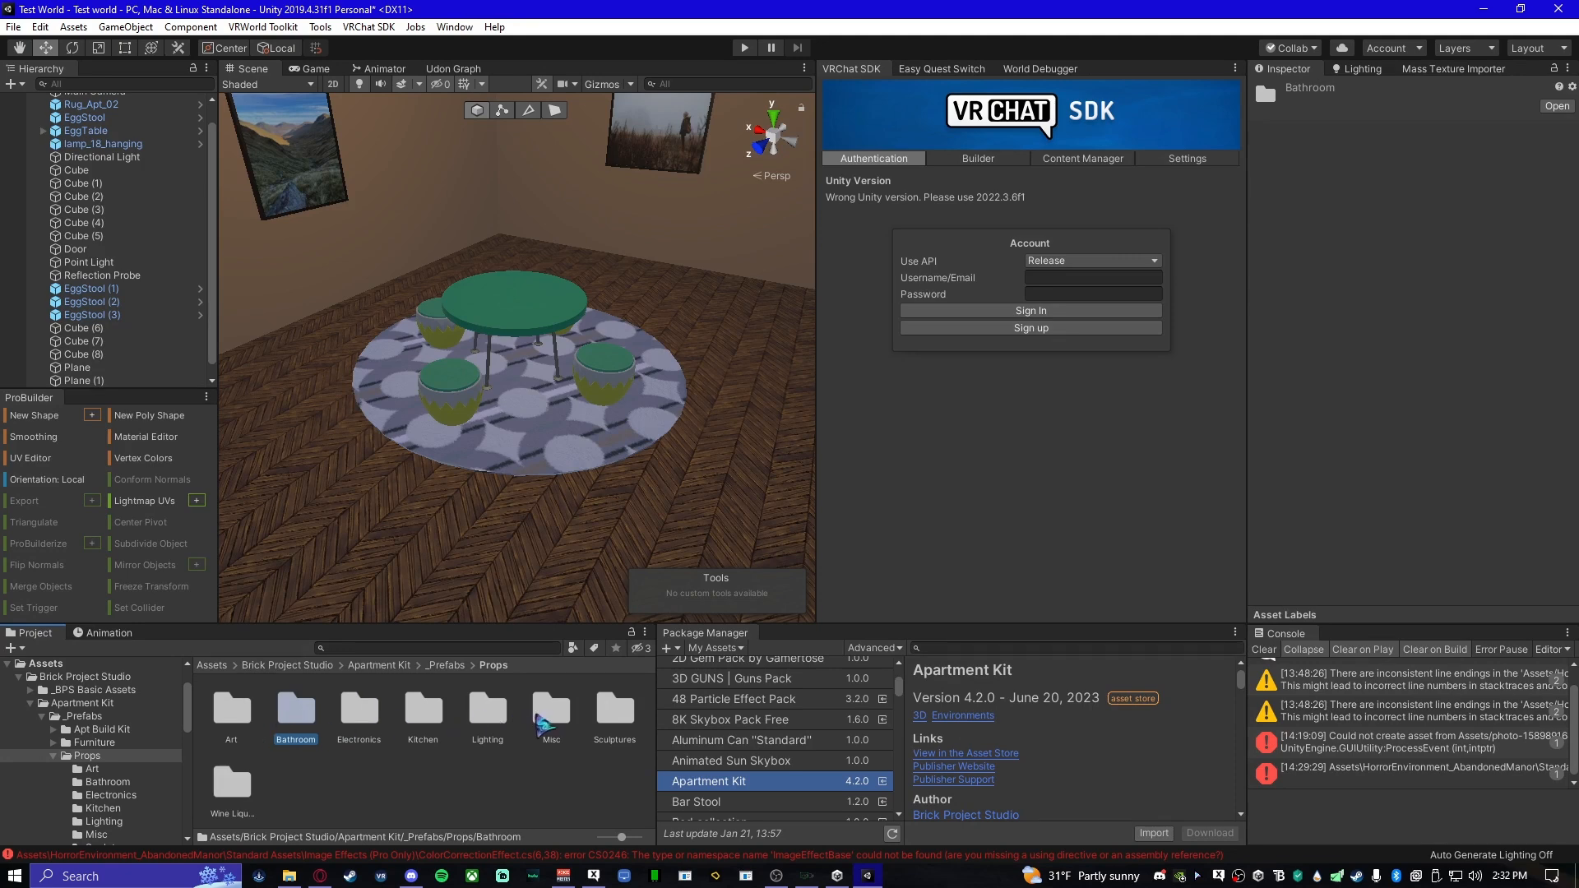
double_click(417, 713)
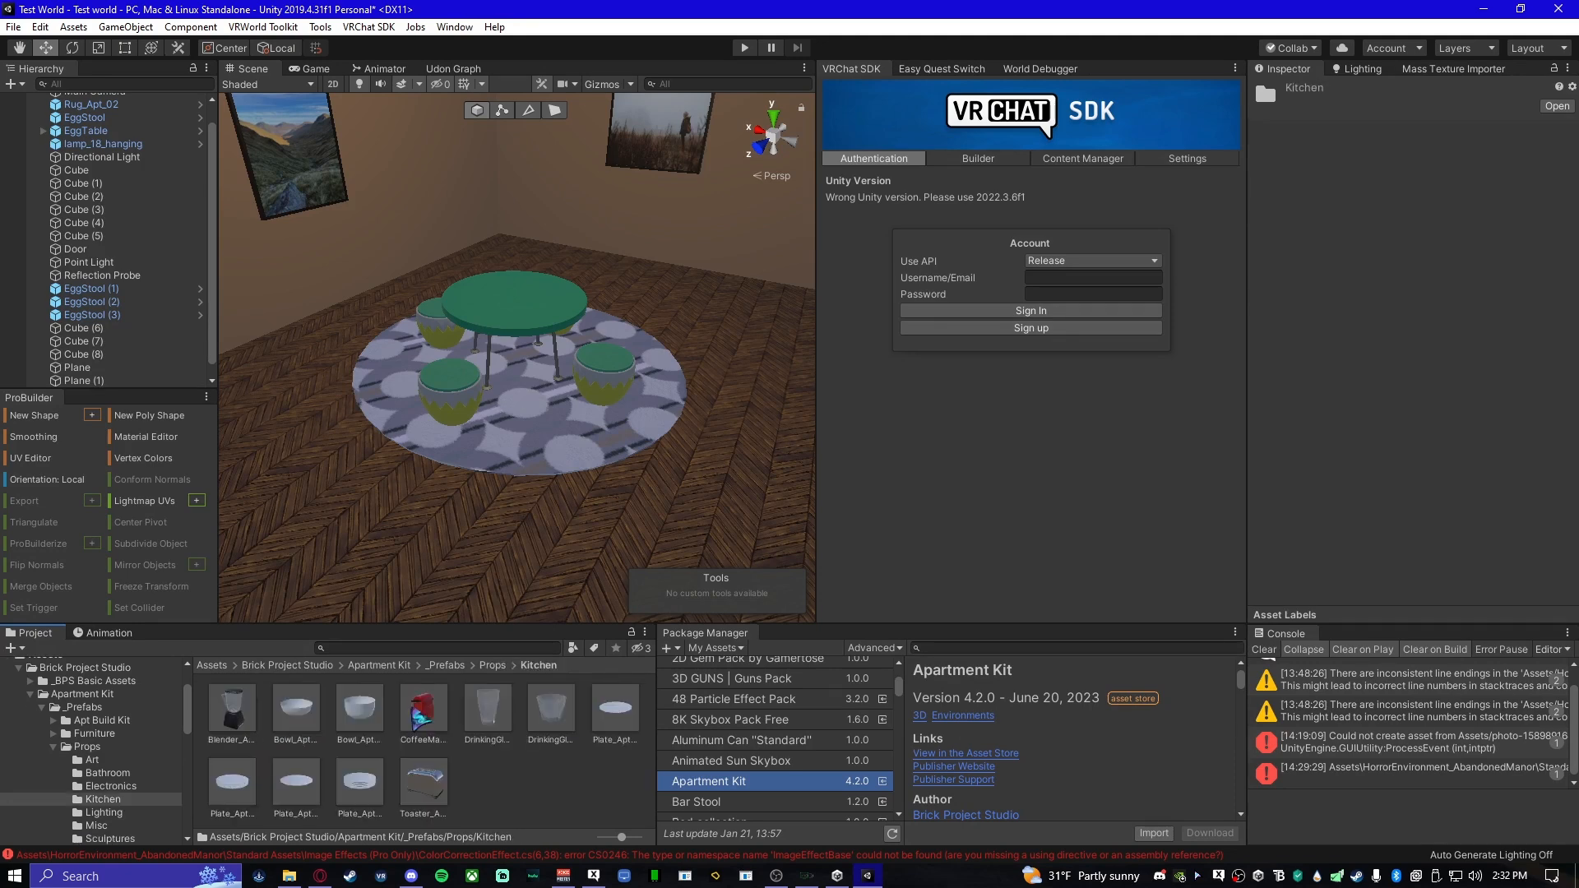
Place a DrinkingGlass_01 prefab on the tabletop at about X 3.49, Z -4.17
right_drag(461, 524, 494, 500)
drag(486, 705, 435, 336)
key(w)
right_drag(430, 406, 462, 414)
drag(462, 413, 437, 413)
drag(250, 743, 556, 768)
drag(432, 707, 543, 673)
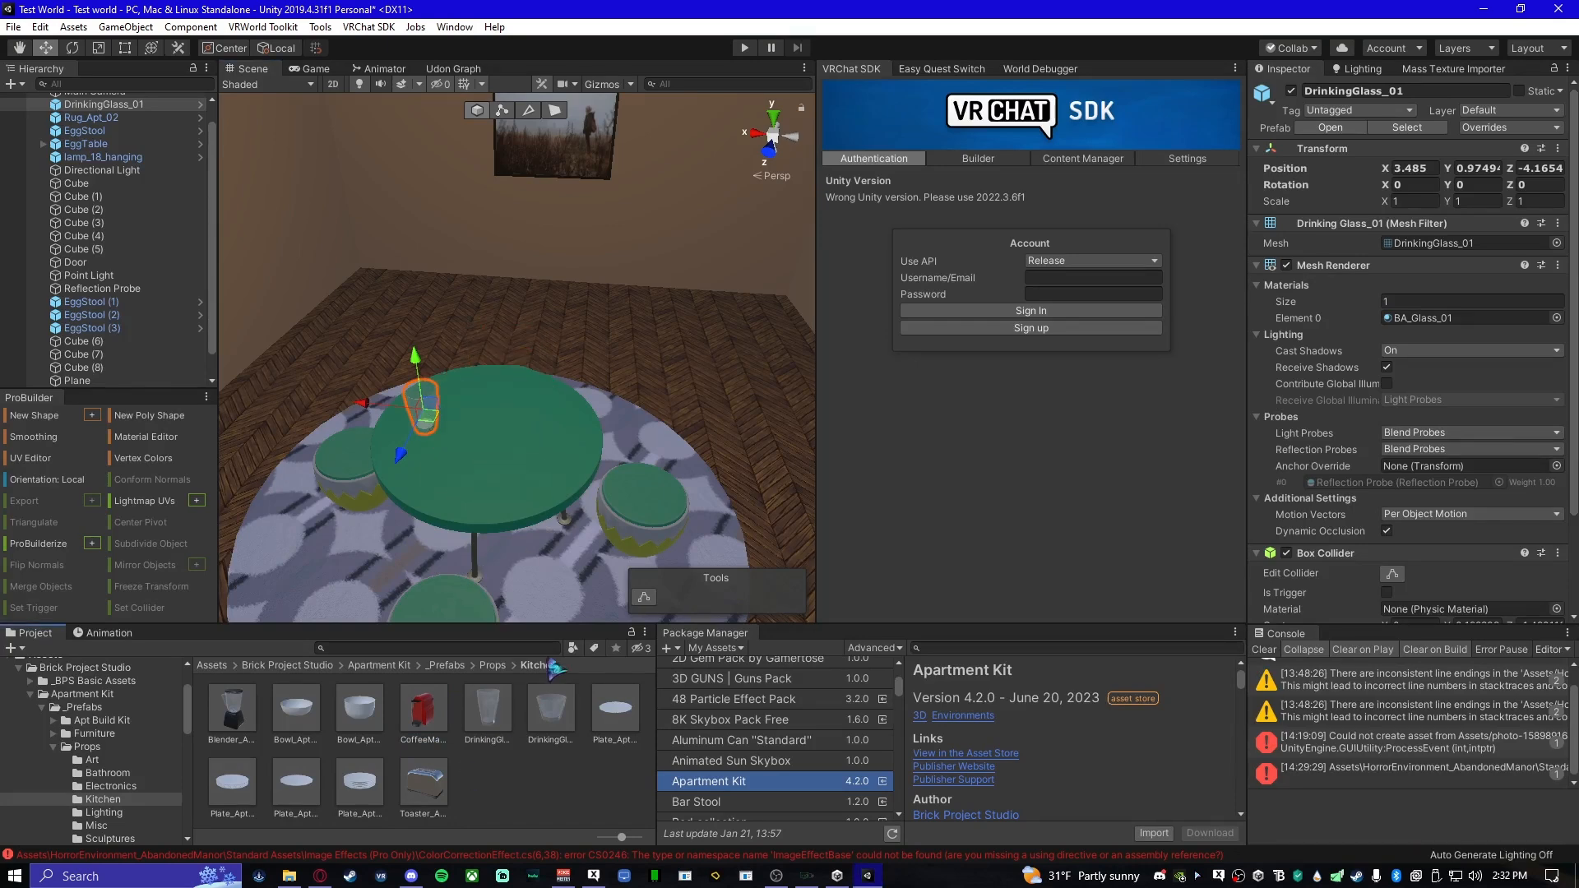
Add a DrinkingGlass_02 and a second DrinkingGlass_01 to the tabletop, in a row beside the first glass
drag(550, 709, 482, 437)
drag(489, 709, 561, 498)
drag(565, 433, 554, 448)
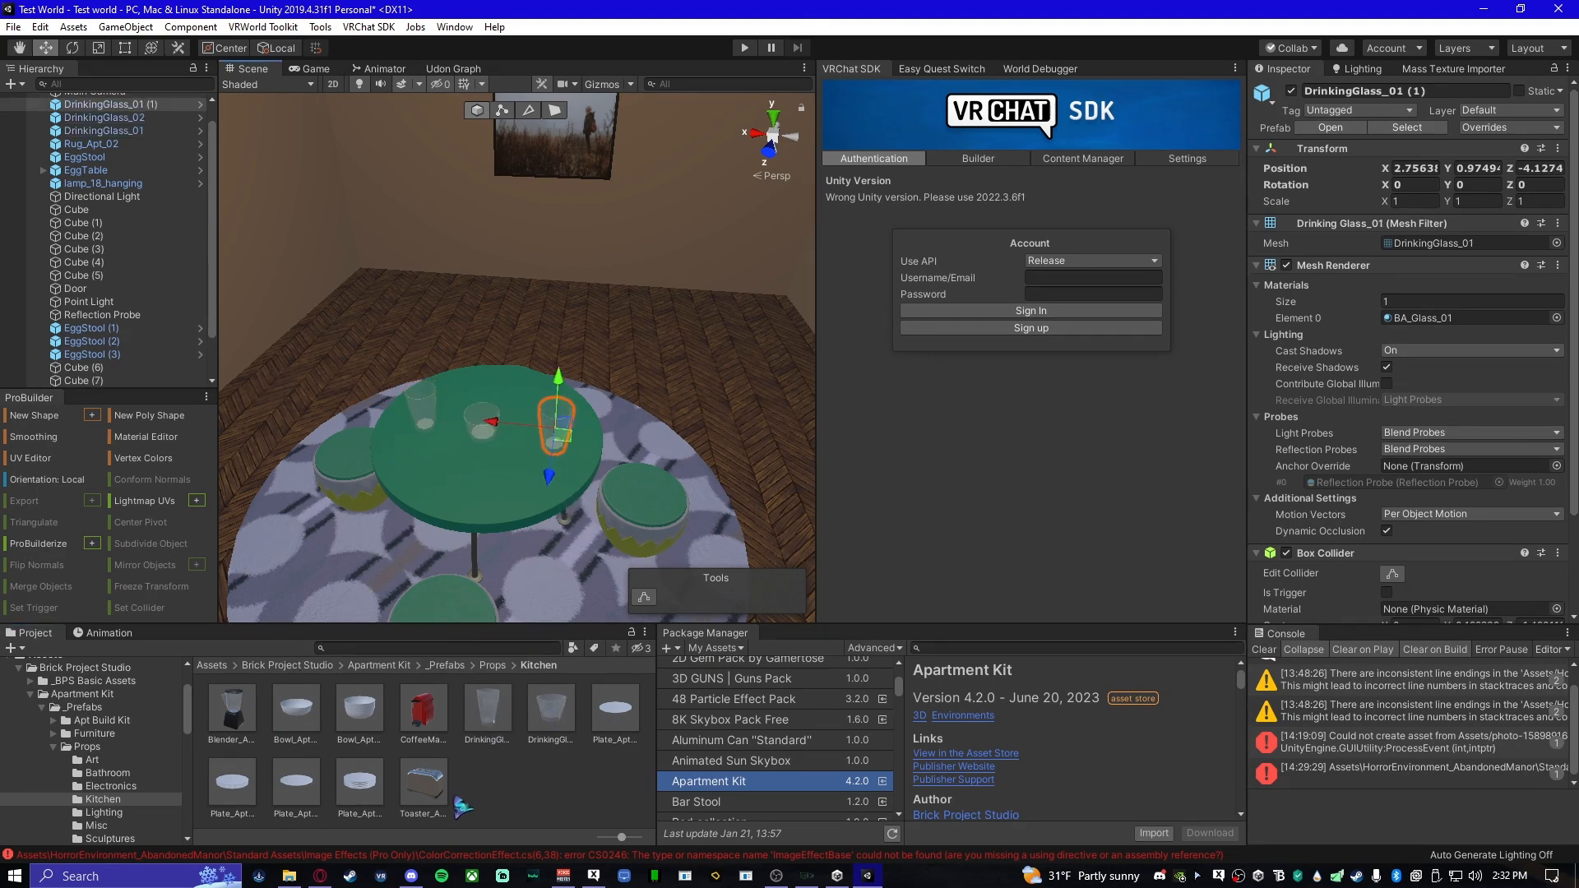
Shift DrinkingGlass_02 along the tabletop to about X 3.11, midway between the two taller glasses
right_drag(490, 522, 466, 510)
right_drag(561, 485, 821, 422)
click(744, 331)
right_drag(744, 331, 630, 441)
click(571, 399)
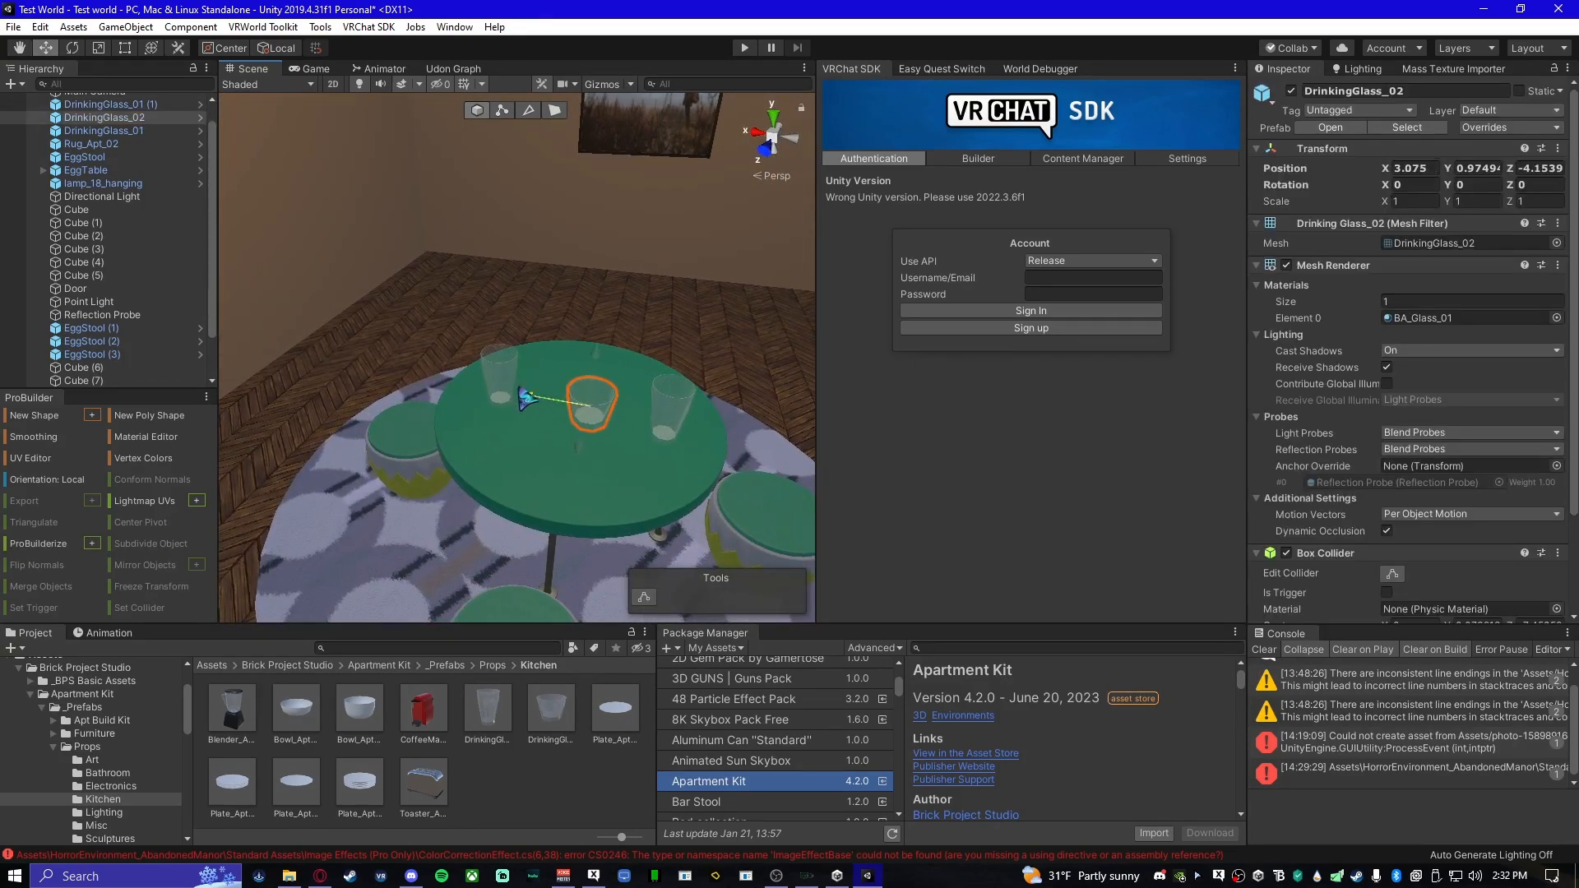
right_drag(512, 385, 638, 384)
click(638, 384)
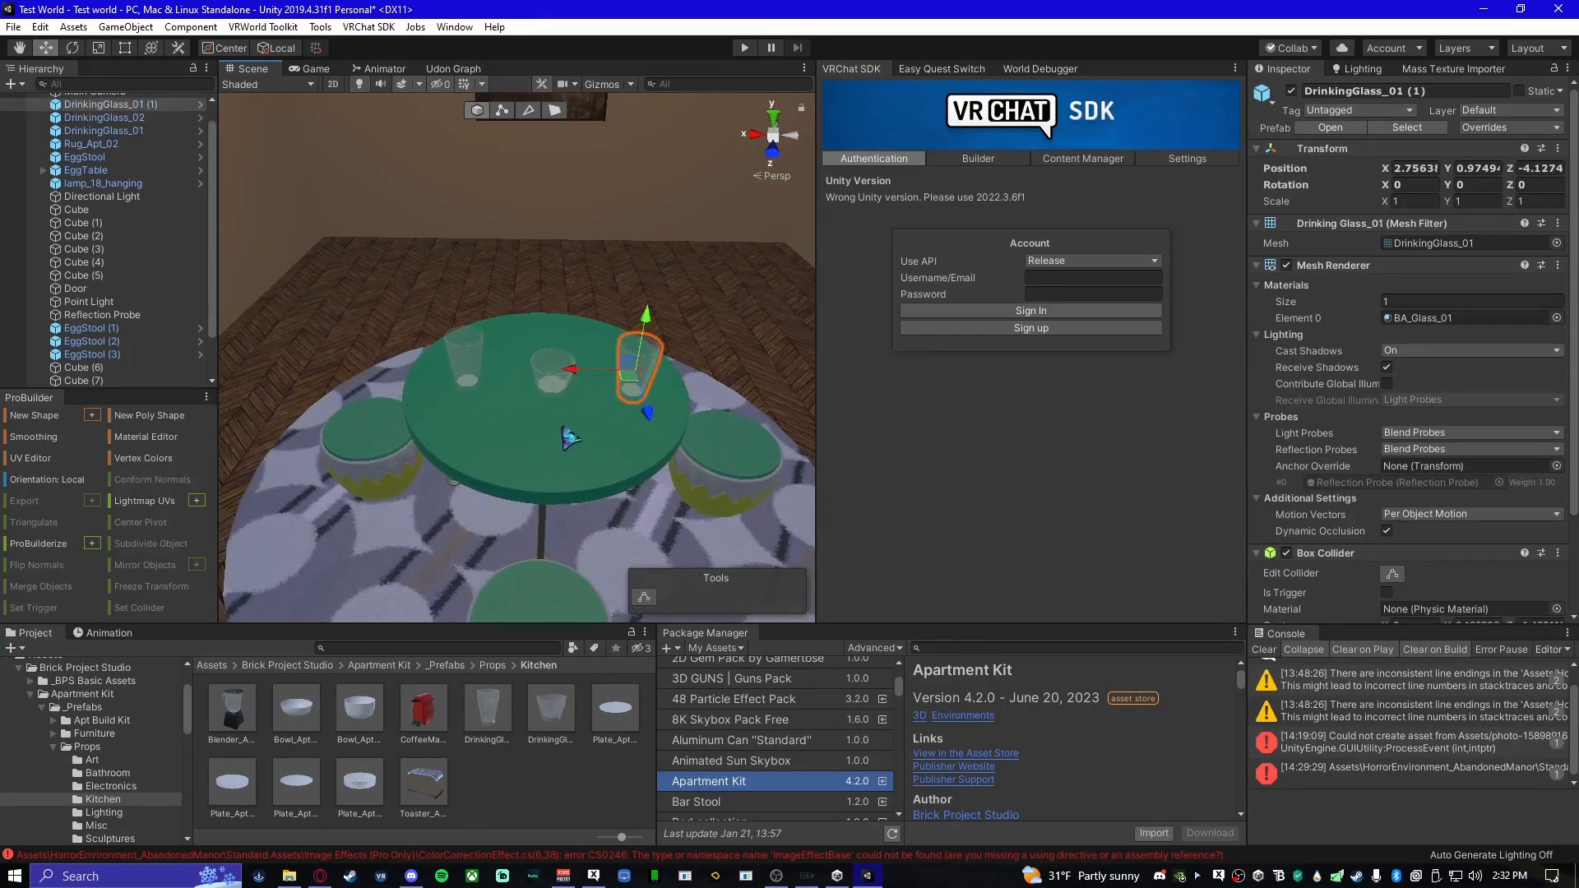
click(549, 385)
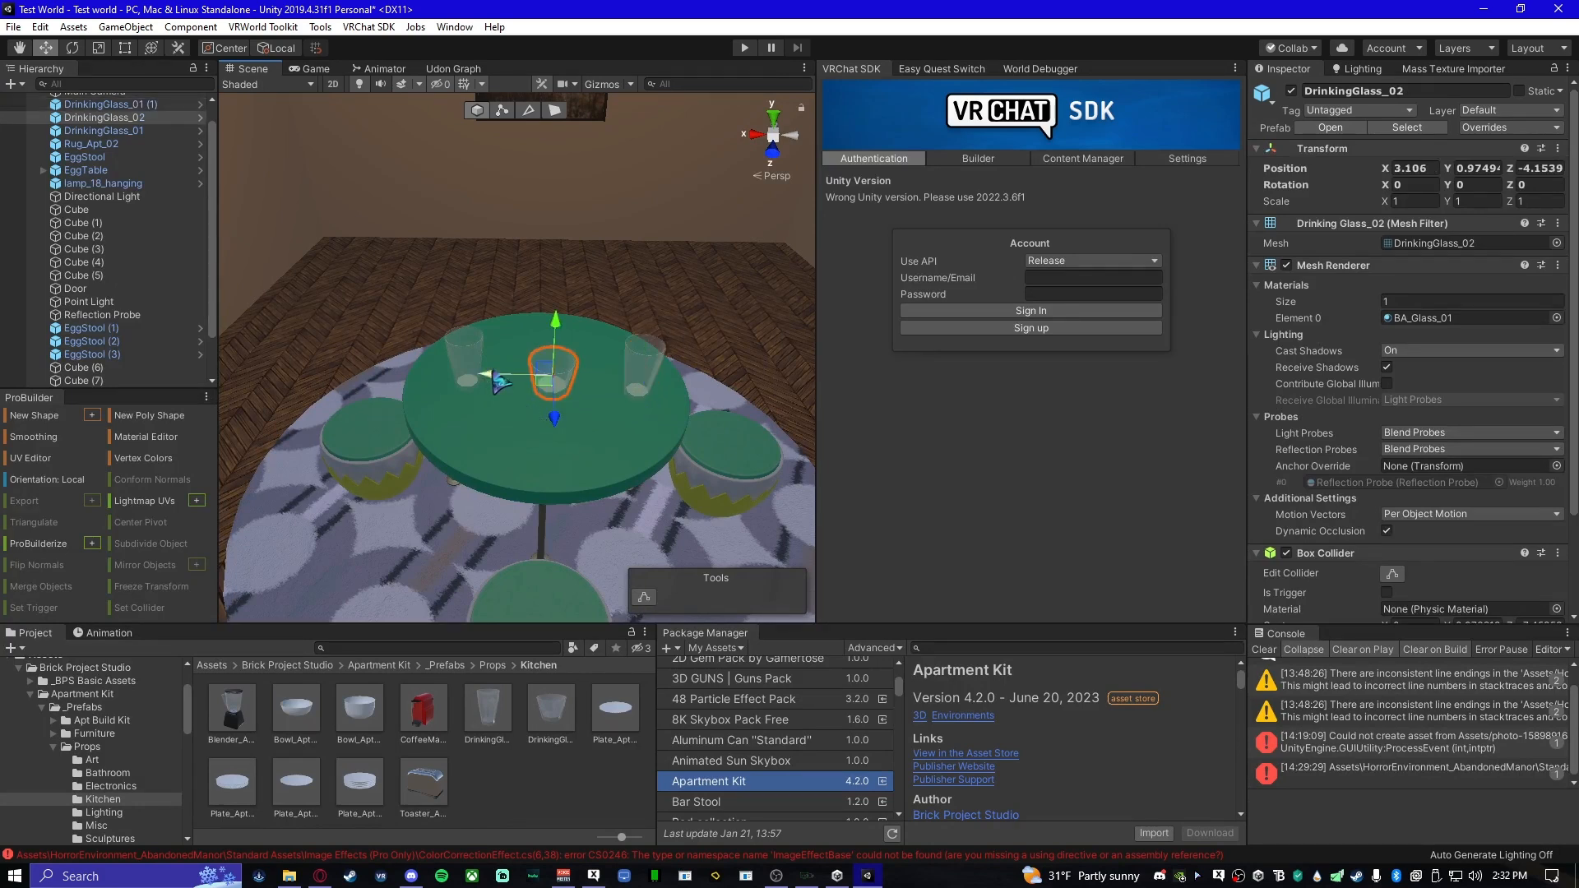
click(418, 390)
right_drag(428, 515, 464, 485)
Open the Living Room folder of the Apartment Kit's Furniture prefabs
click(767, 401)
click(494, 665)
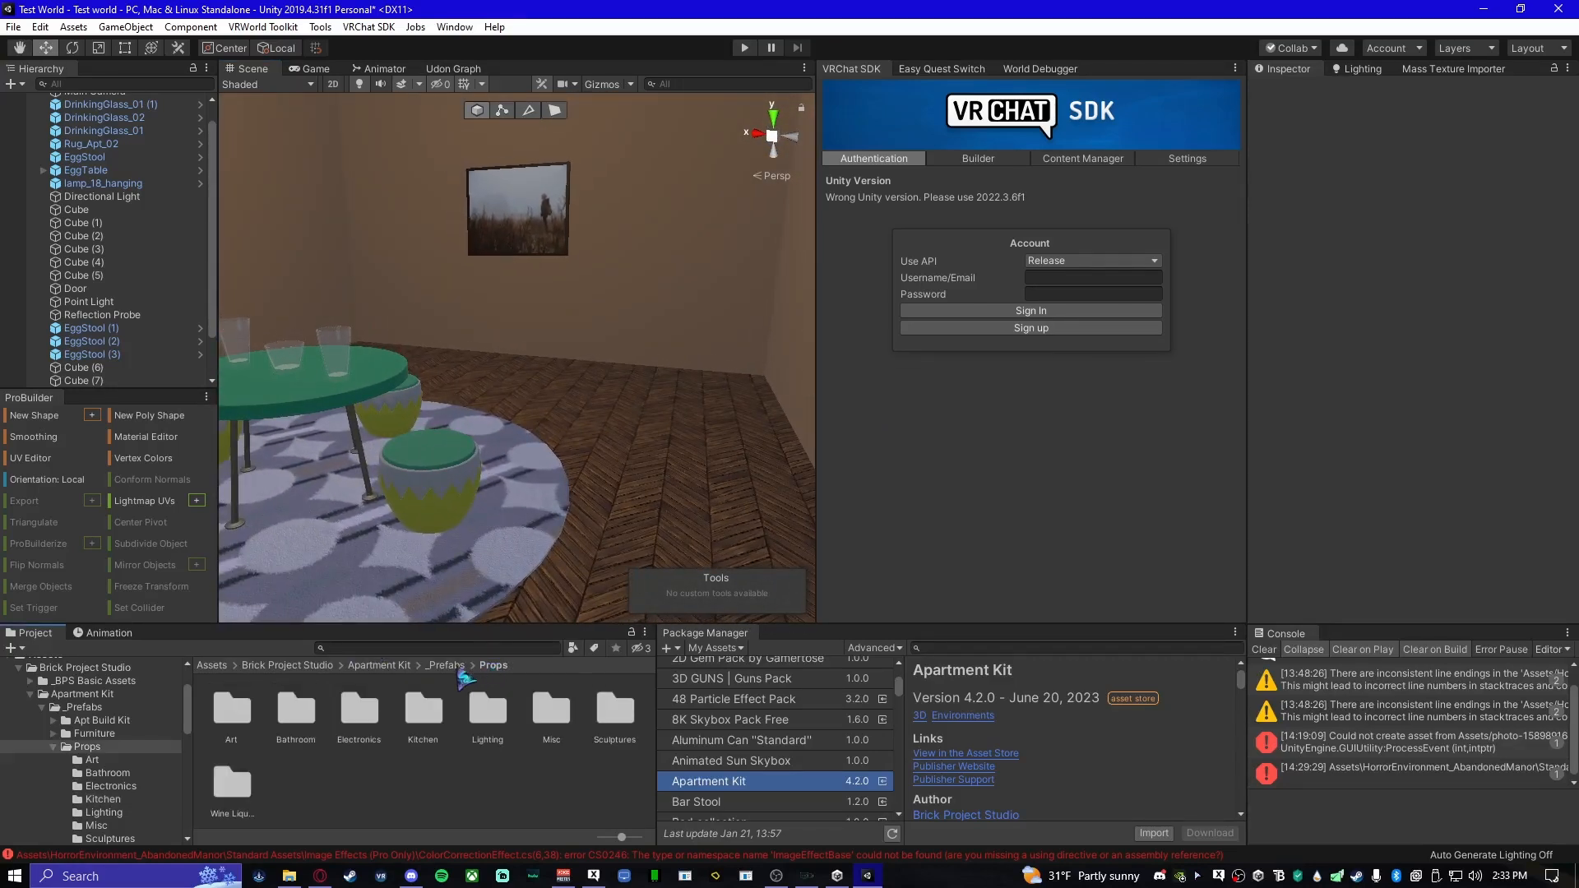
click(451, 667)
click(300, 712)
double_click(300, 712)
double_click(411, 713)
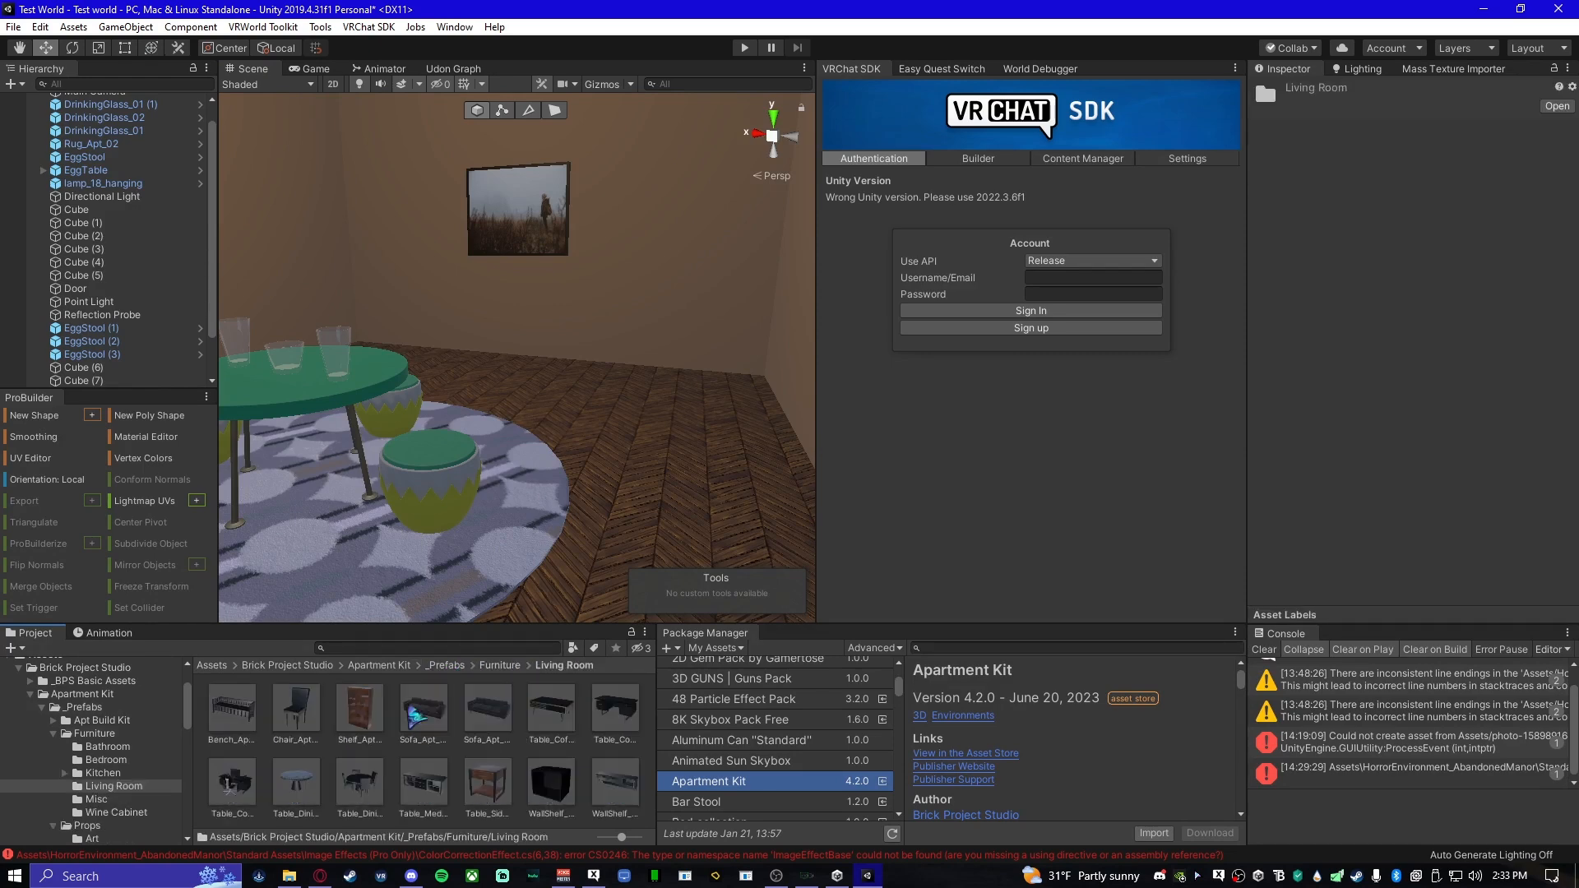
right_drag(382, 522, 396, 533)
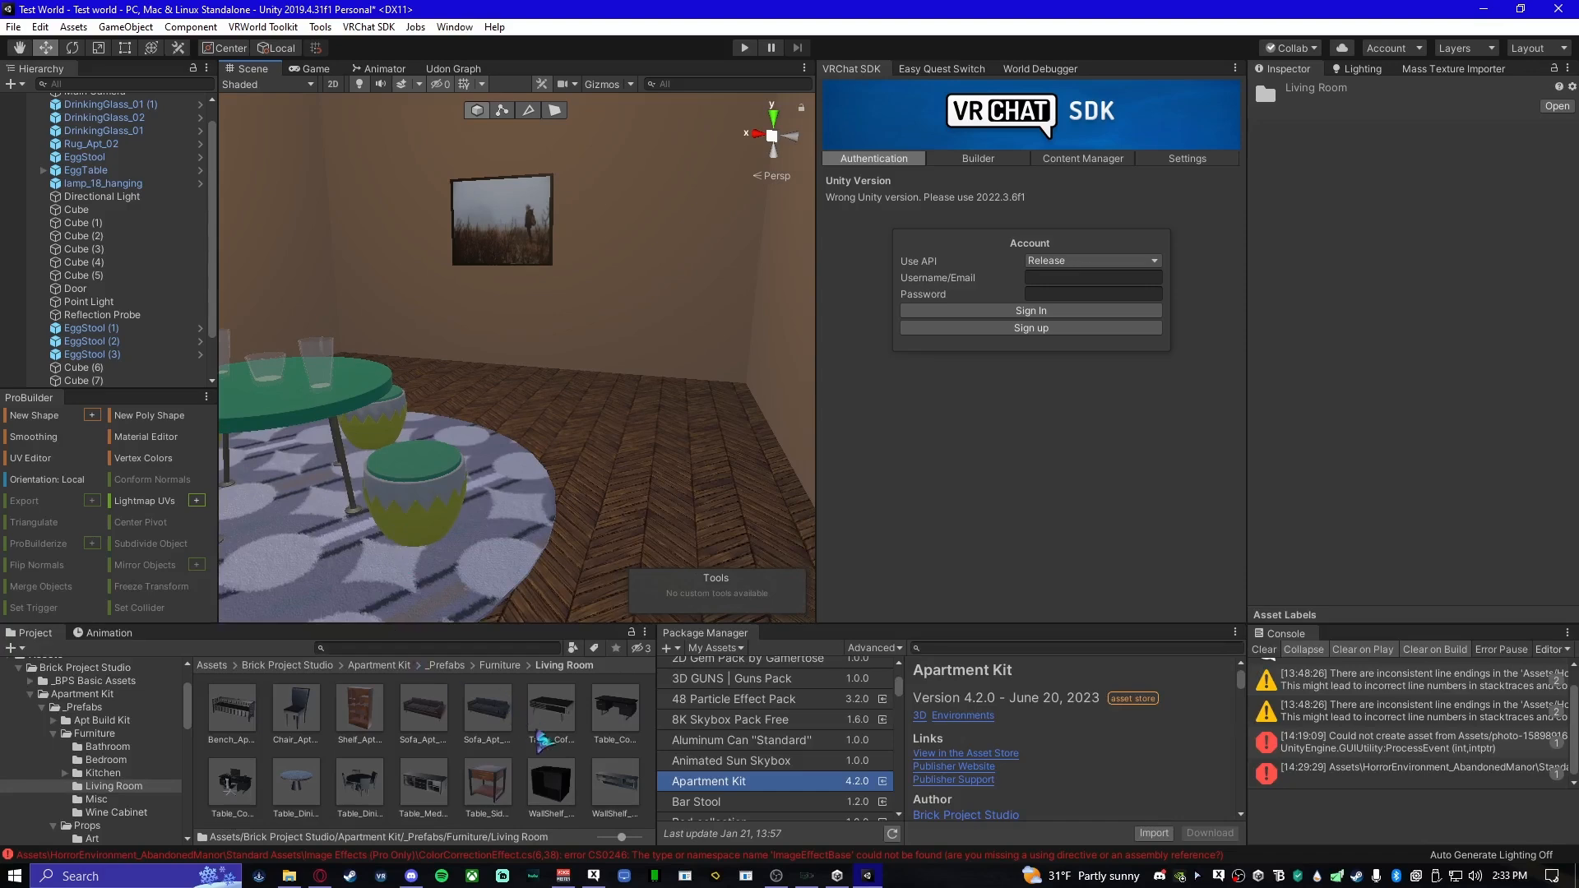
right_drag(473, 485, 498, 506)
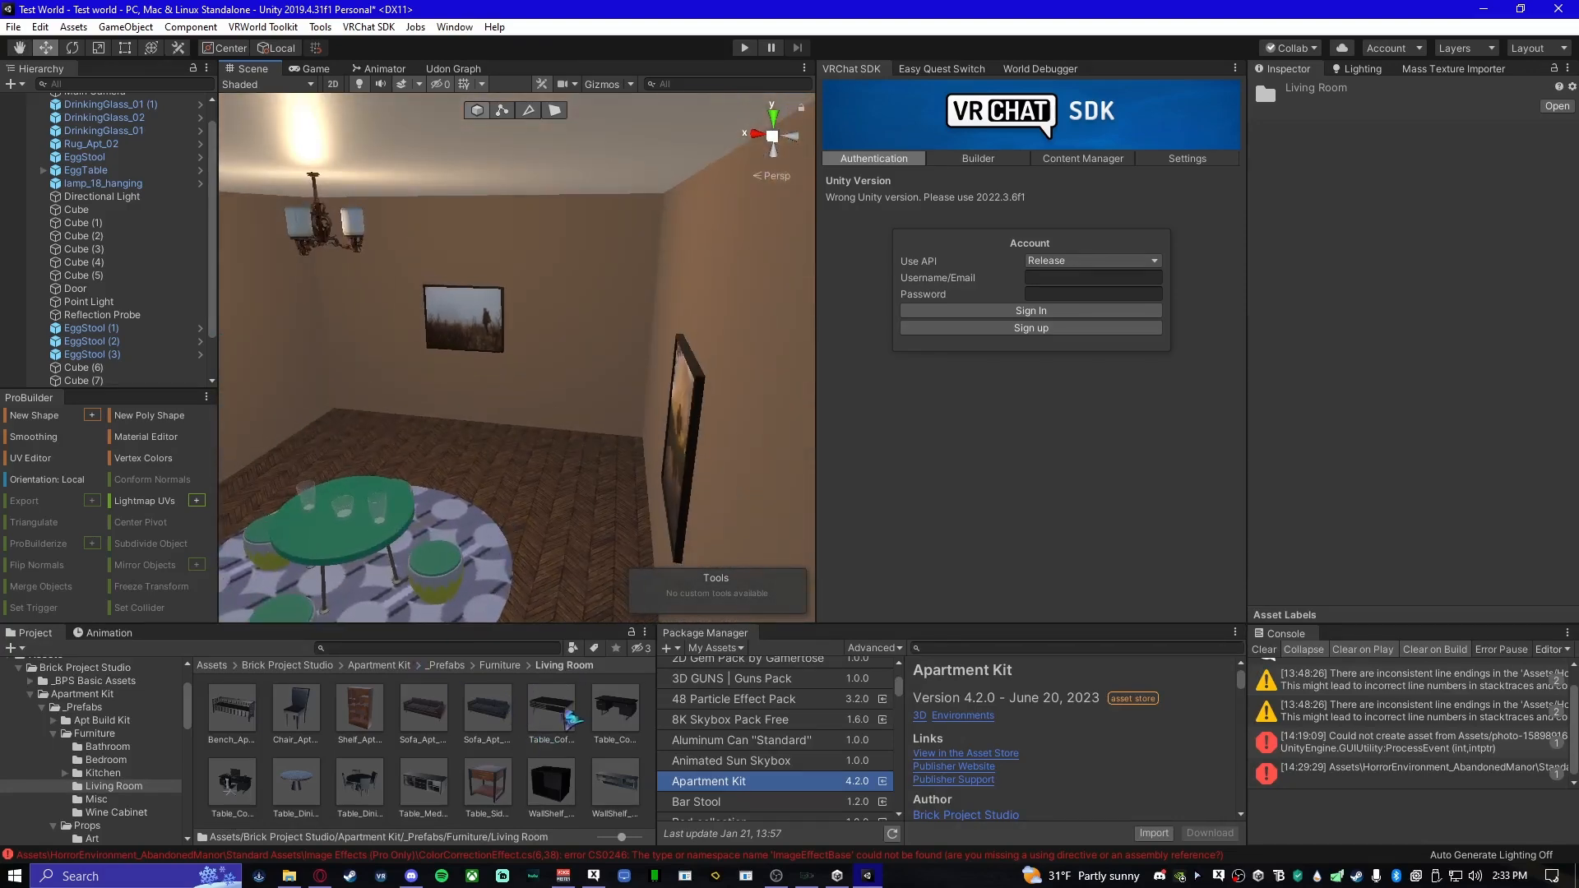
Place a Table_Computer_01 prefab on the floor behind the egg table and rotate it to -90 degrees about Y
drag(615, 712, 451, 485)
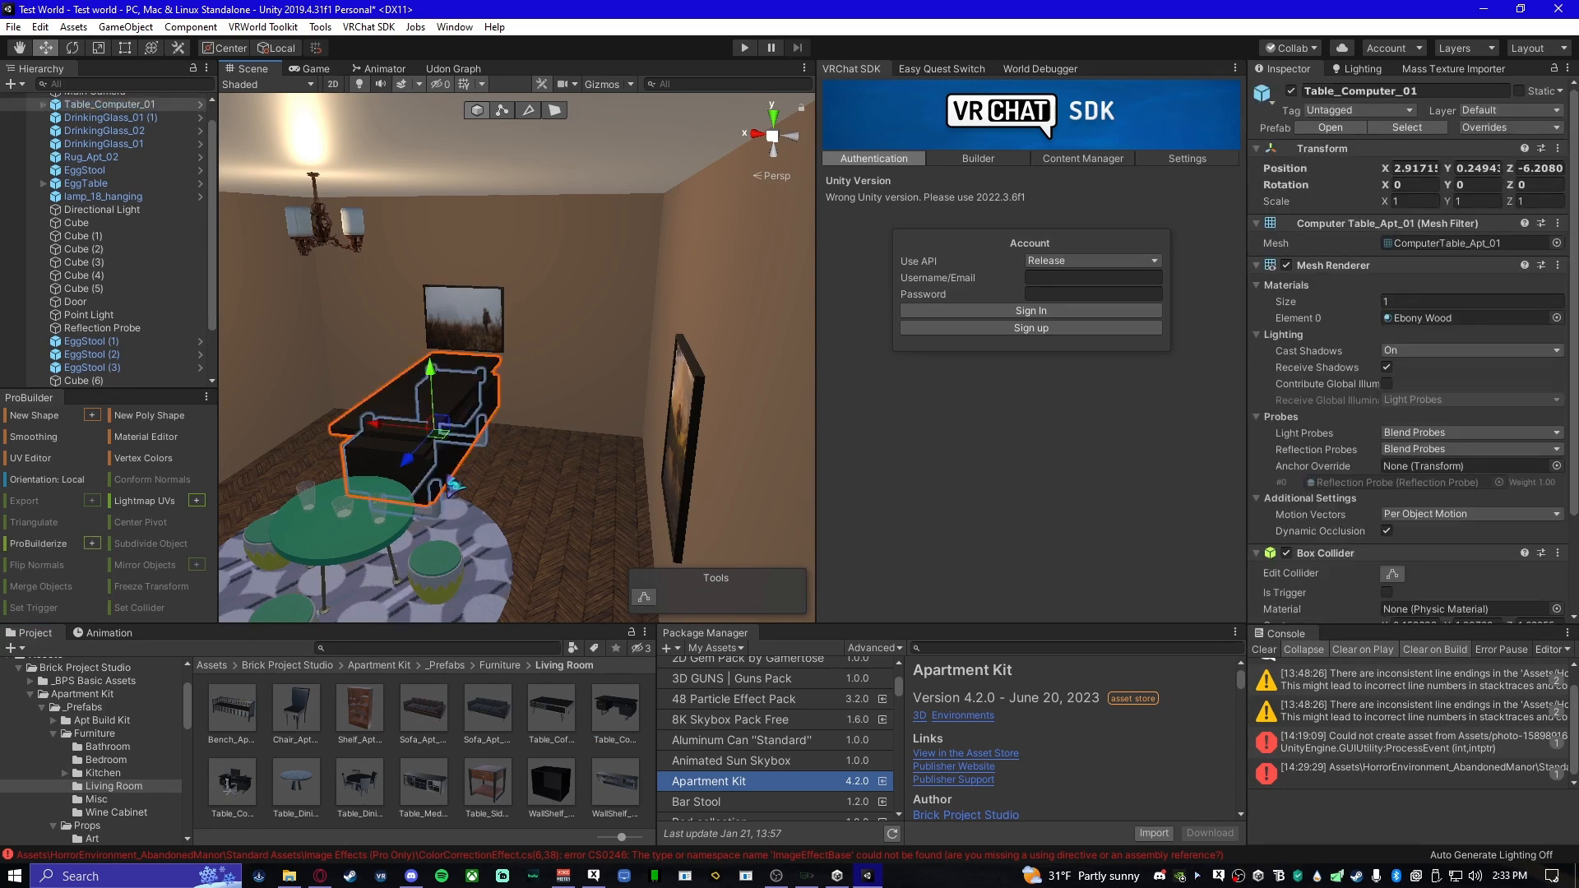
key(e)
key(w)
right_drag(305, 358, 276, 448)
drag(403, 573, 451, 510)
right_drag(444, 502, 556, 482)
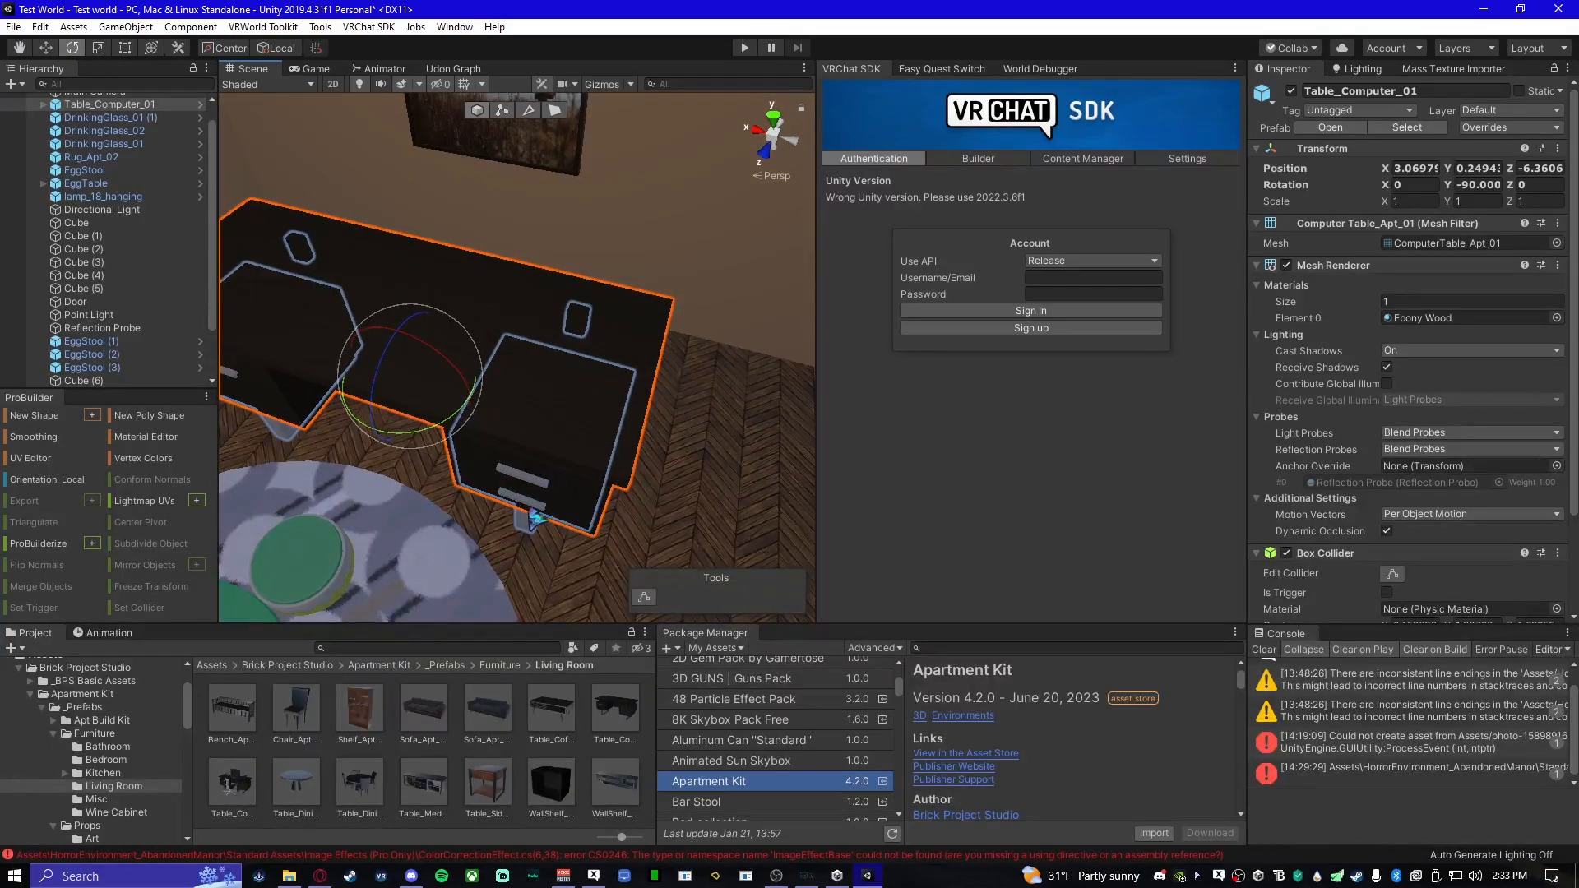
Scale the computer table down to about 0.67 in Z and 0.57 in Y
click(47, 48)
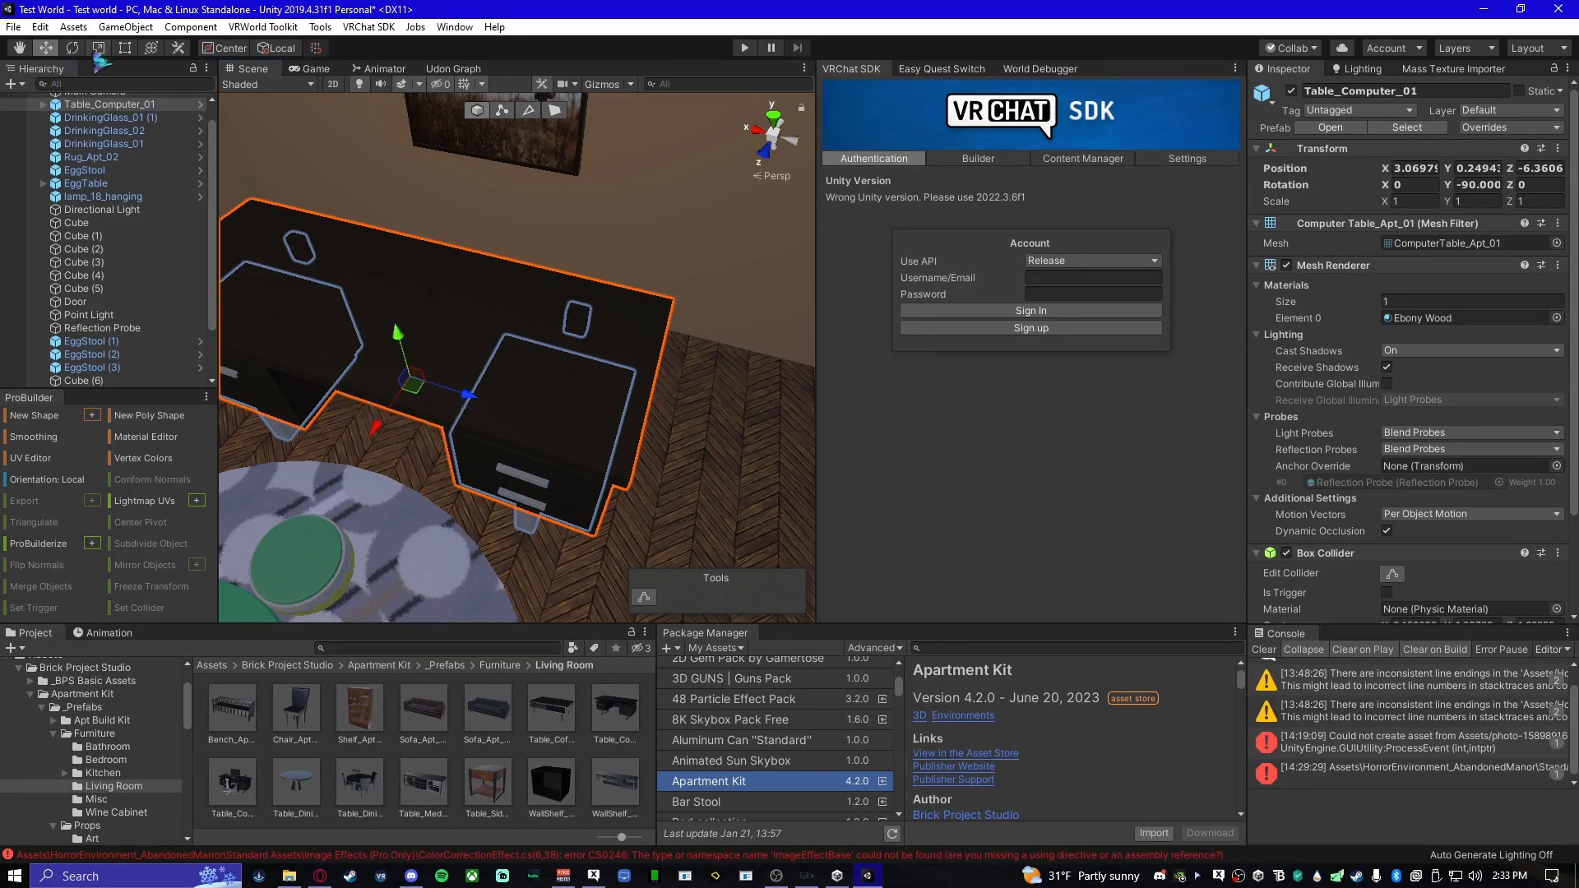
click(73, 47)
right_drag(325, 312, 291, 308)
click(99, 49)
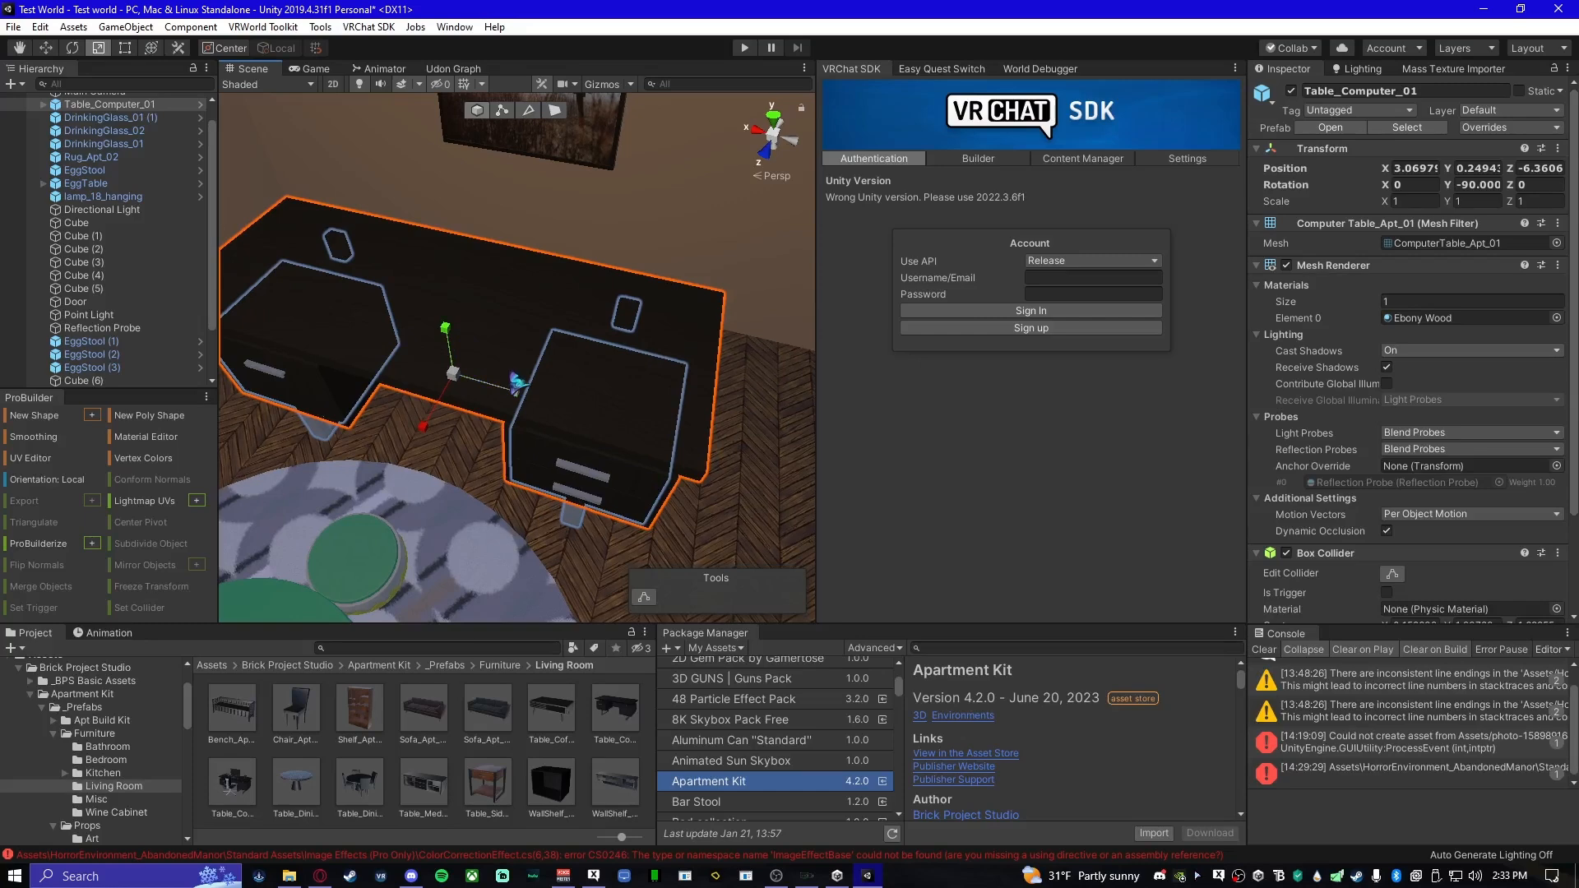
drag(535, 401, 514, 401)
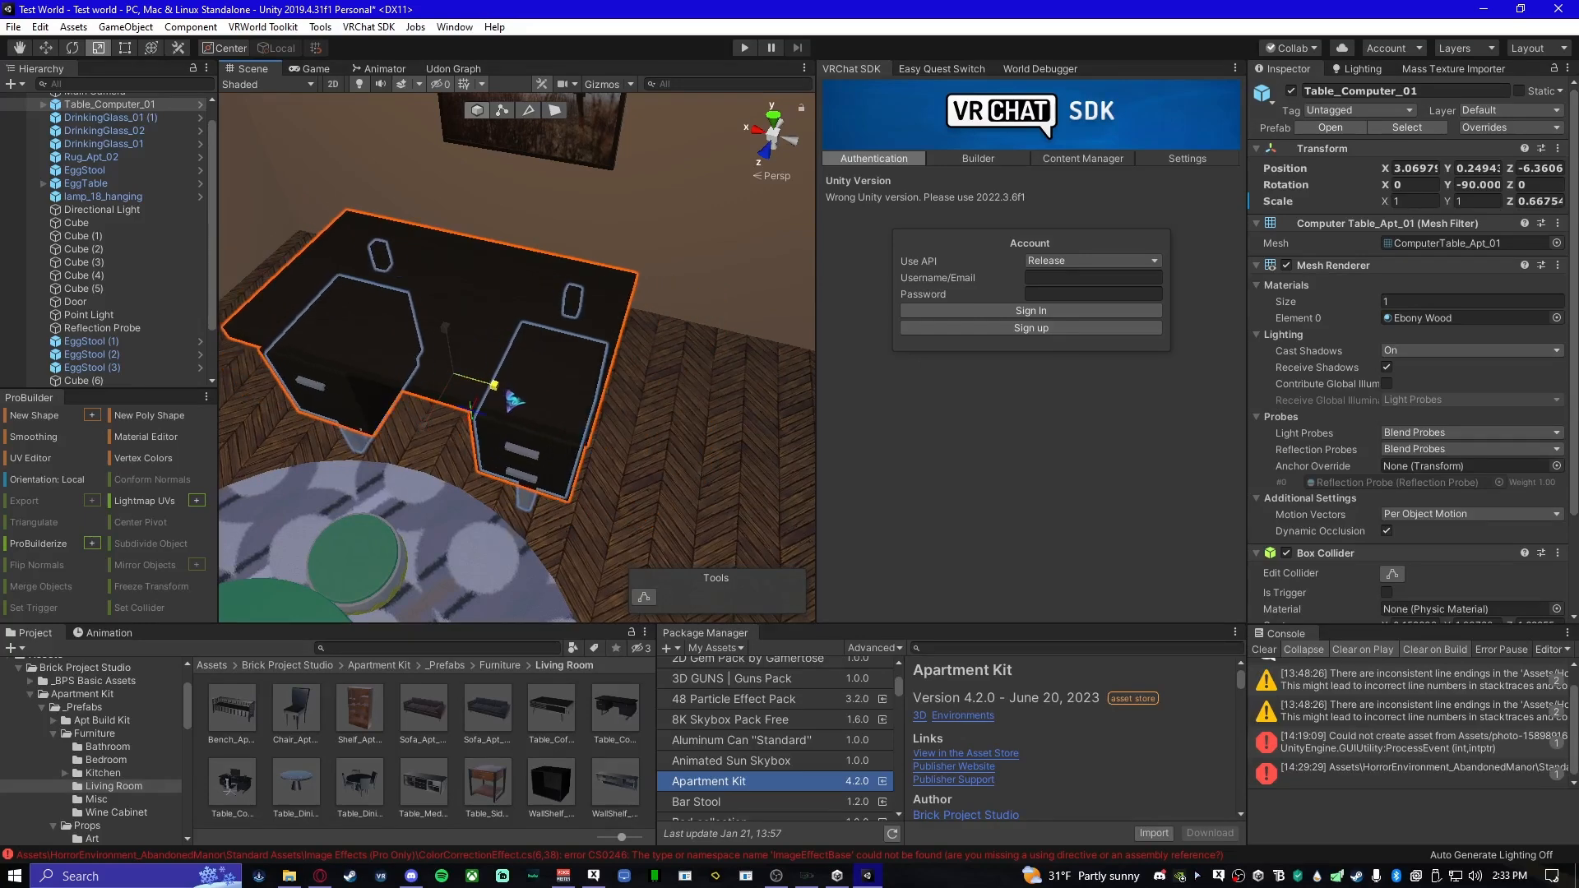
drag(442, 338, 449, 355)
right_drag(449, 354, 446, 331)
Rescale the computer table to about 0.63 in X and 0.69 in Y, and set its height to about Y 0.447
key(q)
key(f)
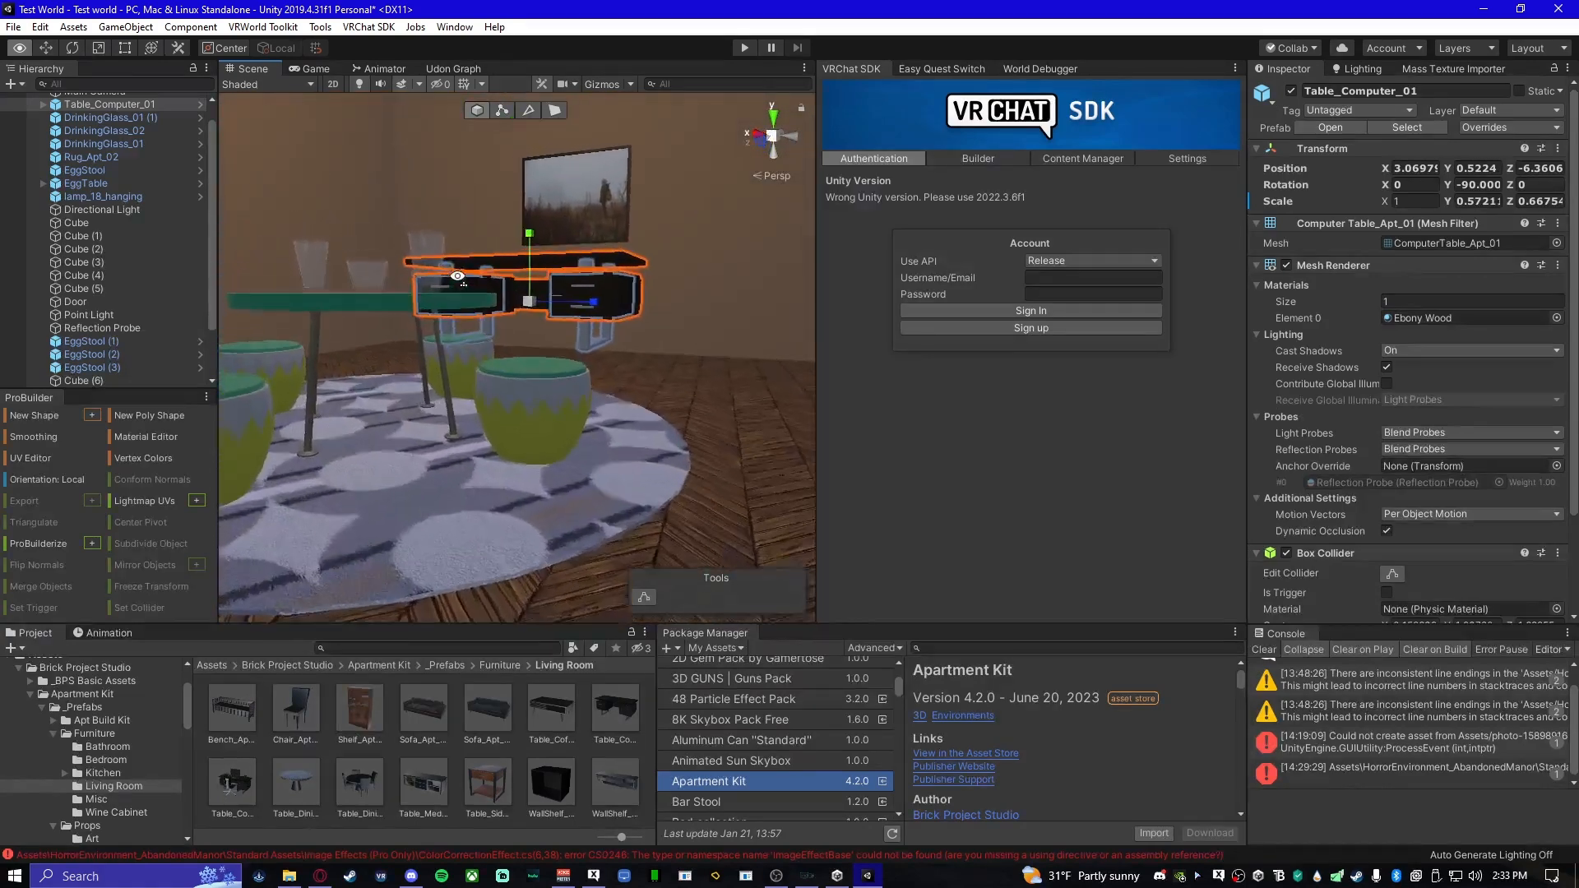
drag(505, 237, 497, 222)
key(d)
mouse_move(485, 302)
right_down()
mouse_move(430, 324)
mouse_move(377, 271)
mouse_move(475, 332)
right_up()
key(w)
key(f)
drag(431, 361, 458, 370)
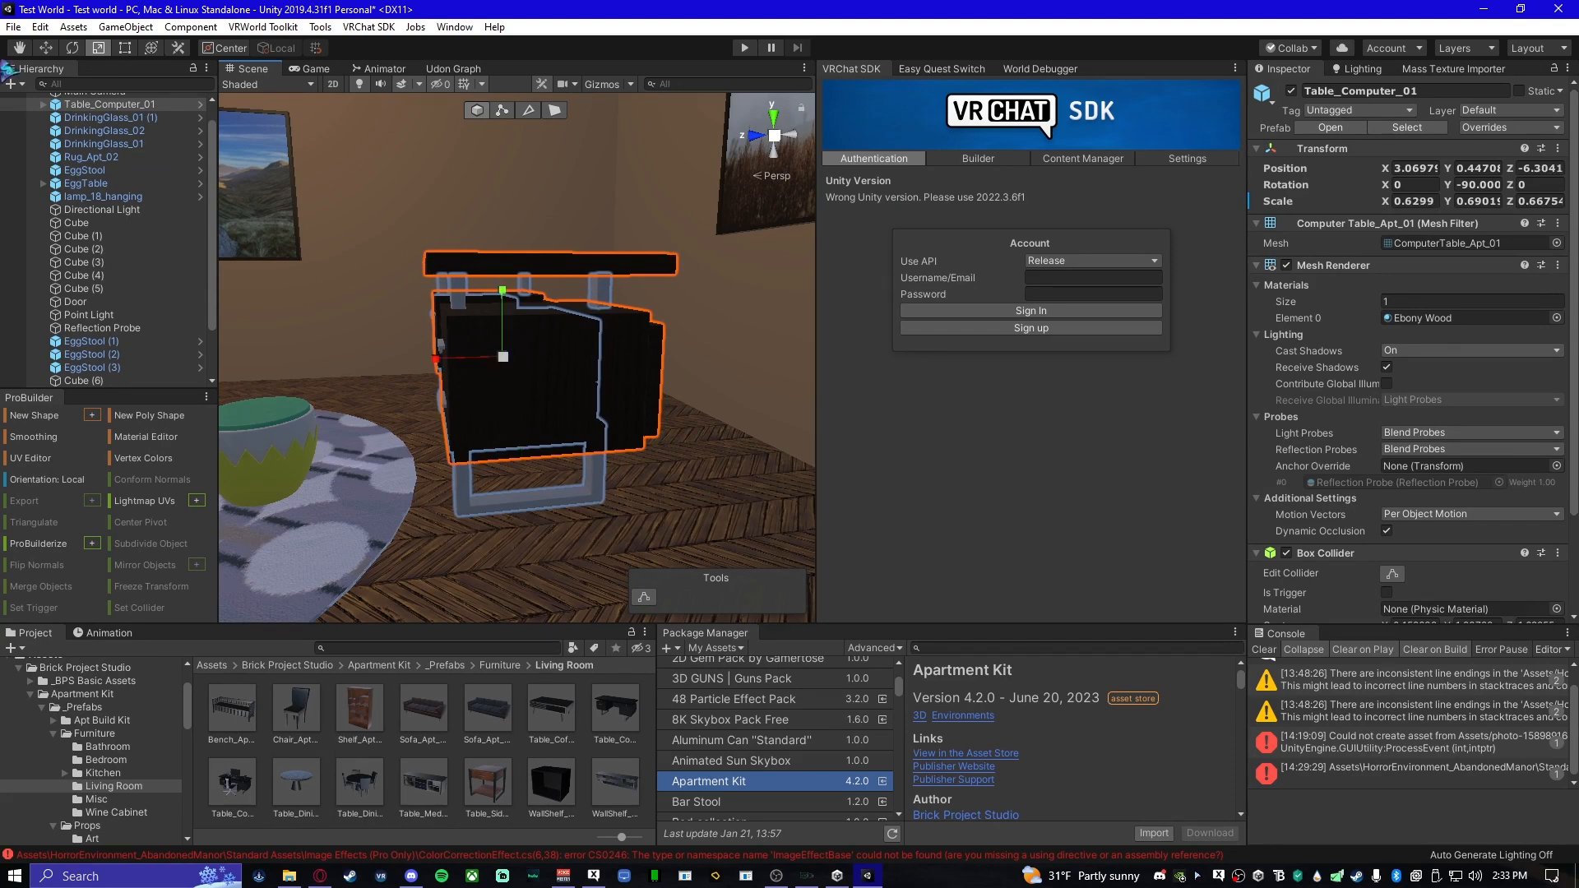
Shift the computer table slightly sideways, parallel to the wall with the field picture
click(536, 362)
key(e)
click(536, 362)
right_drag(536, 362, 546, 457)
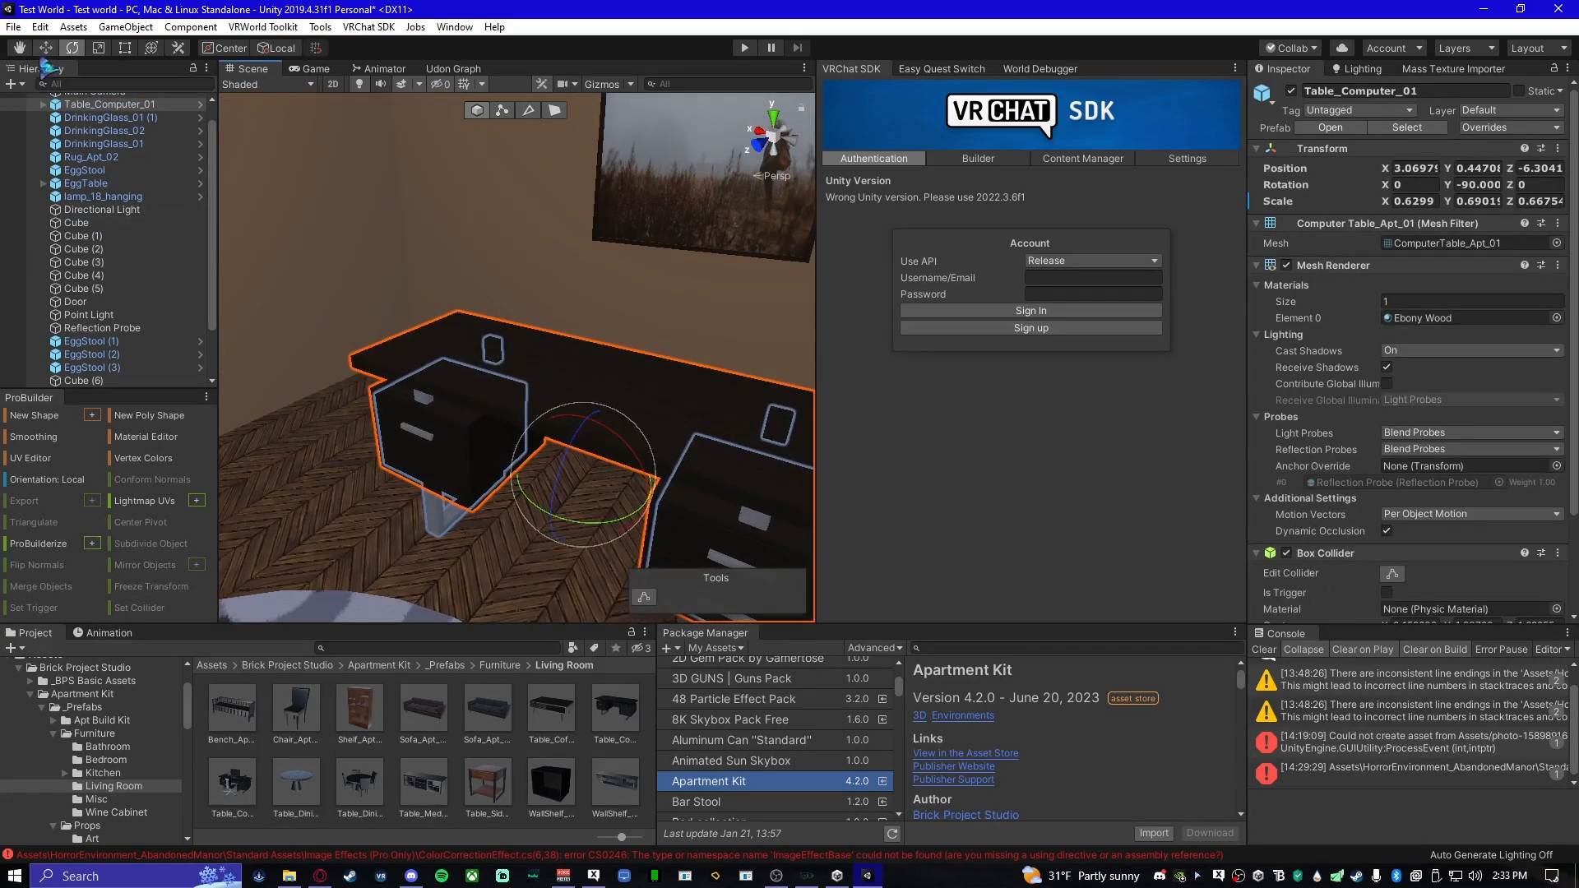
click(44, 51)
right_drag(471, 403, 560, 432)
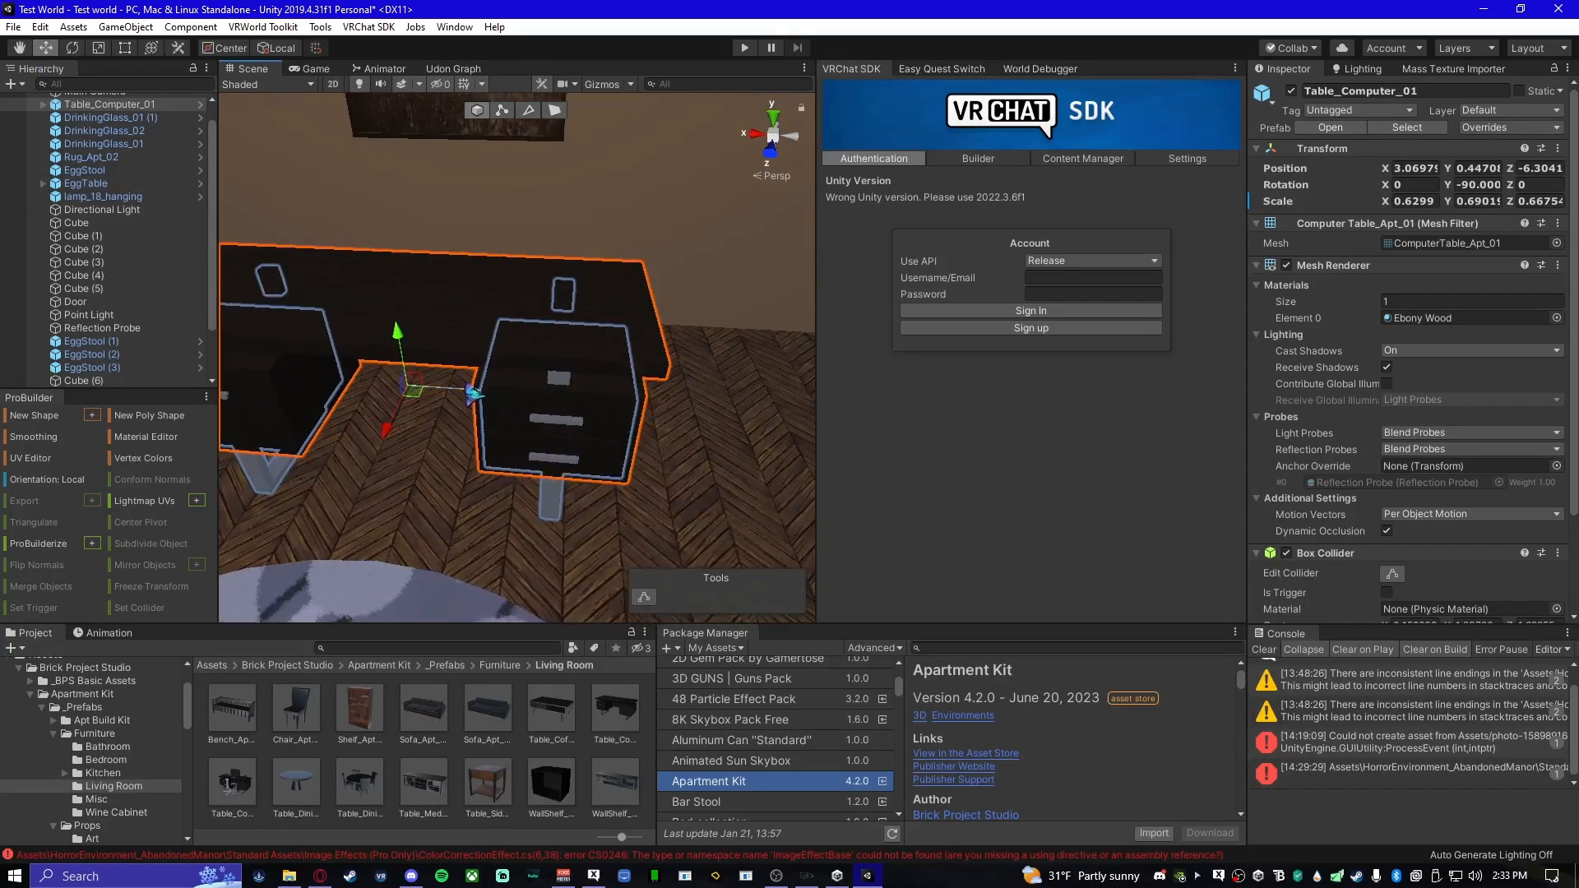
drag(473, 393, 491, 394)
click(449, 359)
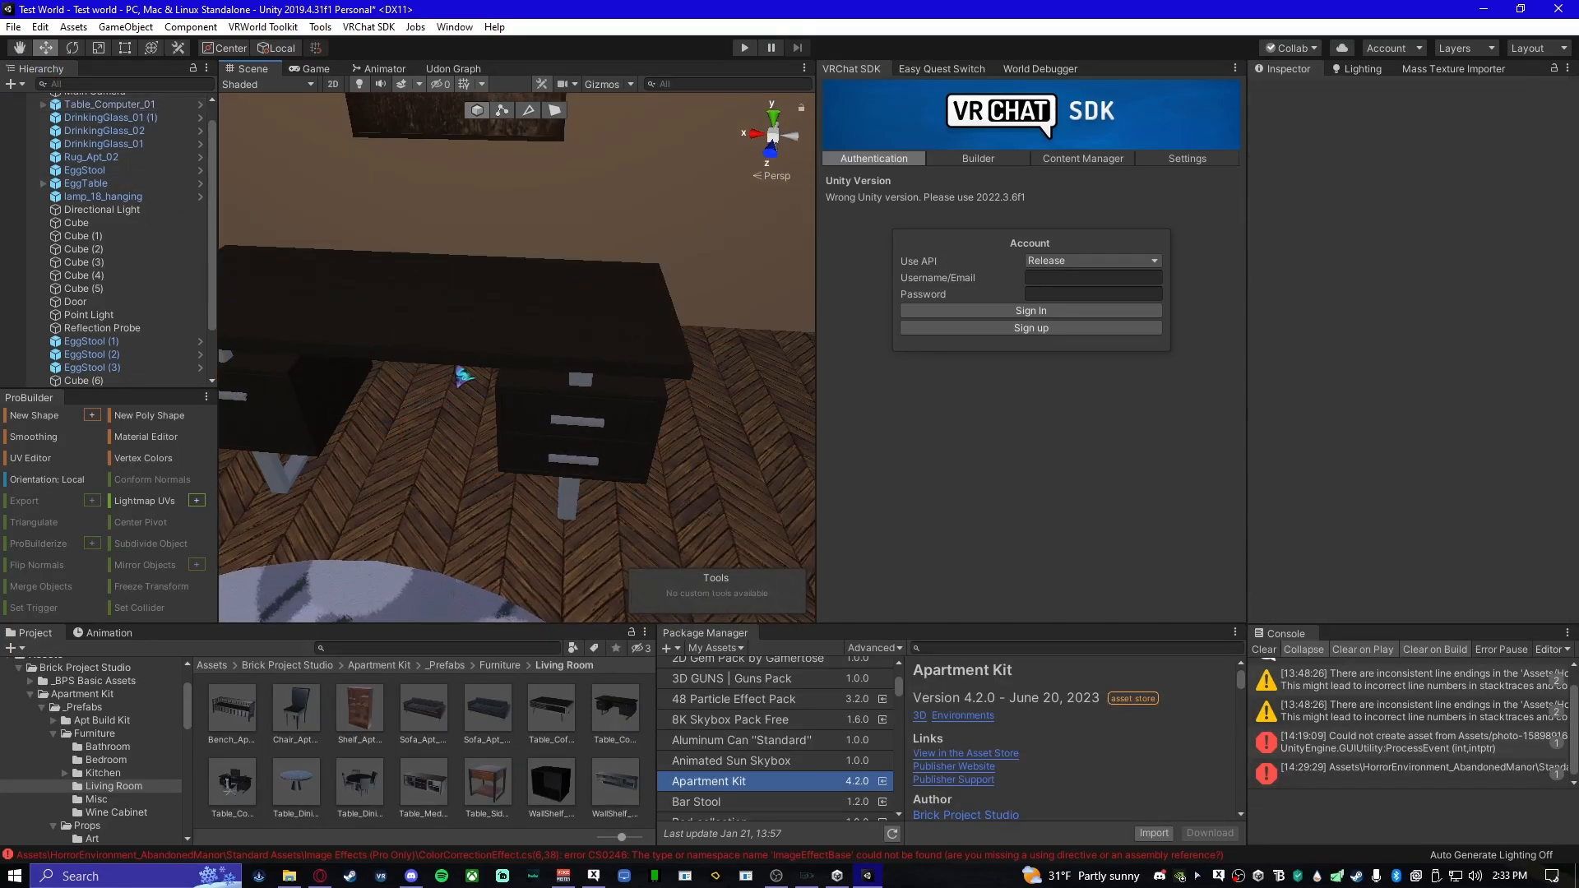
Move the computer table back against the wall and centre it under the field picture, at about X 3.18, Z -7.65
click(474, 327)
drag(411, 430, 471, 359)
right_drag(465, 360, 452, 483)
key(s)
drag(563, 489, 548, 490)
drag(493, 541, 513, 466)
drag(566, 403, 548, 402)
drag(492, 453, 497, 455)
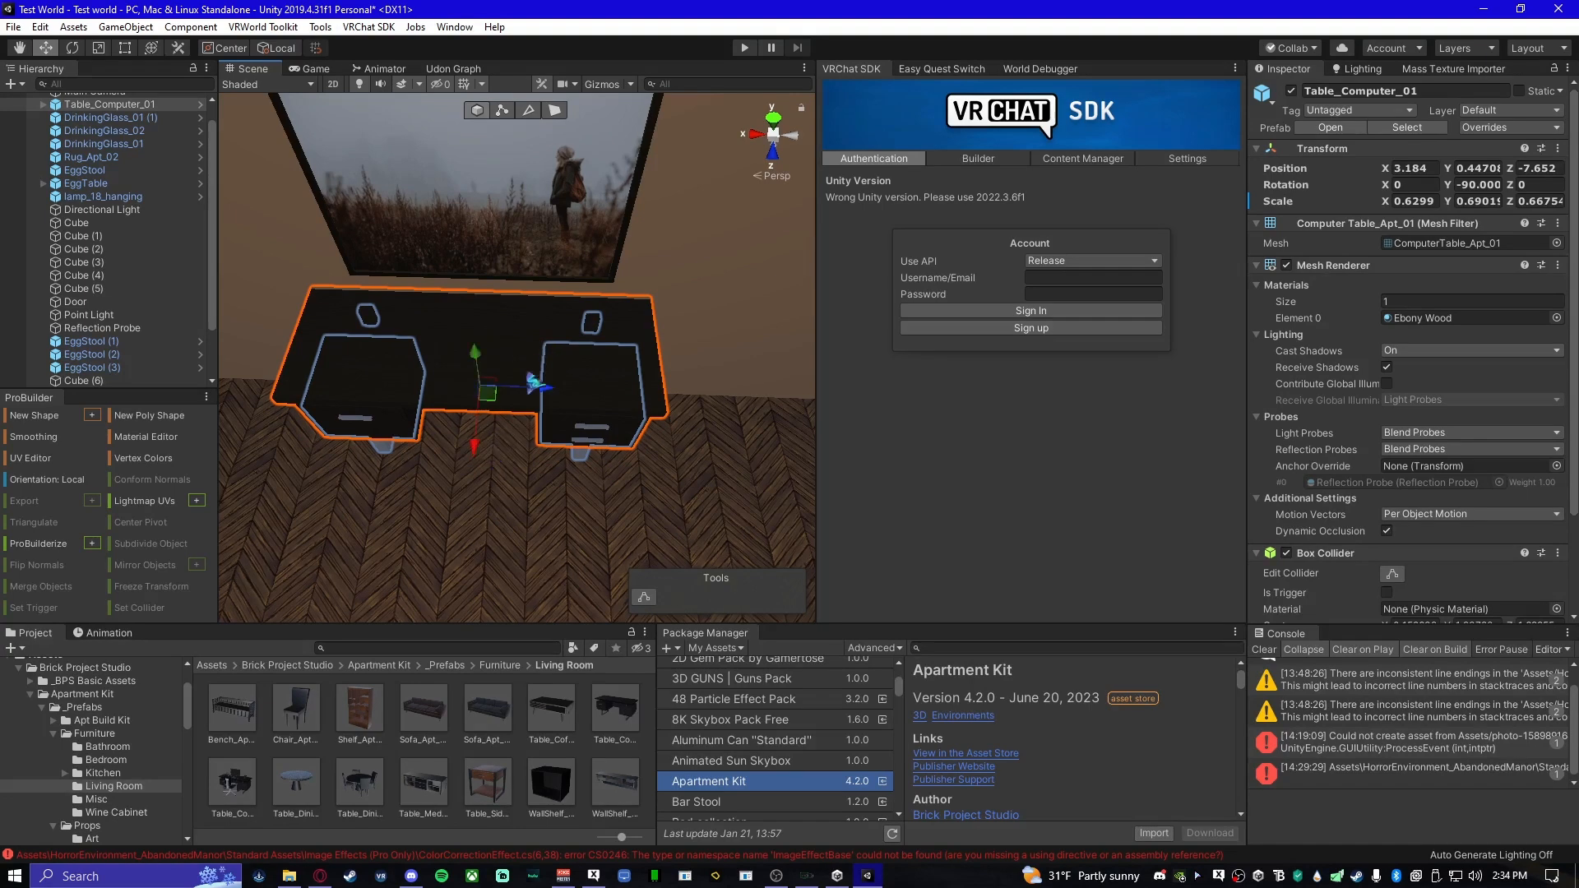
drag(551, 397, 560, 395)
Place a Table_Media_01 under the mountain picture and a second one along the opposite wall, both facing the room
right_drag(531, 467, 466, 329)
key(s)
key(e)
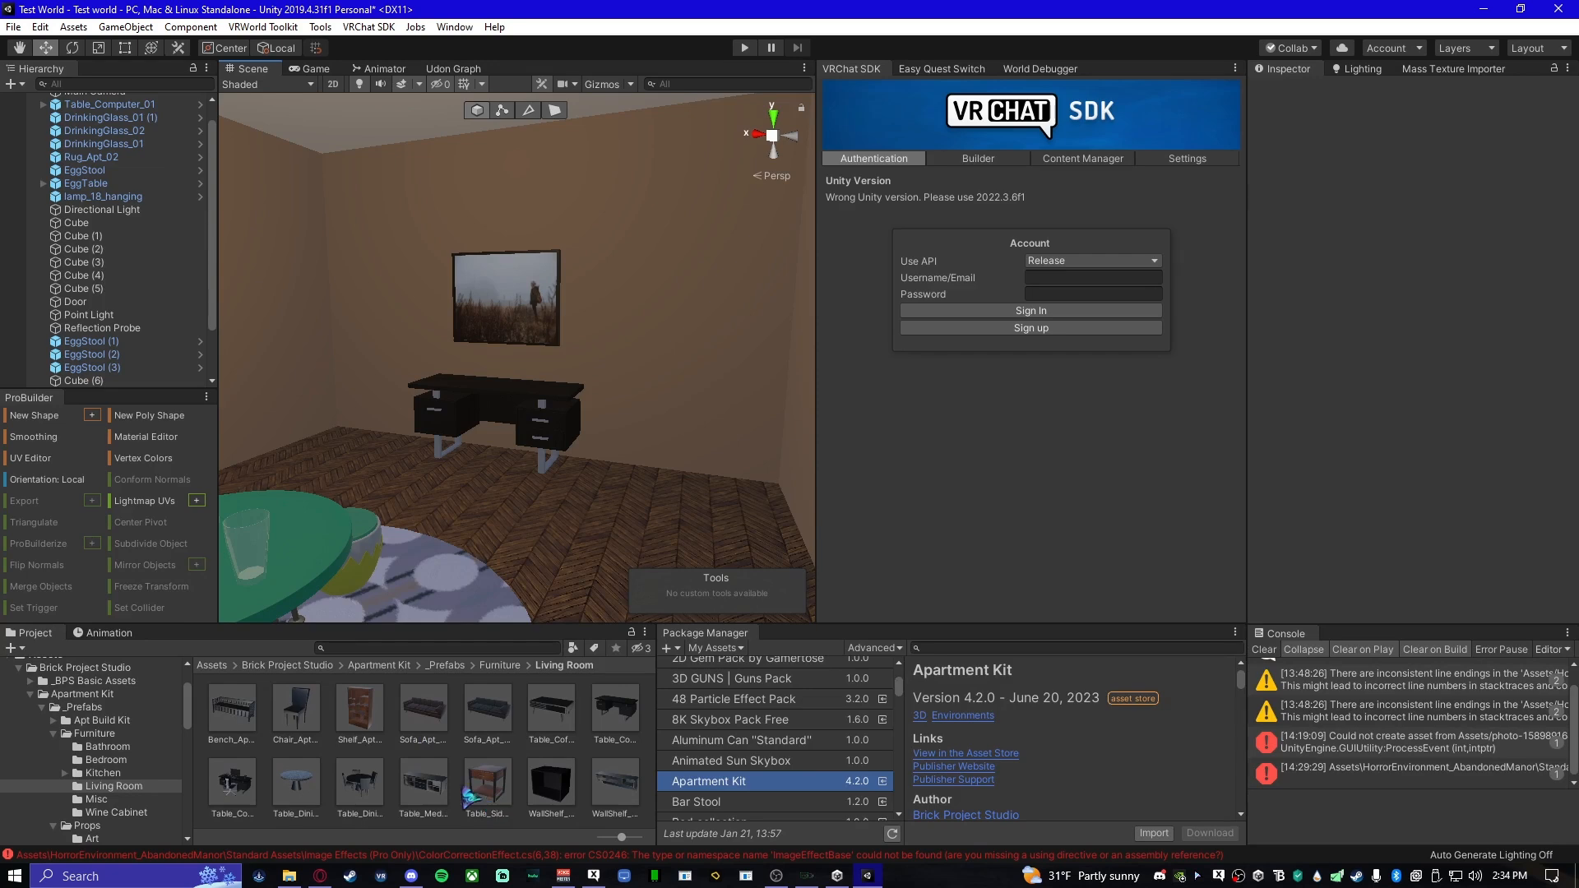
key(s)
right_drag(471, 519, 361, 526)
drag(424, 788, 402, 549)
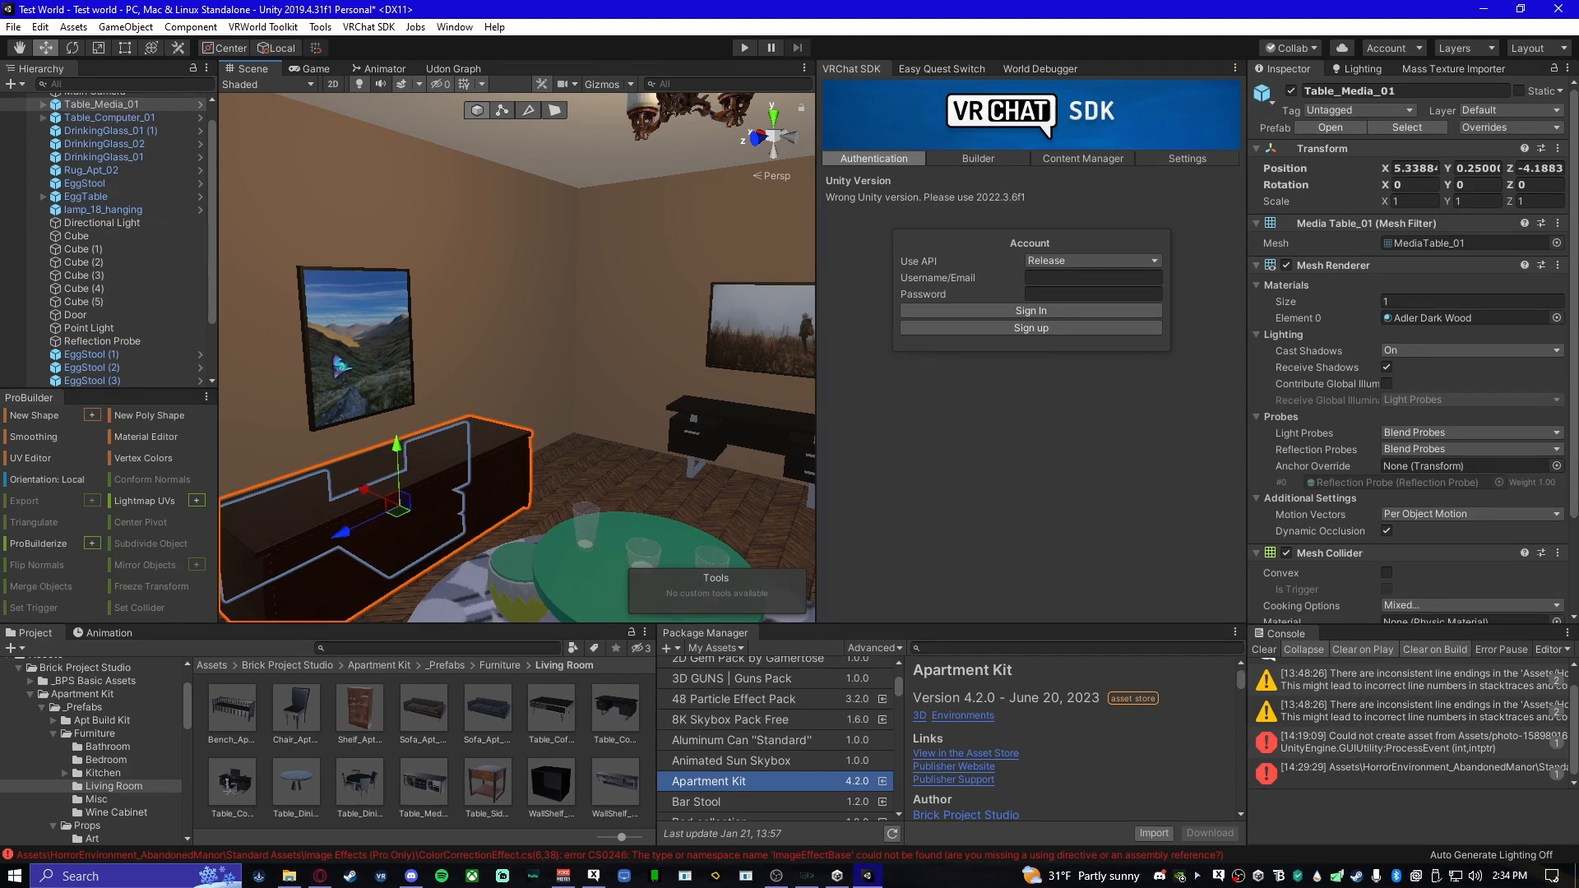
click(73, 49)
drag(377, 573, 822, 530)
right_drag(445, 514, 569, 517)
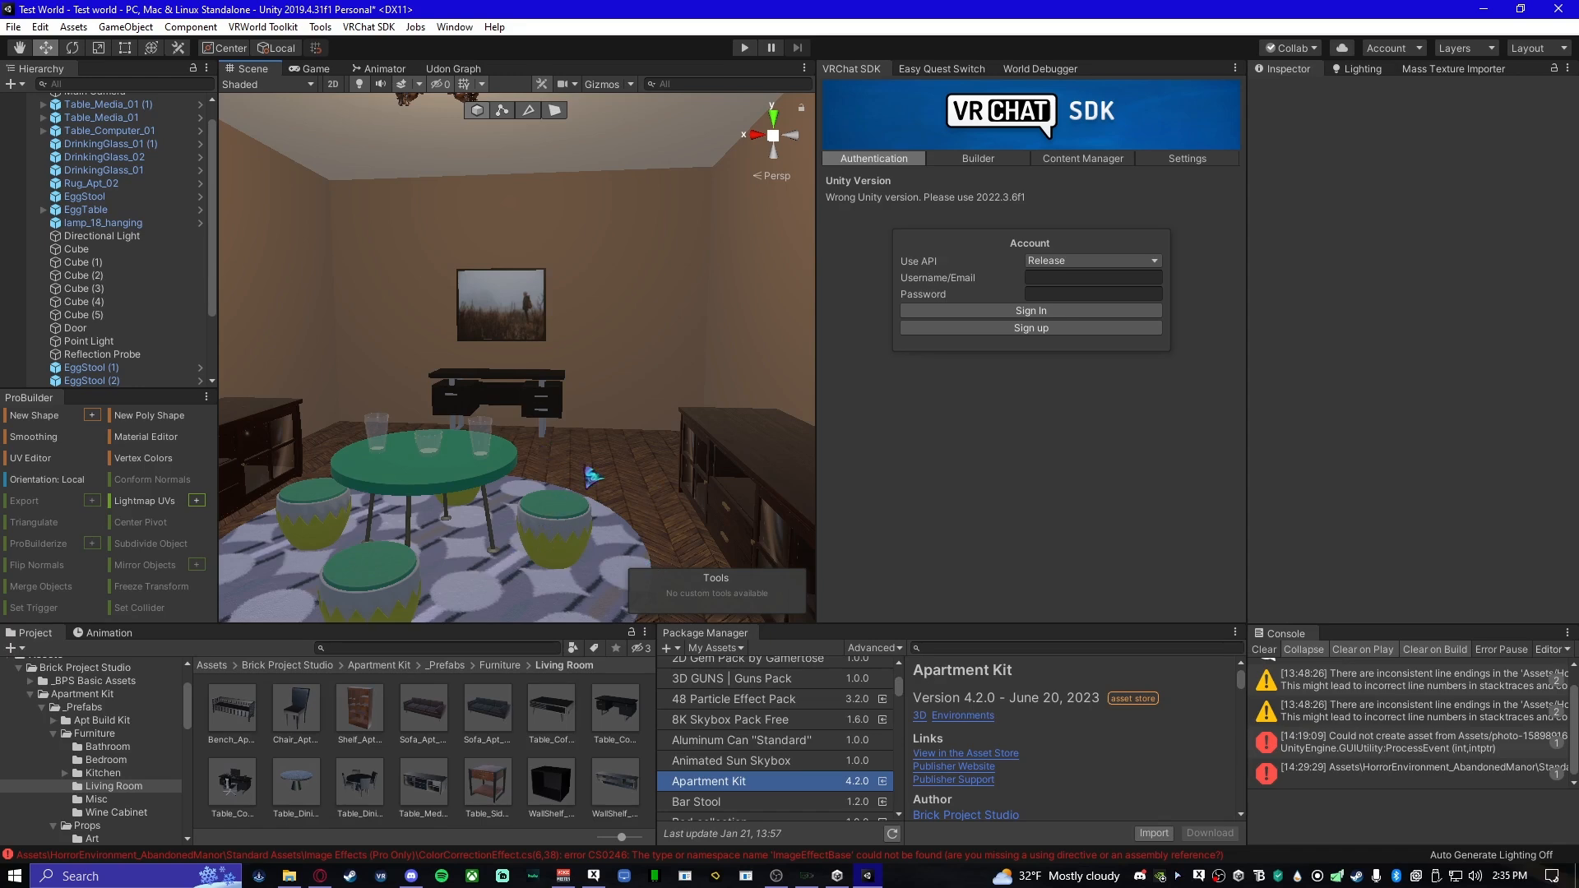
Load more entries of the My Assets package list and select the Sci-Fi Styled Modular Pack
mouse_move(586, 468)
right_down()
mouse_move(406, 470)
mouse_move(582, 474)
right_up()
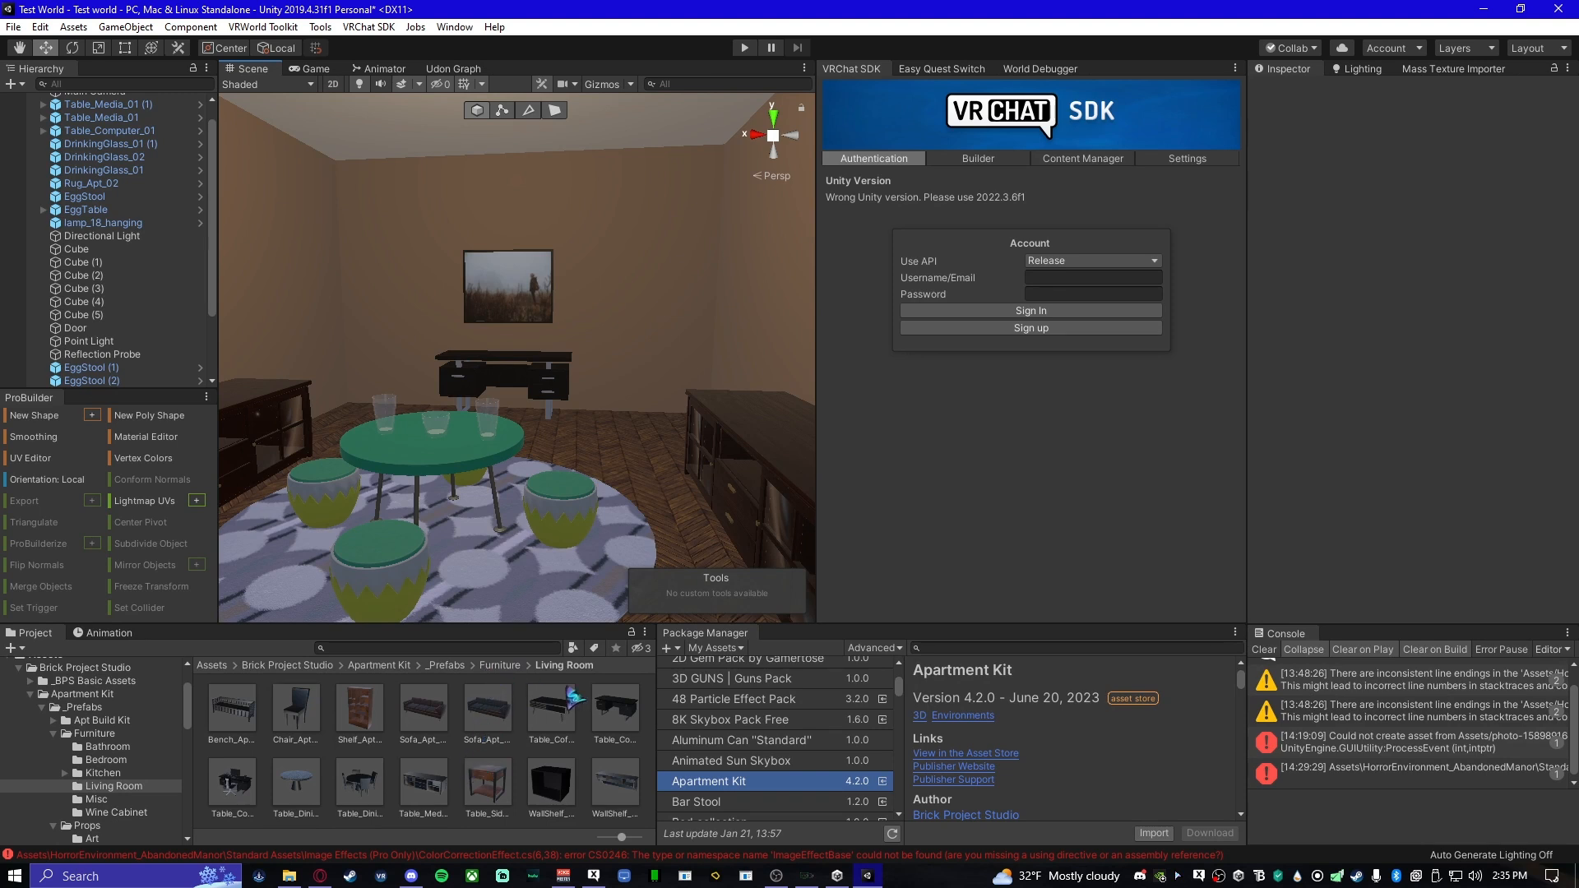
scroll(818, 785, down, 10)
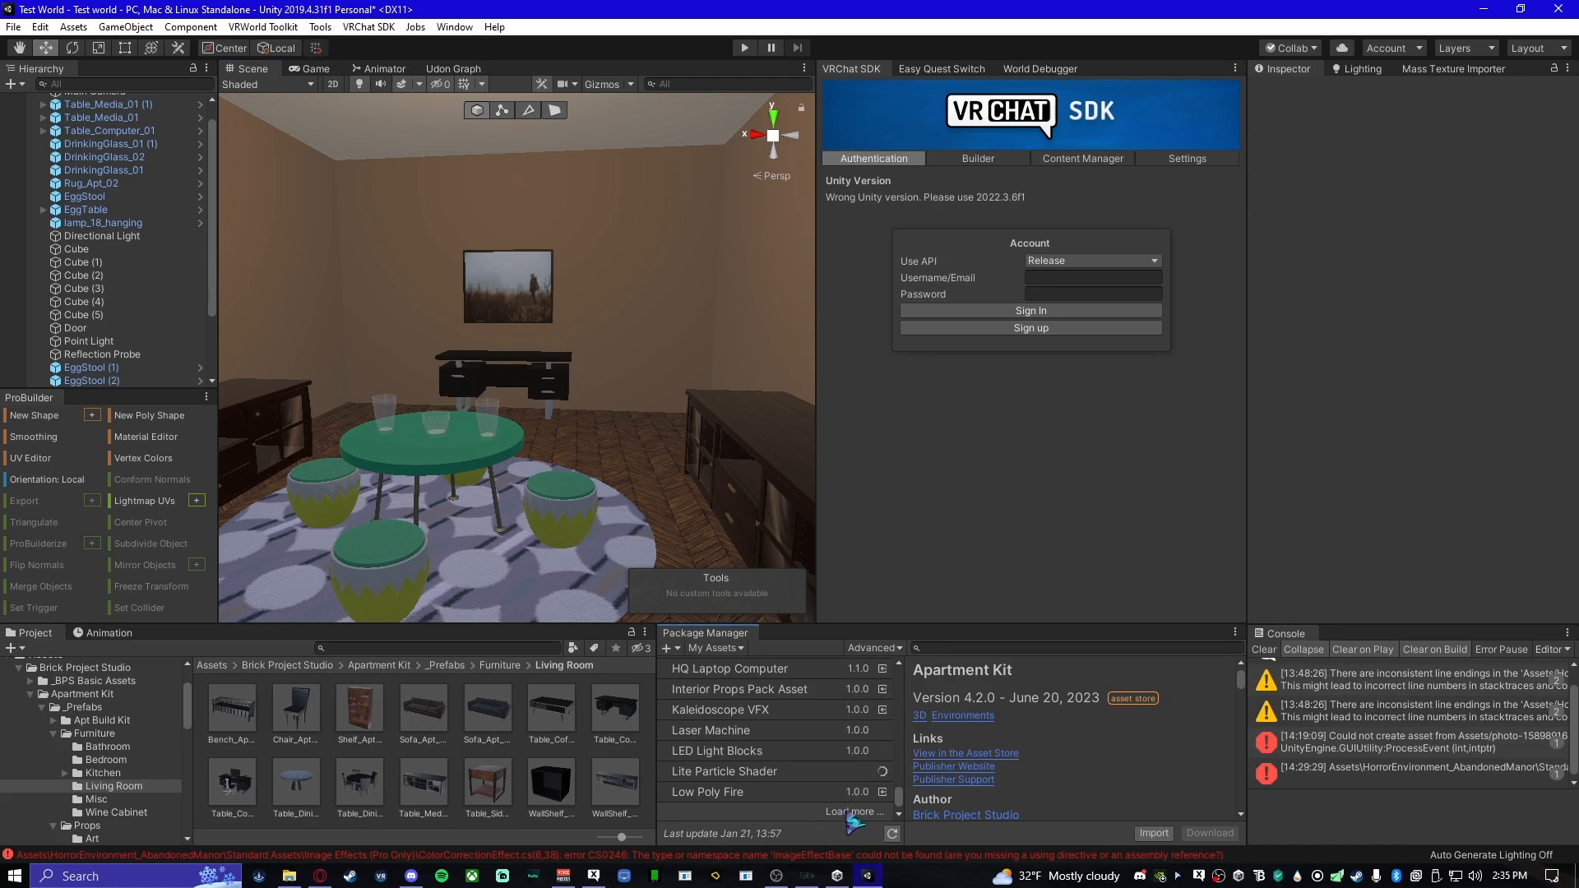
click(855, 813)
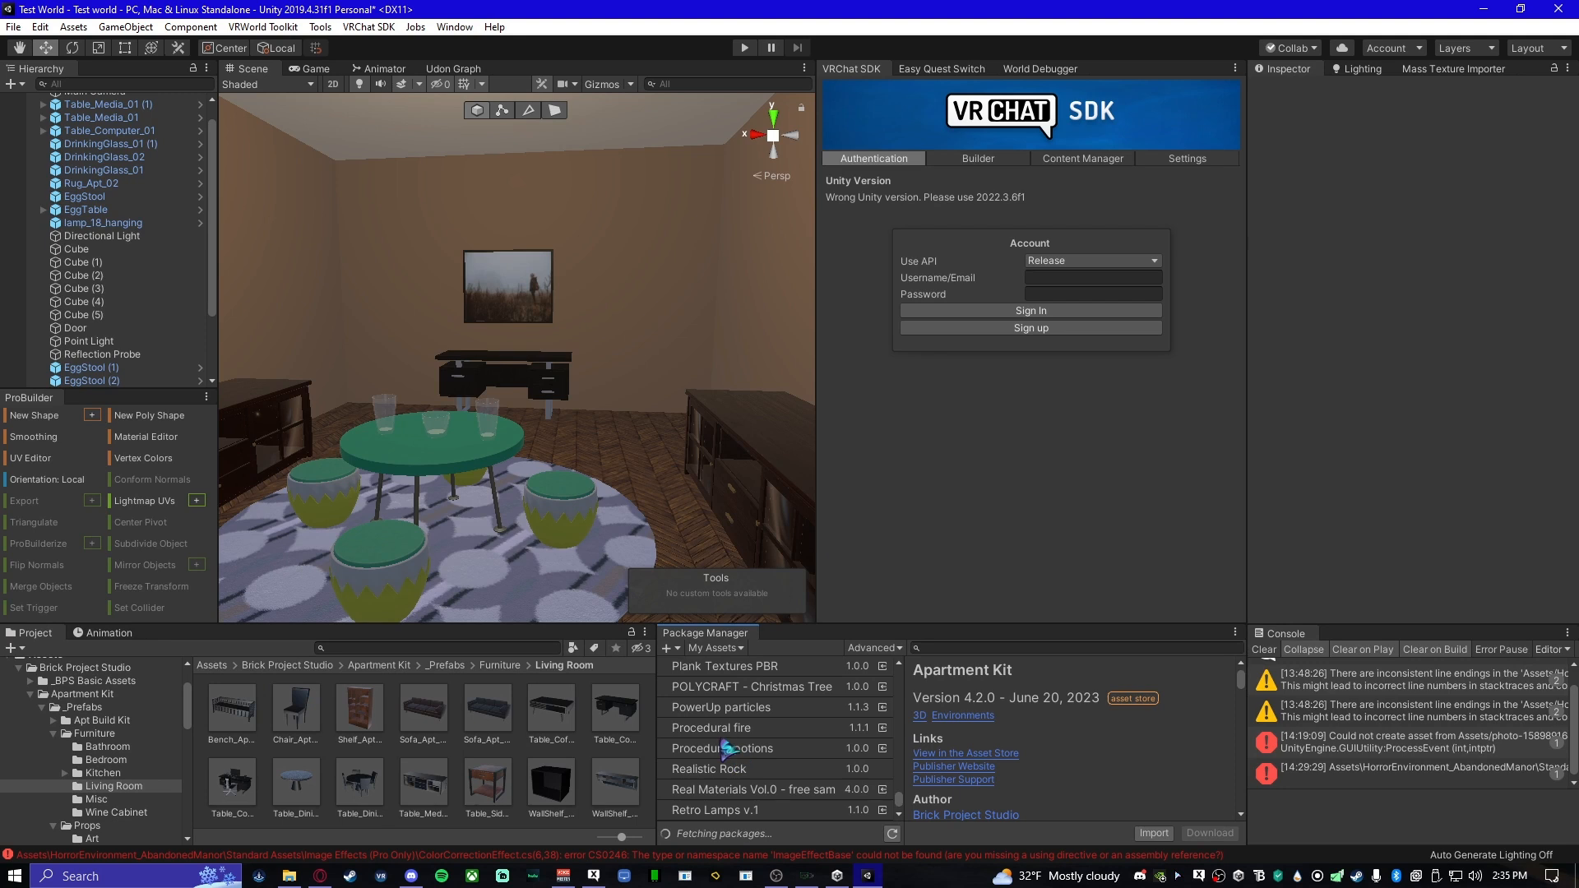
scroll(727, 749, down, 10)
click(855, 812)
click(683, 771)
scroll(715, 765, up, 2)
scroll(718, 760, up, 1)
scroll(718, 759, up, 2)
scroll(723, 752, up, 1)
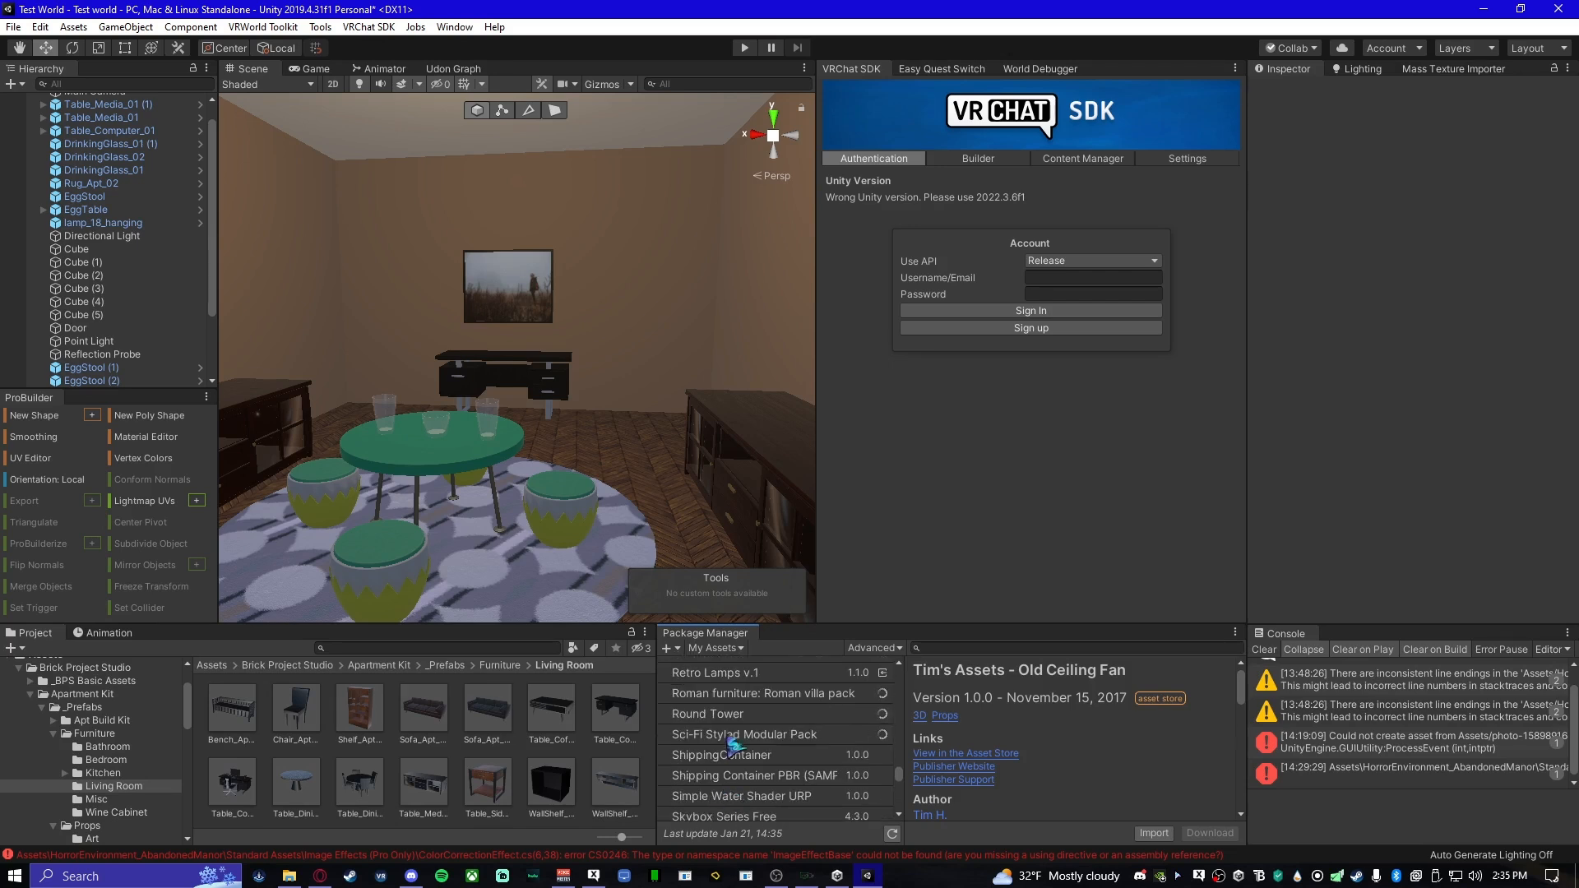
click(777, 737)
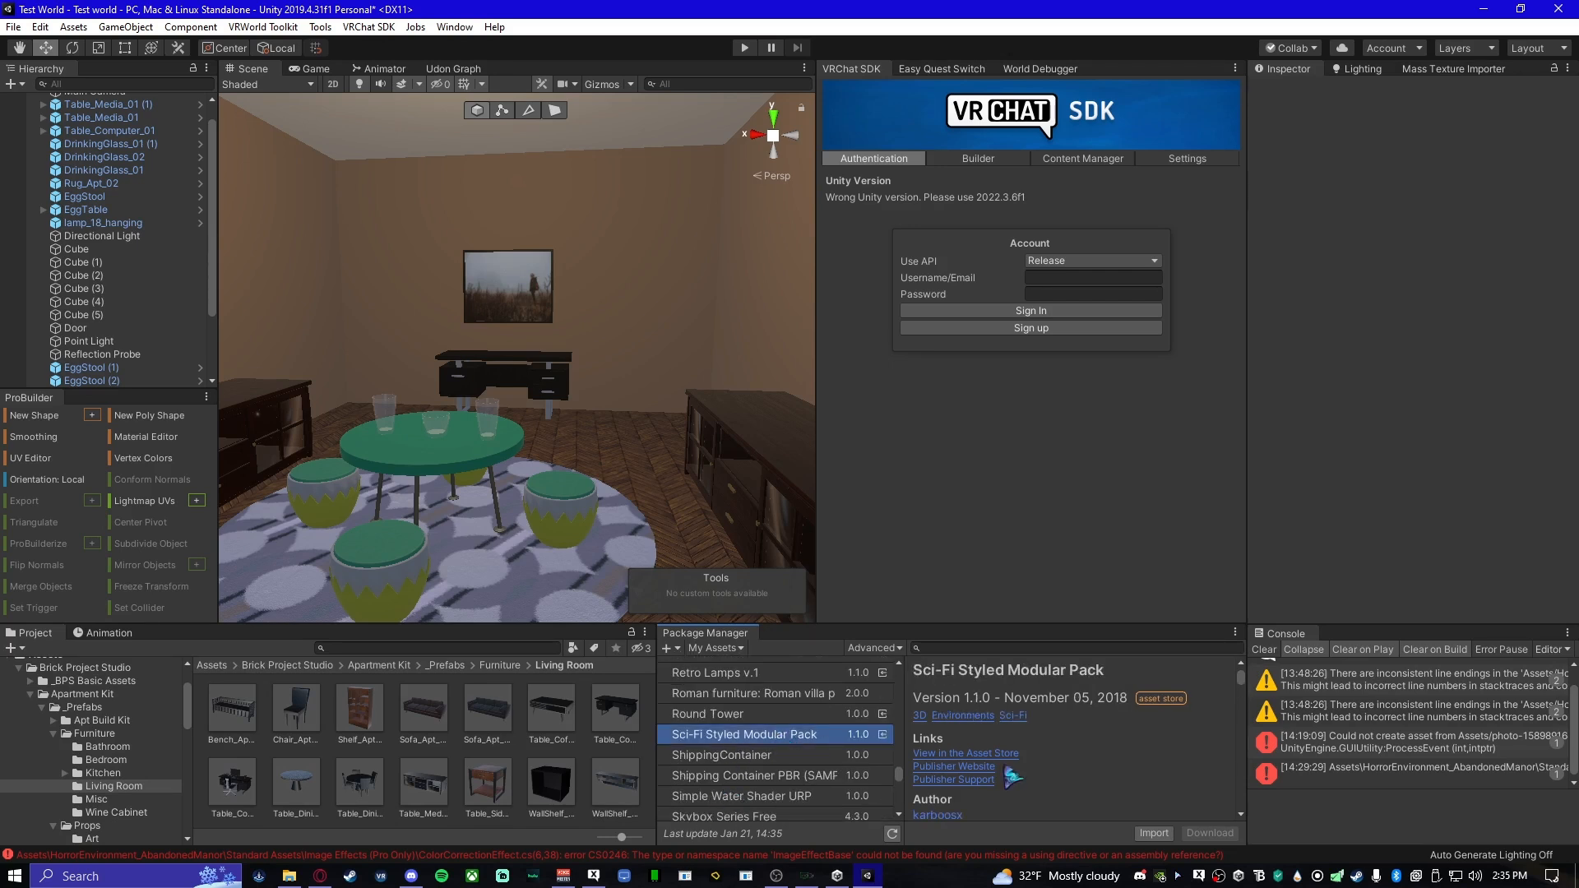
Look through the preview images of the Sci-Fi Styled Modular Pack
scroll(1012, 775, down, 5)
scroll(1012, 775, down, 3)
scroll(1014, 773, down, 3)
scroll(1013, 773, down, 3)
scroll(1014, 775, up, 5)
scroll(1013, 773, up, 2)
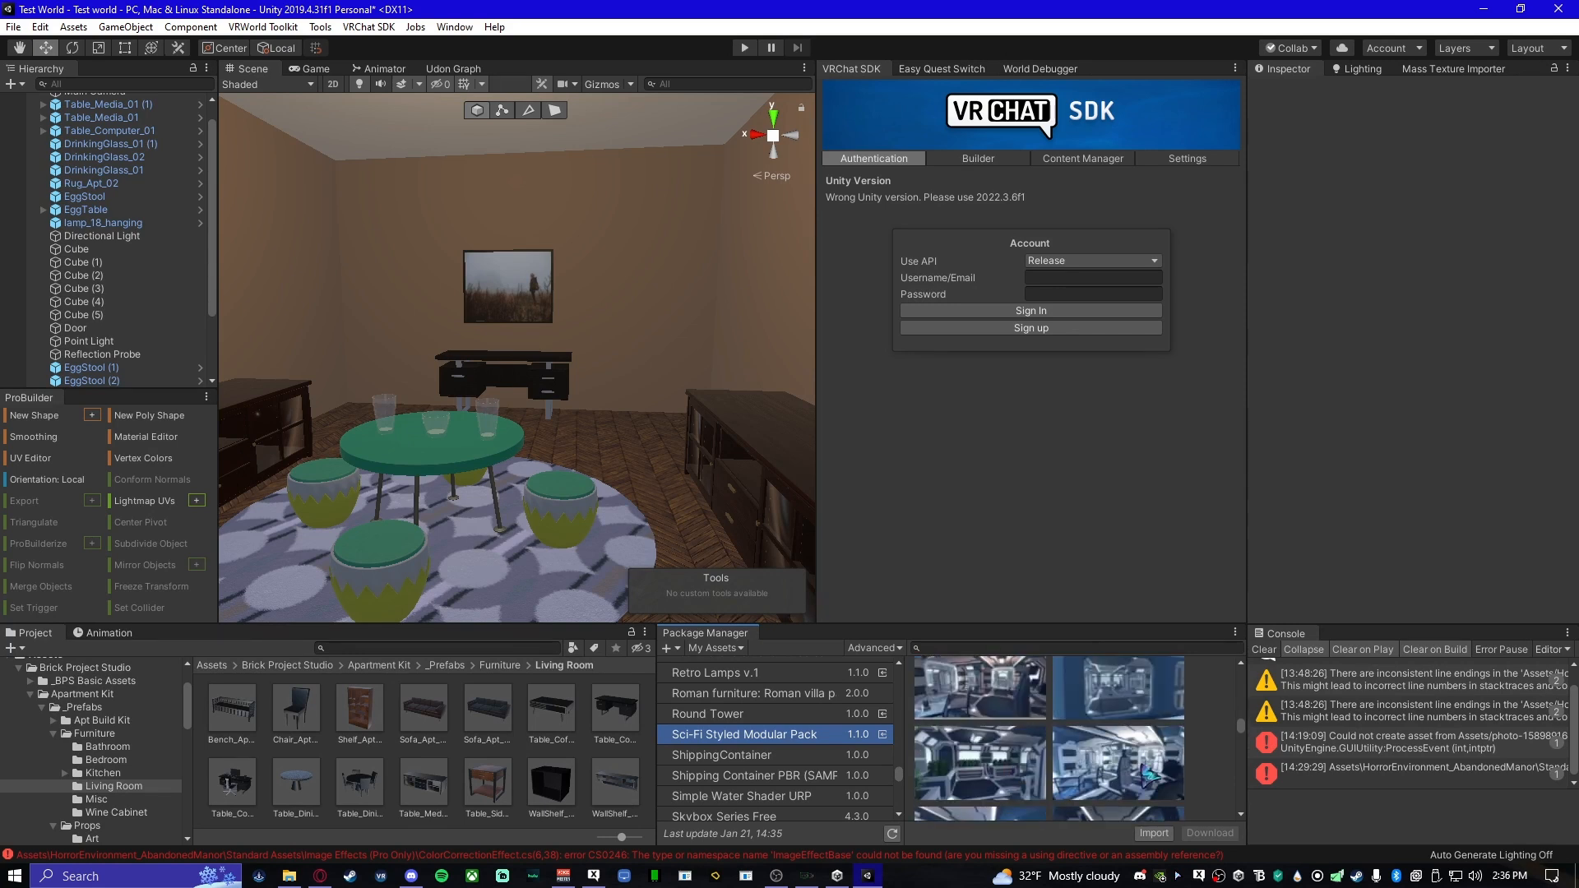
scroll(1007, 773, up, 3)
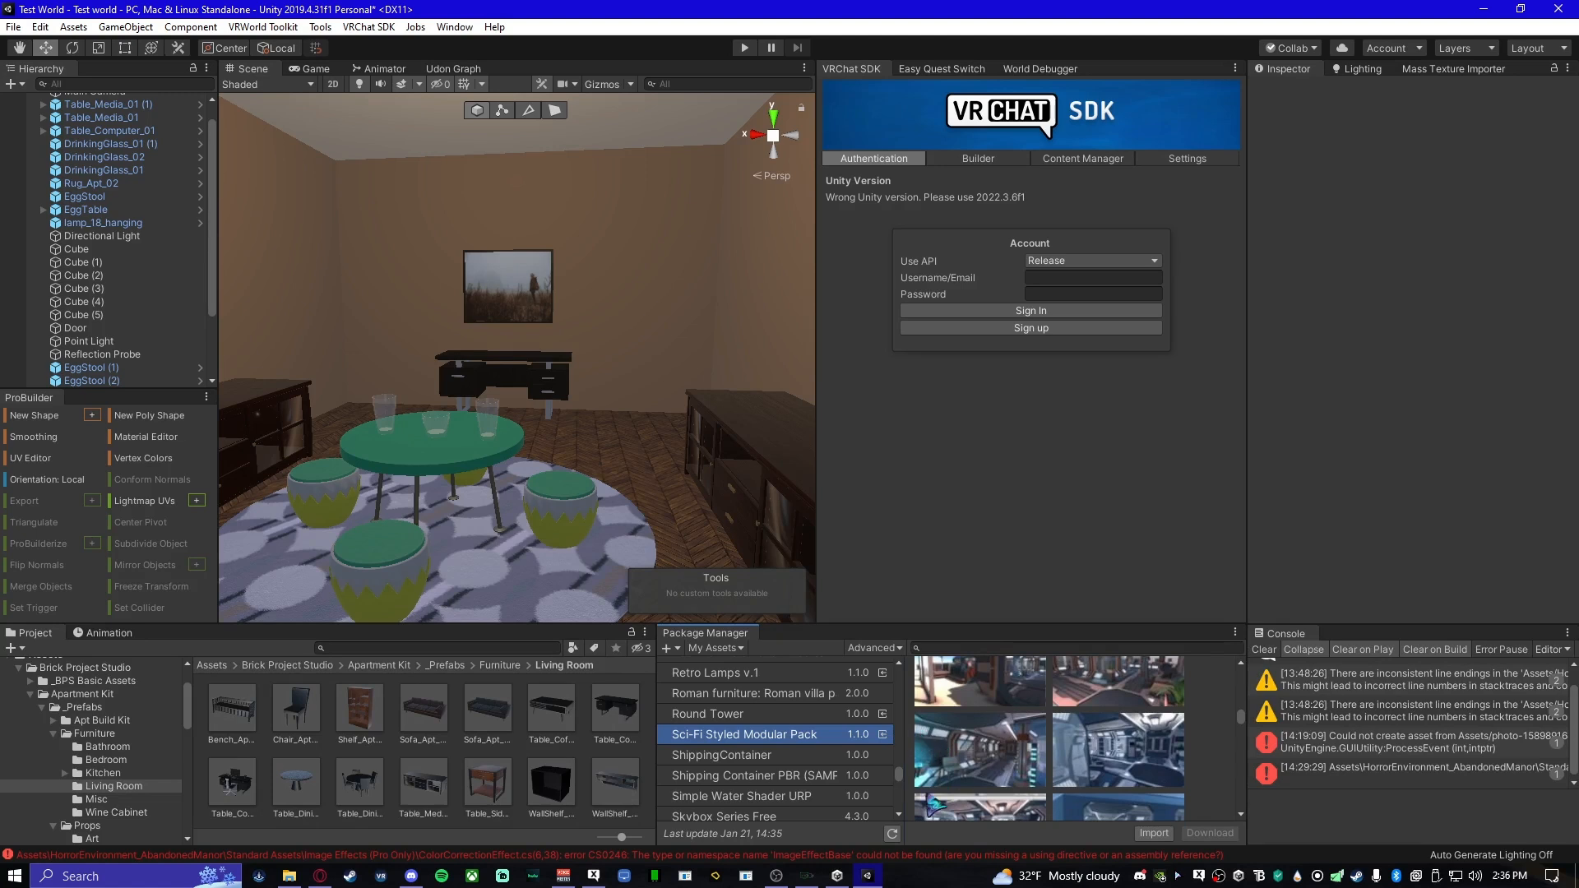
Import the entire Sci-Fi Styled Modular Pack and open its Decorative elements prefab folder
click(1156, 833)
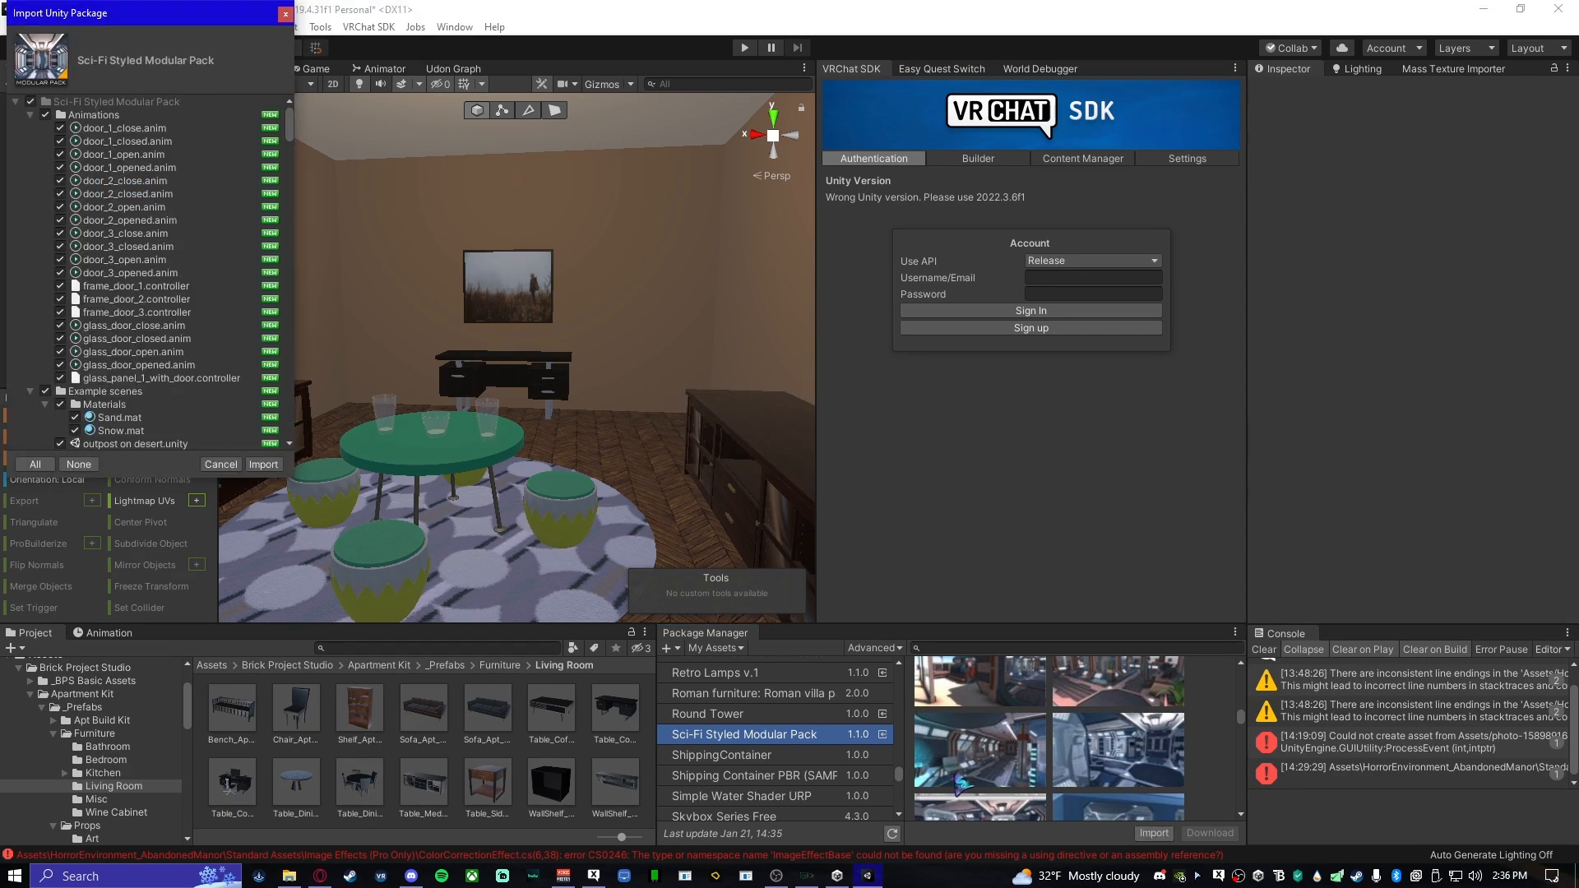
click(263, 464)
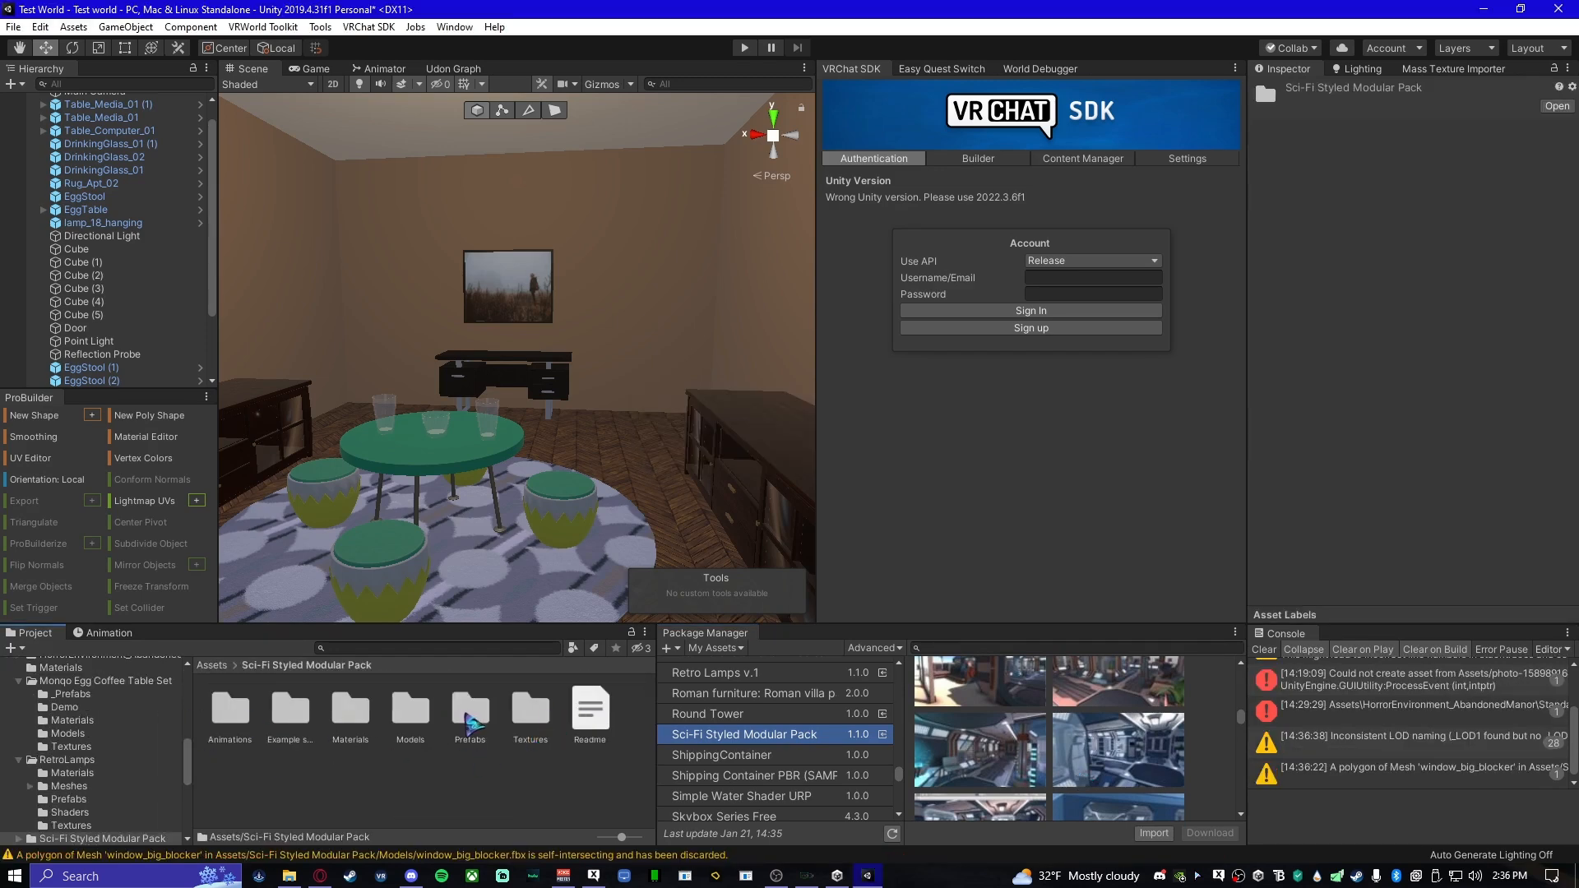
double_click(467, 716)
double_click(287, 722)
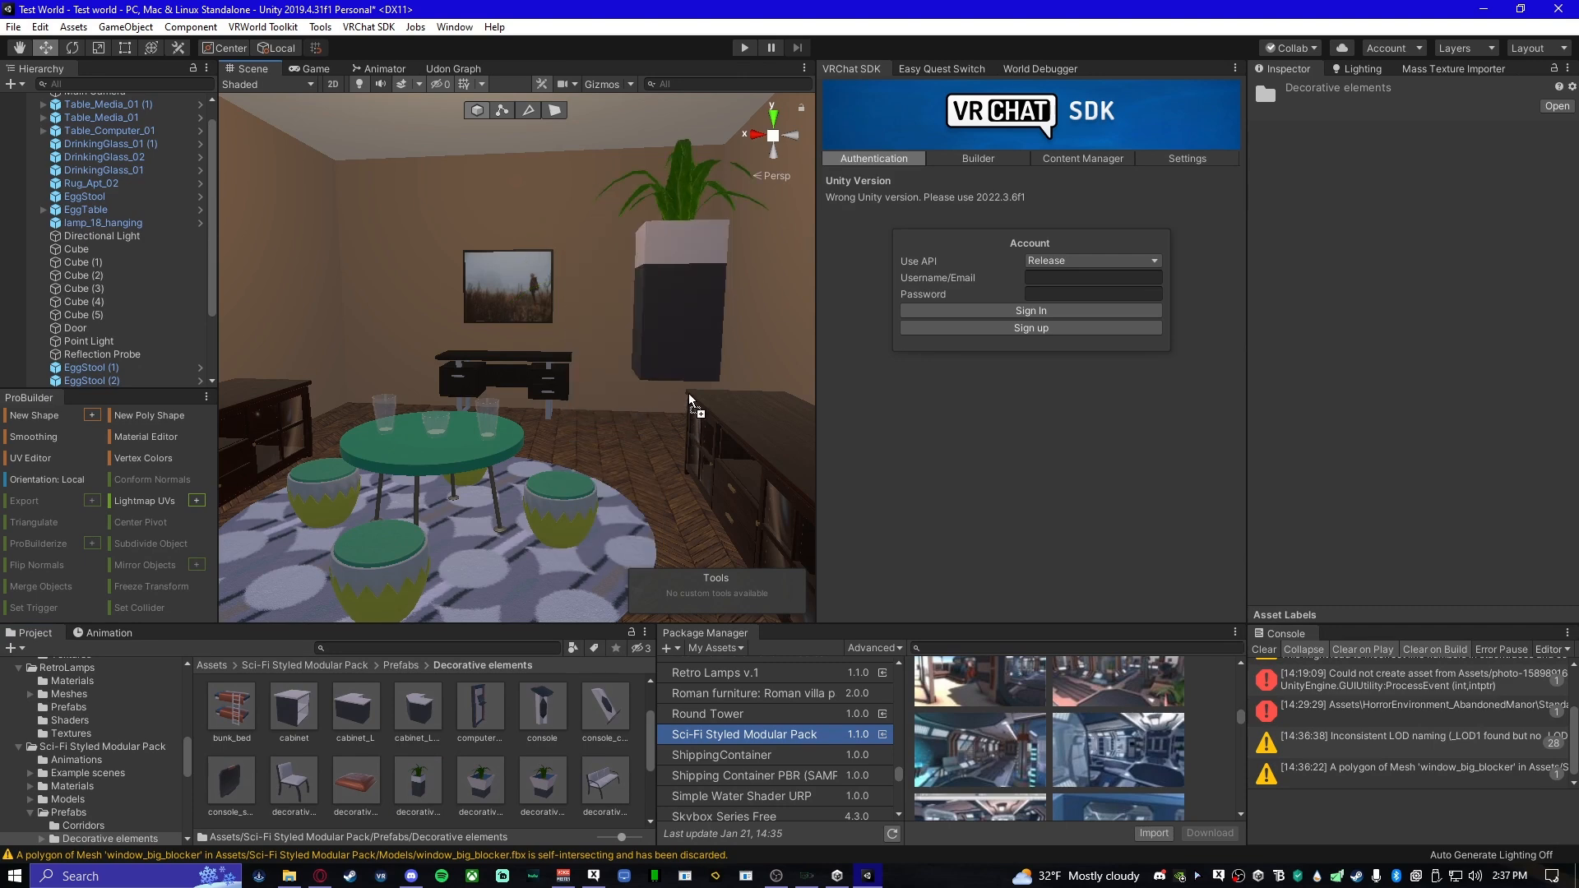
Add a decorative_plant_desk prefab to the room and move it over to the computer table
drag(625, 833, 660, 502)
right_drag(605, 493, 611, 559)
key(w)
drag(611, 561, 316, 550)
right_drag(658, 514, 518, 488)
drag(579, 494, 488, 481)
right_drag(489, 481, 477, 535)
key(a)
key(d)
drag(559, 503, 380, 466)
Set the desk plant down on one end of the computer table's top, at about Y 1.12, Z -7.61
right_drag(408, 504, 428, 395)
key(q)
drag(389, 385, 404, 388)
drag(461, 306, 462, 280)
right_drag(514, 359, 485, 391)
Duplicate the desk plant and move the copy to the other end of the computer table, at about X 3.84
key(ctrl+d)
drag(475, 329, 312, 320)
key(a)
mouse_move(475, 361)
right_down()
mouse_move(489, 405)
mouse_move(551, 424)
mouse_move(481, 432)
right_up()
key(w)
key(s)
key(d)
key(a)
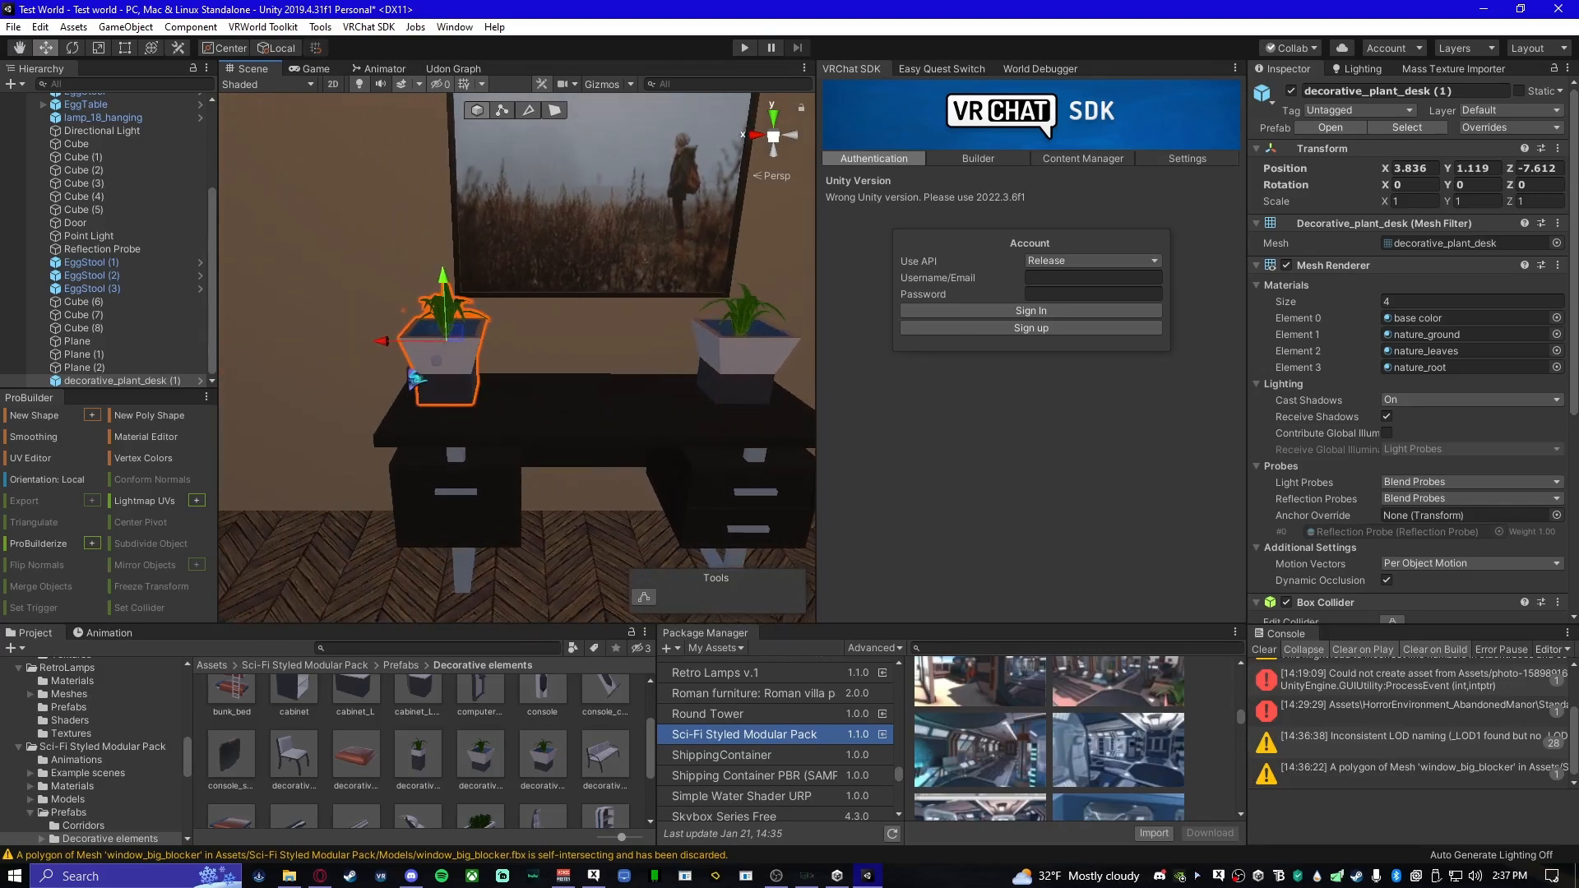
drag(378, 351, 379, 352)
Place a tall decorative_plant prefab on the floor in the corner beside the computer table, at about X 0.79, Z -7.23
mouse_move(395, 386)
right_down()
mouse_move(429, 415)
mouse_move(598, 445)
mouse_move(477, 445)
right_up()
drag(424, 751, 358, 372)
right_drag(358, 372, 576, 417)
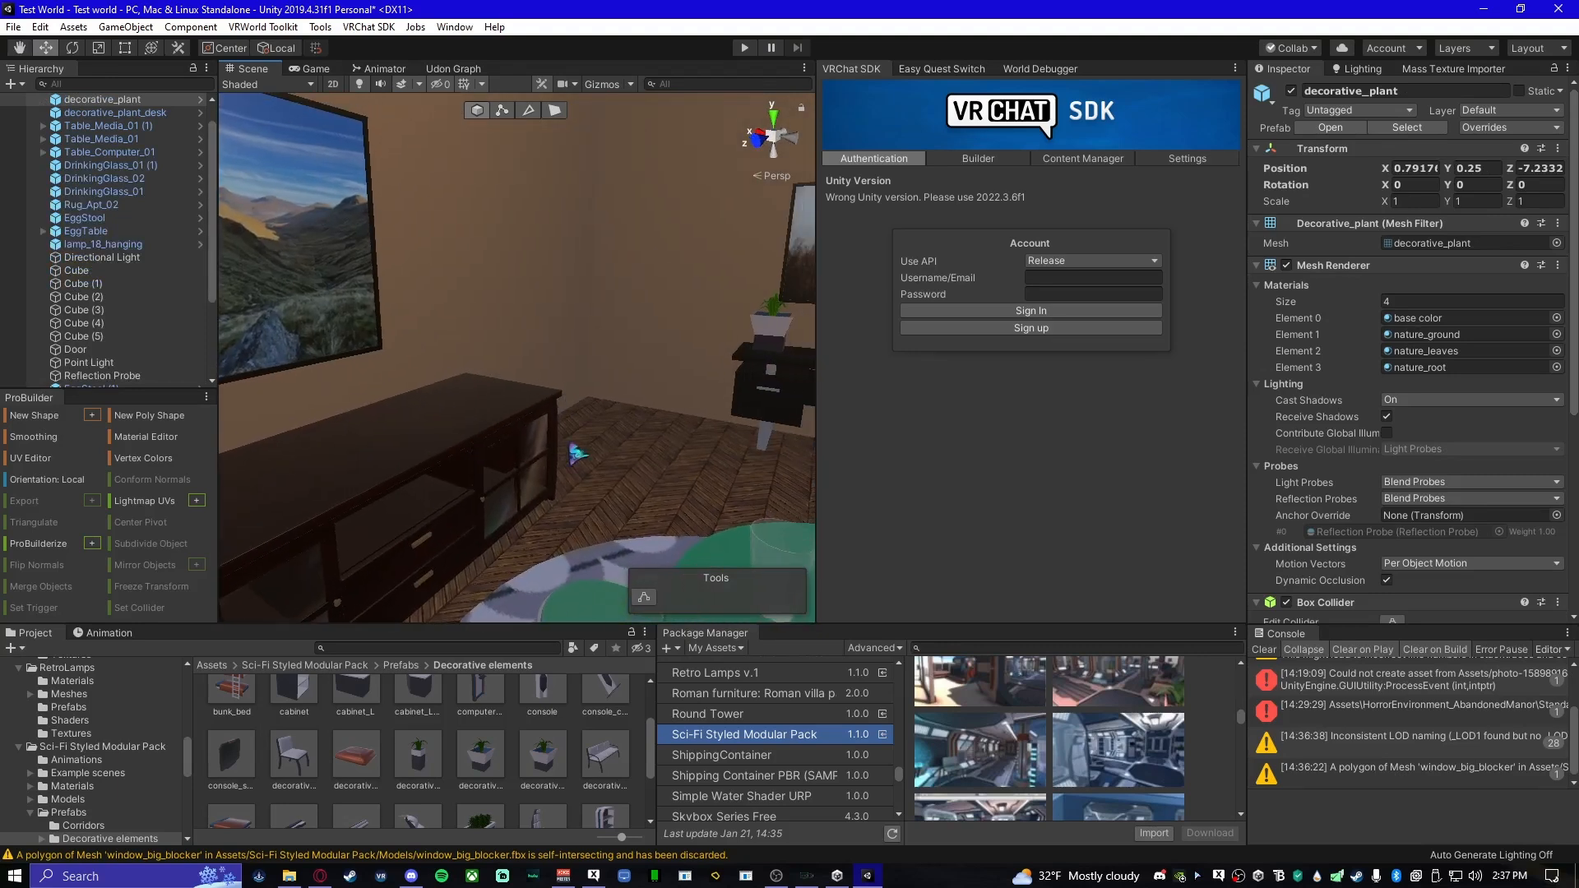
Place a second decorative_plant in the corner between the computer table and the media table under the mountain picture
click(404, 731)
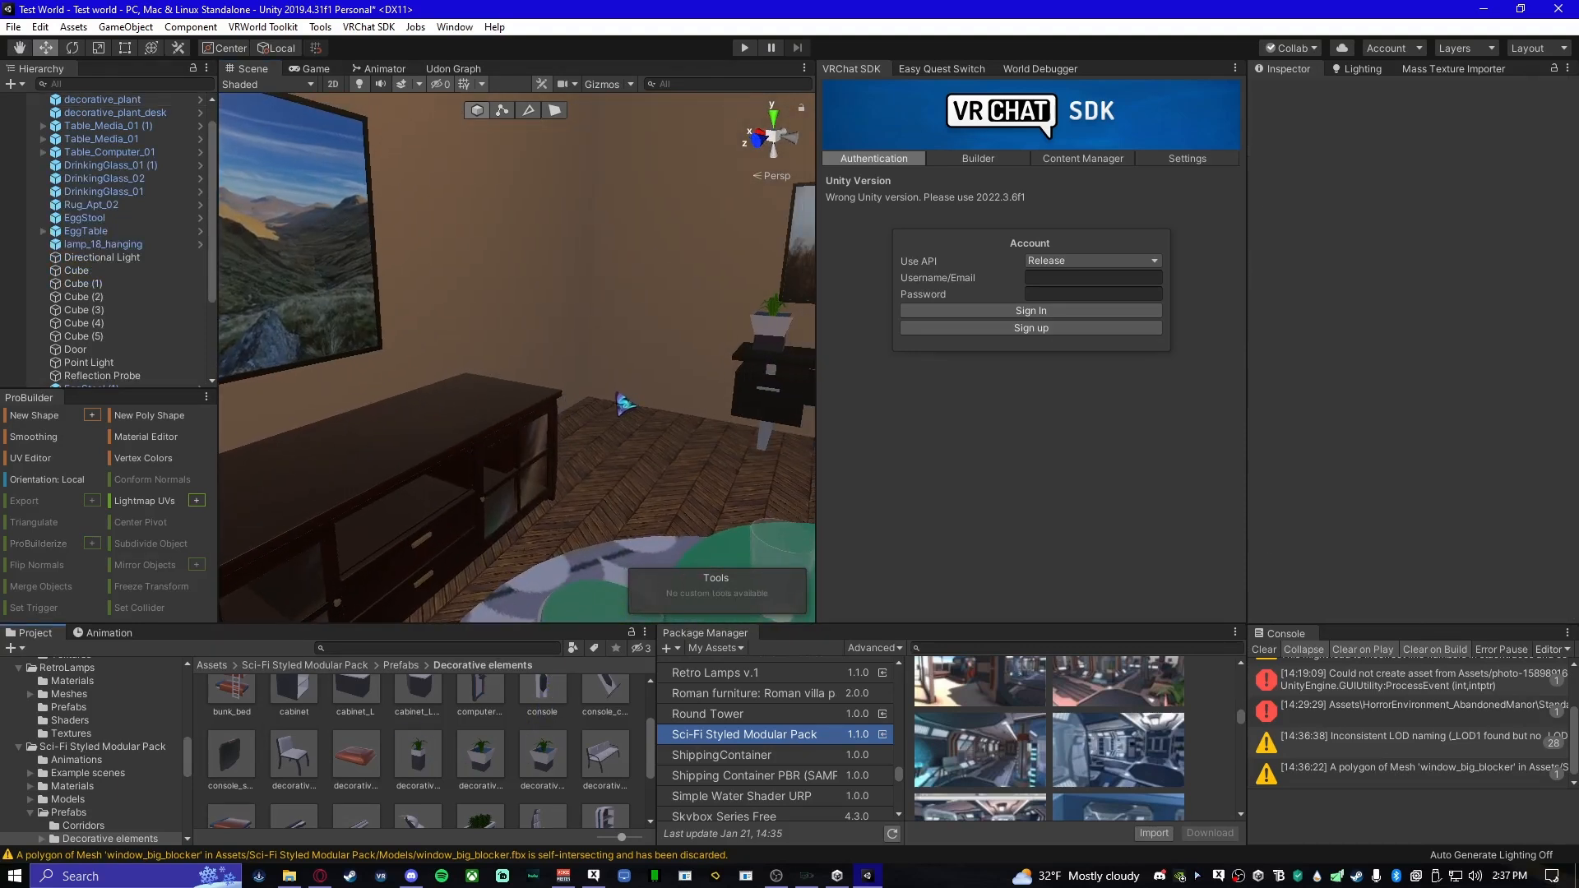
drag(415, 758, 606, 421)
right_drag(605, 421, 726, 449)
click(619, 370)
Place a third decorative_plant in the corner past the far end of the media table under the mountain picture
right_drag(619, 362, 398, 416)
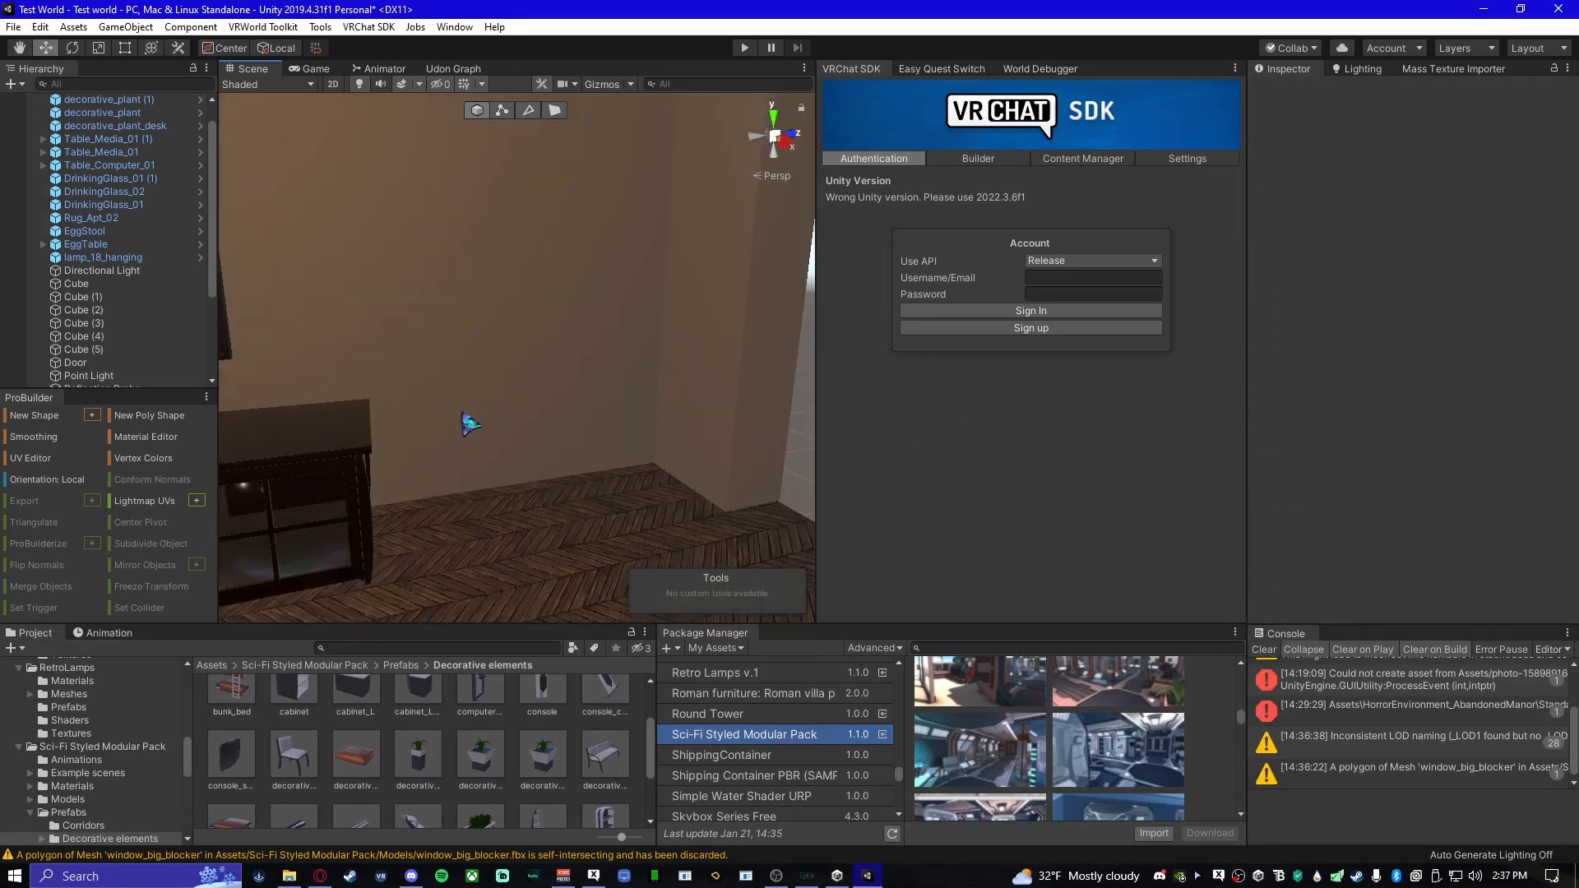
right_drag(657, 436, 469, 448)
right_drag(790, 464, 395, 526)
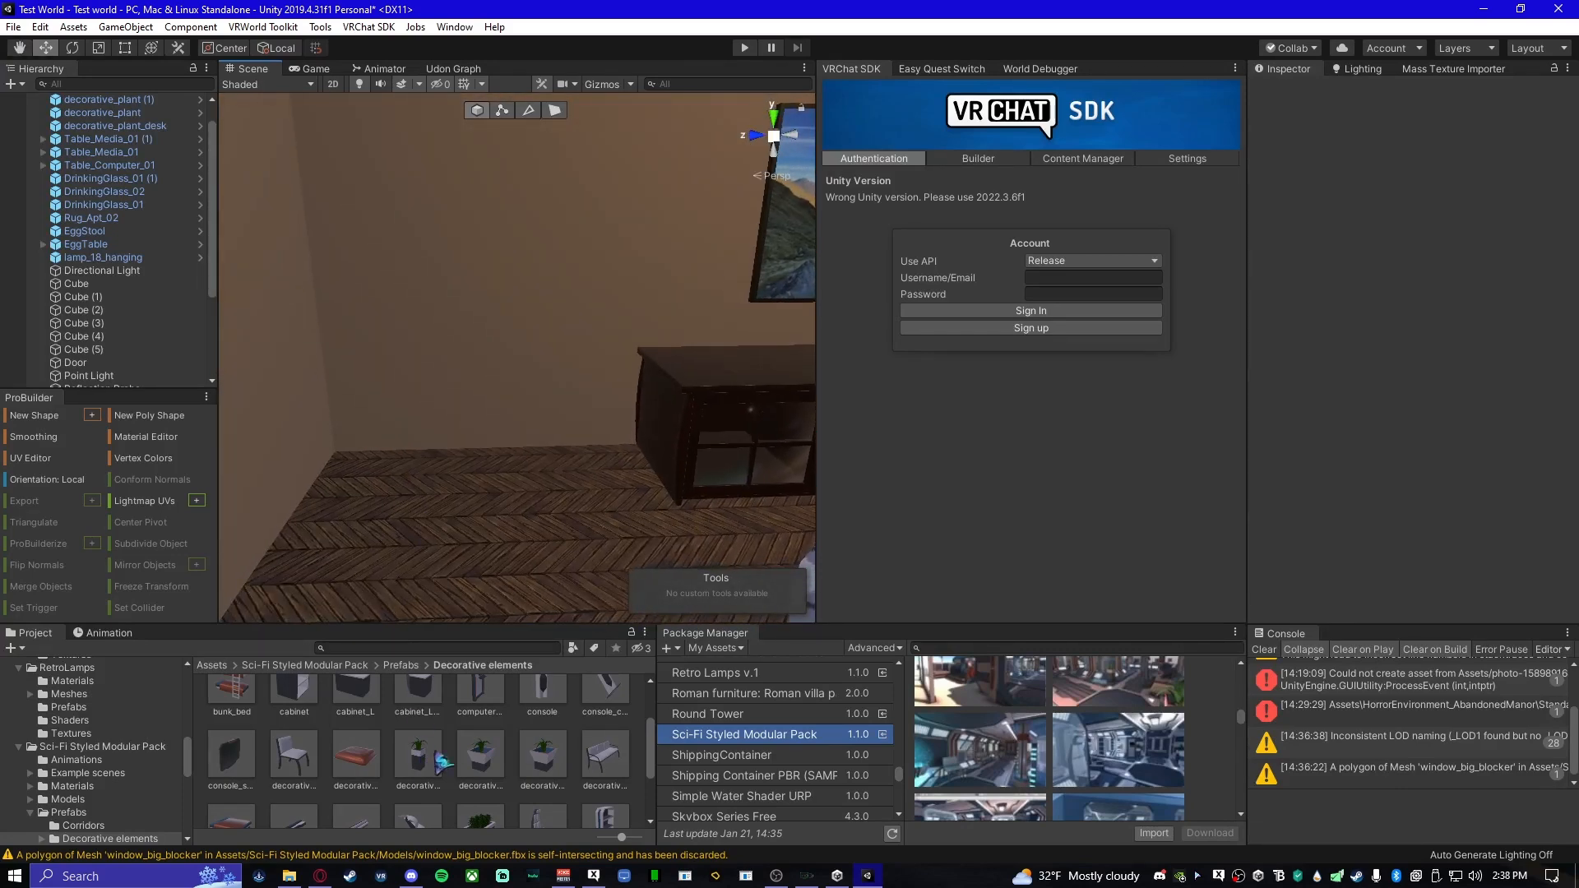
drag(418, 755, 383, 475)
right_drag(383, 475, 611, 524)
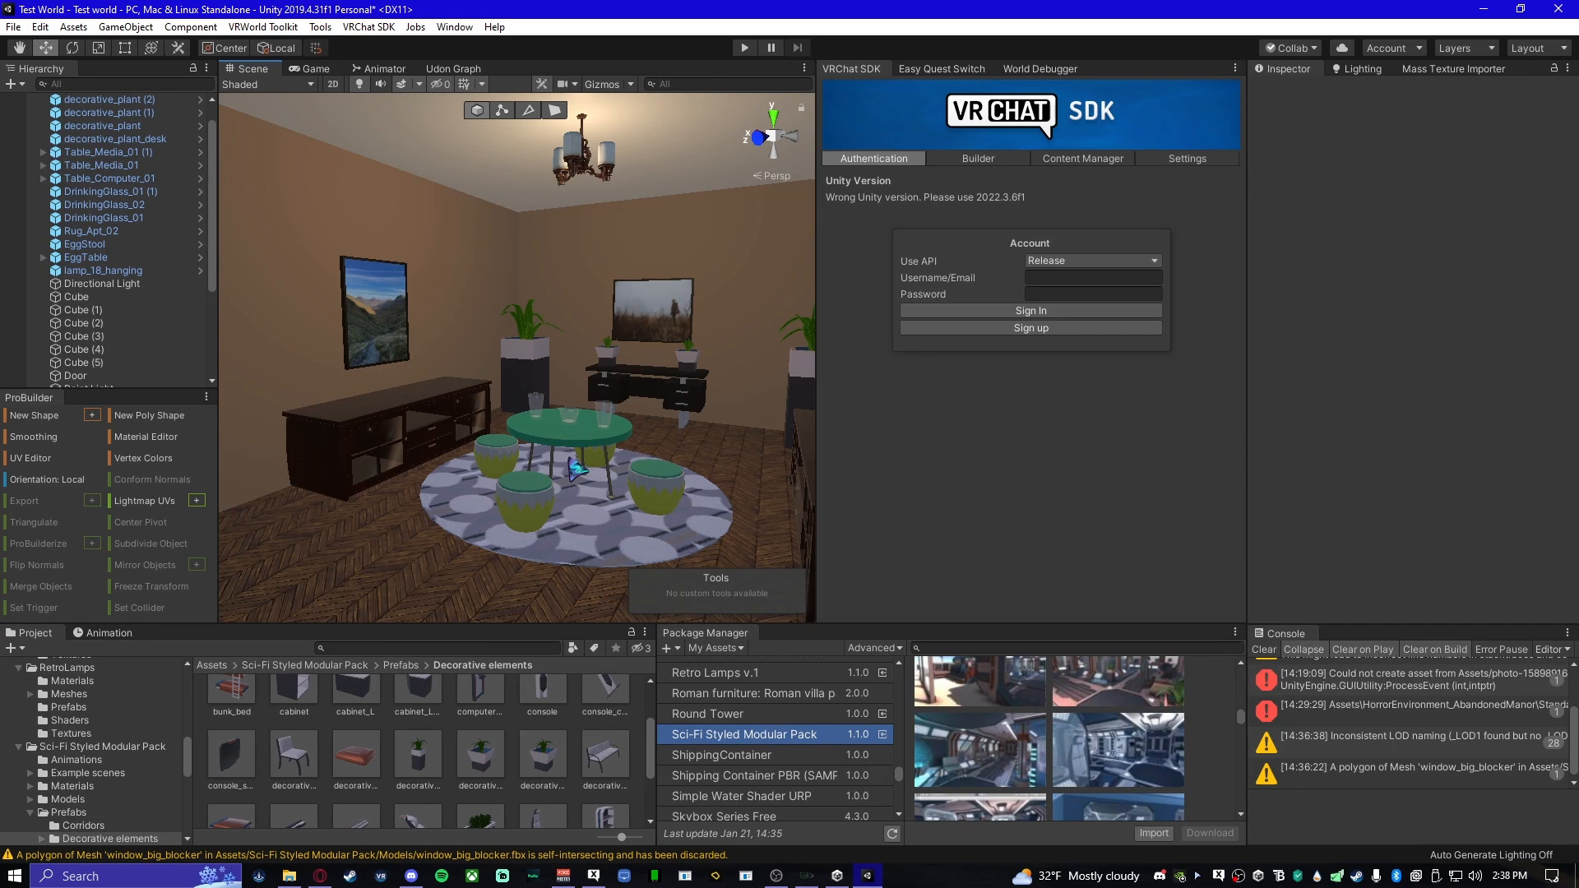
right_drag(611, 452, 611, 452)
right_drag(460, 491, 474, 514)
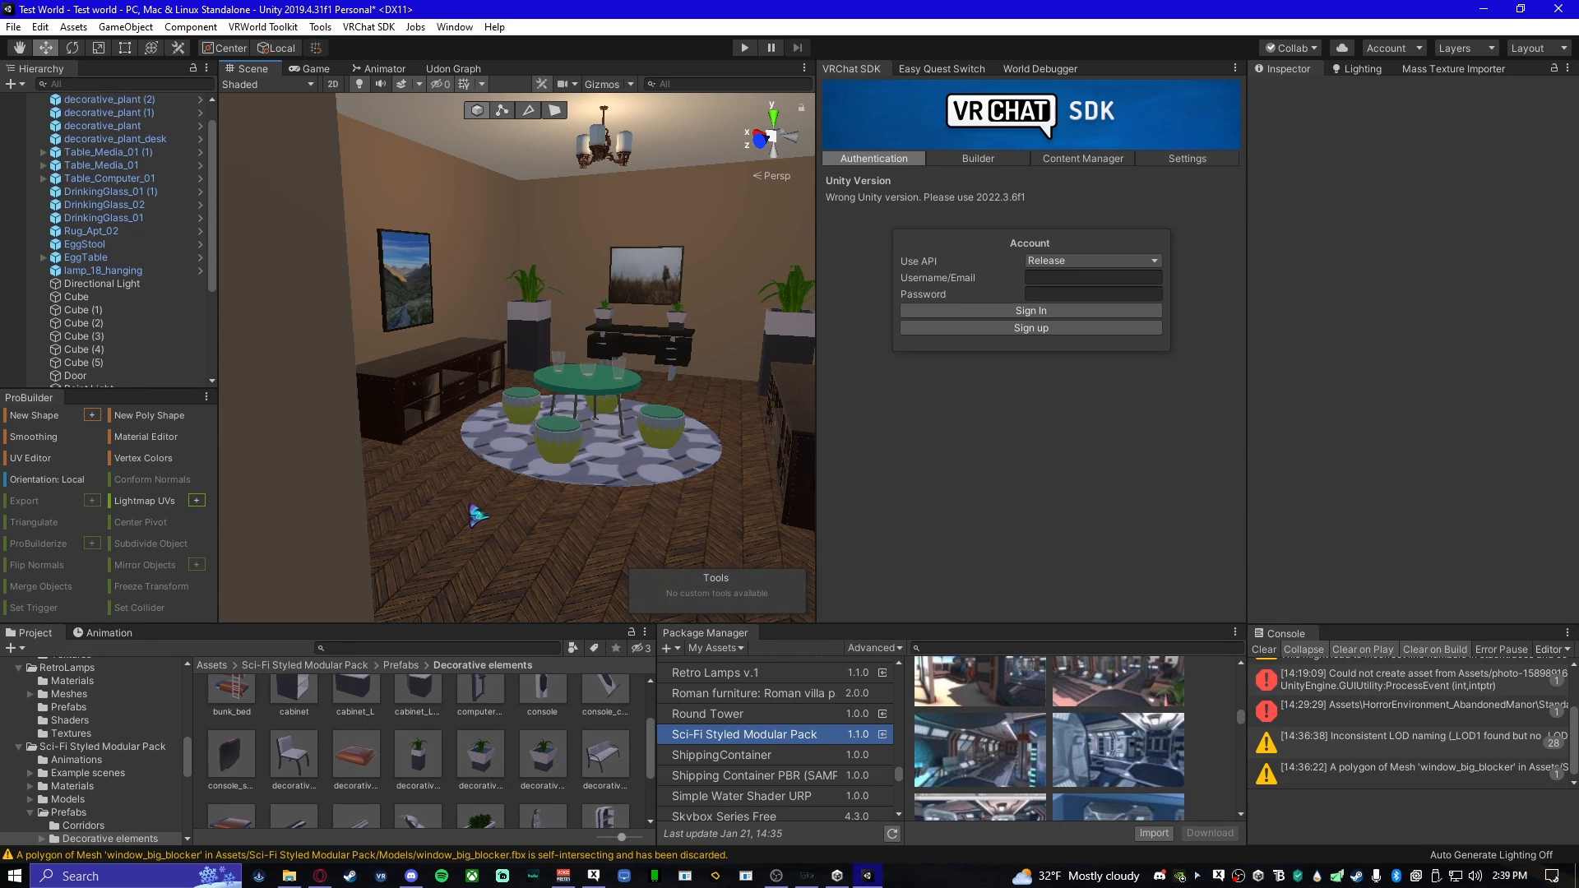
right_drag(475, 515, 498, 494)
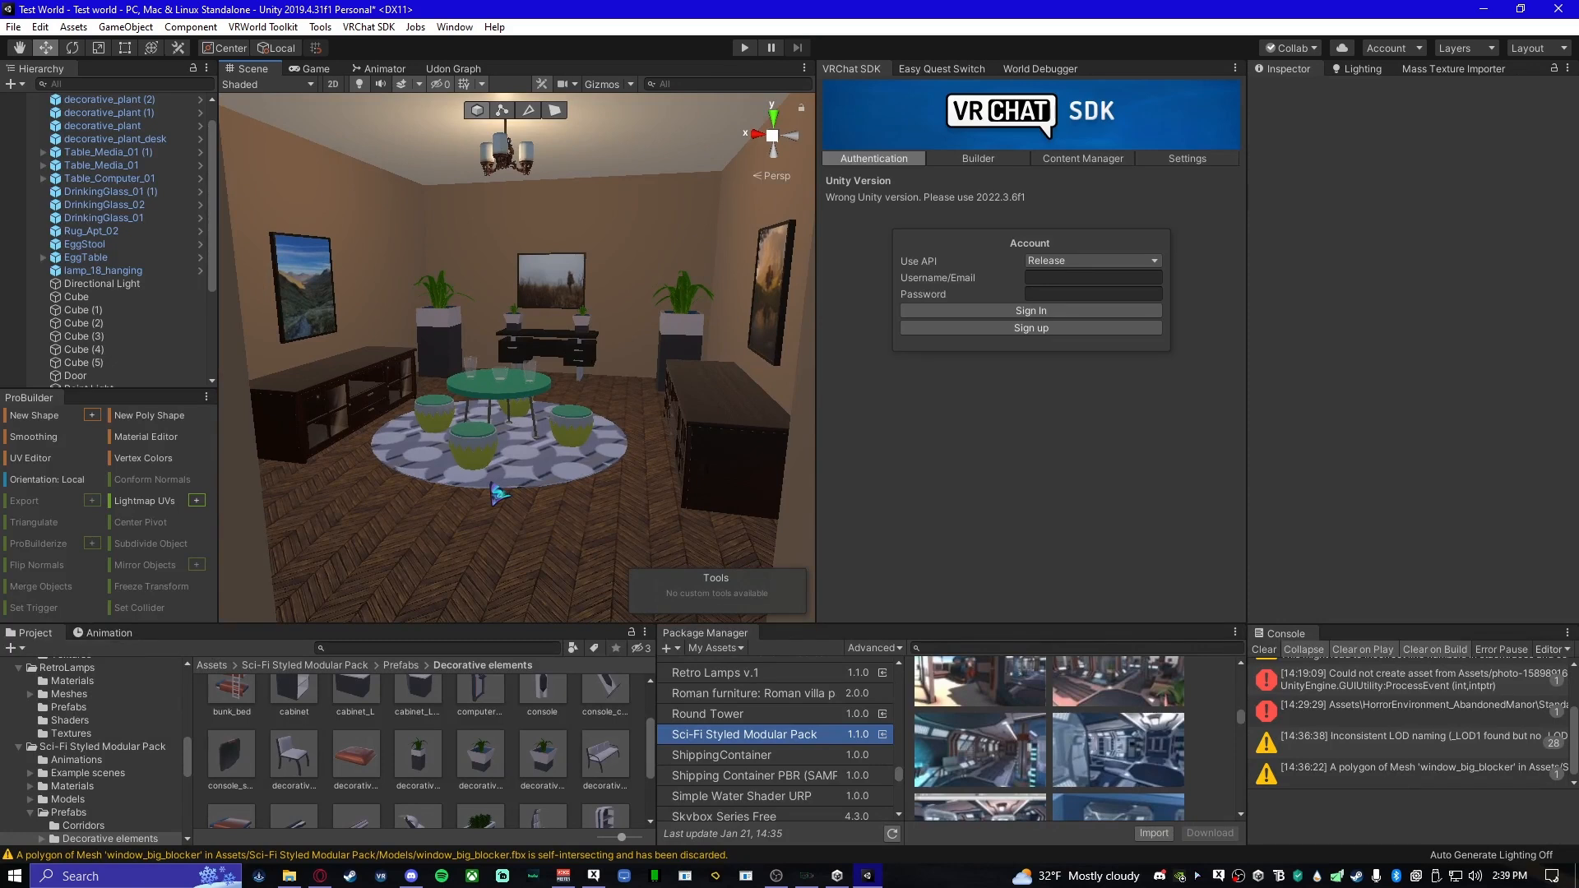